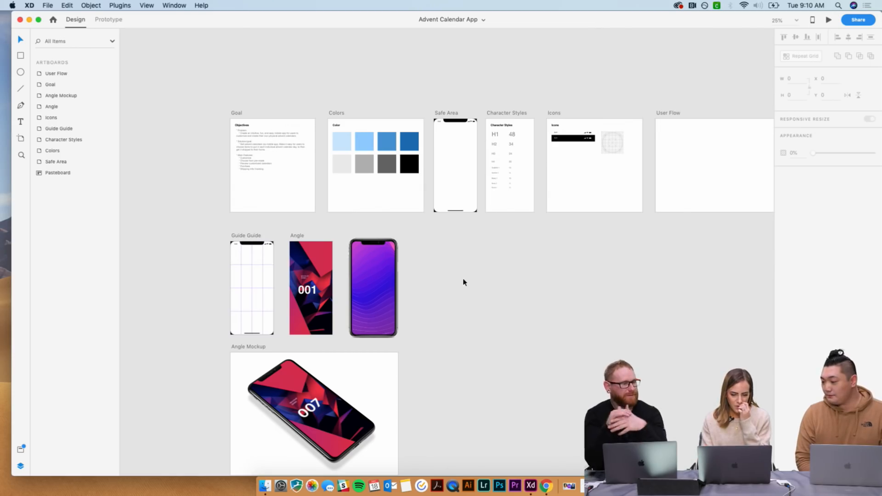
- Examine the Objectives text on the Goal artboard up close
{"action": "scroll", "coordinate": [464, 283], "scroll_direction": "up", "scroll_amount": 5}
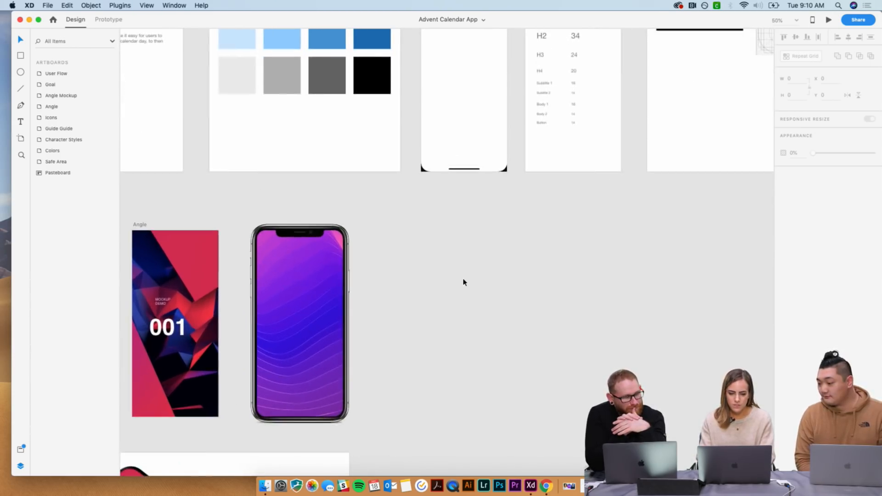
{"action": "scroll", "coordinate": [464, 282], "scroll_direction": "left", "scroll_amount": 5}
{"action": "scroll", "coordinate": [464, 282], "scroll_direction": "up", "scroll_amount": 3}
{"action": "scroll", "coordinate": [464, 282], "scroll_direction": "left", "scroll_amount": 2}
{"action": "scroll", "coordinate": [464, 283], "scroll_direction": "up", "scroll_amount": 2}
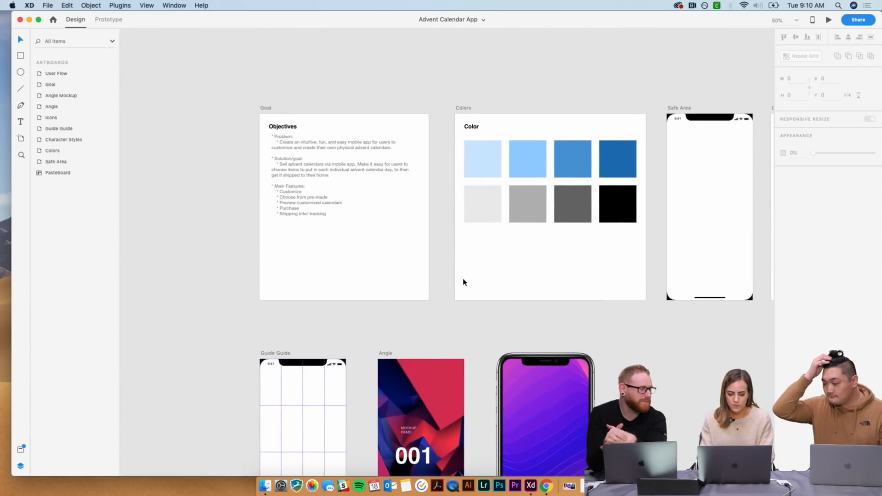
{"action": "scroll", "coordinate": [464, 282], "scroll_direction": "up", "scroll_amount": 5}
{"action": "scroll", "coordinate": [464, 282], "scroll_direction": "up", "scroll_amount": 3}
{"action": "scroll", "coordinate": [464, 282], "scroll_direction": "left", "scroll_amount": 3}
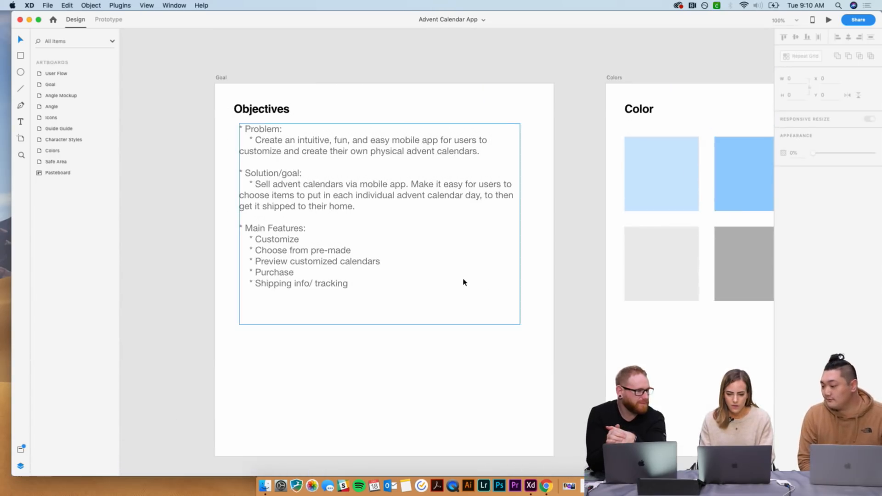
- Survey the full row of artboards from Goal across to User Flow
{"action": "scroll", "coordinate": [464, 282], "scroll_direction": "down", "scroll_amount": 6}
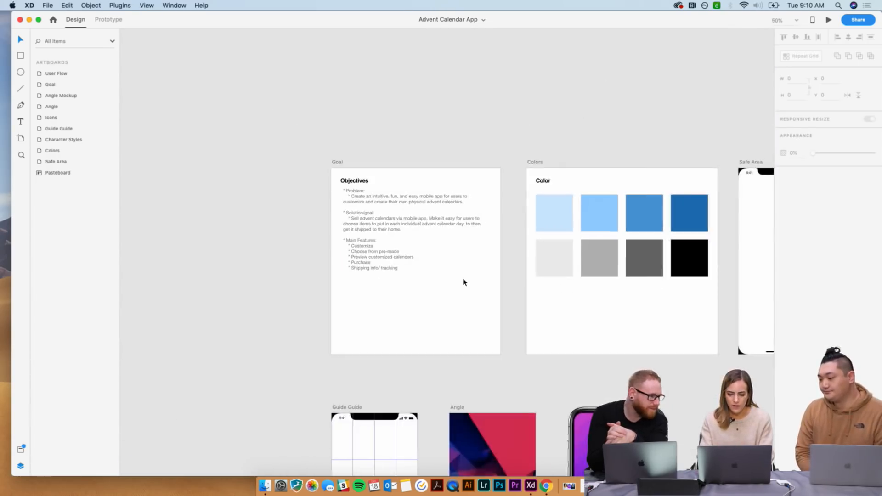
{"action": "scroll", "coordinate": [464, 282], "scroll_direction": "right", "scroll_amount": 2}
{"action": "scroll", "coordinate": [464, 283], "scroll_direction": "down", "scroll_amount": 2}
{"action": "scroll", "coordinate": [464, 282], "scroll_direction": "down", "scroll_amount": 1}
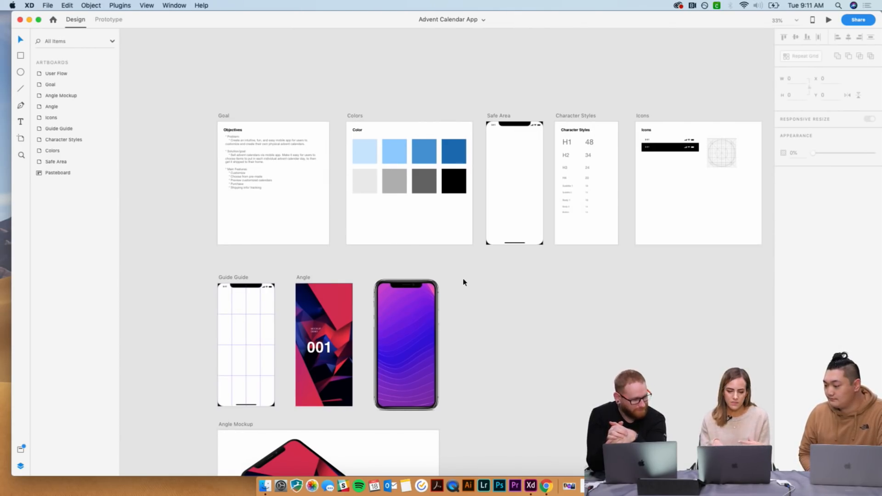
{"action": "scroll", "coordinate": [464, 282], "scroll_direction": "right", "scroll_amount": 3}
{"action": "scroll", "coordinate": [463, 282], "scroll_direction": "up", "scroll_amount": 1}
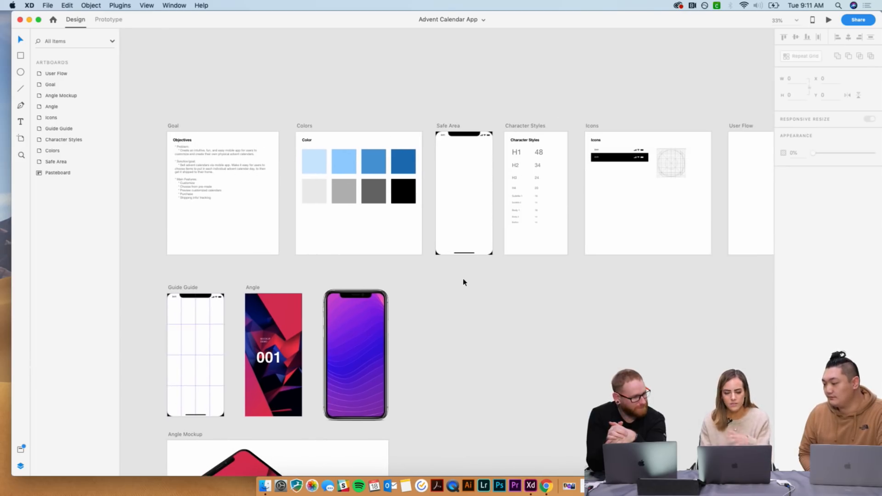
{"action": "scroll", "coordinate": [464, 282], "scroll_direction": "right", "scroll_amount": 2}
{"action": "scroll", "coordinate": [464, 282], "scroll_direction": "left", "scroll_amount": 5}
{"action": "scroll", "coordinate": [463, 282], "scroll_direction": "up", "scroll_amount": 2}
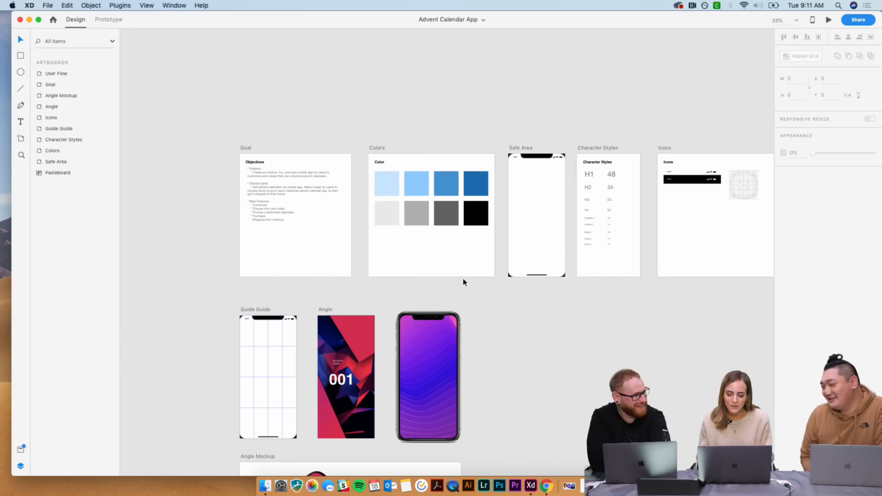
- Read through the problem, solution and main features listed on the Goal artboard
{"action": "scroll", "coordinate": [463, 282], "scroll_direction": "up", "scroll_amount": 5}
{"action": "scroll", "coordinate": [463, 282], "scroll_direction": "left", "scroll_amount": 5}
{"action": "scroll", "coordinate": [463, 283], "scroll_direction": "up", "scroll_amount": 2}
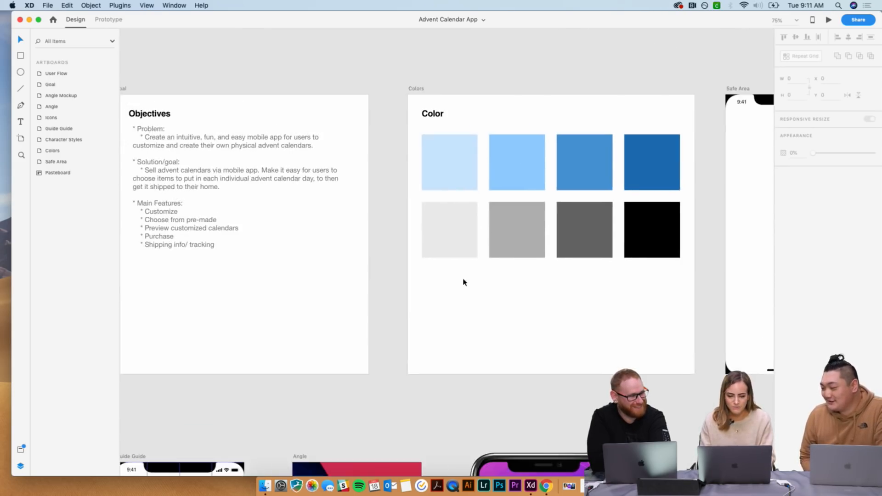
{"action": "left_click", "coordinate": [463, 282]}
{"action": "scroll", "coordinate": [463, 283], "scroll_direction": "up", "scroll_amount": 3}
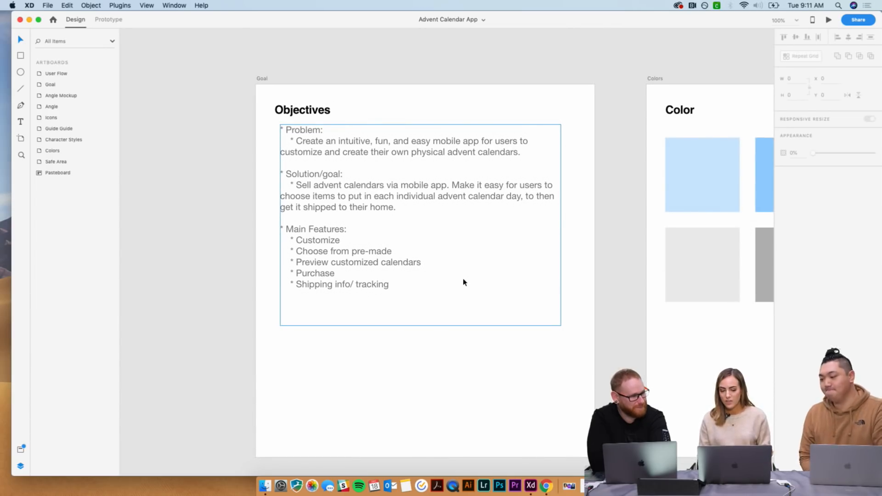
{"action": "left_click", "coordinate": [481, 386]}
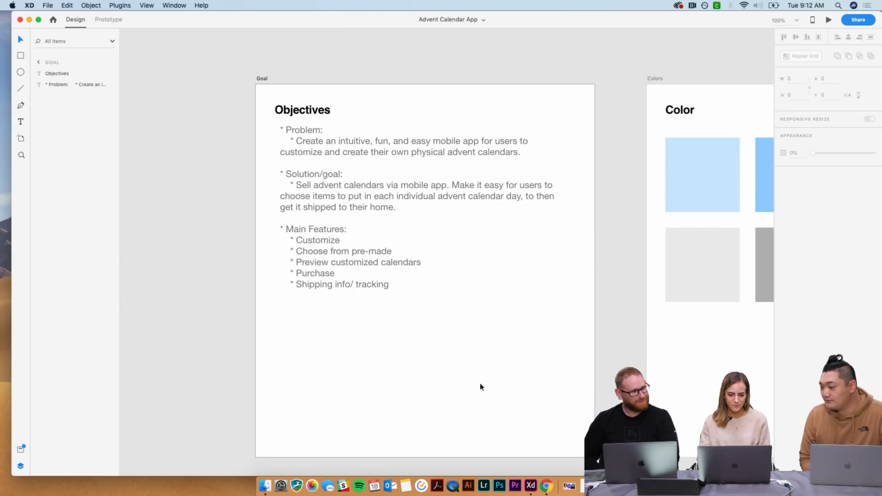
{"action": "scroll", "coordinate": [480, 387], "scroll_direction": "down", "scroll_amount": 1}
{"action": "scroll", "coordinate": [481, 387], "scroll_direction": "right", "scroll_amount": 2}
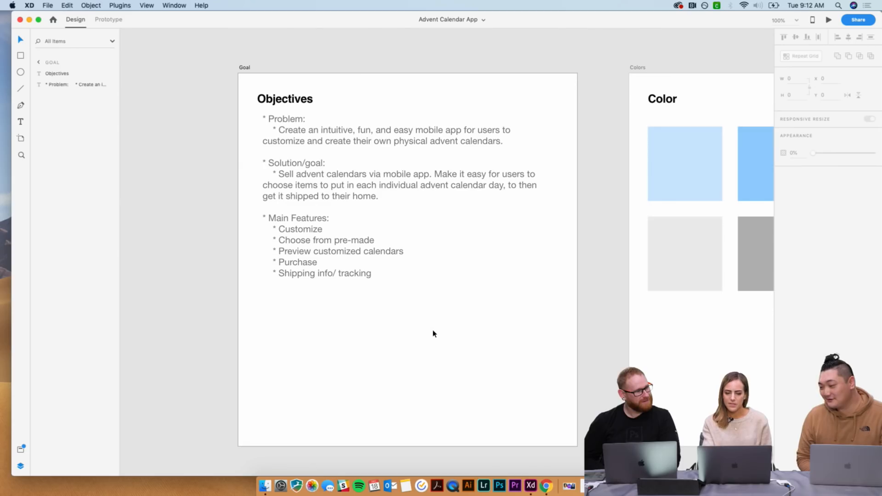
{"action": "scroll", "coordinate": [433, 334], "scroll_direction": "up", "scroll_amount": 2}
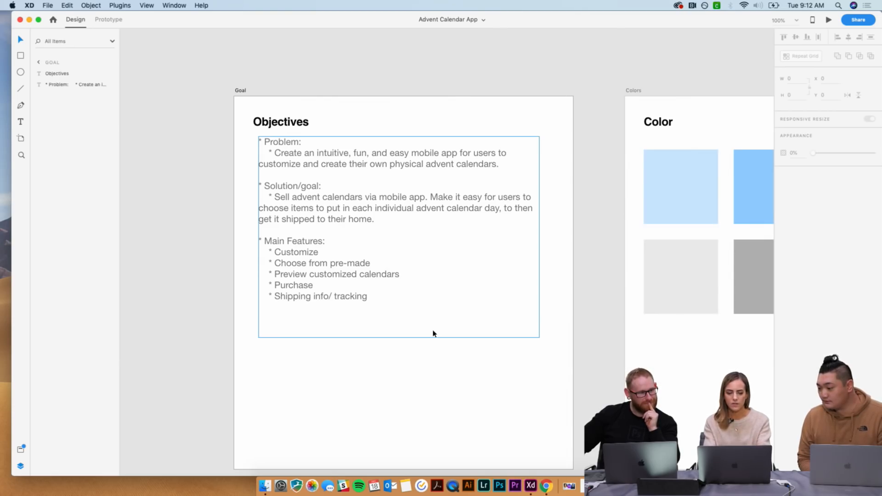
{"action": "scroll", "coordinate": [432, 334], "scroll_direction": "up", "scroll_amount": 1}
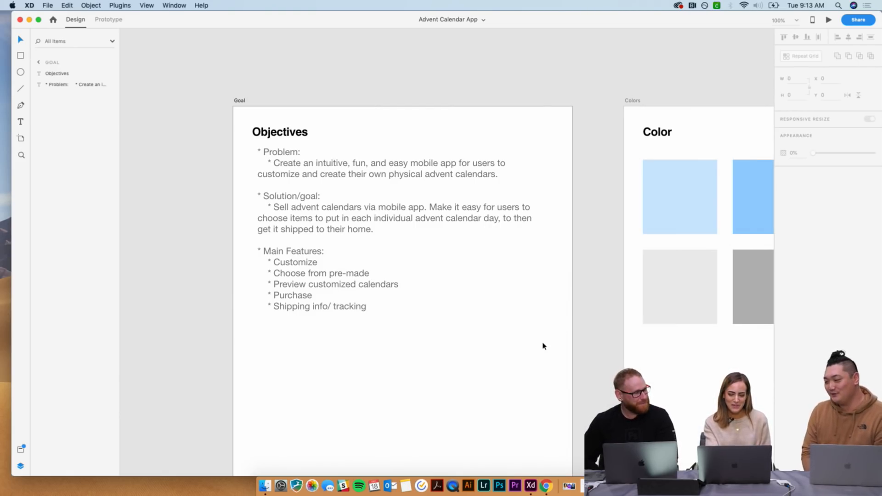
{"action": "scroll", "coordinate": [543, 345], "scroll_direction": "right", "scroll_amount": 2}
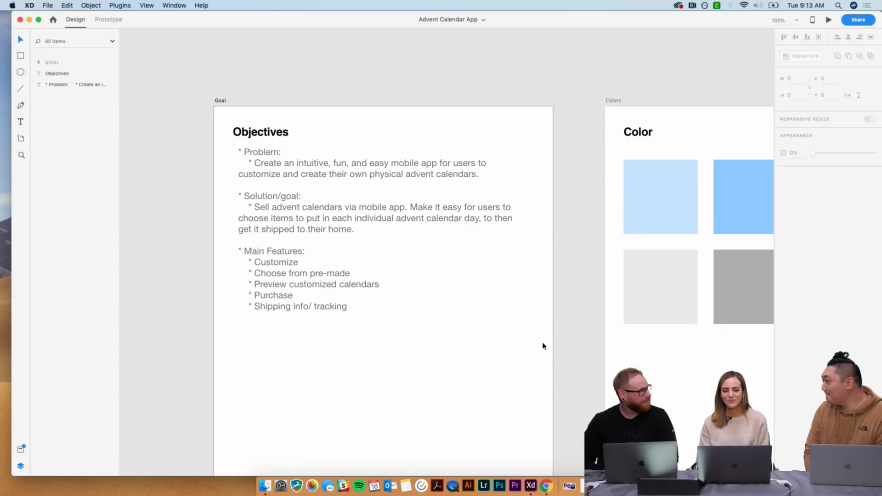
{"action": "scroll", "coordinate": [468, 381], "scroll_direction": "down", "scroll_amount": 2}
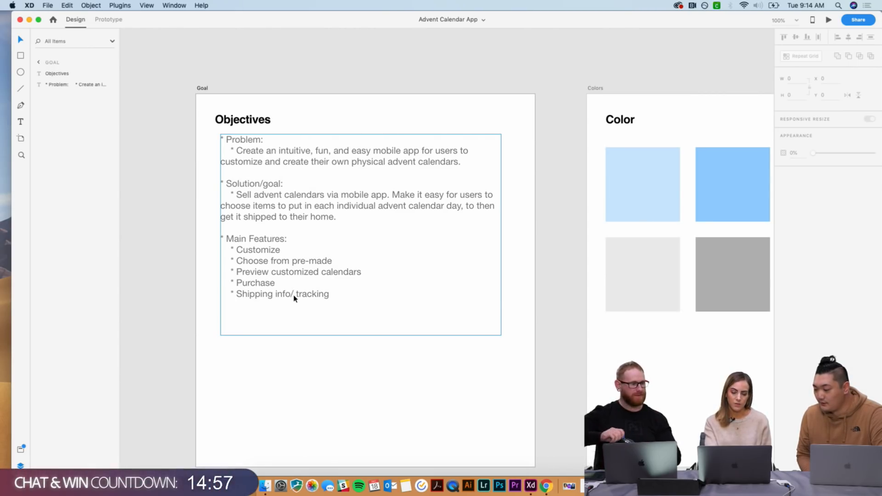
- Inspect the light blue swatch on the Colors artboard and show the document's saved color, character style and symbol assets
{"action": "scroll", "coordinate": [377, 341], "scroll_direction": "right", "scroll_amount": 5}
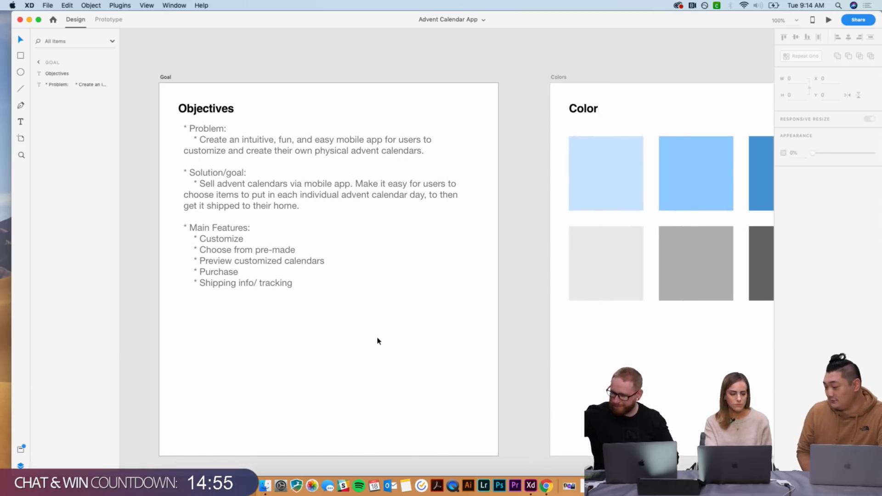
{"action": "scroll", "coordinate": [377, 341], "scroll_direction": "right", "scroll_amount": 5}
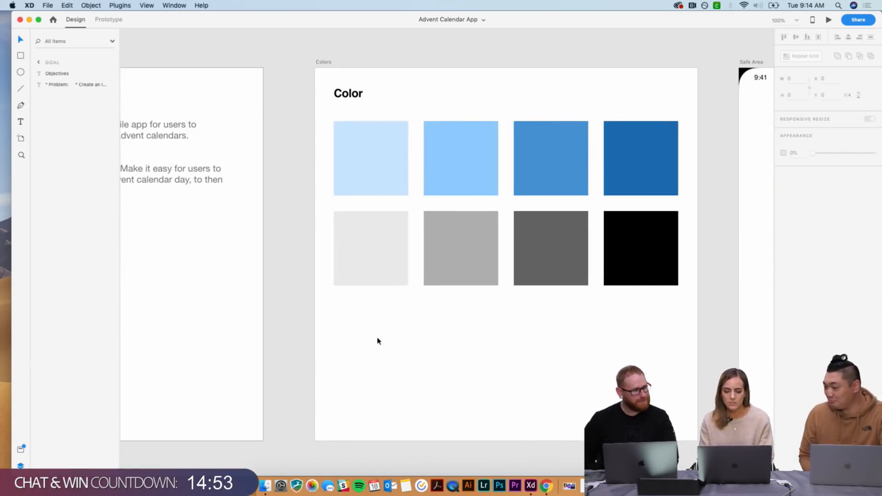
{"action": "left_click", "coordinate": [385, 140]}
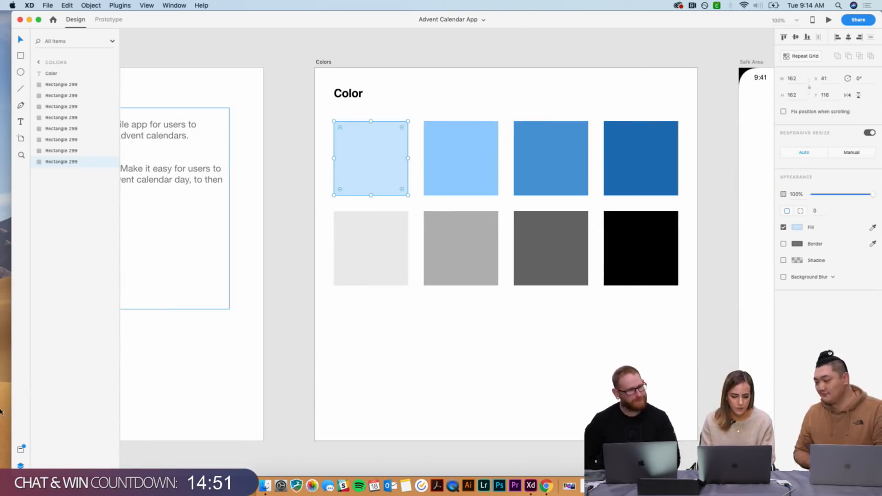
{"action": "left_click", "coordinate": [21, 449]}
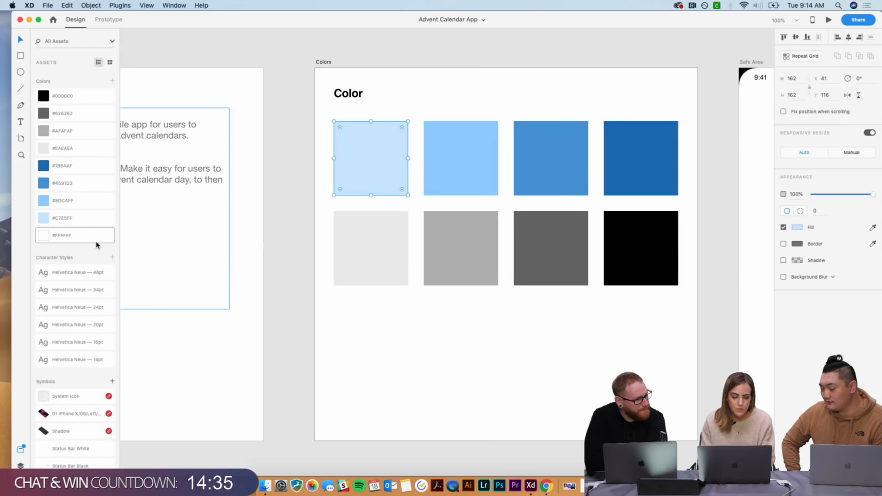
{"action": "left_click", "coordinate": [464, 113]}
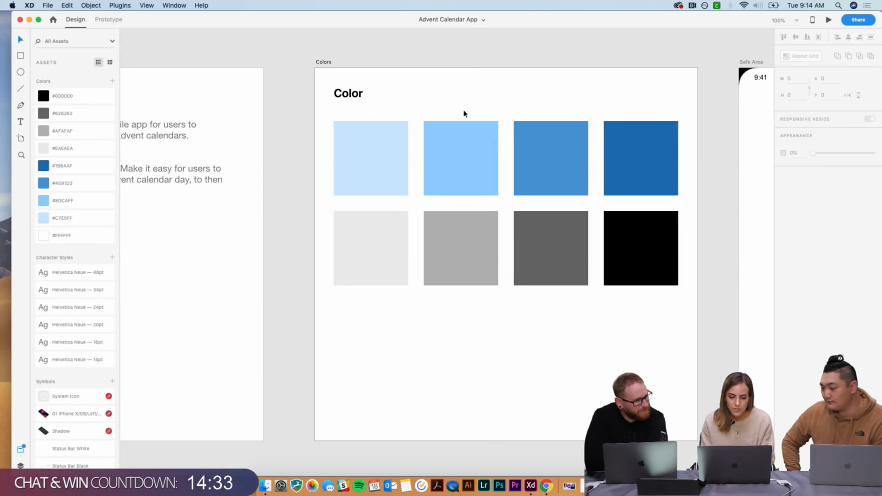
- Try to rename the #000000 color asset with the Colors artboard selected, leaving the name edit without saving it
{"action": "left_click", "coordinate": [324, 63]}
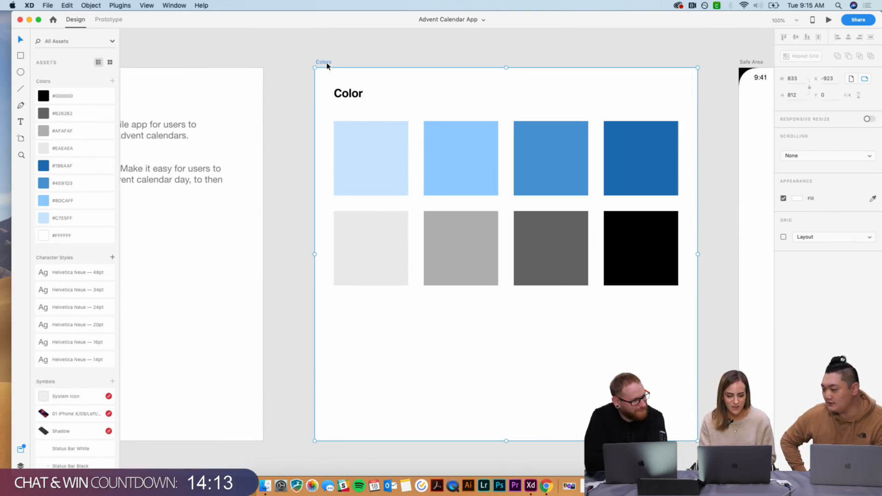
{"action": "double_click", "coordinate": [66, 96]}
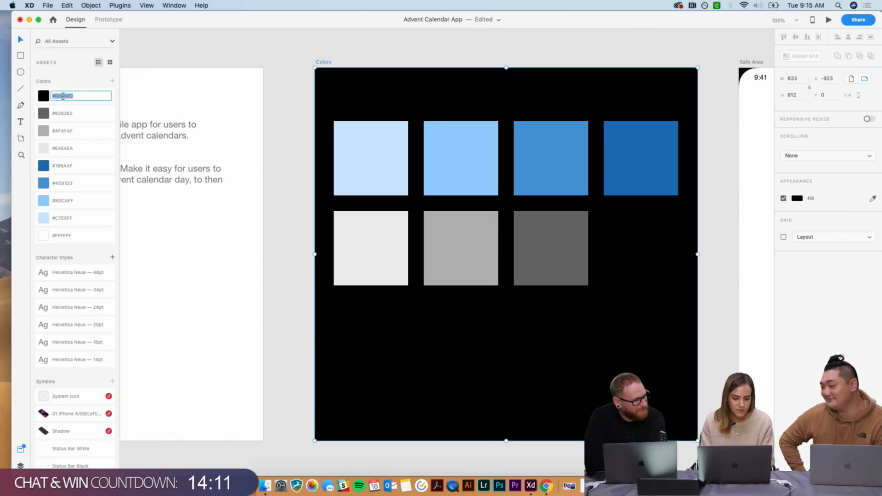
{"action": "type", "text": "b"}
{"action": "key", "text": "Escape"}
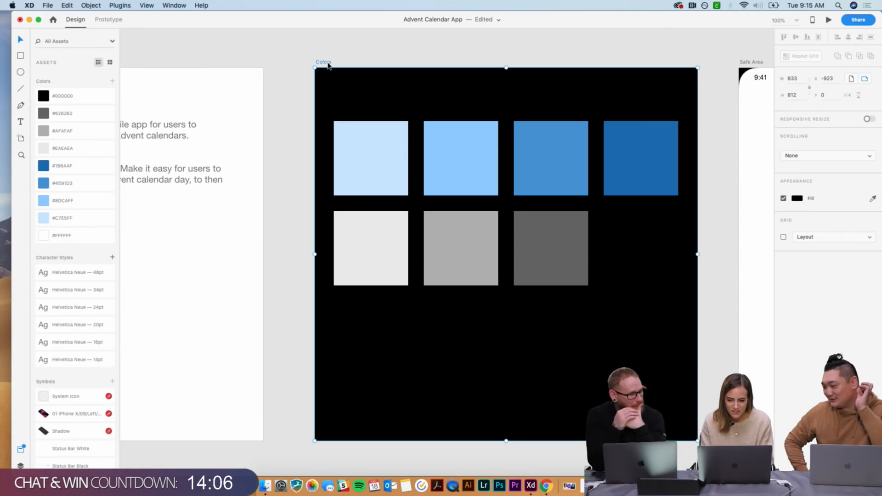
- Set the Colors artboard's background fill to white, #FFFFFF
{"action": "left_click", "coordinate": [798, 198]}
{"action": "left_click", "coordinate": [699, 166]}
{"action": "left_click_drag", "start_coordinate": [692, 161], "coordinate": [681, 151]}
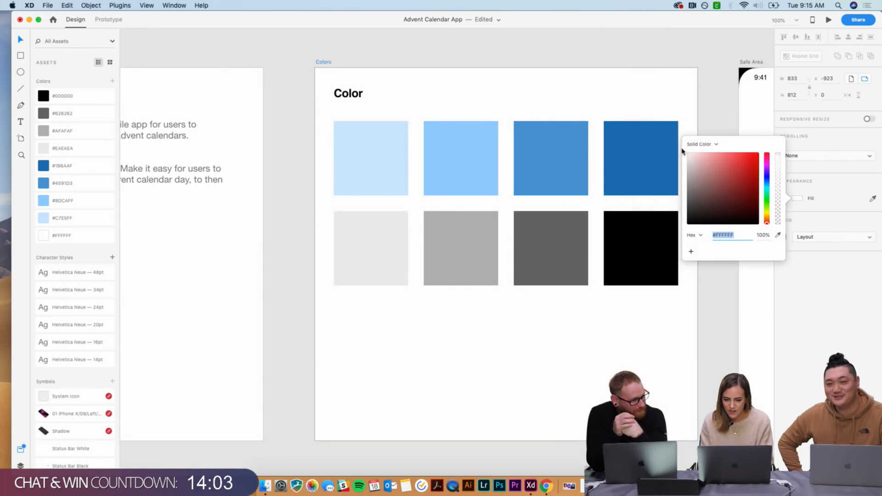
{"action": "left_click", "coordinate": [531, 45]}
- Review the Colors and Safe Area artboards, and find the Adobe XD download on the Apple iOS UI kit's web page
{"action": "scroll", "coordinate": [531, 44], "scroll_direction": "right", "scroll_amount": 3}
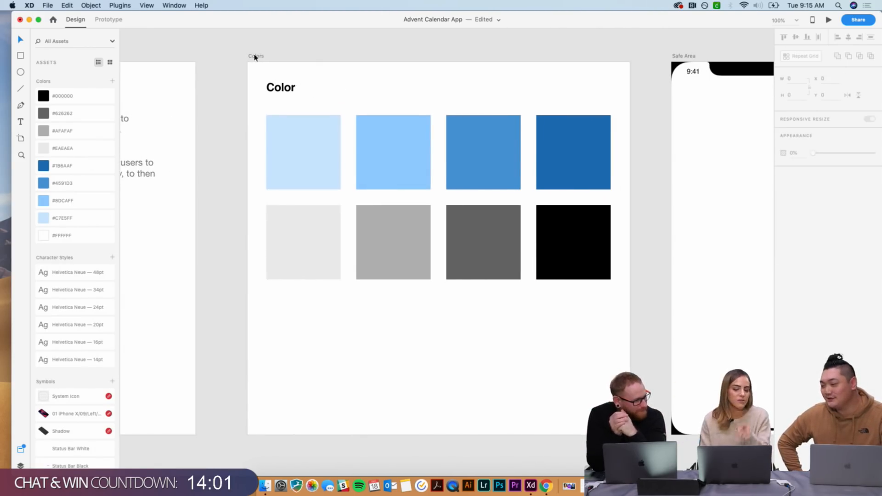
{"action": "scroll", "coordinate": [256, 57], "scroll_direction": "right", "scroll_amount": 10}
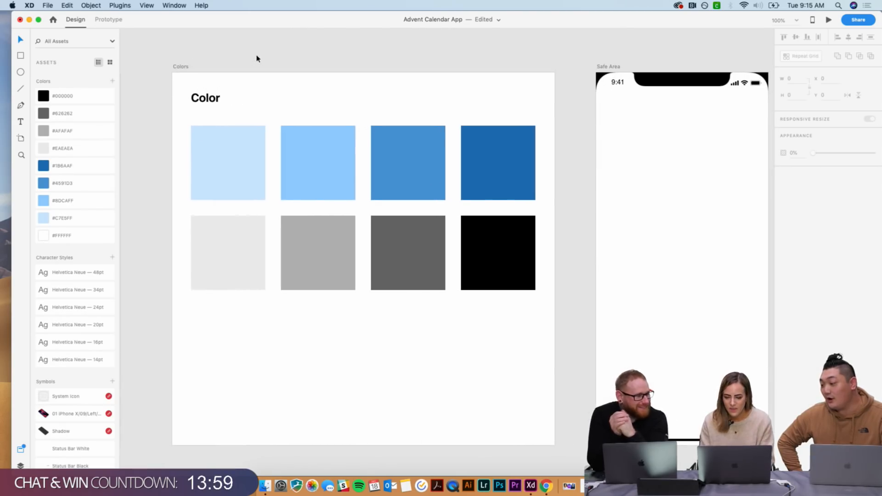
{"action": "scroll", "coordinate": [256, 58], "scroll_direction": "left", "scroll_amount": 9}
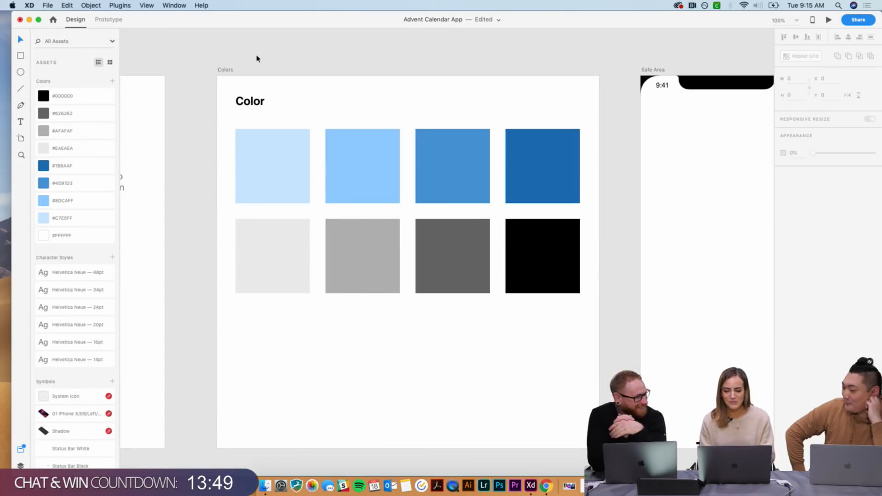
{"action": "scroll", "coordinate": [256, 58], "scroll_direction": "right", "scroll_amount": 10}
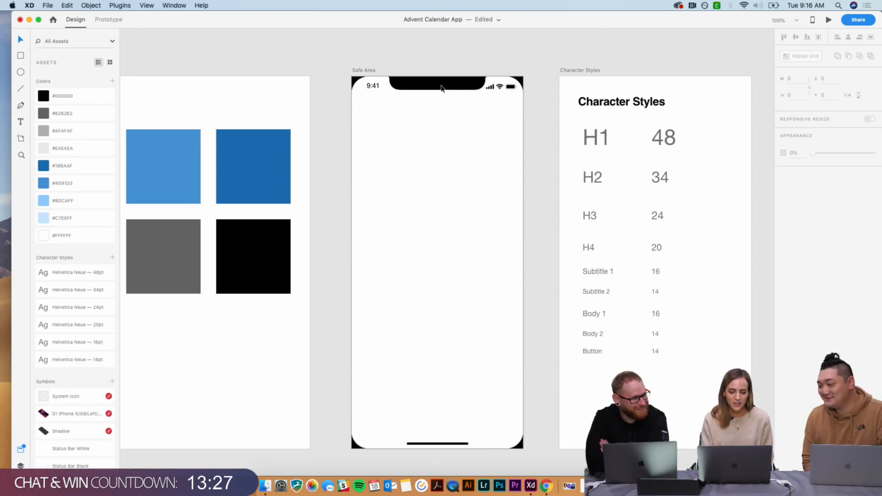
{"action": "left_click", "coordinate": [49, 6]}
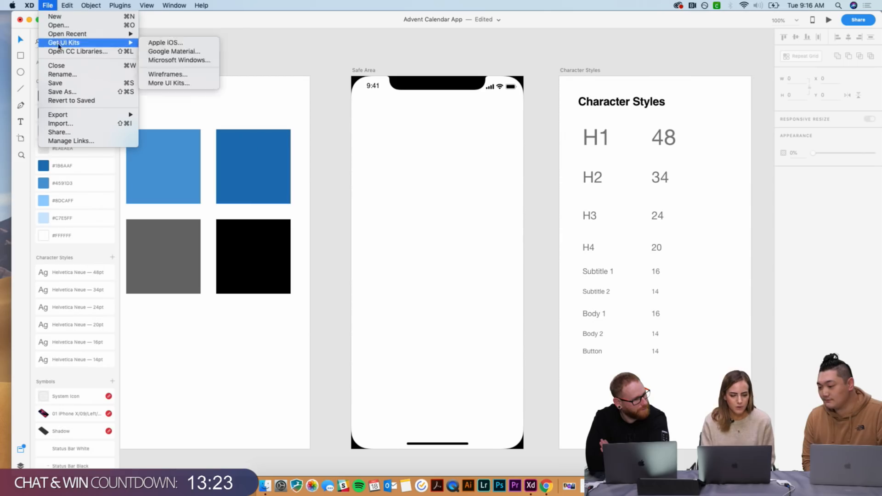
{"action": "mouse_move", "coordinate": [77, 46]}
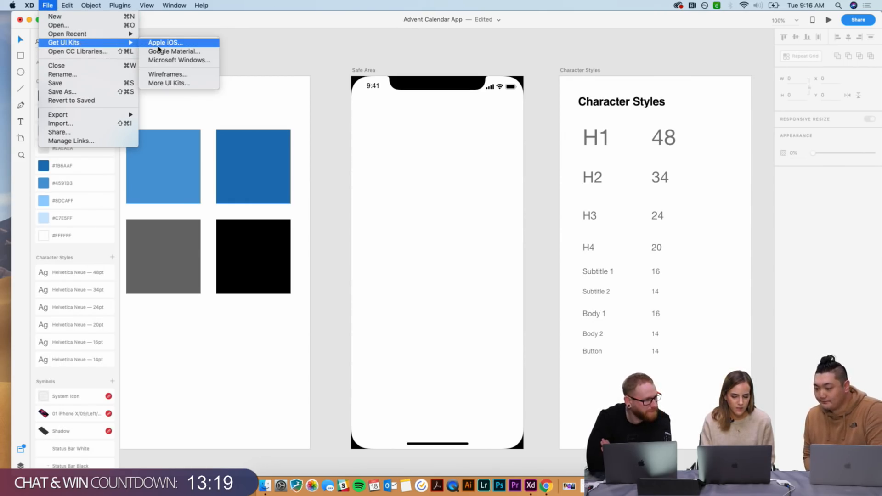
{"action": "left_click", "coordinate": [172, 43]}
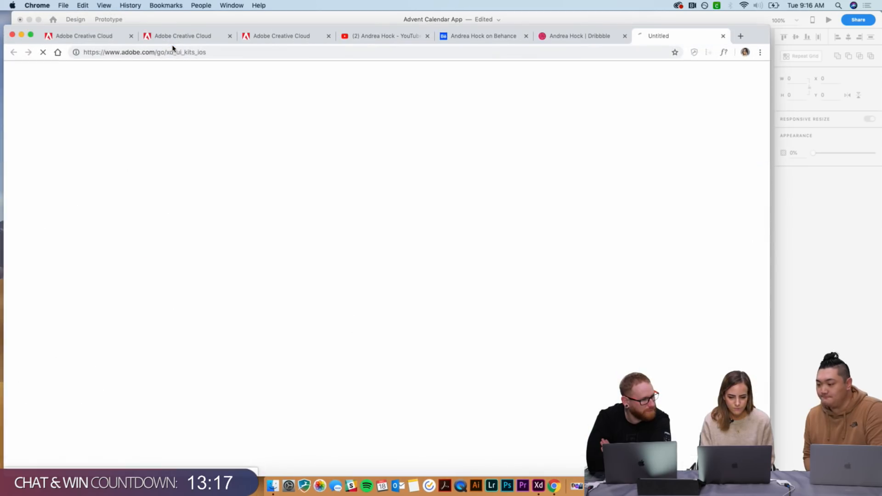
{"action": "scroll", "coordinate": [529, 258], "scroll_direction": "down", "scroll_amount": 4}
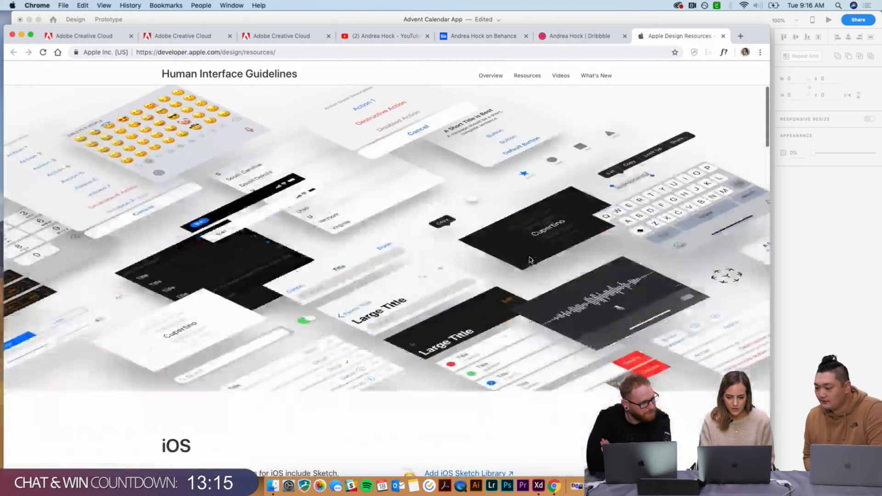
{"action": "scroll", "coordinate": [529, 259], "scroll_direction": "down", "scroll_amount": 6}
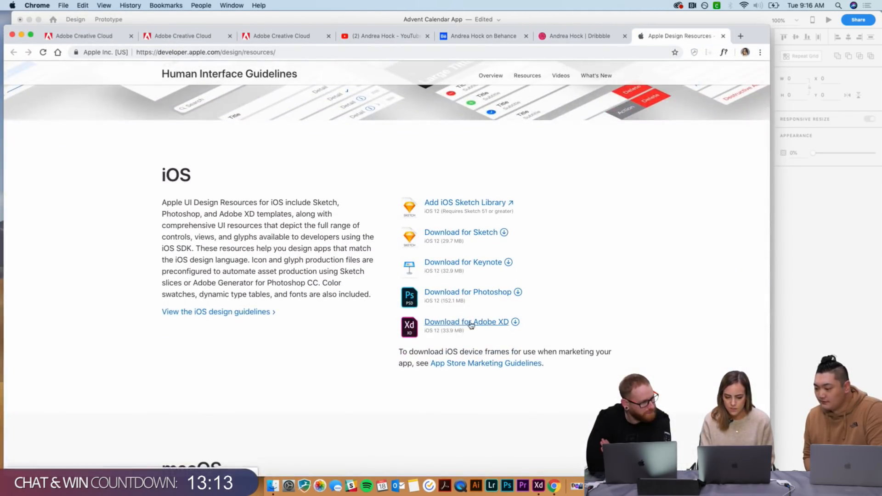
- Put the browser away and show the UI kit sources offered within Adobe XD, without opening any of them
{"action": "left_click", "coordinate": [21, 36]}
{"action": "left_click", "coordinate": [55, 5]}
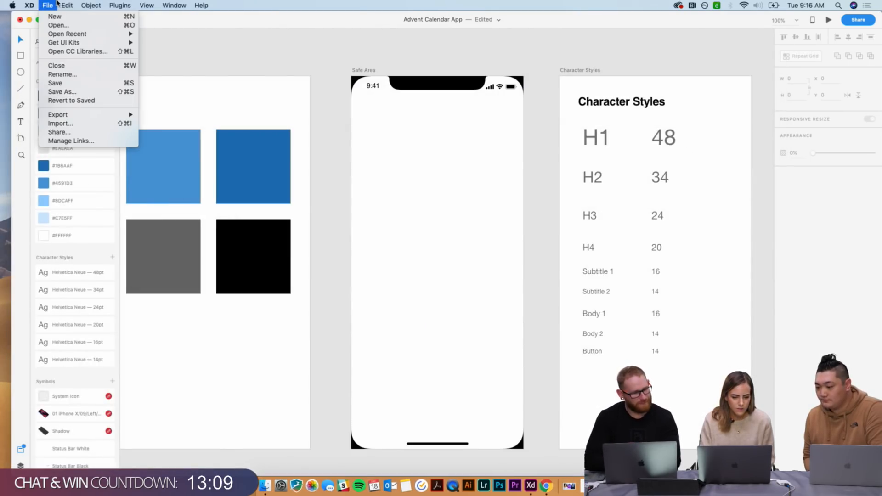
{"action": "mouse_move", "coordinate": [82, 42]}
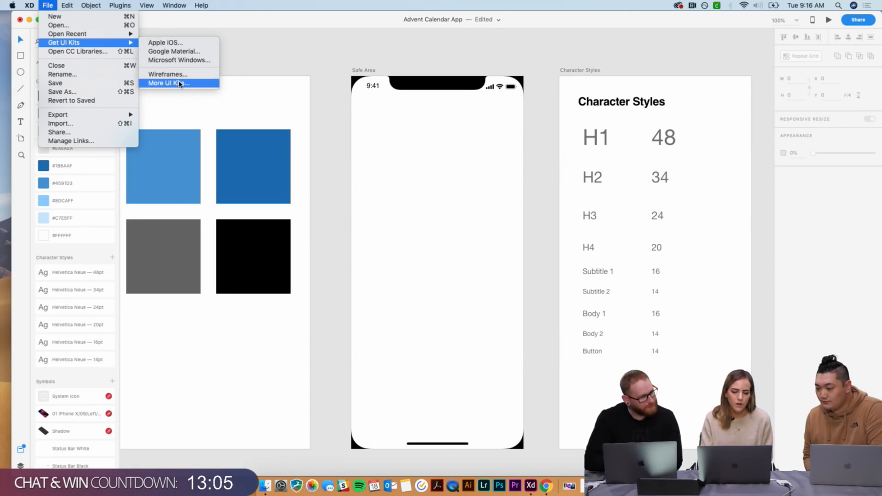
{"action": "left_click", "coordinate": [338, 148]}
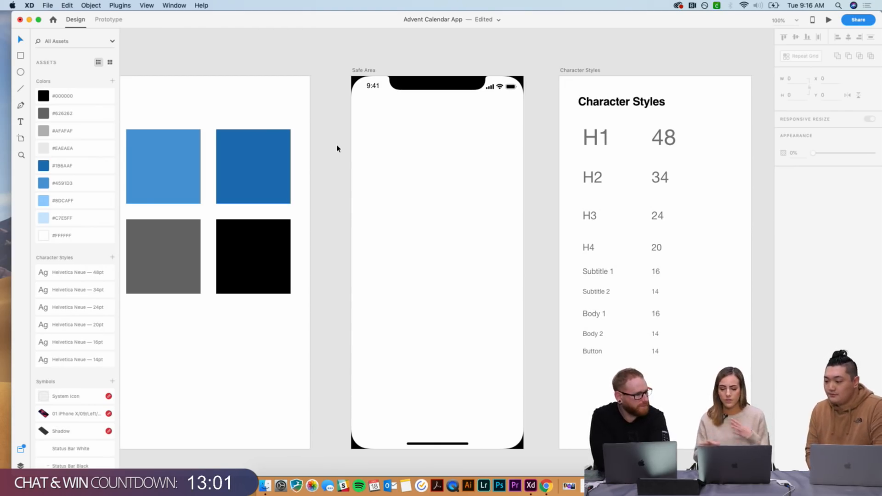
- Review the type sizes on the Character Styles artboard and the status bars and icon grid on the Icons artboard
{"action": "scroll", "coordinate": [338, 148], "scroll_direction": "right", "scroll_amount": 3}
{"action": "scroll", "coordinate": [337, 149], "scroll_direction": "right", "scroll_amount": 3}
{"action": "scroll", "coordinate": [568, 102], "scroll_direction": "right", "scroll_amount": 8}
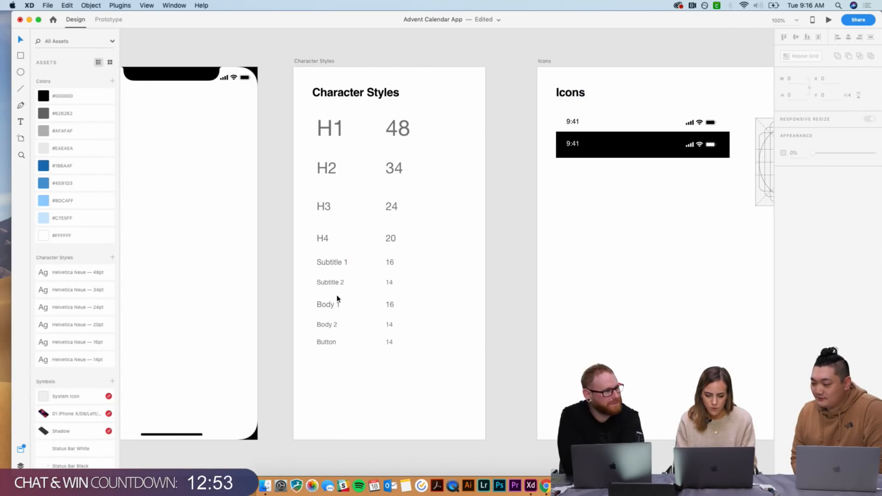
{"action": "scroll", "coordinate": [339, 347], "scroll_direction": "right", "scroll_amount": 1}
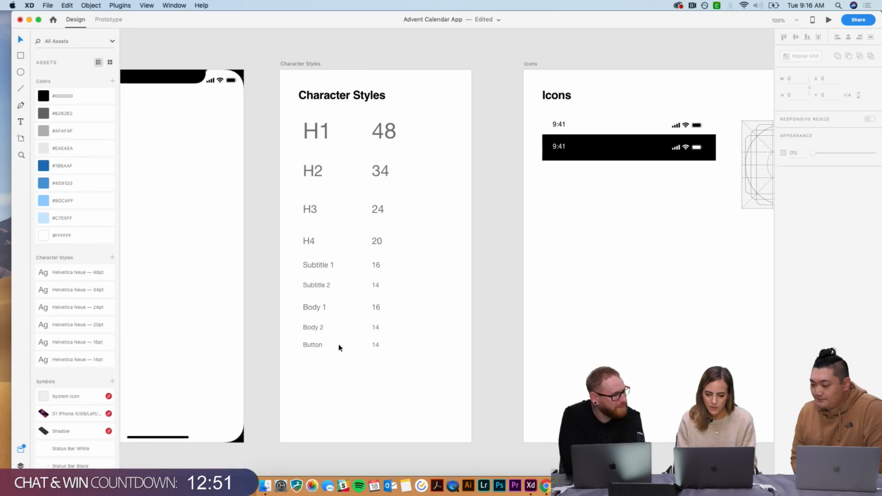
{"action": "scroll", "coordinate": [340, 348], "scroll_direction": "right", "scroll_amount": 12}
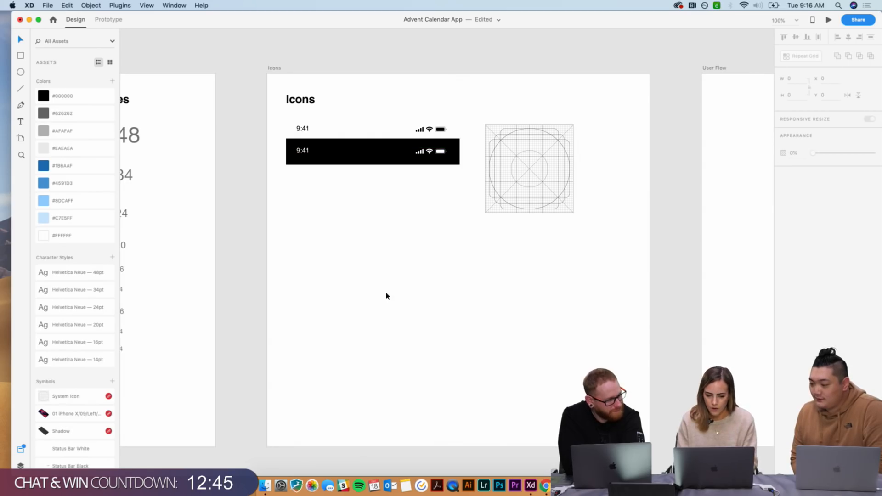
{"action": "scroll", "coordinate": [518, 293], "scroll_direction": "right", "scroll_amount": 11}
{"action": "scroll", "coordinate": [518, 292], "scroll_direction": "left", "scroll_amount": 15}
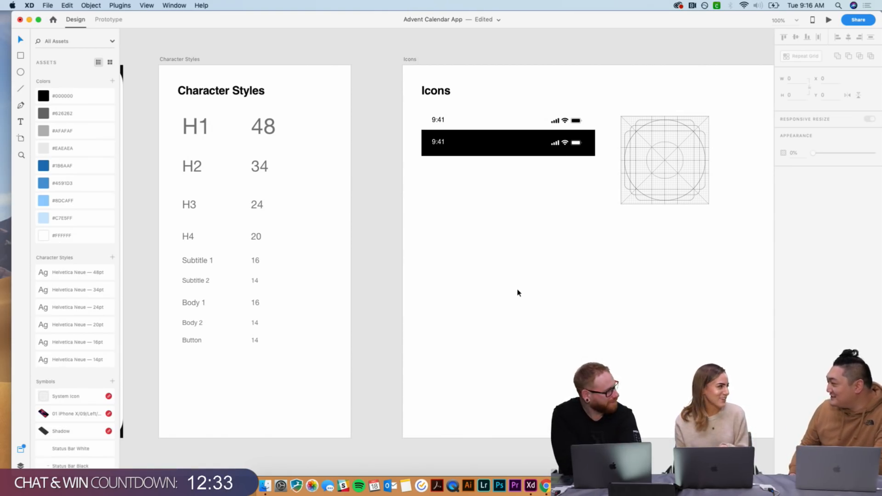
- Find the plugin example artboards below the Goal and Colors artboards and select the Guide Guide artboard
{"action": "key", "text": "super+minus"}
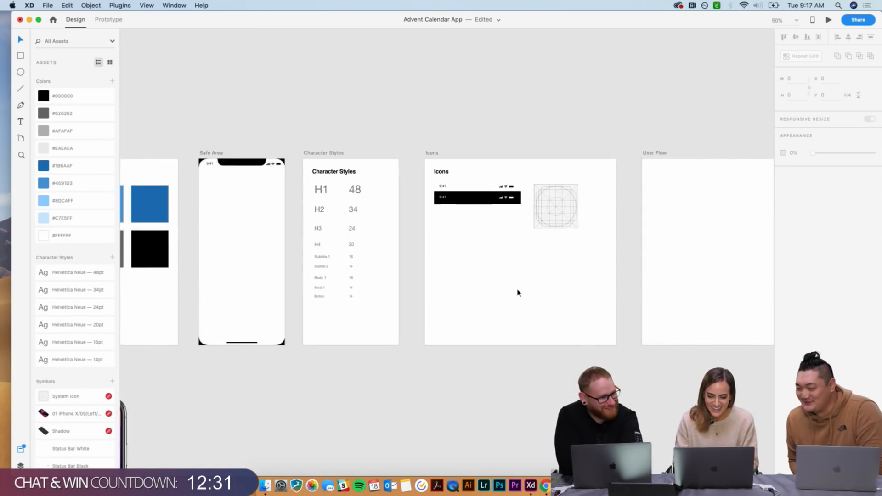
{"action": "scroll", "coordinate": [518, 293], "scroll_direction": "left", "scroll_amount": 8}
{"action": "scroll", "coordinate": [518, 293], "scroll_direction": "down", "scroll_amount": 4}
{"action": "scroll", "coordinate": [518, 293], "scroll_direction": "left", "scroll_amount": 5}
{"action": "scroll", "coordinate": [517, 293], "scroll_direction": "down", "scroll_amount": 1}
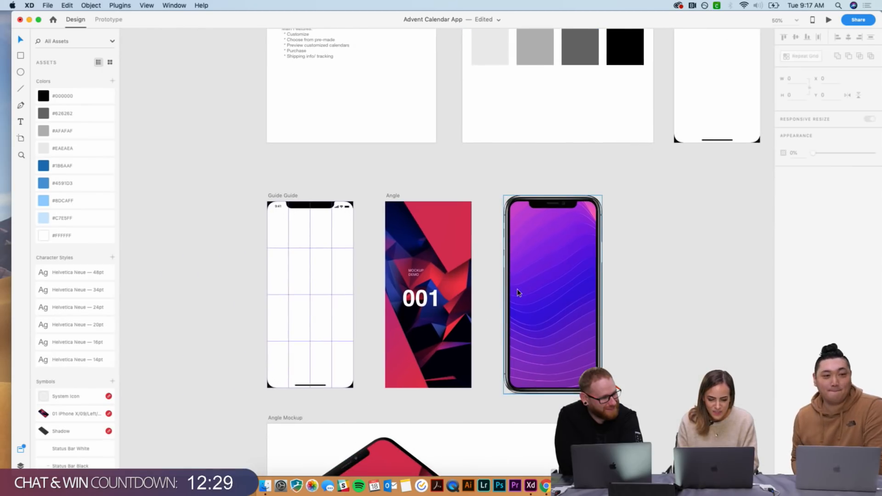
{"action": "scroll", "coordinate": [517, 293], "scroll_direction": "left", "scroll_amount": 3}
{"action": "scroll", "coordinate": [518, 293], "scroll_direction": "down", "scroll_amount": 1}
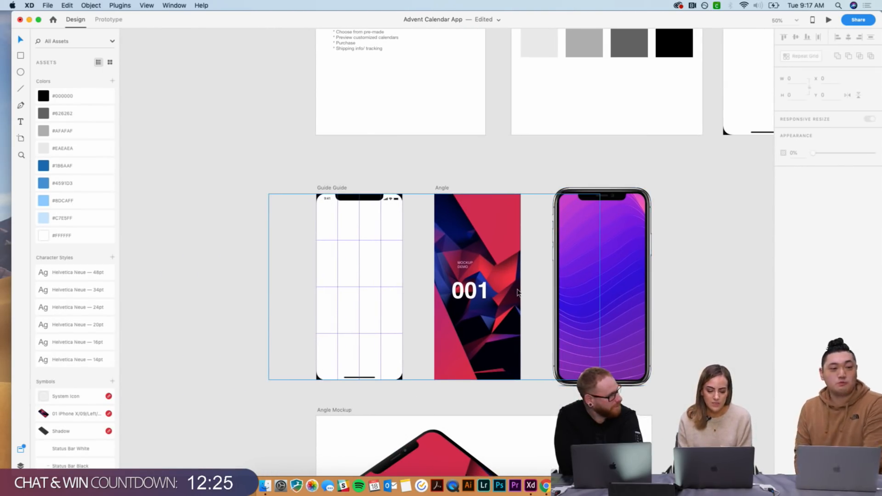
{"action": "key", "text": "super+equal"}
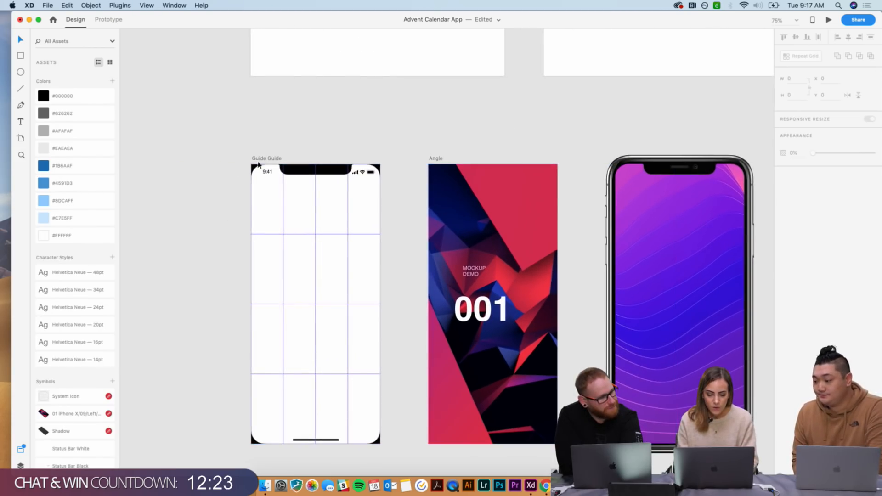
{"action": "left_click", "coordinate": [275, 160]}
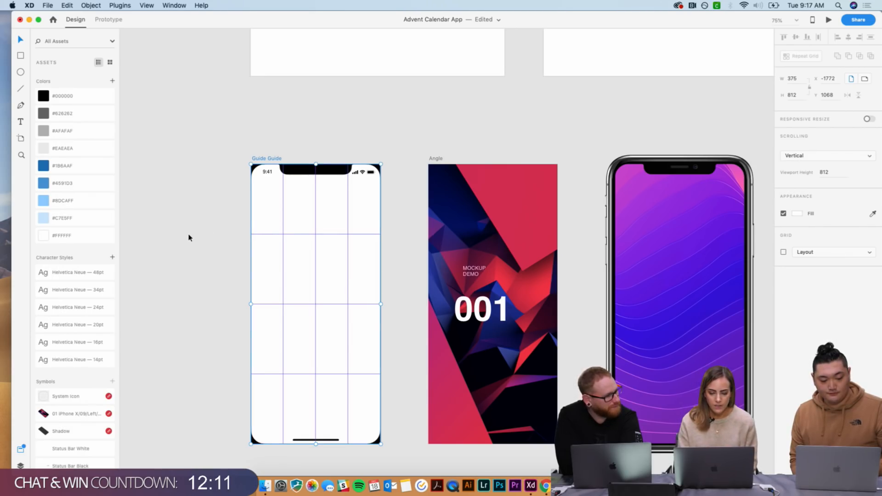
- Search the plugin catalogue for "guideguide", close the catalogue, and check the list of installed plugins
{"action": "left_click", "coordinate": [115, 4]}
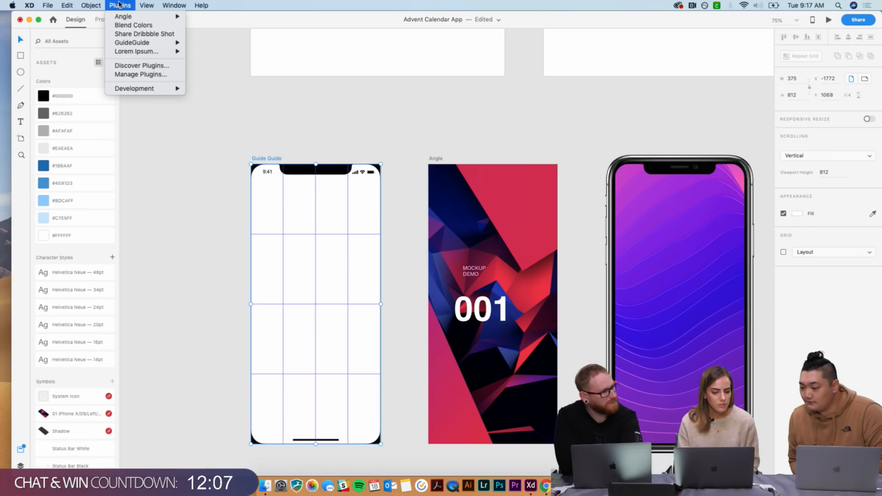
{"action": "left_click", "coordinate": [154, 65]}
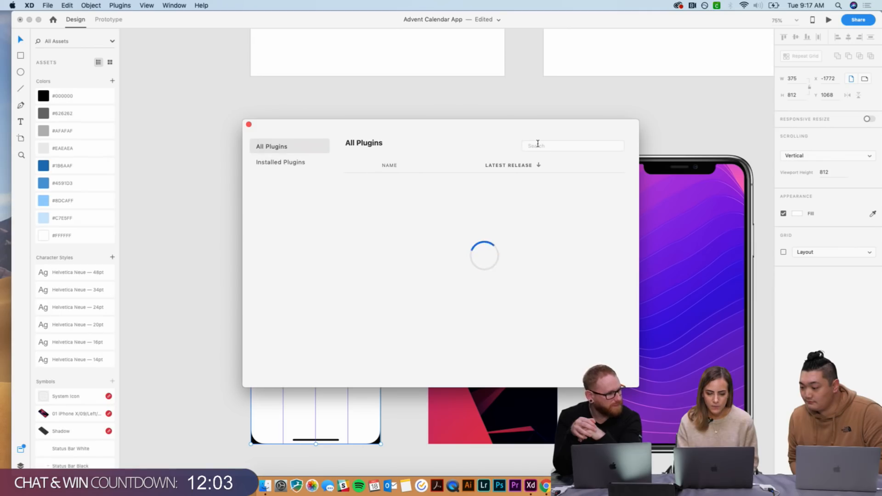
{"action": "left_click", "coordinate": [555, 146]}
{"action": "type", "text": "guideguide"}
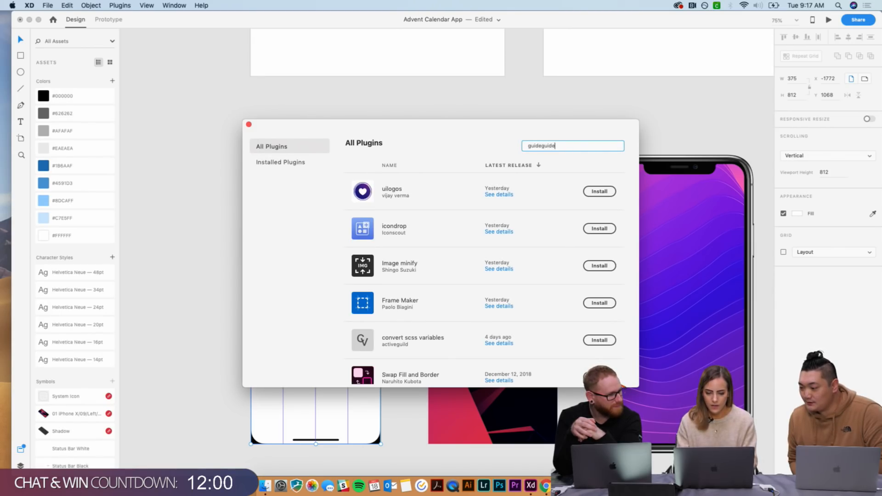
{"action": "key", "text": "Return"}
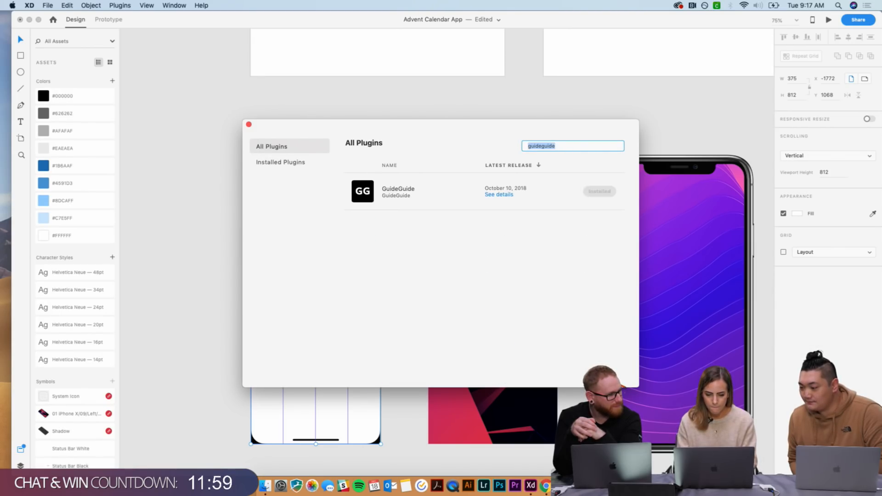
{"action": "mouse_move", "coordinate": [606, 196]}
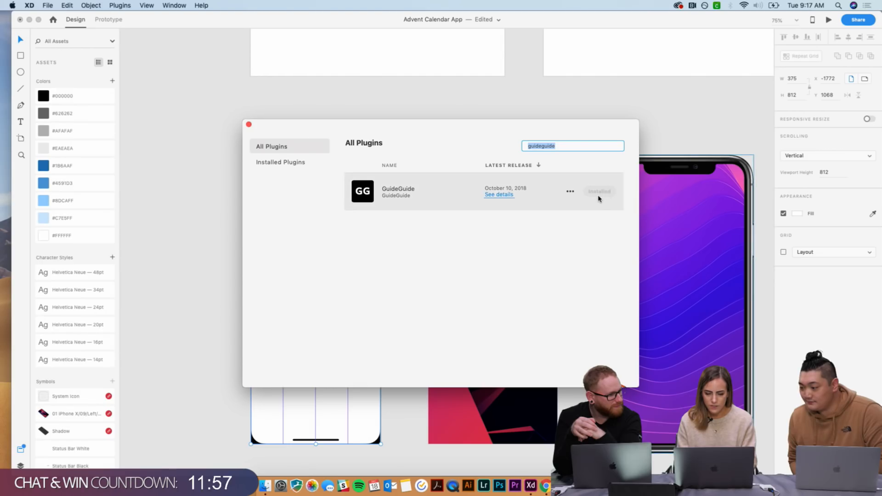
{"action": "left_click", "coordinate": [248, 124]}
{"action": "left_click", "coordinate": [127, 5]}
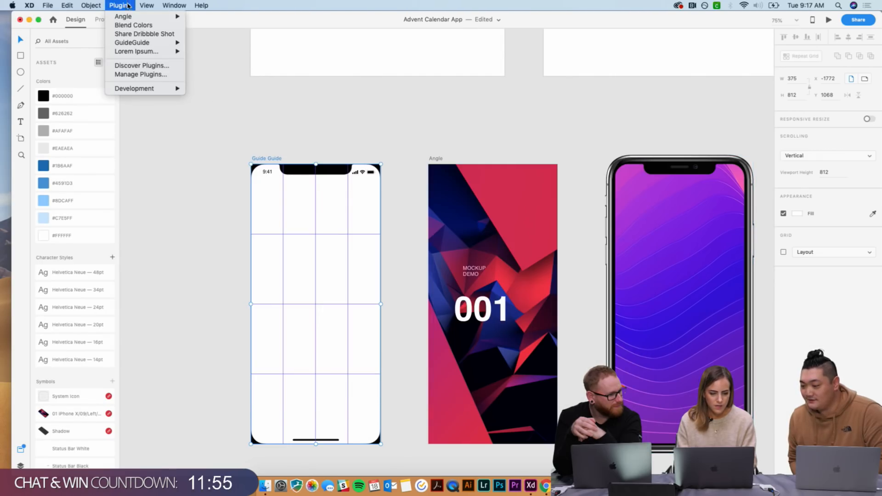
{"action": "left_click", "coordinate": [337, 134]}
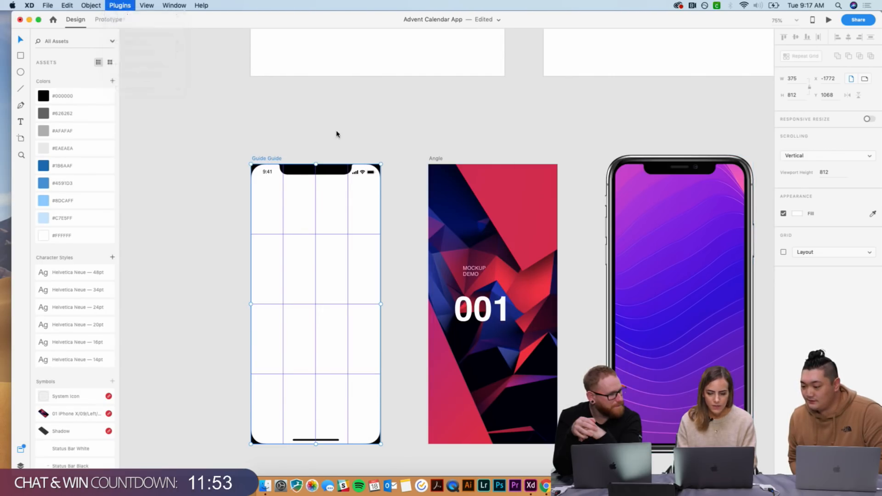
{"action": "scroll", "coordinate": [336, 134], "scroll_direction": "up", "scroll_amount": 10}
{"action": "left_click_drag", "start_coordinate": [337, 134], "coordinate": [301, 134]}
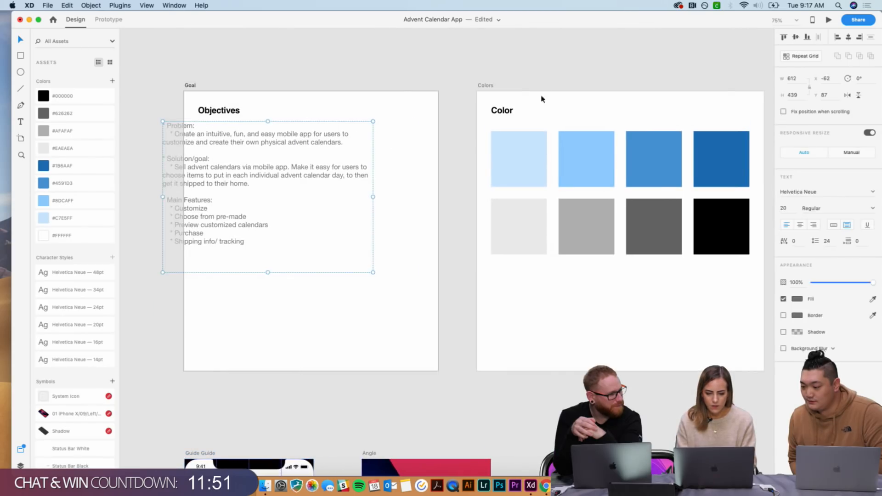
{"action": "key", "text": "super+z"}
- Select the Colors artboard and open GuideGuide's grid settings for it, continuing with the plugin's trial
{"action": "left_click", "coordinate": [484, 86]}
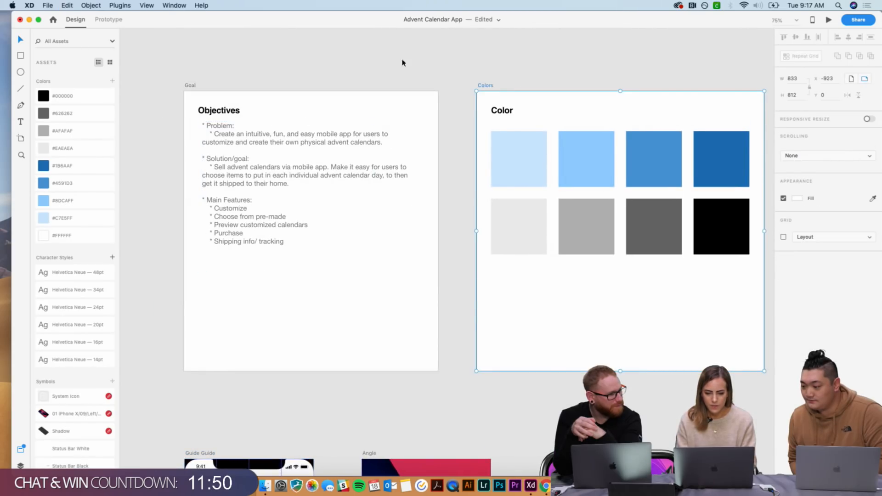
{"action": "left_click", "coordinate": [91, 5]}
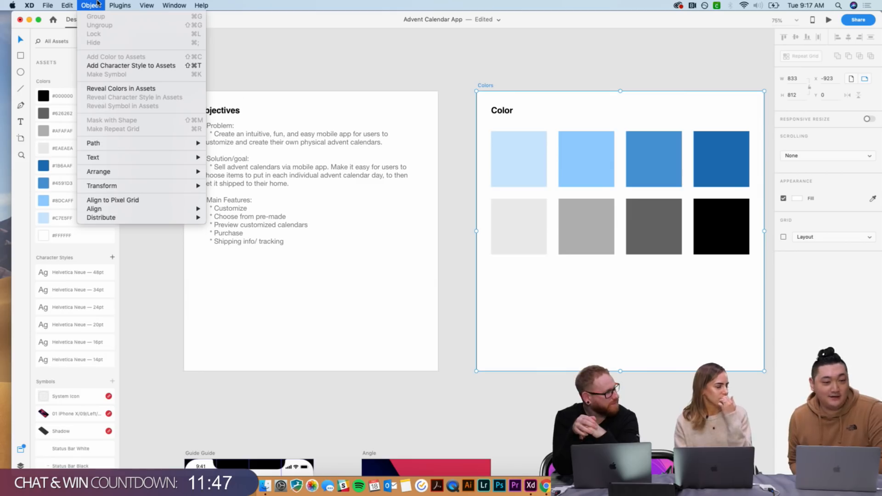
{"action": "mouse_move", "coordinate": [120, 5]}
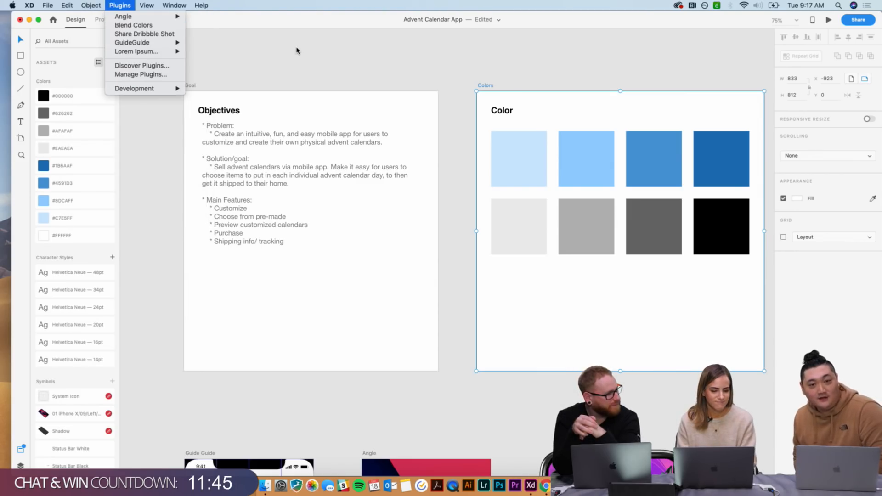
{"action": "mouse_move", "coordinate": [155, 43]}
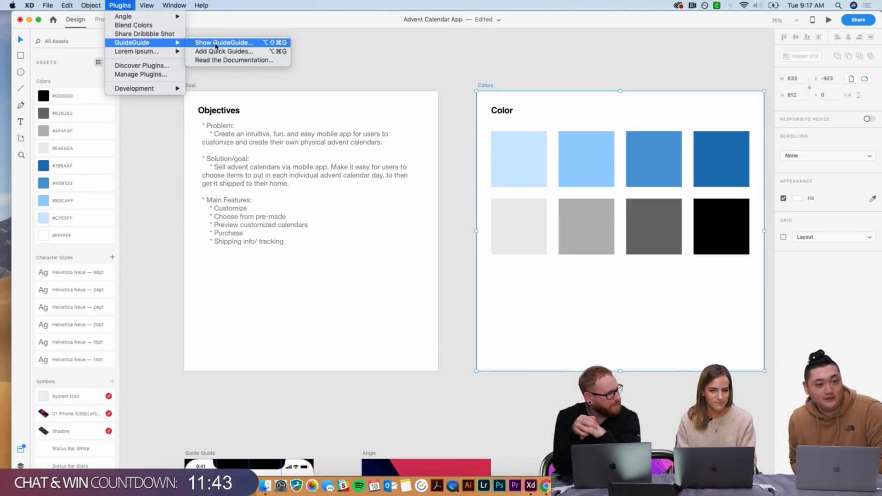
{"action": "left_click", "coordinate": [216, 44]}
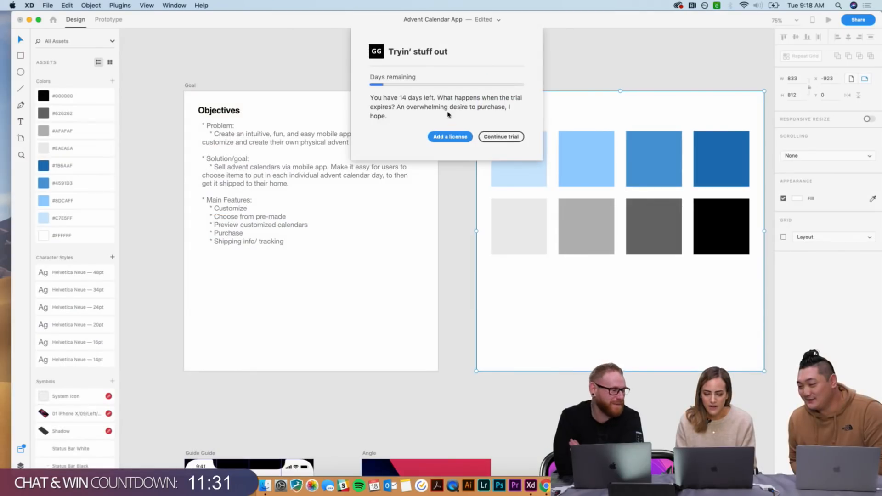
{"action": "left_click", "coordinate": [520, 137]}
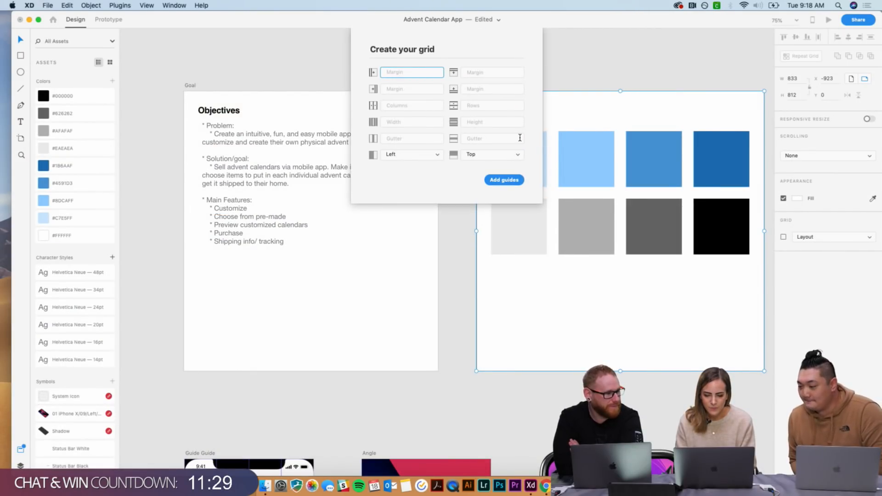
- Add guides that divide the Colors artboard into 5 columns and 4 rows
{"action": "left_click", "coordinate": [416, 104]}
{"action": "type", "text": "5"}
{"action": "left_click", "coordinate": [489, 110]}
{"action": "type", "text": "4"}
{"action": "left_click", "coordinate": [504, 180]}
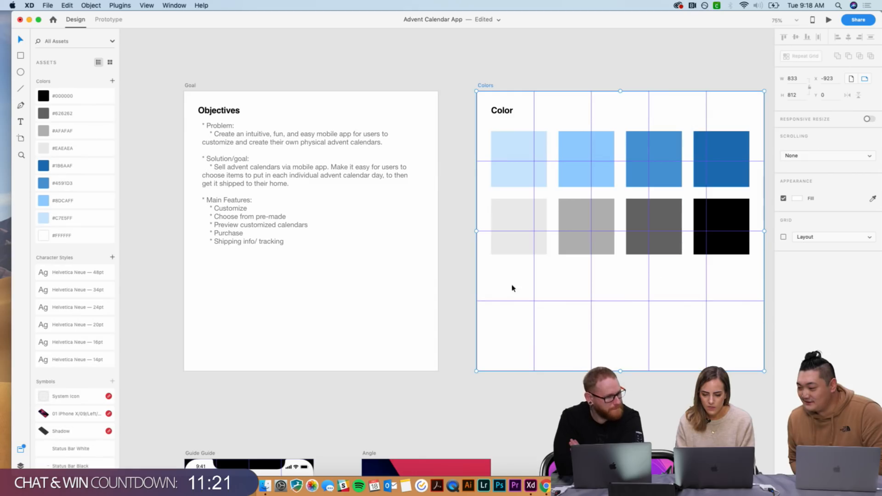
- Inspect the guide grid on the Colors artboard with nothing selected, undo the guides, and clear the selection
{"action": "scroll", "coordinate": [689, 335], "scroll_direction": "right", "scroll_amount": 1}
{"action": "scroll", "coordinate": [679, 358], "scroll_direction": "right", "scroll_amount": 5}
{"action": "left_click", "coordinate": [655, 392]}
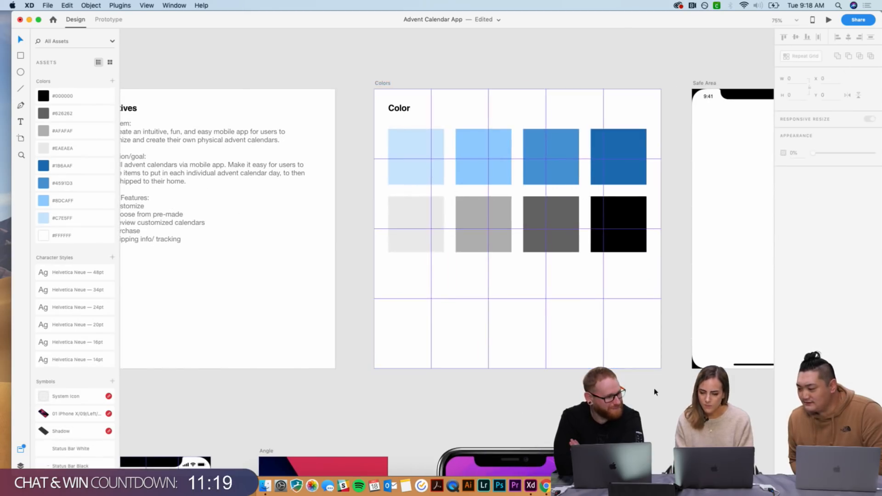
{"action": "key", "text": "super+z"}
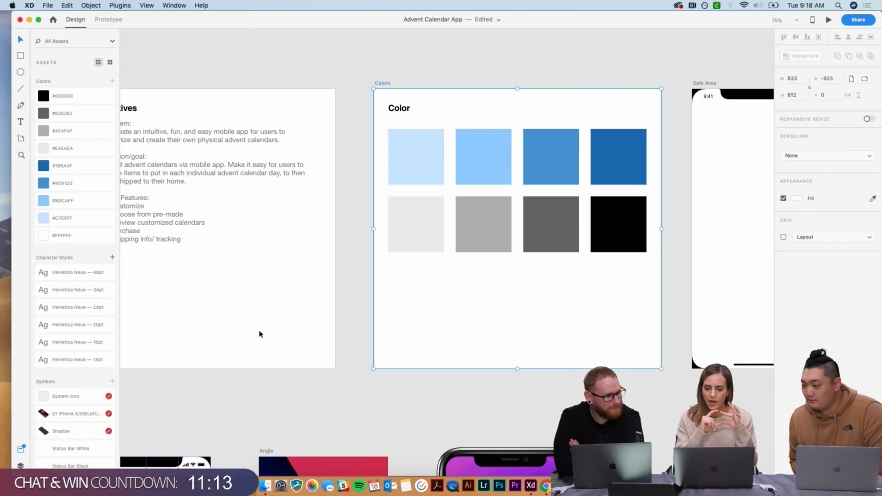
{"action": "left_click", "coordinate": [296, 384]}
- Show the Angle artboard with its screen design and the perspective phone on the Angle Mockup artboard
{"action": "scroll", "coordinate": [295, 386], "scroll_direction": "down", "scroll_amount": 10}
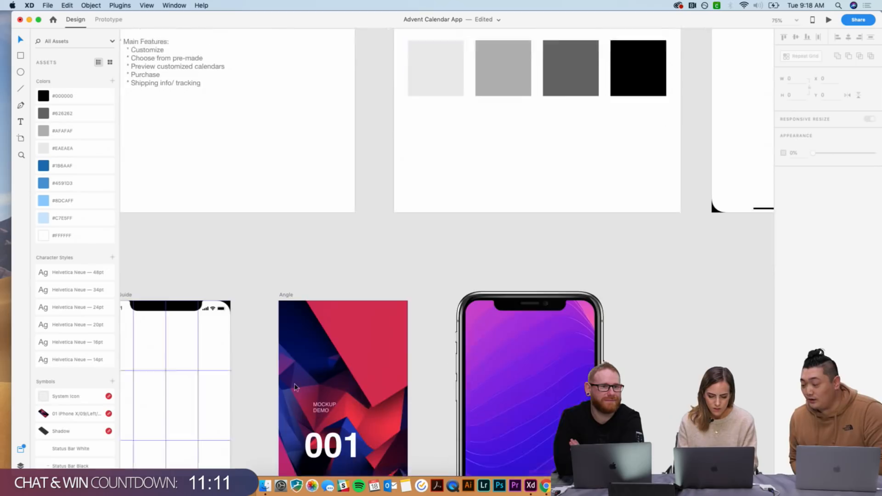
{"action": "scroll", "coordinate": [296, 387], "scroll_direction": "down", "scroll_amount": 15}
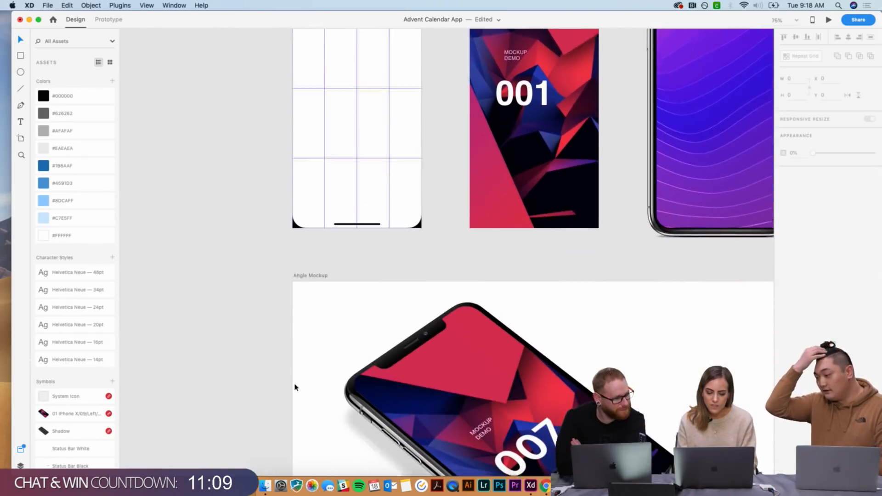
{"action": "scroll", "coordinate": [597, 321], "scroll_direction": "down", "scroll_amount": 3}
{"action": "scroll", "coordinate": [597, 321], "scroll_direction": "right", "scroll_amount": 3}
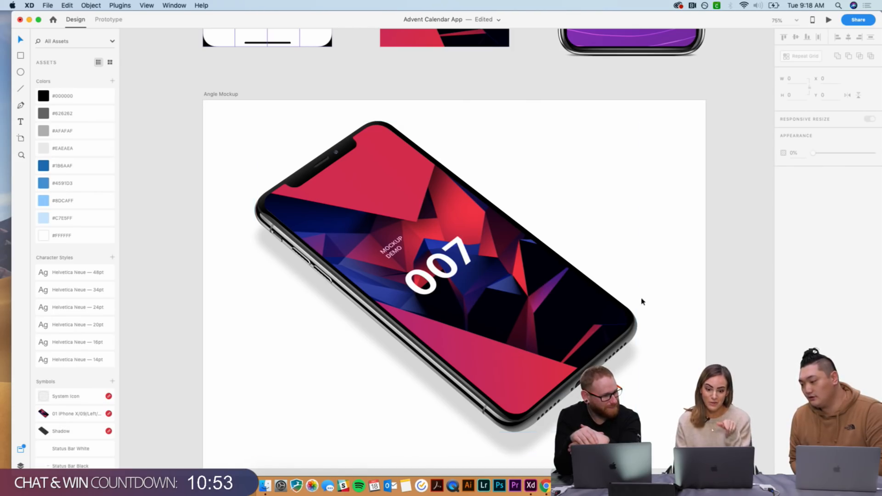
- Return to the main row of artboards and bring the empty User Flow artboard into view
{"action": "scroll", "coordinate": [677, 283], "scroll_direction": "up", "scroll_amount": 15}
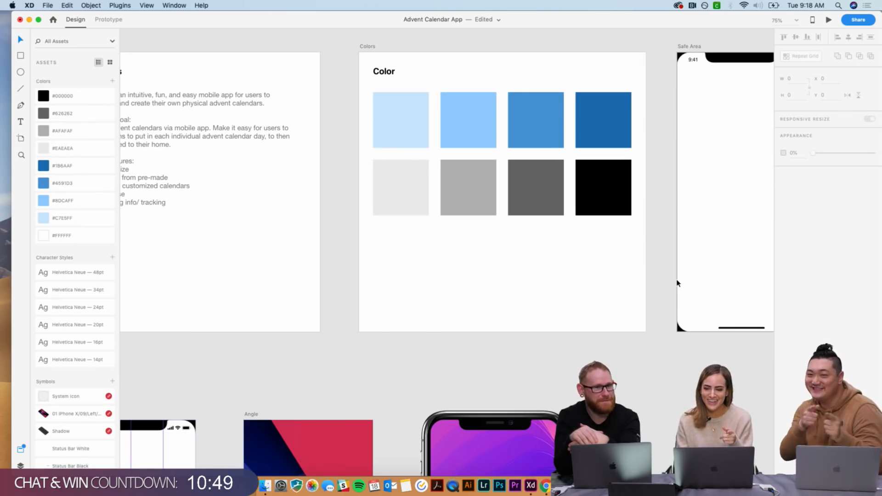
{"action": "scroll", "coordinate": [676, 283], "scroll_direction": "right", "scroll_amount": 12}
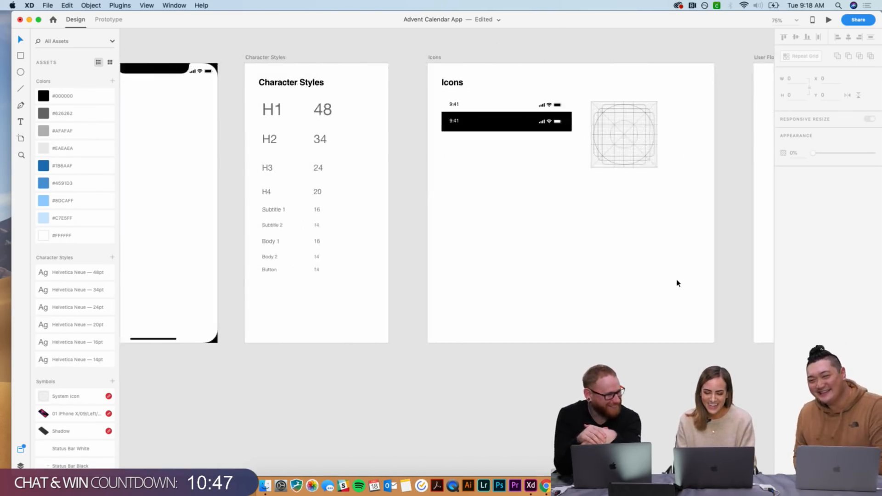
{"action": "scroll", "coordinate": [677, 282], "scroll_direction": "right", "scroll_amount": 15}
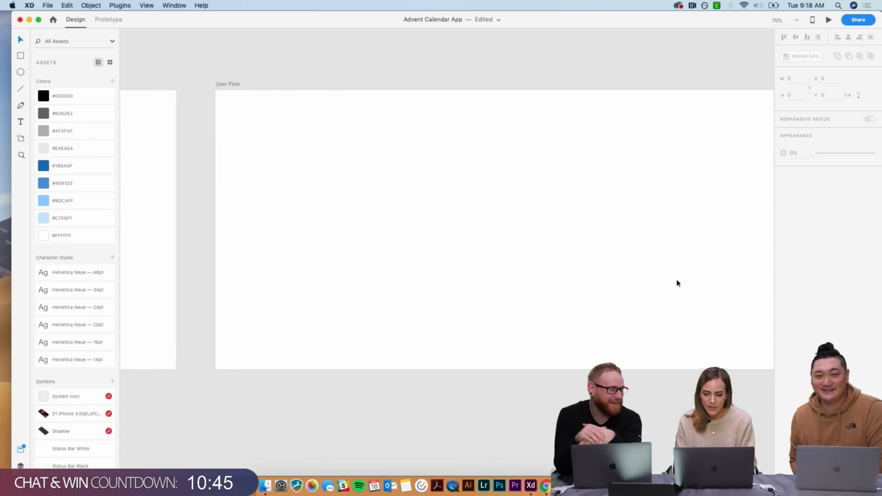
- Draw a rectangle about 200 by 85 near the left edge of the User Flow artboard
{"action": "scroll", "coordinate": [676, 283], "scroll_direction": "right", "scroll_amount": 3}
{"action": "left_click", "coordinate": [677, 282]}
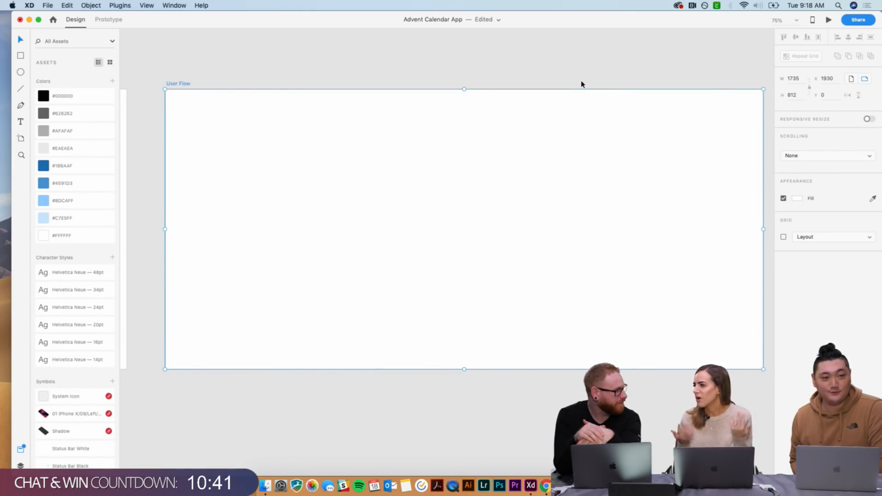
{"action": "left_click", "coordinate": [488, 81]}
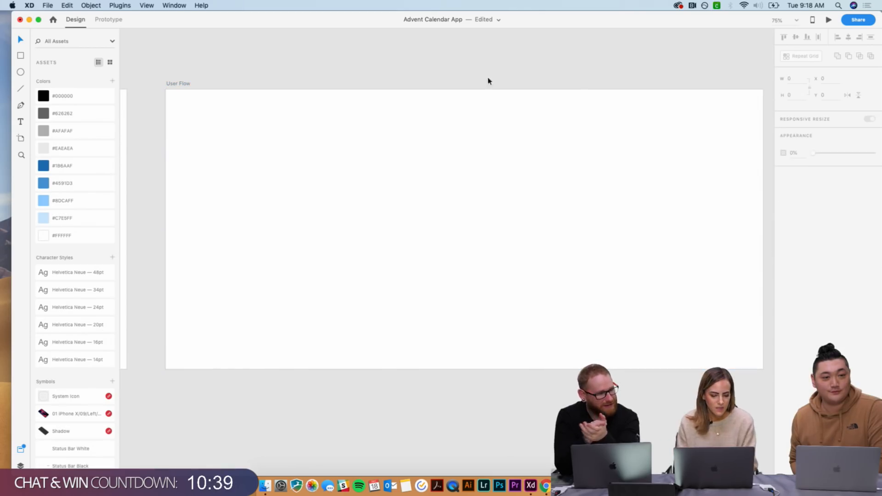
{"action": "left_click", "coordinate": [21, 56]}
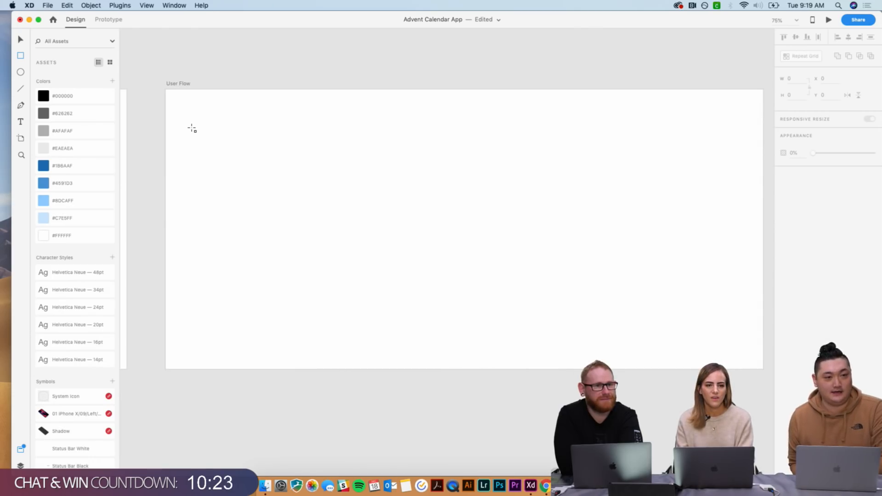
{"action": "left_click", "coordinate": [116, 5]}
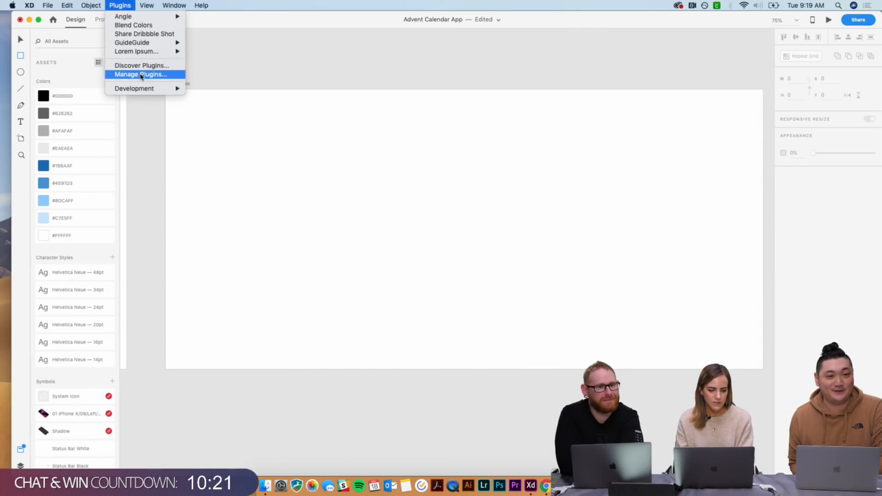
{"action": "left_click", "coordinate": [260, 155]}
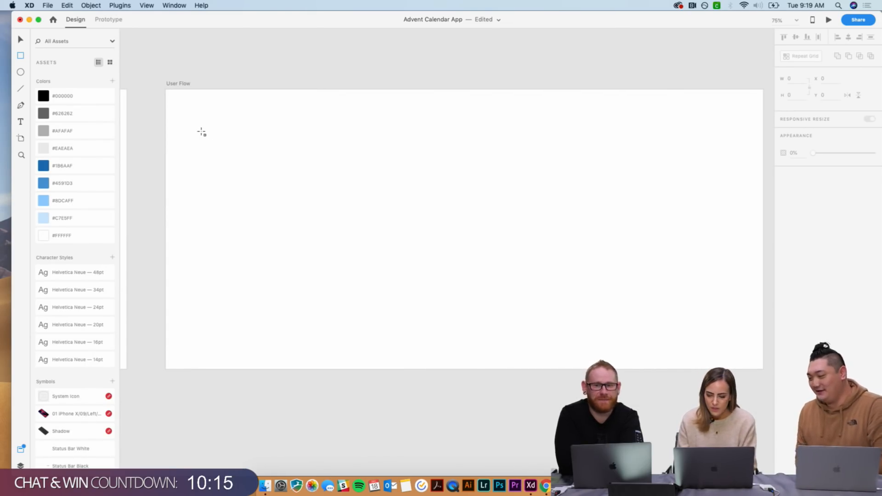
{"action": "left_click_drag", "start_coordinate": [191, 162], "coordinate": [260, 191]}
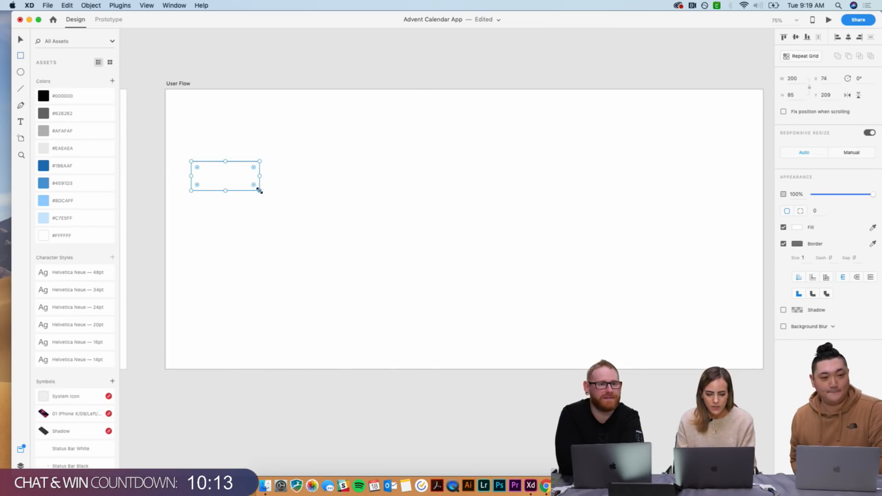
{"action": "left_click", "coordinate": [392, 274]}
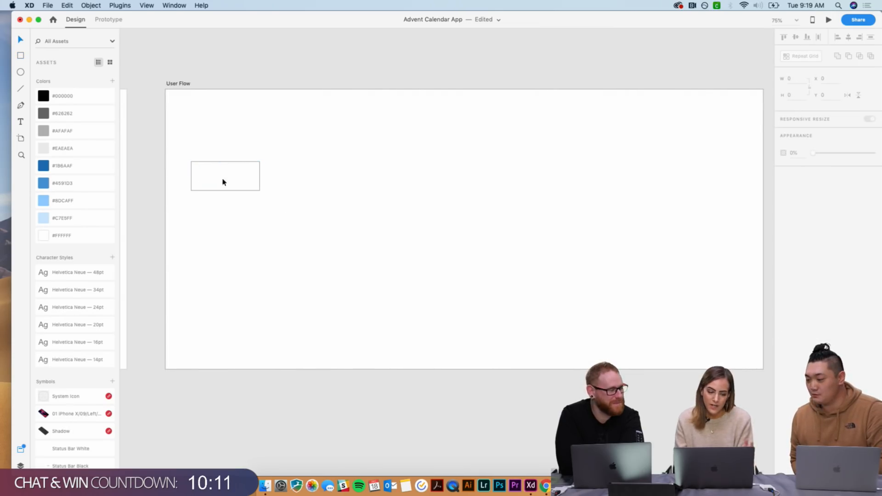
- Add a "Splash screen" text box below the rectangle, about 217 by 76, with the font weight set to Regular
{"action": "left_click_drag", "start_coordinate": [228, 212], "coordinate": [281, 233]}
{"action": "type", "text": "Splash screen"}
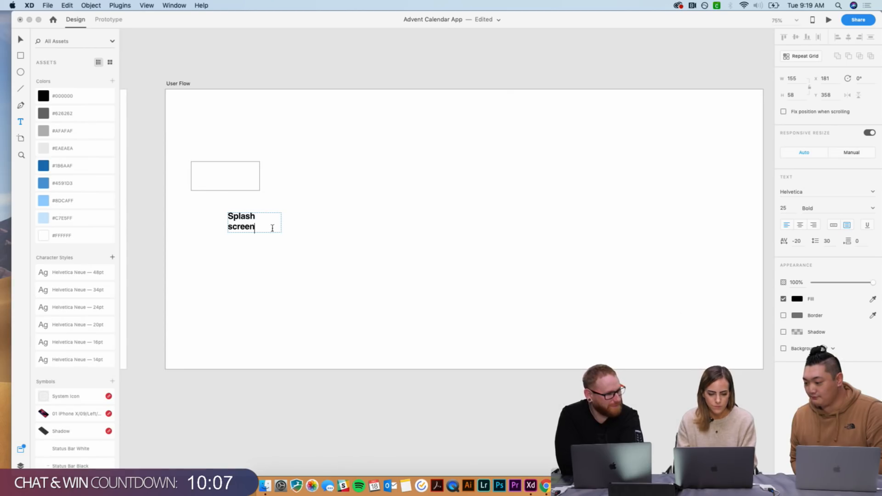
{"action": "left_click", "coordinate": [20, 39]}
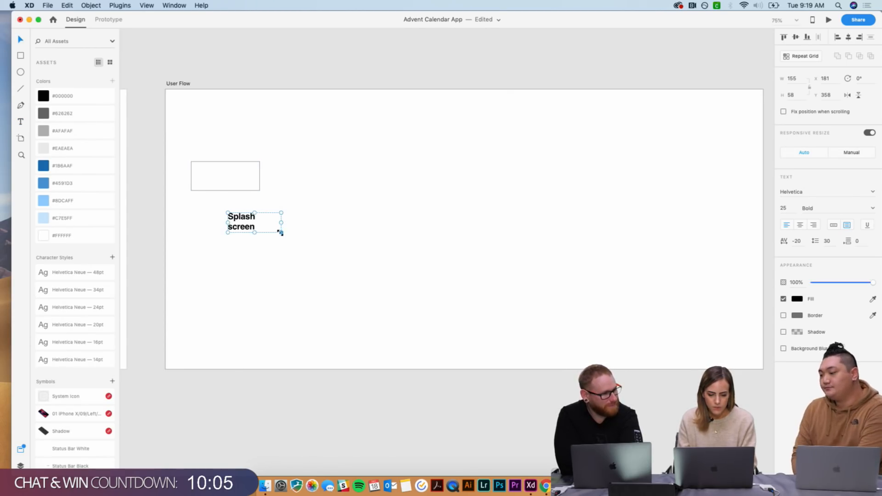
{"action": "left_click_drag", "start_coordinate": [281, 232], "coordinate": [302, 238]}
{"action": "left_click", "coordinate": [872, 208]}
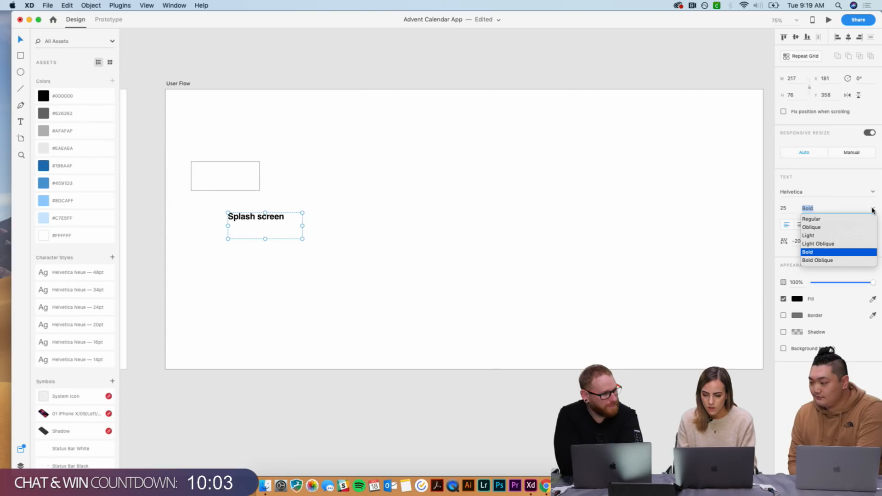
{"action": "left_click", "coordinate": [811, 219]}
{"action": "left_click", "coordinate": [500, 228]}
- Place the Splash screen label inside the rectangle and group them as one box at mid-height on the artboard
{"action": "left_click_drag", "start_coordinate": [265, 219], "coordinate": [233, 178]}
{"action": "left_click_drag", "start_coordinate": [198, 145], "coordinate": [264, 225]}
{"action": "left_click_drag", "start_coordinate": [232, 183], "coordinate": [239, 231]}
{"action": "left_click", "coordinate": [344, 224]}
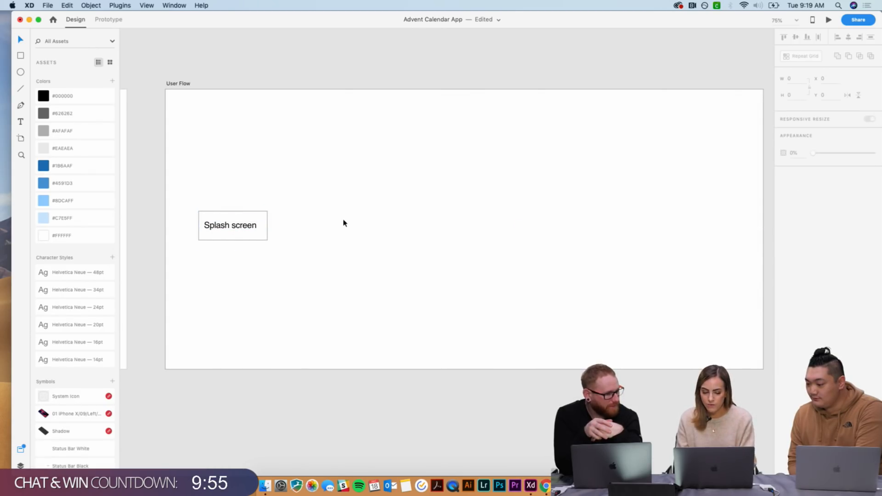
- Duplicate the Splash screen box above and to its right, with the copy's label changed to "Login" and centred in the box
{"action": "left_click", "coordinate": [233, 224]}
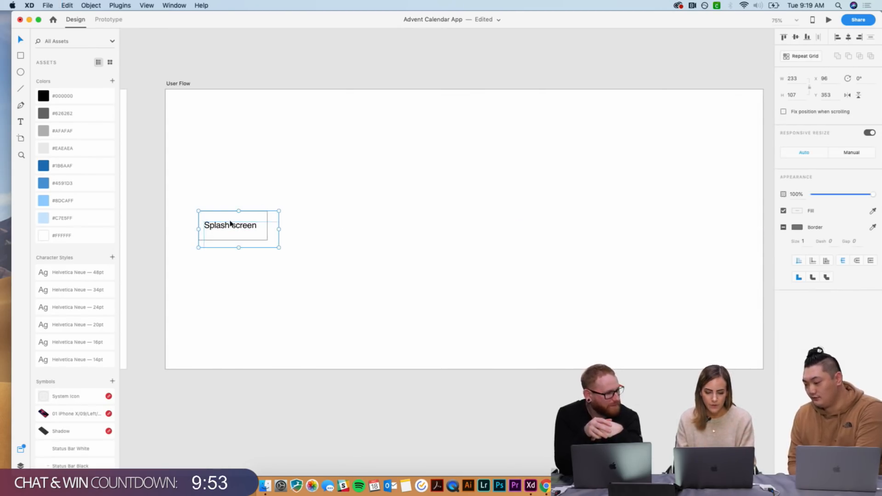
{"action": "left_click_drag", "start_coordinate": [248, 227], "coordinate": [347, 187]}
{"action": "double_click", "coordinate": [340, 187]}
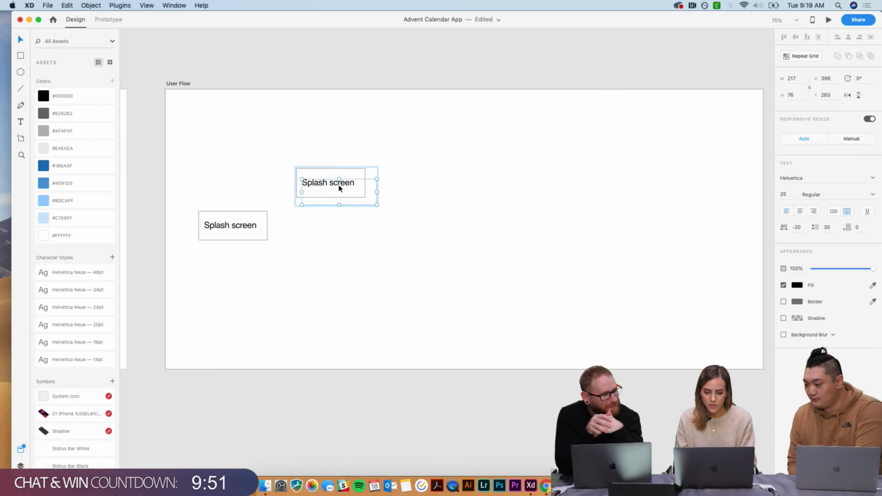
{"action": "double_click", "coordinate": [320, 186]}
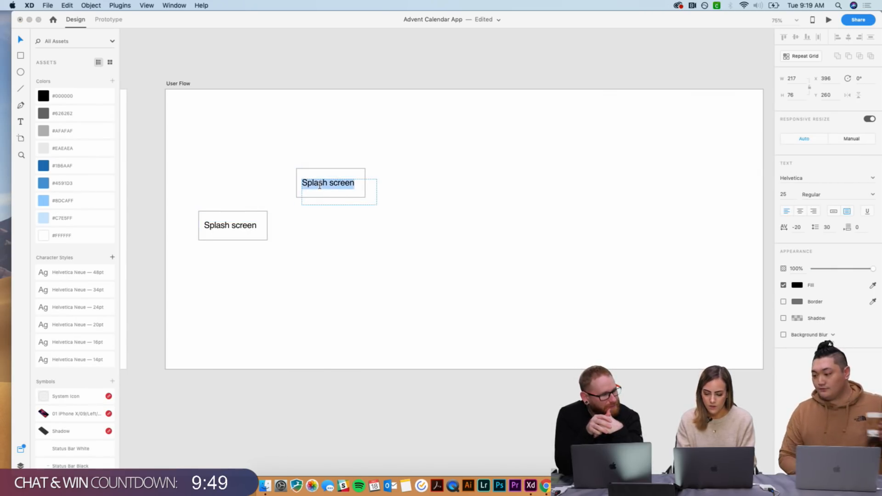
{"action": "type", "text": "Login"}
{"action": "key", "text": "BackSpace"}
{"action": "key", "text": "BackSpace"}
{"action": "left_click", "coordinate": [342, 193]}
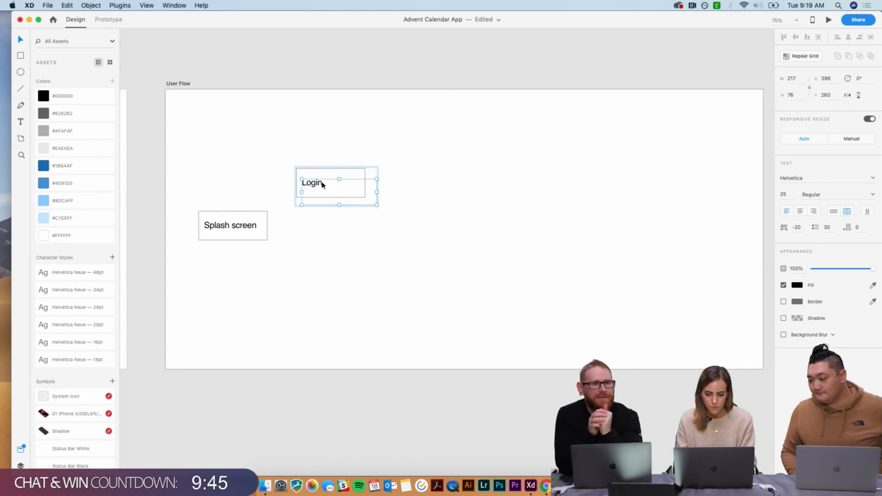
{"action": "left_click_drag", "start_coordinate": [322, 185], "coordinate": [337, 183]}
{"action": "left_click", "coordinate": [411, 126]}
- Duplicate the Login box and place the copy directly below it
{"action": "left_click", "coordinate": [339, 182]}
{"action": "key", "text": "super+c"}
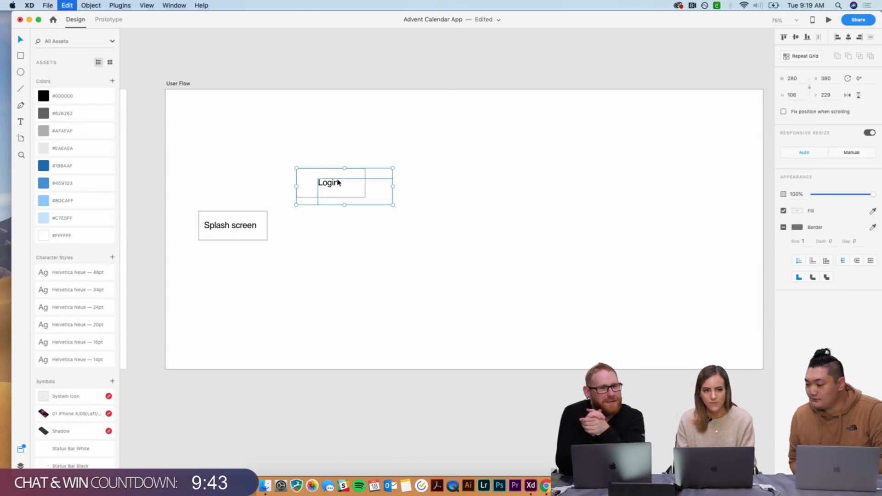
{"action": "key", "text": "super+v"}
{"action": "left_click_drag", "start_coordinate": [323, 186], "coordinate": [323, 248]}
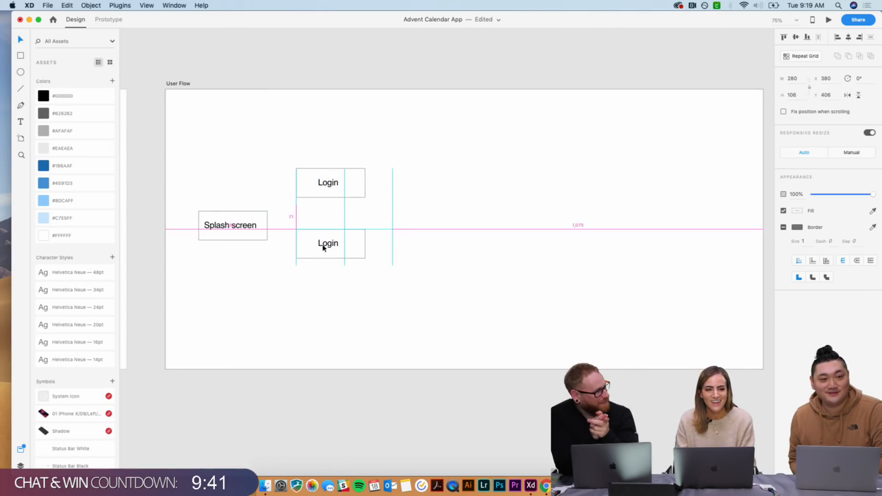
{"action": "left_click", "coordinate": [493, 271]}
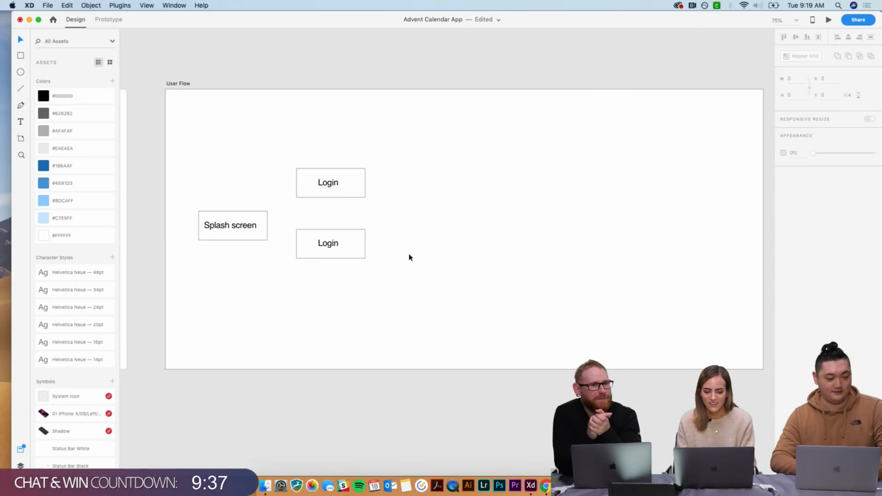
- Relabel the lower Login copy "Create Account" and shift the label left so it fits inside the box
{"action": "double_click", "coordinate": [325, 247]}
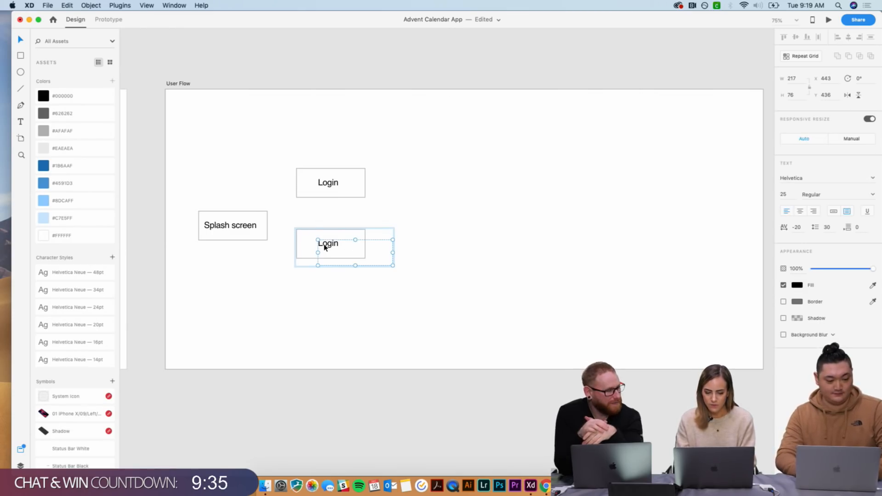
{"action": "double_click", "coordinate": [325, 247]}
{"action": "type", "text": "Create "}
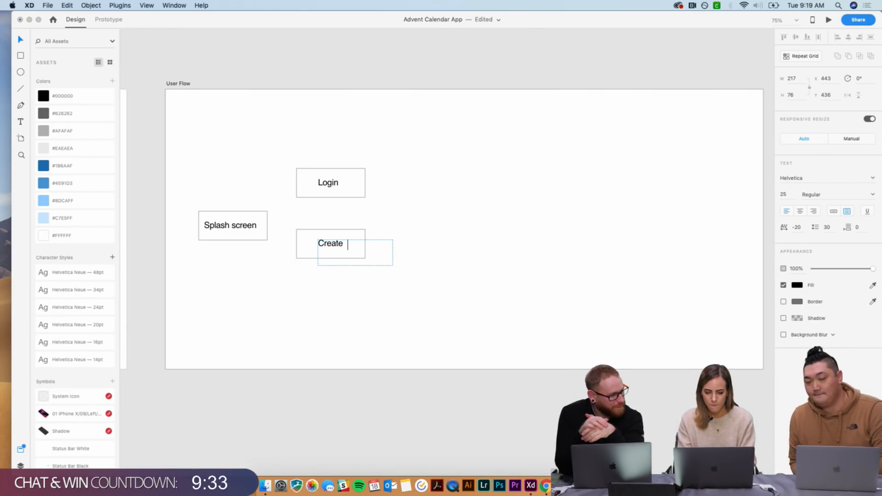
{"action": "type", "text": "Account"}
{"action": "key", "text": "BackSpace"}
{"action": "type", "text": "nt"}
{"action": "key", "text": "Escape"}
{"action": "left_click_drag", "start_coordinate": [343, 245], "coordinate": [320, 244]}
{"action": "left_click", "coordinate": [406, 230]}
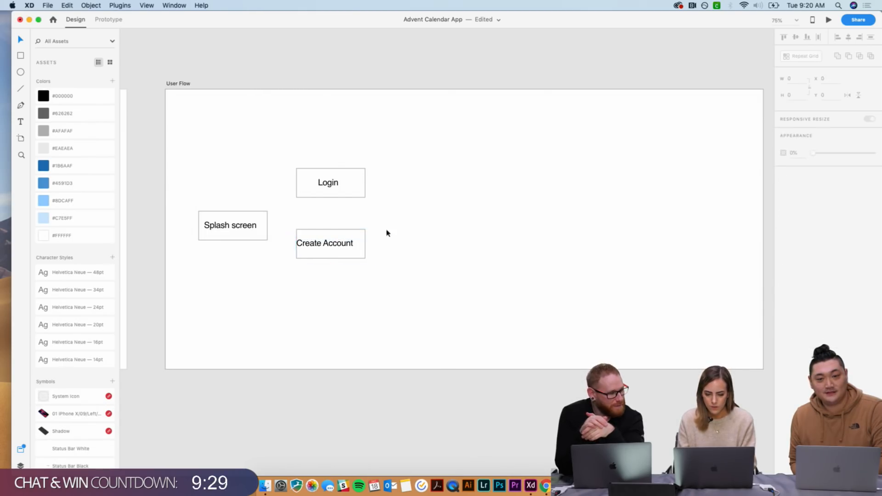
- Duplicate the Create Account box and line up both boxes in a row to the right of Login
{"action": "scroll", "coordinate": [374, 232], "scroll_direction": "right", "scroll_amount": 3}
{"action": "left_click", "coordinate": [242, 254]}
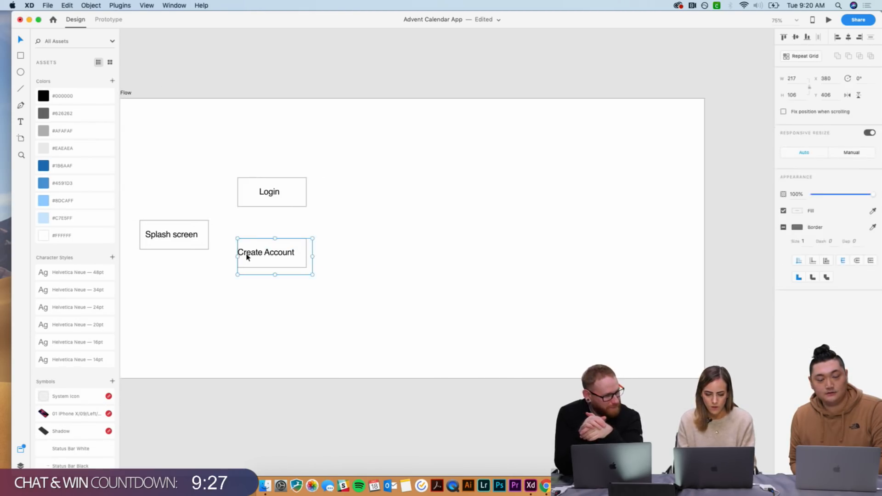
{"action": "left_click_drag", "start_coordinate": [307, 224], "coordinate": [412, 195]}
{"action": "left_click_drag", "start_coordinate": [282, 248], "coordinate": [347, 195]}
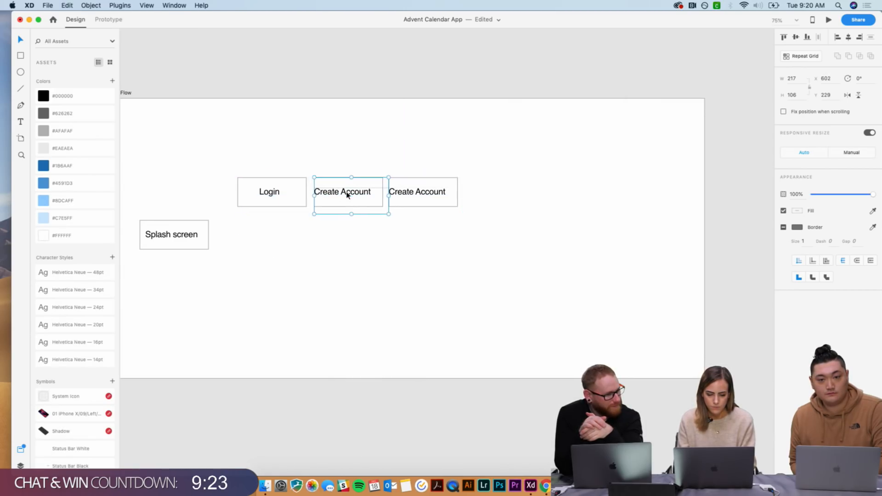
{"action": "left_click_drag", "start_coordinate": [406, 193], "coordinate": [432, 192]}
{"action": "left_click_drag", "start_coordinate": [355, 192], "coordinate": [365, 193]}
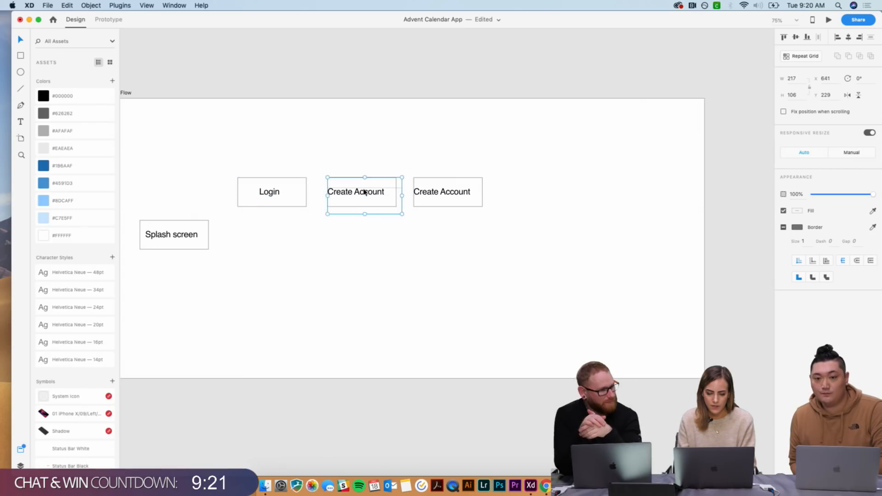
{"action": "left_click", "coordinate": [335, 256]}
- Draw an elbow connector with the Pen tool from the top of the Splash screen box to the Login box's left edge
{"action": "scroll", "coordinate": [335, 255], "scroll_direction": "left", "scroll_amount": 3}
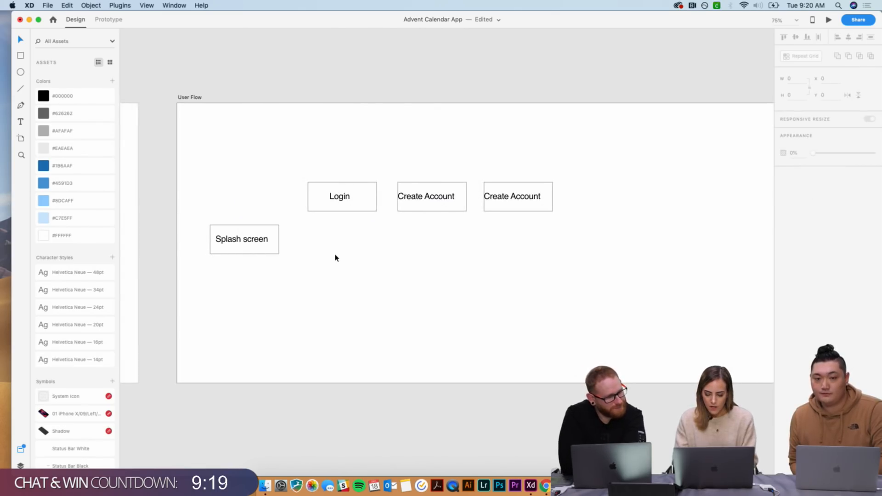
{"action": "key", "text": "p"}
{"action": "left_click", "coordinate": [265, 225]}
{"action": "left_click", "coordinate": [265, 196]}
{"action": "left_click", "coordinate": [308, 196]}
{"action": "key", "text": "Escape"}
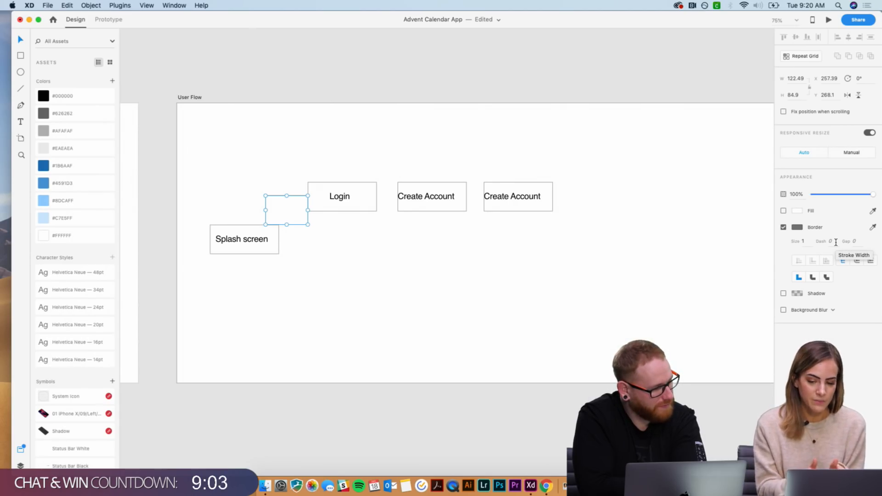
- Style the elbow connector as a dotted line with border size 6, dash 2 and a widened gap
{"action": "left_click", "coordinate": [835, 243]}
{"action": "type", "text": "1"}
{"action": "key", "text": "Return"}
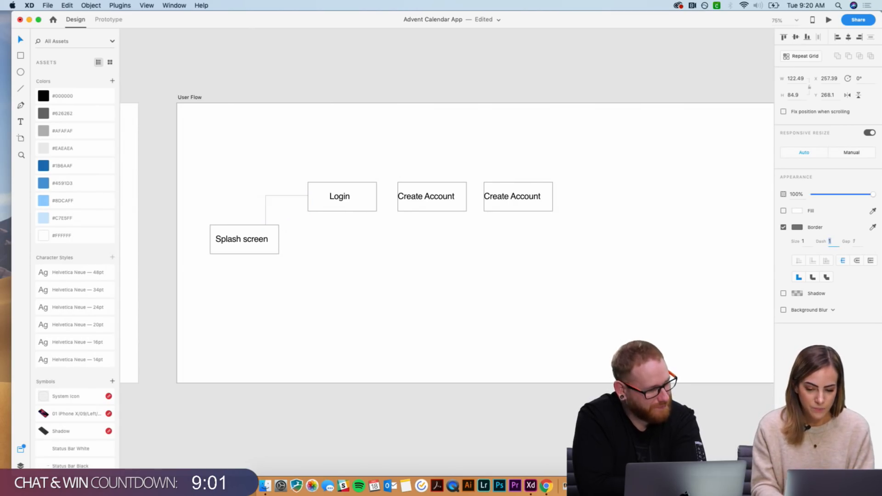
{"action": "left_click", "coordinate": [810, 241]}
{"action": "type", "text": "6"}
{"action": "key", "text": "Return"}
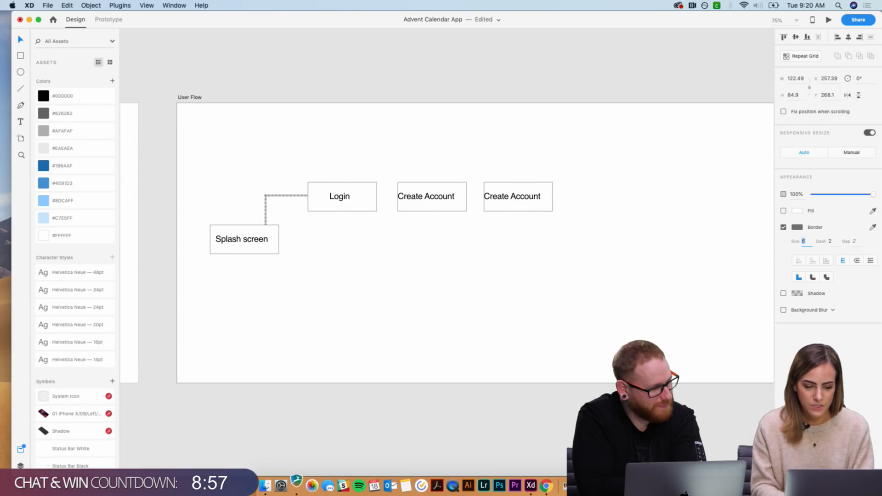
{"action": "left_click", "coordinate": [840, 242]}
{"action": "type", "text": "3"}
{"action": "key", "text": "Return"}
{"action": "key", "text": "Up"}
{"action": "key", "text": "Up"}
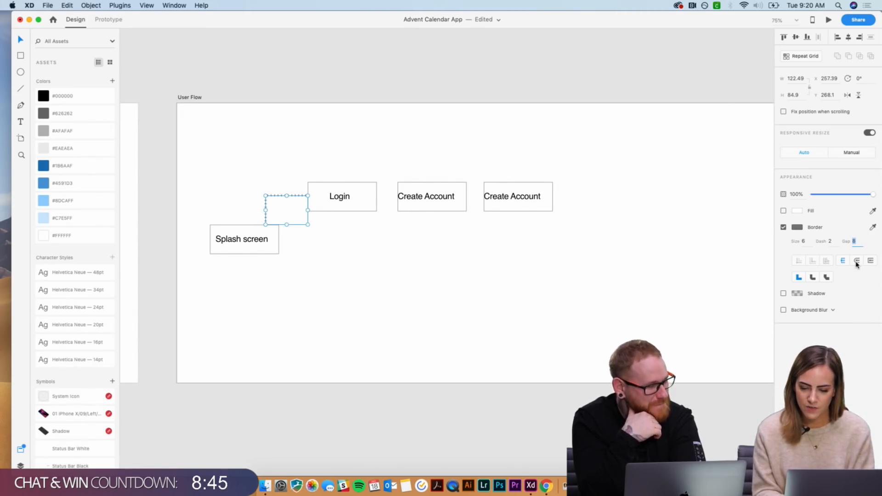
{"action": "left_click", "coordinate": [469, 274]}
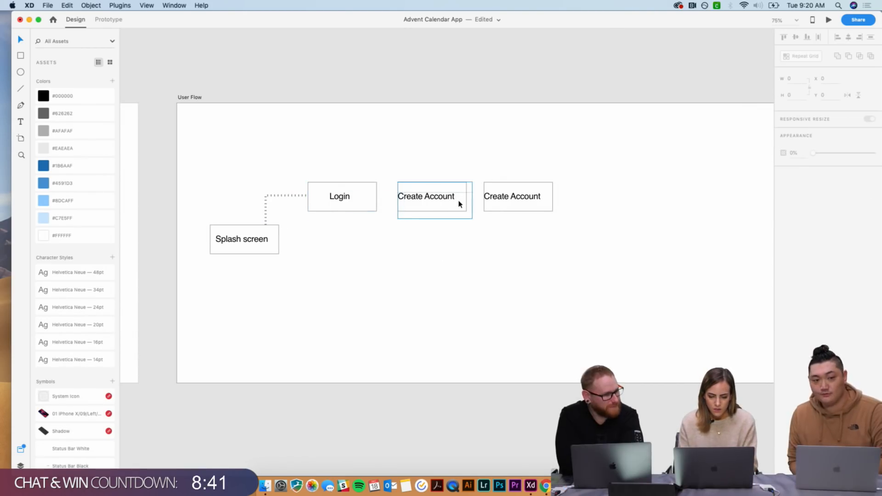
- Move the two Create Account boxes farther right to leave wider spaces between the boxes in the row
{"action": "left_click_drag", "start_coordinate": [502, 231], "coordinate": [465, 200]}
{"action": "left_click", "coordinate": [535, 272]}
{"action": "left_click_drag", "start_coordinate": [537, 195], "coordinate": [556, 197]}
- Relabel the last box in the row "Confirmation" and centre the label in it
{"action": "double_click", "coordinate": [558, 202]}
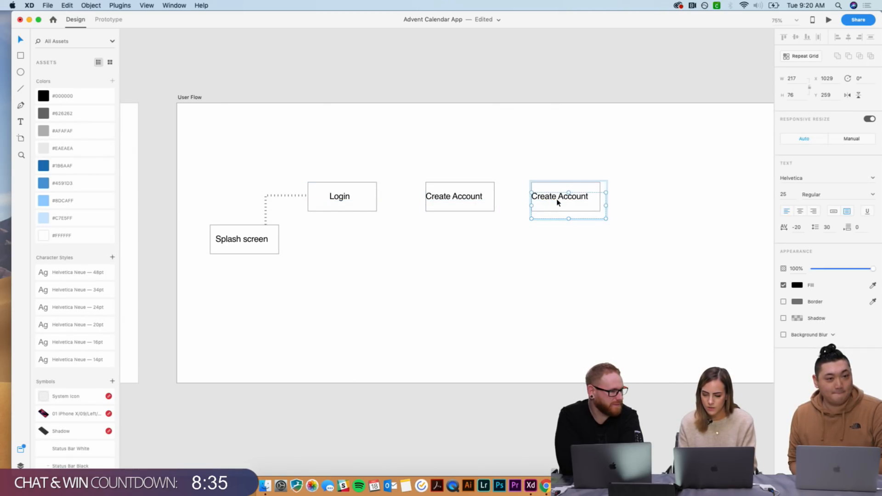
{"action": "double_click", "coordinate": [557, 203]}
{"action": "type", "text": "Confirmation"}
{"action": "key", "text": "Escape"}
{"action": "left_click_drag", "start_coordinate": [577, 208], "coordinate": [585, 208]}
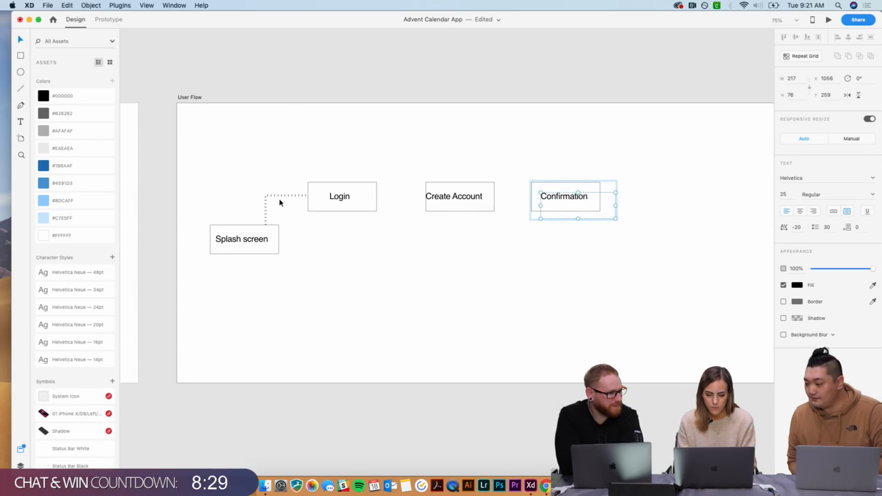
{"action": "key", "text": "p"}
{"action": "left_click", "coordinate": [378, 196]}
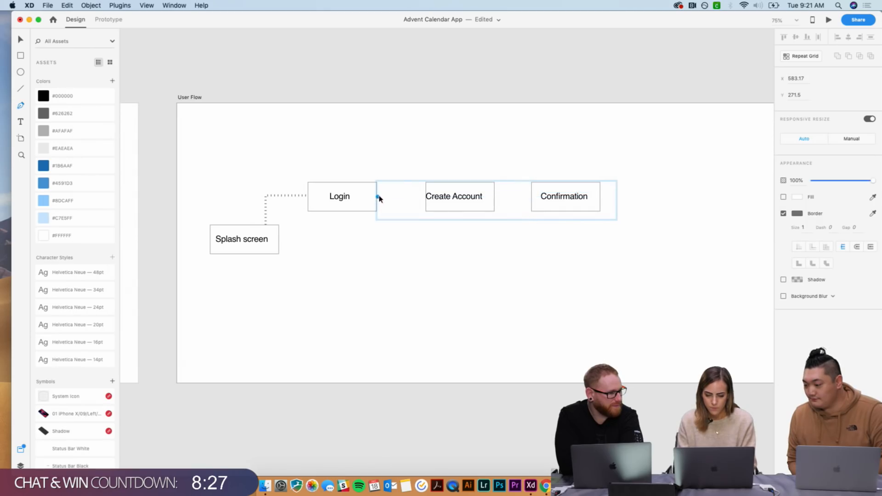
{"action": "left_click", "coordinate": [423, 198], "text": "shift"}
{"action": "key", "text": "super+z"}
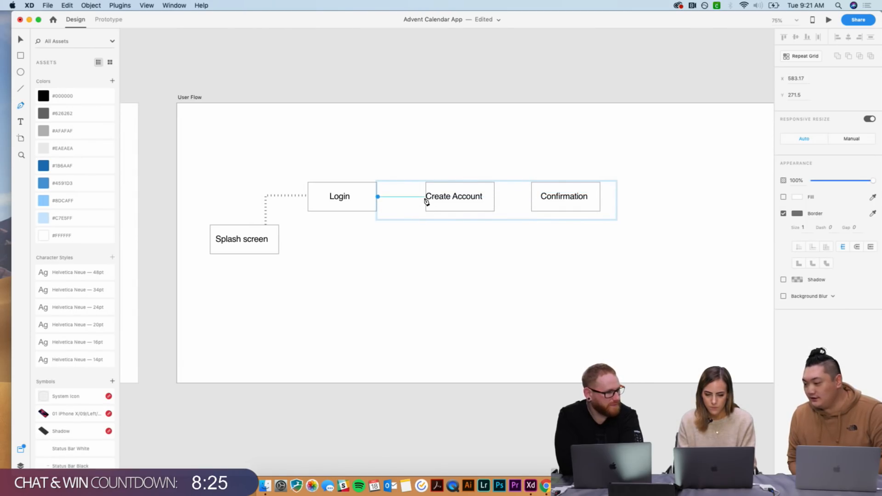
{"action": "key", "text": "super+z"}
{"action": "key", "text": "Escape"}
{"action": "left_click", "coordinate": [398, 260]}
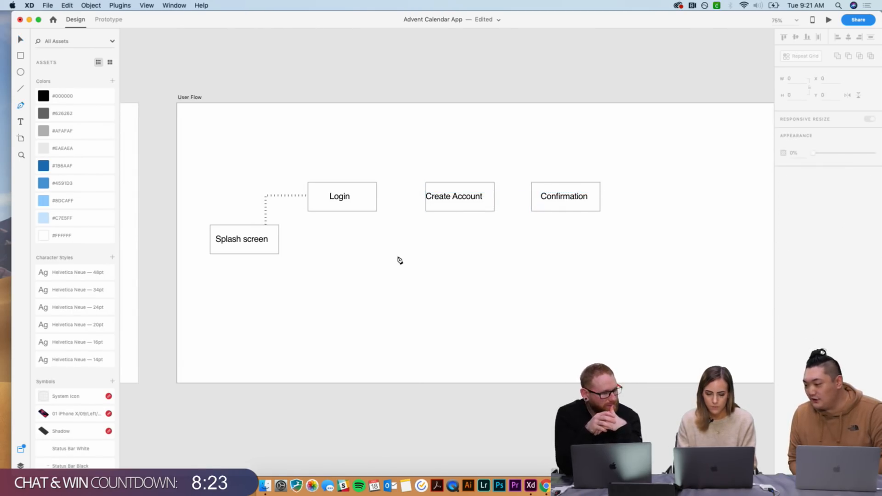
- Draw a straight connector from the Login box to the Create Account box and duplicate it between Create Account and Confirmation, fitting Confirmation to its end
{"action": "left_click", "coordinate": [378, 198]}
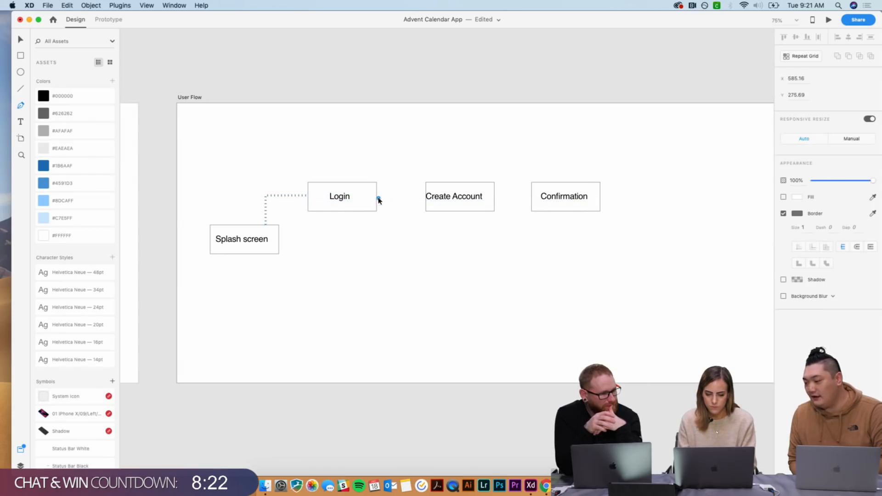
{"action": "left_click", "coordinate": [426, 199], "text": "shift"}
{"action": "key", "text": "Escape"}
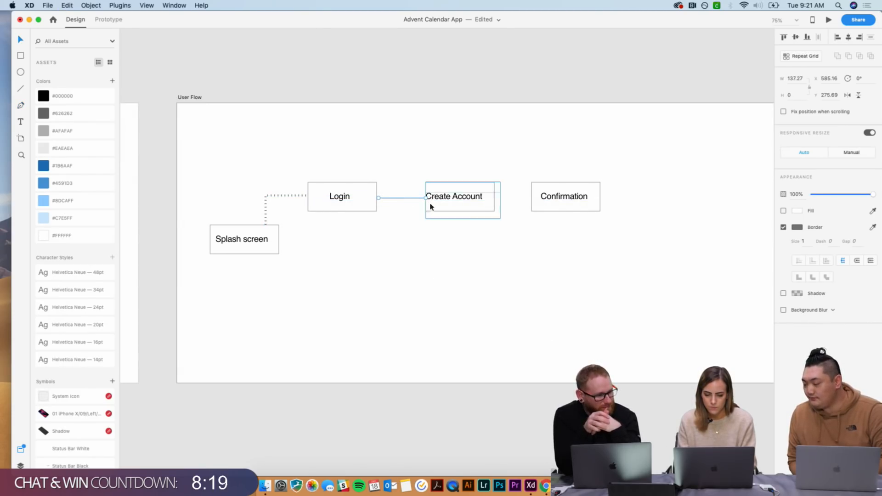
{"action": "left_click_drag", "start_coordinate": [404, 198], "coordinate": [568, 198]}
{"action": "left_click", "coordinate": [560, 198]}
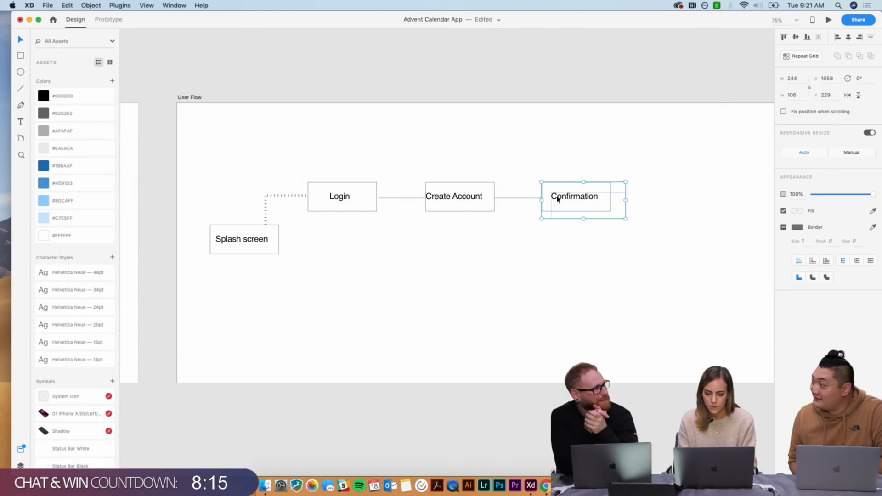
- Make the dotted elbow connector between Splash screen and Login a solid line with dash 0 and gap 0
{"action": "left_click", "coordinate": [299, 198]}
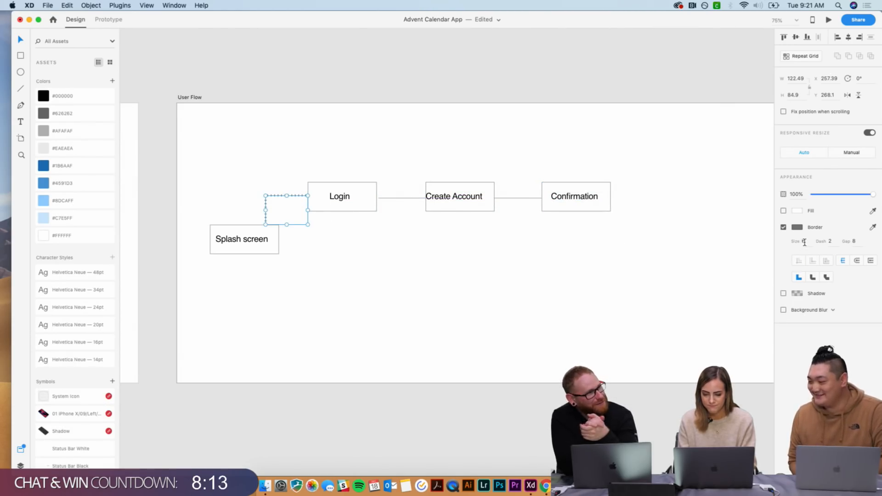
{"action": "left_click_drag", "start_coordinate": [830, 240], "coordinate": [782, 240]}
{"action": "type", "text": "0"}
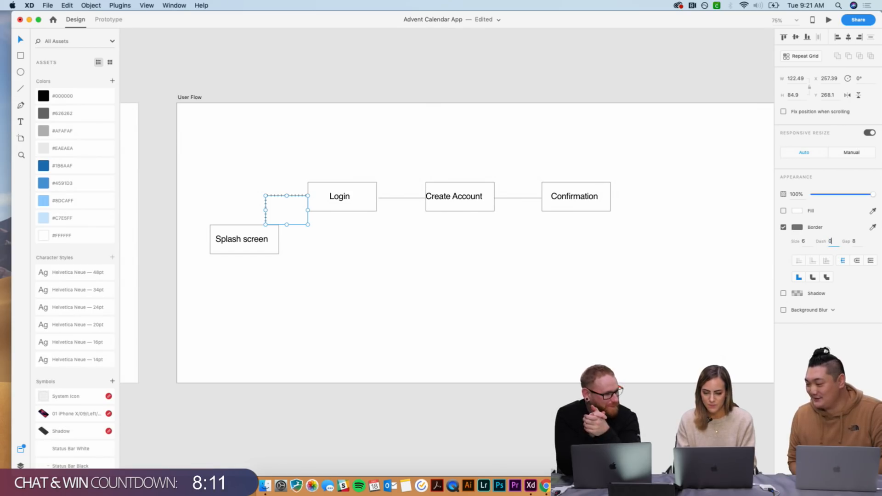
{"action": "left_click", "coordinate": [854, 243]}
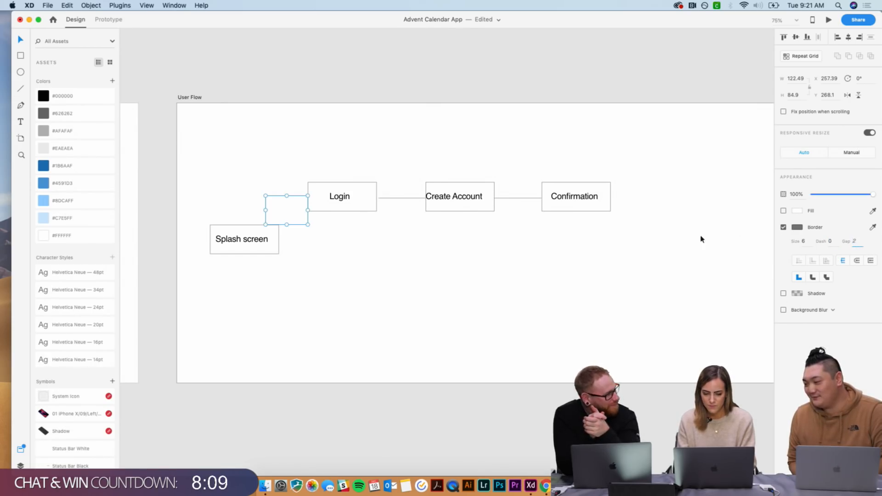
{"action": "left_click", "coordinate": [644, 245]}
{"action": "left_click", "coordinate": [299, 196]}
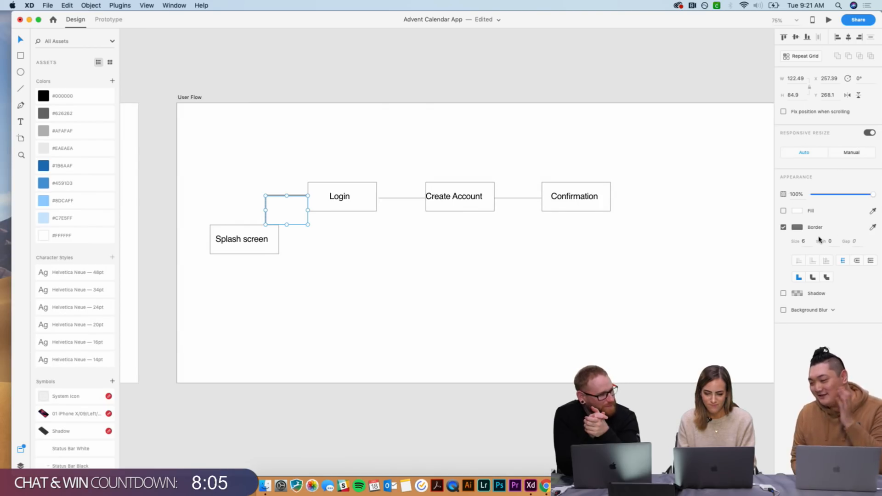
{"action": "left_click", "coordinate": [581, 272]}
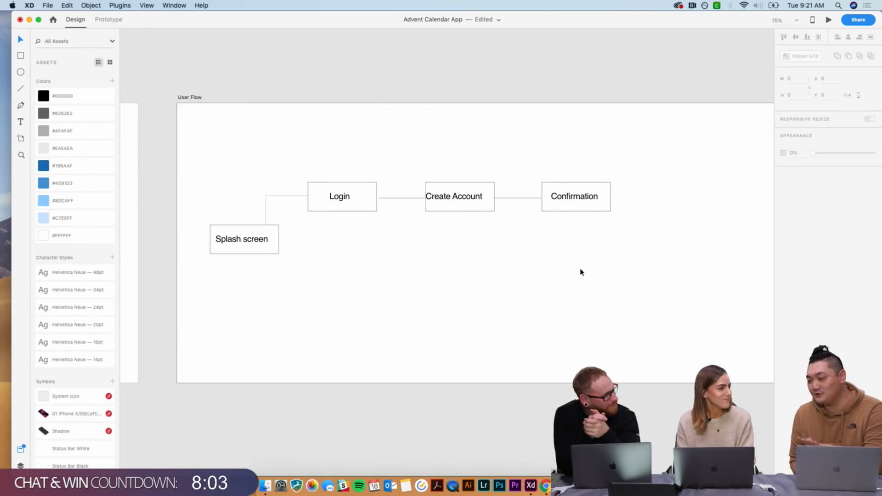
- Shift the Create Account label to the right so it sits inside its box
{"action": "scroll", "coordinate": [580, 272], "scroll_direction": "right", "scroll_amount": 3}
{"action": "left_click", "coordinate": [417, 209]}
{"action": "left_click_drag", "start_coordinate": [411, 210], "coordinate": [420, 209]}
{"action": "left_click", "coordinate": [477, 275]}
- Duplicate the Confirmation box with its connector and place the copy at the end of the row
{"action": "left_click_drag", "start_coordinate": [468, 175], "coordinate": [552, 256]}
{"action": "key", "text": "super+c"}
{"action": "key", "text": "super+v"}
{"action": "left_click_drag", "start_coordinate": [516, 205], "coordinate": [633, 206]}
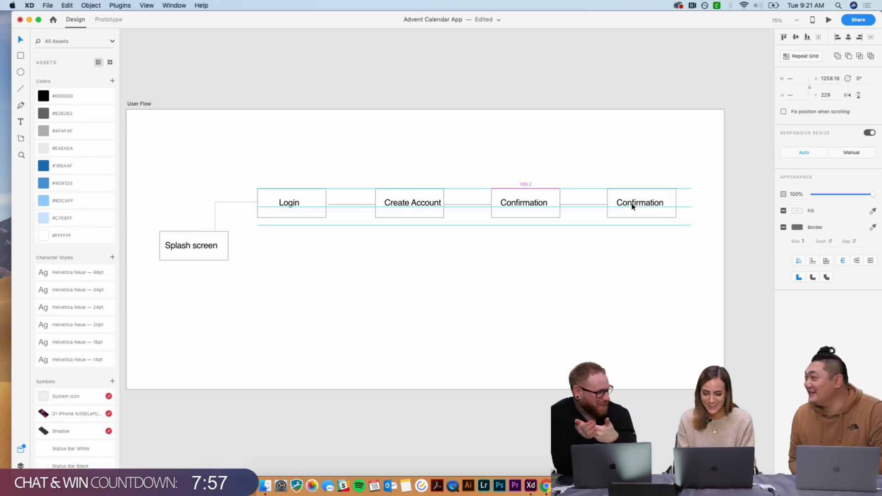
- Enlarge the User Flow artboard in width and height to make room for more boxes
{"action": "left_click", "coordinate": [584, 316]}
{"action": "key", "text": "super+minus"}
{"action": "key", "text": "super+minus"}
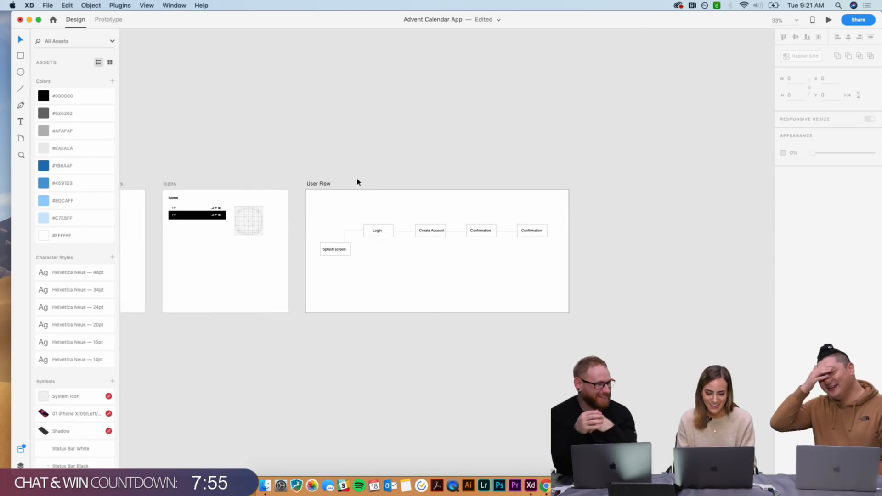
{"action": "left_click", "coordinate": [313, 183]}
{"action": "left_click_drag", "start_coordinate": [569, 313], "coordinate": [693, 377]}
{"action": "left_click", "coordinate": [595, 338]}
- Relabel the last box in the row "Dashboard"
{"action": "scroll", "coordinate": [595, 337], "scroll_direction": "up", "scroll_amount": 5}
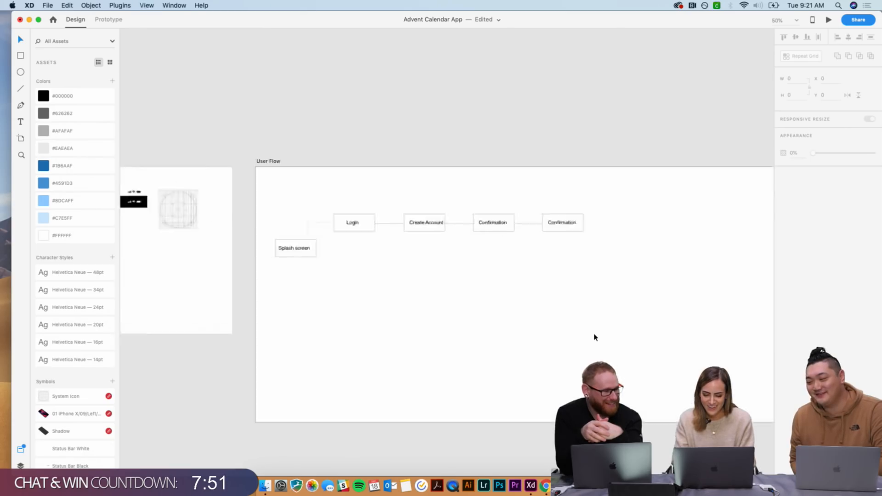
{"action": "left_click_drag", "start_coordinate": [482, 194], "coordinate": [437, 256]}
{"action": "left_click", "coordinate": [457, 288]}
{"action": "left_click", "coordinate": [457, 228]}
{"action": "double_click", "coordinate": [469, 233]}
{"action": "type", "text": "D"}
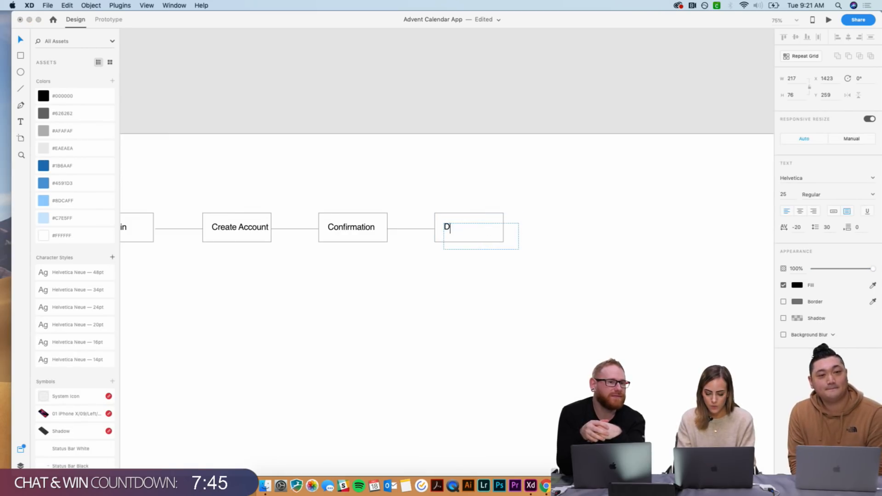
{"action": "type", "text": "ashboard"}
{"action": "key", "text": "Escape"}
{"action": "scroll", "coordinate": [525, 316], "scroll_direction": "right", "scroll_amount": 3}
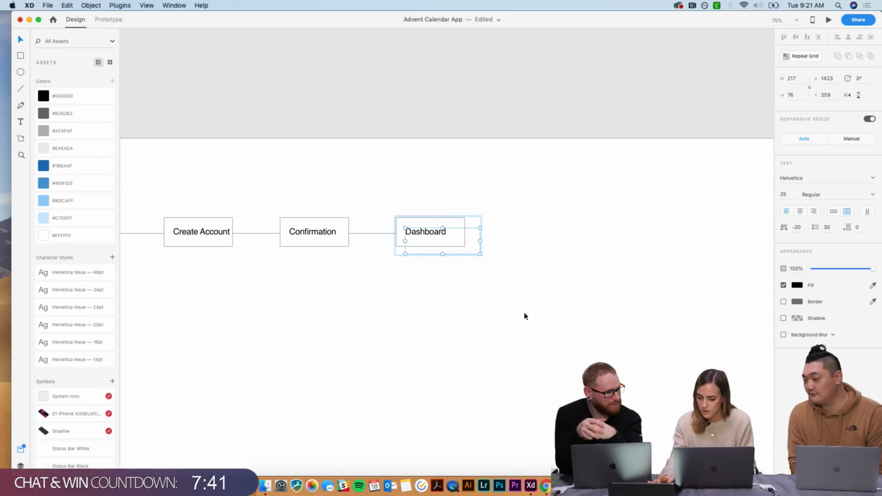
{"action": "left_click_drag", "start_coordinate": [372, 203], "coordinate": [464, 304]}
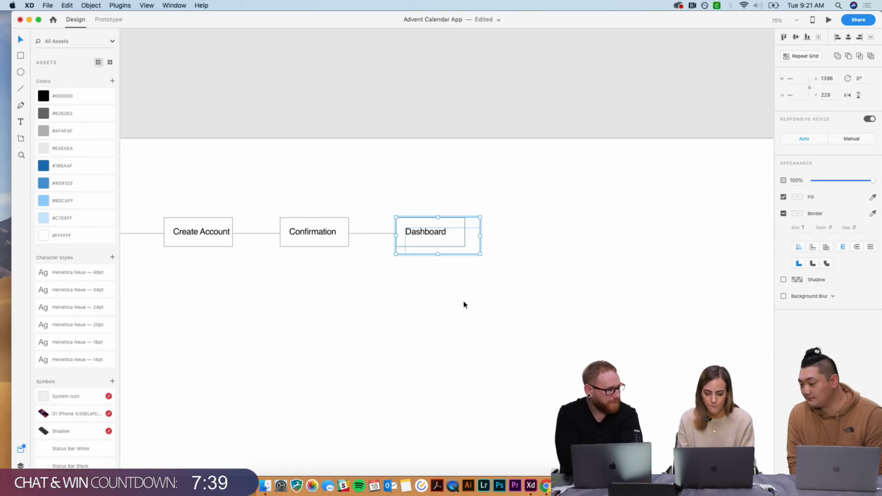
{"action": "left_click_drag", "start_coordinate": [428, 234], "coordinate": [520, 312]}
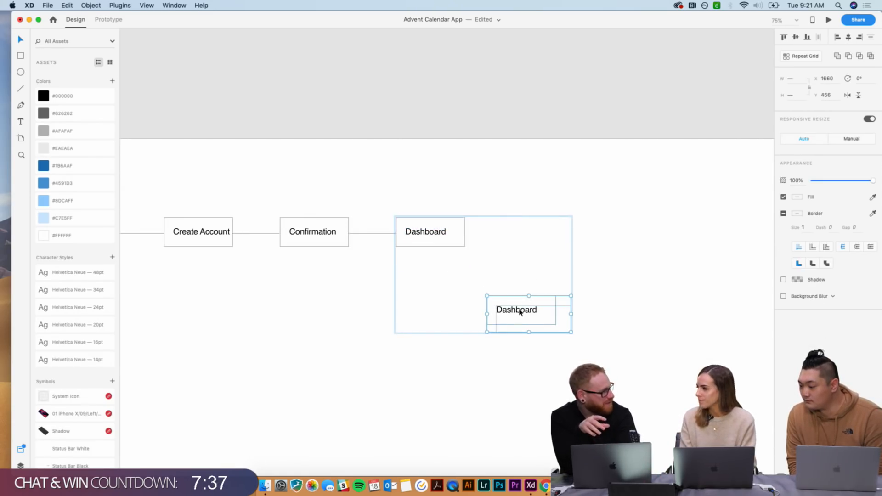
{"action": "key", "text": "super+z"}
{"action": "left_click", "coordinate": [457, 317]}
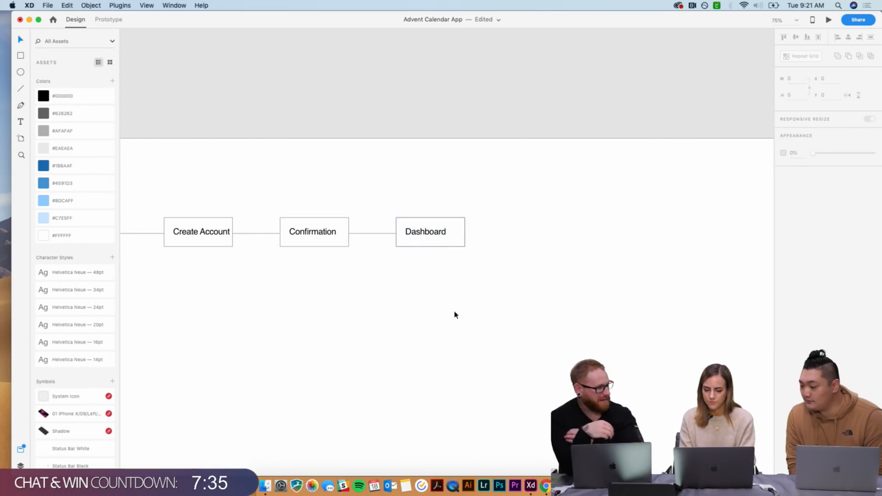
- Duplicate the Dashboard box directly below the original and relabel the copy "Create New calendar"
{"action": "left_click", "coordinate": [430, 231]}
{"action": "left_click_drag", "start_coordinate": [431, 231], "coordinate": [423, 288]}
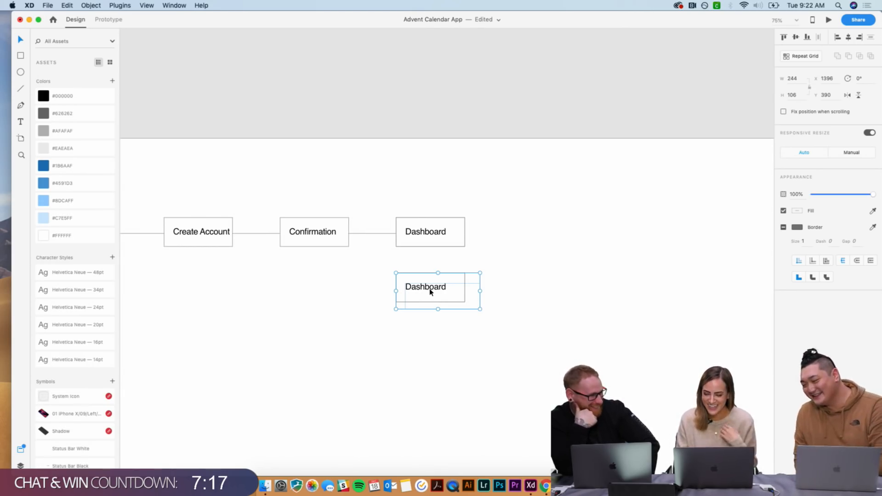
{"action": "double_click", "coordinate": [431, 291]}
{"action": "double_click", "coordinate": [419, 294]}
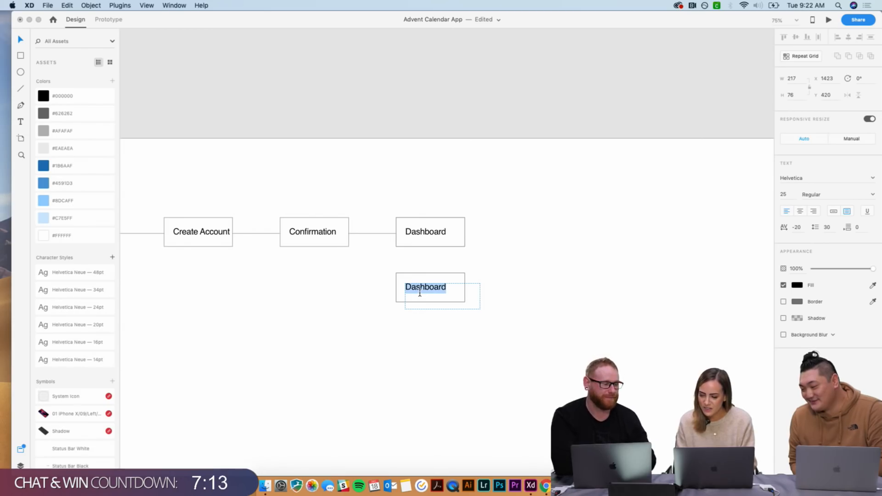
{"action": "type", "text": "Creat"}
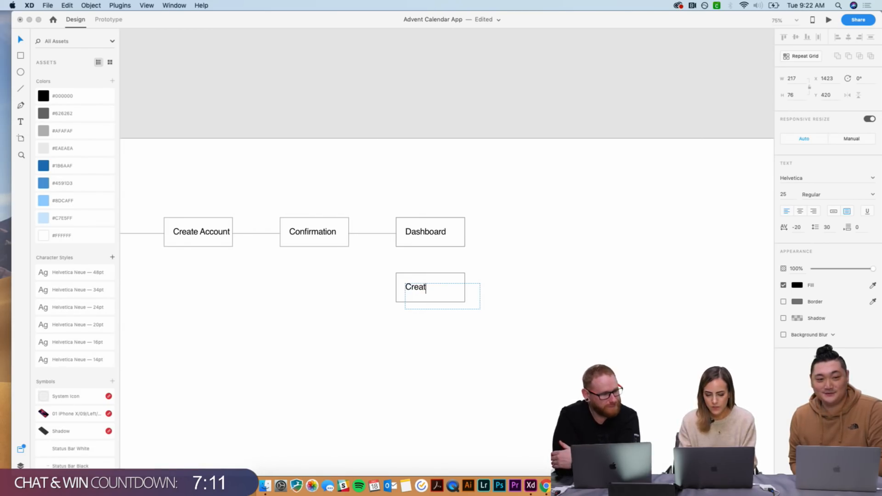
{"action": "type", "text": "e New calendar"}
{"action": "key", "text": "Escape"}
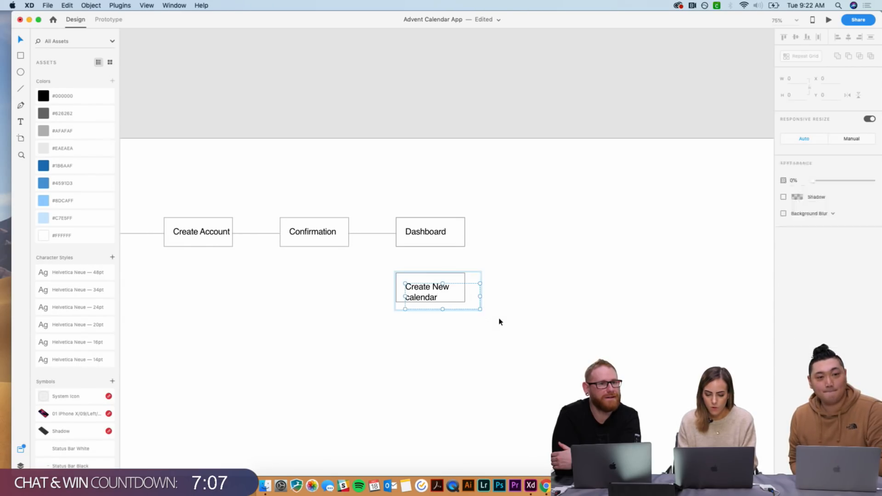
- Fit the Create New calendar label in its box, then duplicate the box to its right and relabel the copy "Create Preset"
{"action": "left_click_drag", "start_coordinate": [428, 287], "coordinate": [514, 283]}
{"action": "left_click", "coordinate": [393, 339]}
{"action": "left_click", "coordinate": [418, 284]}
{"action": "double_click", "coordinate": [504, 289]}
{"action": "double_click", "coordinate": [520, 297]}
{"action": "type", "text": "Preset"}
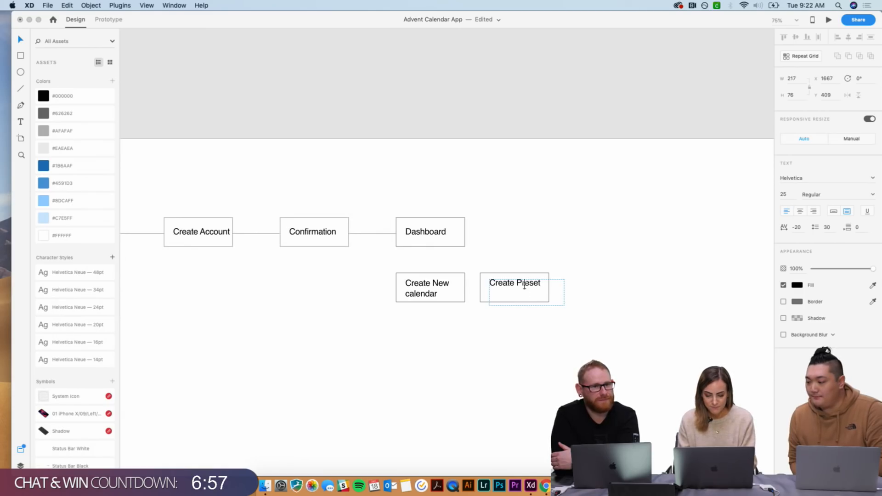
{"action": "key", "text": "Escape"}
{"action": "left_click_drag", "start_coordinate": [511, 283], "coordinate": [511, 287]}
{"action": "left_click", "coordinate": [558, 245]}
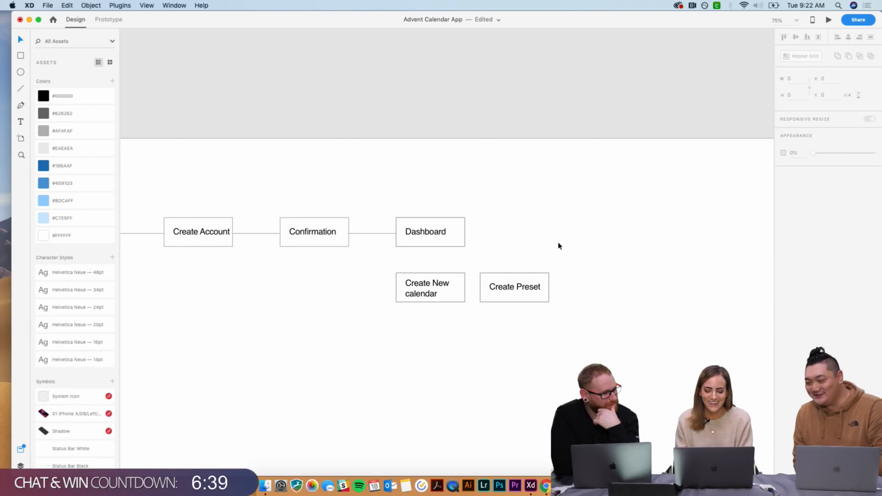
{"action": "left_click_drag", "start_coordinate": [514, 288], "coordinate": [532, 288]}
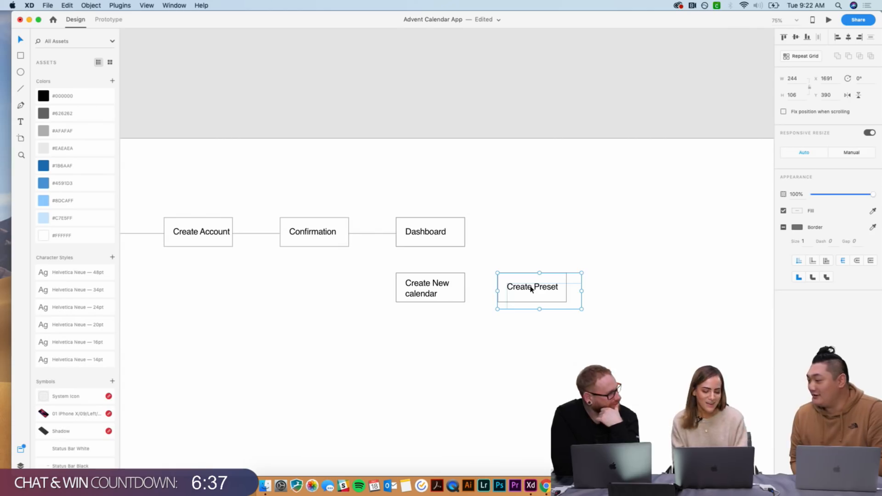
{"action": "left_click", "coordinate": [528, 337]}
- Draw an elbow connector with the Pen tool from the top of Dashboard and move the Create New calendar box to its end
{"action": "scroll", "coordinate": [528, 338], "scroll_direction": "right", "scroll_amount": 5}
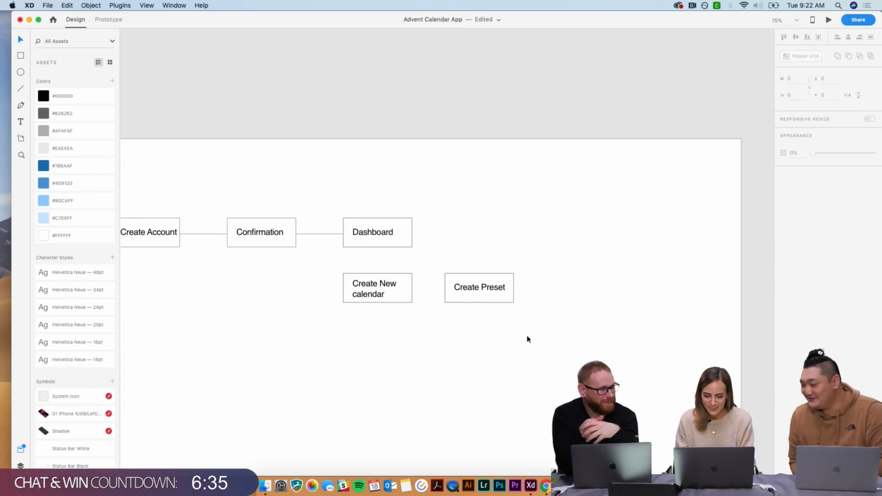
{"action": "key", "text": "p"}
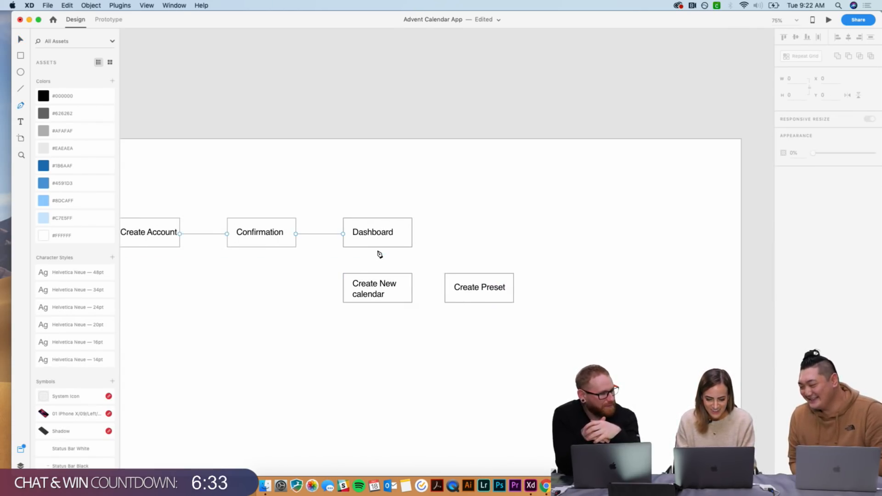
{"action": "left_click", "coordinate": [398, 218]}
{"action": "left_click", "coordinate": [397, 192]}
{"action": "left_click", "coordinate": [440, 192]}
{"action": "left_click", "coordinate": [439, 217]}
{"action": "key", "text": "Escape"}
{"action": "left_click_drag", "start_coordinate": [369, 298], "coordinate": [466, 203]}
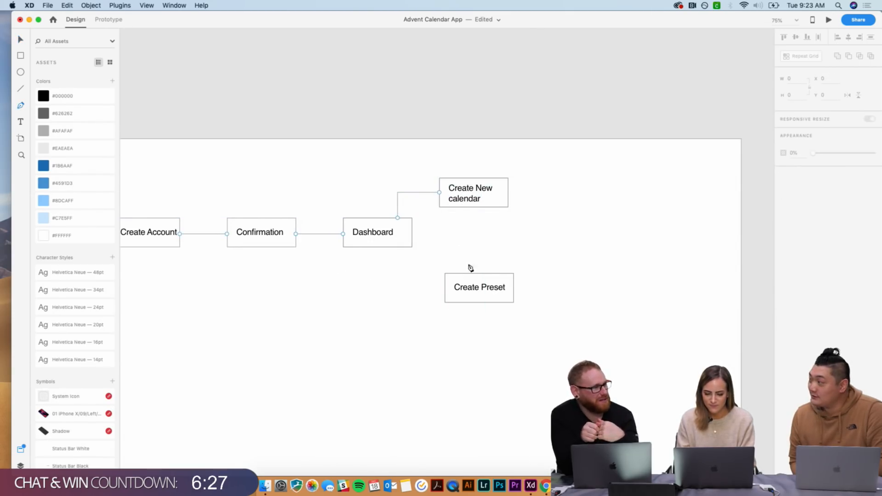
{"action": "left_click", "coordinate": [400, 250]}
{"action": "key", "text": "Escape"}
{"action": "left_click", "coordinate": [399, 251]}
{"action": "left_click", "coordinate": [400, 274]}
- Draw an elbow connector with the Pen tool from the bottom of Dashboard and move the Create Preset box to its end
{"action": "key", "text": "p"}
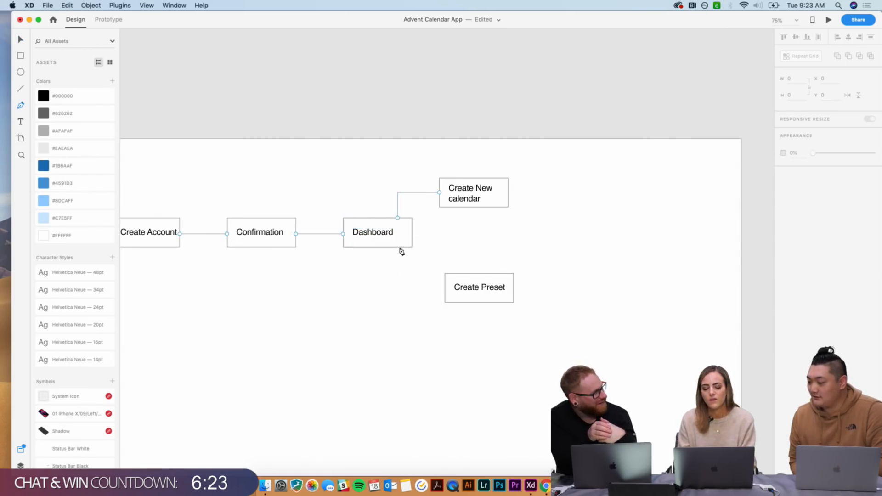
{"action": "left_click", "coordinate": [398, 248]}
{"action": "left_click", "coordinate": [397, 276]}
{"action": "left_click", "coordinate": [437, 276]}
{"action": "key", "text": "Escape"}
{"action": "left_click_drag", "start_coordinate": [460, 288], "coordinate": [457, 276]}
{"action": "left_click", "coordinate": [465, 384]}
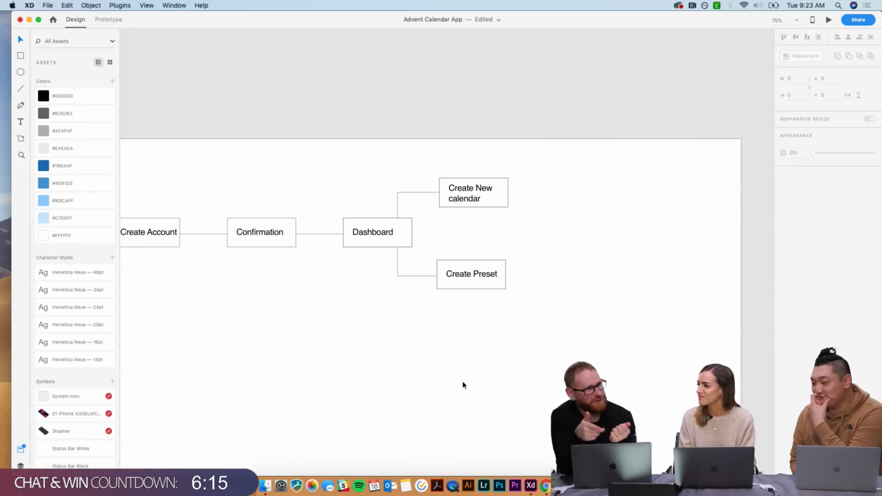
- Duplicate the Create New calendar box to its right in the same row and relabel the copy "Add"
{"action": "scroll", "coordinate": [463, 385], "scroll_direction": "right", "scroll_amount": 5}
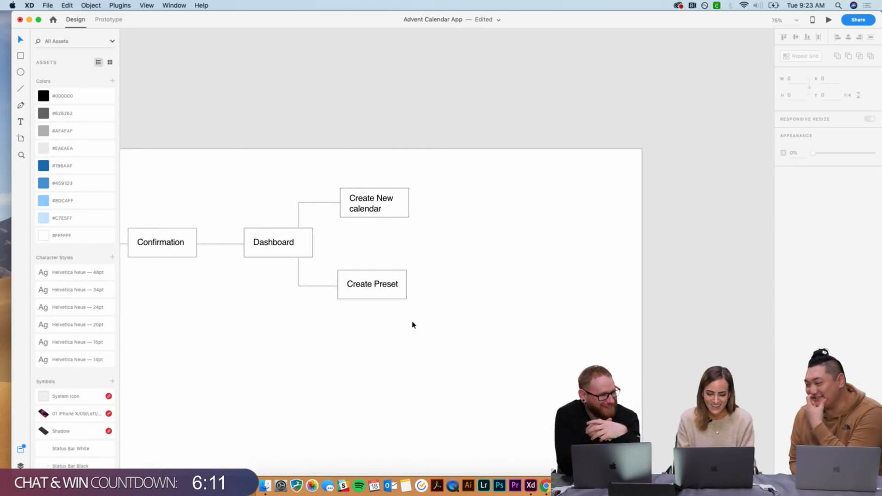
{"action": "scroll", "coordinate": [412, 324], "scroll_direction": "left", "scroll_amount": 3}
{"action": "scroll", "coordinate": [462, 317], "scroll_direction": "right", "scroll_amount": 5}
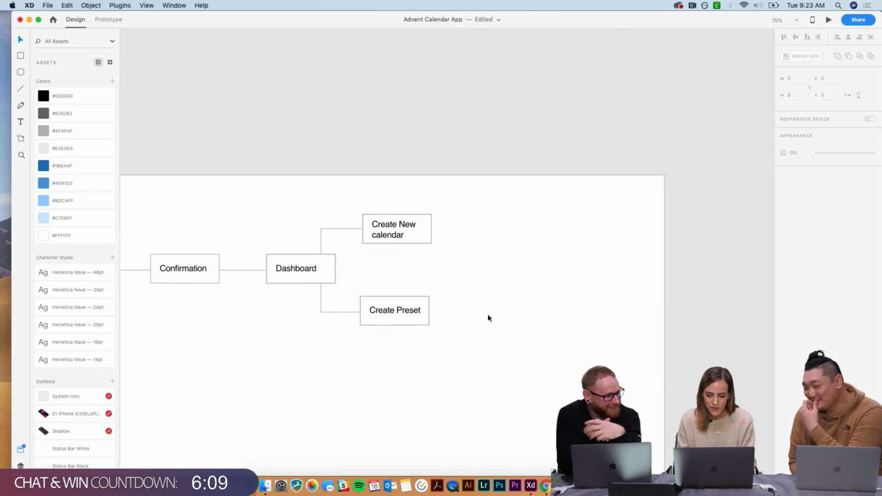
{"action": "left_click", "coordinate": [343, 227]}
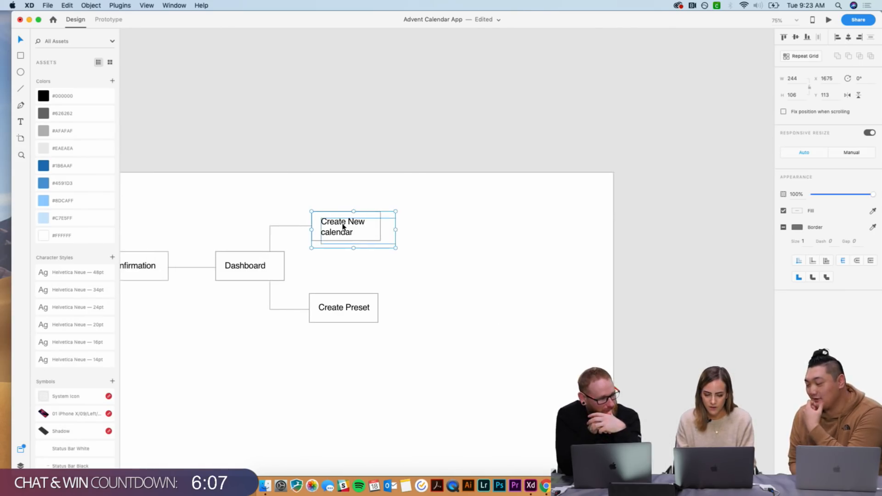
{"action": "left_click_drag", "start_coordinate": [342, 227], "coordinate": [448, 227]}
{"action": "left_click", "coordinate": [439, 239]}
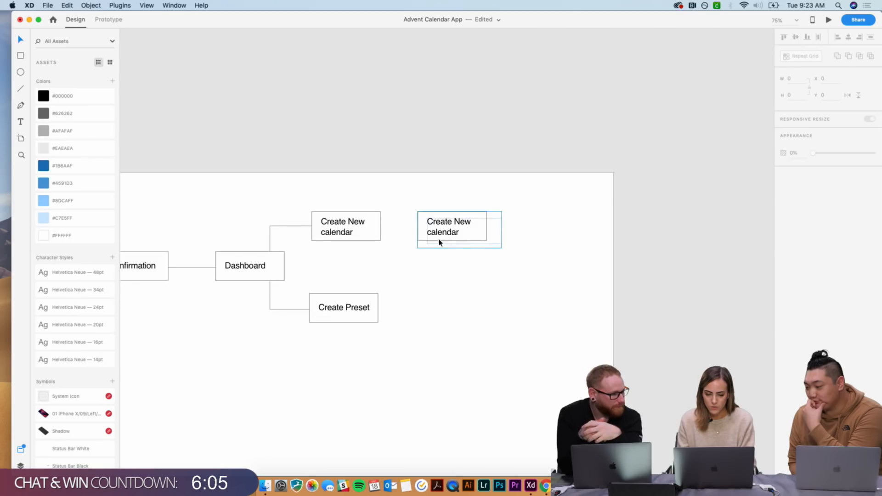
{"action": "double_click", "coordinate": [439, 234]}
{"action": "double_click", "coordinate": [453, 237]}
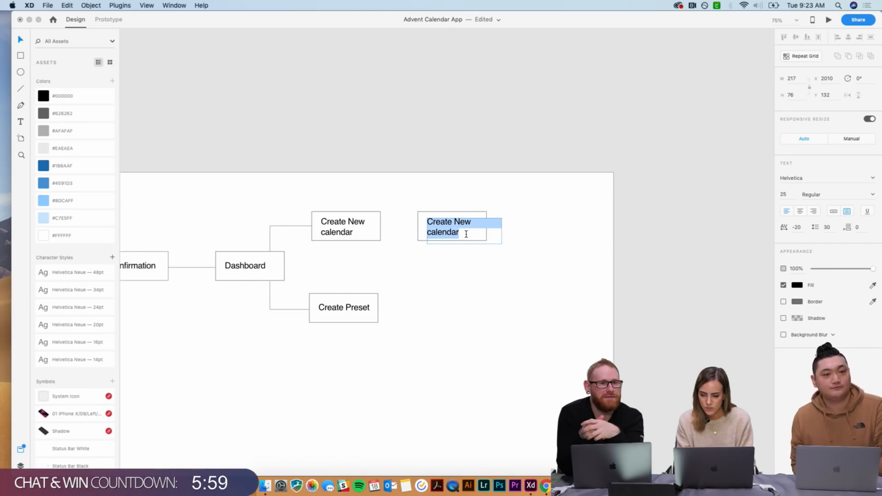
{"action": "type", "text": "Add"}
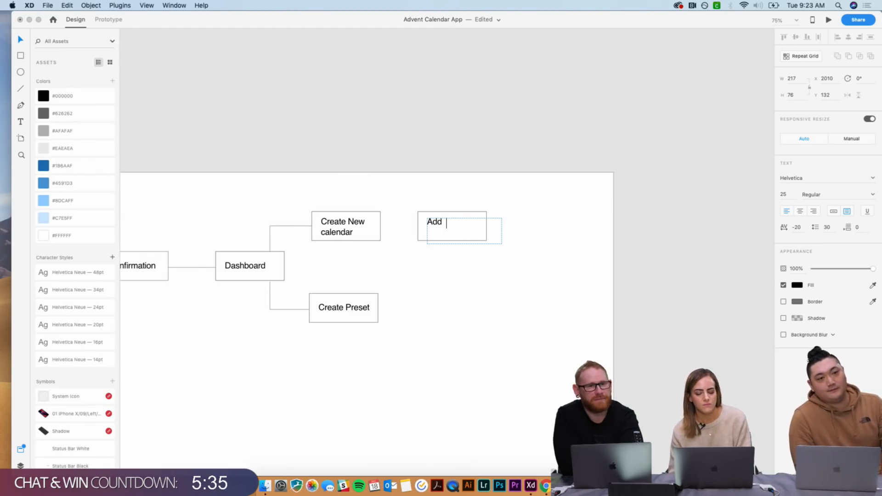
{"action": "left_click", "coordinate": [431, 339]}
{"action": "scroll", "coordinate": [431, 339], "scroll_direction": "left", "scroll_amount": 10}
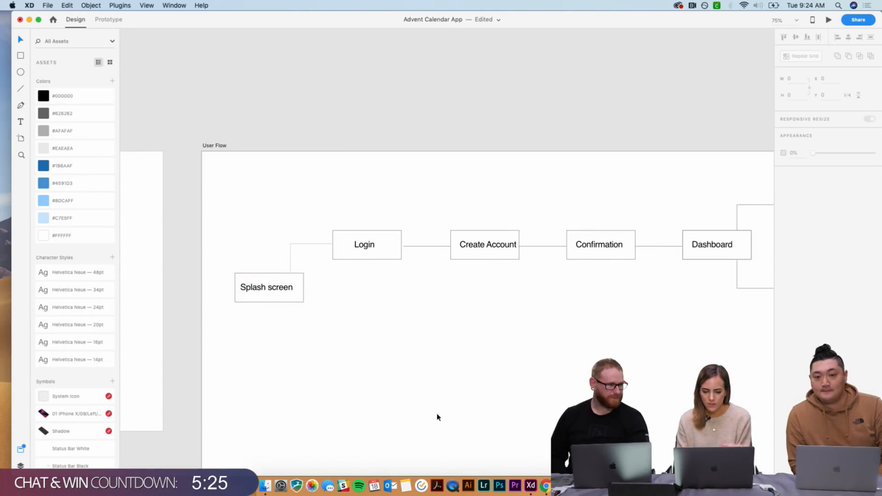
- Extend the label of the "Add" box to read "Add a new item"
{"action": "scroll", "coordinate": [437, 417], "scroll_direction": "right", "scroll_amount": 10}
{"action": "scroll", "coordinate": [437, 417], "scroll_direction": "right", "scroll_amount": 2}
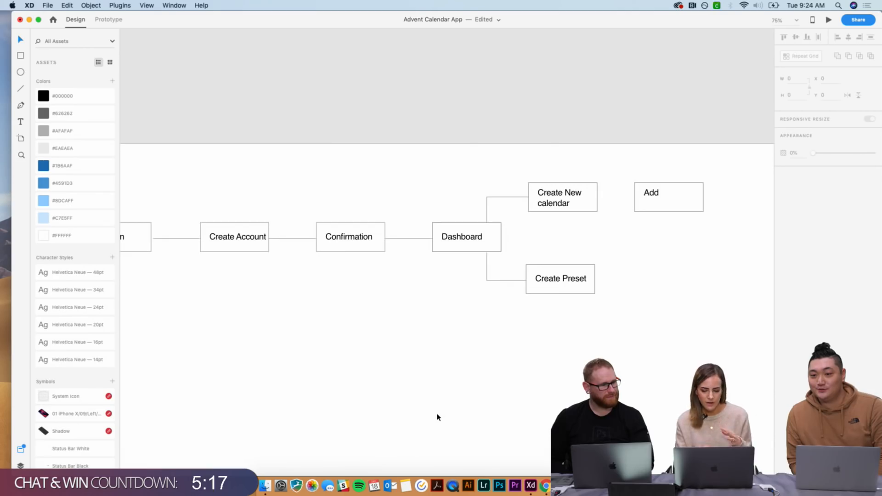
{"action": "scroll", "coordinate": [436, 417], "scroll_direction": "right", "scroll_amount": 8}
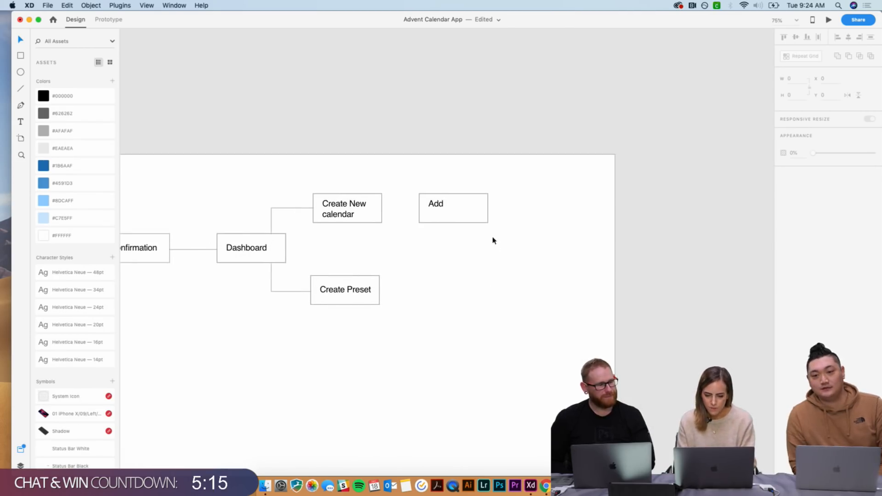
{"action": "left_click", "coordinate": [442, 208]}
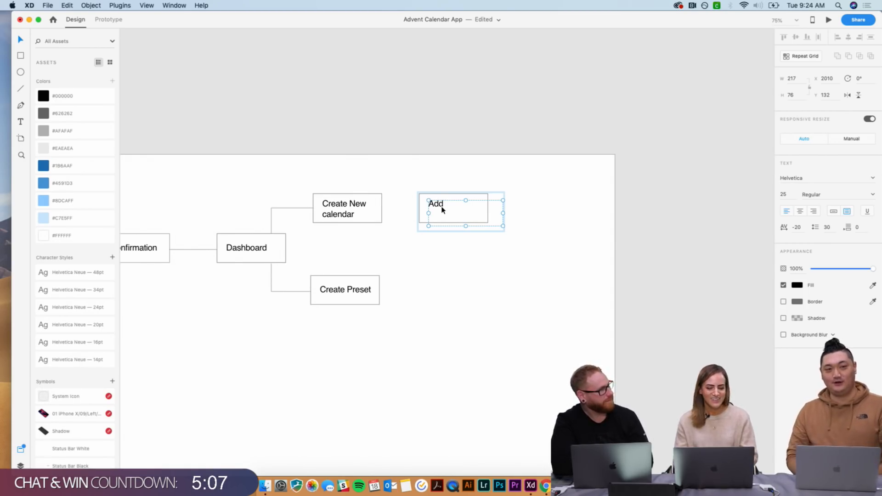
{"action": "double_click", "coordinate": [441, 206]}
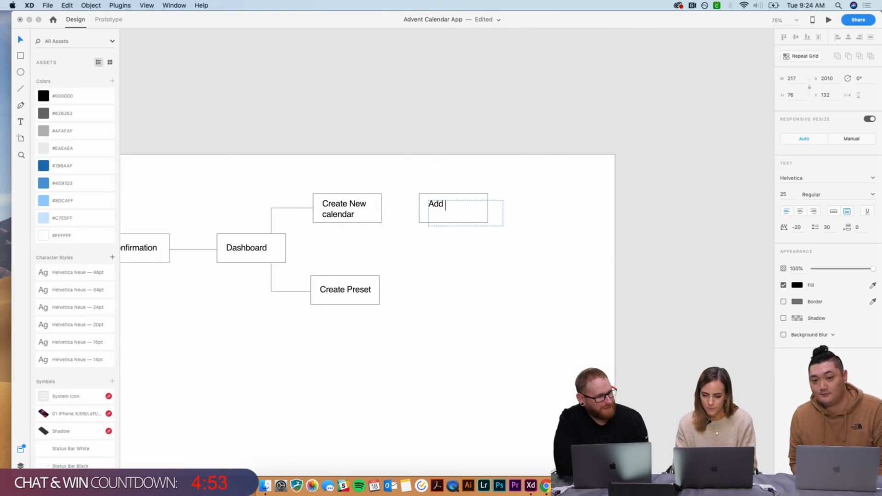
{"action": "type", "text": "a new item"}
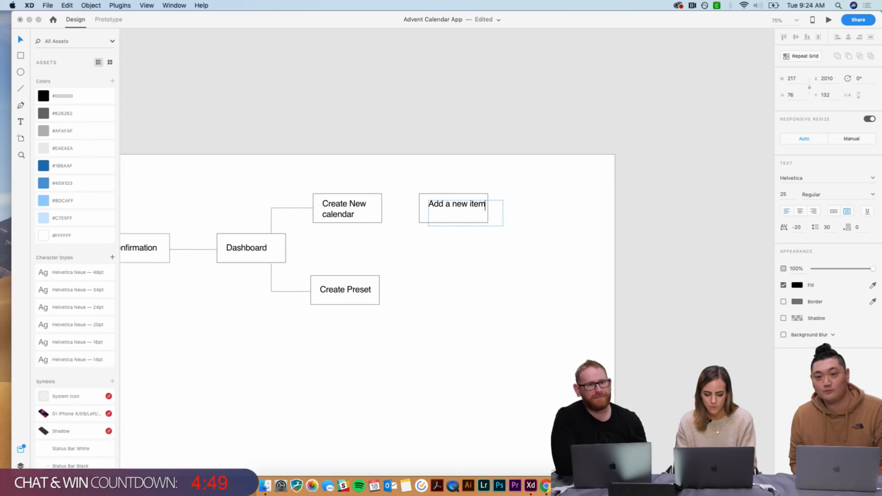
{"action": "key", "text": "Escape"}
- Draw a straight connector with the Pen tool from the Create New calendar box to the Add a new item box
{"action": "key", "text": "p"}
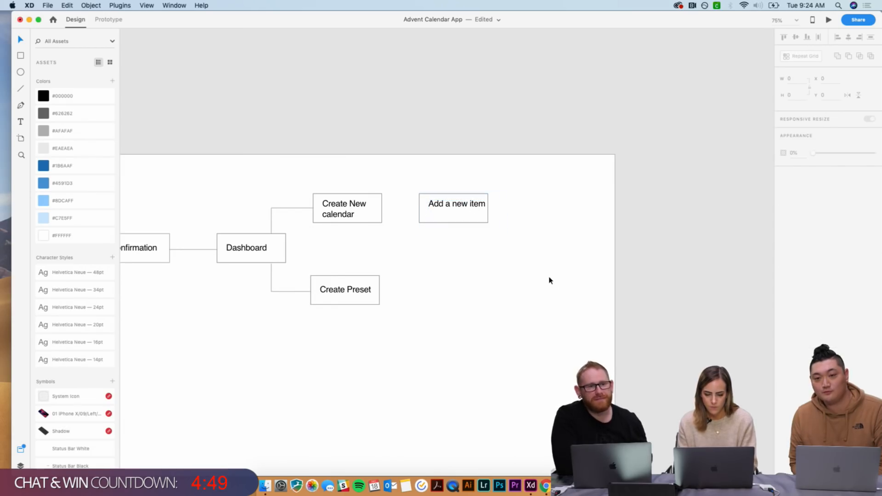
{"action": "left_click", "coordinate": [382, 208]}
{"action": "left_click", "coordinate": [419, 208]}
{"action": "key", "text": "Escape"}
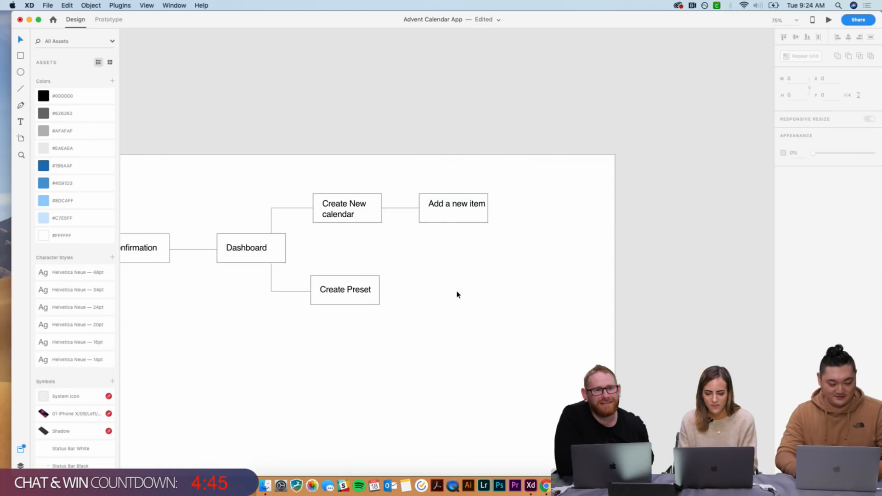
- Duplicate the Add a new item box with its connector into empty space below, relabel the copy "Basket" and centre the label
{"action": "scroll", "coordinate": [457, 294], "scroll_direction": "right", "scroll_amount": 5}
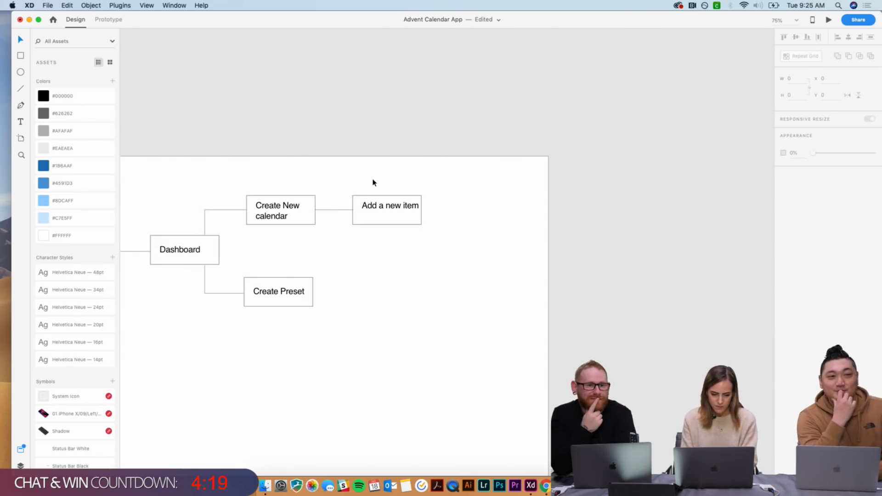
{"action": "scroll", "coordinate": [374, 182], "scroll_direction": "left", "scroll_amount": 3}
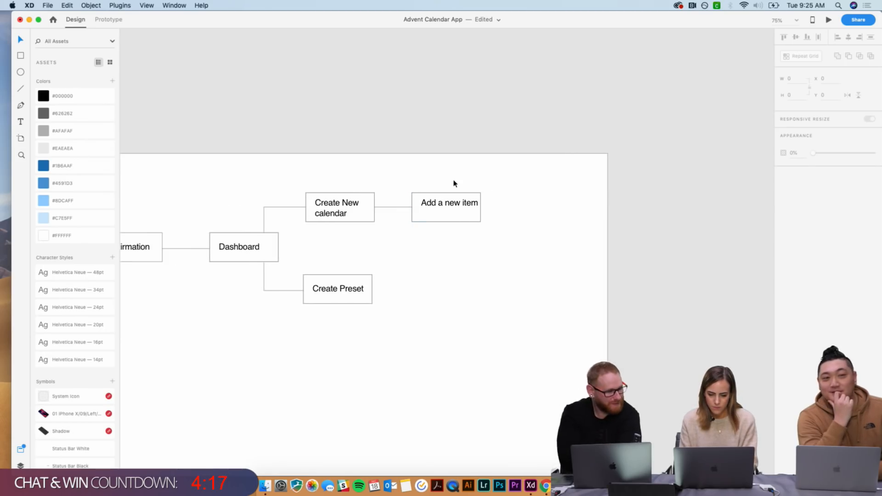
{"action": "left_click_drag", "start_coordinate": [432, 176], "coordinate": [444, 372]}
{"action": "key", "text": "super+d"}
{"action": "left_click", "coordinate": [476, 355]}
{"action": "double_click", "coordinate": [442, 374]}
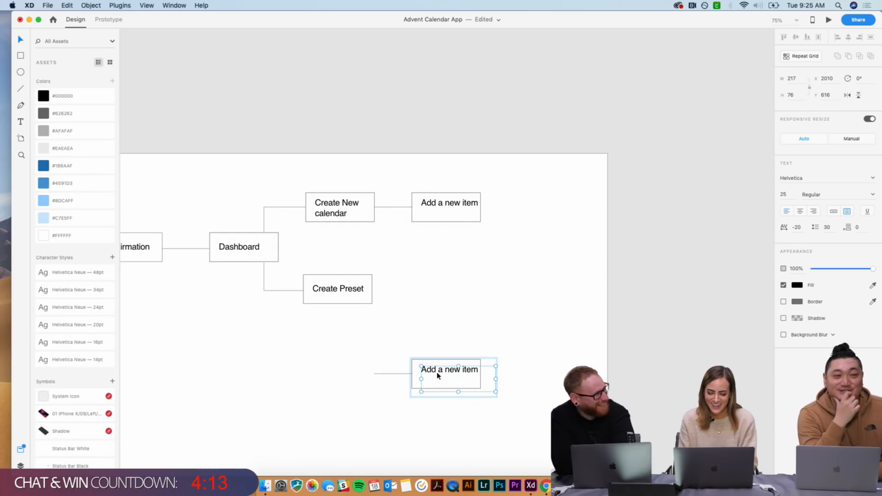
{"action": "double_click", "coordinate": [437, 373]}
{"action": "type", "text": "Basket"}
{"action": "key", "text": "Escape"}
{"action": "left_click_drag", "start_coordinate": [444, 372], "coordinate": [457, 377]}
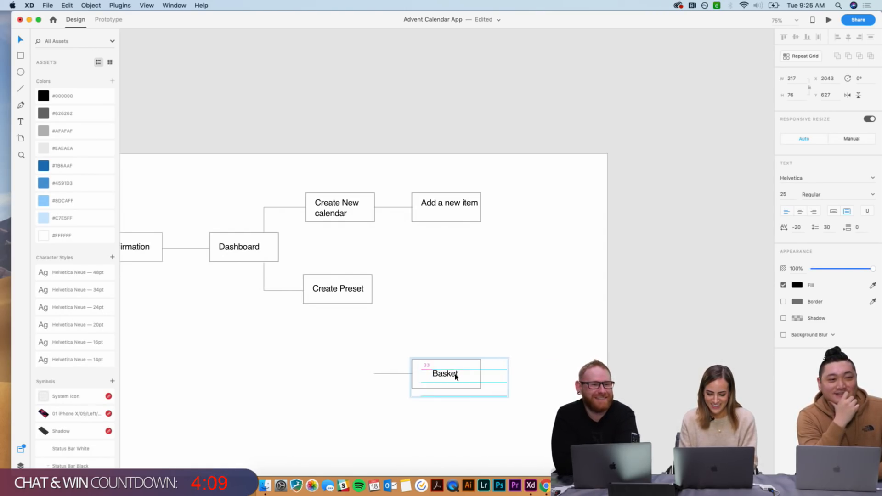
{"action": "left_click", "coordinate": [499, 334]}
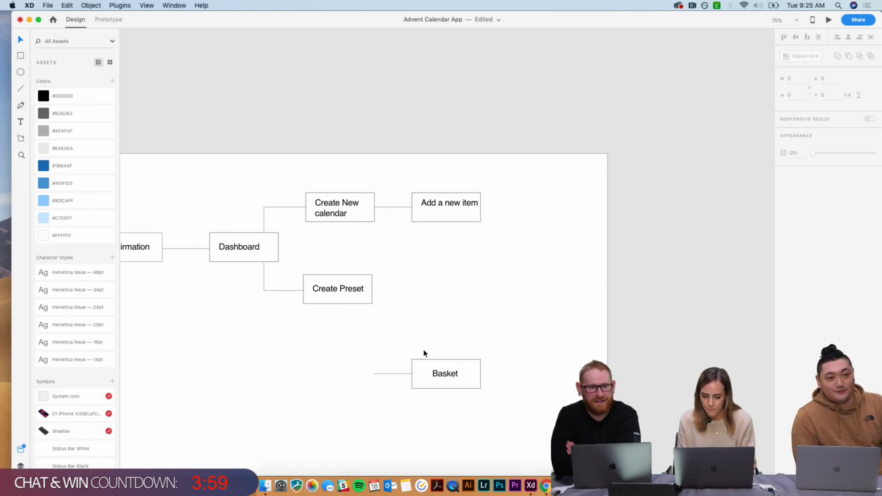
- Move the Basket box and its connector to directly beneath the Dashboard box
{"action": "left_click_drag", "start_coordinate": [459, 352], "coordinate": [387, 404]}
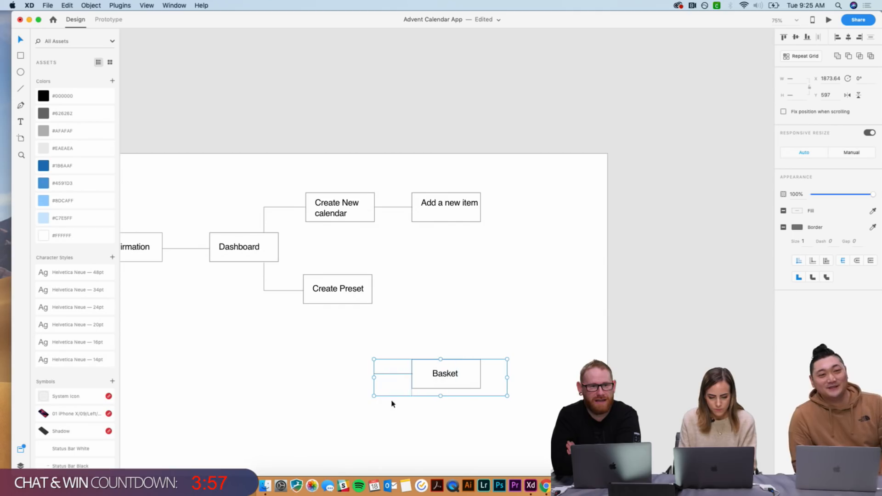
{"action": "left_click_drag", "start_coordinate": [438, 378], "coordinate": [256, 339]}
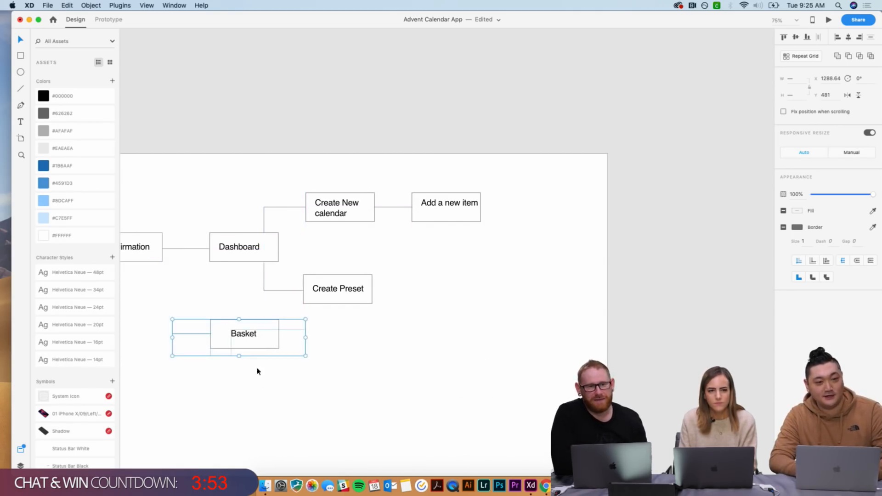
{"action": "left_click", "coordinate": [261, 403]}
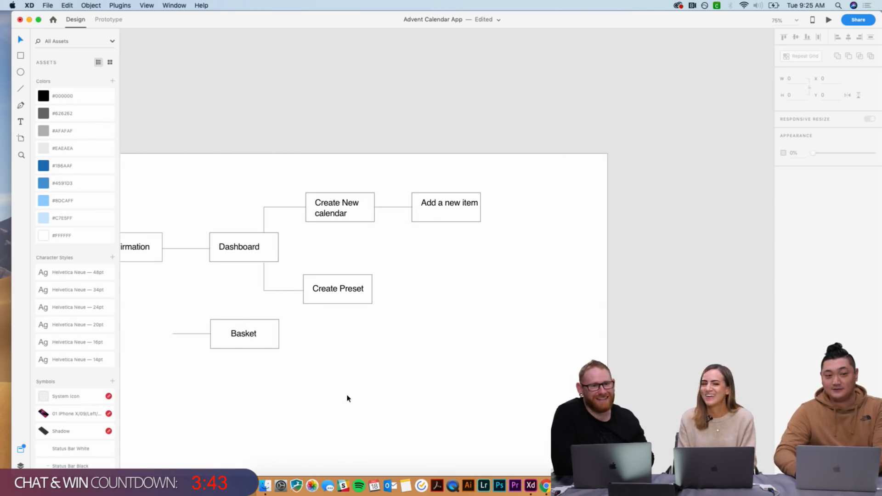
- Try "Menu" as the label of the Basket box and undo the relabelling
{"action": "scroll", "coordinate": [348, 399], "scroll_direction": "left", "scroll_amount": 5}
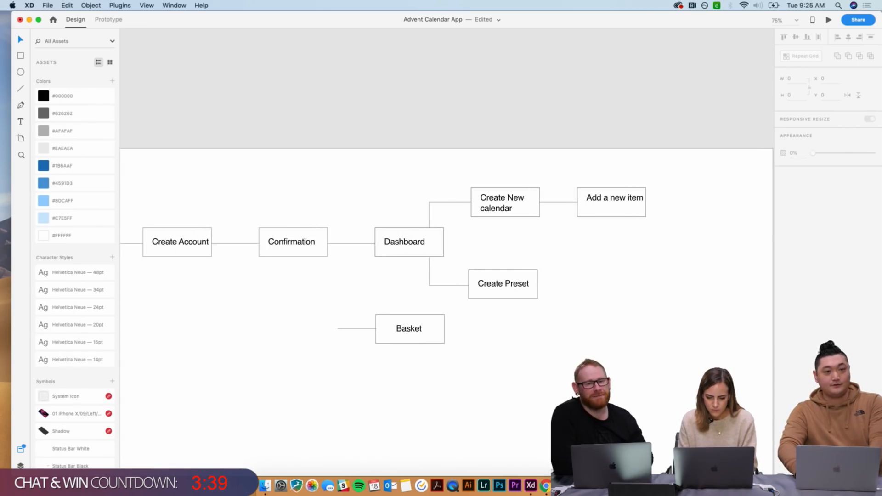
{"action": "left_click_drag", "start_coordinate": [434, 379], "coordinate": [331, 309]}
{"action": "left_click", "coordinate": [431, 356]}
{"action": "double_click", "coordinate": [409, 331]}
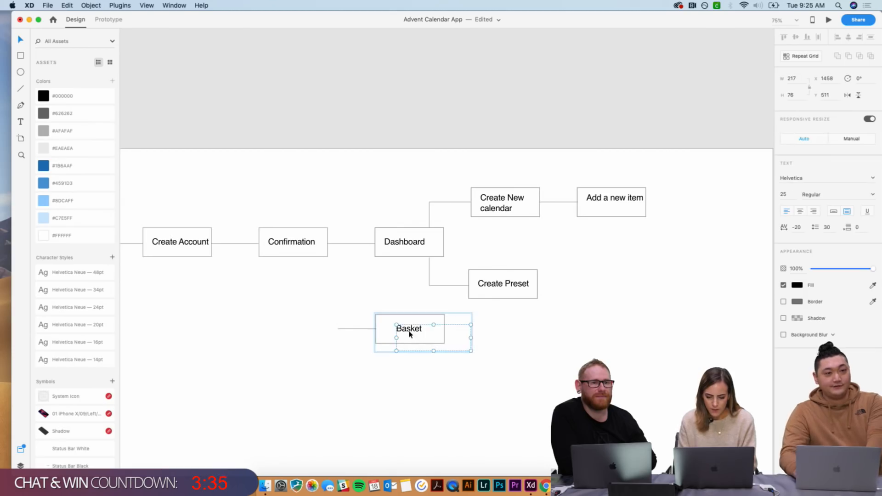
{"action": "double_click", "coordinate": [409, 331]}
{"action": "type", "text": "Me"}
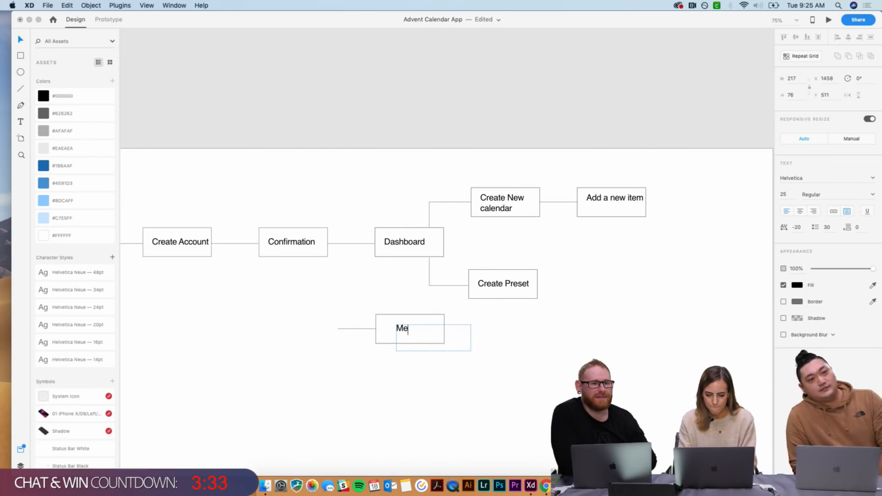
{"action": "type", "text": "nu"}
{"action": "key", "text": "Escape"}
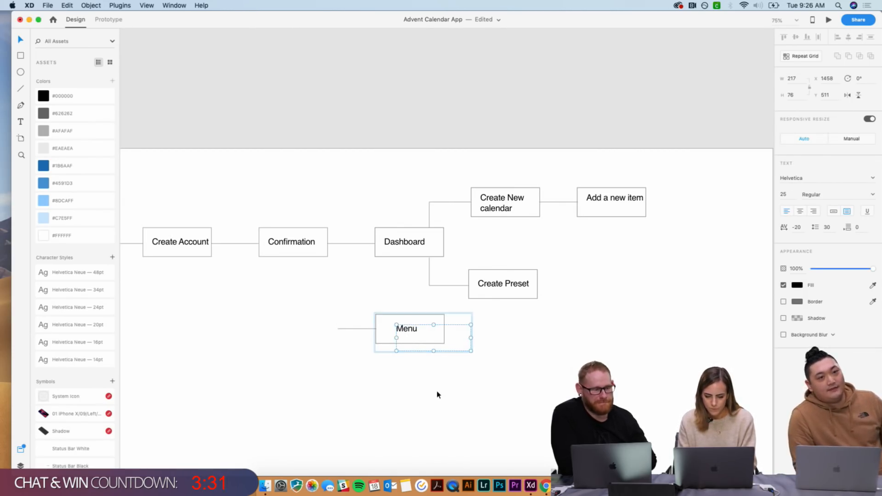
{"action": "left_click_drag", "start_coordinate": [657, 397], "coordinate": [388, 170]}
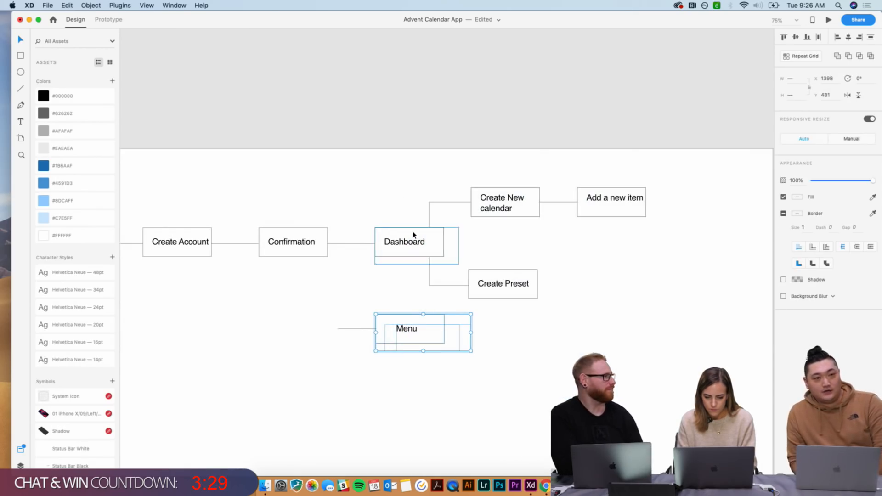
{"action": "left_click", "coordinate": [615, 314]}
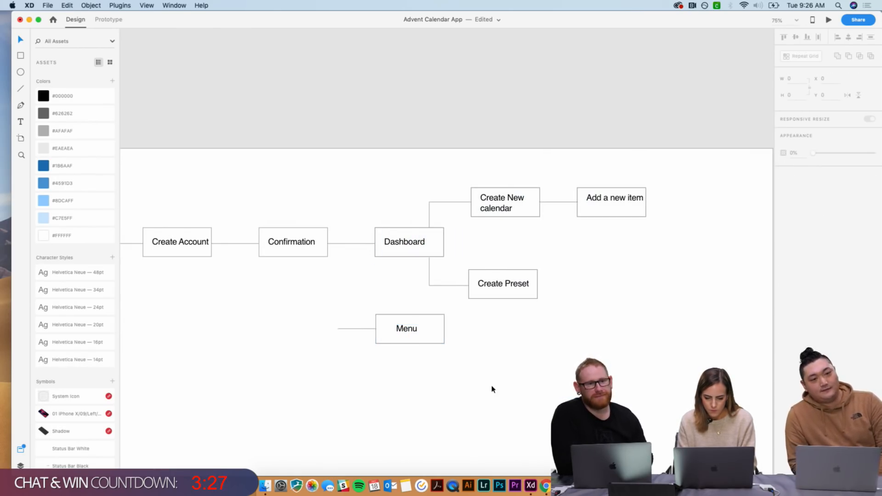
{"action": "key", "text": "super+z"}
{"action": "left_click", "coordinate": [414, 371]}
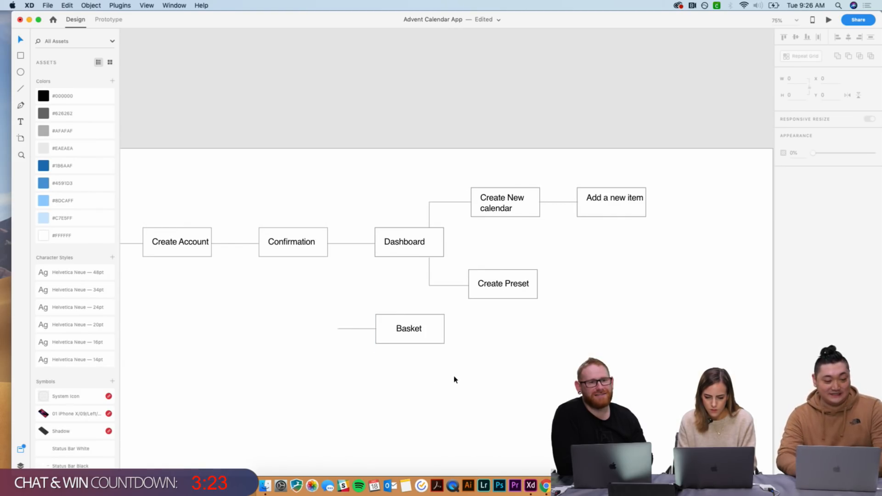
- Delete the loose connector beside Basket and draw a vertical one with the Pen tool from the bottom of Dashboard to Basket
{"action": "left_click", "coordinate": [354, 329]}
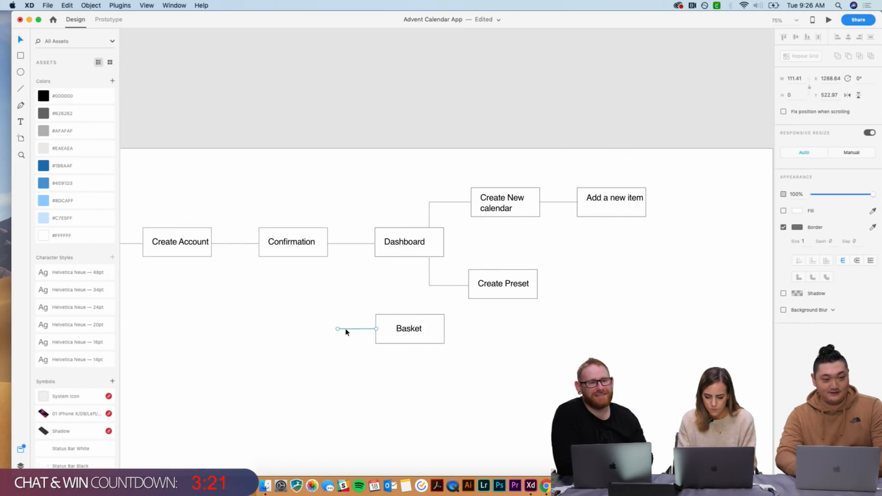
{"action": "key", "text": "Delete"}
{"action": "key", "text": "p"}
{"action": "left_click", "coordinate": [407, 258]}
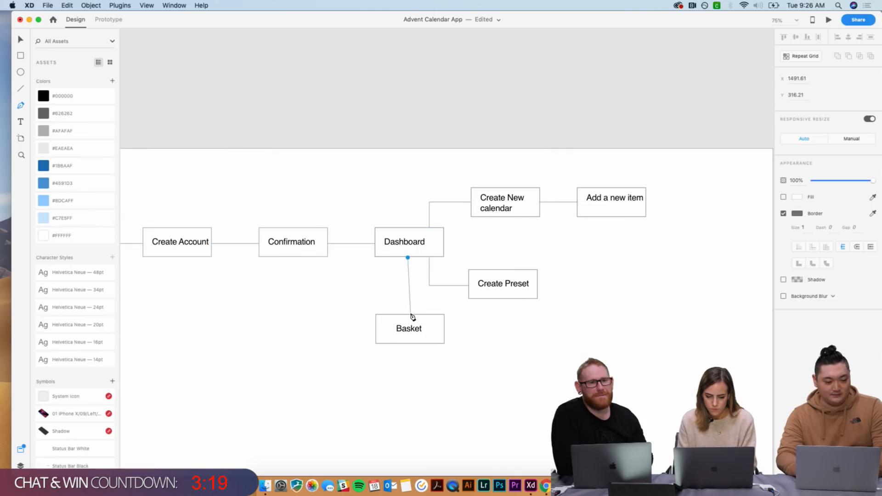
{"action": "left_click", "coordinate": [408, 315]}
{"action": "key", "text": "Escape"}
{"action": "scroll", "coordinate": [536, 366], "scroll_direction": "right", "scroll_amount": 5}
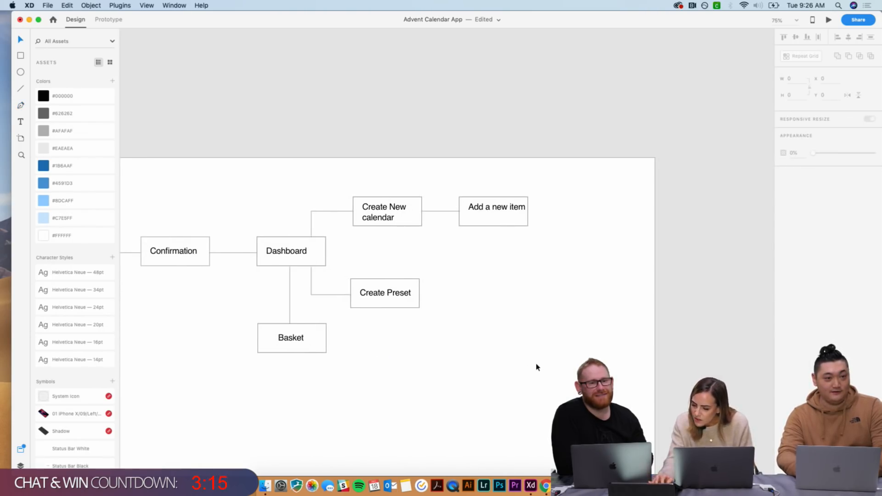
{"action": "left_click_drag", "start_coordinate": [329, 380], "coordinate": [278, 338]}
{"action": "left_click", "coordinate": [503, 358]}
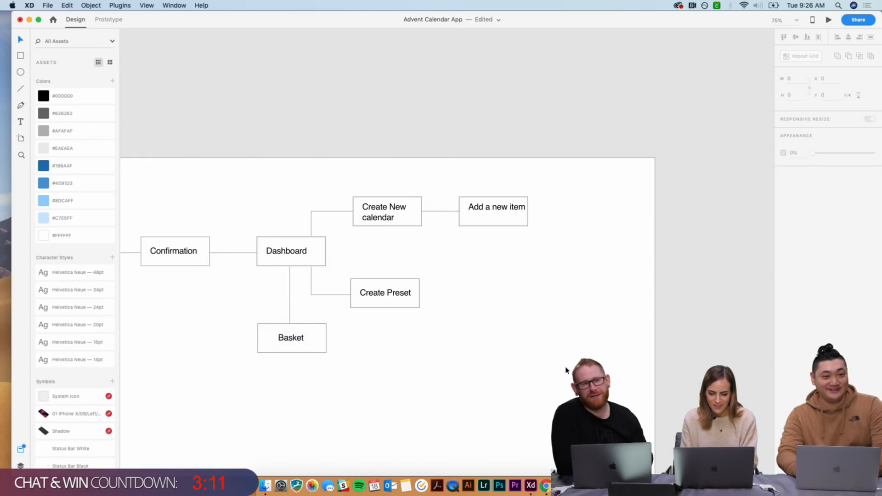
- Enlarge the User Flow artboard to the right and downward to make room for more boxes
{"action": "left_click", "coordinate": [468, 221]}
{"action": "key", "text": "super+minus"}
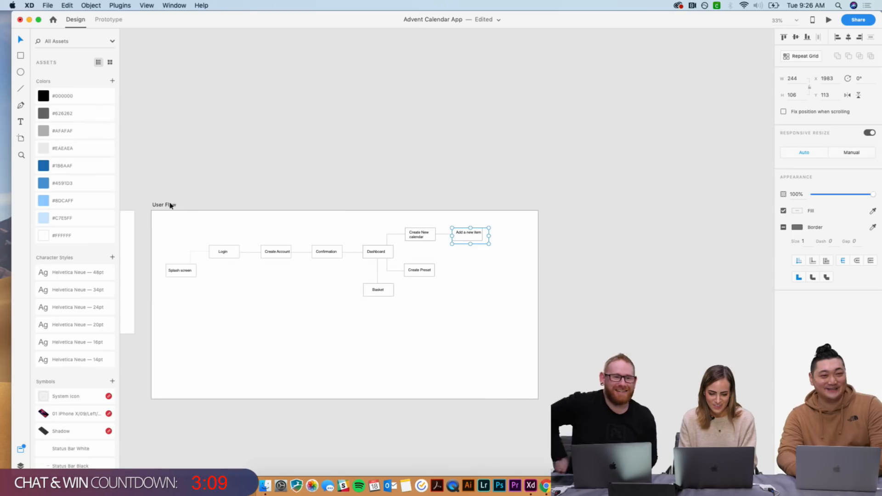
{"action": "left_click", "coordinate": [168, 204]}
{"action": "left_click_drag", "start_coordinate": [539, 399], "coordinate": [638, 422]}
{"action": "left_click", "coordinate": [305, 357]}
- Delete the elbow connector between Splash screen and Login, and move the Splash screen box up in line with Login
{"action": "left_click_drag", "start_coordinate": [165, 230], "coordinate": [284, 333]}
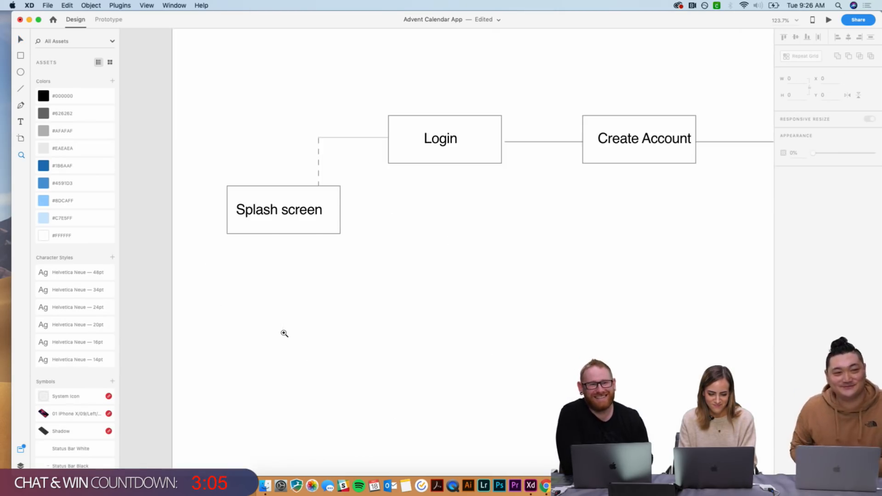
{"action": "scroll", "coordinate": [283, 333], "scroll_direction": "up", "scroll_amount": 4}
{"action": "scroll", "coordinate": [283, 333], "scroll_direction": "left", "scroll_amount": 3}
{"action": "left_click", "coordinate": [380, 241]}
{"action": "key", "text": "Delete"}
{"action": "left_click_drag", "start_coordinate": [358, 295], "coordinate": [357, 224]}
- Draw a straight connector with the Pen tool from the Splash screen box to the Login box
{"action": "key", "text": "p"}
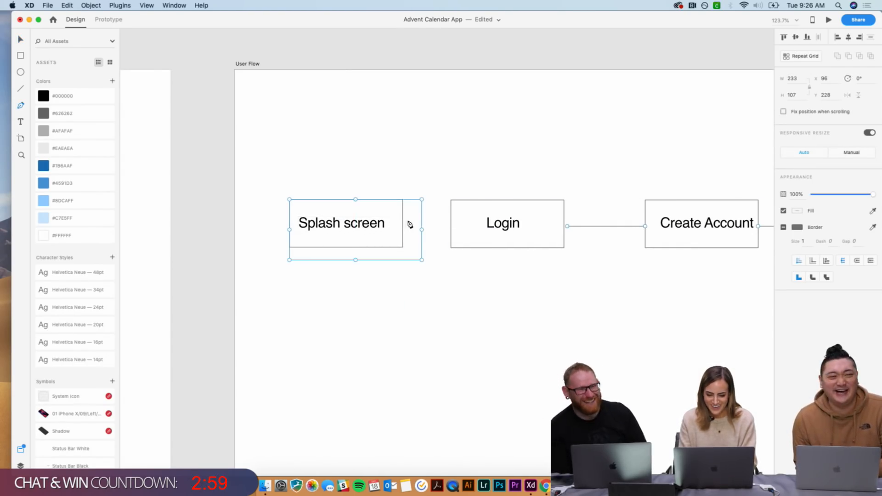
{"action": "left_click", "coordinate": [404, 221]}
{"action": "left_click", "coordinate": [452, 221]}
{"action": "key", "text": "Escape"}
- Duplicate the Basket box directly below the original, leaving a small gap between them
{"action": "scroll", "coordinate": [432, 329], "scroll_direction": "down", "scroll_amount": 10}
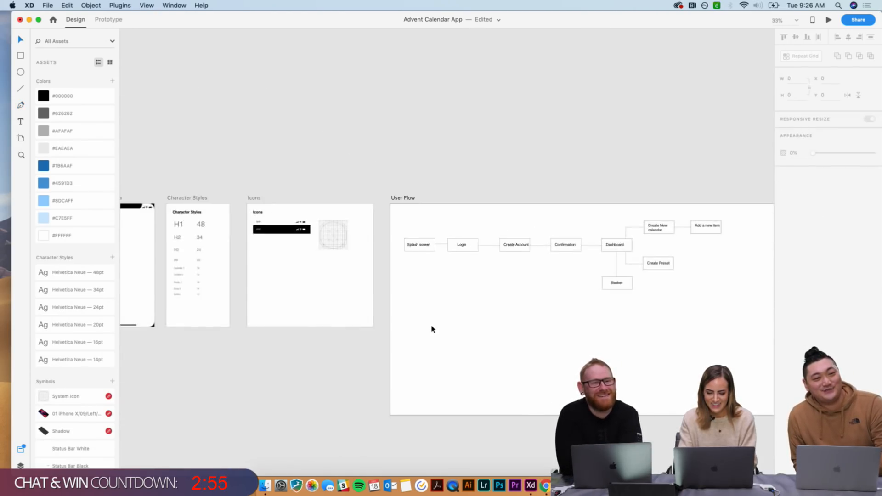
{"action": "scroll", "coordinate": [431, 329], "scroll_direction": "right", "scroll_amount": 5}
{"action": "scroll", "coordinate": [432, 329], "scroll_direction": "right", "scroll_amount": 2}
{"action": "key", "text": "z"}
{"action": "left_click_drag", "start_coordinate": [413, 251], "coordinate": [556, 359]}
{"action": "scroll", "coordinate": [415, 242], "scroll_direction": "up", "scroll_amount": 5}
{"action": "scroll", "coordinate": [414, 242], "scroll_direction": "left", "scroll_amount": 3}
{"action": "key", "text": "v"}
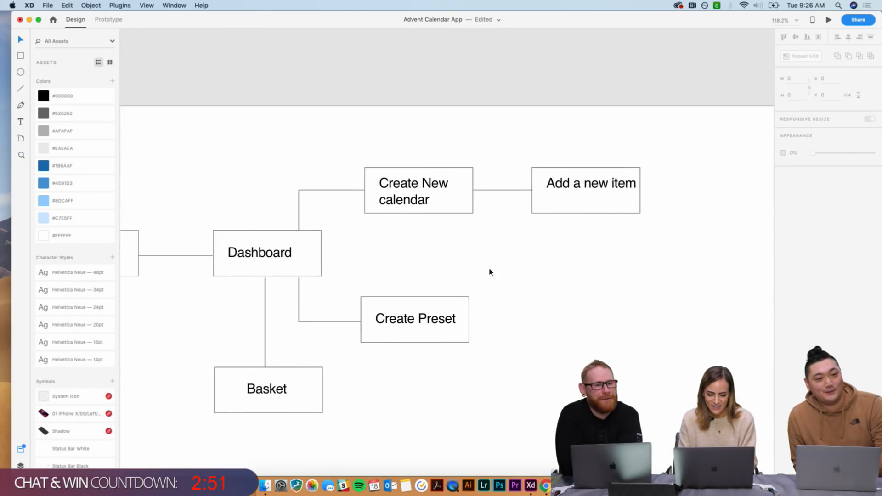
{"action": "key", "text": "super+minus"}
{"action": "key", "text": "super+minus"}
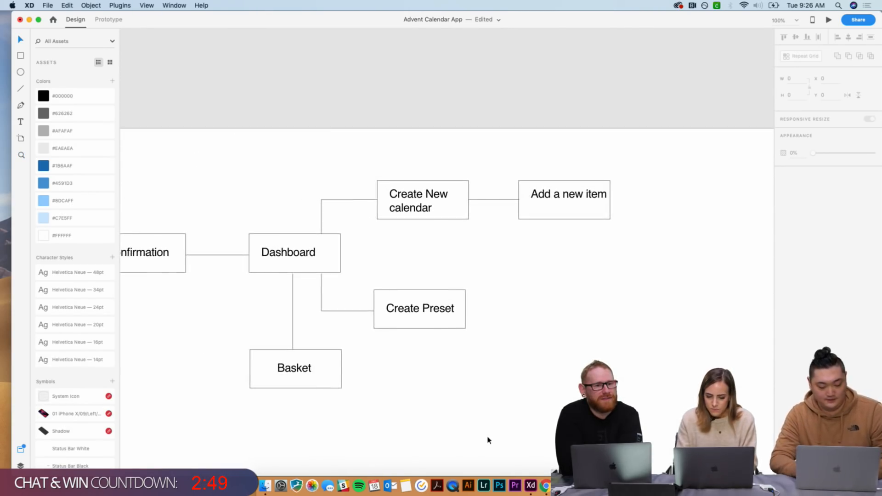
{"action": "left_click", "coordinate": [339, 340]}
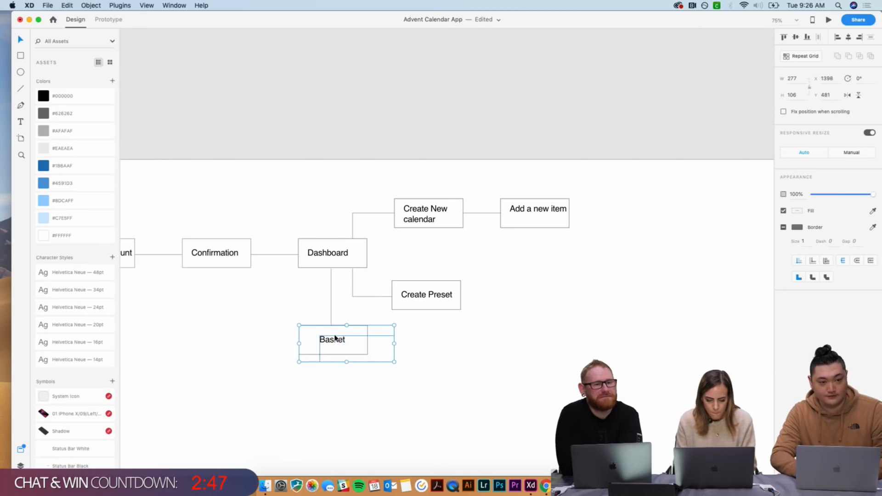
{"action": "left_click_drag", "start_coordinate": [340, 341], "coordinate": [335, 414]}
- Relabel the new box below Basket "Delivery" and centre the label in its box
{"action": "double_click", "coordinate": [333, 394]}
{"action": "double_click", "coordinate": [332, 393]}
{"action": "key", "text": "BackSpace"}
{"action": "type", "text": "Delivery"}
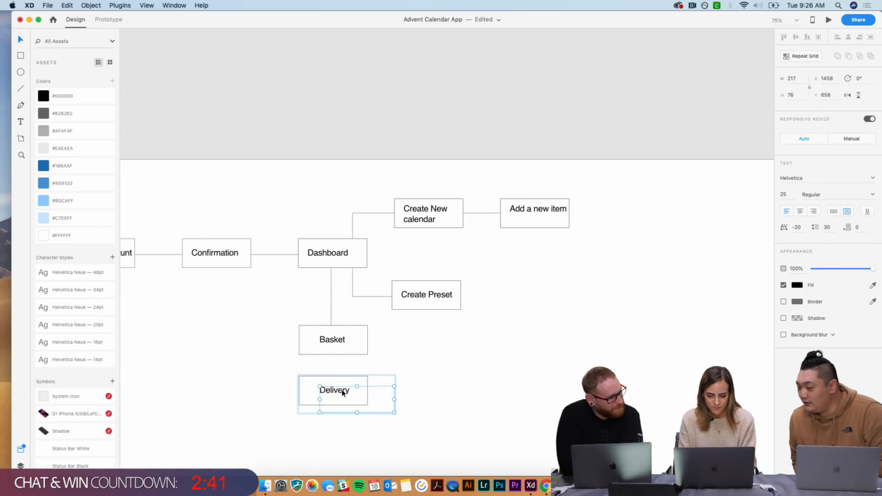
{"action": "left_click", "coordinate": [504, 390]}
{"action": "scroll", "coordinate": [504, 389], "scroll_direction": "down", "scroll_amount": 2}
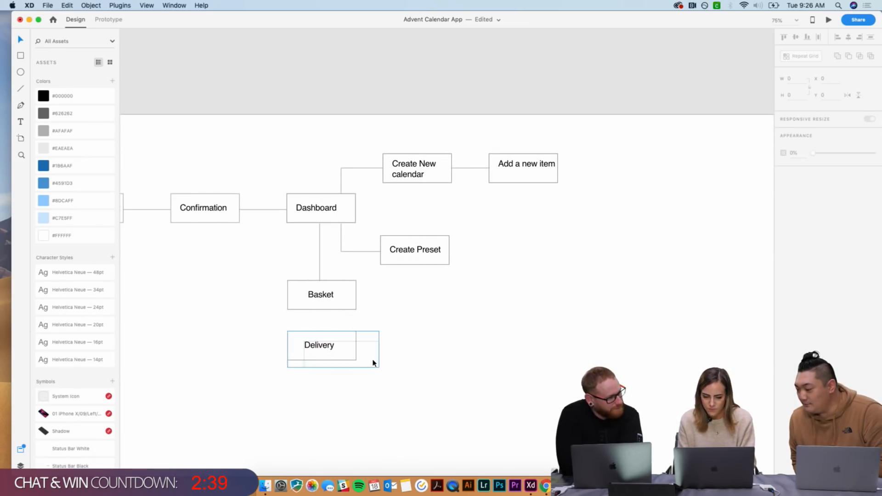
- Duplicate the Delivery box directly below the original and relabel the copy "Payment Info"
{"action": "left_click", "coordinate": [299, 344]}
{"action": "left_click_drag", "start_coordinate": [330, 347], "coordinate": [329, 390]}
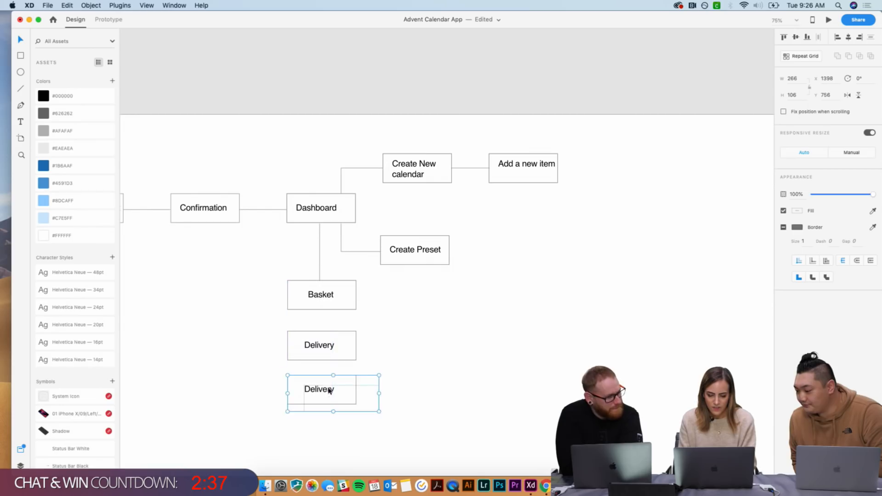
{"action": "double_click", "coordinate": [328, 392]}
{"action": "double_click", "coordinate": [312, 394]}
{"action": "type", "text": "Payment"}
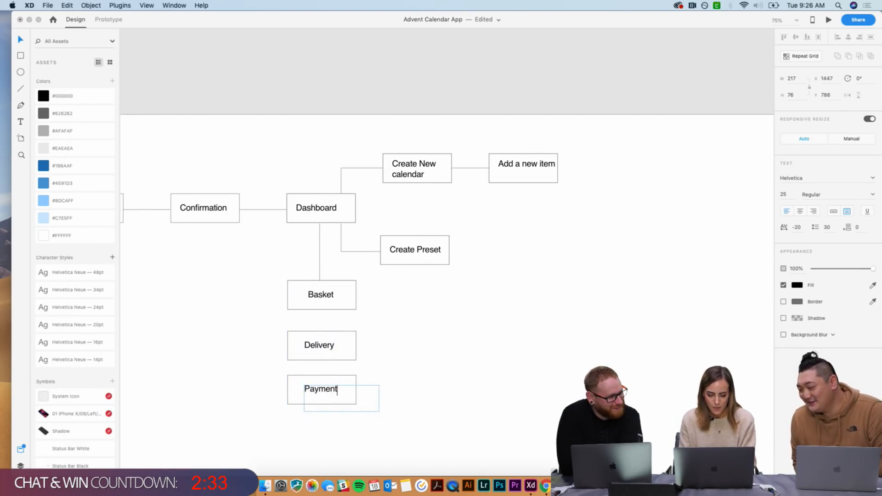
{"action": "type", "text": " Info"}
{"action": "left_click", "coordinate": [442, 407]}
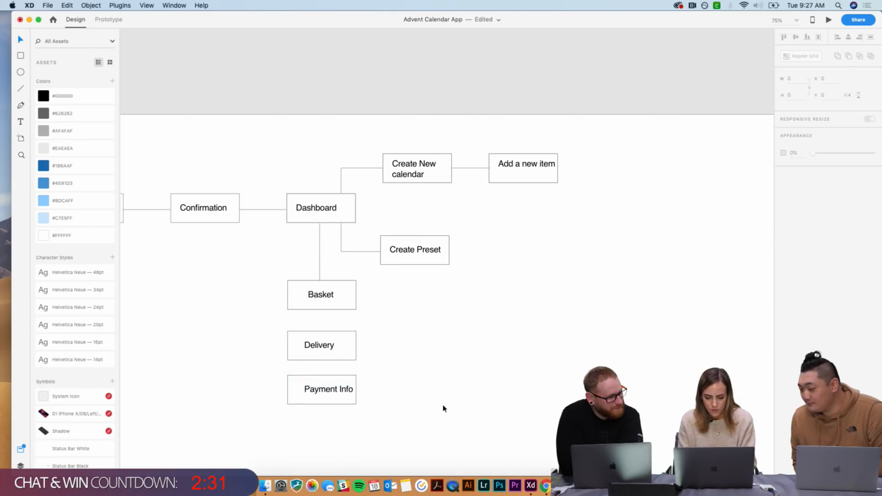
- Centre the Payment Info label horizontally within its box
{"action": "scroll", "coordinate": [413, 389], "scroll_direction": "down", "scroll_amount": 2}
{"action": "left_click", "coordinate": [331, 366]}
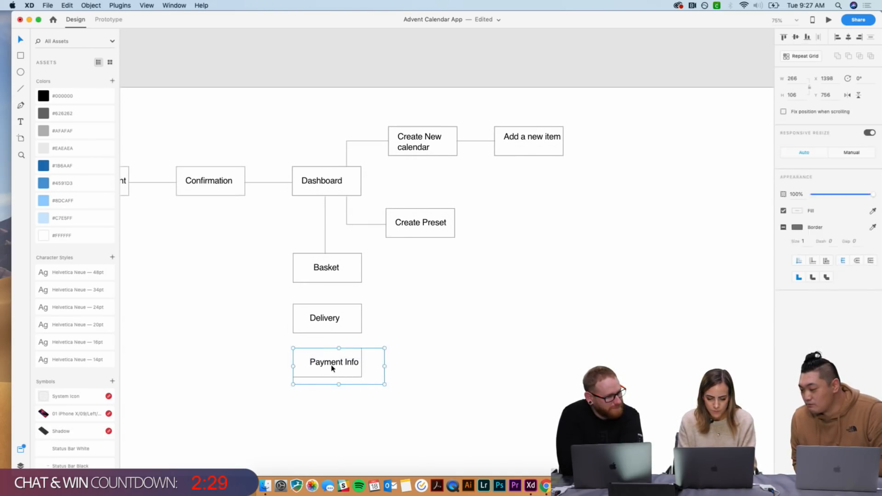
{"action": "double_click", "coordinate": [351, 362]}
{"action": "left_click_drag", "start_coordinate": [351, 363], "coordinate": [338, 366]}
{"action": "left_click", "coordinate": [426, 331]}
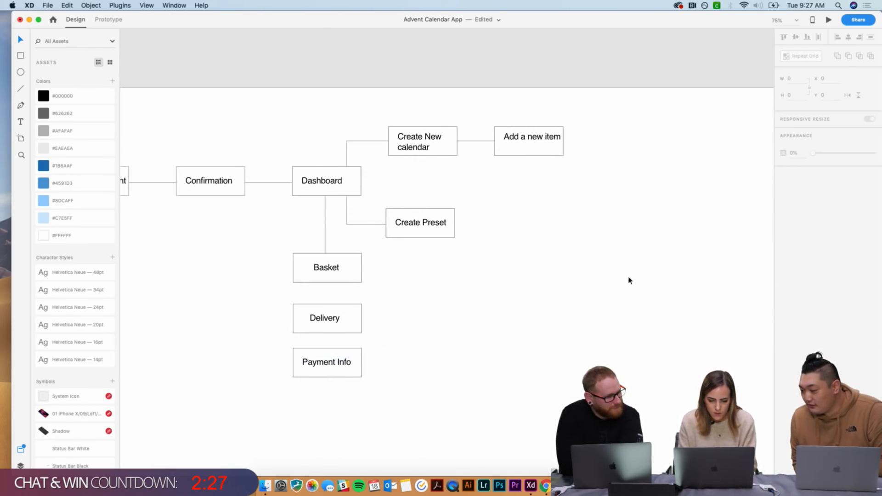
- Duplicate the Payment Info box to the left of Delivery, and move the original slightly lower to widen its gap below Delivery
{"action": "left_click_drag", "start_coordinate": [338, 354], "coordinate": [220, 318]}
{"action": "left_click", "coordinate": [264, 364]}
{"action": "left_click", "coordinate": [321, 377]}
- Relabel the new box left of Delivery "Menu" and centre the label in its box
{"action": "double_click", "coordinate": [204, 319]}
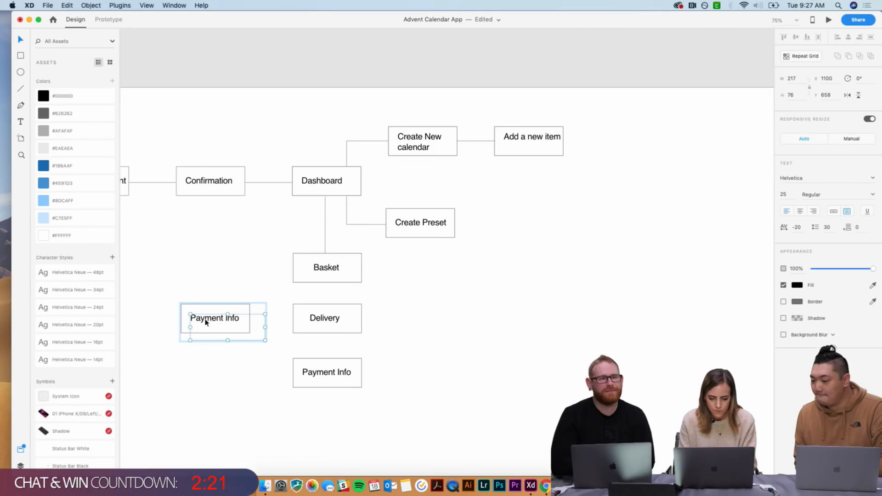
{"action": "double_click", "coordinate": [204, 319]}
{"action": "type", "text": "Men"}
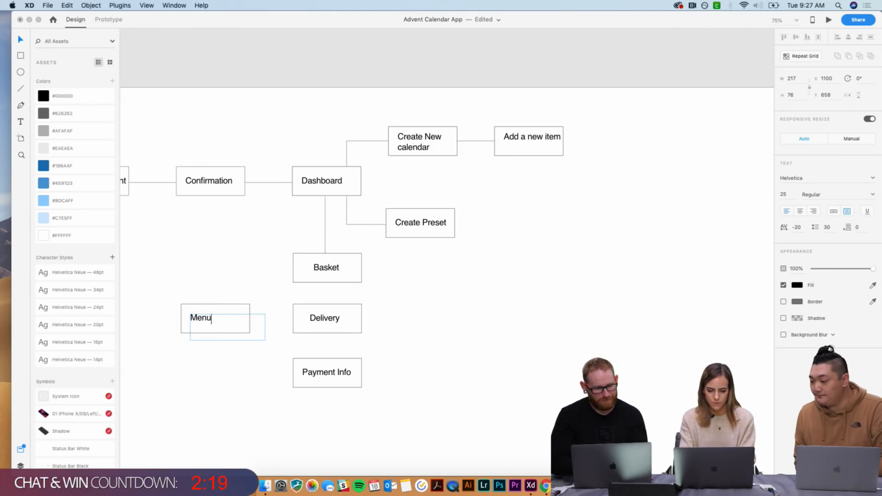
{"action": "type", "text": "u"}
{"action": "key", "text": "Escape"}
{"action": "left_click_drag", "start_coordinate": [202, 318], "coordinate": [210, 320]}
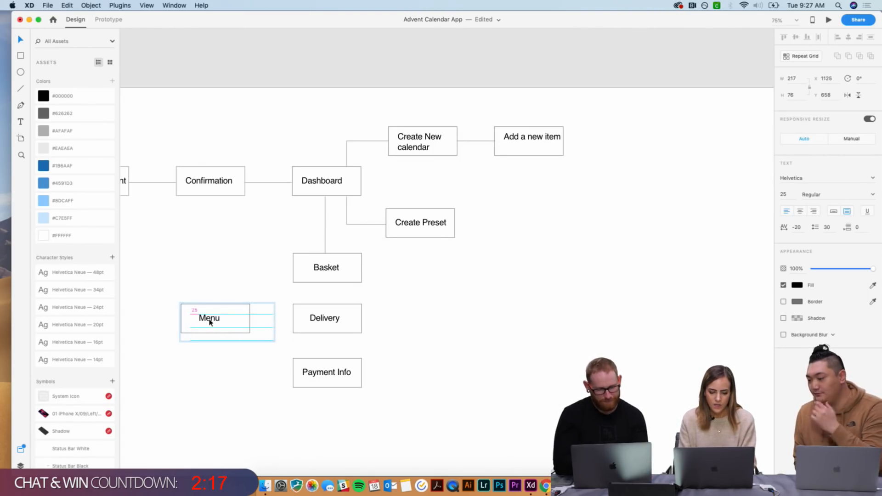
{"action": "left_click", "coordinate": [225, 380]}
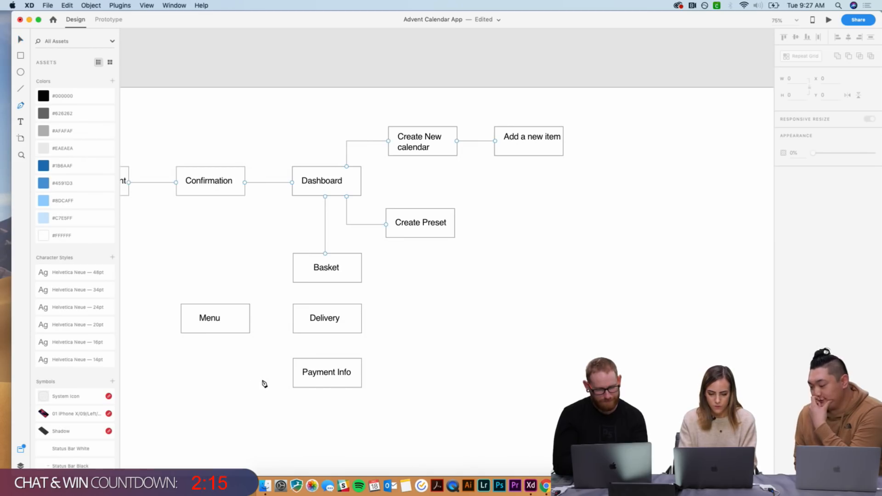
- Draw an elbow connector with the Pen tool from the upper edge of the Menu box to the left side of Basket
{"action": "key", "text": "p"}
{"action": "left_click", "coordinate": [220, 304]}
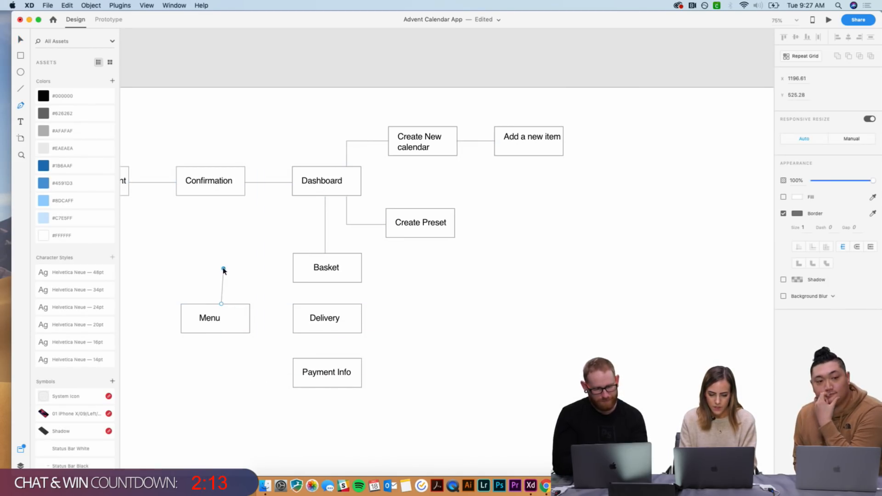
{"action": "left_click", "coordinate": [221, 268]}
{"action": "left_click", "coordinate": [293, 268]}
{"action": "key", "text": "Escape"}
{"action": "key", "text": "Escape"}
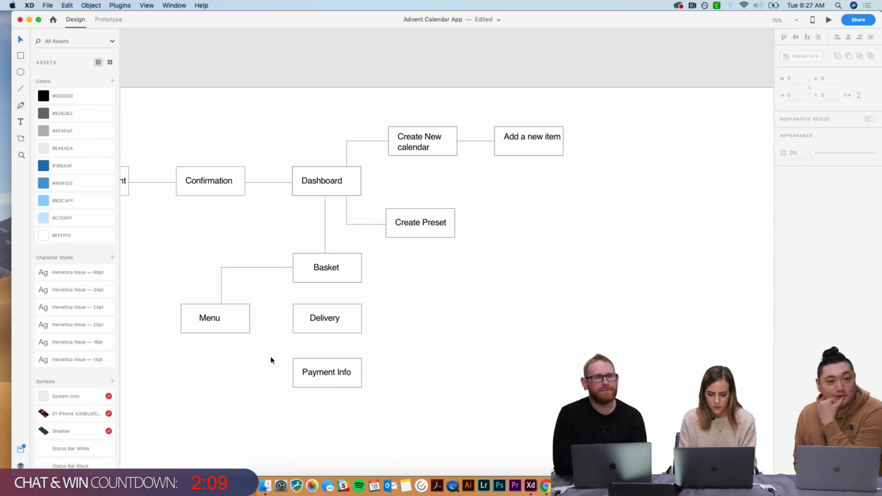
- Draw a straight connector with the Pen tool from the Menu box to the Delivery box
{"action": "key", "text": "p"}
{"action": "left_click", "coordinate": [250, 322]}
{"action": "left_click", "coordinate": [294, 322]}
{"action": "key", "text": "Escape"}
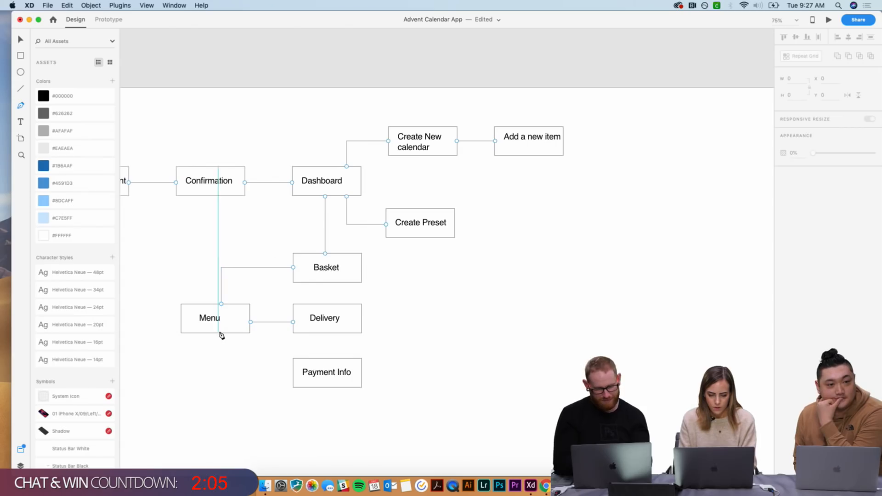
- Draw an elbow connector from the lower edge of the Menu box to the left side of Payment Info
{"action": "left_click", "coordinate": [220, 333]}
{"action": "left_click", "coordinate": [221, 372]}
{"action": "left_click", "coordinate": [292, 373]}
{"action": "key", "text": "Escape"}
{"action": "key", "text": "Escape"}
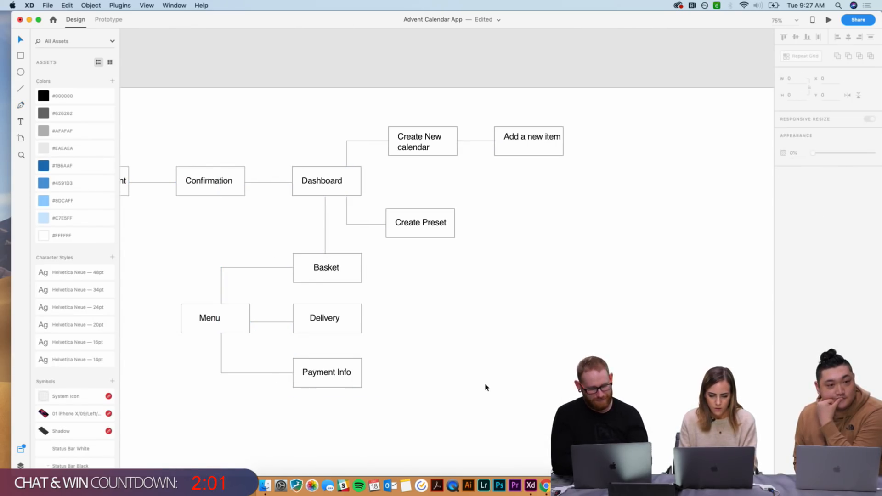
- Delete the connector between Dashboard and Basket, and shift the Dashboard and Menu branches right, away from Confirmation
{"action": "left_click", "coordinate": [326, 219]}
{"action": "key", "text": "BackSpace"}
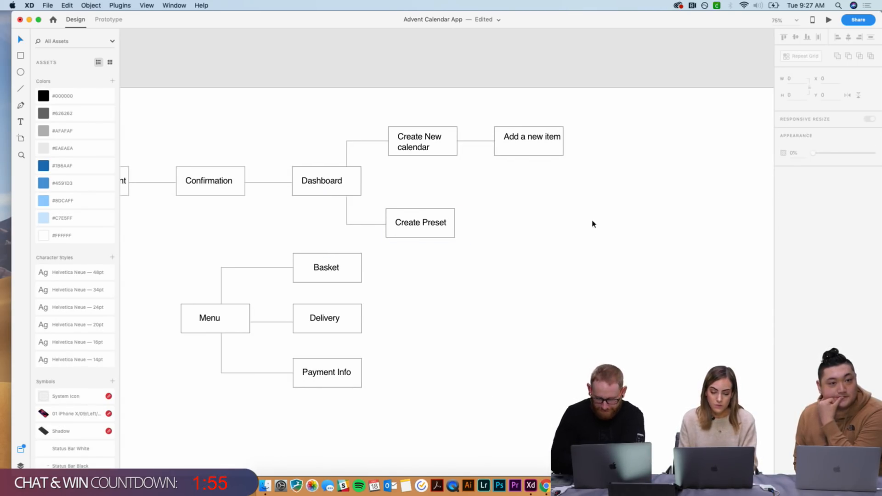
{"action": "left_click_drag", "start_coordinate": [602, 236], "coordinate": [271, 115]}
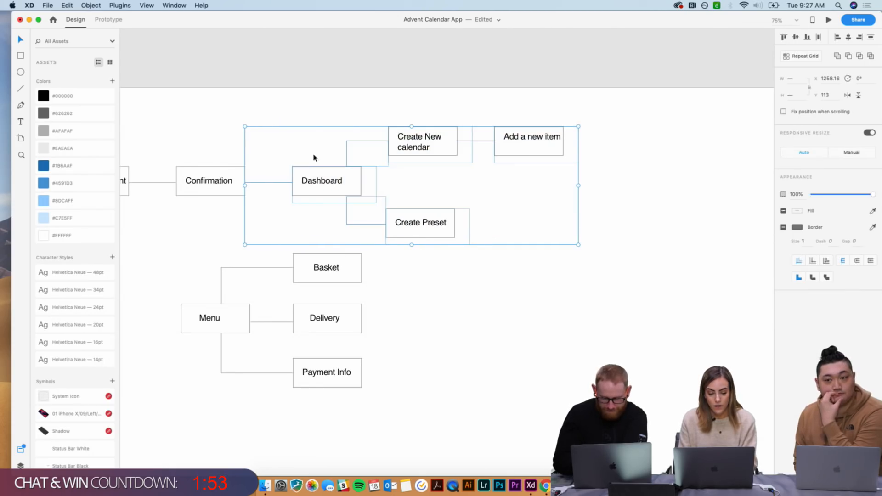
{"action": "left_click_drag", "start_coordinate": [379, 413], "coordinate": [184, 268]}
{"action": "left_click_drag", "start_coordinate": [332, 195], "coordinate": [417, 189]}
{"action": "left_click_drag", "start_coordinate": [259, 423], "coordinate": [428, 252]}
{"action": "left_click", "coordinate": [249, 248]}
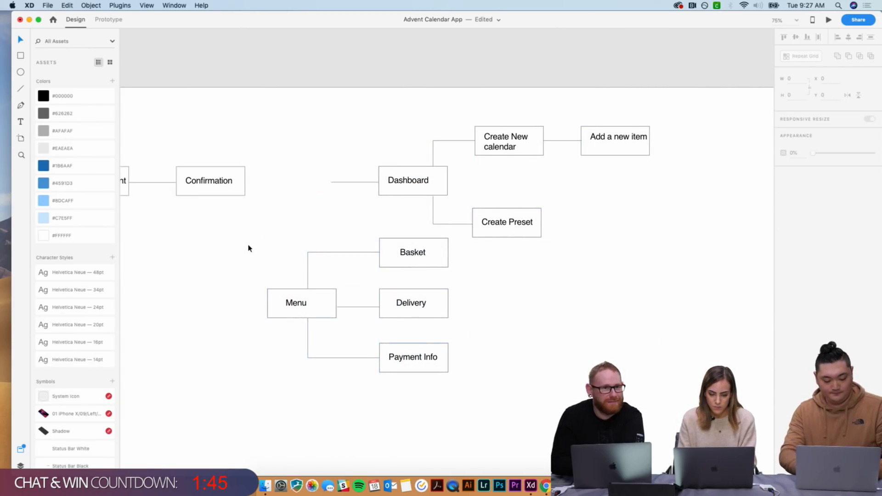
- Delete the loose line left of Dashboard and draw an elbow connector from Dashboard's left side down to the Menu box
{"action": "left_click", "coordinate": [356, 183]}
{"action": "key", "text": "Delete"}
{"action": "key", "text": "p"}
{"action": "left_click", "coordinate": [379, 178]}
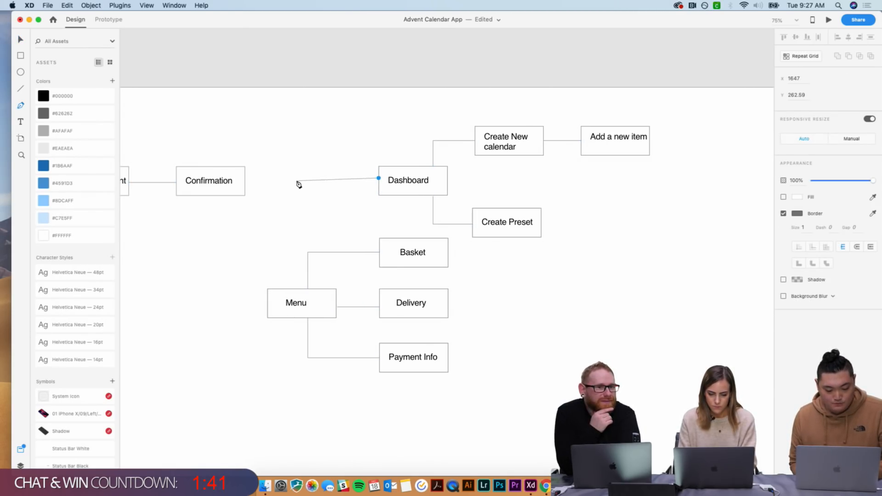
{"action": "left_click", "coordinate": [293, 178]}
{"action": "left_click", "coordinate": [293, 288]}
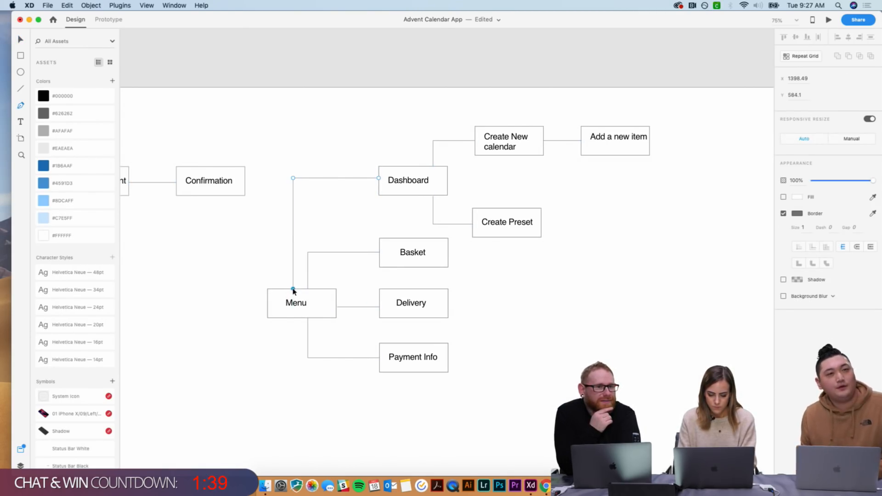
{"action": "key", "text": "Escape"}
- Select the whole Dashboard and Menu branches with their connectors and move them slightly down
{"action": "key", "text": "v"}
{"action": "left_click_drag", "start_coordinate": [670, 399], "coordinate": [290, 132]}
{"action": "mouse_move", "coordinate": [413, 186]}
{"action": "left_mouse_down"}
{"action": "mouse_move", "coordinate": [414, 210]}
{"action": "mouse_move", "coordinate": [413, 200]}
{"action": "left_mouse_up"}
{"action": "left_click", "coordinate": [346, 155]}
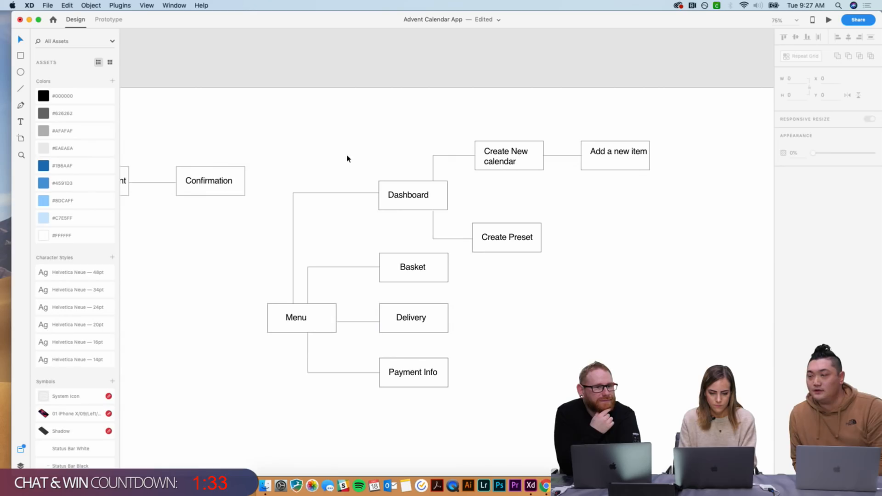
- Draw a straight horizontal connector with the Pen tool from the Confirmation box to the Dashboard box
{"action": "key", "text": "p"}
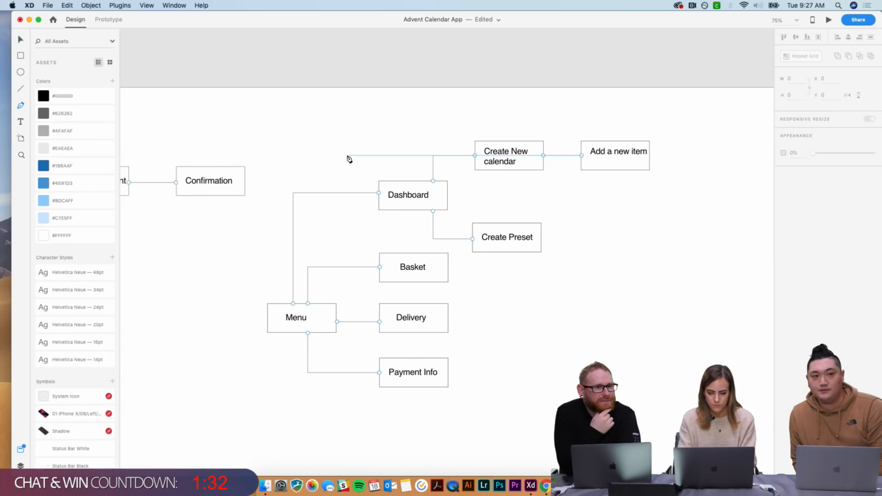
{"action": "left_click", "coordinate": [247, 181]}
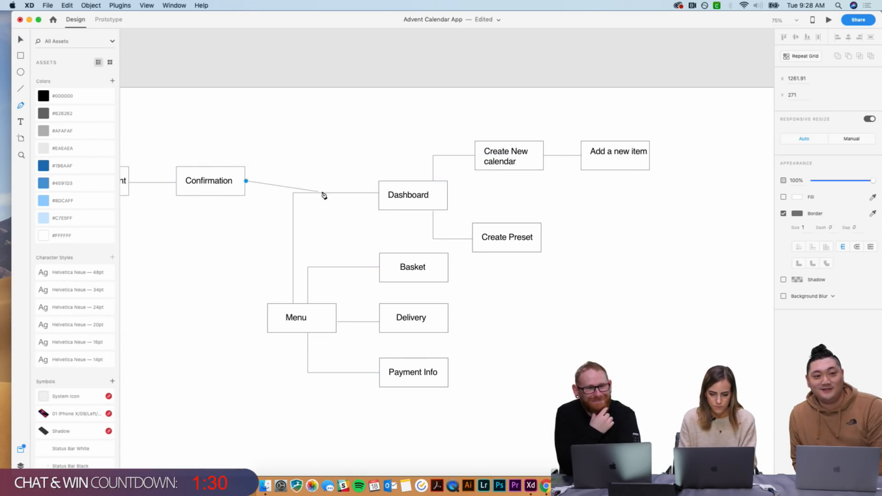
{"action": "left_click", "coordinate": [377, 180]}
{"action": "key", "text": "Escape"}
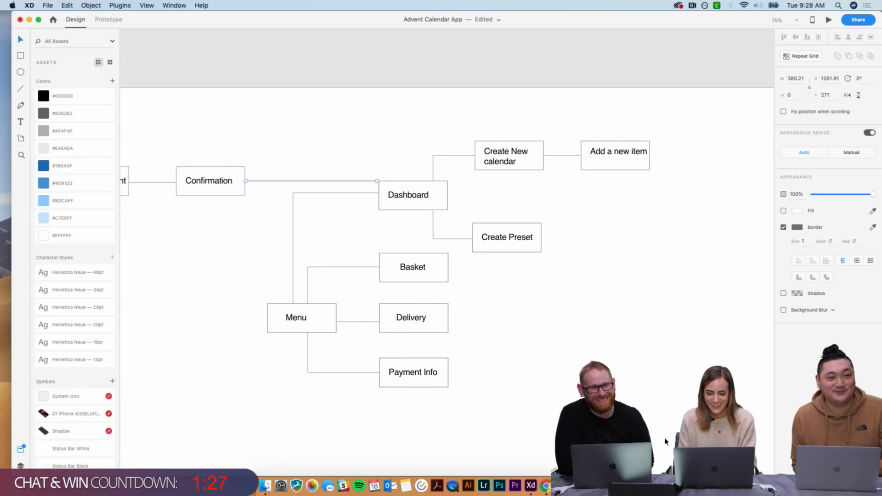
- Nudge the Dashboard box slightly up towards the Confirmation connector's end
{"action": "left_click", "coordinate": [557, 338]}
{"action": "left_click_drag", "start_coordinate": [403, 188], "coordinate": [402, 184]}
{"action": "left_click", "coordinate": [585, 364]}
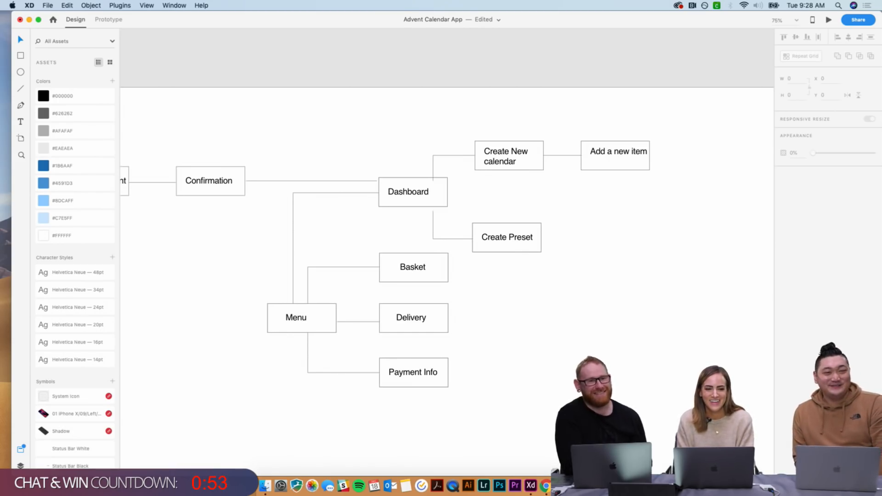
- Duplicate the Payment Info box just below the original, relabel the copy "Orders" and centre its label
{"action": "scroll", "coordinate": [446, 239], "scroll_direction": "right", "scroll_amount": 2}
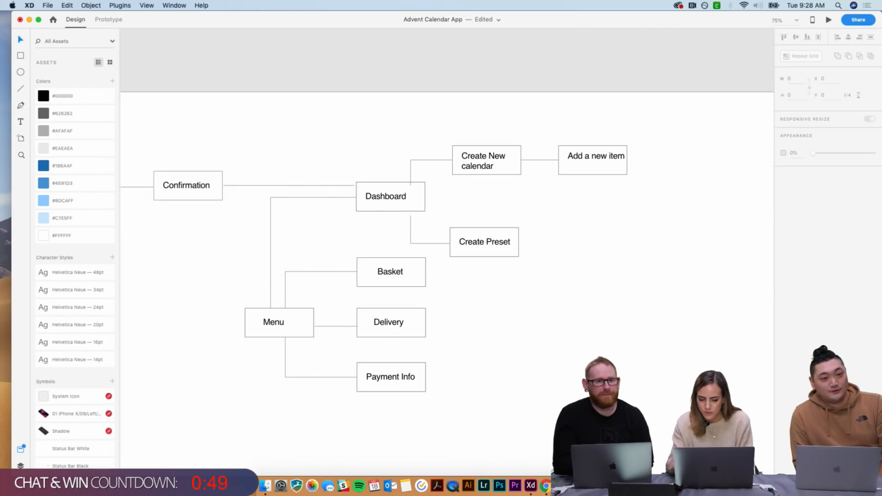
{"action": "scroll", "coordinate": [536, 350], "scroll_direction": "down", "scroll_amount": 5}
{"action": "left_click_drag", "start_coordinate": [430, 350], "coordinate": [394, 321]}
{"action": "double_click", "coordinate": [394, 320]}
{"action": "double_click", "coordinate": [378, 320]}
{"action": "type", "text": "Orders"}
{"action": "key", "text": "Escape"}
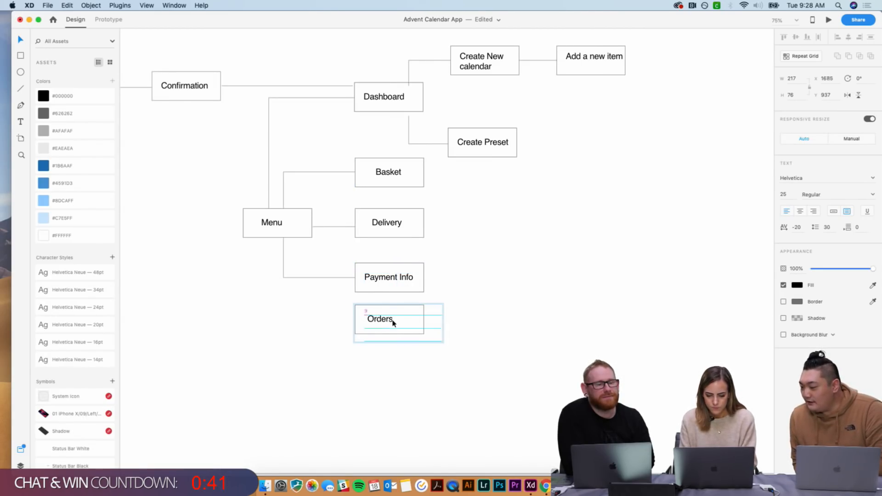
{"action": "left_click", "coordinate": [332, 392]}
- Draw an elbow connector with the Pen tool from the left side of Orders to the lower edge of Menu
{"action": "key", "text": "p"}
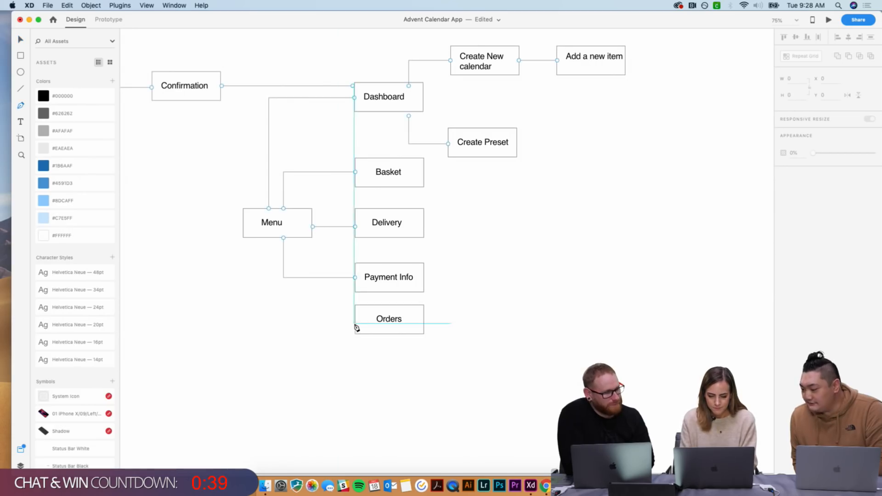
{"action": "left_click", "coordinate": [355, 323]}
{"action": "left_click", "coordinate": [268, 323]}
{"action": "left_click", "coordinate": [268, 238]}
{"action": "key", "text": "Escape"}
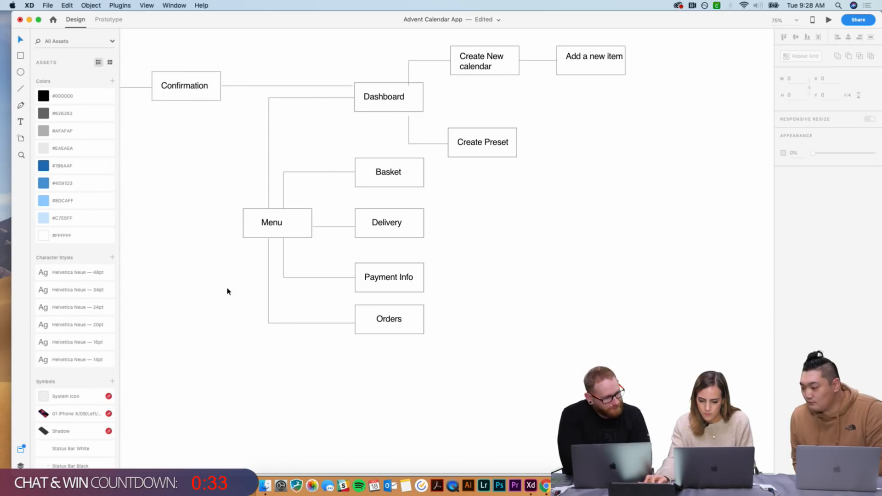
- Duplicate the Orders box below the original, relabel the copy "Tracking Info" and centre its label
{"action": "left_click", "coordinate": [374, 317]}
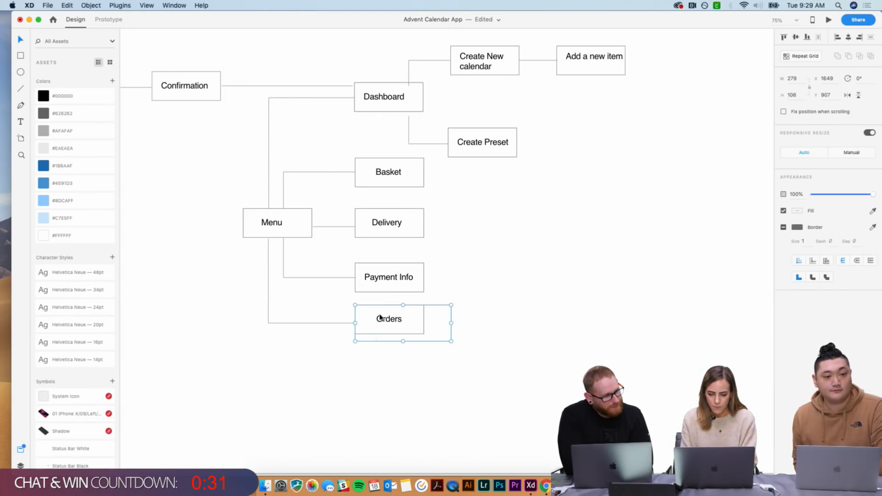
{"action": "left_click_drag", "start_coordinate": [374, 317], "coordinate": [374, 371]}
{"action": "left_click", "coordinate": [299, 385]}
{"action": "double_click", "coordinate": [397, 378]}
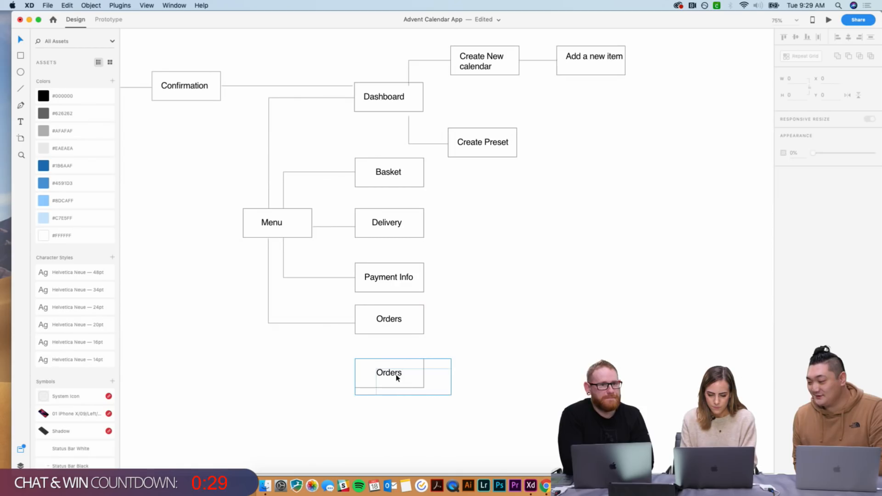
{"action": "double_click", "coordinate": [389, 377]}
{"action": "type", "text": "Tracking In"}
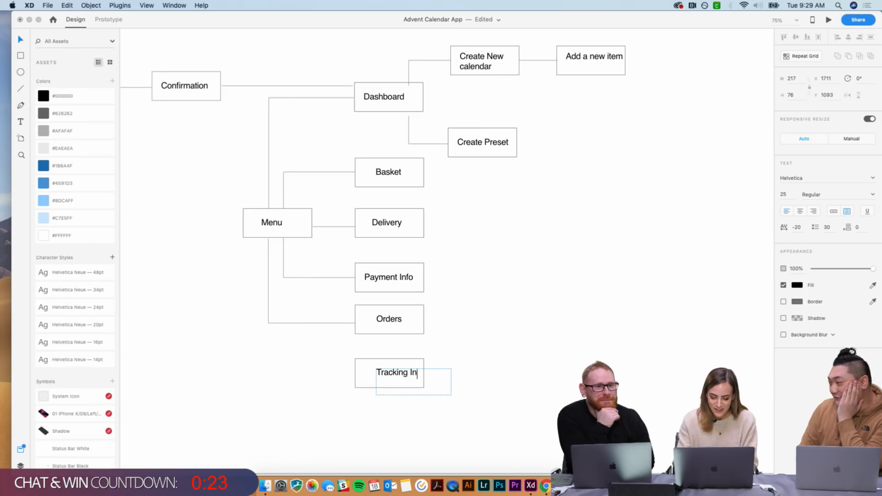
{"action": "key", "text": "Escape"}
{"action": "left_click_drag", "start_coordinate": [403, 375], "coordinate": [394, 375]}
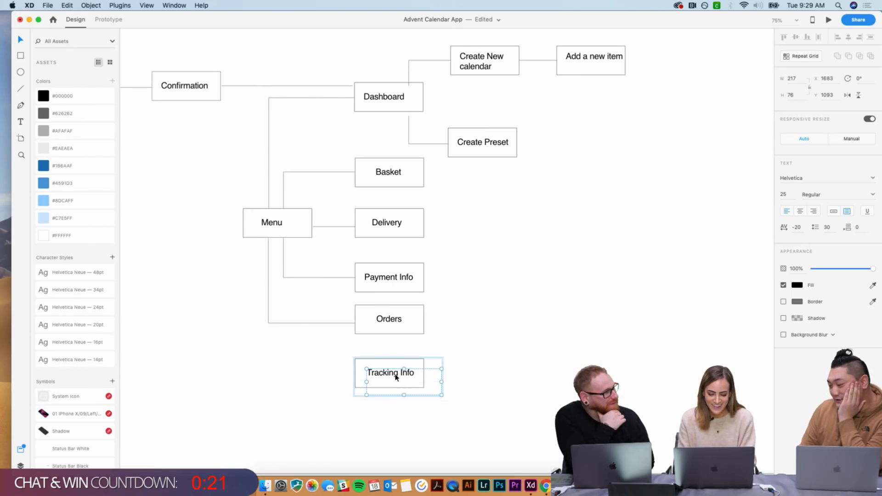
{"action": "left_click", "coordinate": [269, 375]}
- Draw an elbow connector from the left side of Tracking Info to Menu's lower edge, left of the Orders connector
{"action": "key", "text": "p"}
{"action": "left_click", "coordinate": [270, 376]}
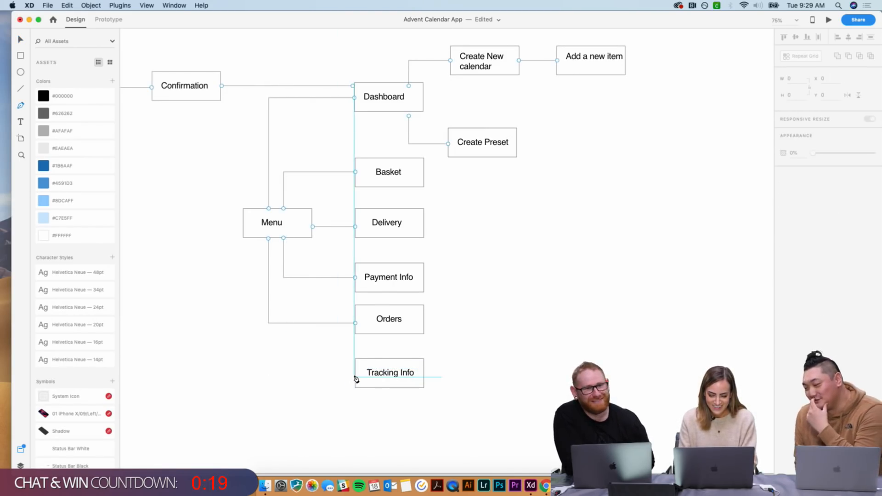
{"action": "left_click", "coordinate": [354, 376]}
{"action": "left_click", "coordinate": [255, 376]}
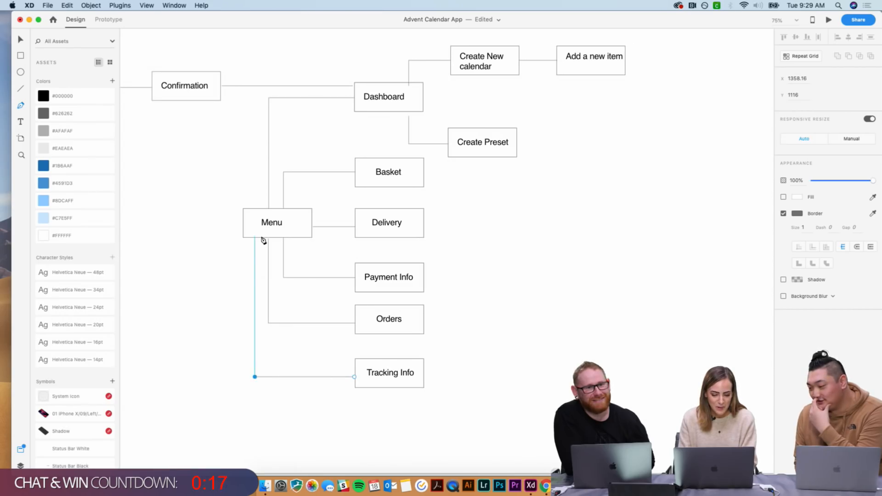
{"action": "key", "text": "v"}
{"action": "left_click", "coordinate": [227, 280]}
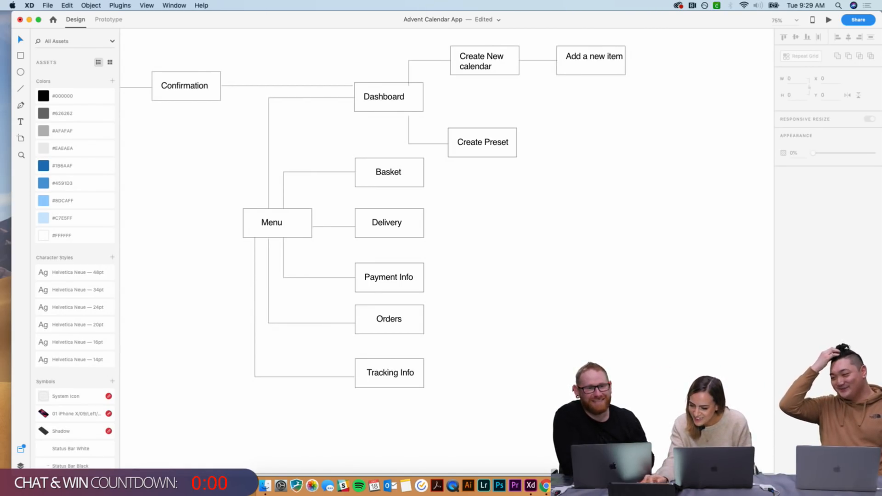
{"action": "scroll", "coordinate": [447, 250], "scroll_direction": "right", "scroll_amount": 2}
{"action": "scroll", "coordinate": [447, 250], "scroll_direction": "up", "scroll_amount": 1}
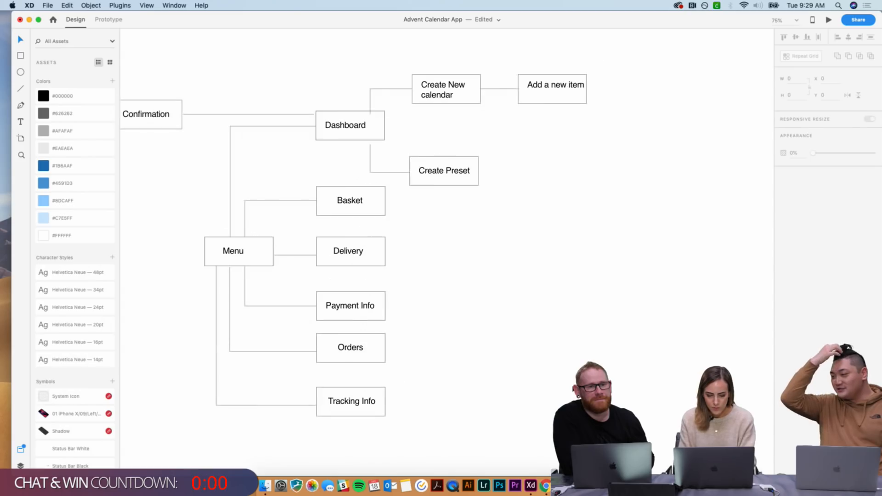
- Duplicate the Delivery box to the right of the original and relabel the copy "Review Order"
{"action": "left_click", "coordinate": [359, 254]}
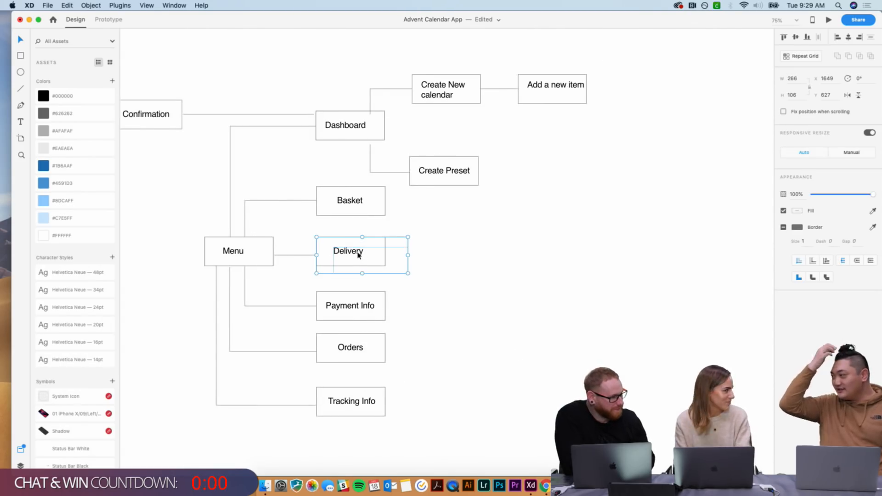
{"action": "left_click_drag", "start_coordinate": [359, 255], "coordinate": [485, 255]}
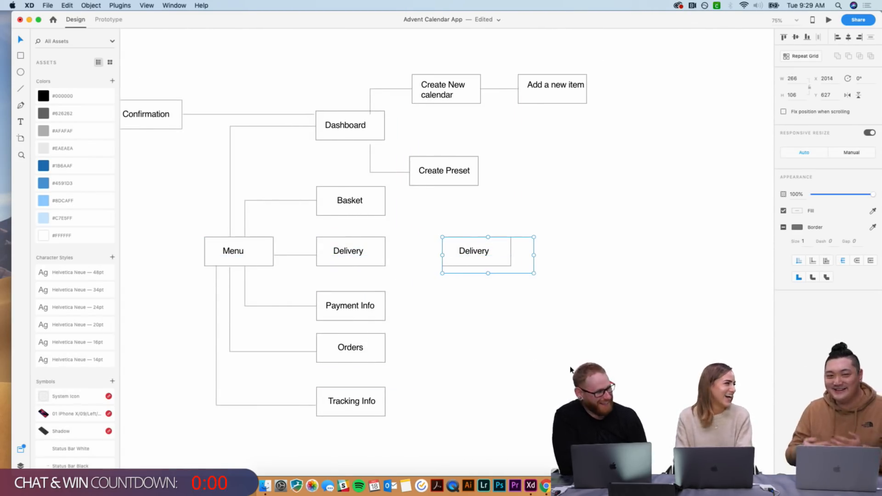
{"action": "left_click", "coordinate": [570, 369]}
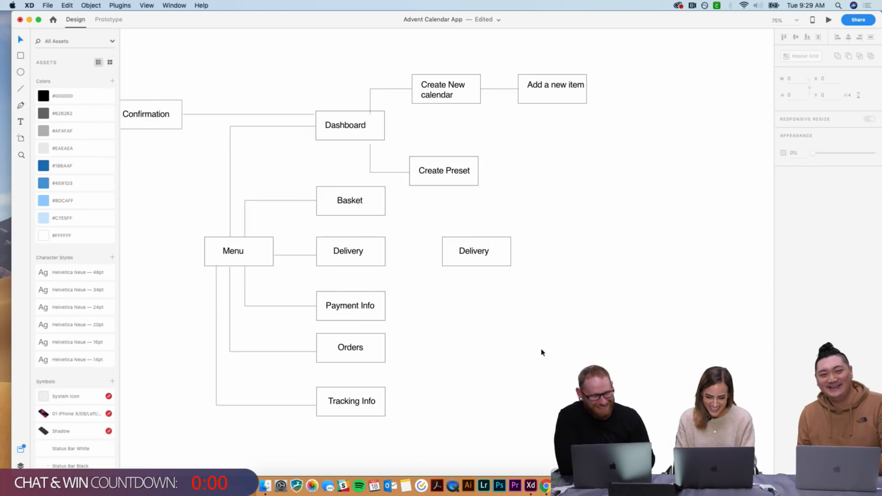
{"action": "double_click", "coordinate": [468, 256]}
{"action": "double_click", "coordinate": [478, 258]}
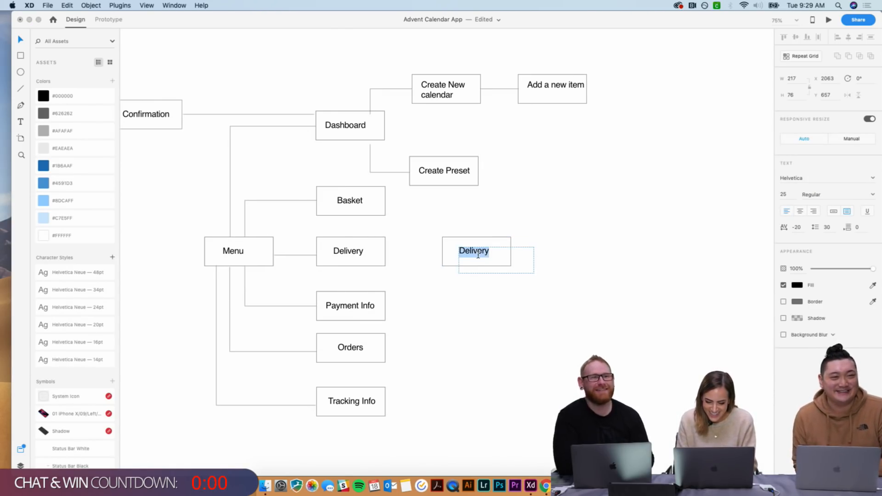
{"action": "type", "text": "R"}
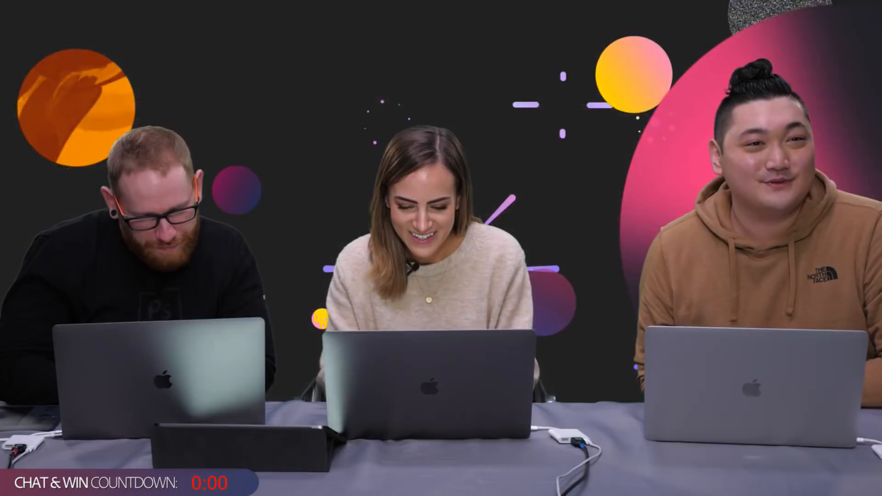
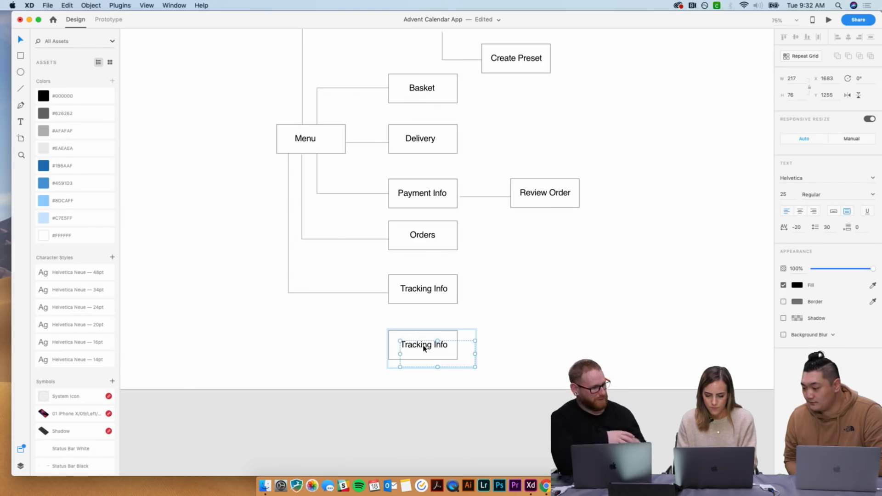
- Relabel the box copy below Tracking Info "Settings" and draw an elbow connector from its left side to Menu's lower edge with the Pen tool
{"action": "type", "text": "Settings"}
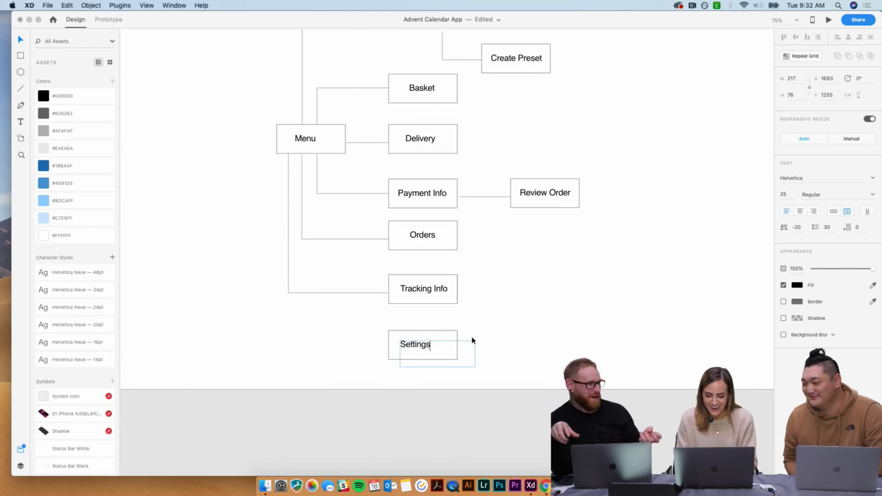
{"action": "key", "text": "Escape"}
{"action": "scroll", "coordinate": [510, 337], "scroll_direction": "left", "scroll_amount": 2}
{"action": "scroll", "coordinate": [510, 337], "scroll_direction": "up", "scroll_amount": 1}
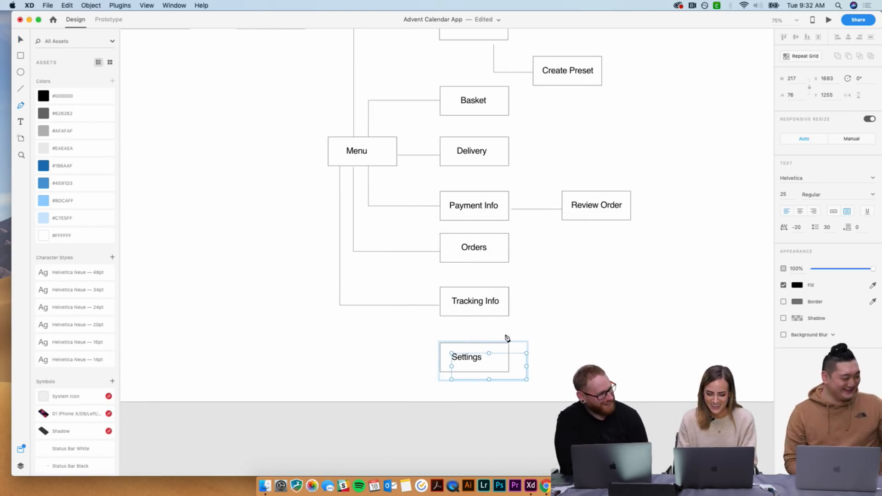
{"action": "left_click", "coordinate": [424, 361]}
{"action": "key", "text": "p"}
{"action": "left_click", "coordinate": [440, 364]}
{"action": "left_click", "coordinate": [334, 364]}
{"action": "left_click", "coordinate": [333, 165]}
{"action": "key", "text": "Escape"}
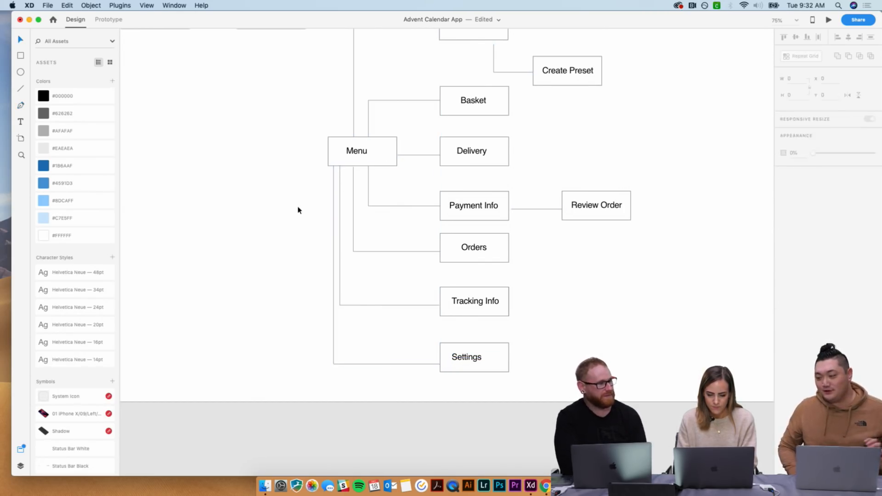
{"action": "key", "text": "super+0"}
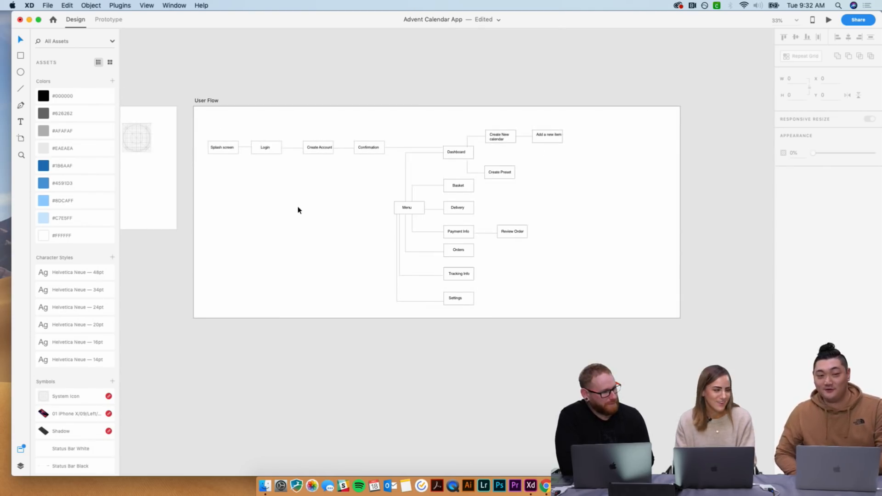
{"action": "scroll", "coordinate": [297, 210], "scroll_direction": "left", "scroll_amount": 10}
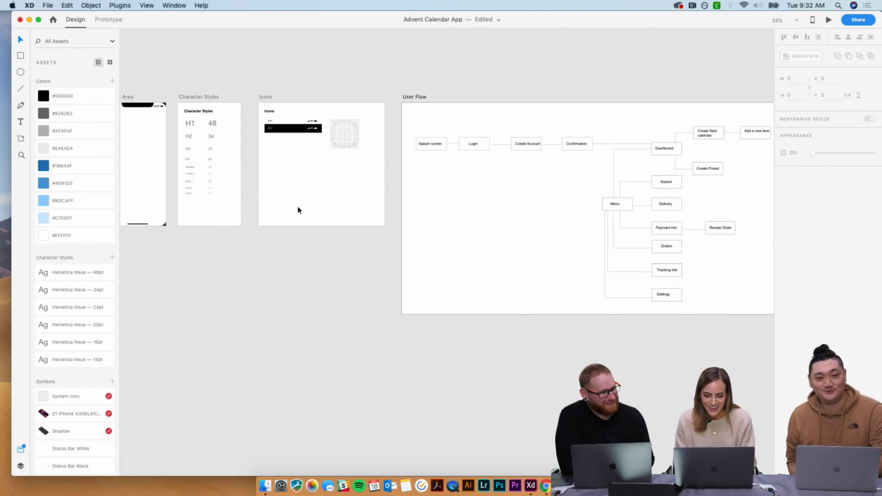
{"action": "scroll", "coordinate": [298, 210], "scroll_direction": "left", "scroll_amount": 2}
{"action": "scroll", "coordinate": [297, 210], "scroll_direction": "right", "scroll_amount": 5}
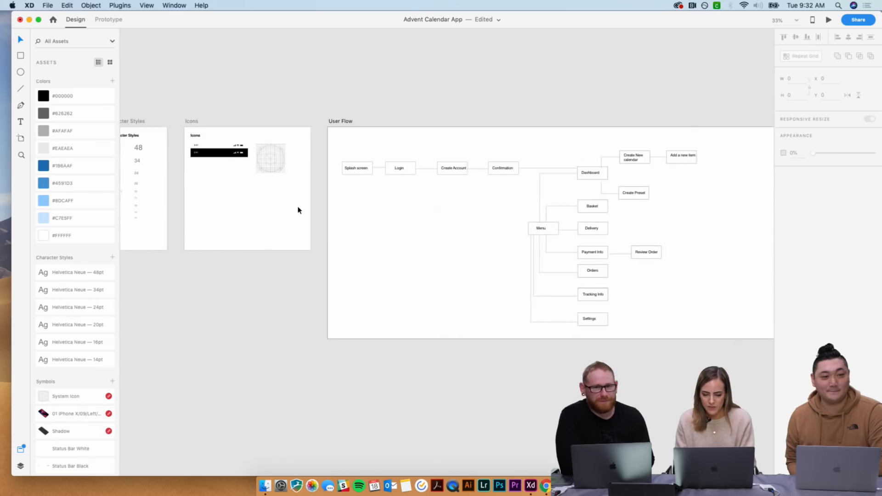
{"action": "scroll", "coordinate": [294, 205], "scroll_direction": "up", "scroll_amount": 3}
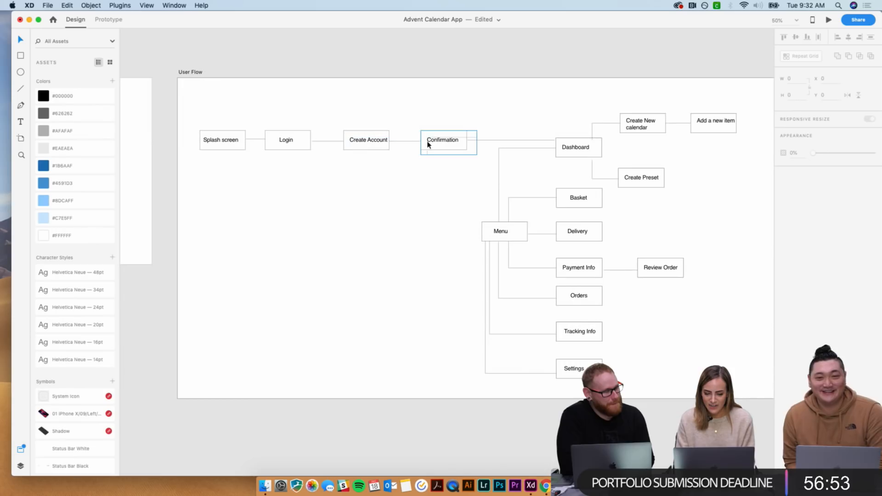
{"action": "scroll", "coordinate": [449, 141], "scroll_direction": "right", "scroll_amount": 5}
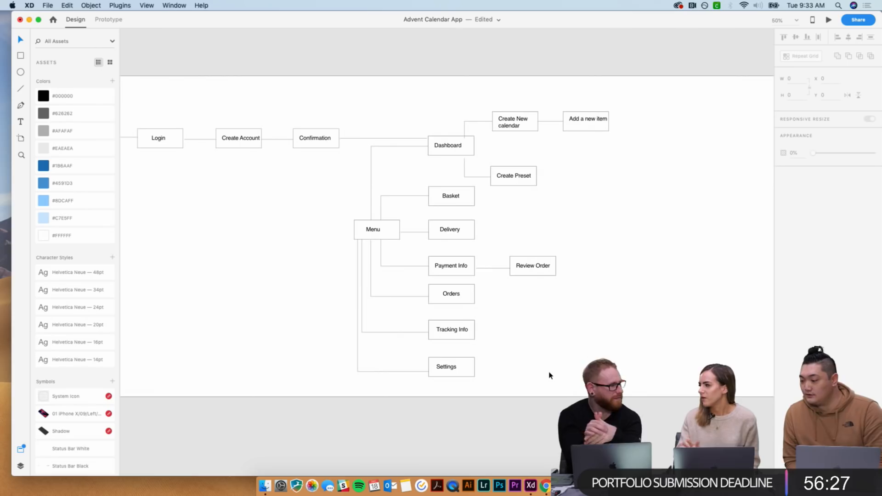
- Add an iPhone X/XS artboard and place it below the User Flow artboard, near its left edge
{"action": "key", "text": "super+minus"}
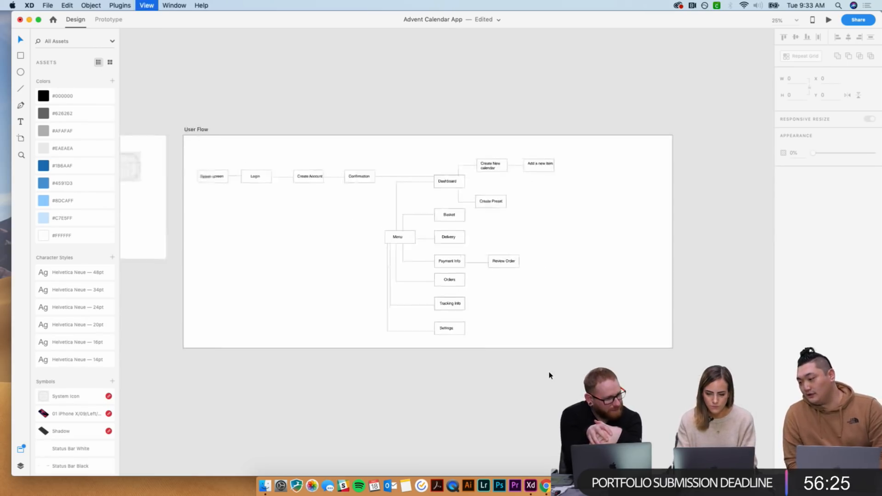
{"action": "key", "text": "super+minus"}
{"action": "scroll", "coordinate": [323, 261], "scroll_direction": "left", "scroll_amount": 3}
{"action": "scroll", "coordinate": [322, 261], "scroll_direction": "down", "scroll_amount": 3}
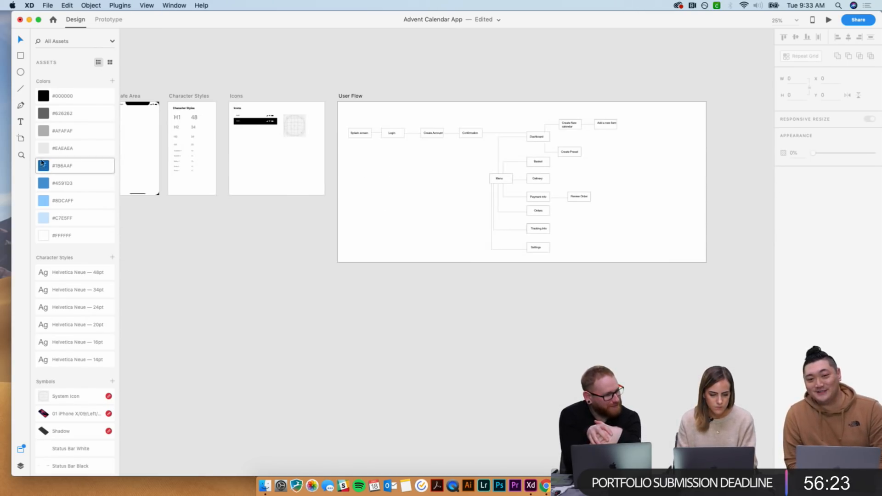
{"action": "left_click", "coordinate": [21, 139]}
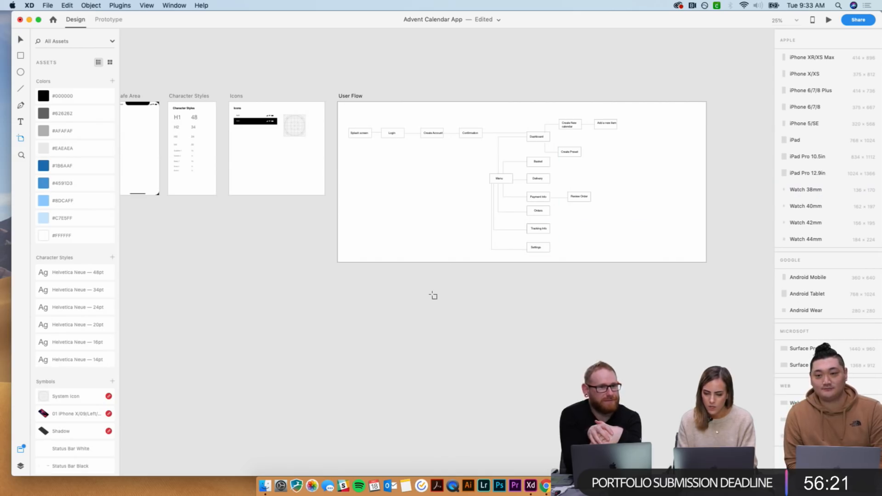
{"action": "left_click", "coordinate": [820, 74]}
{"action": "left_click_drag", "start_coordinate": [721, 96], "coordinate": [346, 281]}
{"action": "left_click", "coordinate": [283, 309]}
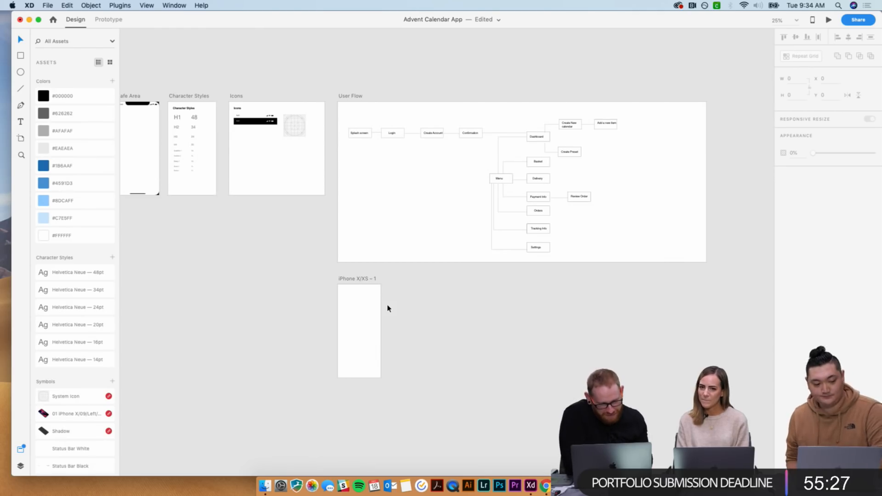
{"action": "scroll", "coordinate": [387, 308], "scroll_direction": "up", "scroll_amount": 3}
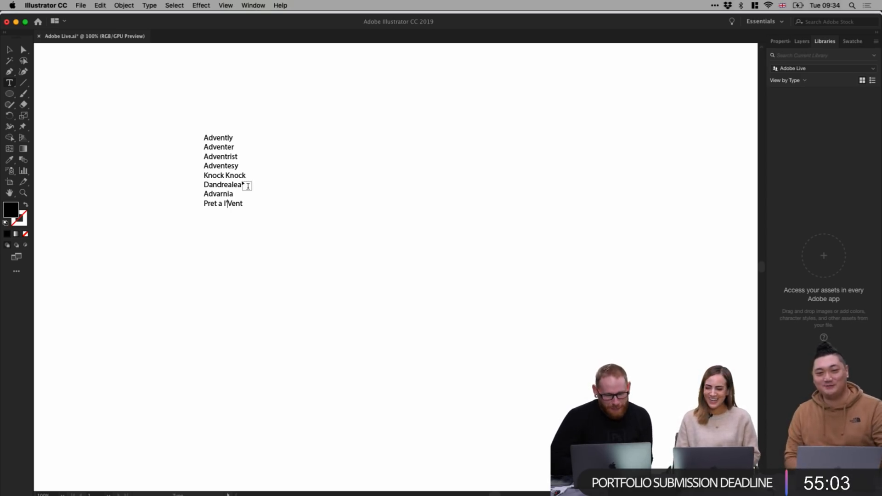
- In Illustrator, delete the entry between Knock Knock and Advarnia from the app name list, including its empty line
{"action": "left_click_drag", "start_coordinate": [242, 185], "coordinate": [203, 187]}
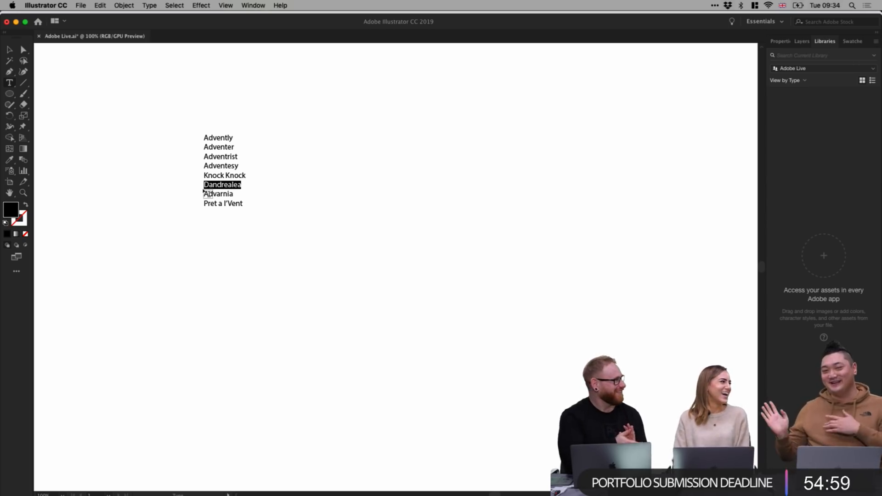
{"action": "key", "text": "BackSpace"}
{"action": "key", "text": "BackSpace"}
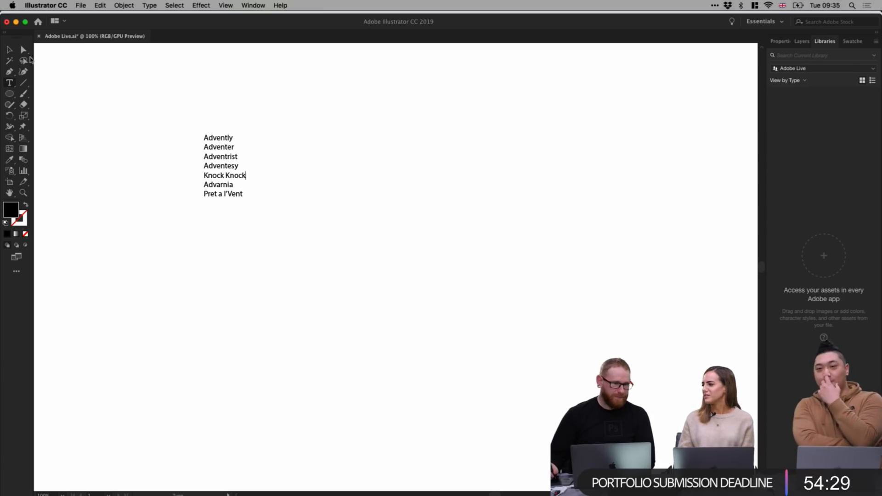
- Create a separate point-text list to the right of the app names with the lines "Doors", "Knock", "Candy cane" and "Stocking"
{"action": "left_click", "coordinate": [9, 50]}
{"action": "left_click", "coordinate": [9, 83]}
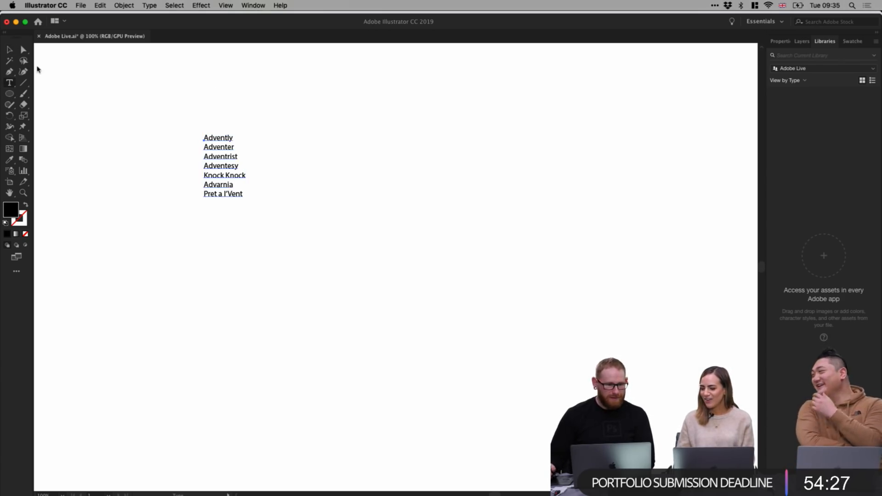
{"action": "left_click", "coordinate": [350, 104]}
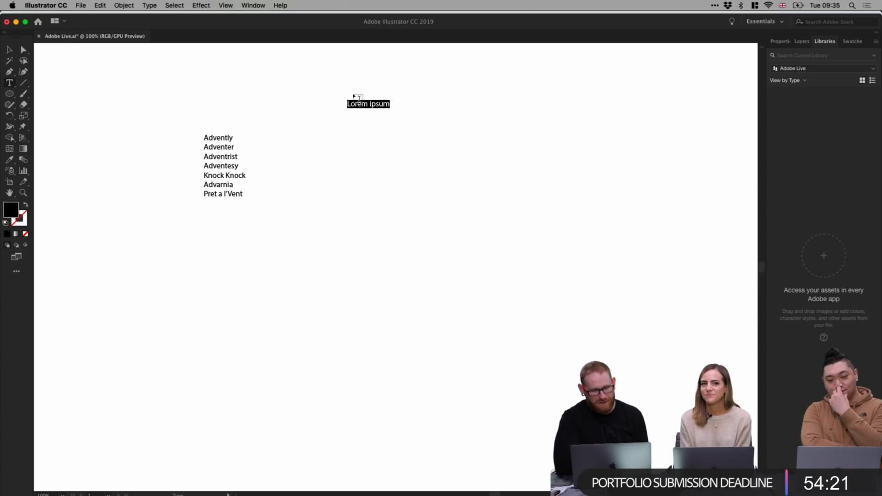
{"action": "type", "text": "Doors"}
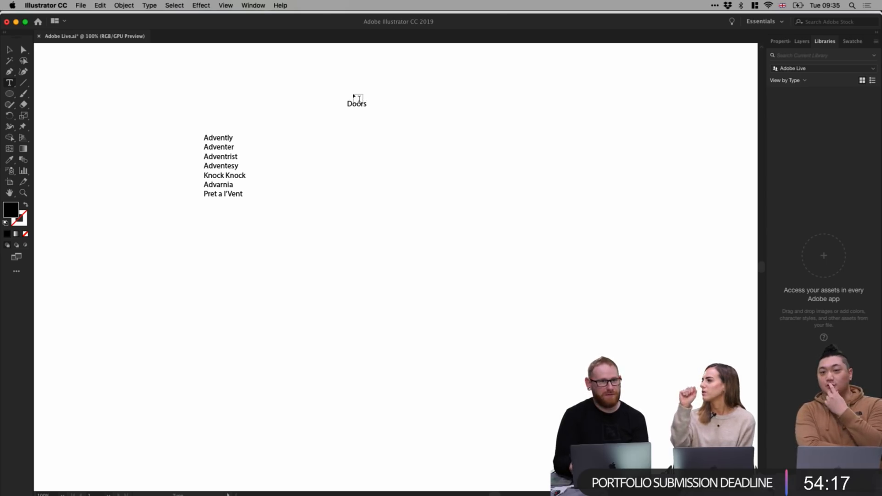
{"action": "key", "text": "Return"}
{"action": "type", "text": "Knock"}
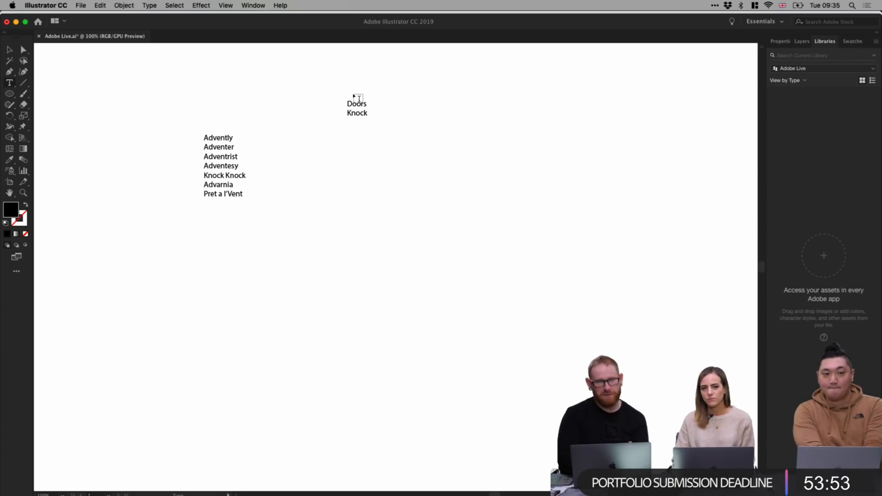
{"action": "type", "text": "Candy cane"}
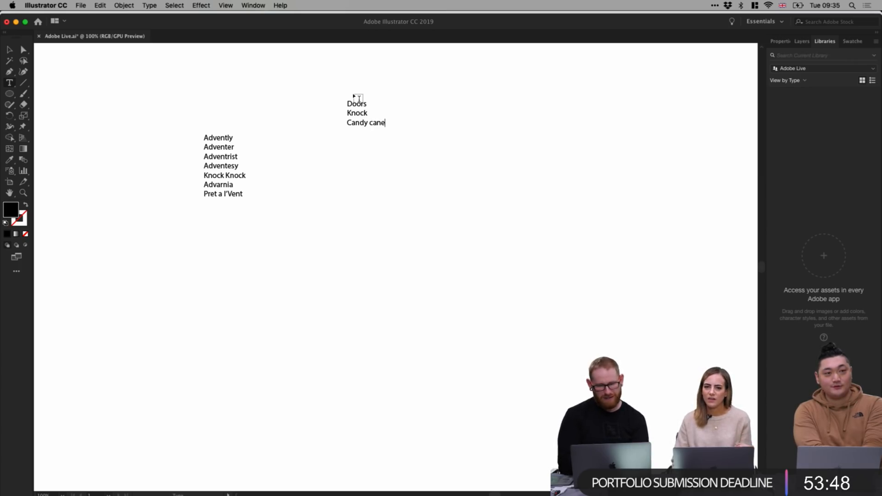
{"action": "key", "text": "Return"}
{"action": "type", "text": "Stocking"}
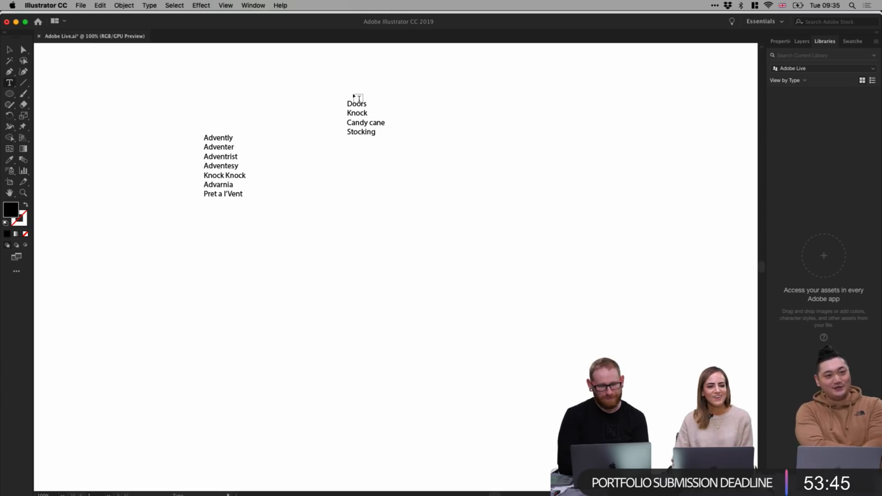
{"action": "key", "text": "Return"}
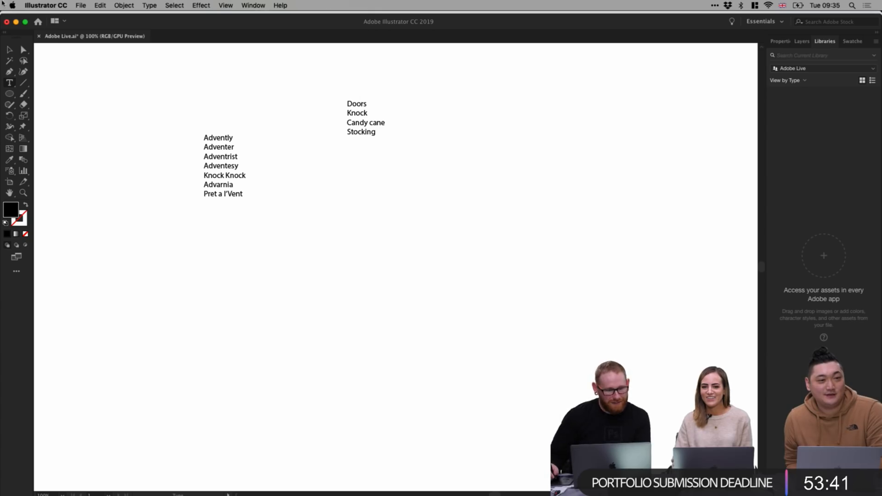
- Move the app name list to the canvas's upper-left corner and shift the keyword list left towards it
{"action": "left_click", "coordinate": [9, 49]}
{"action": "left_click_drag", "start_coordinate": [214, 175], "coordinate": [63, 100]}
{"action": "left_click_drag", "start_coordinate": [347, 124], "coordinate": [215, 130]}
- Append the lines "Gingerbread man", "Wreath" and "Snowflakes" below "Stocking" in the keyword list
{"action": "key", "text": "t"}
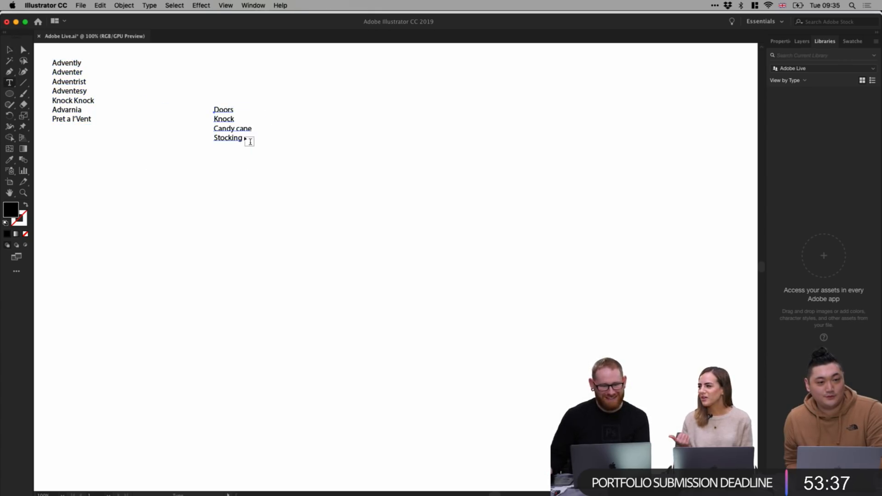
{"action": "left_click", "coordinate": [243, 138]}
{"action": "key", "text": "Return"}
{"action": "type", "text": "Gingerbread"}
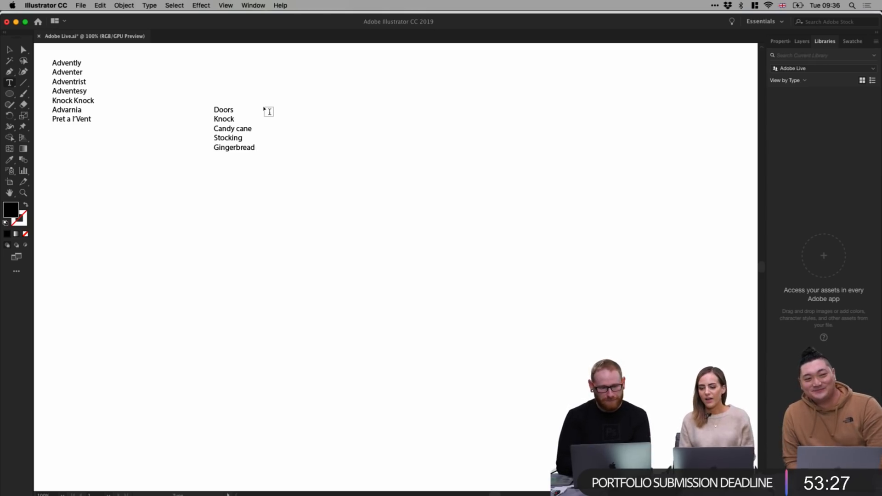
{"action": "type", "text": "man"}
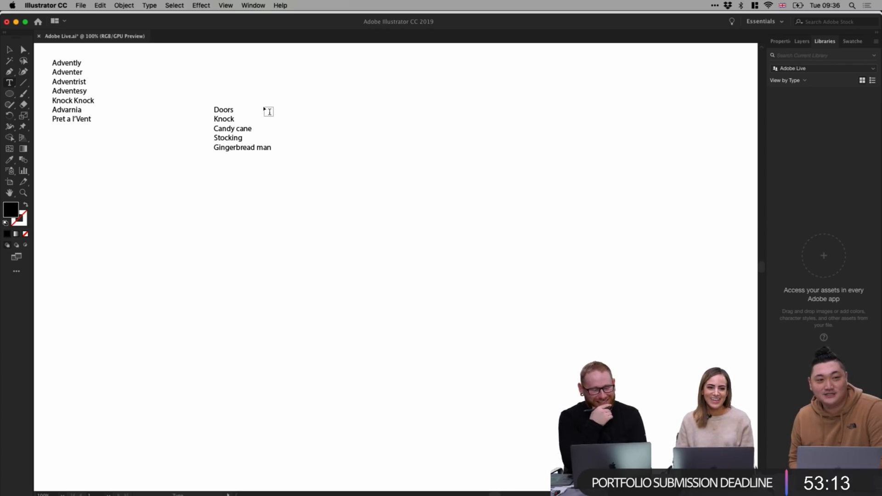
{"action": "type", "text": "Wreath "}
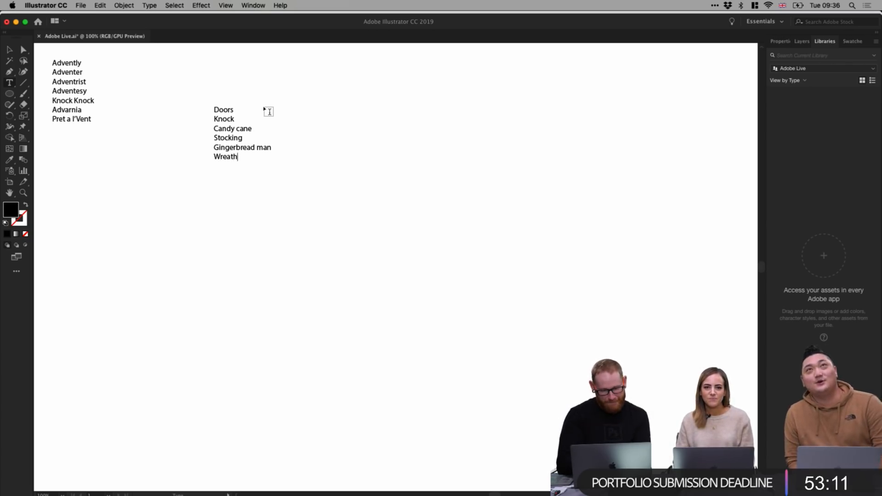
{"action": "type", "text": "Sn"}
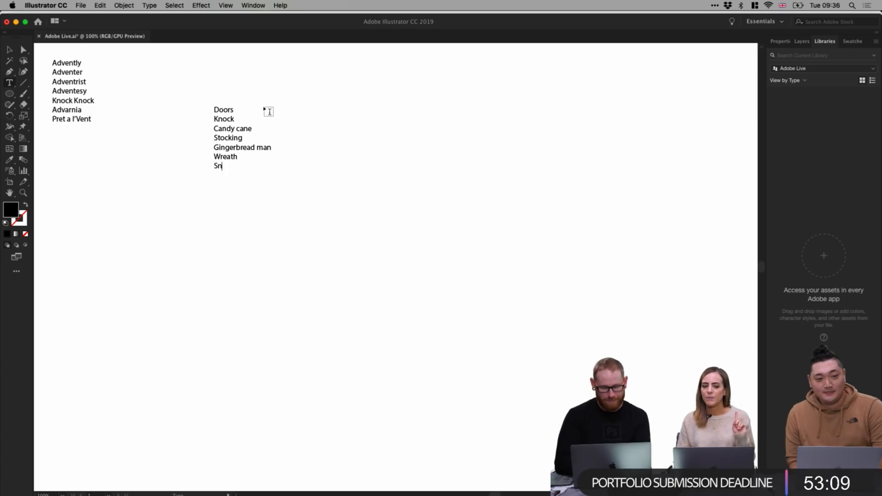
{"action": "type", "text": "owflakes"}
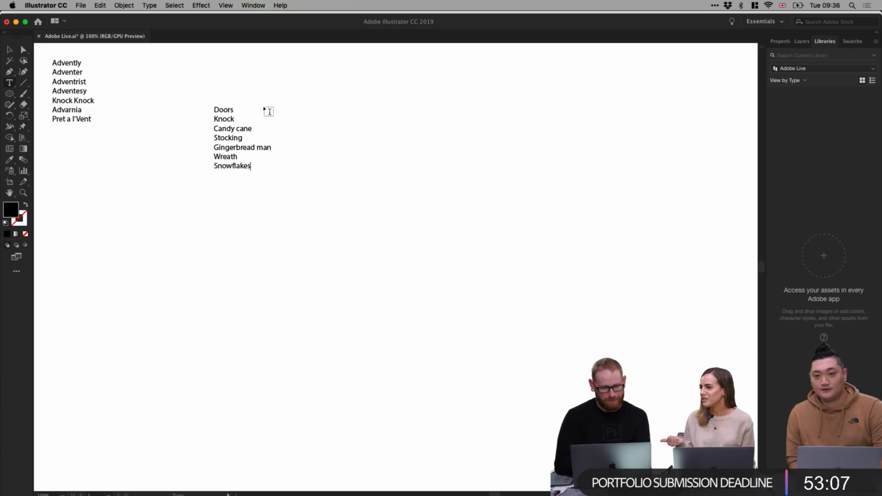
{"action": "key", "text": "Return"}
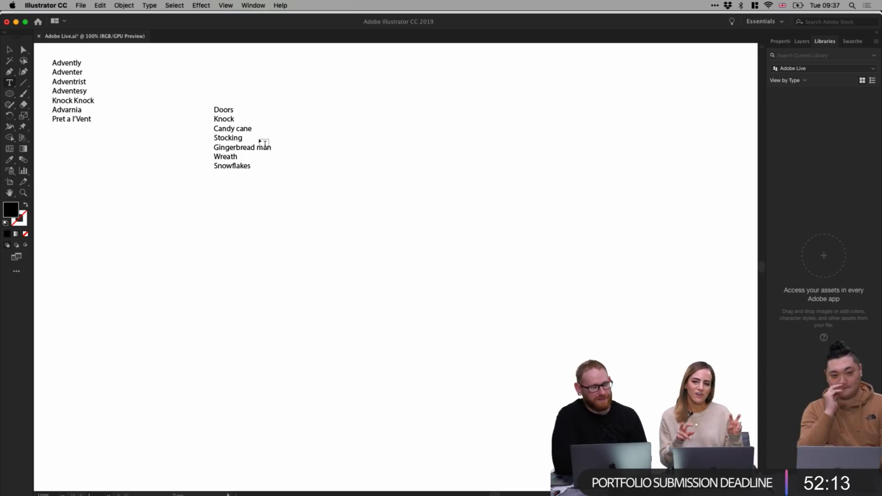
- Extend the "Doors" entry in the keyword list to "Doors (half open)"
{"action": "left_click", "coordinate": [232, 107]}
{"action": "type", "text": "(hald open)"}
{"action": "left_click", "coordinate": [253, 108]}
{"action": "key", "text": "BackSpace"}
{"action": "type", "text": "f"}
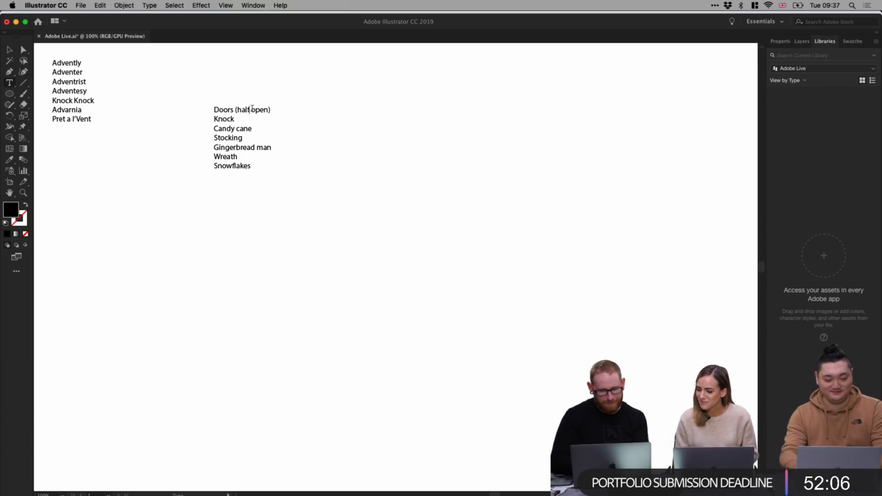
- Append the line "Presents/Gifts" below "Snowflakes" in the keyword list
{"action": "left_click", "coordinate": [249, 166]}
{"action": "key", "text": "Return"}
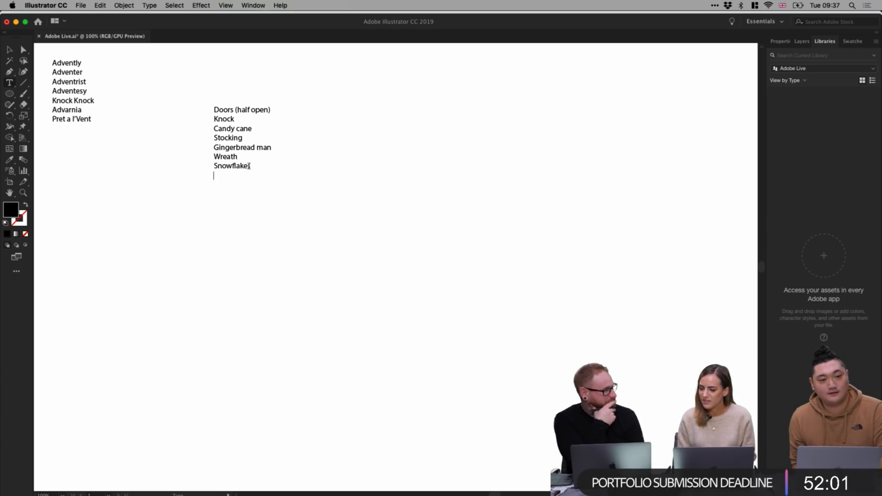
{"action": "type", "text": "Presen"}
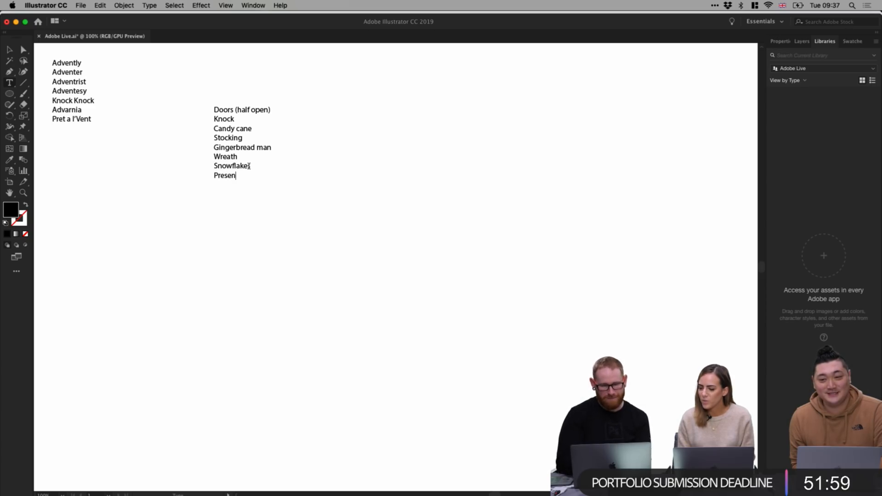
{"action": "type", "text": "ts/Gifts"}
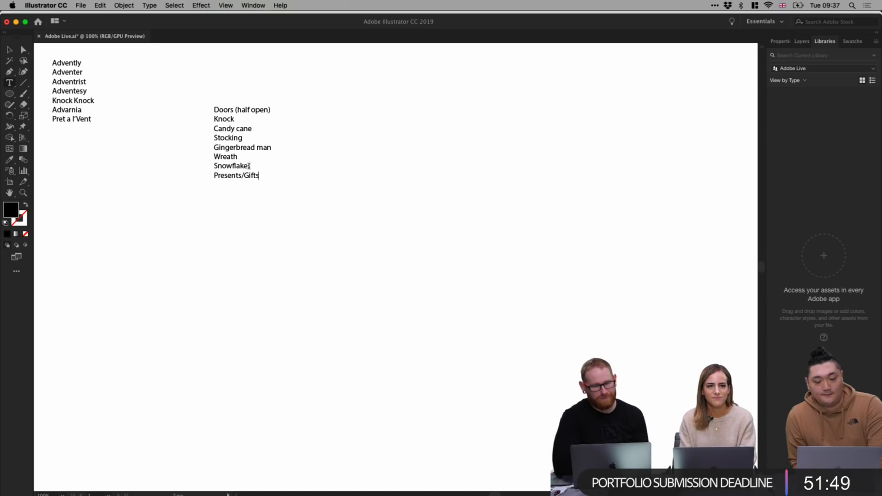
- Change the "Knock" entry in the keyword list to "Knocker/Door knob"
{"action": "left_click", "coordinate": [235, 119]}
{"action": "type", "text": "er/Door ko"}
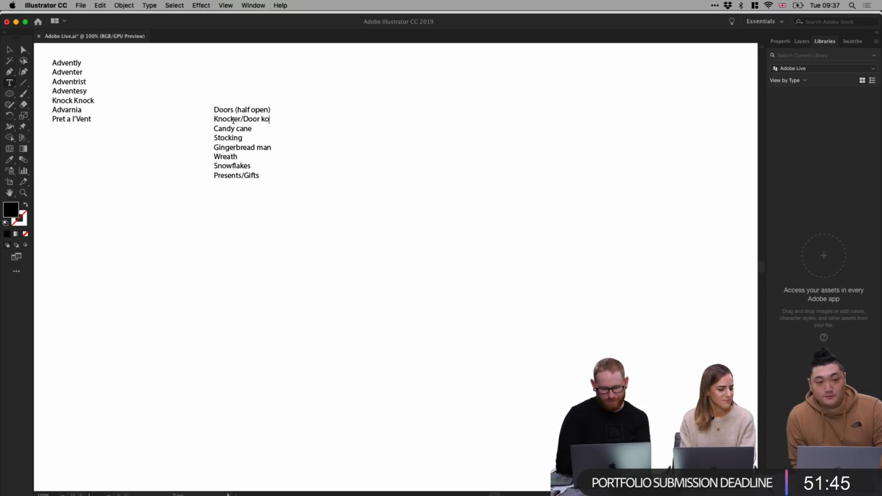
{"action": "key", "text": "BackSpace"}
{"action": "type", "text": "nob"}
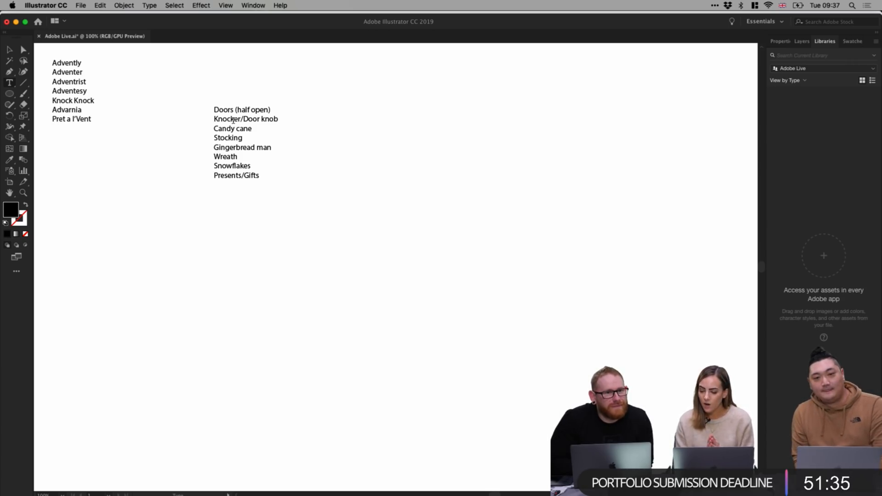
- Move the keyword list up and left so it sits close beside the app name list
{"action": "left_click", "coordinate": [9, 49]}
{"action": "left_click", "coordinate": [222, 130]}
{"action": "left_click_drag", "start_coordinate": [220, 118], "coordinate": [139, 78]}
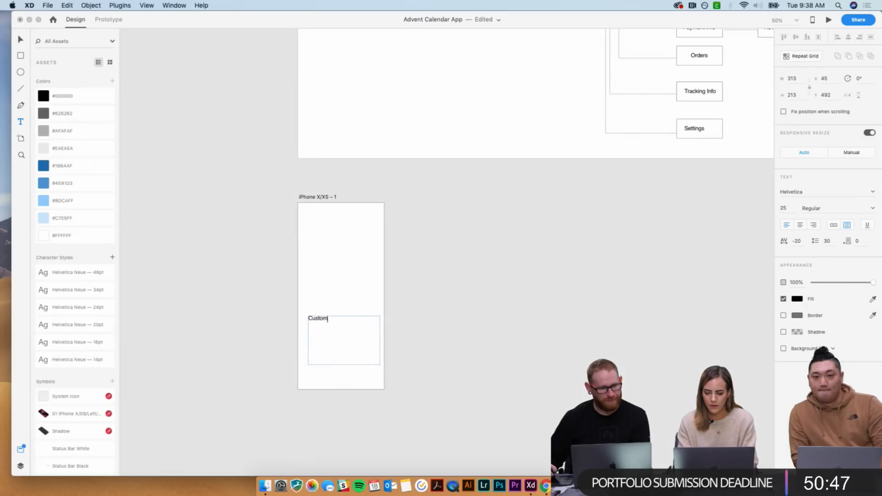
- In Adobe XD, complete the text on the iPhone X/XS artboard to read "Customize your own advent calendar."
{"action": "type", "text": "your"}
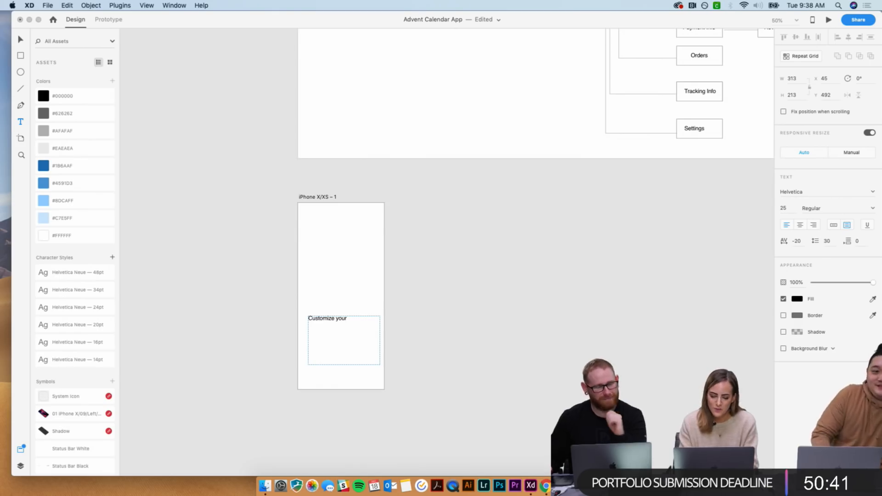
{"action": "type", "text": " own"}
{"action": "type", "text": "advent calendar."}
{"action": "key", "text": "Escape"}
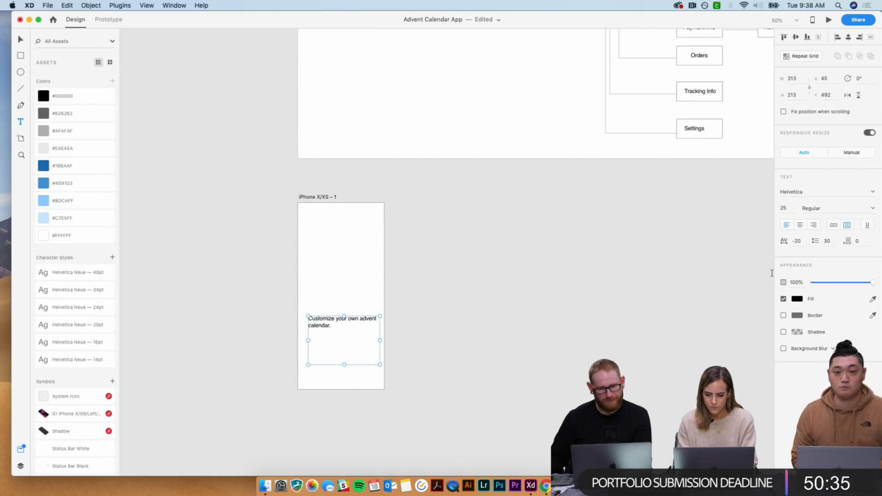
- Center-align the caption text and narrow its text box to about 242 wide so it wraps after "own"
{"action": "left_click", "coordinate": [799, 225]}
{"action": "left_click_drag", "start_coordinate": [380, 342], "coordinate": [362, 340]}
{"action": "triple_click", "coordinate": [346, 325]}
{"action": "key", "text": "Escape"}
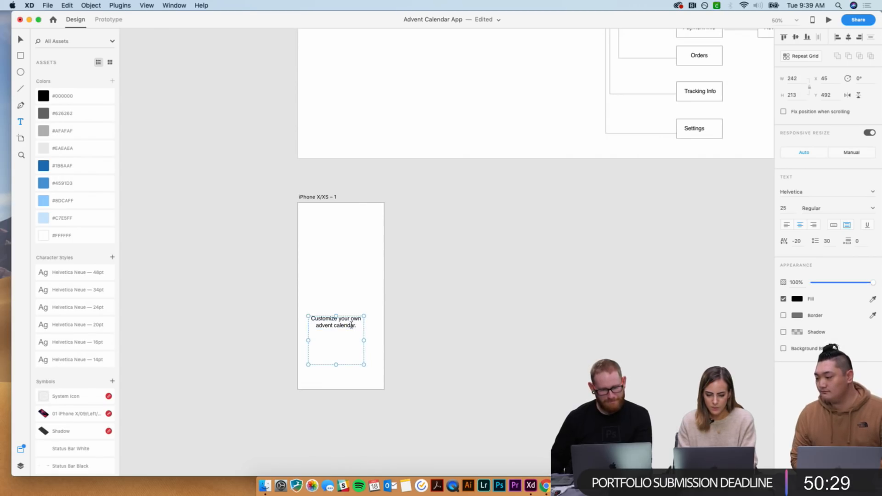
{"action": "left_click", "coordinate": [355, 310]}
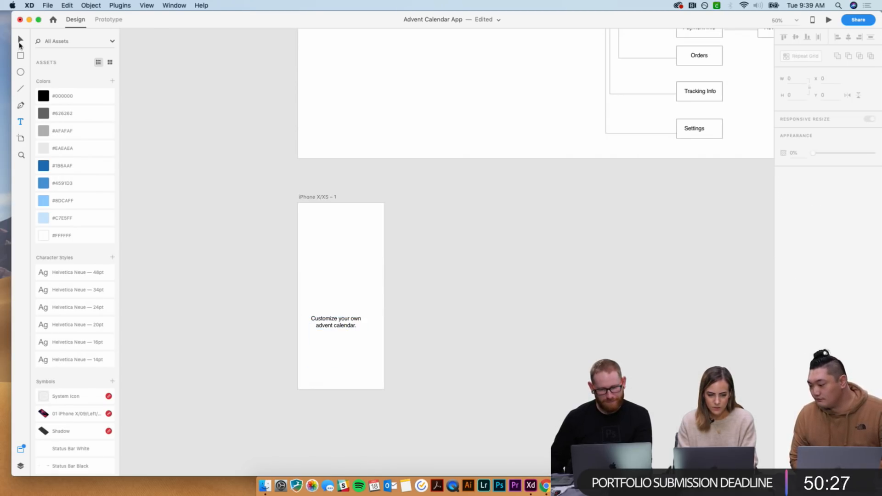
- Move the caption down the iPhone artboard to about X 67, Y 560 and apply the Helvetica Neue 20pt character style
{"action": "left_click", "coordinate": [21, 40]}
{"action": "left_click_drag", "start_coordinate": [335, 322], "coordinate": [352, 337]}
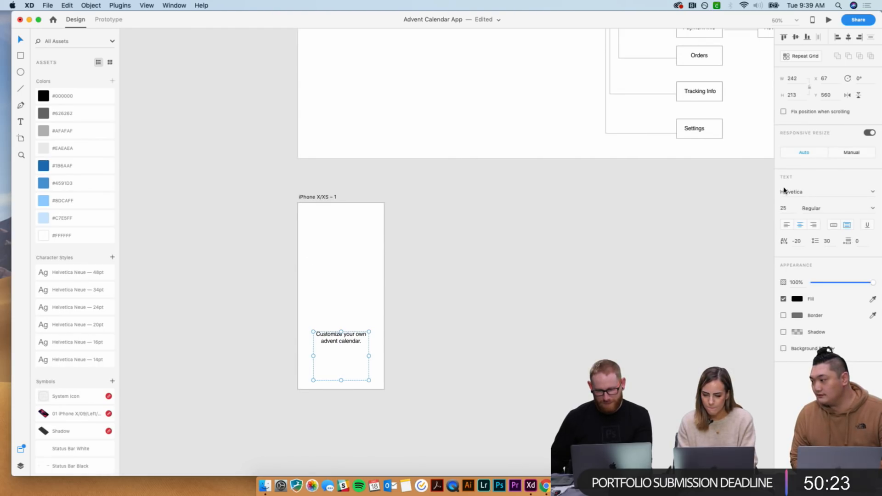
{"action": "scroll", "coordinate": [475, 209], "scroll_direction": "left", "scroll_amount": 4}
{"action": "scroll", "coordinate": [474, 209], "scroll_direction": "up", "scroll_amount": 2}
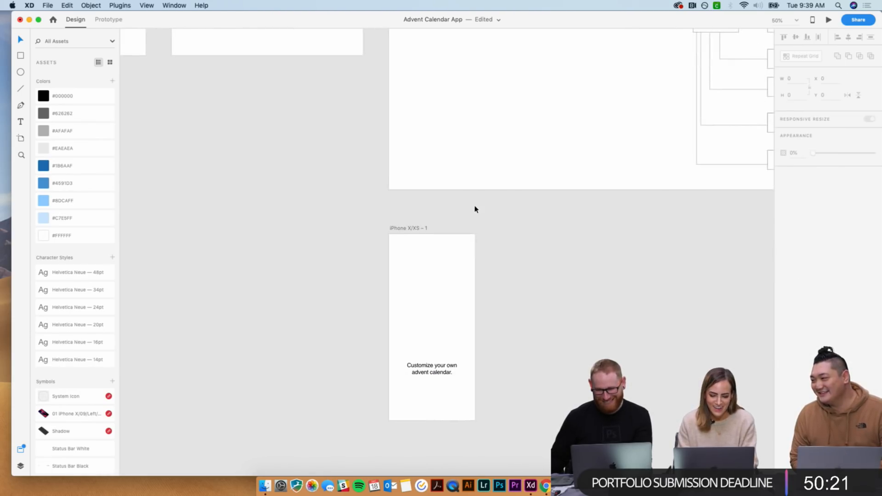
{"action": "left_click", "coordinate": [68, 341]}
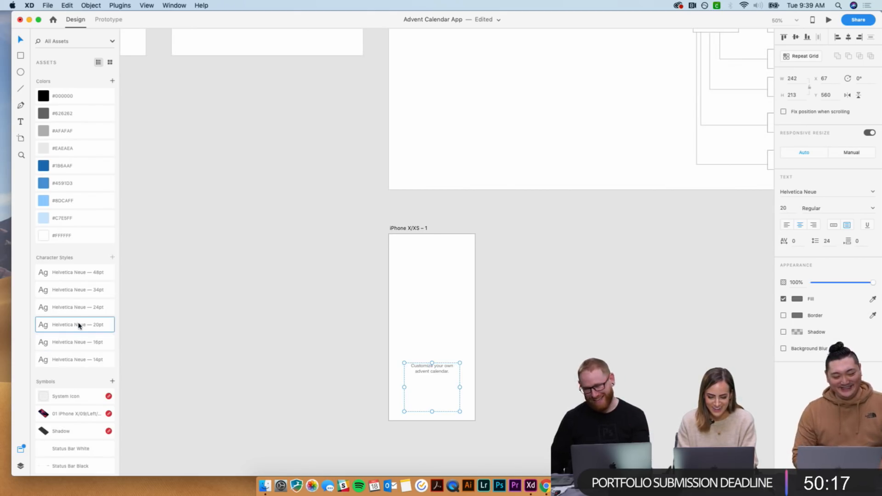
- Shorten the caption's text box to about 93 high
{"action": "left_click", "coordinate": [379, 379]}
{"action": "left_click", "coordinate": [430, 376]}
{"action": "left_click_drag", "start_coordinate": [432, 411], "coordinate": [432, 384]}
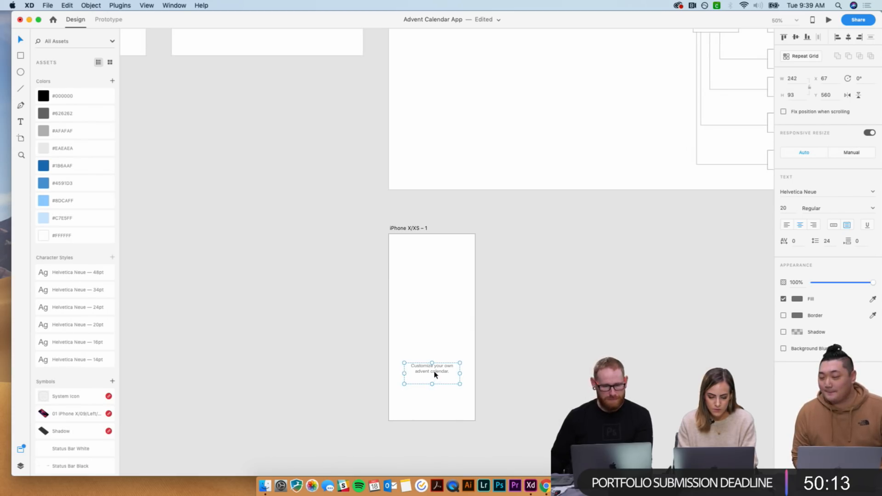
{"action": "left_click", "coordinate": [386, 404]}
- Draw a square about 131 × 131 on the Icons artboard, below the icon grid and aligned with its left edge
{"action": "scroll", "coordinate": [386, 405], "scroll_direction": "right", "scroll_amount": 3}
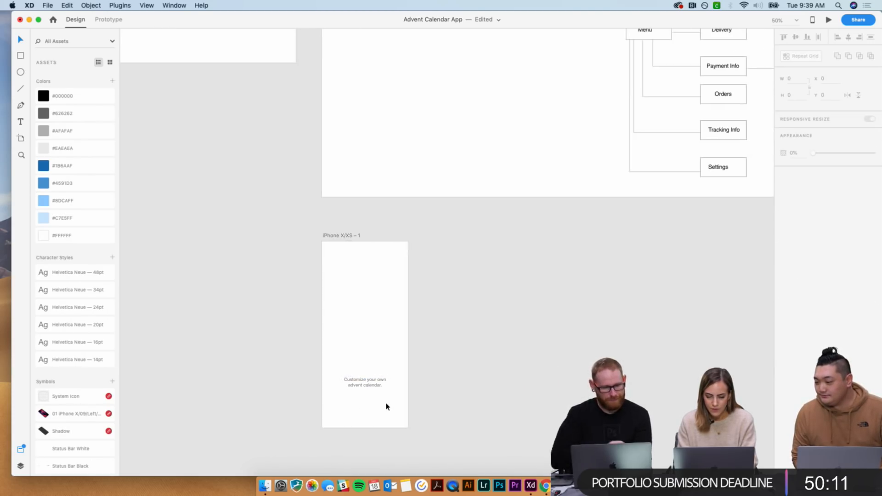
{"action": "scroll", "coordinate": [386, 406], "scroll_direction": "up", "scroll_amount": 5}
{"action": "scroll", "coordinate": [385, 406], "scroll_direction": "left", "scroll_amount": 5}
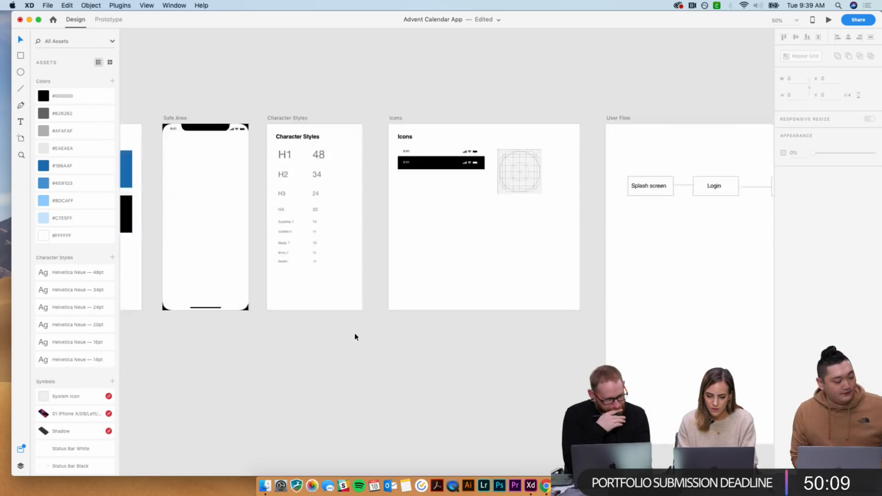
{"action": "scroll", "coordinate": [355, 337], "scroll_direction": "down", "scroll_amount": 5}
{"action": "scroll", "coordinate": [357, 337], "scroll_direction": "right", "scroll_amount": 4}
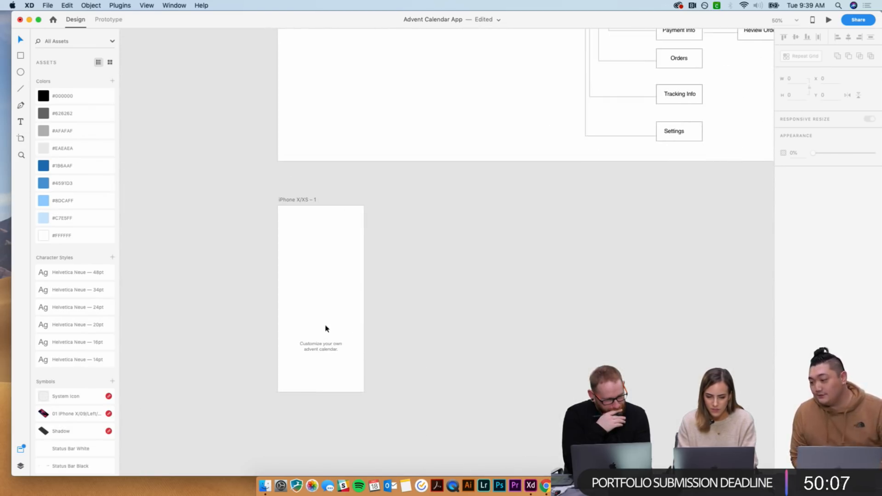
{"action": "left_click", "coordinate": [21, 55]}
{"action": "scroll", "coordinate": [205, 199], "scroll_direction": "up", "scroll_amount": 1}
{"action": "scroll", "coordinate": [205, 198], "scroll_direction": "left", "scroll_amount": 1}
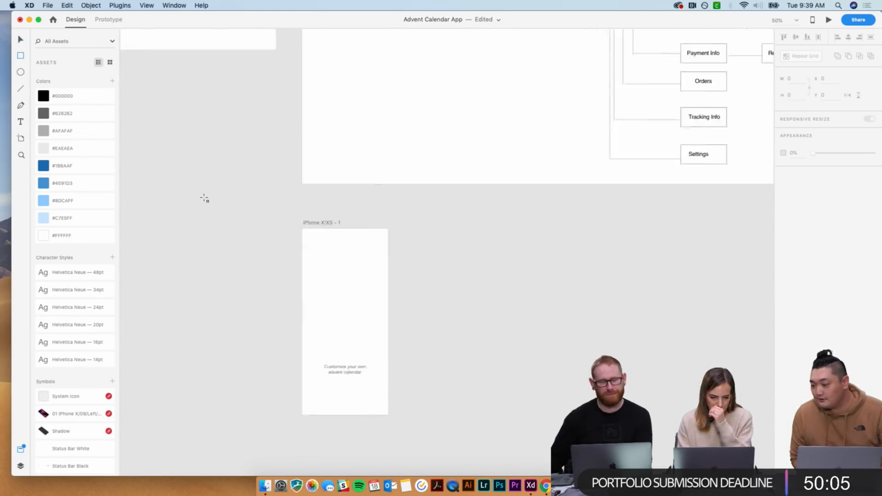
{"action": "scroll", "coordinate": [204, 198], "scroll_direction": "up", "scroll_amount": 5}
{"action": "scroll", "coordinate": [204, 199], "scroll_direction": "left", "scroll_amount": 5}
{"action": "scroll", "coordinate": [544, 261], "scroll_direction": "up", "scroll_amount": 1}
{"action": "scroll", "coordinate": [545, 261], "scroll_direction": "right", "scroll_amount": 1}
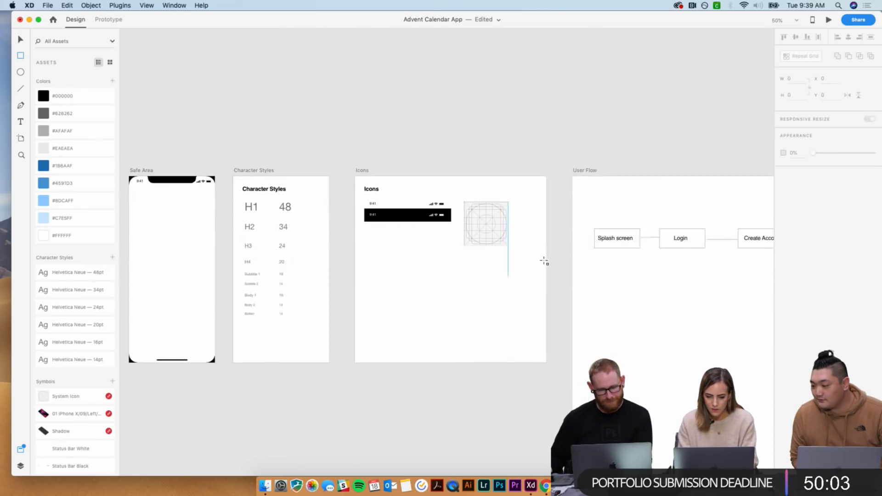
{"action": "scroll", "coordinate": [545, 261], "scroll_direction": "up", "scroll_amount": 6}
{"action": "scroll", "coordinate": [382, 230], "scroll_direction": "down", "scroll_amount": 2}
{"action": "scroll", "coordinate": [382, 230], "scroll_direction": "right", "scroll_amount": 2}
{"action": "mouse_move", "coordinate": [376, 233]}
{"action": "left_mouse_down"}
{"action": "mouse_move", "coordinate": [459, 345]}
{"action": "mouse_move", "coordinate": [494, 353]}
{"action": "left_mouse_up"}
{"action": "key", "text": "Escape"}
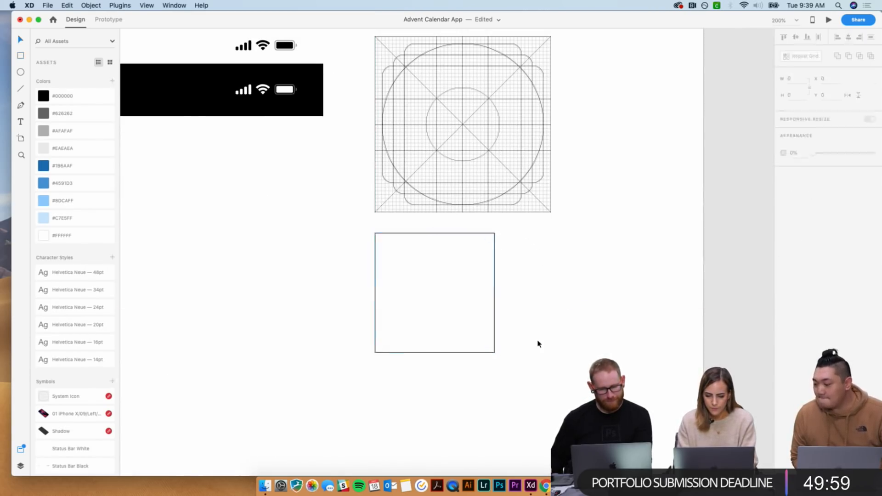
- Draw two diagonal lines between the square's opposite corners with the Pen tool to form an image placeholder
{"action": "key", "text": "p"}
{"action": "left_click", "coordinate": [375, 233]}
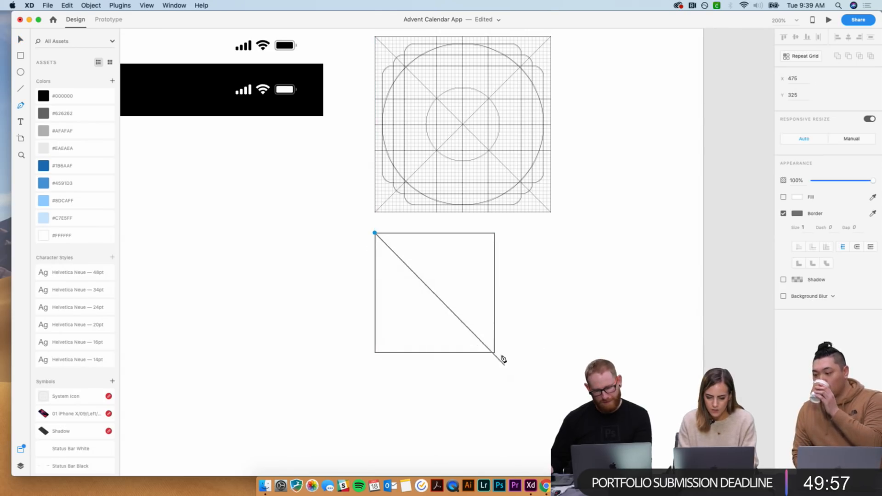
{"action": "left_click", "coordinate": [494, 353]}
{"action": "key", "text": "Escape"}
{"action": "key", "text": "p"}
{"action": "left_click", "coordinate": [494, 233]}
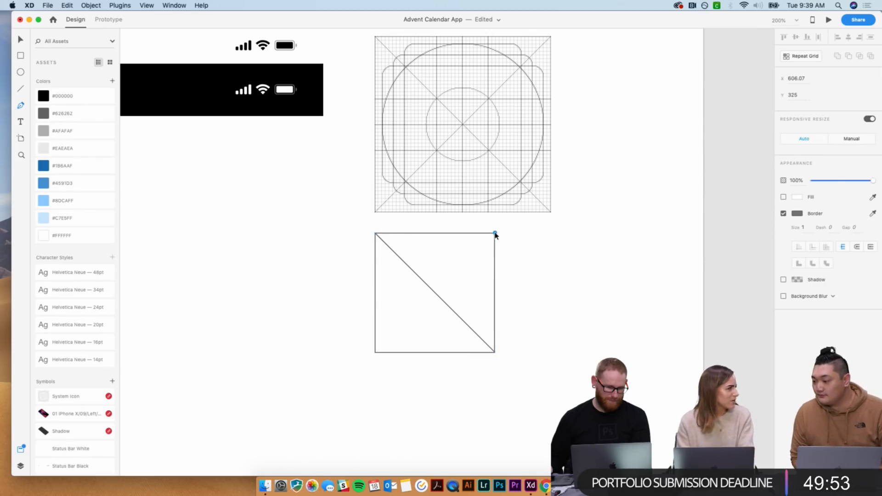
{"action": "left_click", "coordinate": [376, 352]}
{"action": "key", "text": "Escape"}
- Copy the crossed square onto the iPhone artboard above the caption and enlarge it to about 232 × 232 at X 71, Y 229
{"action": "left_click_drag", "start_coordinate": [347, 392], "coordinate": [485, 288]}
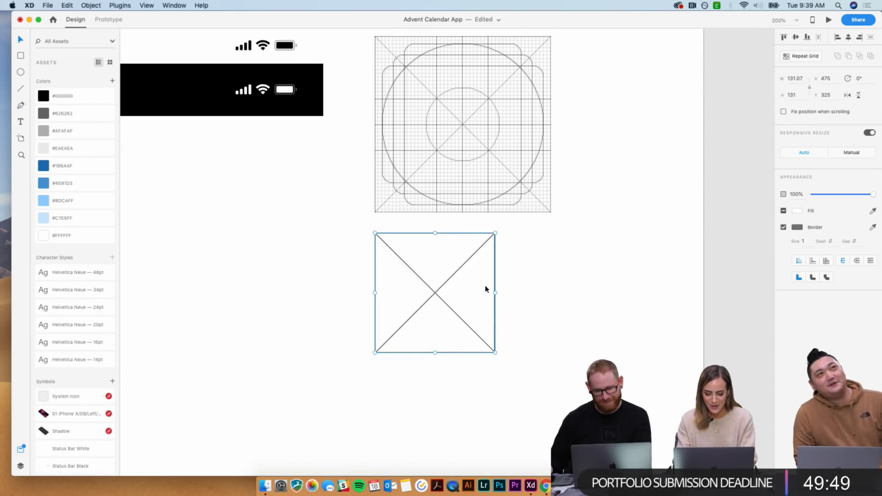
{"action": "scroll", "coordinate": [486, 288], "scroll_direction": "down", "scroll_amount": 5}
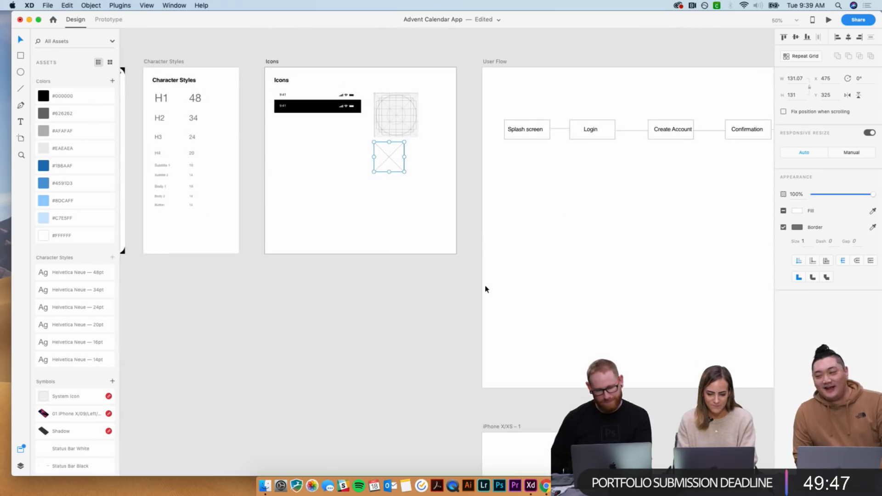
{"action": "scroll", "coordinate": [485, 288], "scroll_direction": "down", "scroll_amount": 5}
{"action": "scroll", "coordinate": [485, 288], "scroll_direction": "up", "scroll_amount": 10}
{"action": "left_click", "coordinate": [486, 289]}
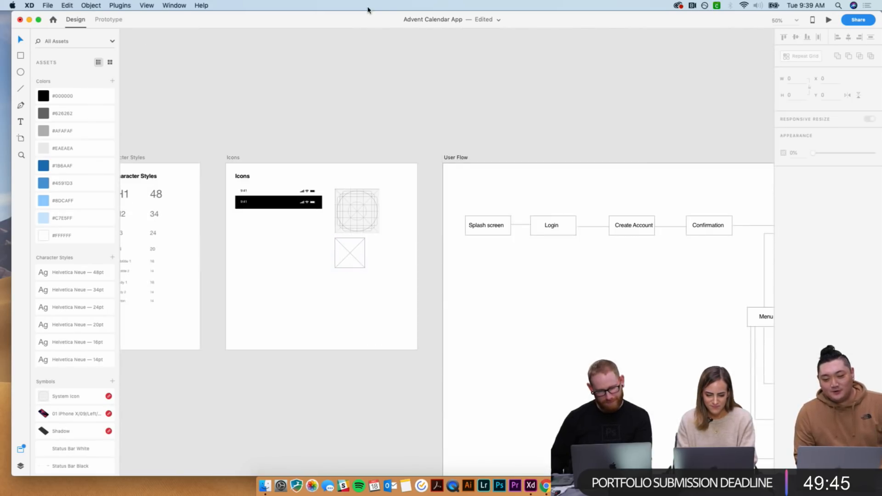
{"action": "scroll", "coordinate": [549, 258], "scroll_direction": "down", "scroll_amount": 10}
{"action": "left_click", "coordinate": [462, 285]}
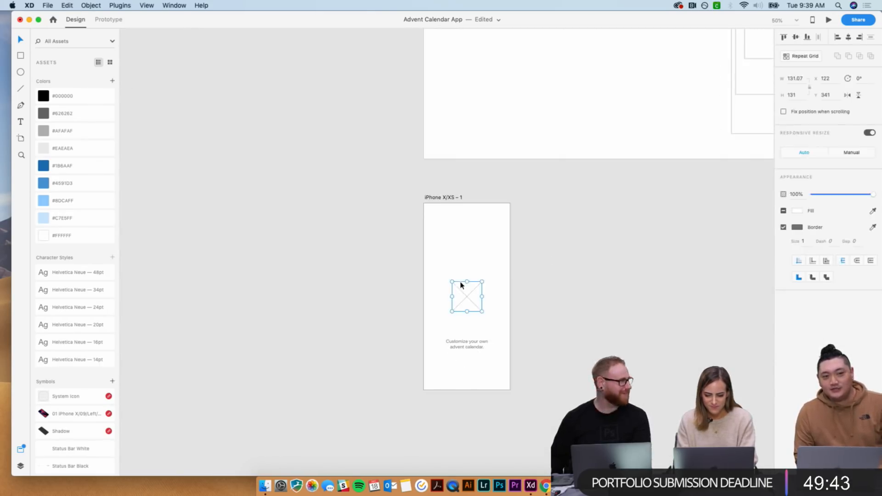
{"action": "mouse_move", "coordinate": [470, 293]}
{"action": "left_mouse_down"}
{"action": "mouse_move", "coordinate": [458, 255]}
{"action": "mouse_move", "coordinate": [494, 294]}
{"action": "mouse_move", "coordinate": [475, 286]}
{"action": "left_mouse_up"}
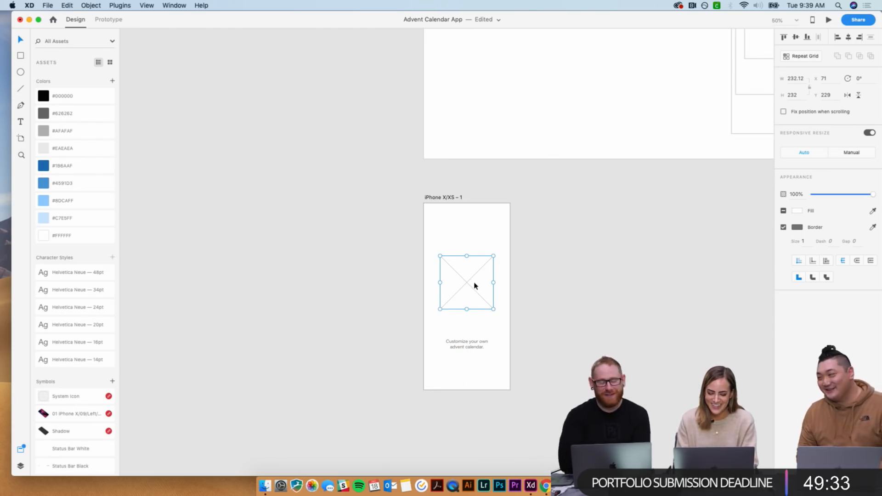
- Delete the small crossed square from the Icons artboard
{"action": "scroll", "coordinate": [475, 286], "scroll_direction": "up", "scroll_amount": 5}
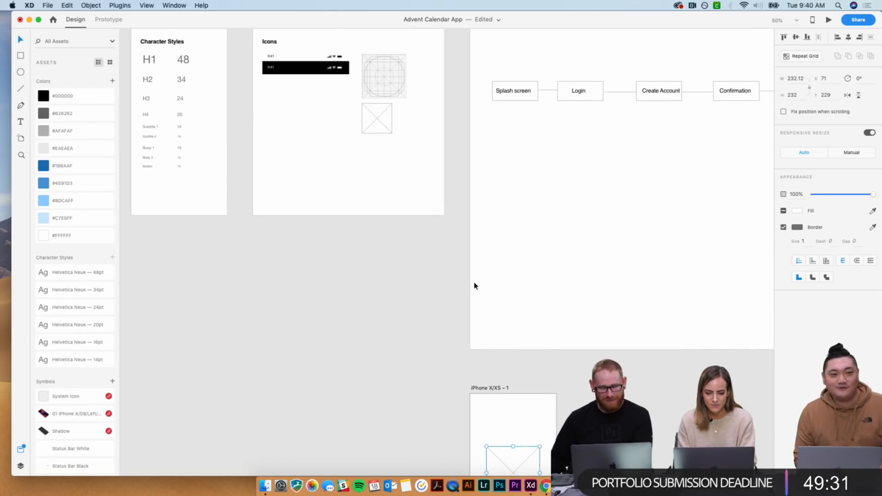
{"action": "left_click", "coordinate": [376, 124]}
{"action": "key", "text": "Delete"}
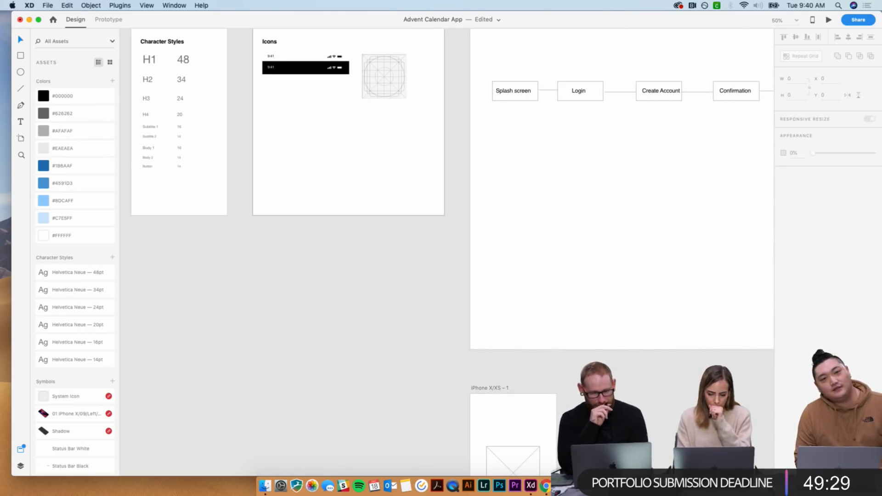
- Copy the enlarged crossed square to the Icons artboard and place it below the icon grid at about X 475, Y 374
{"action": "scroll", "coordinate": [510, 412], "scroll_direction": "down", "scroll_amount": 3}
{"action": "left_click", "coordinate": [510, 412]}
{"action": "scroll", "coordinate": [385, 206], "scroll_direction": "up", "scroll_amount": 5}
{"action": "scroll", "coordinate": [385, 207], "scroll_direction": "left", "scroll_amount": 2}
{"action": "scroll", "coordinate": [384, 206], "scroll_direction": "up", "scroll_amount": 2}
{"action": "scroll", "coordinate": [385, 206], "scroll_direction": "left", "scroll_amount": 1}
{"action": "key", "text": "super+v"}
{"action": "left_click_drag", "start_coordinate": [335, 192], "coordinate": [428, 226]}
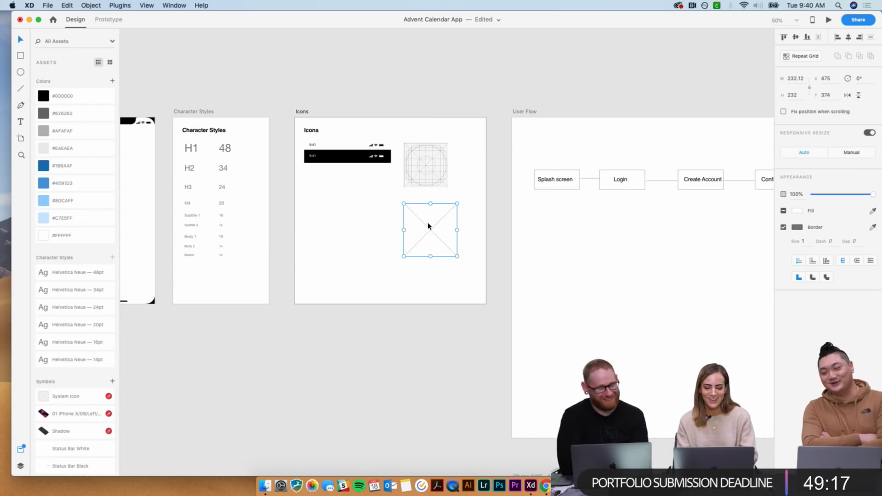
- Turn the crossed square placeholder on the iPhone artboard into a symbol
{"action": "scroll", "coordinate": [428, 225], "scroll_direction": "down", "scroll_amount": 10}
{"action": "left_click", "coordinate": [455, 281]}
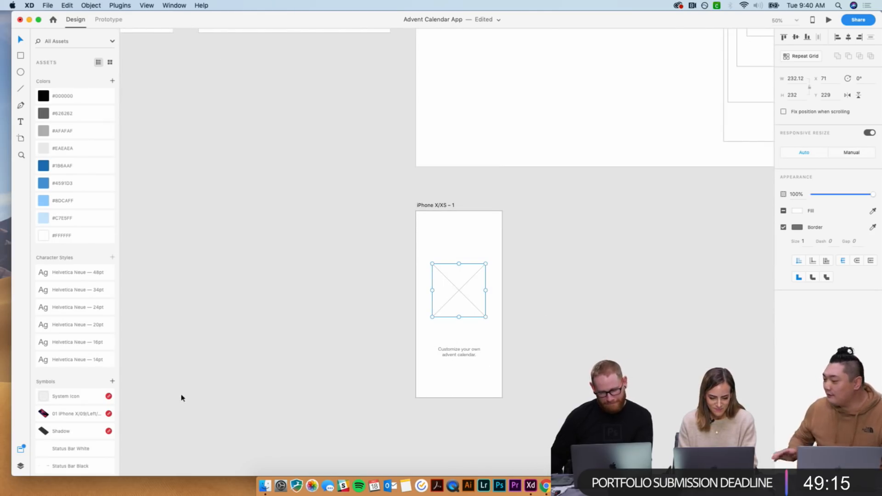
{"action": "left_click", "coordinate": [113, 381]}
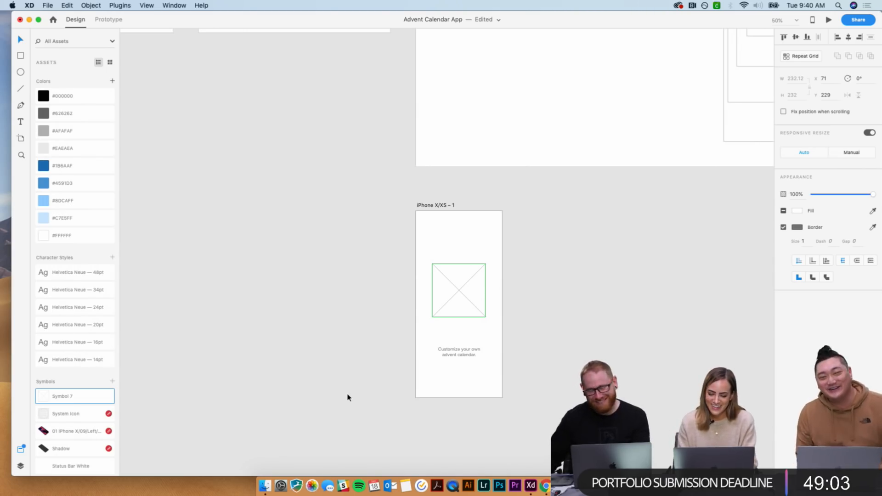
{"action": "left_click", "coordinate": [348, 397]}
{"action": "scroll", "coordinate": [348, 397], "scroll_direction": "right", "scroll_amount": 2}
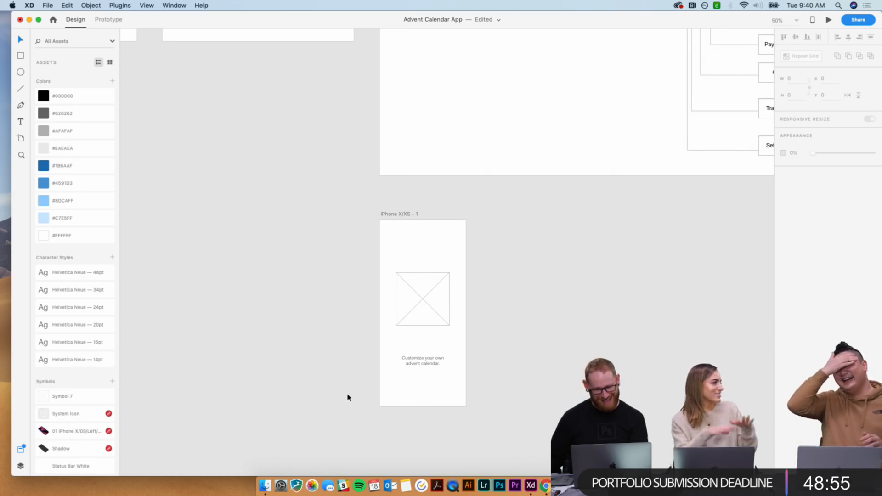
{"action": "scroll", "coordinate": [347, 398], "scroll_direction": "right", "scroll_amount": 3}
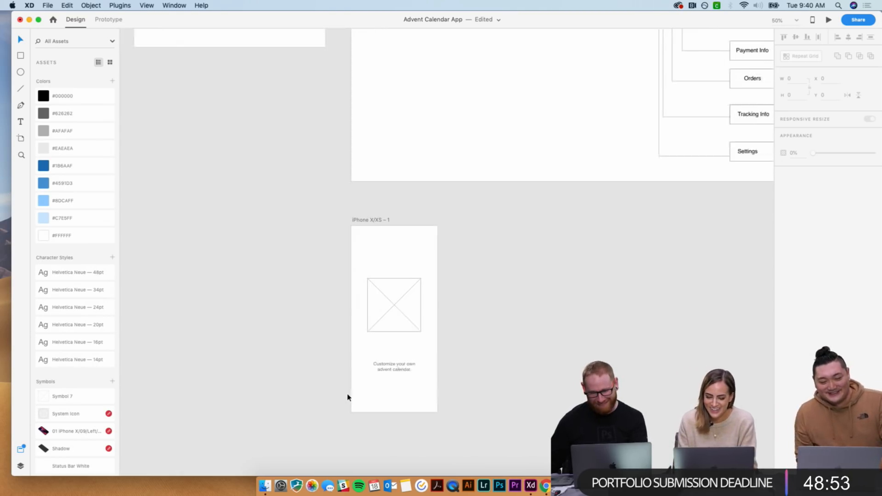
- Duplicate the iPhone X/XS – 1 artboard and delete the crossed square placeholder from the copy
{"action": "left_click", "coordinate": [352, 230]}
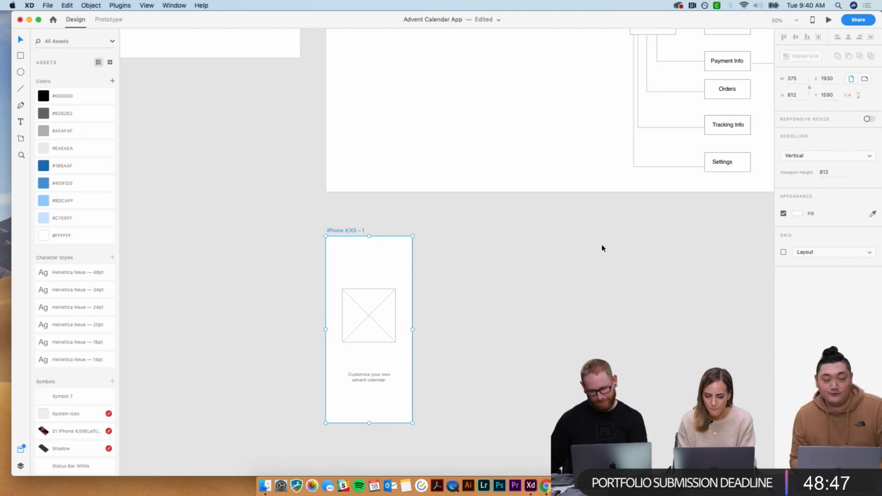
{"action": "key", "text": "super+d"}
{"action": "left_click", "coordinate": [499, 223]}
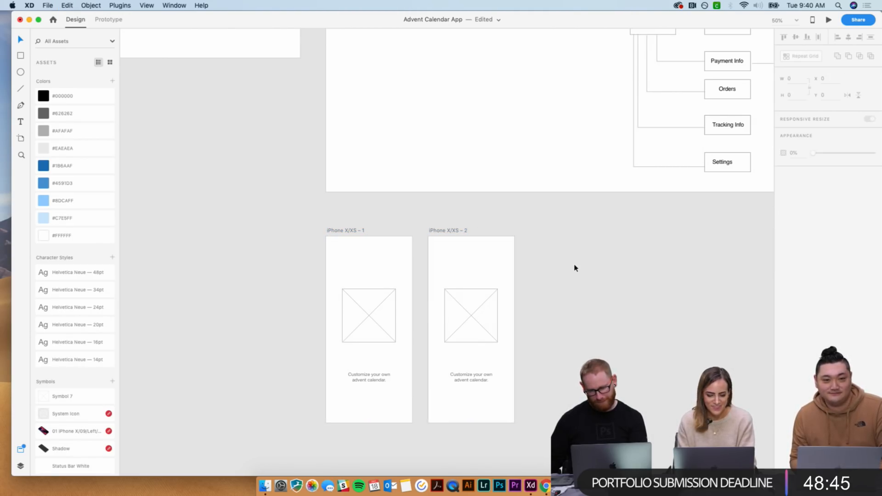
{"action": "scroll", "coordinate": [574, 268], "scroll_direction": "right", "scroll_amount": 2}
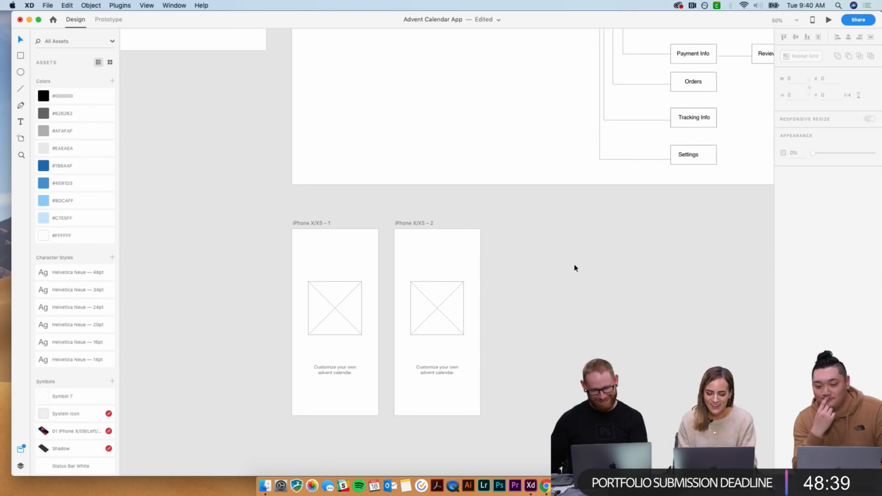
{"action": "scroll", "coordinate": [574, 268], "scroll_direction": "right", "scroll_amount": 5}
{"action": "left_click", "coordinate": [386, 305]}
{"action": "key", "text": "BackSpace"}
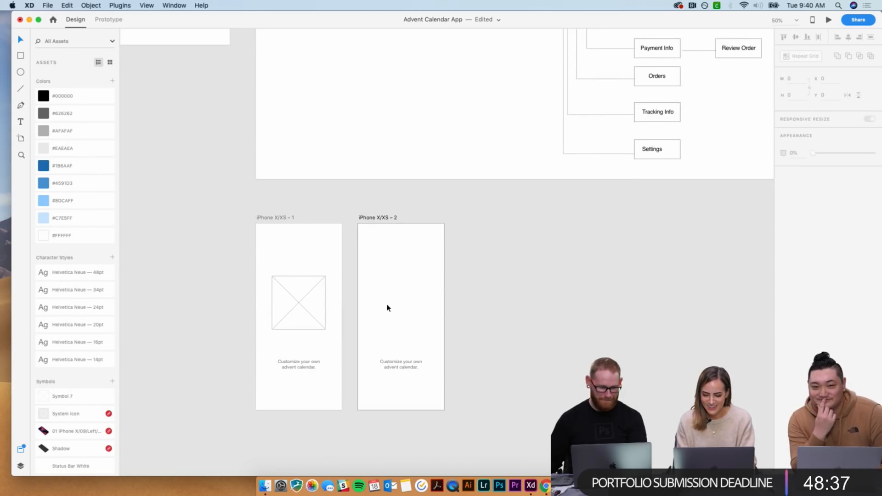
- Move the caption on the iPhone X/XS – 2 artboard up to about Y 220 and change it to "Choose sign up method."
{"action": "left_click_drag", "start_coordinate": [404, 366], "coordinate": [403, 285]}
{"action": "double_click", "coordinate": [403, 281]}
{"action": "key", "text": "super+a"}
{"action": "key", "text": "BackSpace"}
{"action": "type", "text": "Choose sign up method"}
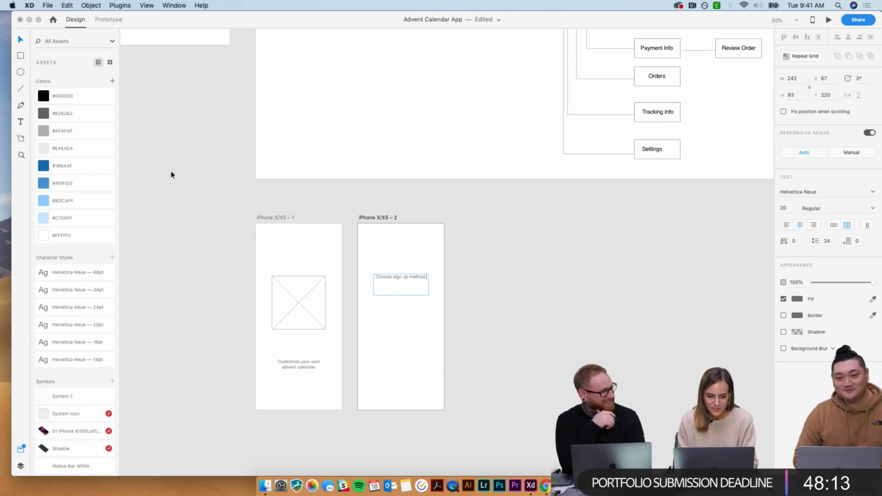
{"action": "left_click", "coordinate": [21, 41]}
{"action": "left_click", "coordinate": [228, 170]}
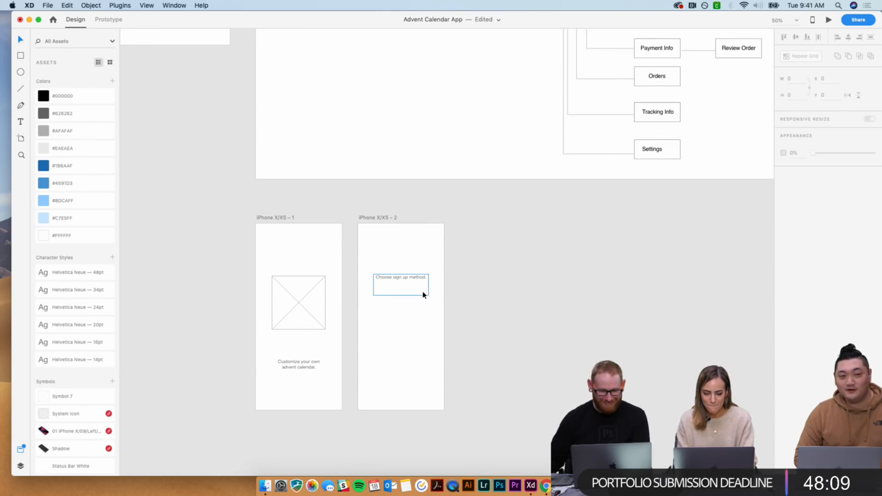
- Draw a rectangle of about 230 × 55 at X 79, Y 351 below the sign-up heading
{"action": "key", "text": "super+equal"}
{"action": "scroll", "coordinate": [398, 331], "scroll_direction": "down", "scroll_amount": 5}
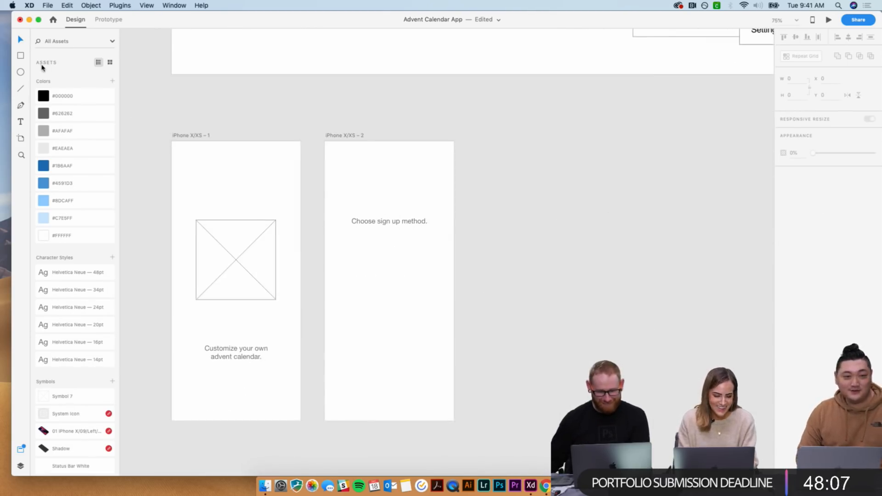
{"action": "left_click", "coordinate": [21, 56]}
{"action": "mouse_move", "coordinate": [347, 263]}
{"action": "left_mouse_down"}
{"action": "mouse_move", "coordinate": [414, 288]}
{"action": "mouse_move", "coordinate": [419, 283]}
{"action": "left_mouse_up"}
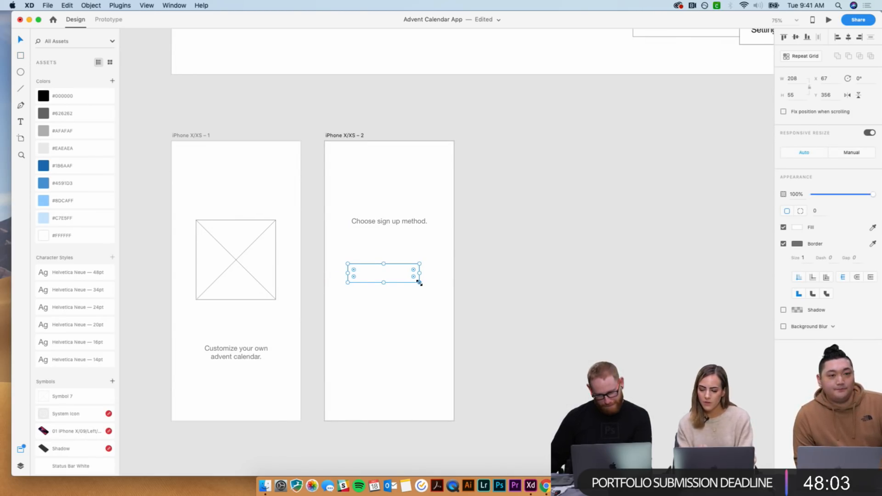
{"action": "mouse_move", "coordinate": [422, 274]}
{"action": "left_mouse_down"}
{"action": "mouse_move", "coordinate": [429, 274]}
{"action": "mouse_move", "coordinate": [409, 266]}
{"action": "left_mouse_up"}
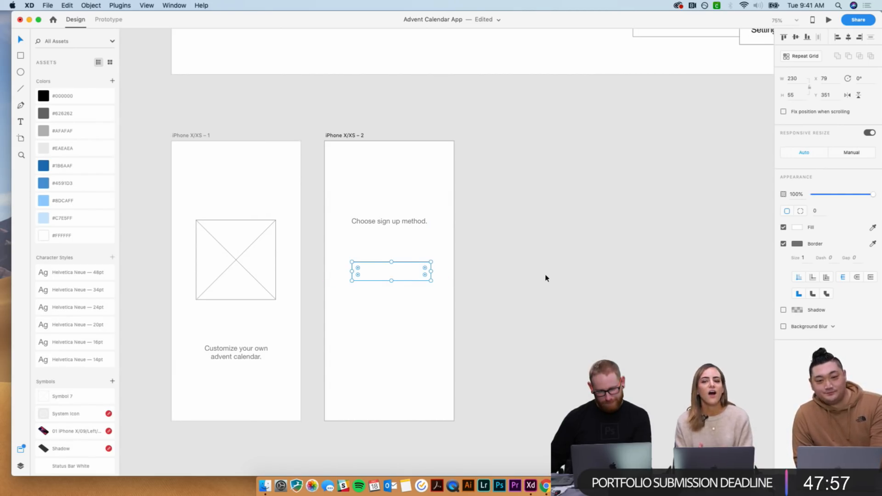
- Change the first artboard's caption to "Holiday cheer one door at a time.", narrow its text box to about 193 and centre it under the placeholder
{"action": "left_click", "coordinate": [244, 354]}
{"action": "double_click", "coordinate": [244, 354]}
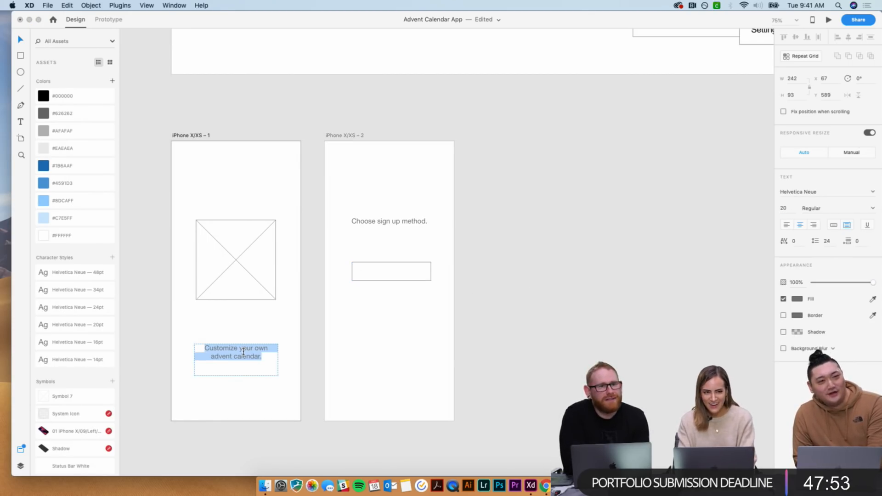
{"action": "type", "text": "Holiday cheer one door at a time."}
{"action": "key", "text": "Escape"}
{"action": "left_click_drag", "start_coordinate": [278, 360], "coordinate": [251, 359]}
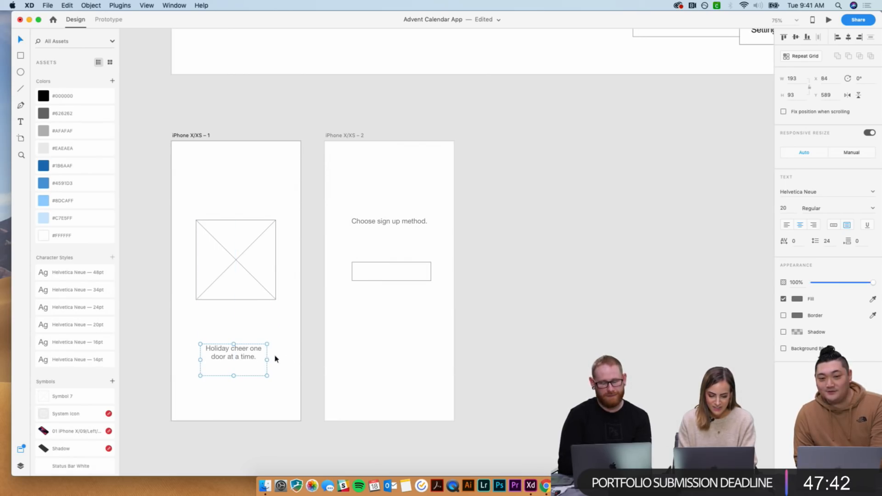
{"action": "left_click", "coordinate": [364, 357]}
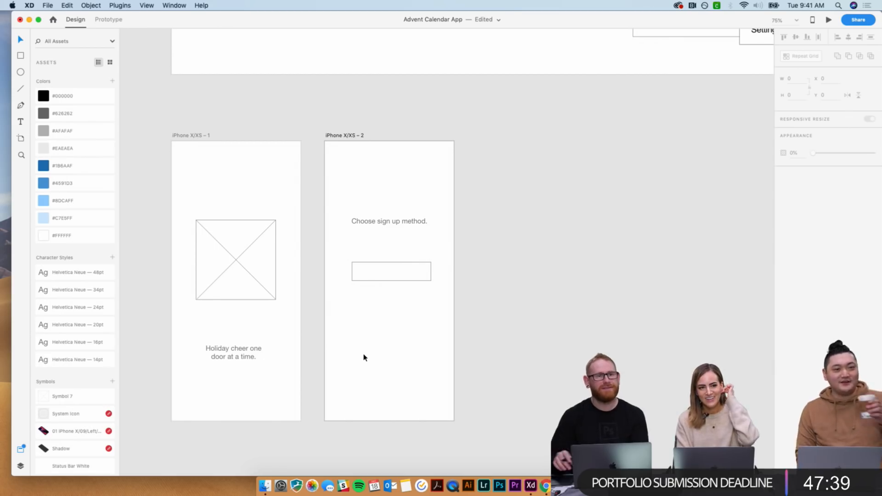
{"action": "left_click", "coordinate": [243, 358]}
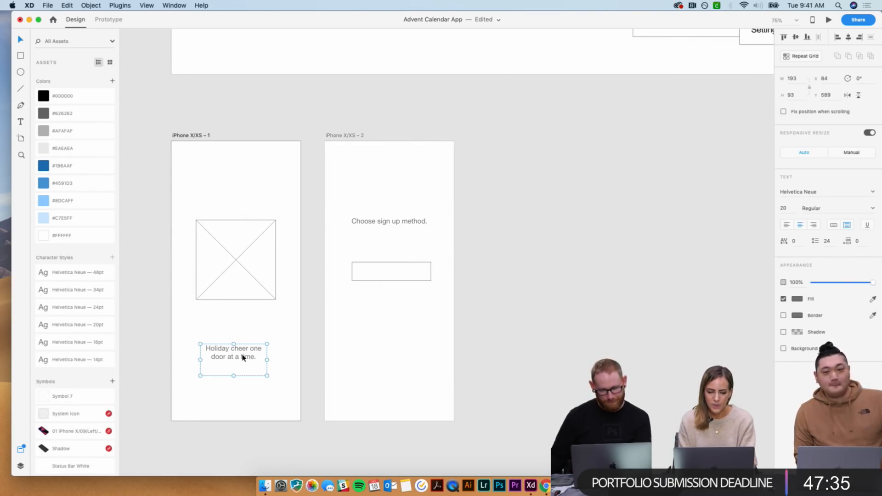
{"action": "mouse_move", "coordinate": [244, 358]}
{"action": "left_mouse_down"}
{"action": "mouse_move", "coordinate": [251, 361]}
{"action": "mouse_move", "coordinate": [244, 358]}
{"action": "left_mouse_up"}
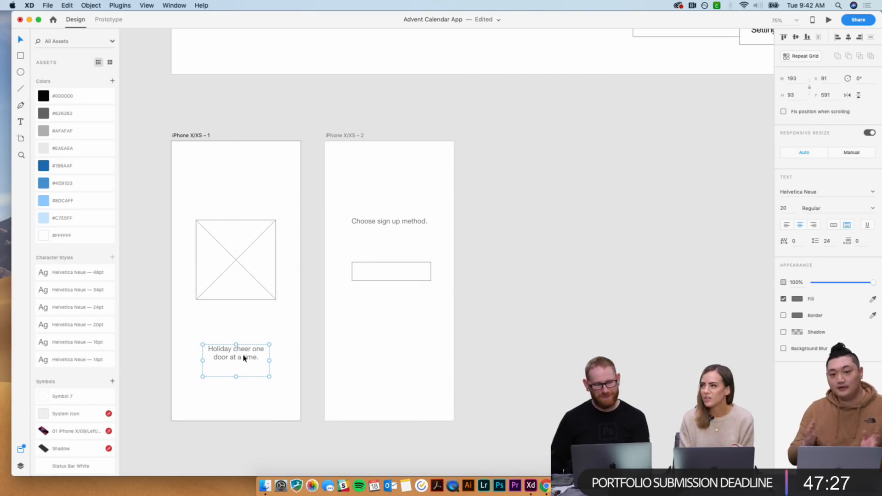
- Try a copy of the "Choose sign up method." text as a label on the rectangle, and delete the copy
{"action": "scroll", "coordinate": [372, 354], "scroll_direction": "right", "scroll_amount": 3}
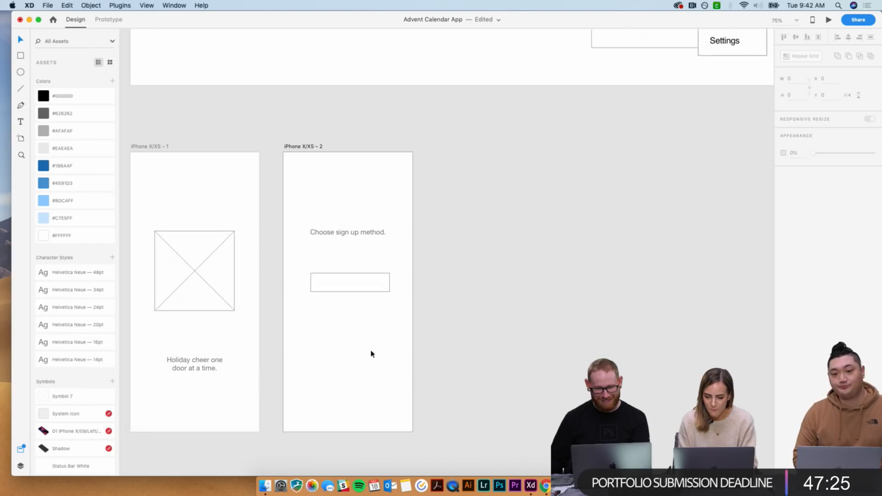
{"action": "left_click", "coordinate": [356, 235]}
{"action": "left_click_drag", "start_coordinate": [352, 233], "coordinate": [354, 233]}
{"action": "left_click", "coordinate": [387, 344]}
{"action": "left_click", "coordinate": [341, 233]}
{"action": "left_click_drag", "start_coordinate": [338, 279], "coordinate": [338, 286]}
{"action": "double_click", "coordinate": [338, 282]}
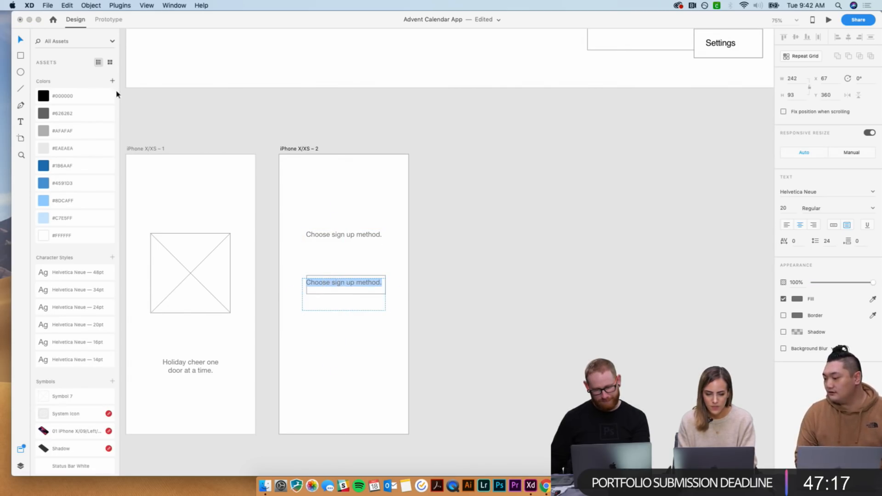
{"action": "key", "text": "Escape"}
{"action": "key", "text": "Delete"}
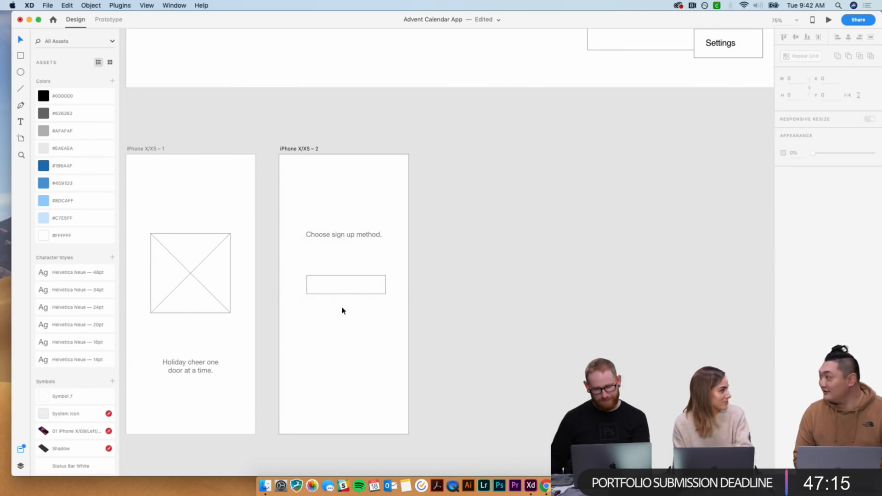
- Add GuideGuide guides to the iPhone X/XS – 2 artboard with a 4 px column width and an 8 px row height
{"action": "scroll", "coordinate": [342, 310], "scroll_direction": "left", "scroll_amount": 6}
{"action": "left_click", "coordinate": [289, 155]}
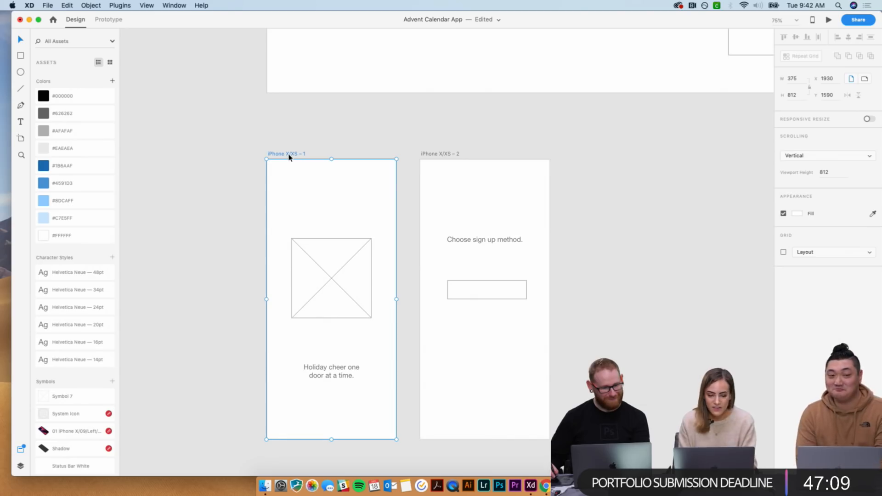
{"action": "left_click", "coordinate": [443, 155]}
{"action": "left_click", "coordinate": [120, 5]}
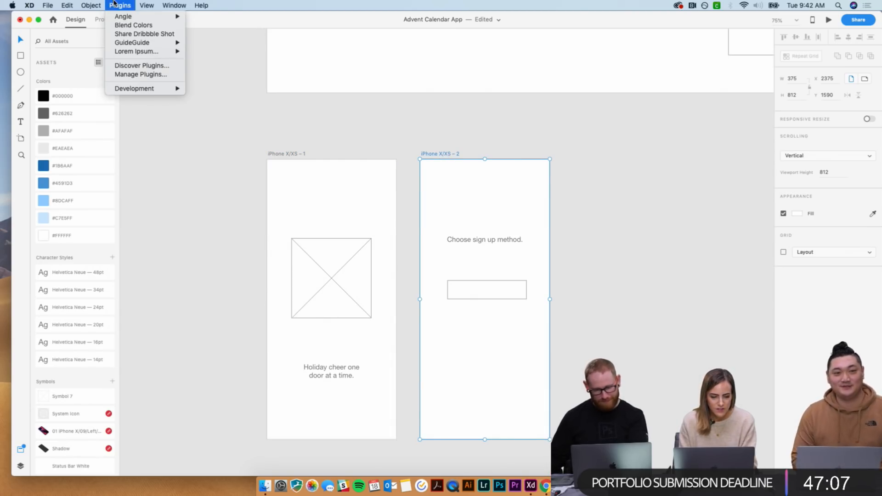
{"action": "mouse_move", "coordinate": [138, 42]}
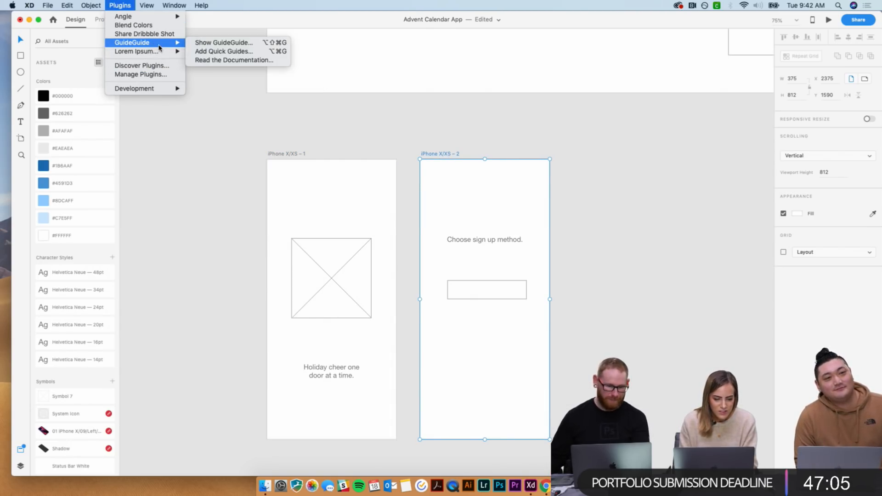
{"action": "left_click", "coordinate": [254, 42]}
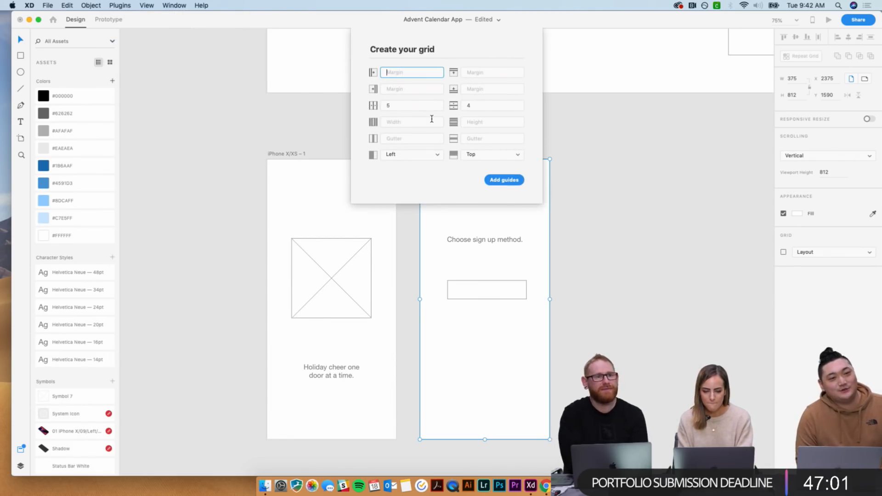
{"action": "left_click", "coordinate": [404, 123]}
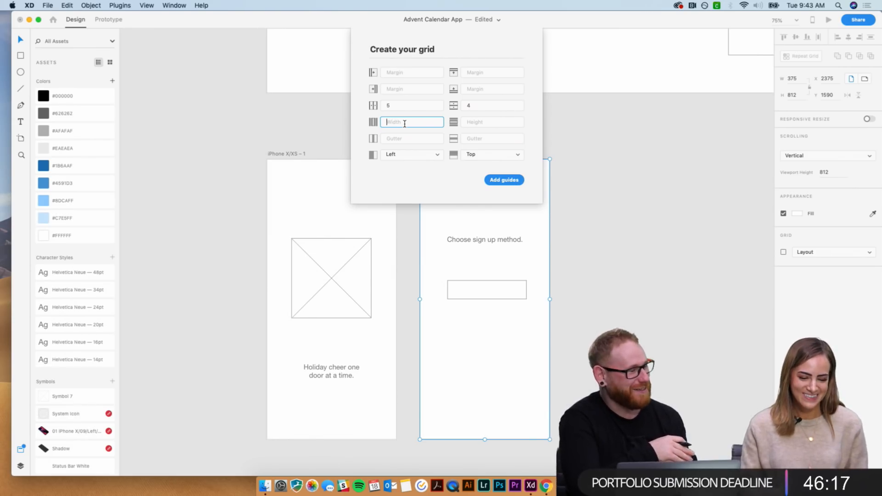
{"action": "type", "text": "4"}
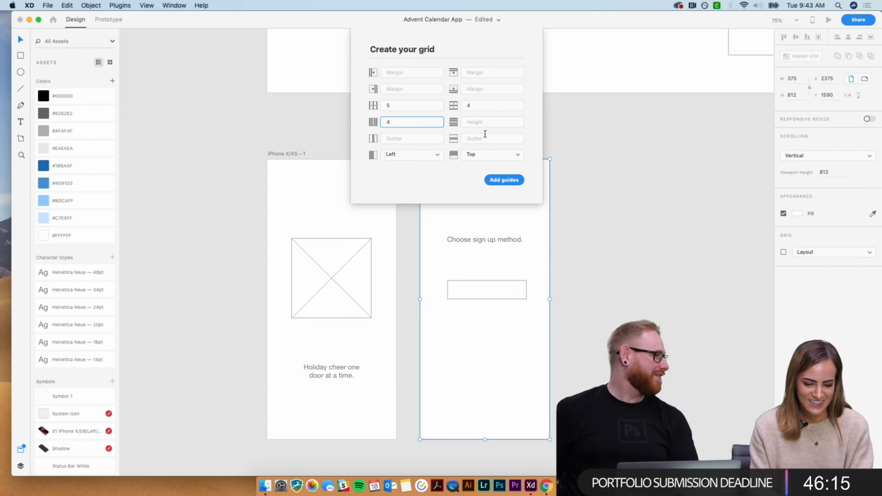
{"action": "left_click", "coordinate": [496, 123]}
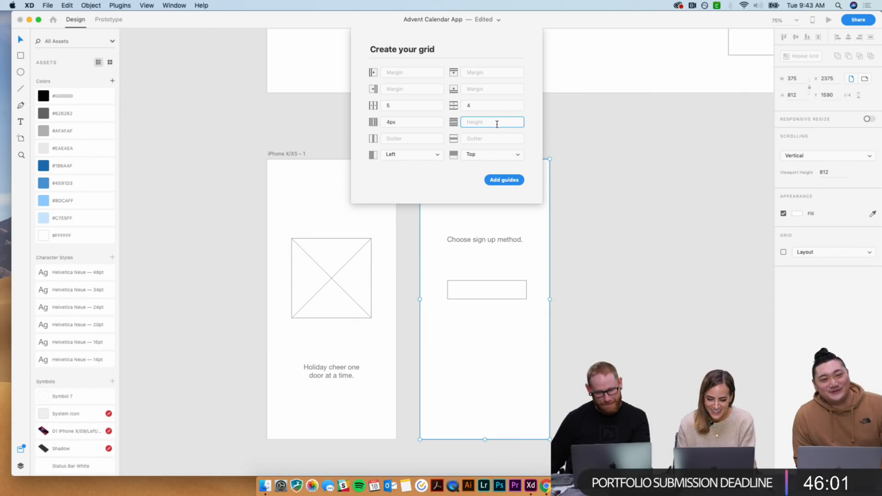
{"action": "type", "text": "4"}
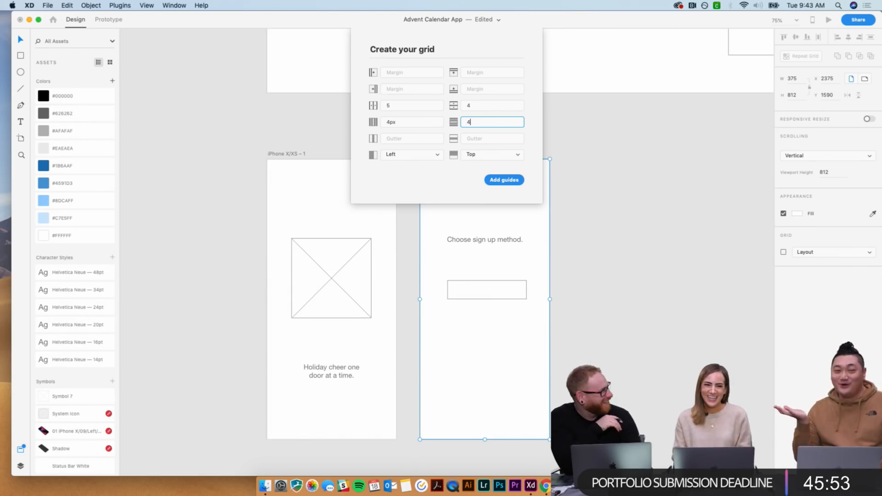
{"action": "key", "text": "BackSpace"}
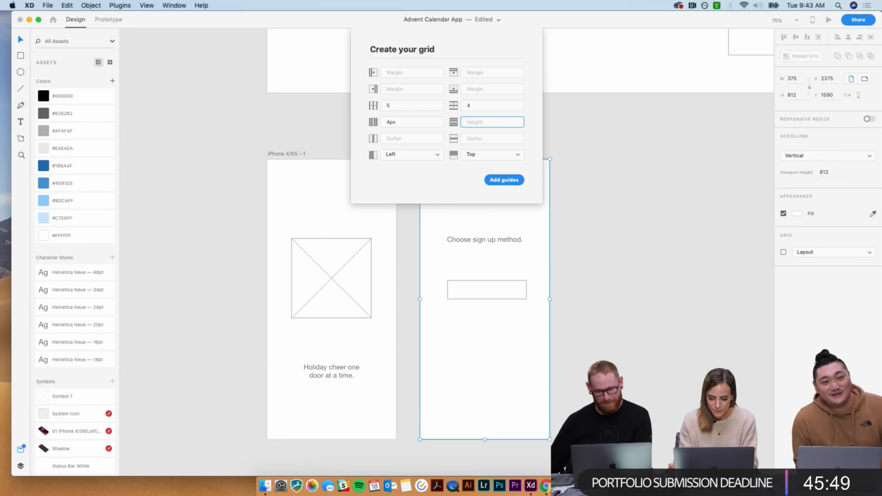
{"action": "type", "text": "8"}
{"action": "left_click", "coordinate": [503, 180]}
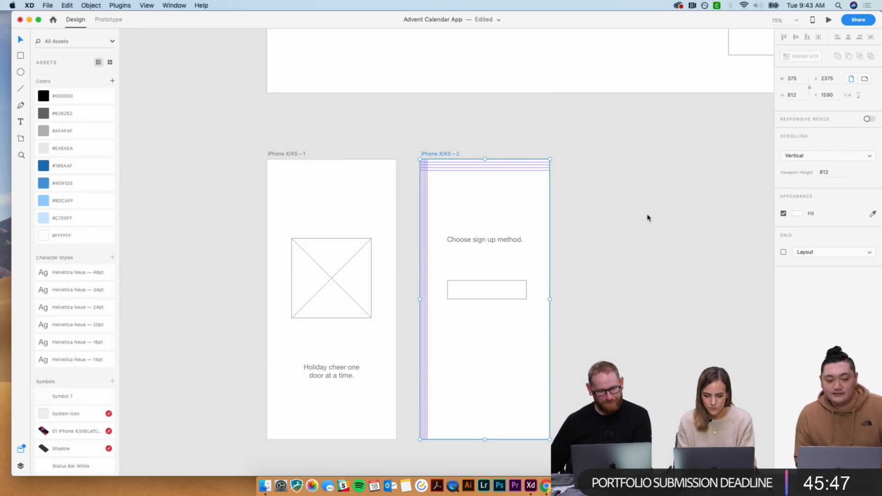
- Try GuideGuide guides on the second iPhone artboard with 8 rows, aligned Center and Middle, and undo them
{"action": "left_click", "coordinate": [120, 5]}
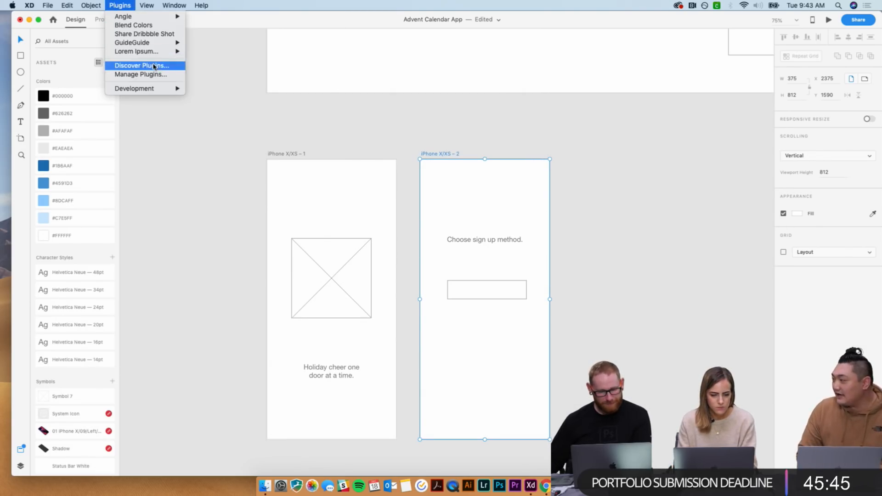
{"action": "mouse_move", "coordinate": [170, 42]}
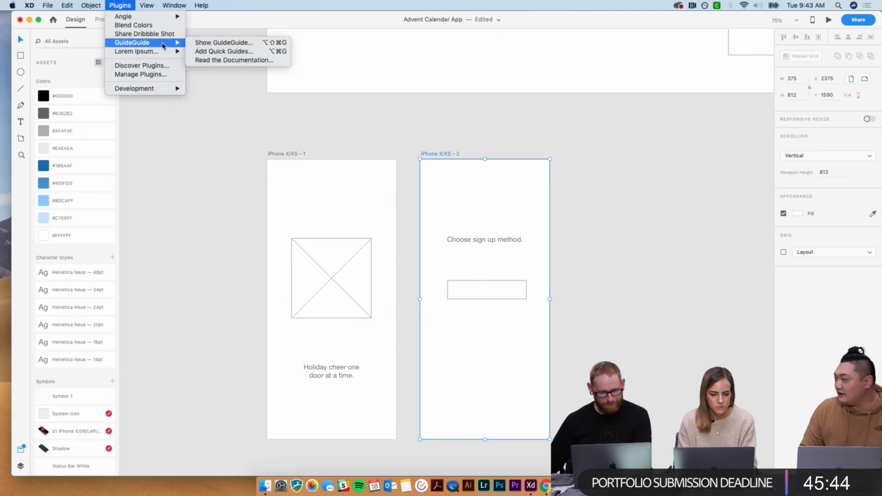
{"action": "left_click", "coordinate": [224, 44]}
{"action": "left_click", "coordinate": [406, 155]}
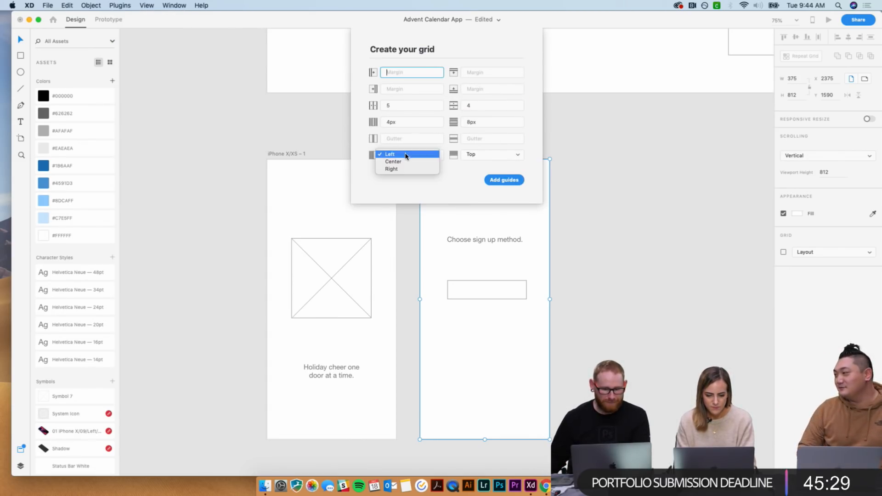
{"action": "left_click", "coordinate": [406, 162]}
{"action": "left_click", "coordinate": [470, 157]}
{"action": "left_click", "coordinate": [475, 162]}
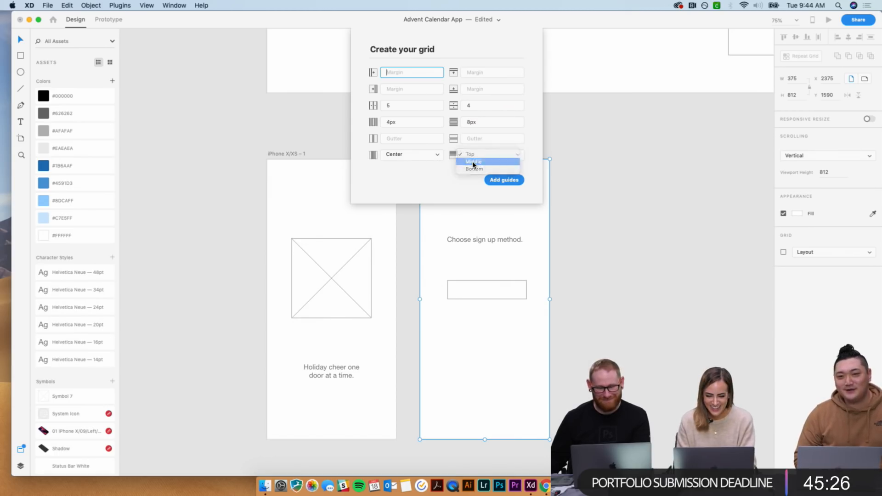
{"action": "double_click", "coordinate": [480, 105]}
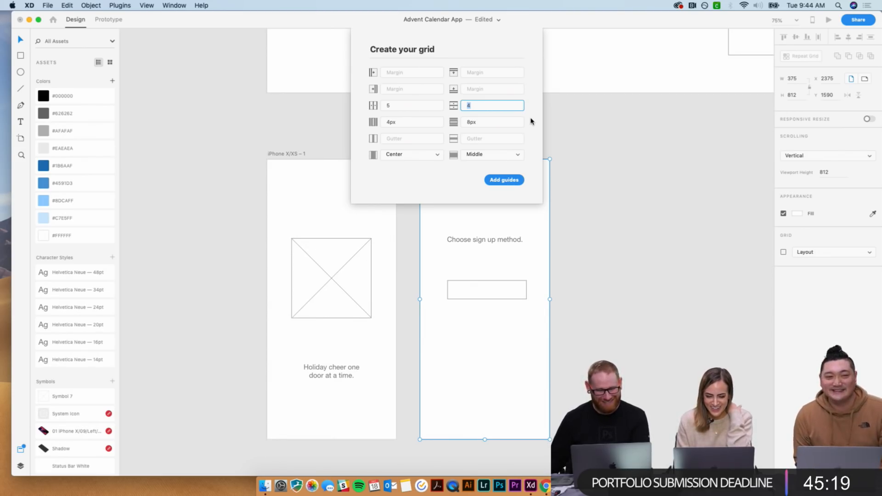
{"action": "type", "text": "8"}
{"action": "left_click", "coordinate": [508, 181]}
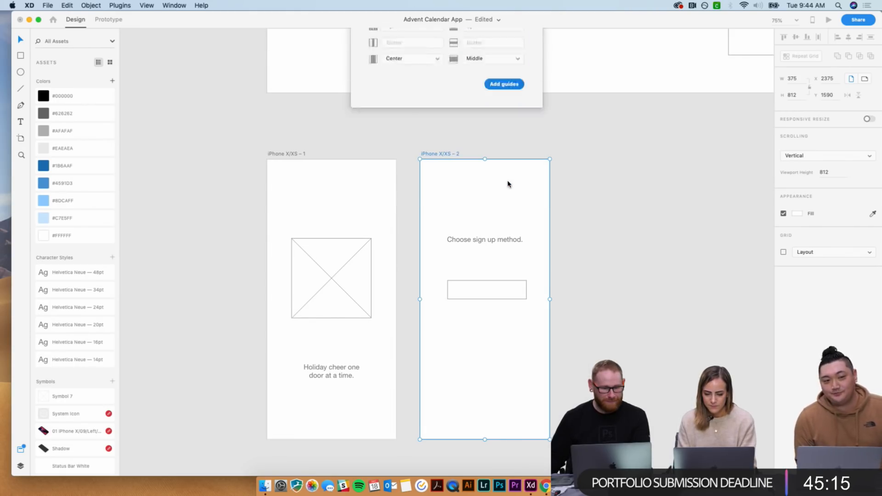
{"action": "key", "text": "super+z"}
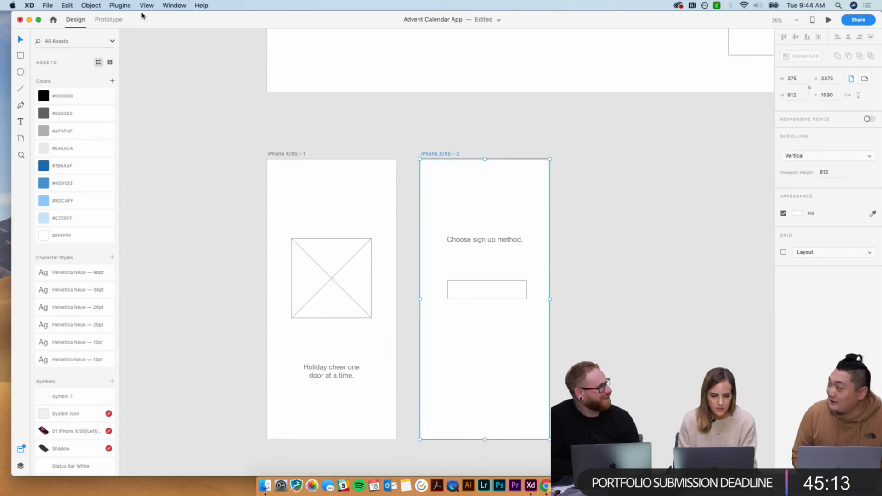
- Copy the Guide Guide artboard and paste the copy beside the iPhone X/XS – 2 artboard
{"action": "scroll", "coordinate": [202, 107], "scroll_direction": "left", "scroll_amount": 20}
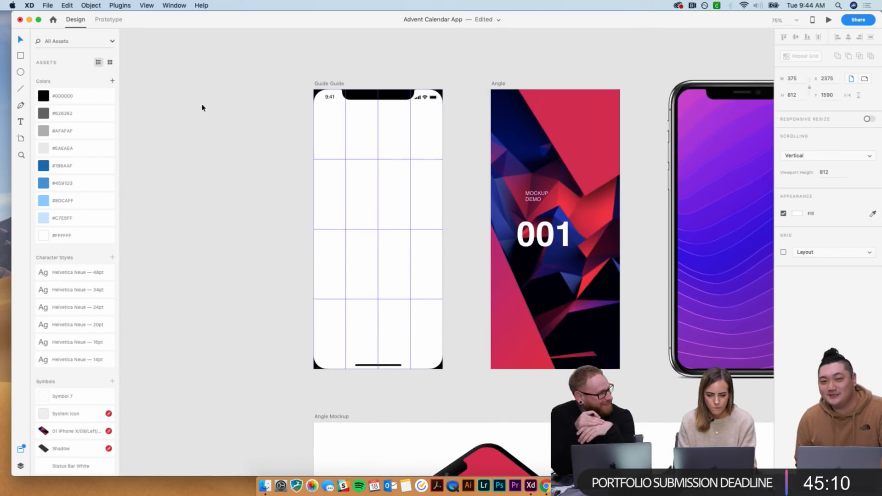
{"action": "left_click", "coordinate": [328, 85]}
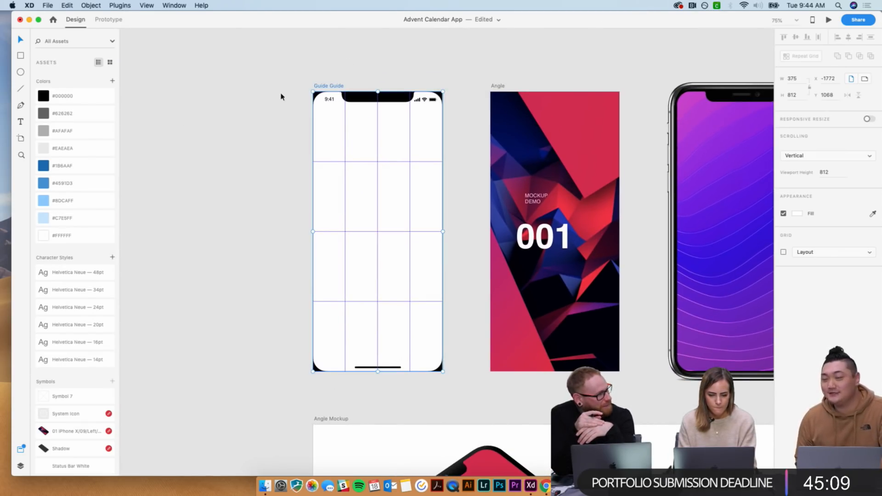
{"action": "left_click", "coordinate": [19, 466]}
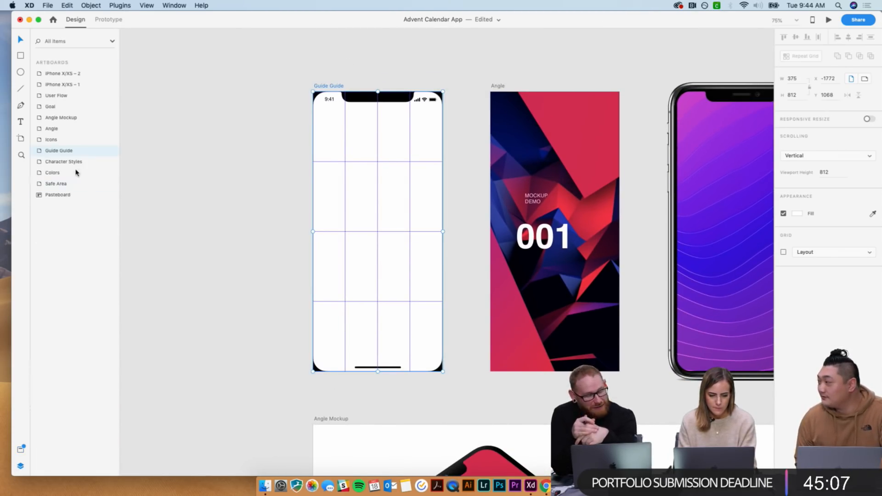
{"action": "scroll", "coordinate": [478, 206], "scroll_direction": "right", "scroll_amount": 15}
{"action": "scroll", "coordinate": [479, 207], "scroll_direction": "down", "scroll_amount": 5}
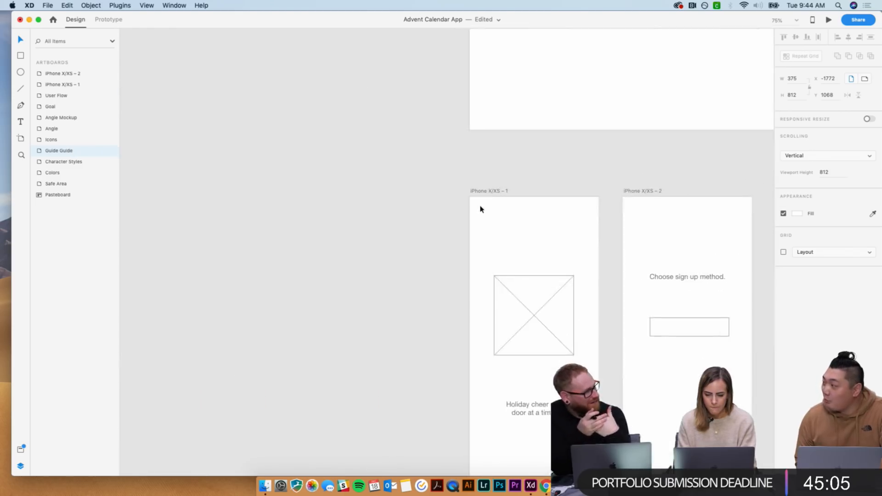
{"action": "scroll", "coordinate": [479, 206], "scroll_direction": "right", "scroll_amount": 5}
{"action": "left_click", "coordinate": [481, 209]}
{"action": "key", "text": "super+v"}
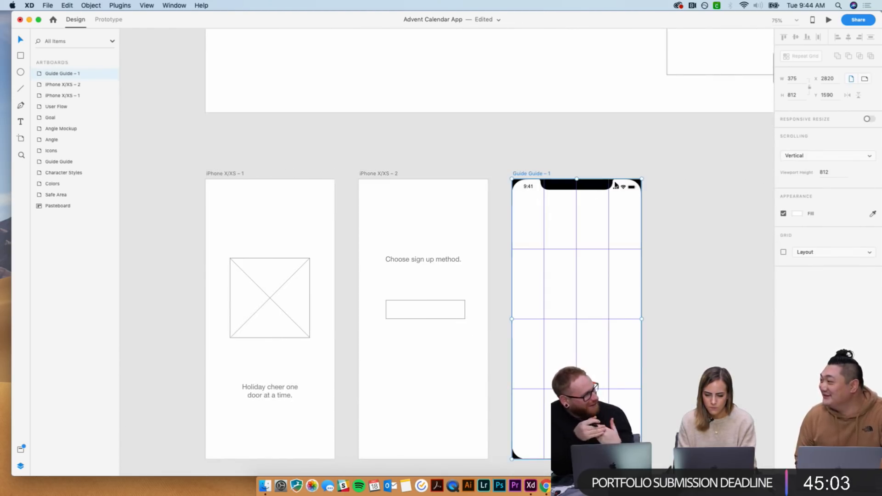
{"action": "scroll", "coordinate": [664, 212], "scroll_direction": "right", "scroll_amount": 3}
{"action": "scroll", "coordinate": [664, 212], "scroll_direction": "down", "scroll_amount": 1}
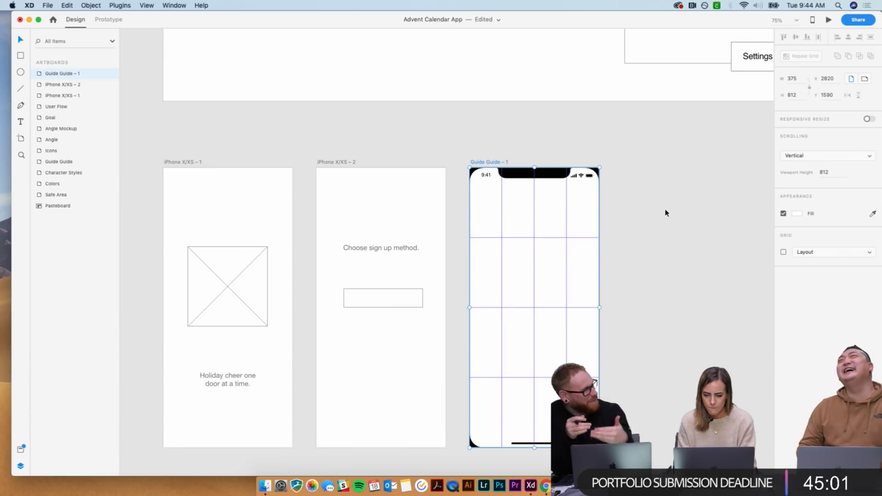
{"action": "scroll", "coordinate": [665, 212], "scroll_direction": "right", "scroll_amount": 3}
{"action": "scroll", "coordinate": [664, 211], "scroll_direction": "down", "scroll_amount": 1}
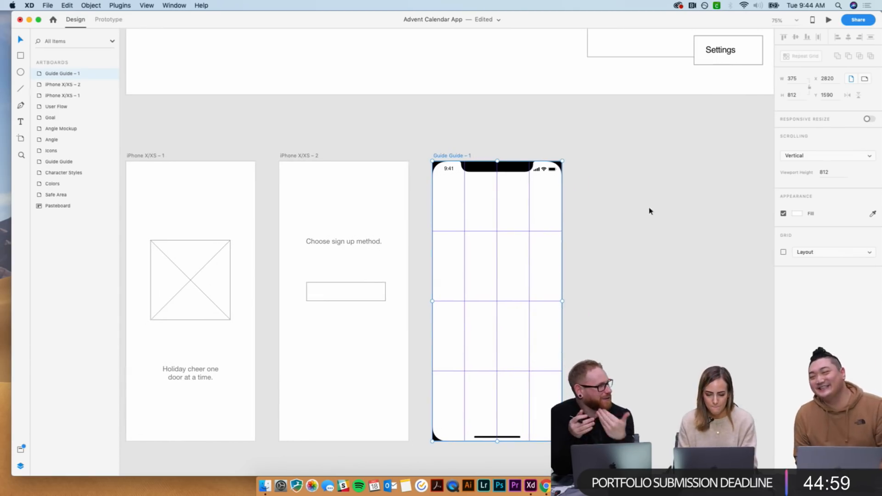
- Copy the "Choose sign up method." text and the rectangle from iPhone X/XS – 2 into the Guide Guide – 1 artboard
{"action": "left_click", "coordinate": [305, 157]}
{"action": "key", "text": "BackSpace"}
{"action": "key", "text": "super+z"}
{"action": "left_click", "coordinate": [291, 220]}
{"action": "left_click_drag", "start_coordinate": [310, 235], "coordinate": [355, 335]}
{"action": "key", "text": "super+c"}
{"action": "left_click", "coordinate": [506, 309]}
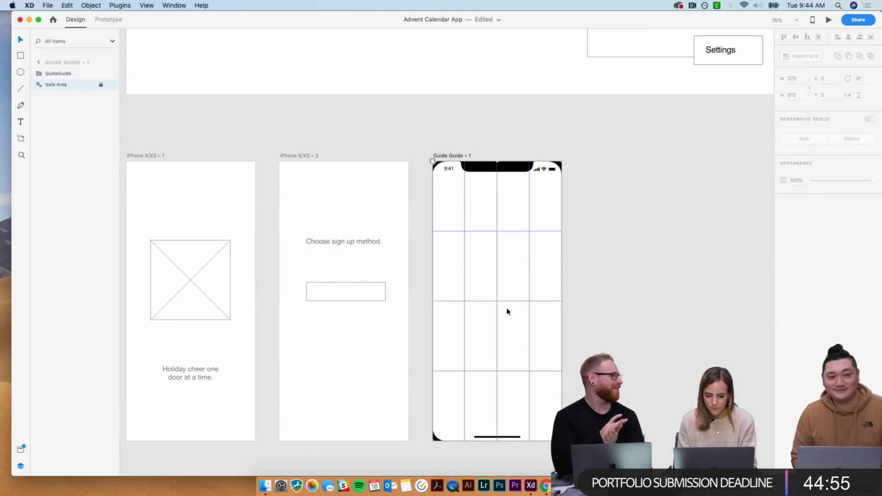
{"action": "key", "text": "super+v"}
- Delete the iPhone X/XS – 2 artboard and move Guide Guide – 1 into its place beside iPhone X/XS – 1
{"action": "left_click", "coordinate": [298, 157]}
{"action": "key", "text": "BackSpace"}
{"action": "left_click_drag", "start_coordinate": [436, 156], "coordinate": [314, 155]}
{"action": "left_click", "coordinate": [554, 238]}
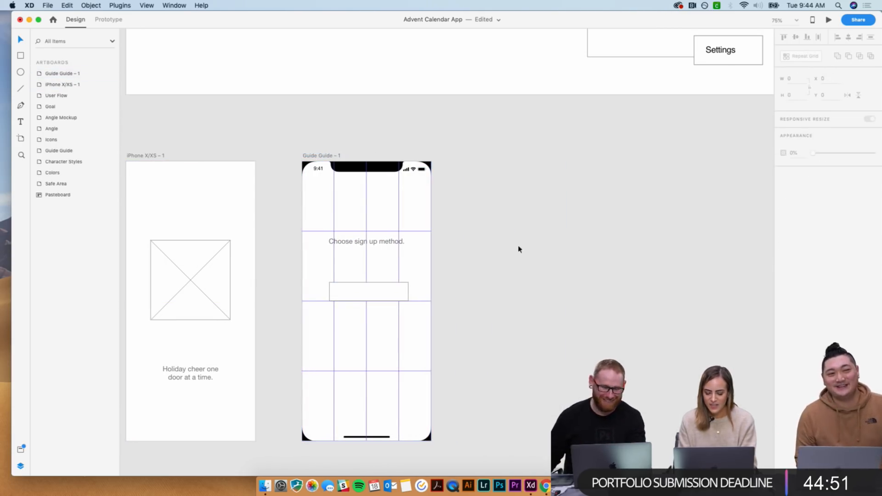
- Duplicate the "Choose sign up method." text onto the rectangle, change it to "Facebook" and shorten its text box to about 39
{"action": "left_click", "coordinate": [388, 248]}
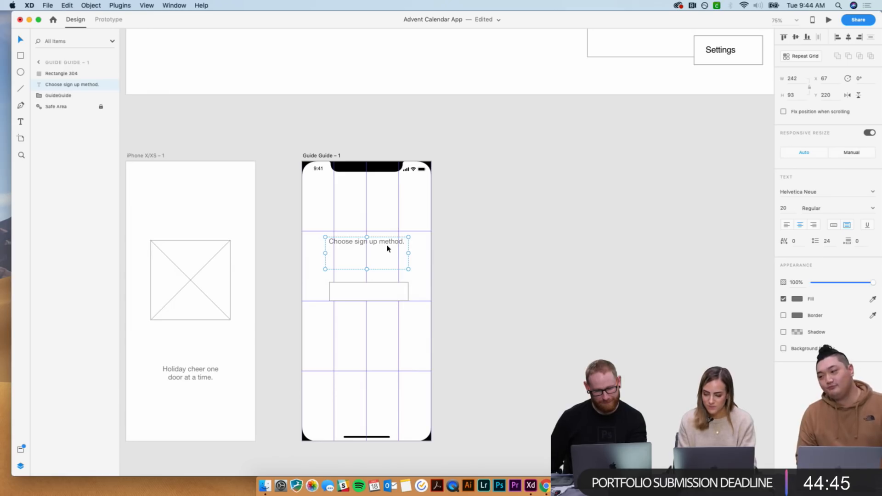
{"action": "key", "text": "super+d"}
{"action": "left_click_drag", "start_coordinate": [360, 244], "coordinate": [361, 297]}
{"action": "double_click", "coordinate": [360, 297]}
{"action": "key", "text": "super+a"}
{"action": "type", "text": "Facebook"}
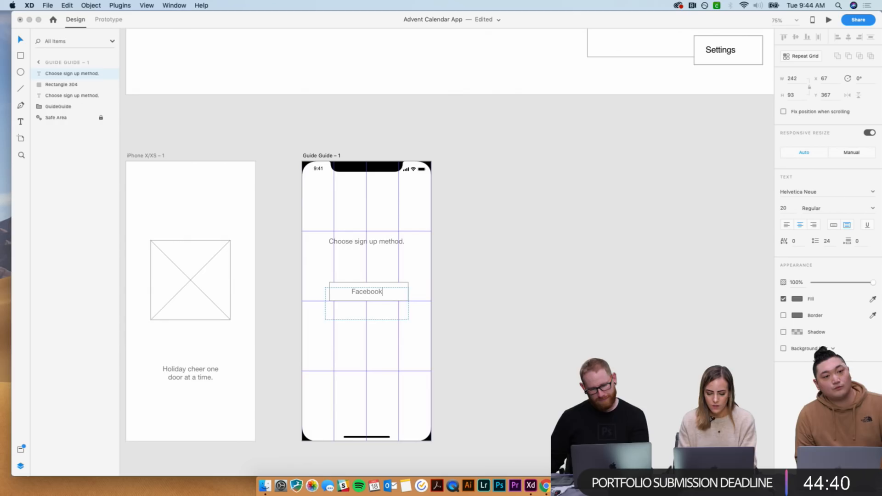
{"action": "key", "text": "Escape"}
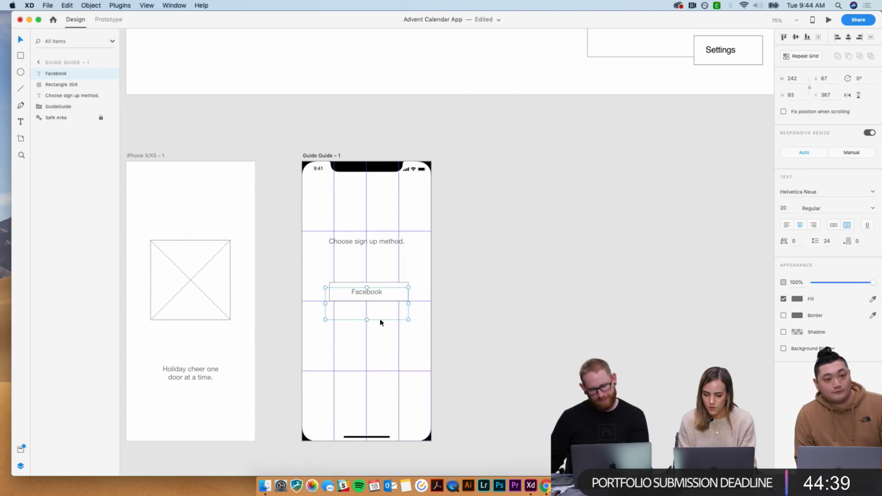
{"action": "left_click_drag", "start_coordinate": [367, 319], "coordinate": [366, 300]}
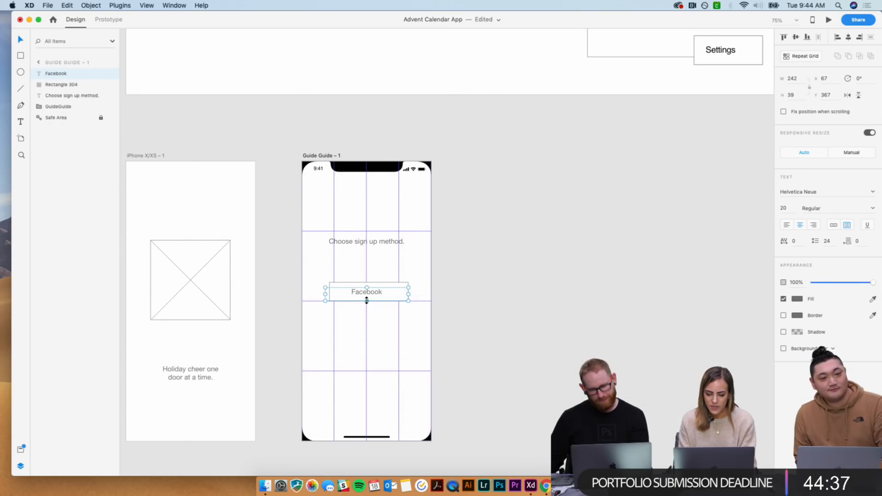
- Group the "Facebook" label with its rectangle, keeping the group in its original position
{"action": "left_click", "coordinate": [393, 284], "text": "shift"}
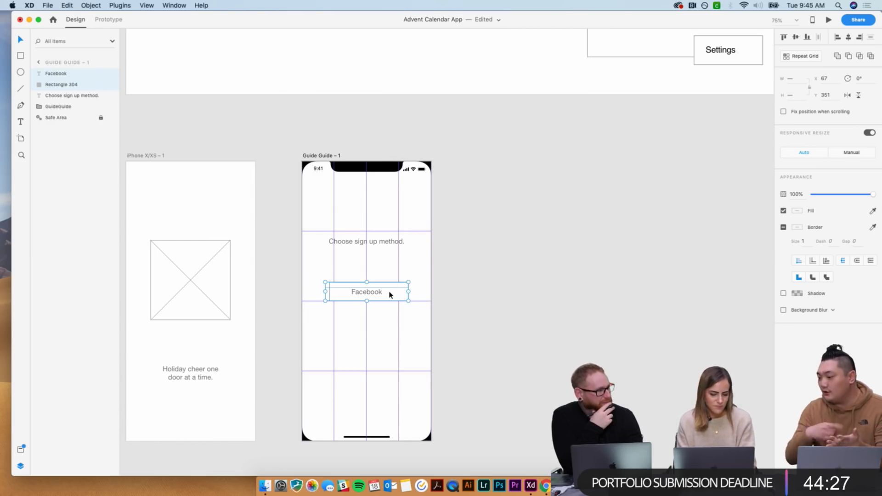
{"action": "key", "text": "super+g"}
{"action": "key", "text": "super+c"}
{"action": "left_click", "coordinate": [569, 303]}
{"action": "left_click", "coordinate": [389, 294]}
{"action": "left_click_drag", "start_coordinate": [389, 295], "coordinate": [388, 309]}
{"action": "key", "text": "super+z"}
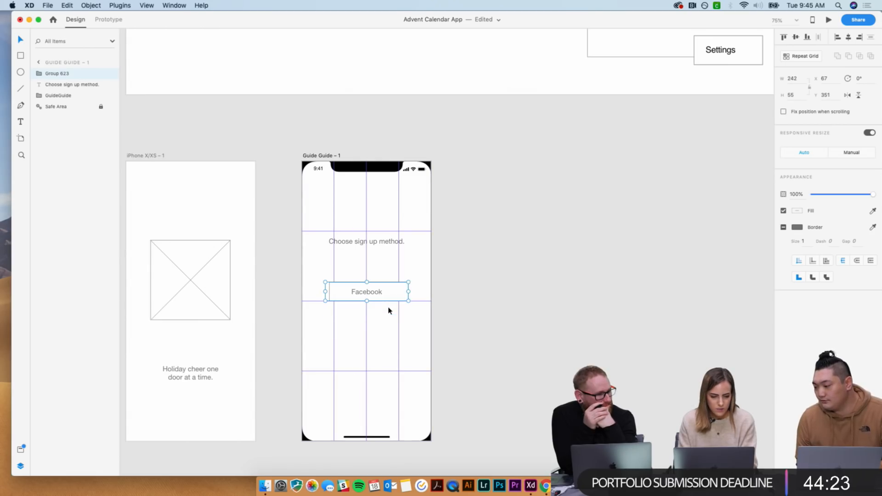
- Turn the grouped Facebook button into a symbol
{"action": "left_click", "coordinate": [21, 452]}
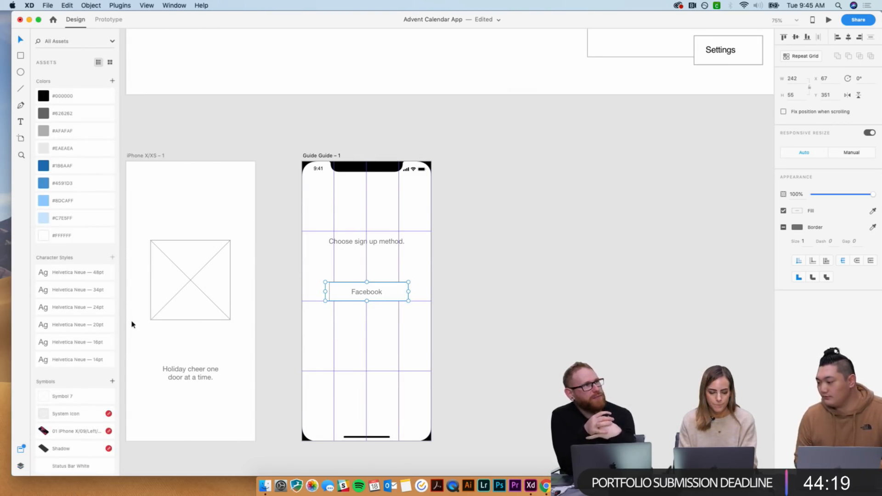
{"action": "left_click", "coordinate": [112, 380]}
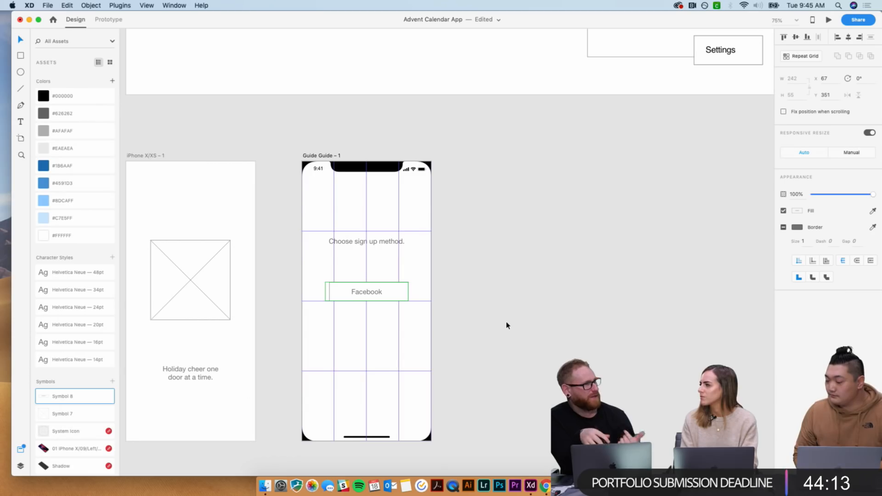
{"action": "key", "text": "super+z"}
{"action": "left_click", "coordinate": [365, 291]}
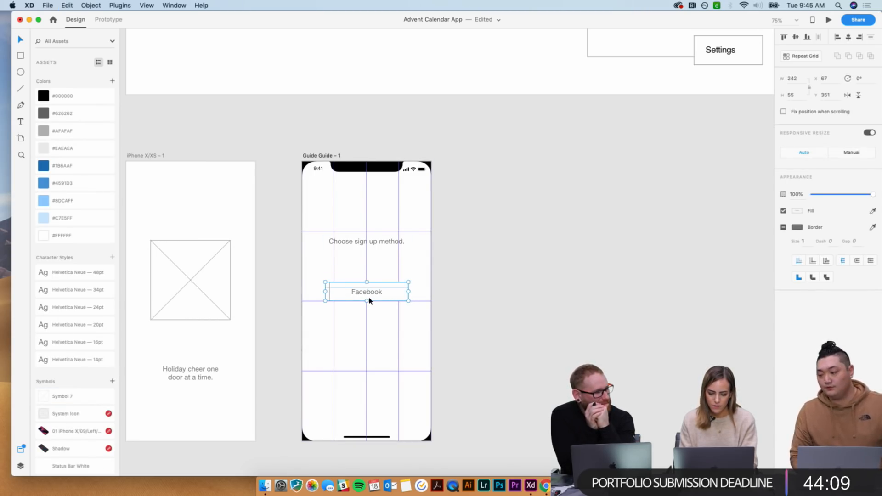
{"action": "key", "text": "super+shift+z"}
- Duplicate the Facebook button symbol below the original and change the copy's label to "Email"
{"action": "left_click_drag", "start_coordinate": [367, 286], "coordinate": [363, 325]}
{"action": "double_click", "coordinate": [363, 324]}
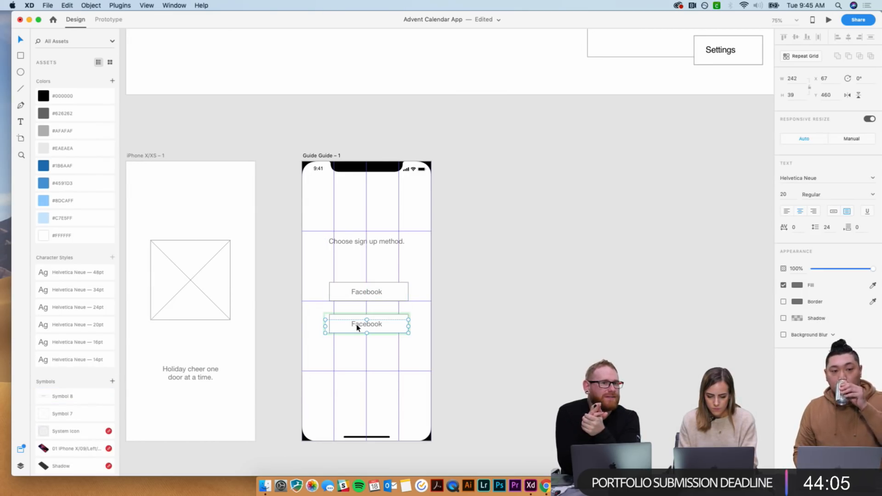
{"action": "double_click", "coordinate": [356, 325]}
{"action": "type", "text": "Email"}
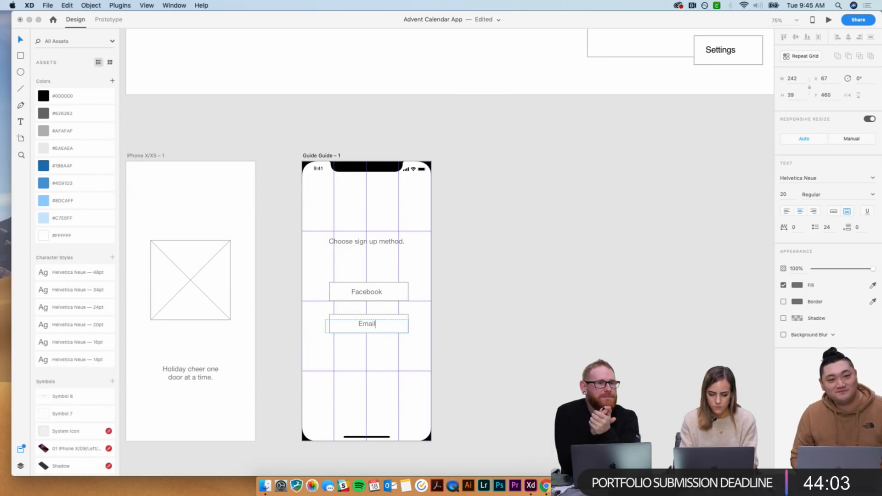
{"action": "left_click", "coordinate": [470, 345]}
{"action": "scroll", "coordinate": [470, 345], "scroll_direction": "right", "scroll_amount": 1}
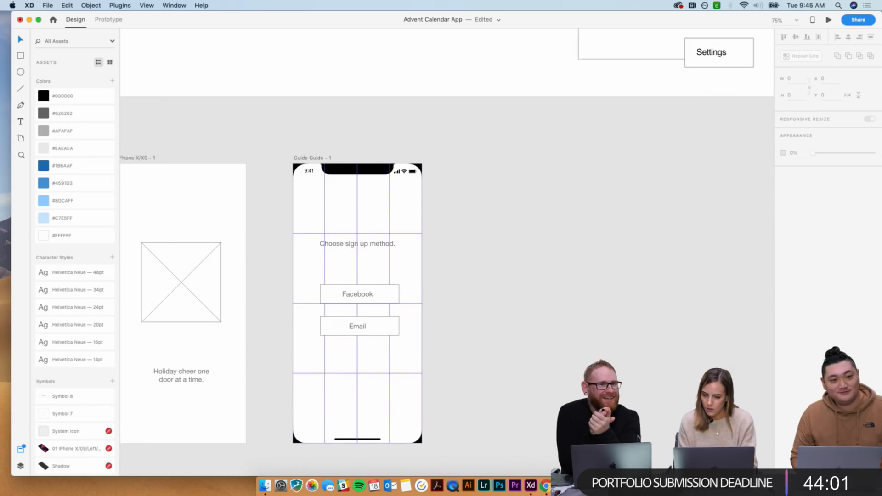
{"action": "scroll", "coordinate": [447, 236], "scroll_direction": "right", "scroll_amount": 2}
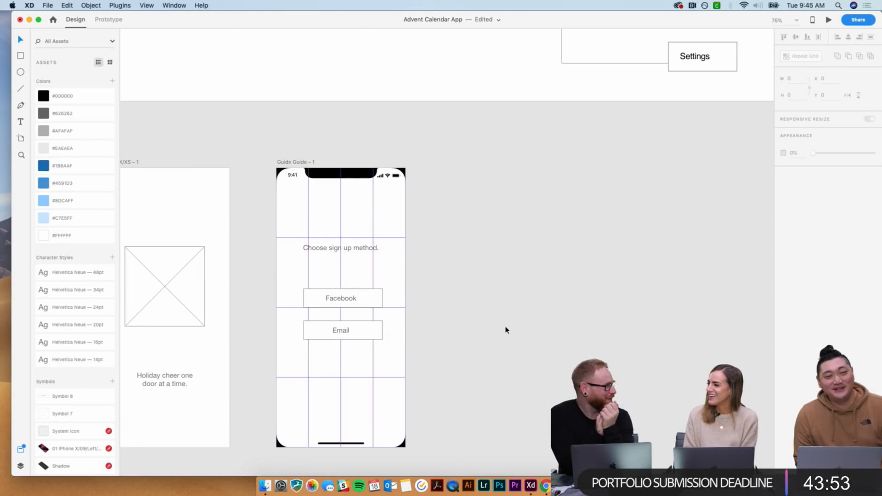
{"action": "left_click", "coordinate": [296, 163]}
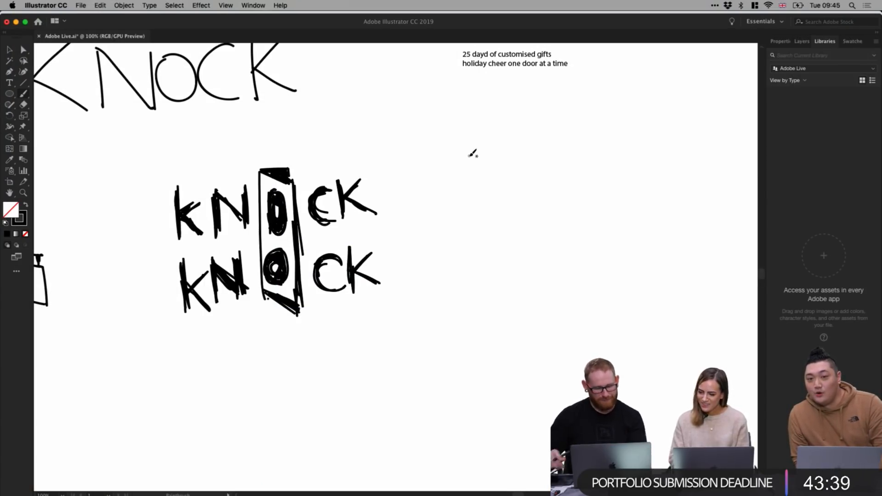
{"action": "left_click_drag", "start_coordinate": [435, 184], "coordinate": [470, 204]}
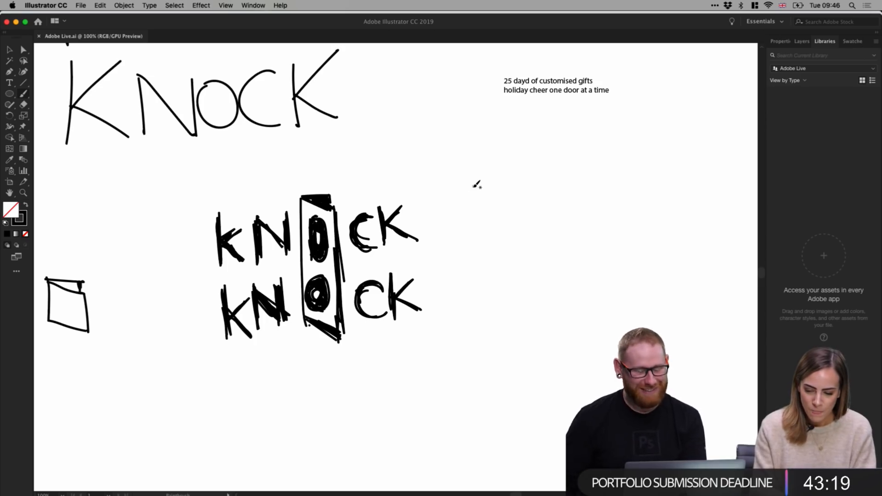
{"action": "left_click_drag", "start_coordinate": [437, 213], "coordinate": [451, 198]}
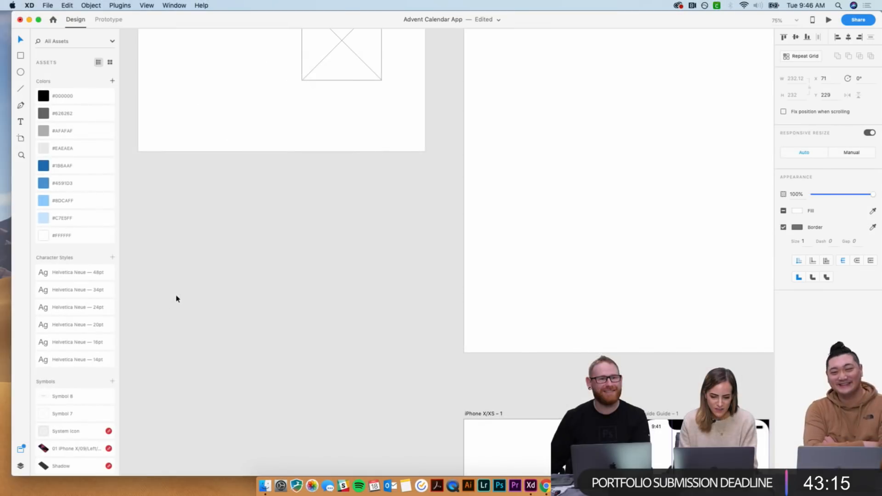
- Paste the crossed placeholder square into Guide Guide – 1, scale it to about 92 and centre it above the sign-up caption
{"action": "scroll", "coordinate": [373, 75], "scroll_direction": "down", "scroll_amount": 5}
{"action": "scroll", "coordinate": [374, 75], "scroll_direction": "right", "scroll_amount": 6}
{"action": "key", "text": "super+v"}
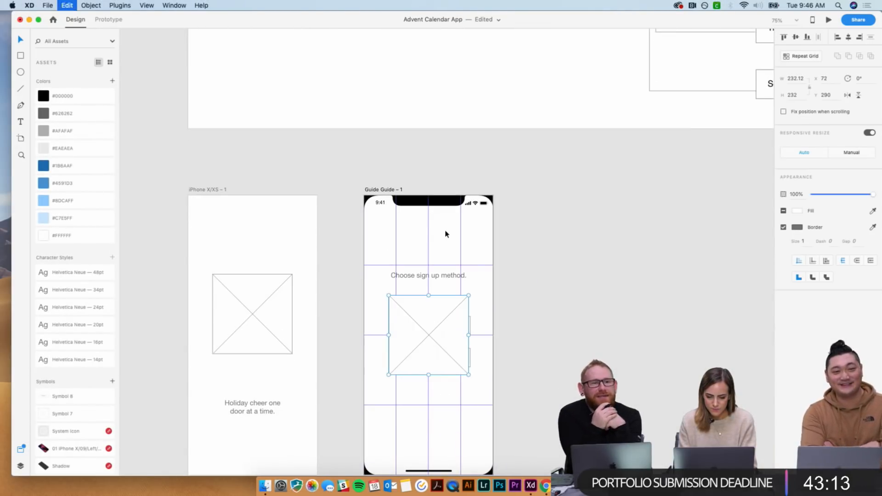
{"action": "left_click_drag", "start_coordinate": [389, 375], "coordinate": [433, 253]}
{"action": "scroll", "coordinate": [434, 252], "scroll_direction": "down", "scroll_amount": 2}
{"action": "scroll", "coordinate": [433, 252], "scroll_direction": "left", "scroll_amount": 1}
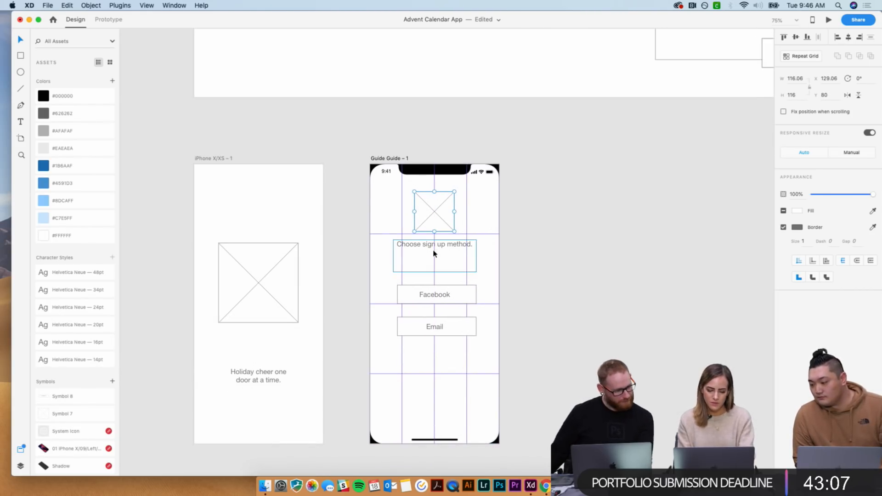
{"action": "left_click_drag", "start_coordinate": [414, 192], "coordinate": [448, 220]}
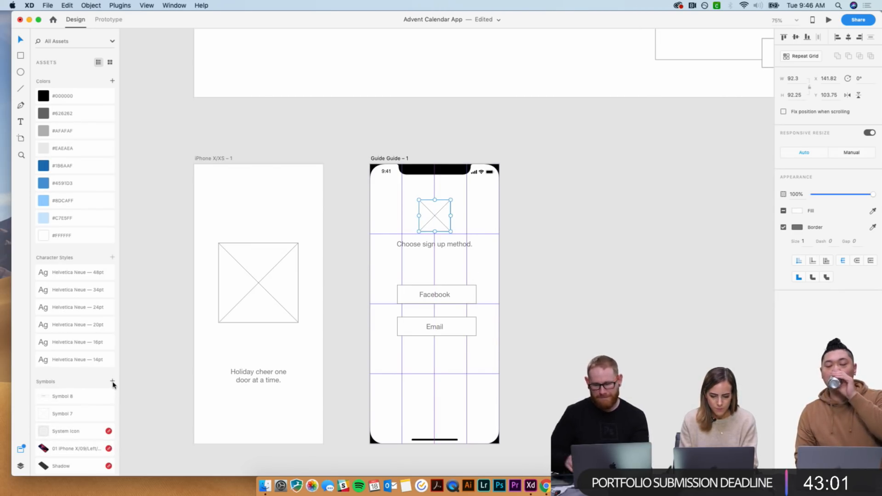
- Make the small placeholder square a symbol named "small logo"
{"action": "left_click", "coordinate": [113, 381]}
{"action": "double_click", "coordinate": [63, 396]}
{"action": "type", "text": "small logo"}
{"action": "key", "text": "Return"}
- Reveal the large placeholder's symbol in the assets and rename it "large logo"
{"action": "left_click", "coordinate": [260, 275]}
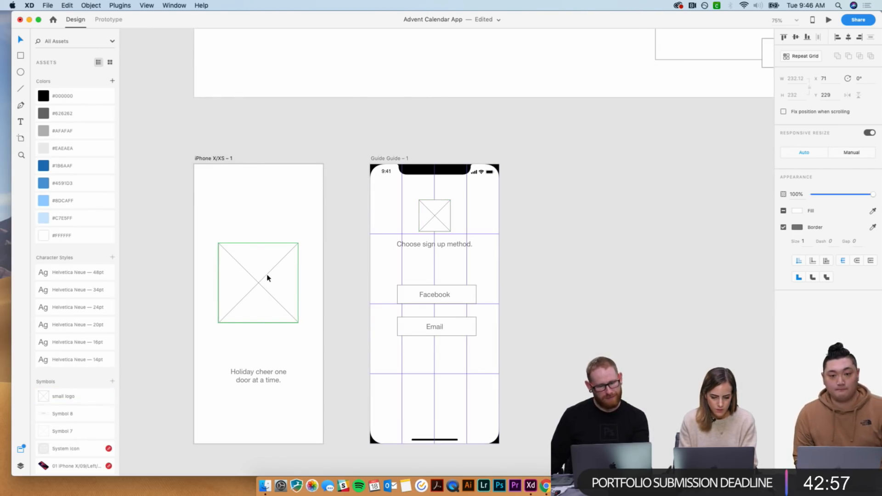
{"action": "right_click", "coordinate": [250, 316]}
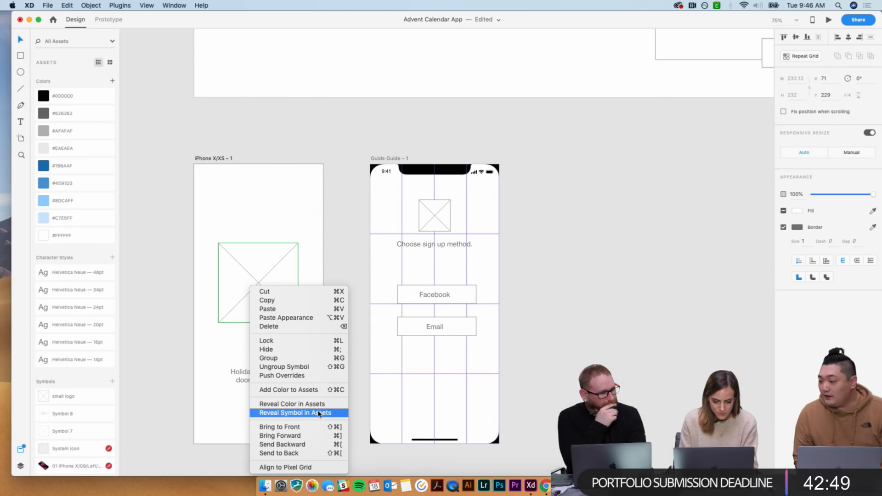
{"action": "left_click", "coordinate": [318, 413]}
{"action": "double_click", "coordinate": [61, 430]}
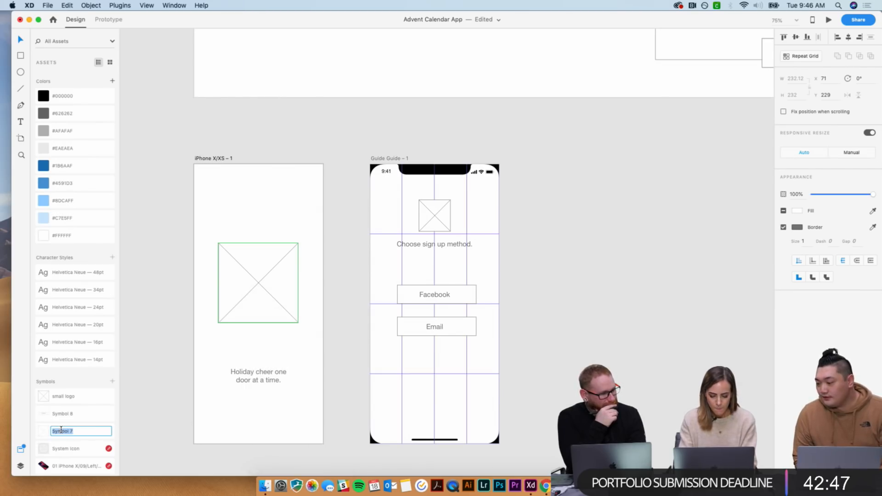
{"action": "type", "text": "large logo"}
{"action": "key", "text": "Return"}
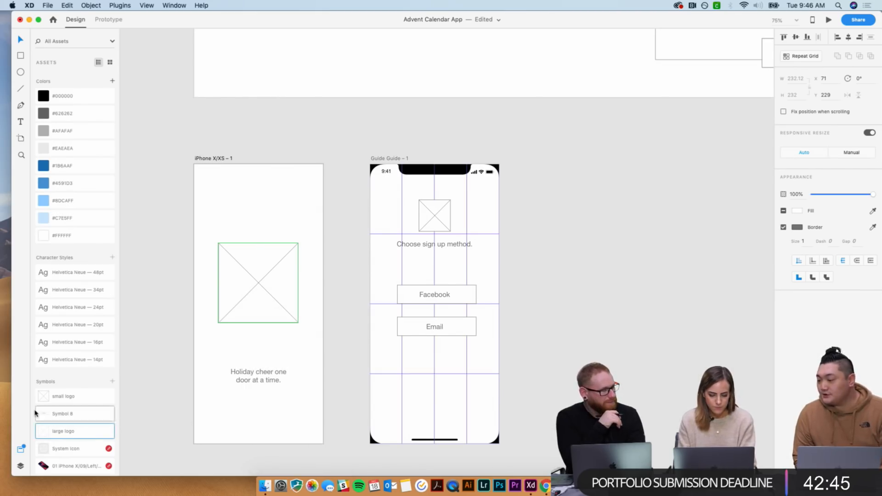
- Rename Symbol 8 as "button"
{"action": "double_click", "coordinate": [58, 414]}
{"action": "type", "text": "button"}
{"action": "key", "text": "Return"}
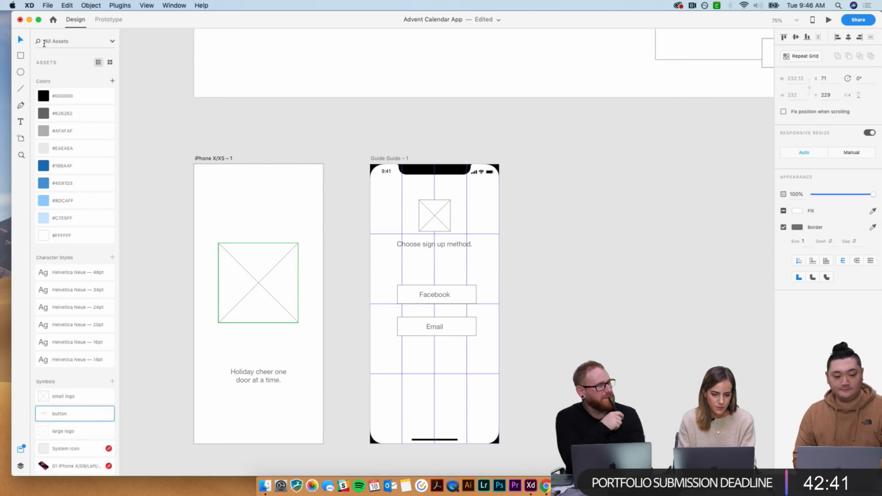
- Duplicate the Guide Guide – 1 sign-up artboard
{"action": "left_click", "coordinate": [586, 325]}
{"action": "scroll", "coordinate": [595, 324], "scroll_direction": "right", "scroll_amount": 4}
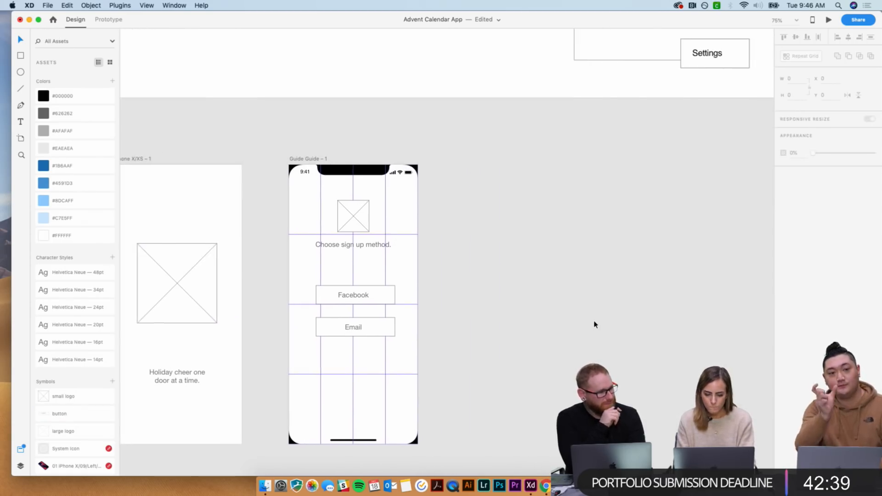
{"action": "left_click", "coordinate": [354, 297]}
{"action": "left_click", "coordinate": [310, 159]}
{"action": "key", "text": "super+d"}
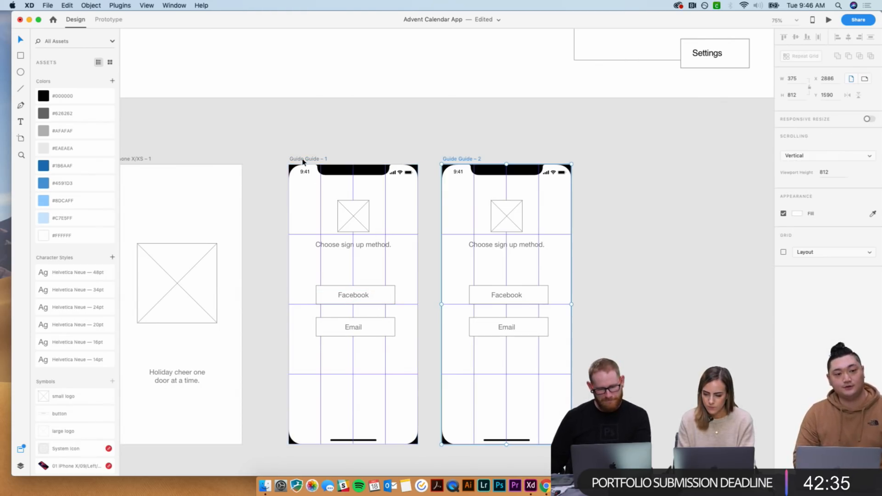
{"action": "left_click", "coordinate": [641, 144]}
{"action": "scroll", "coordinate": [641, 144], "scroll_direction": "right", "scroll_amount": 5}
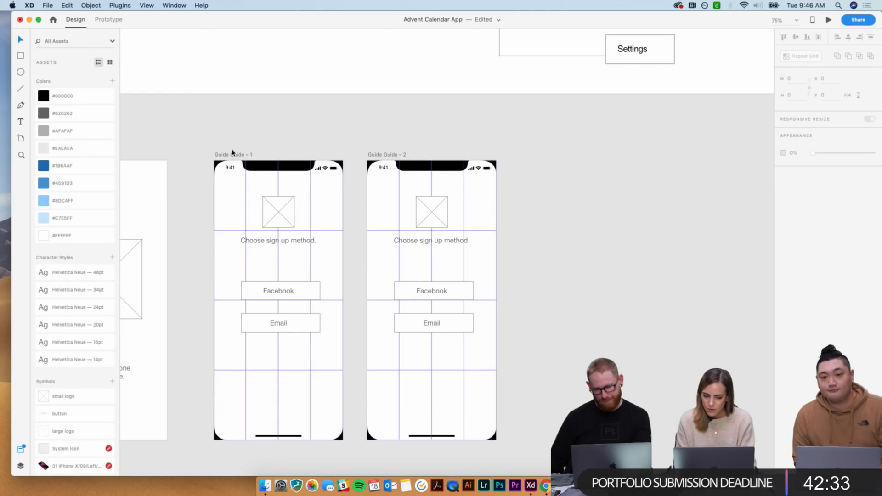
{"action": "scroll", "coordinate": [241, 159], "scroll_direction": "left", "scroll_amount": 2}
{"action": "scroll", "coordinate": [241, 158], "scroll_direction": "left", "scroll_amount": 1}
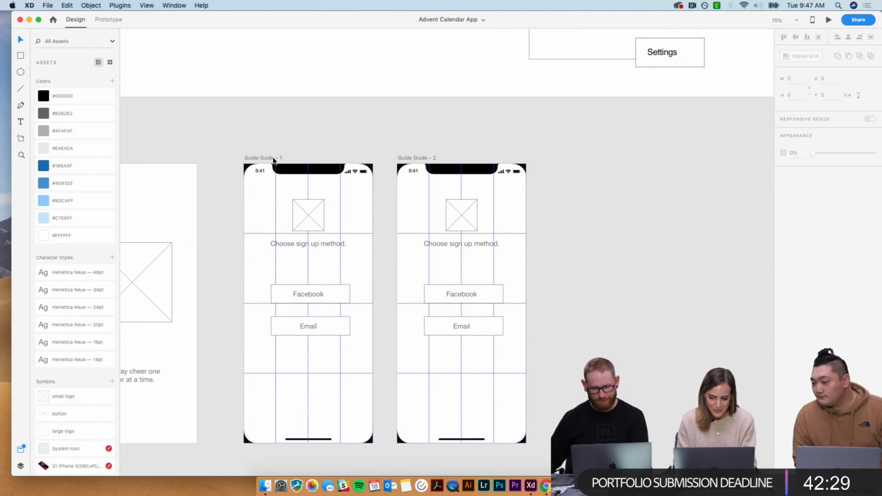
{"action": "double_click", "coordinate": [272, 157]}
{"action": "type", "text": "Log"}
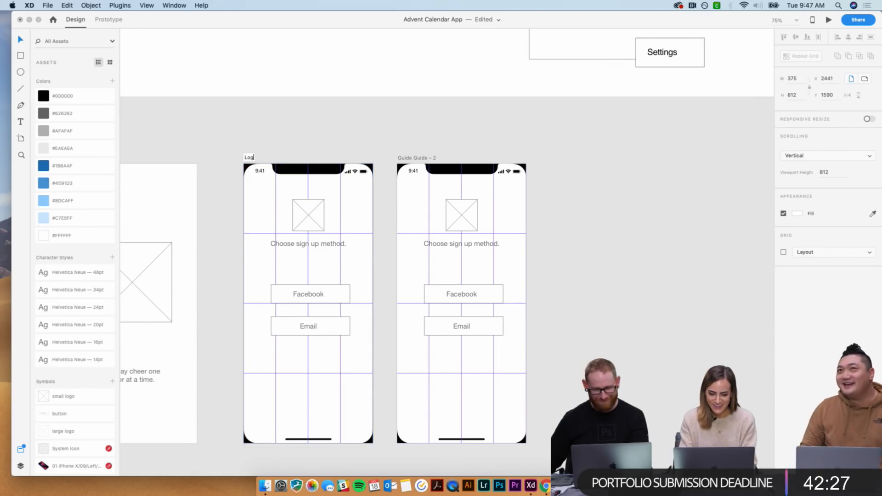
{"action": "type", "text": "in and Signup"}
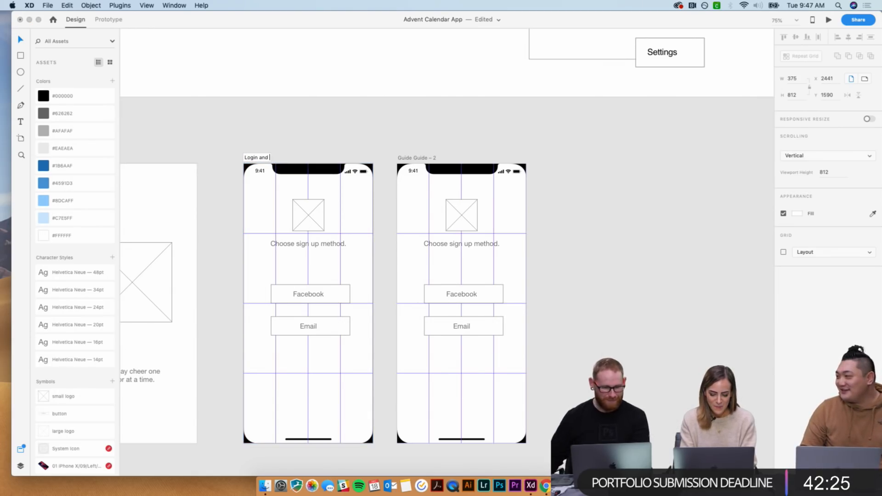
{"action": "key", "text": "Return"}
{"action": "key", "text": "super+z"}
- Rename the Guide Guide – 1 artboard as "Login"
{"action": "scroll", "coordinate": [413, 194], "scroll_direction": "left", "scroll_amount": 2}
{"action": "scroll", "coordinate": [413, 193], "scroll_direction": "left", "scroll_amount": 3}
{"action": "key", "text": "super+shift+z"}
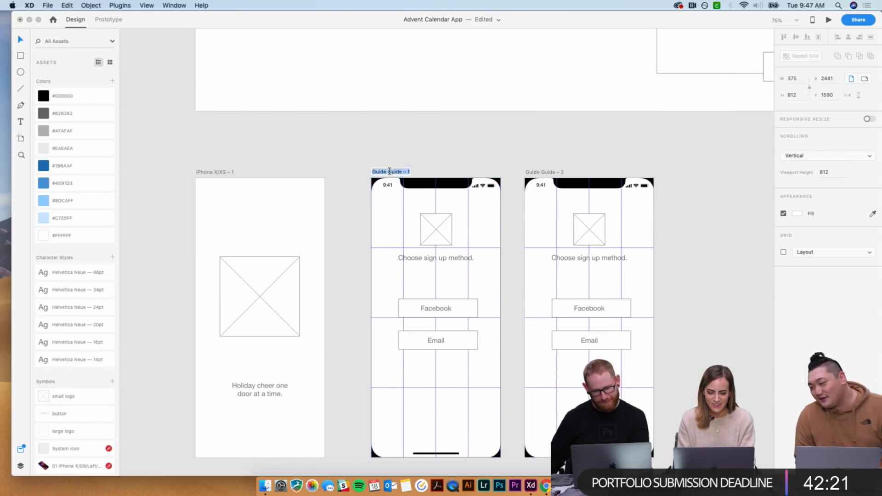
- Rename the iPhone X/XS – 1 artboard as "Splash Screen"
{"action": "double_click", "coordinate": [202, 171]}
{"action": "type", "text": "Splash Screen"}
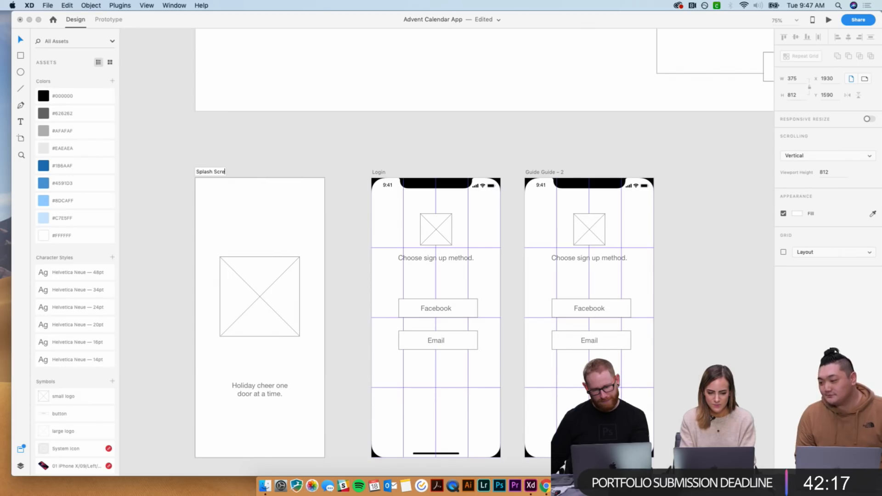
{"action": "key", "text": "Return"}
- Rename the Guide Guide – 2 artboard as "Create Account"
{"action": "scroll", "coordinate": [459, 148], "scroll_direction": "right", "scroll_amount": 3}
{"action": "double_click", "coordinate": [460, 164]}
{"action": "type", "text": "Create Account"}
{"action": "key", "text": "Return"}
- Delete the small logo from the Create Account artboard
{"action": "scroll", "coordinate": [349, 276], "scroll_direction": "right", "scroll_amount": 4}
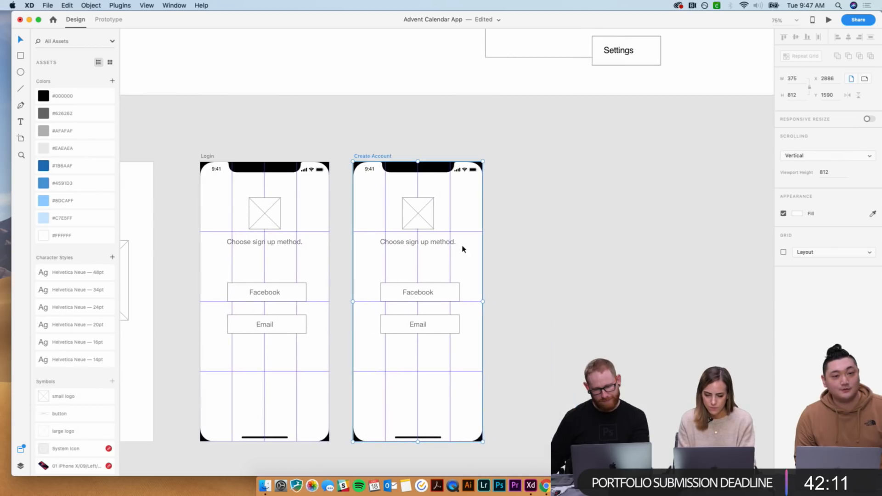
{"action": "left_click", "coordinate": [427, 222]}
{"action": "key", "text": "Delete"}
- Replace the caption on the Create Account artboard with "Create Account" and shorten its text box to a height of about 47
{"action": "double_click", "coordinate": [416, 242]}
{"action": "key", "text": "super+a"}
{"action": "type", "text": "Create Account"}
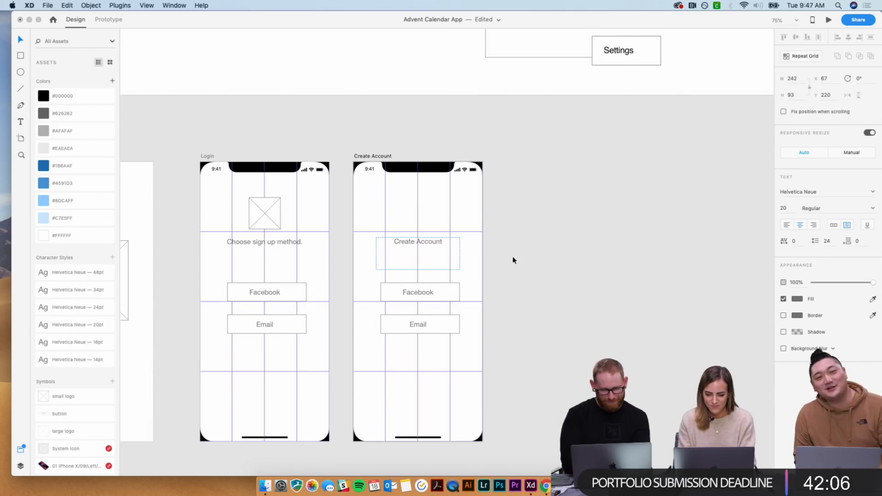
{"action": "key", "text": "Escape"}
{"action": "scroll", "coordinate": [519, 262], "scroll_direction": "down", "scroll_amount": 1}
{"action": "scroll", "coordinate": [518, 262], "scroll_direction": "right", "scroll_amount": 1}
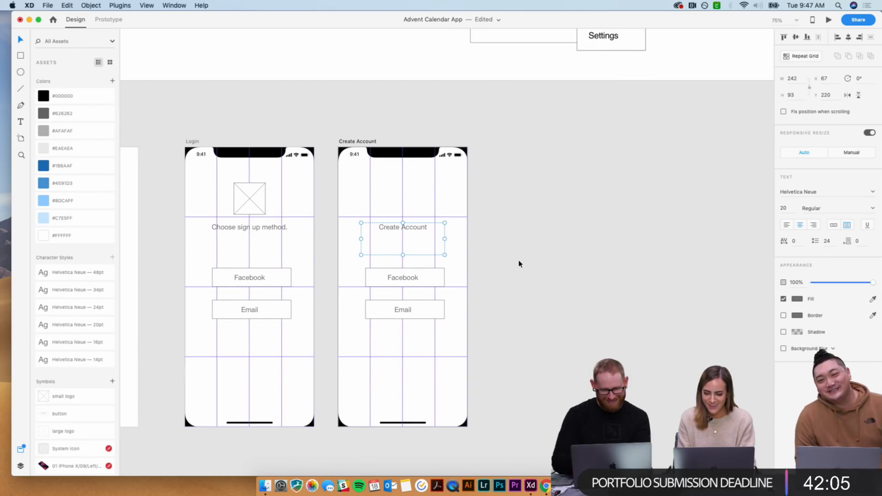
{"action": "left_click_drag", "start_coordinate": [403, 255], "coordinate": [403, 236]}
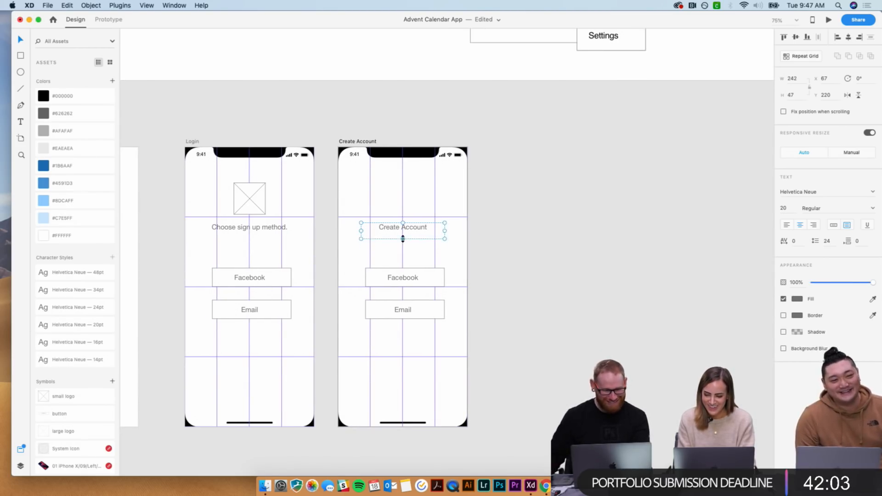
{"action": "left_click", "coordinate": [549, 282]}
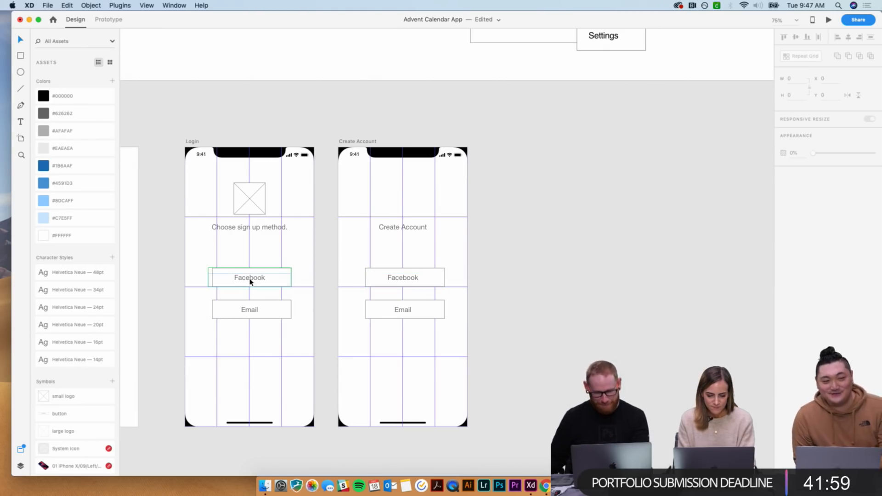
- Add a small "Skip" label near the bottom of the Login artboard, centred above the home indicator
{"action": "left_click", "coordinate": [250, 281]}
{"action": "key", "text": "super+c"}
{"action": "left_click", "coordinate": [294, 391]}
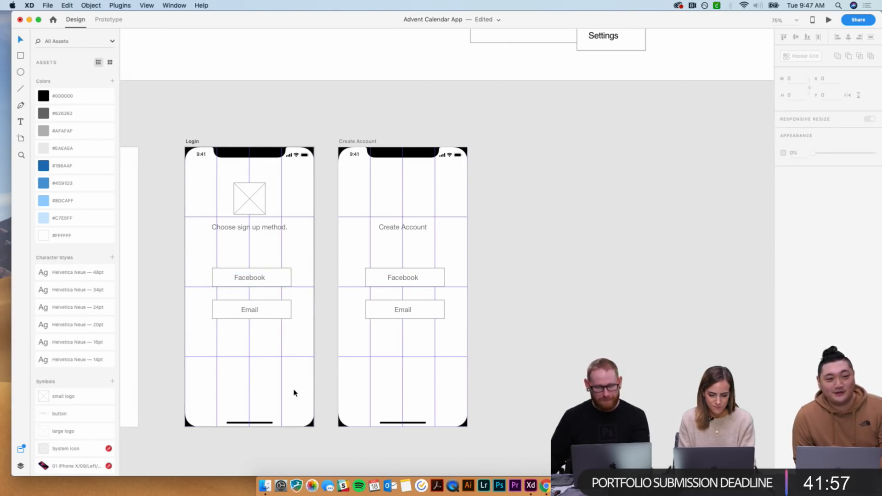
{"action": "scroll", "coordinate": [293, 390], "scroll_direction": "down", "scroll_amount": 3}
{"action": "key", "text": "super+v"}
{"action": "left_click_drag", "start_coordinate": [275, 222], "coordinate": [267, 339]}
{"action": "double_click", "coordinate": [267, 339]}
{"action": "type", "text": "Next"}
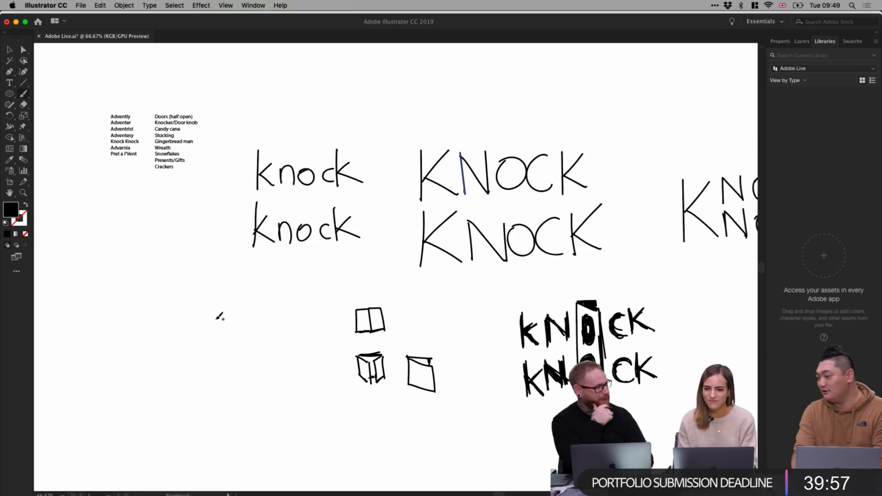
- Lower the Login artboard's caption and logo slightly, and move the Create Account caption down to Y 244 to match
{"action": "scroll", "coordinate": [380, 238], "scroll_direction": "right", "scroll_amount": 3}
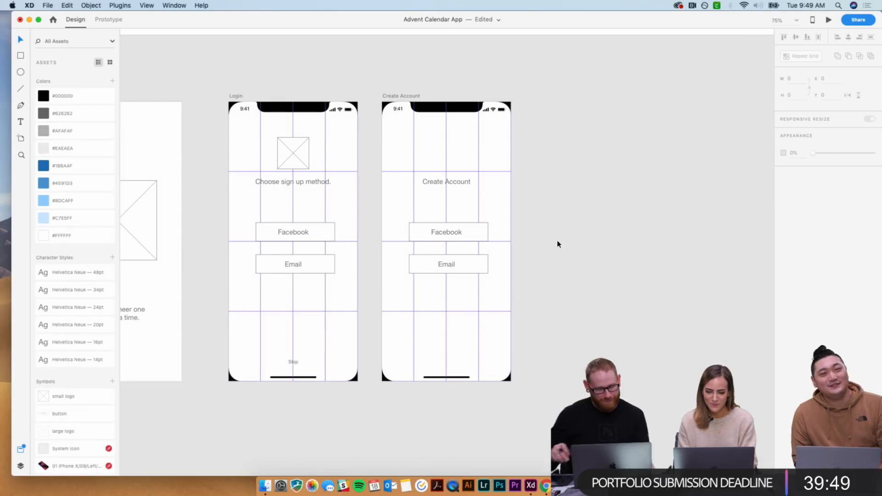
{"action": "scroll", "coordinate": [558, 244], "scroll_direction": "left", "scroll_amount": 5}
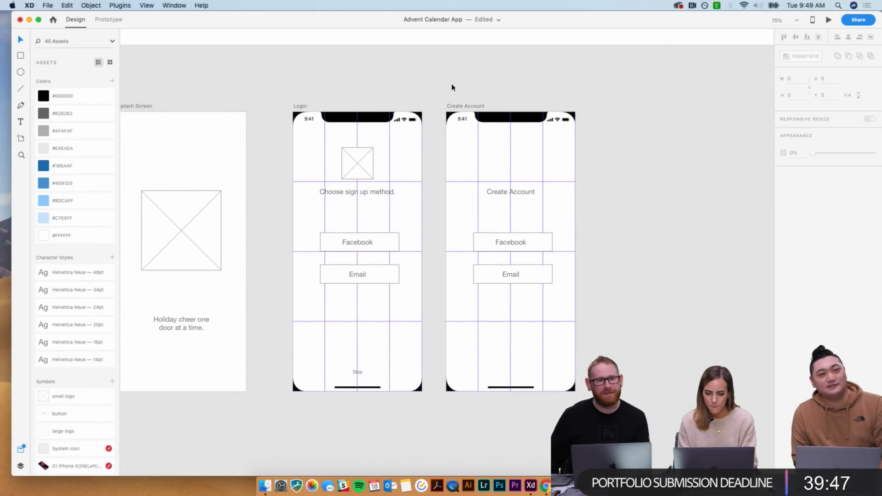
{"action": "left_click", "coordinate": [453, 106]}
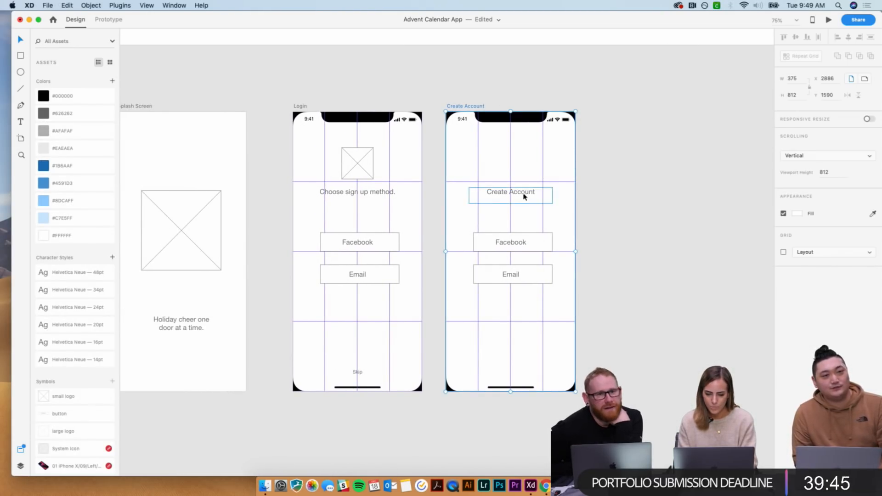
{"action": "left_click_drag", "start_coordinate": [349, 192], "coordinate": [349, 201]}
{"action": "left_click_drag", "start_coordinate": [363, 167], "coordinate": [361, 170]}
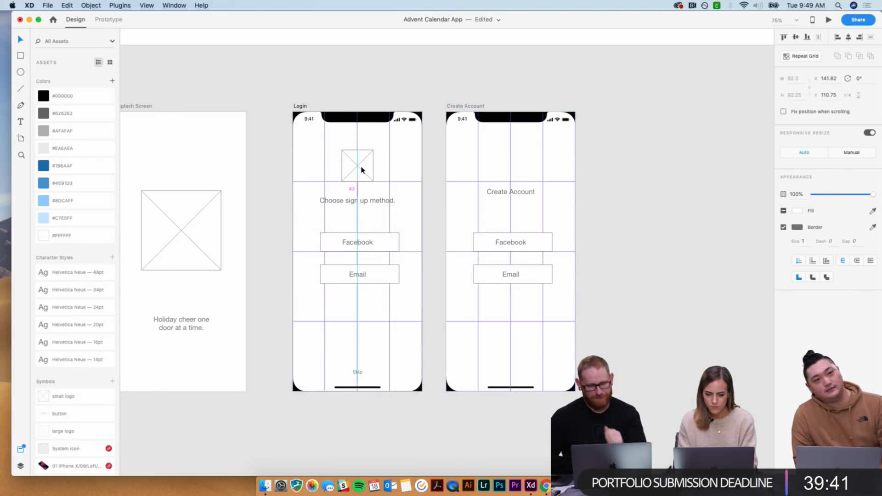
{"action": "left_click_drag", "start_coordinate": [527, 195], "coordinate": [527, 204]}
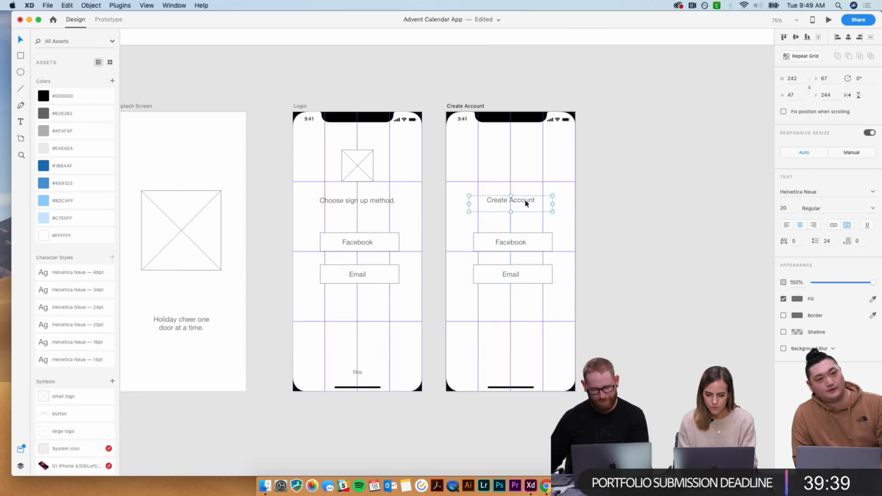
{"action": "left_click", "coordinate": [629, 209]}
- Change the Email button's label on Create Account to "Password" and left-align it with an indent inside the box, at X 102
{"action": "scroll", "coordinate": [637, 211], "scroll_direction": "right", "scroll_amount": 5}
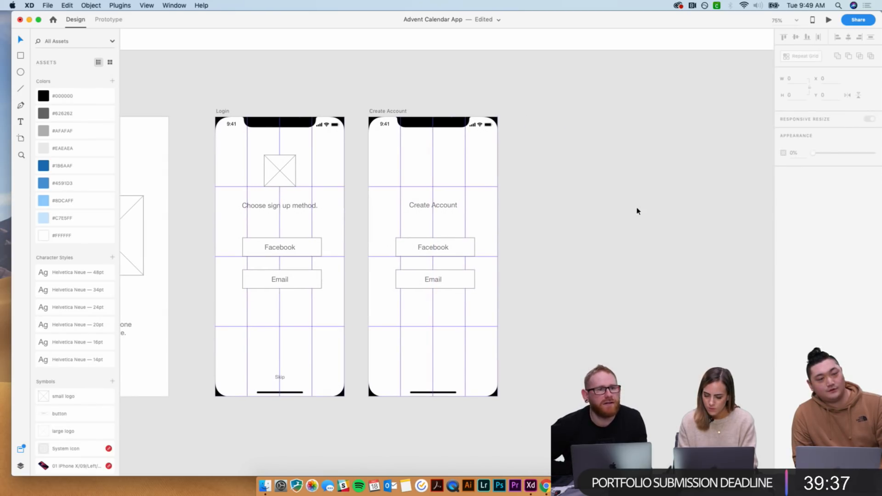
{"action": "scroll", "coordinate": [637, 211], "scroll_direction": "right", "scroll_amount": 2}
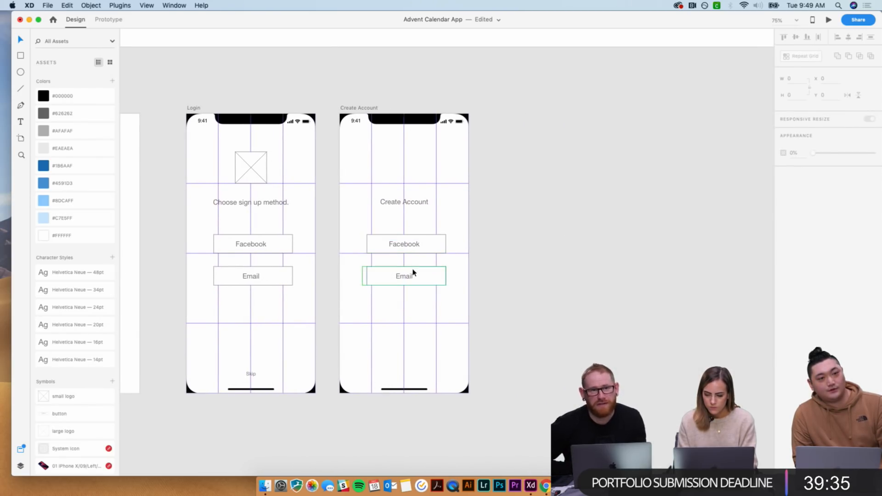
{"action": "left_click", "coordinate": [421, 284]}
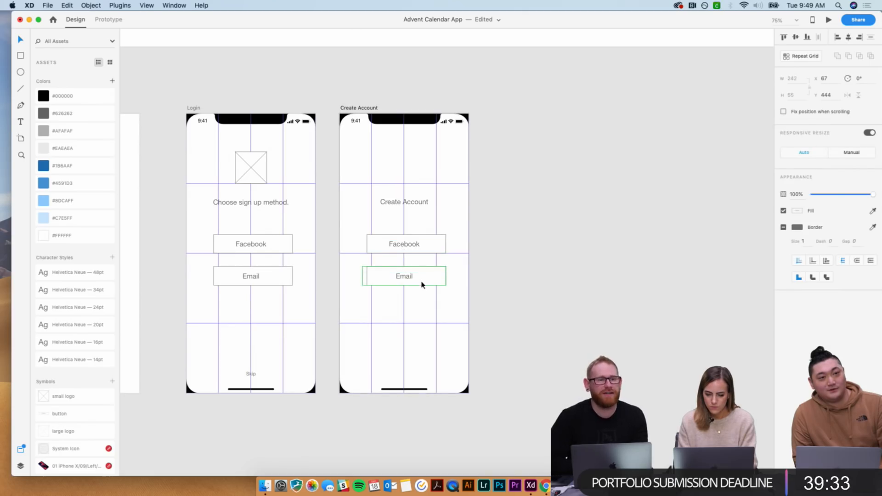
{"action": "double_click", "coordinate": [404, 280]}
{"action": "double_click", "coordinate": [403, 279]}
{"action": "type", "text": "Password"}
{"action": "key", "text": "Escape"}
{"action": "left_click", "coordinate": [786, 211]}
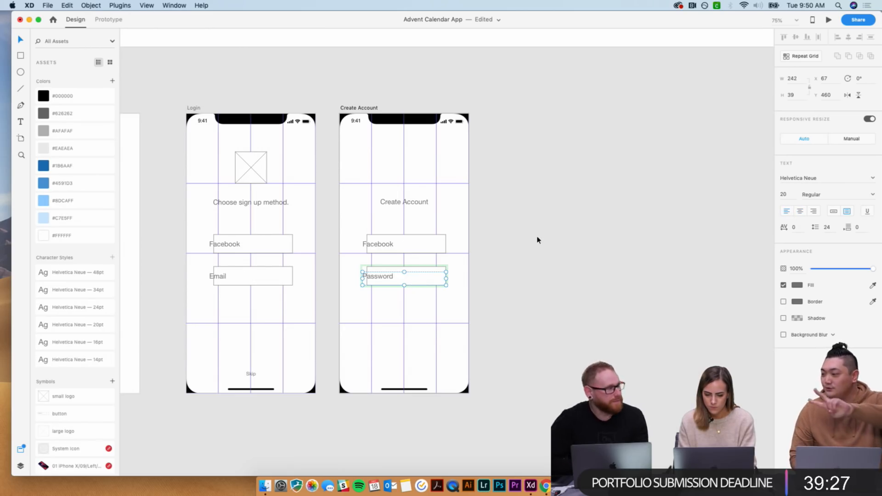
{"action": "left_click_drag", "start_coordinate": [368, 281], "coordinate": [380, 280]}
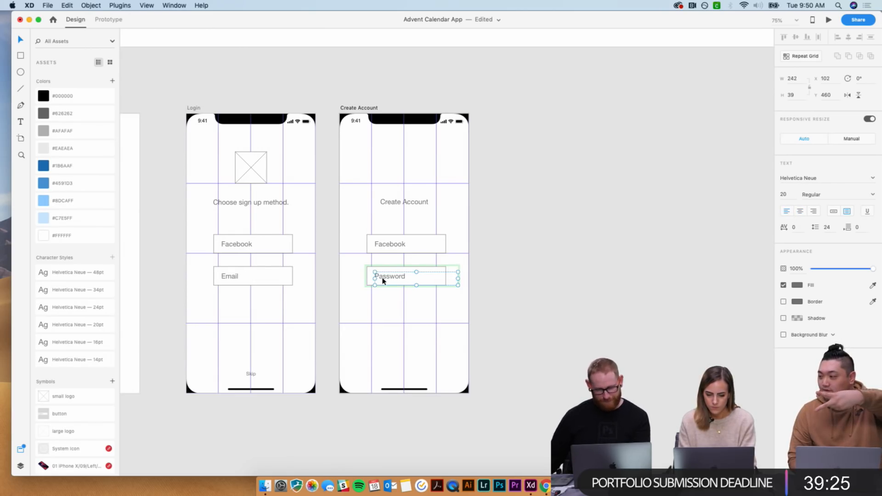
- Change the Facebook button's label on the Create Account artboard to "Email"
{"action": "double_click", "coordinate": [390, 246]}
{"action": "double_click", "coordinate": [390, 246]}
{"action": "type", "text": "Email"}
{"action": "key", "text": "Escape"}
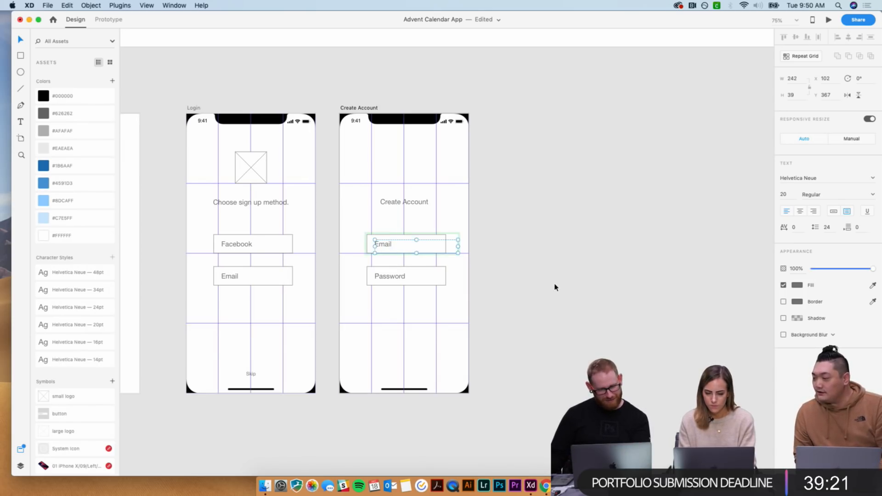
{"action": "left_click", "coordinate": [555, 287]}
- Widen the Create Account Email field's box leftward to X 52 and shift its label to X 80
{"action": "left_click", "coordinate": [373, 237]}
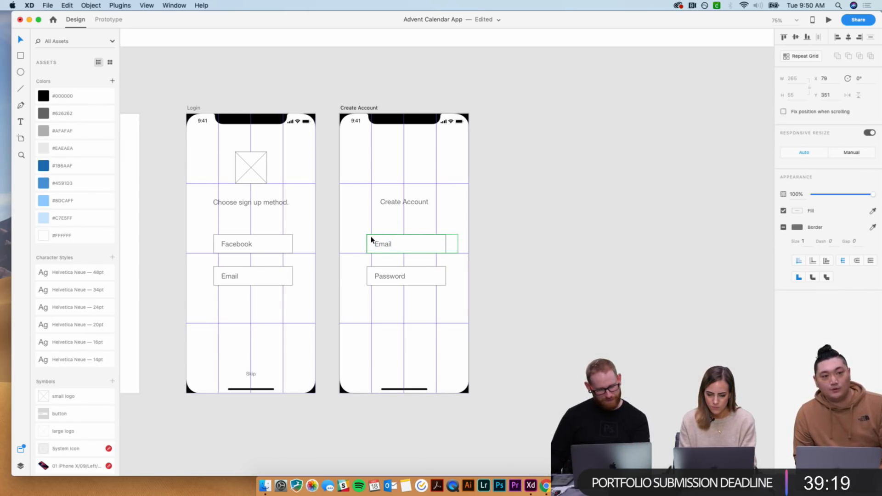
{"action": "left_click_drag", "start_coordinate": [367, 243], "coordinate": [358, 243]}
{"action": "left_click", "coordinate": [376, 246]}
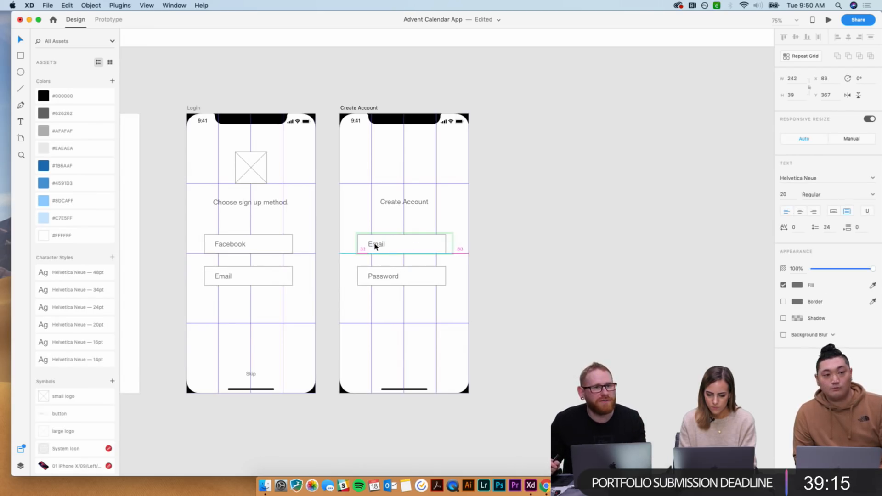
{"action": "left_click", "coordinate": [571, 247]}
{"action": "left_click", "coordinate": [427, 250]}
{"action": "left_click_drag", "start_coordinate": [428, 250], "coordinate": [425, 250]}
{"action": "left_click", "coordinate": [419, 274], "text": "shift"}
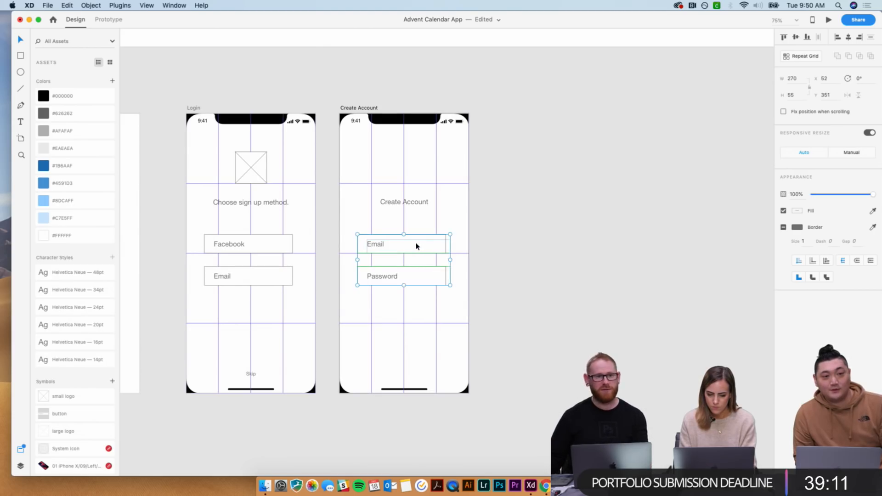
{"action": "left_click", "coordinate": [575, 234]}
{"action": "key", "text": "super+z"}
- Duplicate the Email field into the lower part of the Create Account artboard and ungroup the copy's symbol
{"action": "left_click_drag", "start_coordinate": [403, 249], "coordinate": [400, 344]}
{"action": "right_click", "coordinate": [399, 344]}
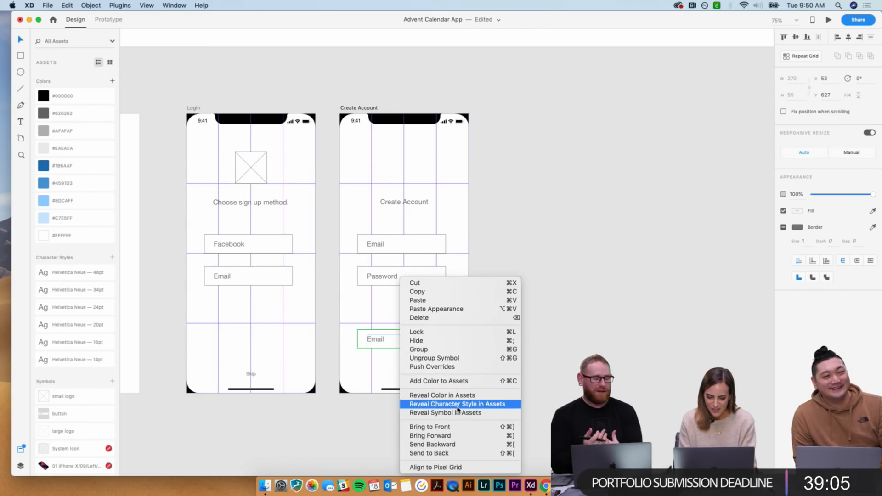
{"action": "left_click", "coordinate": [434, 358]}
- Move the ungrouped copy's box and label down together, placing the box at about Y 692
{"action": "left_click", "coordinate": [404, 349]}
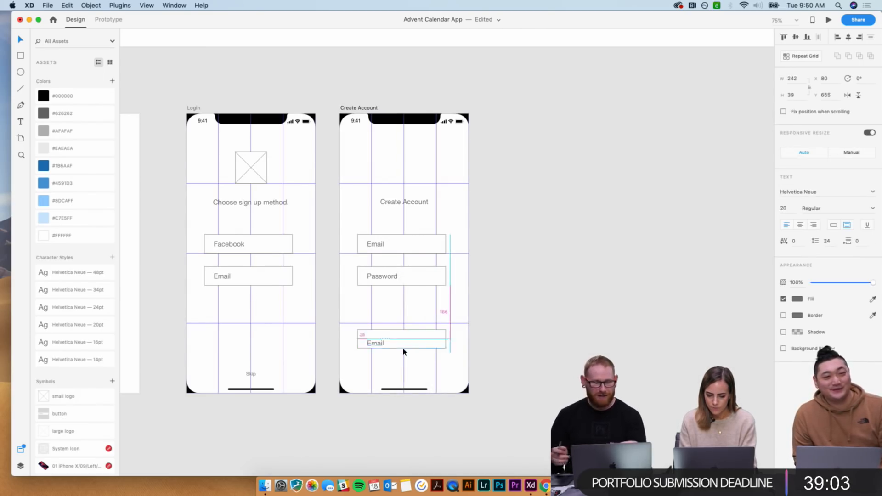
{"action": "left_click", "coordinate": [420, 333], "text": "shift"}
{"action": "left_click_drag", "start_coordinate": [419, 333], "coordinate": [412, 356]}
{"action": "left_click", "coordinate": [508, 354]}
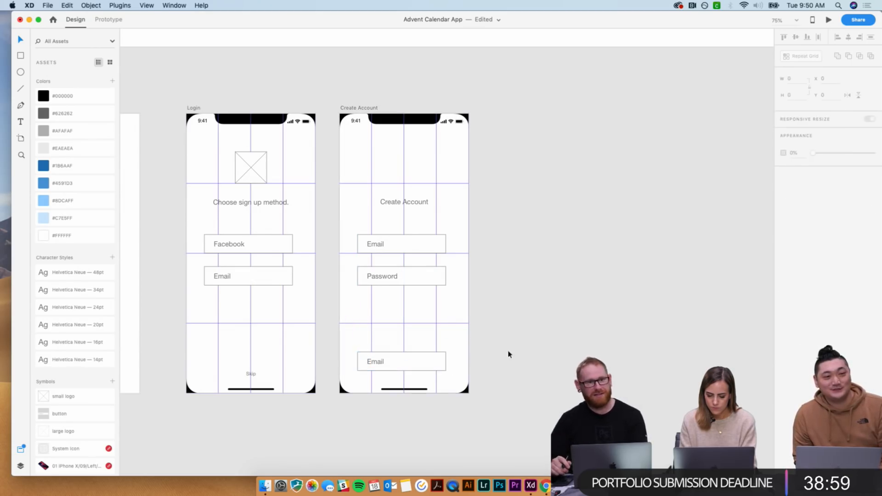
- Change the bottom button's label on the Create Account artboard to "SIGN UP"
{"action": "double_click", "coordinate": [375, 366]}
{"action": "type", "text": "Si"}
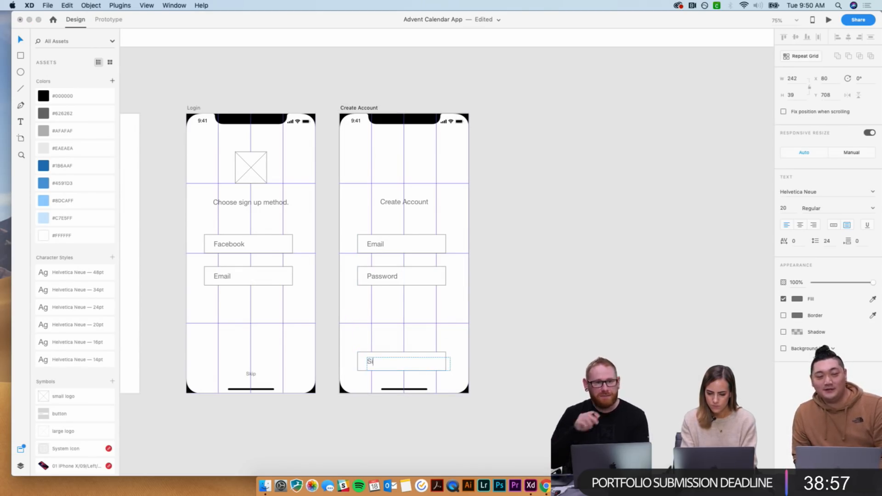
{"action": "key", "text": "BackSpace"}
{"action": "key", "text": "BackSpace"}
{"action": "type", "text": "SIGN UP"}
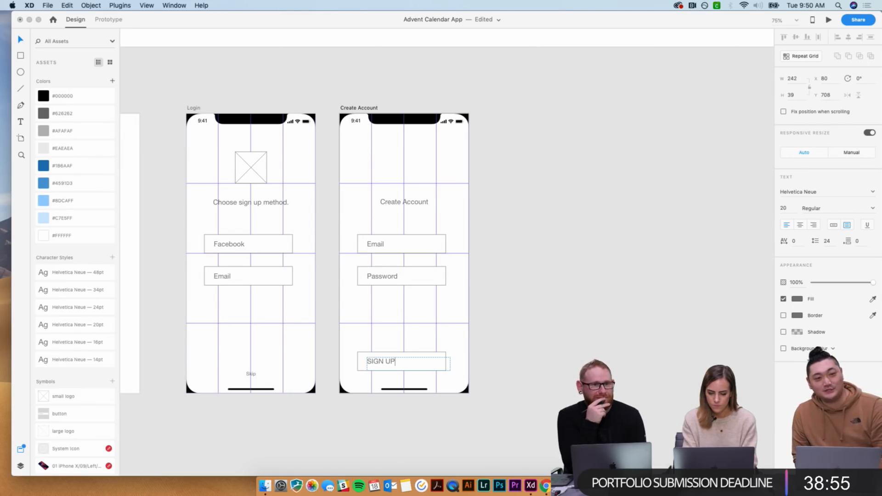
{"action": "key", "text": "Escape"}
- Center the SIGN UP text within its label, placed at X 52, and center the button's box horizontally on the Create Account artboard
{"action": "left_click", "coordinate": [800, 225]}
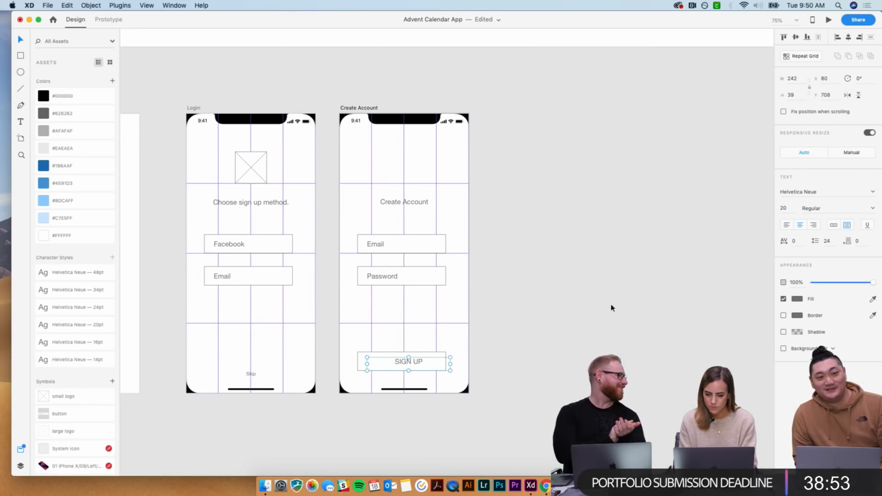
{"action": "left_click_drag", "start_coordinate": [419, 364], "coordinate": [410, 365]}
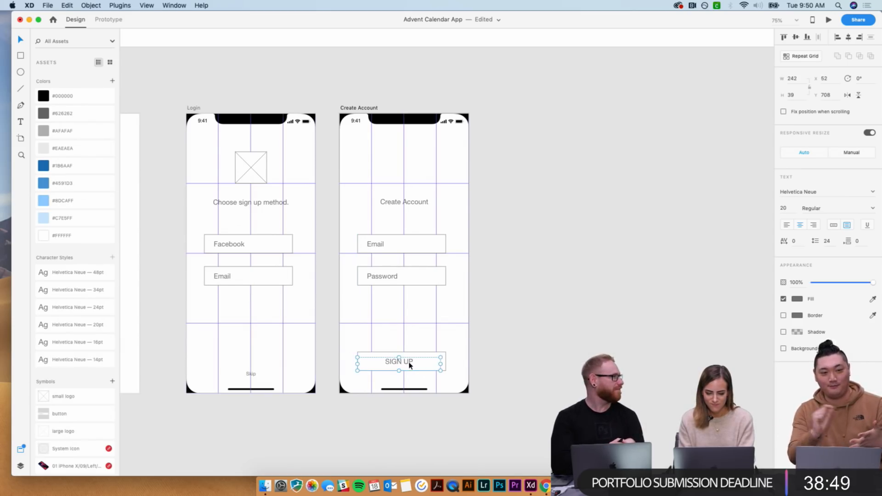
{"action": "left_click", "coordinate": [374, 358], "text": "shift"}
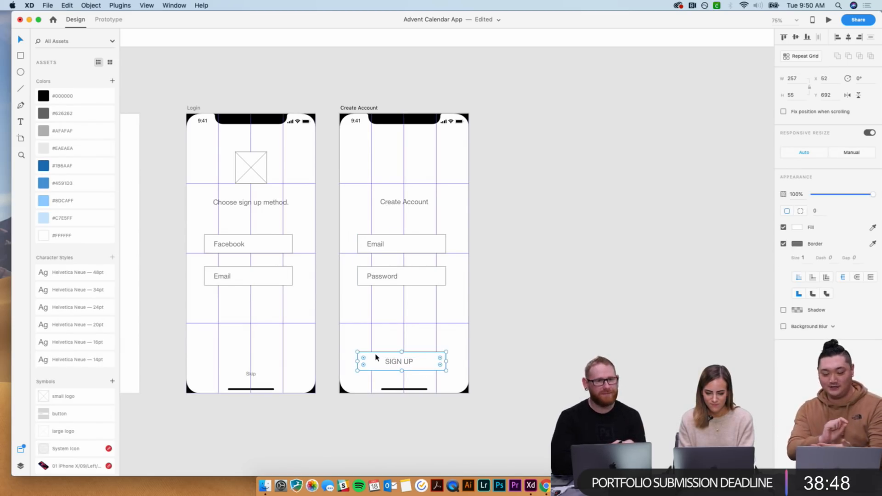
{"action": "left_click", "coordinate": [417, 364], "text": "shift"}
{"action": "left_click", "coordinate": [632, 342]}
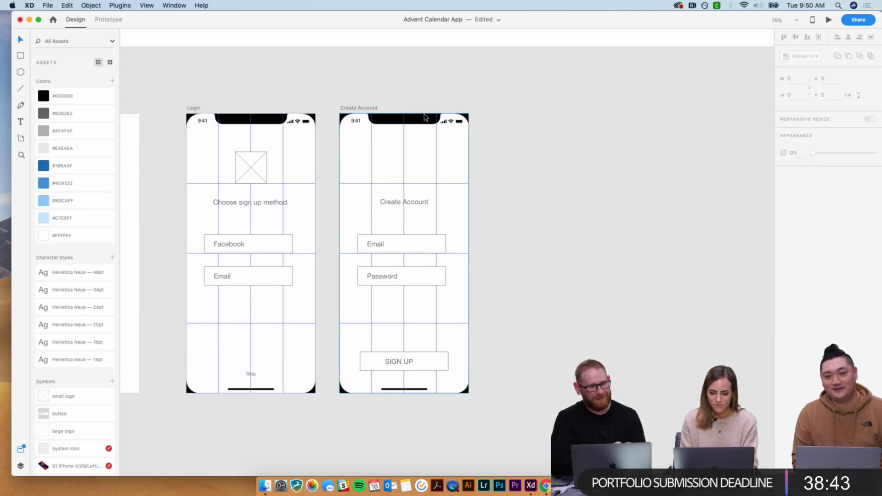
- Apply the Helvetica Neue 16pt character style to the Email field's label on the Create Account artboard
{"action": "left_click", "coordinate": [395, 208]}
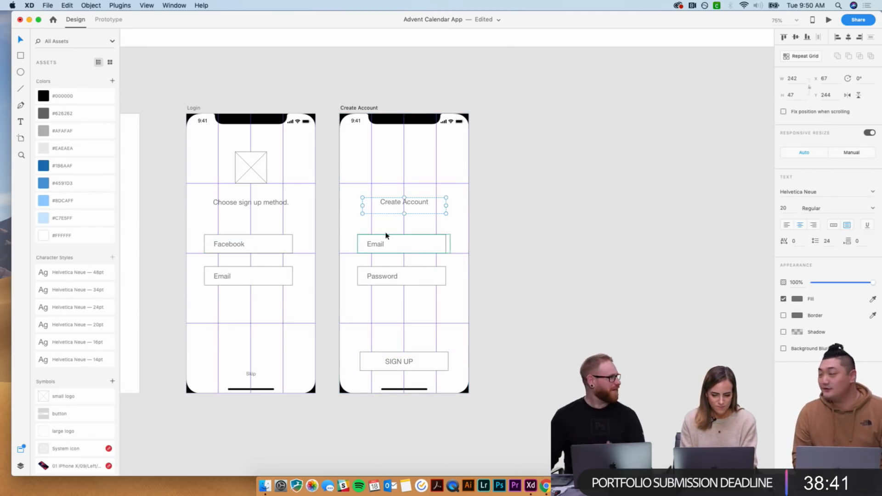
{"action": "left_click", "coordinate": [379, 245]}
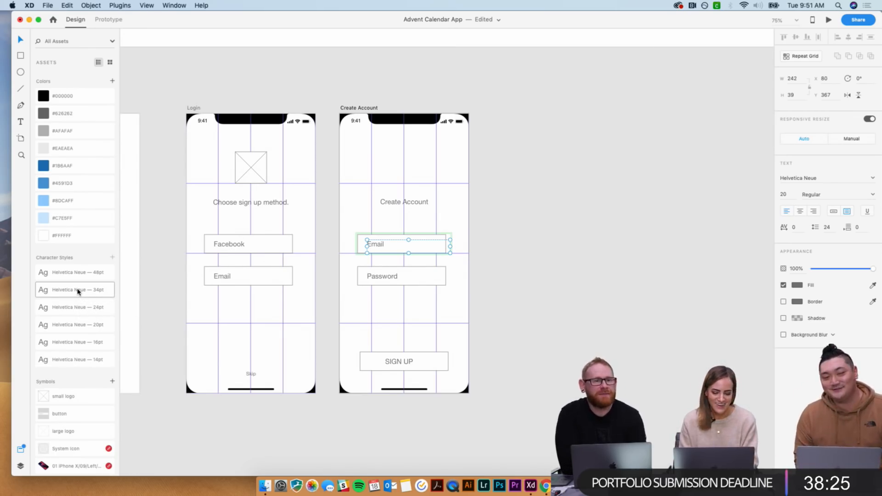
{"action": "left_click", "coordinate": [75, 305]}
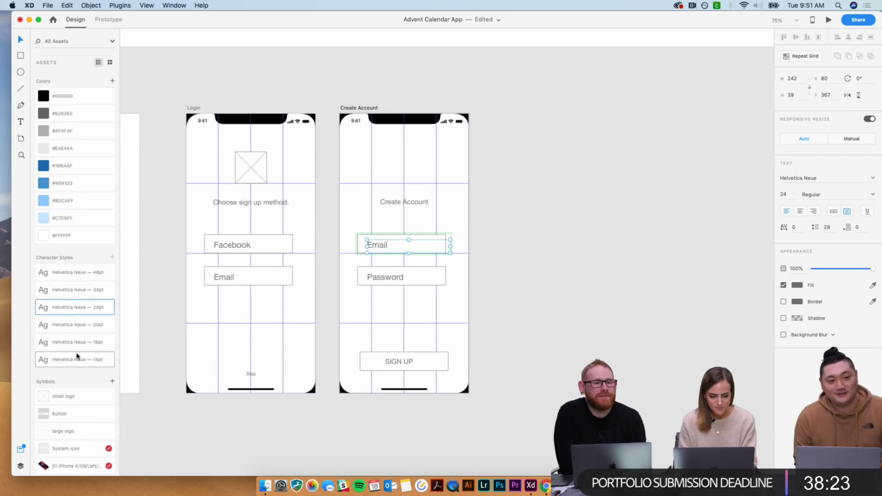
{"action": "left_click", "coordinate": [79, 343]}
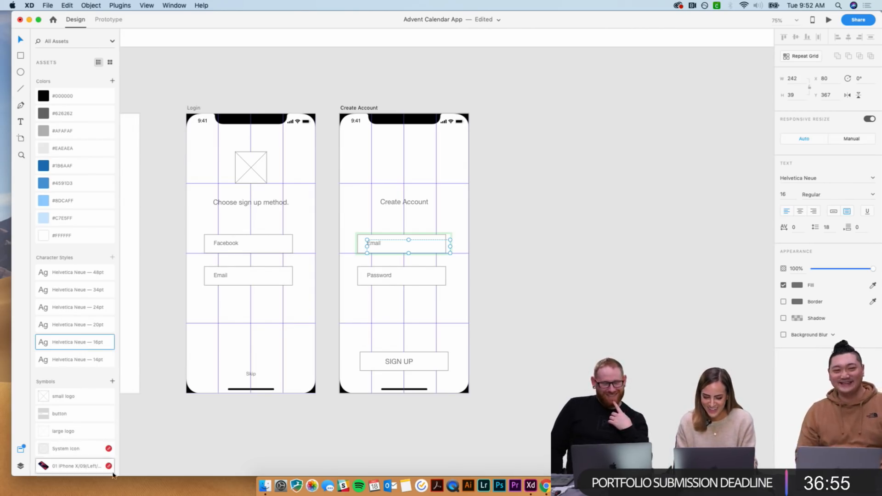
- Duplicate the whole Create Account artboard
{"action": "left_click", "coordinate": [349, 108]}
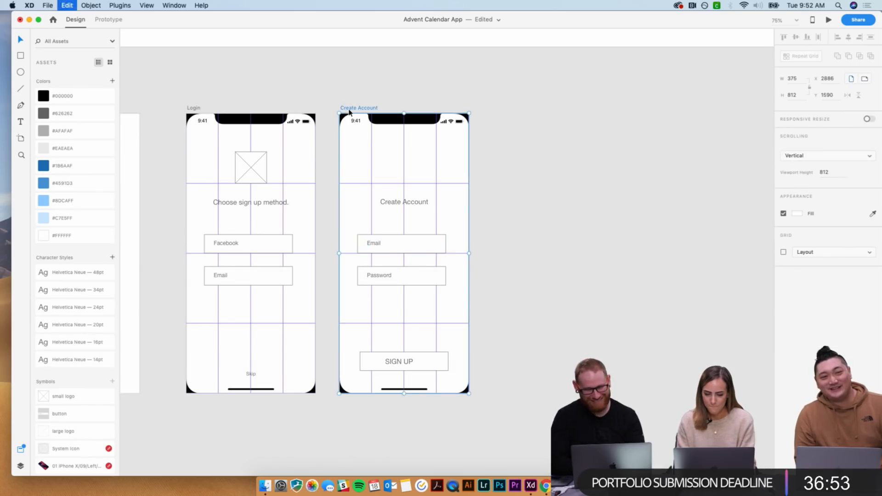
{"action": "key", "text": "super+d"}
{"action": "left_click", "coordinate": [559, 78]}
- Change the heading on the duplicated Create Account artboard to "Congratulations!"
{"action": "scroll", "coordinate": [559, 78], "scroll_direction": "right", "scroll_amount": 5}
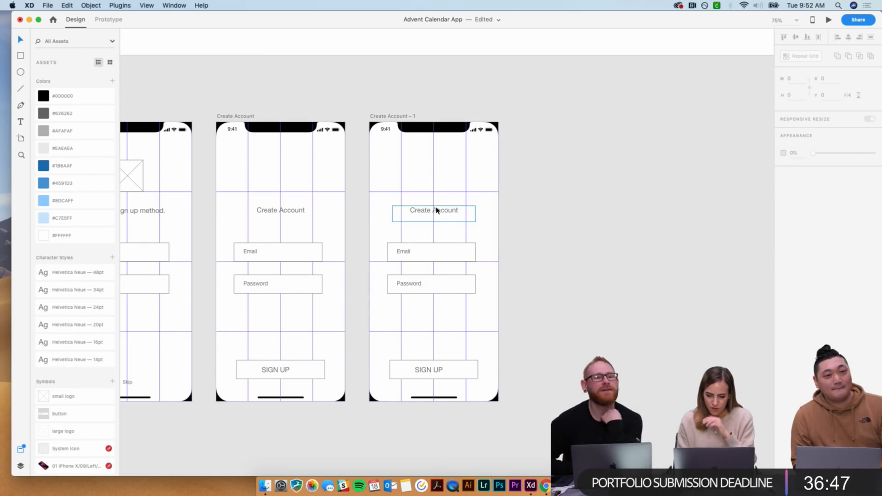
{"action": "double_click", "coordinate": [420, 211]}
{"action": "type", "text": "Congrat"}
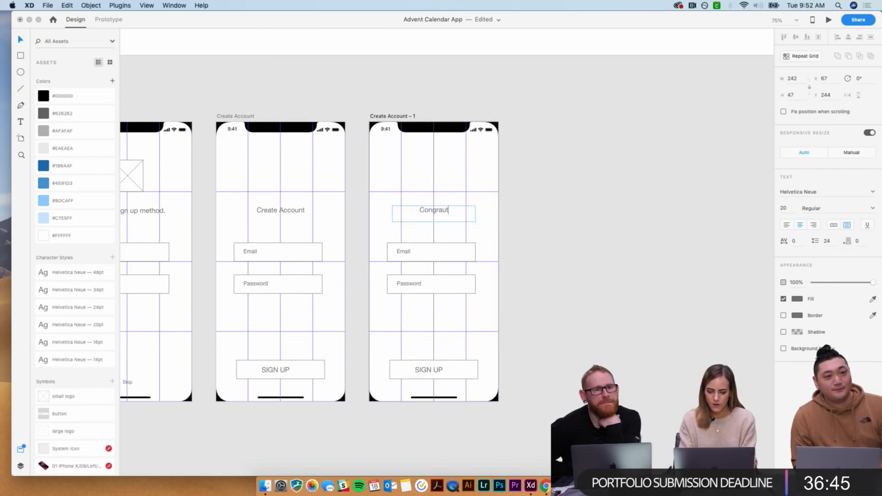
{"action": "key", "text": "BackSpace"}
{"action": "type", "text": "tulations!"}
{"action": "key", "text": "Escape"}
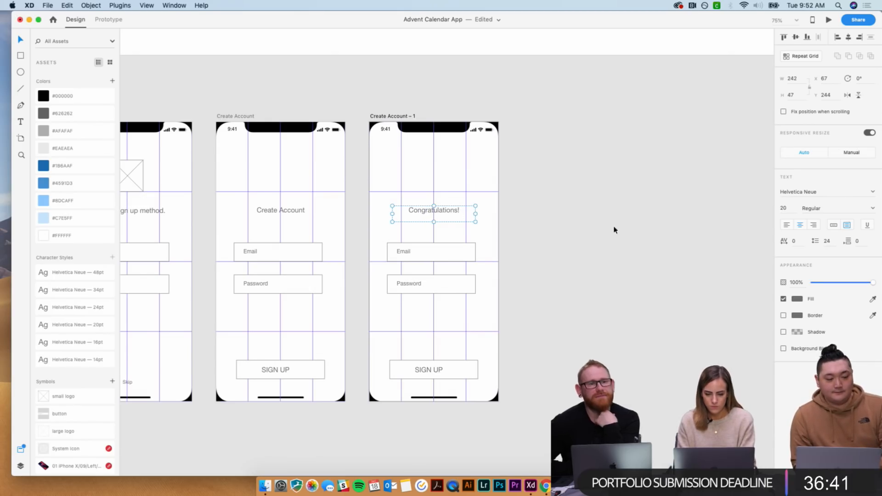
- Apply the Helvetica Neue 34pt character style to the Congratulations heading and move it up to Y 231
{"action": "left_click", "coordinate": [68, 306]}
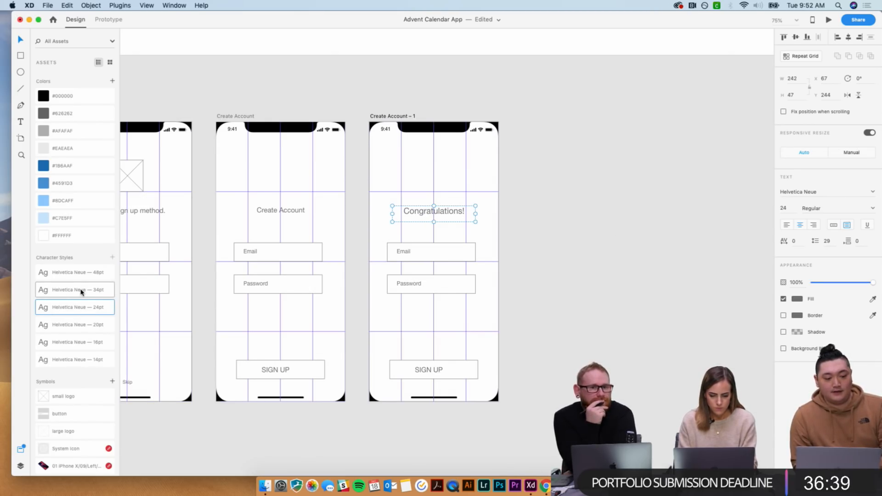
{"action": "left_click", "coordinate": [80, 292]}
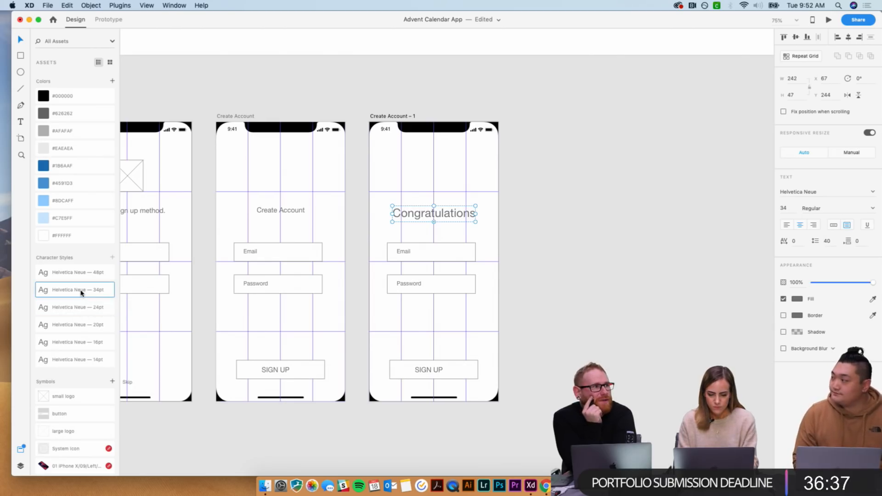
{"action": "left_click", "coordinate": [74, 307]}
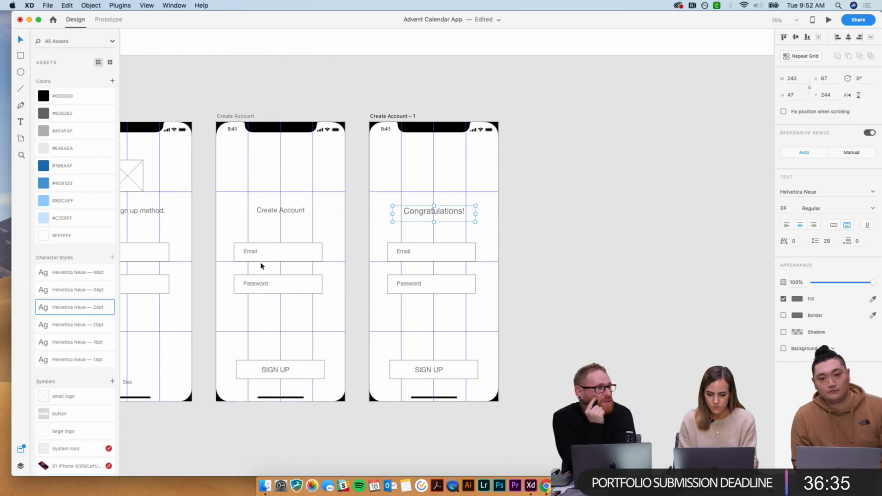
{"action": "left_click", "coordinate": [72, 294]}
{"action": "left_click", "coordinate": [532, 246]}
{"action": "mouse_move", "coordinate": [417, 215]}
{"action": "left_mouse_down"}
{"action": "mouse_move", "coordinate": [418, 199]}
{"action": "mouse_move", "coordinate": [418, 210]}
{"action": "left_mouse_up"}
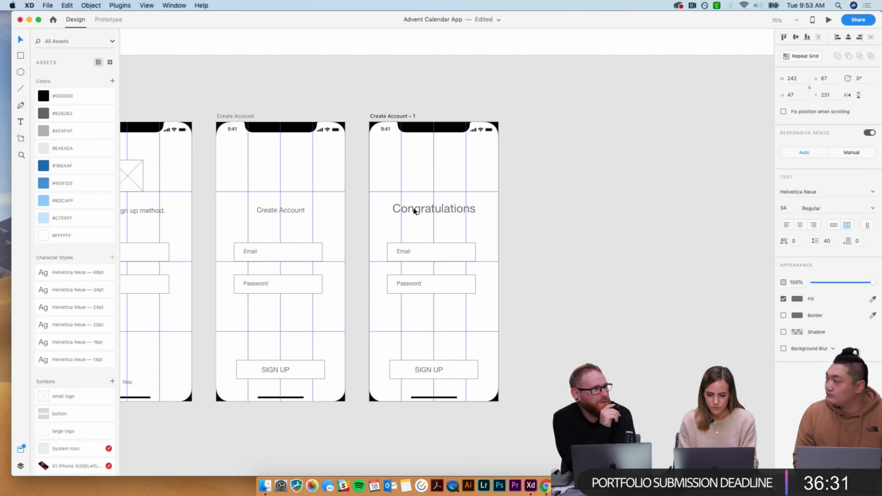
{"action": "left_click", "coordinate": [642, 245]}
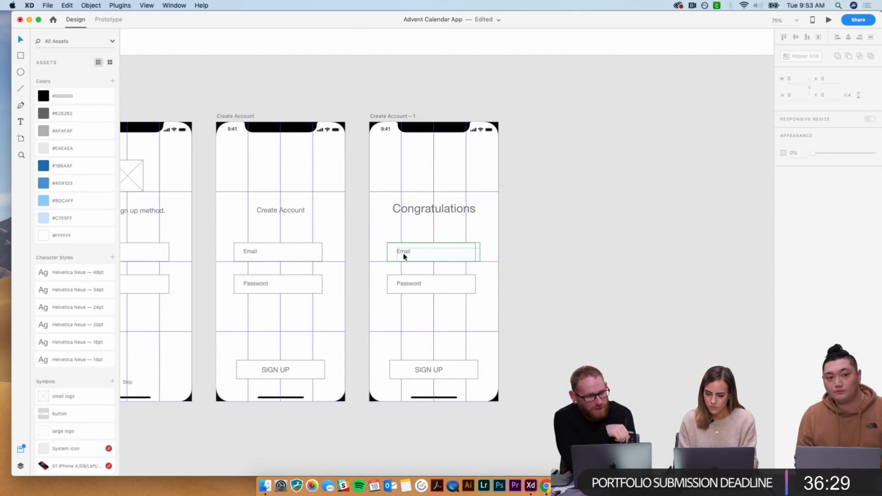
- Change the button label on the Congratulations screen to "GET STARTED" and nudge it right to centre it in the button
{"action": "left_click", "coordinate": [429, 372]}
{"action": "double_click", "coordinate": [427, 371]}
{"action": "double_click", "coordinate": [425, 370]}
{"action": "type", "text": "GET STARTED"}
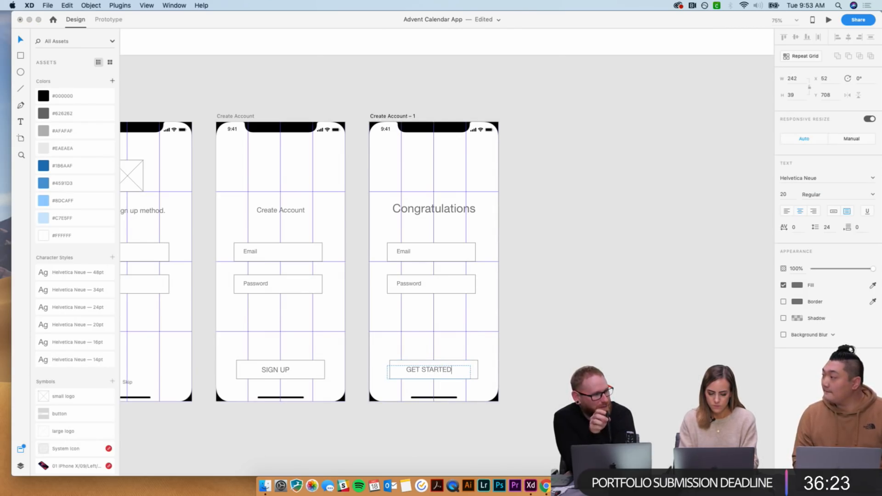
{"action": "key", "text": "Escape"}
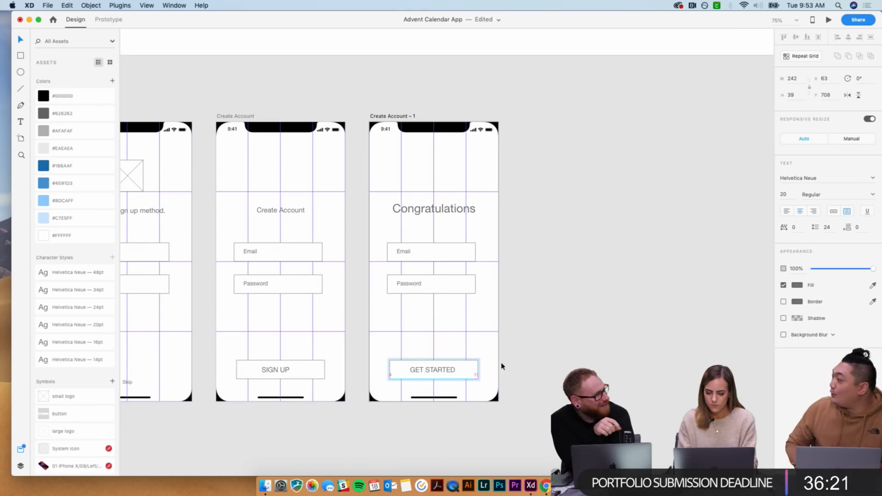
{"action": "key", "text": "Escape"}
{"action": "key", "text": "Right"}
{"action": "key", "text": "Right"}
{"action": "key", "text": "Right"}
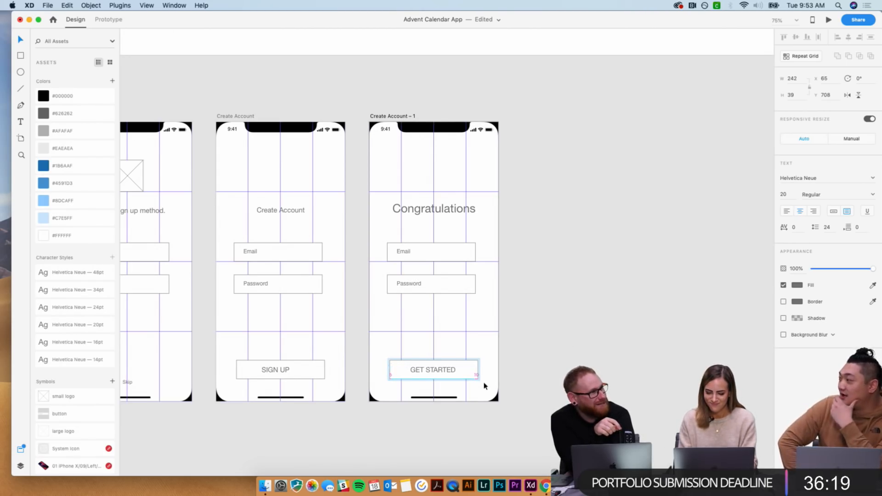
{"action": "left_click", "coordinate": [553, 382]}
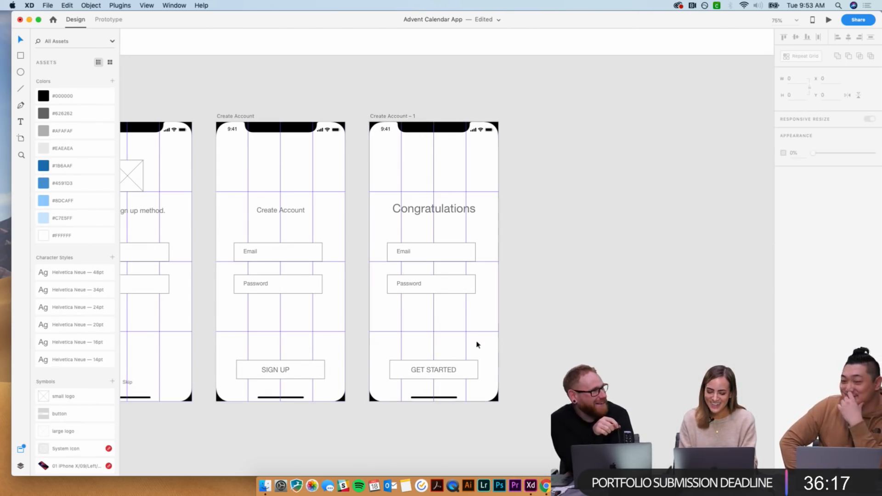
- Delete the Email and Password fields from the Congratulations screen
{"action": "left_click", "coordinate": [417, 285]}
{"action": "left_click", "coordinate": [404, 252], "text": "shift"}
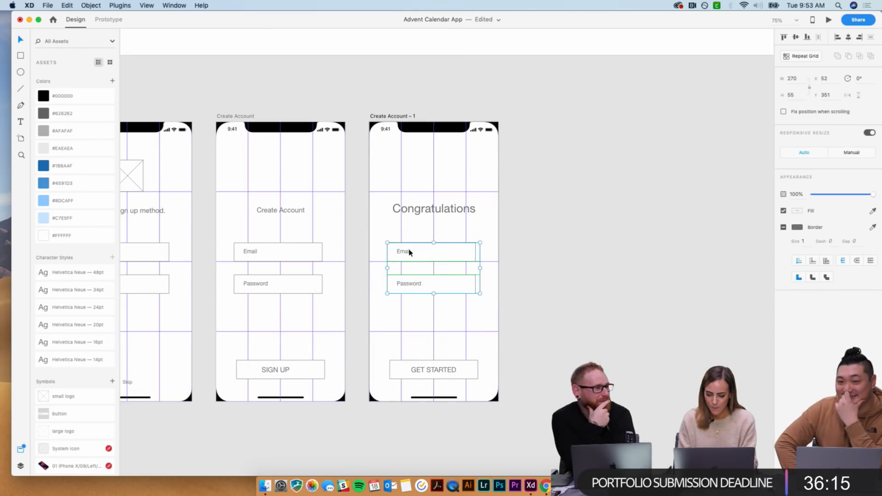
{"action": "key", "text": "Delete"}
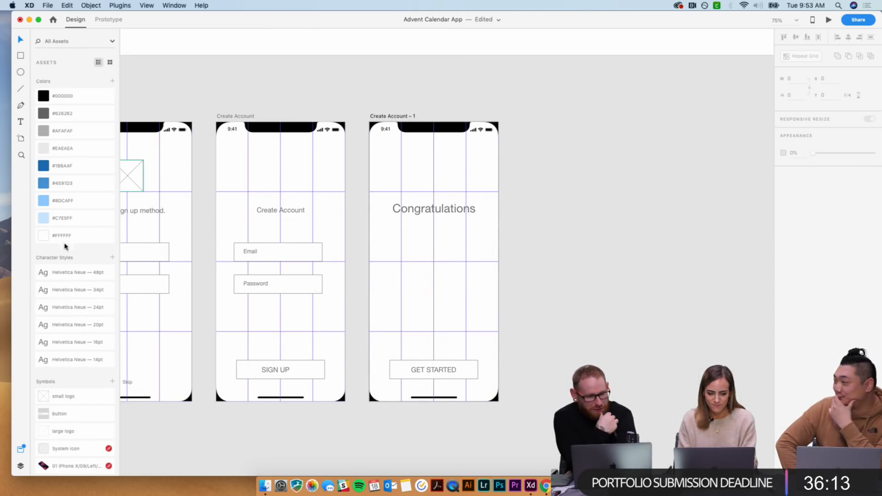
- Copy the Email text from the Create Account screen and place it under the Congratulations heading at about X 67, Y 329
{"action": "left_click", "coordinate": [251, 252]}
{"action": "key", "text": "super+c"}
{"action": "left_click", "coordinate": [462, 262]}
{"action": "key", "text": "super+v"}
{"action": "left_click_drag", "start_coordinate": [408, 252], "coordinate": [404, 243]}
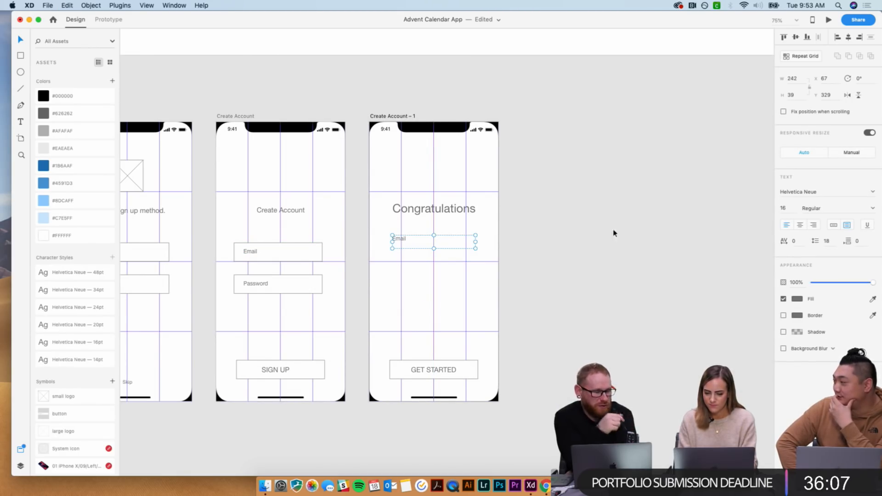
- Replace the copied text under the Congratulations heading with "Lorem ipsum dolor sit amen."
{"action": "double_click", "coordinate": [404, 243]}
{"action": "type", "text": "Lorem ipsum do"}
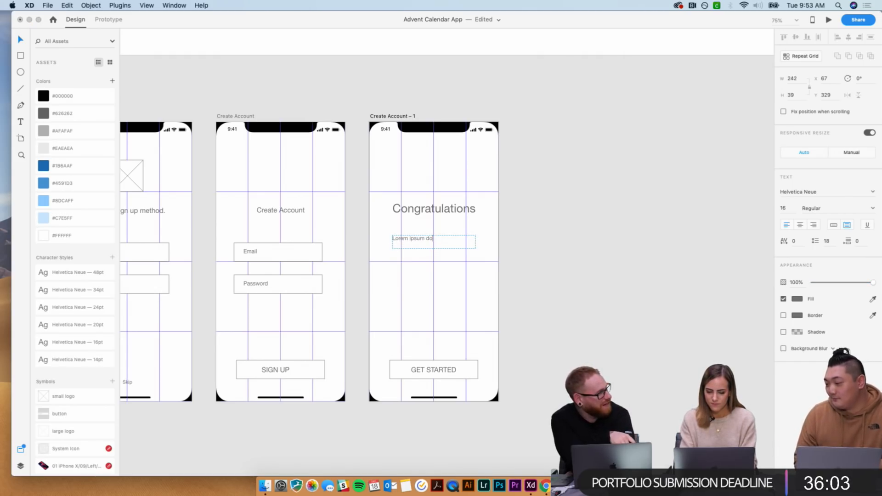
{"action": "type", "text": "lor sit amen."}
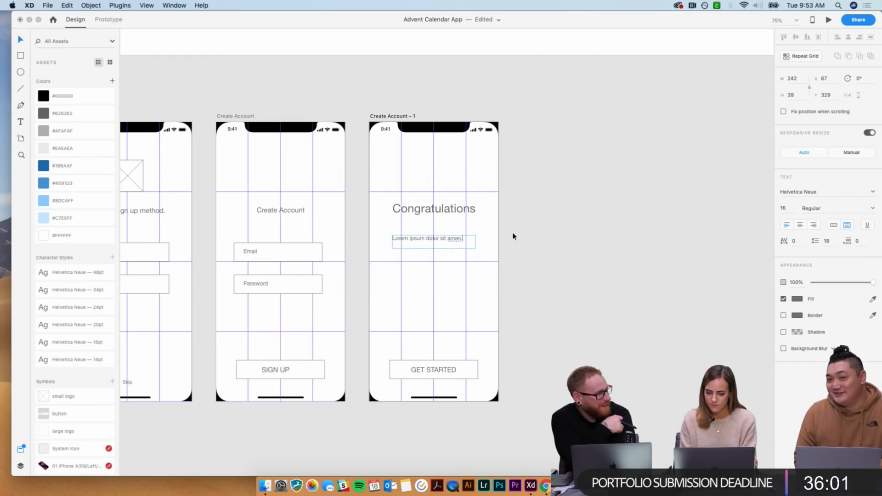
- Repeat the "Lorem ipsum dolor sit amen." line to build a five-line placeholder paragraph
{"action": "left_click_drag", "start_coordinate": [474, 237], "coordinate": [350, 239]}
{"action": "key", "text": "super+c"}
{"action": "left_click", "coordinate": [470, 239]}
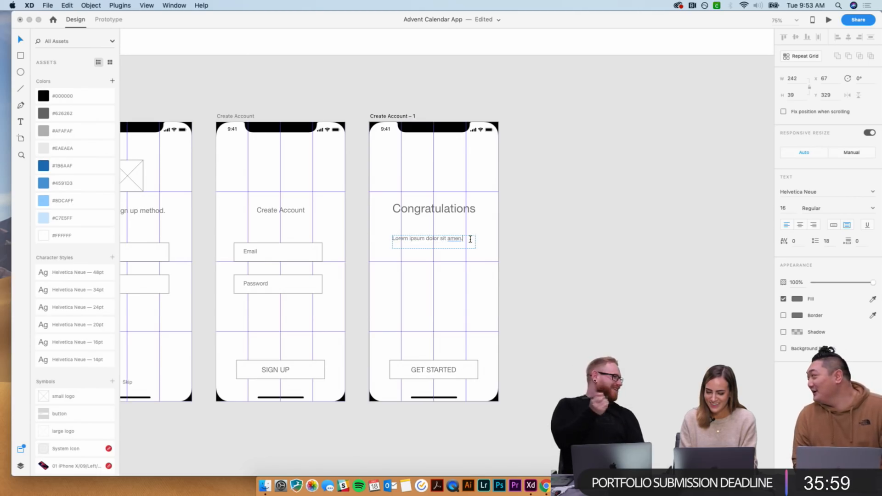
{"action": "key", "text": "Return"}
{"action": "key", "text": "super+v"}
{"action": "key", "text": "Return"}
{"action": "key", "text": "super+v"}
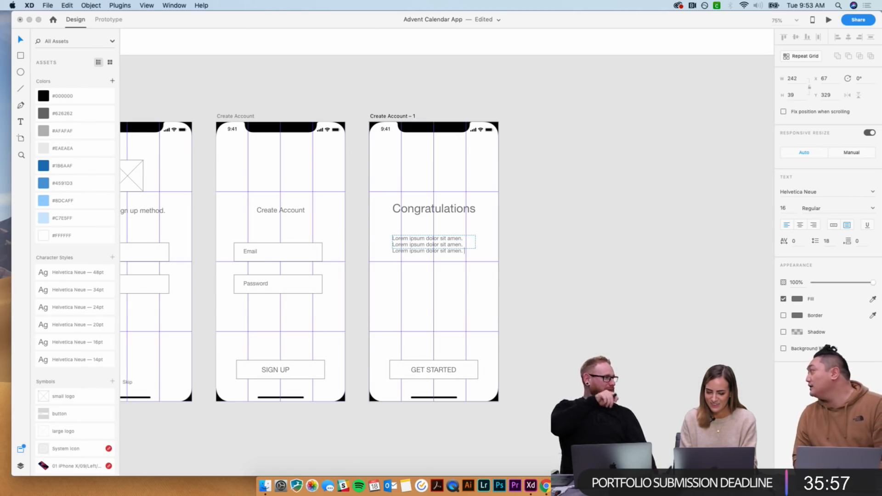
{"action": "key", "text": "Return"}
{"action": "key", "text": "super+v"}
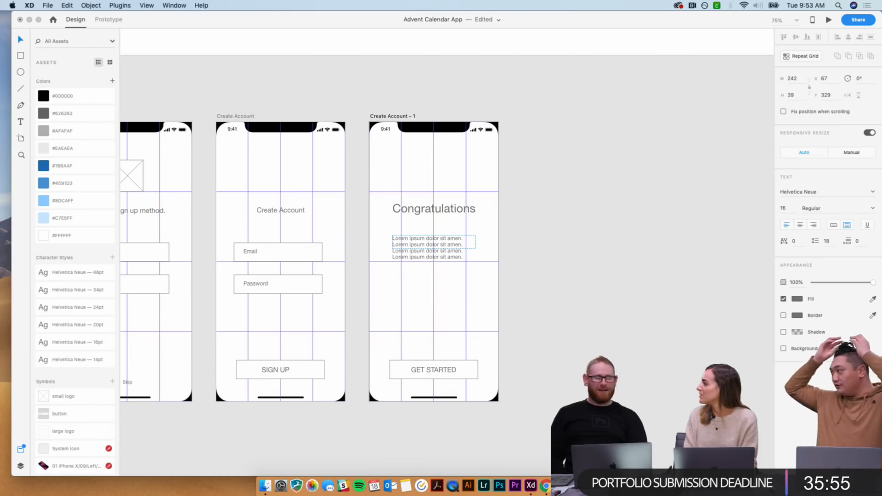
{"action": "key", "text": "shift+Up"}
{"action": "key", "text": "shift+Up"}
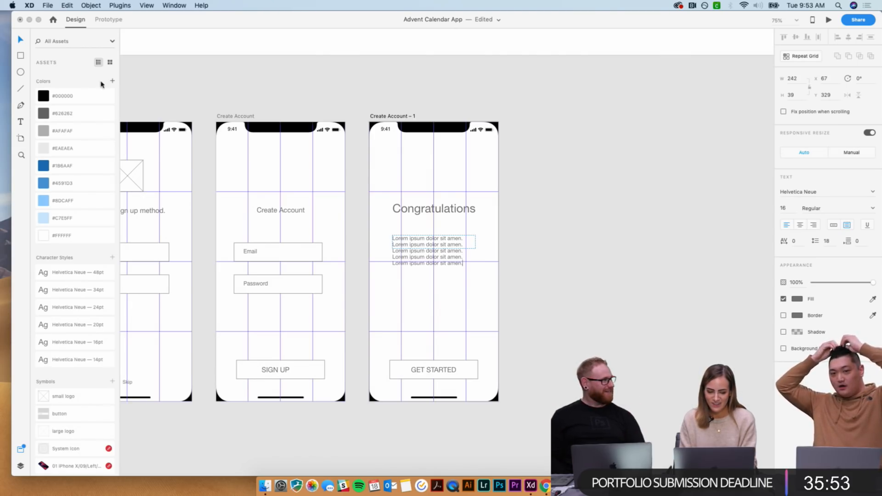
{"action": "key", "text": "BackSpace"}
{"action": "key", "text": "Escape"}
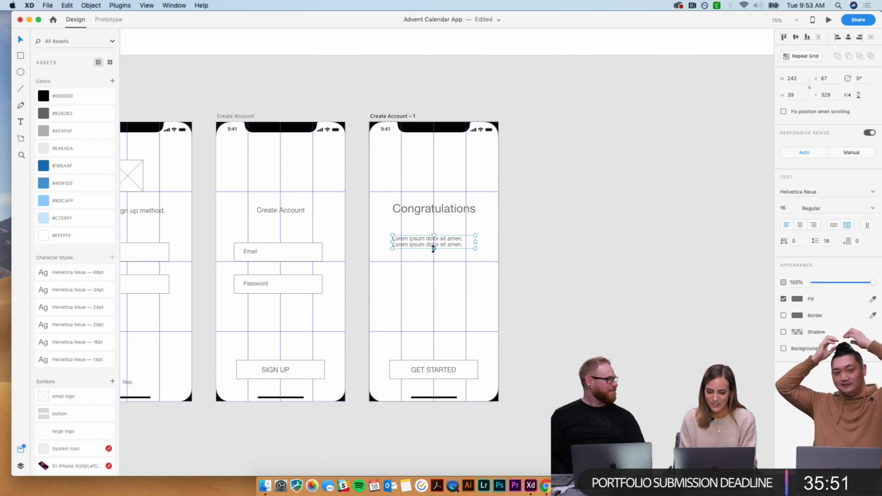
- Extend the text box under the Congratulations heading downward to a height of about 169
{"action": "left_click_drag", "start_coordinate": [433, 249], "coordinate": [433, 292]}
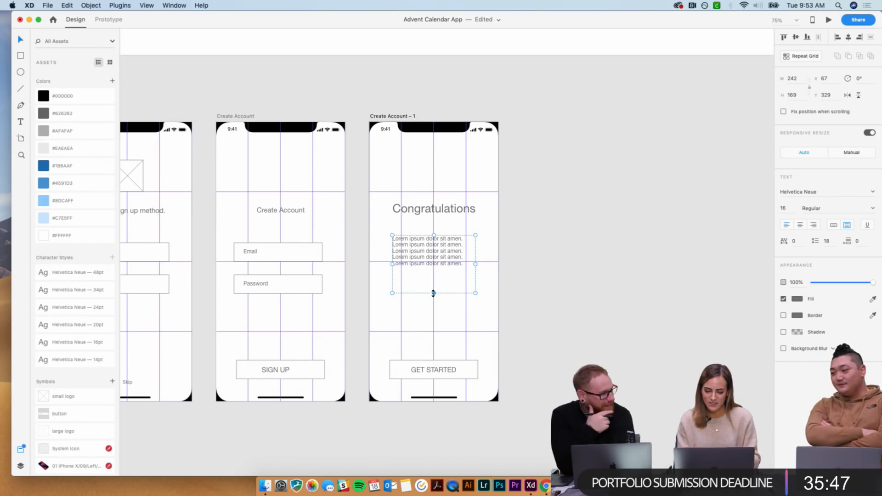
{"action": "double_click", "coordinate": [428, 248]}
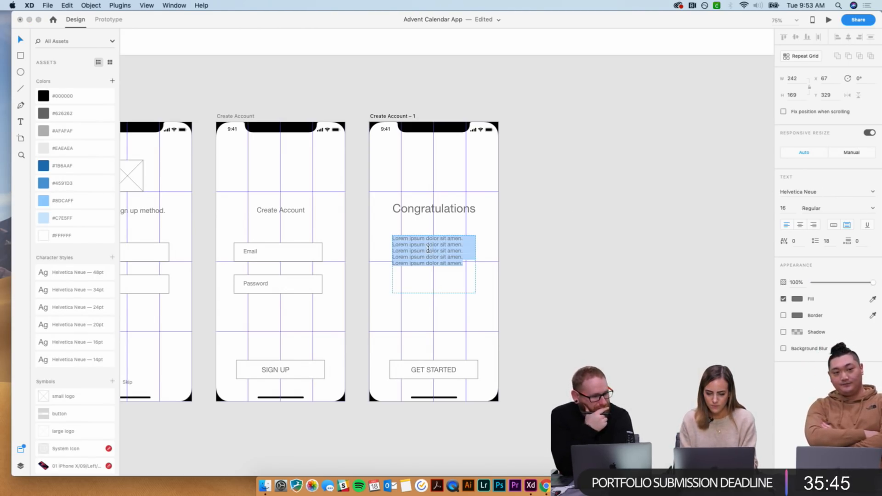
{"action": "key", "text": "Escape"}
{"action": "key", "text": "Escape"}
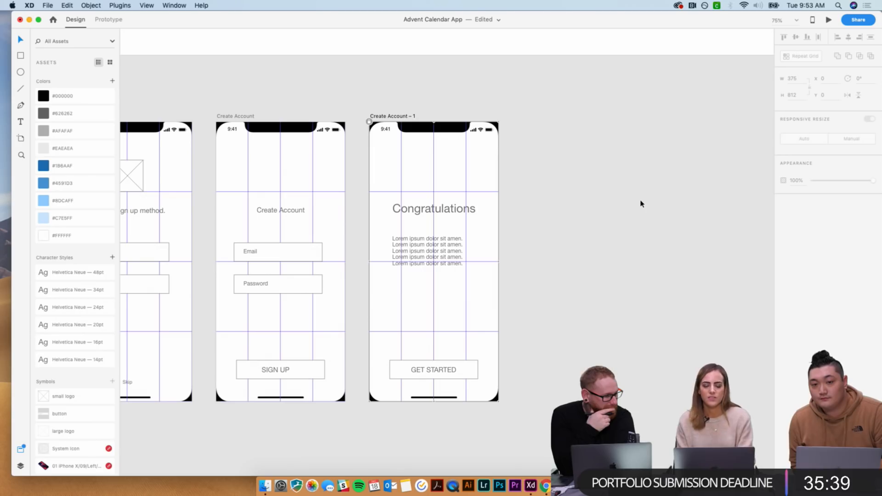
- Replace the placeholder paragraph with "You've set up your account!" and shift the text slightly right under the heading
{"action": "left_click", "coordinate": [462, 253]}
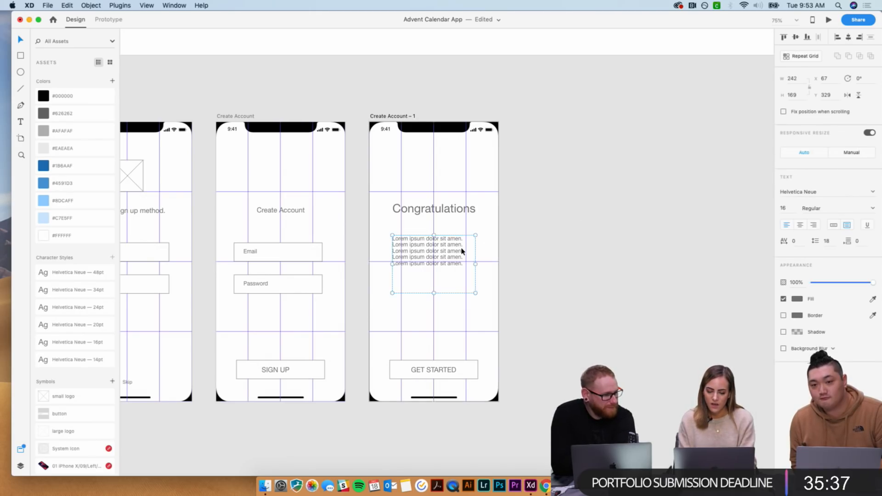
{"action": "double_click", "coordinate": [463, 252]}
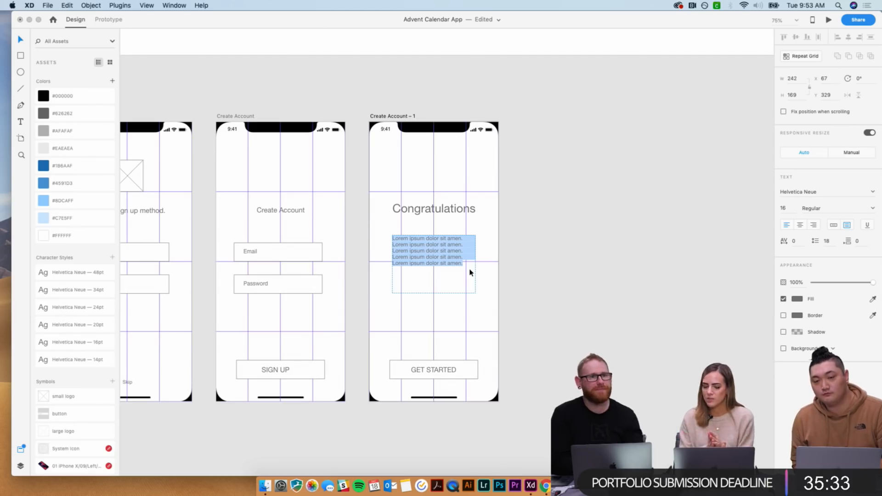
{"action": "type", "text": "You"}
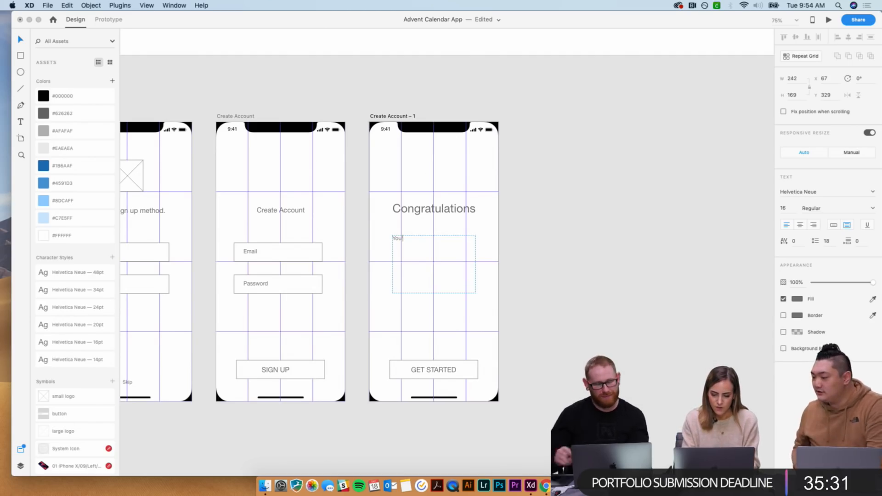
{"action": "type", "text": "'ve set up your account!"}
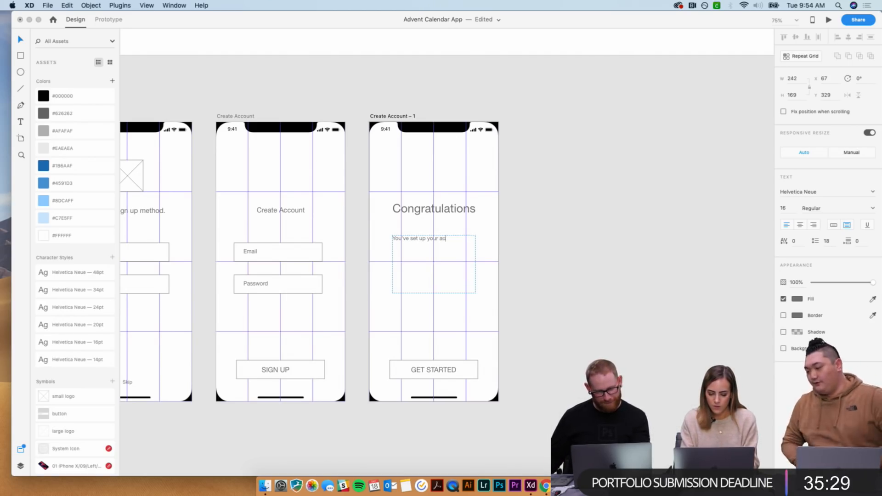
{"action": "key", "text": "Escape"}
{"action": "left_click_drag", "start_coordinate": [421, 238], "coordinate": [423, 239]}
{"action": "left_click", "coordinate": [589, 254]}
- Review the wireframe screens from the splash screen through login and account creation to the Congratulations screen
{"action": "key", "text": "super+minus"}
{"action": "key", "text": "super+minus"}
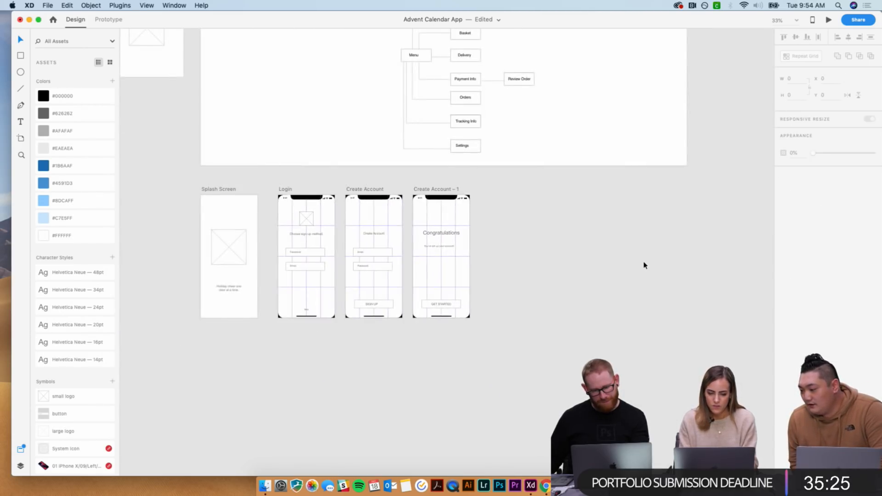
{"action": "scroll", "coordinate": [644, 266], "scroll_direction": "up", "scroll_amount": 3}
{"action": "scroll", "coordinate": [644, 266], "scroll_direction": "left", "scroll_amount": 2}
{"action": "scroll", "coordinate": [541, 176], "scroll_direction": "down", "scroll_amount": 2}
{"action": "scroll", "coordinate": [540, 176], "scroll_direction": "left", "scroll_amount": 2}
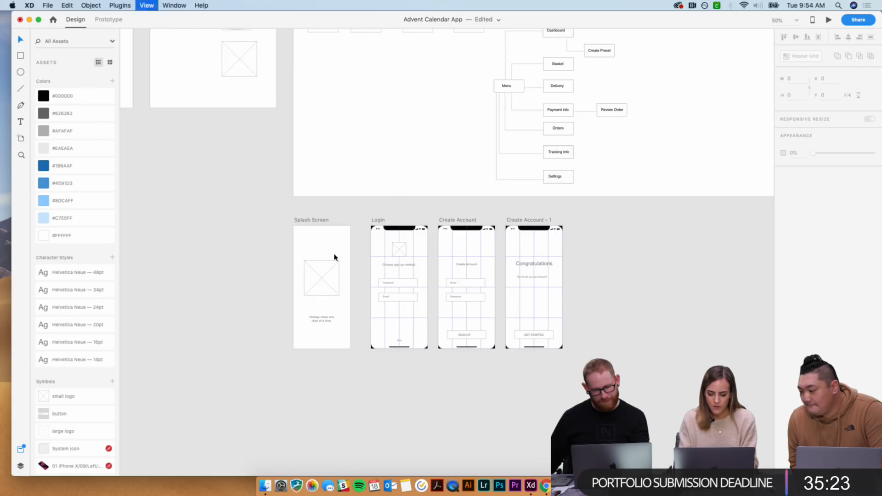
{"action": "scroll", "coordinate": [334, 257], "scroll_direction": "up", "scroll_amount": 5}
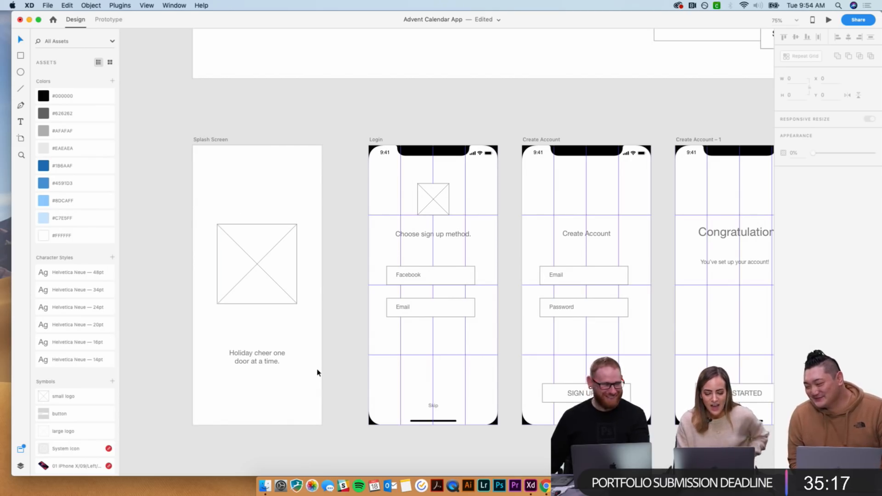
{"action": "scroll", "coordinate": [317, 373], "scroll_direction": "right", "scroll_amount": 10}
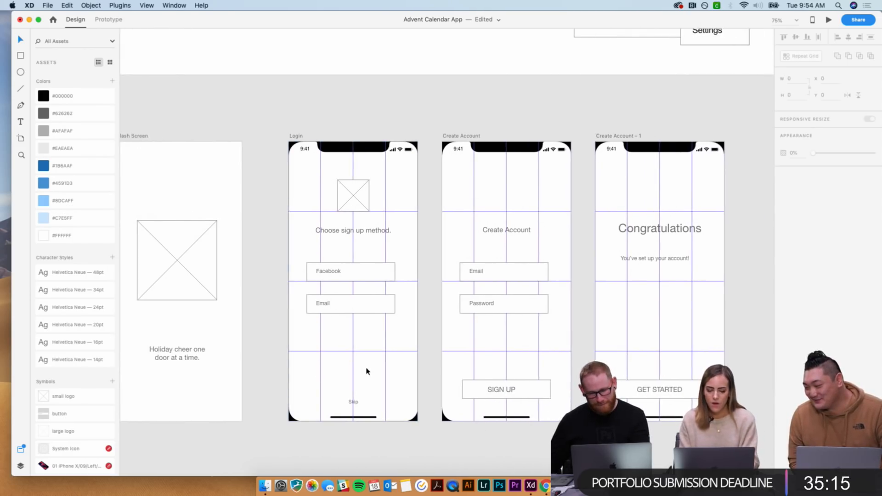
{"action": "scroll", "coordinate": [445, 326], "scroll_direction": "right", "scroll_amount": 5}
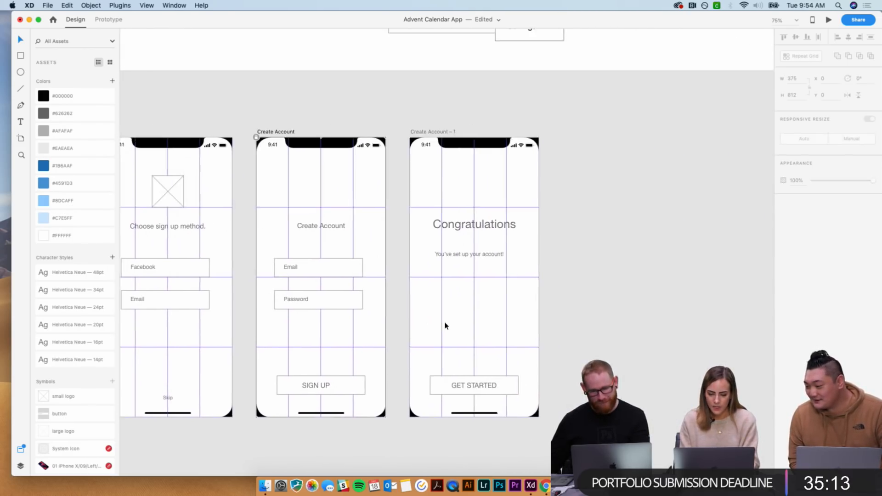
{"action": "scroll", "coordinate": [475, 301], "scroll_direction": "right", "scroll_amount": 2}
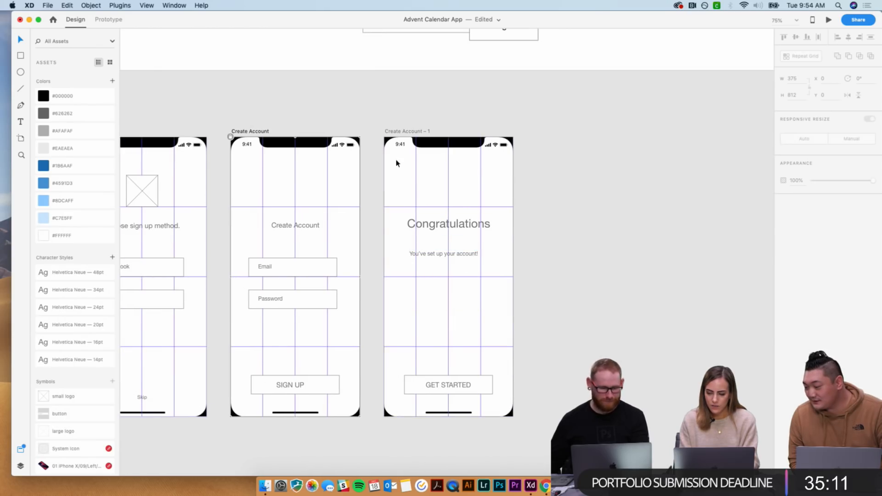
- Try to rename the Congratulations artboard as "Confirmation"
{"action": "double_click", "coordinate": [400, 132]}
{"action": "type", "text": "Confir"}
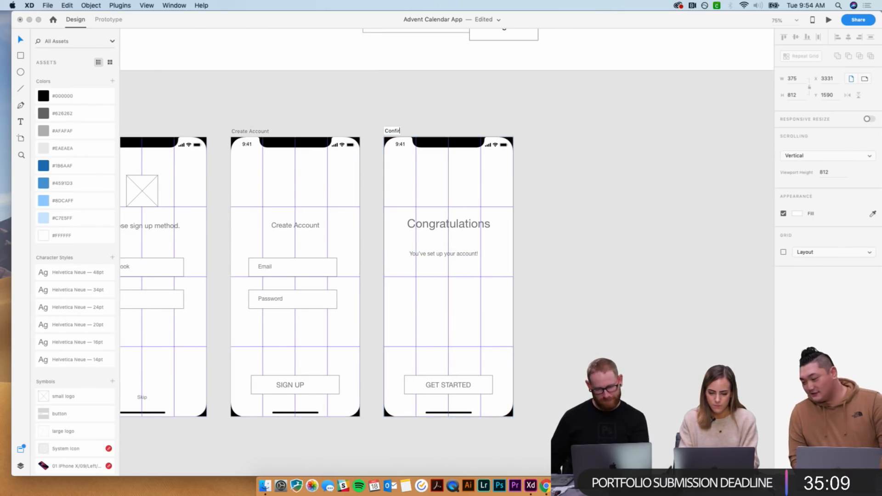
{"action": "type", "text": "mation"}
{"action": "key", "text": "Escape"}
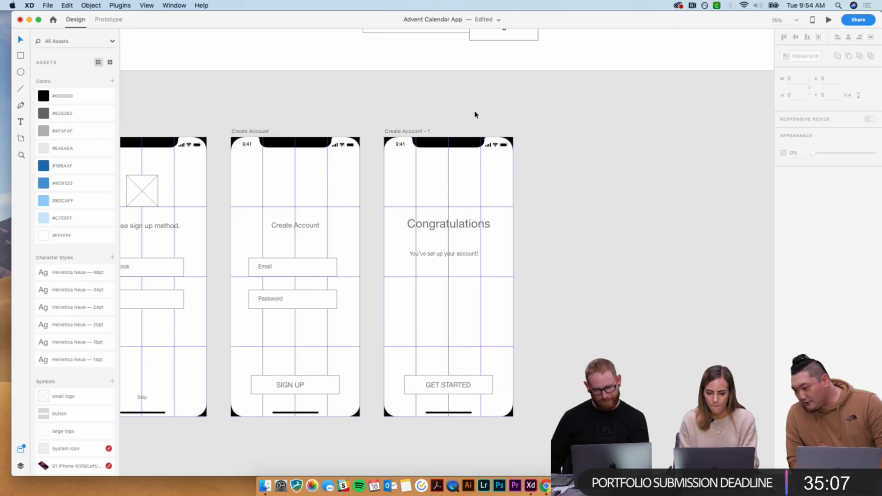
- Move the SIGN UP button up to about Y 644 and raise the GET STARTED button to a similar height
{"action": "scroll", "coordinate": [473, 113], "scroll_direction": "left", "scroll_amount": 3}
{"action": "scroll", "coordinate": [475, 114], "scroll_direction": "left", "scroll_amount": 4}
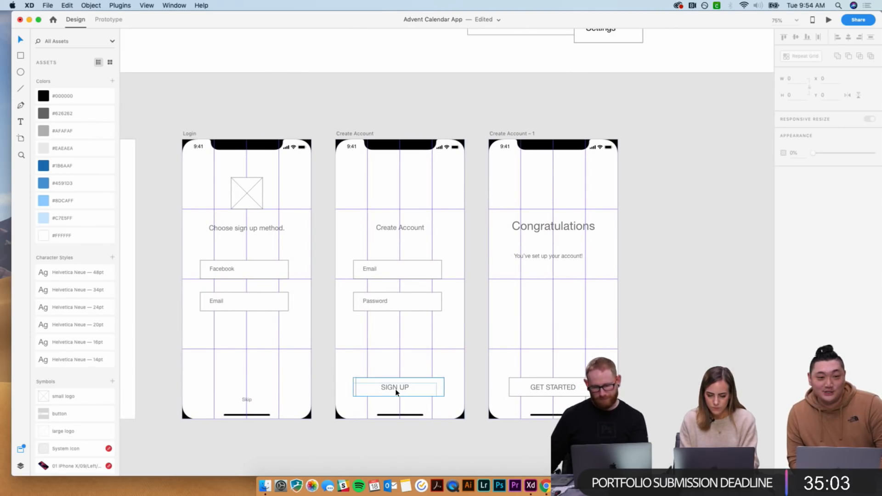
{"action": "left_click_drag", "start_coordinate": [395, 392], "coordinate": [394, 374]}
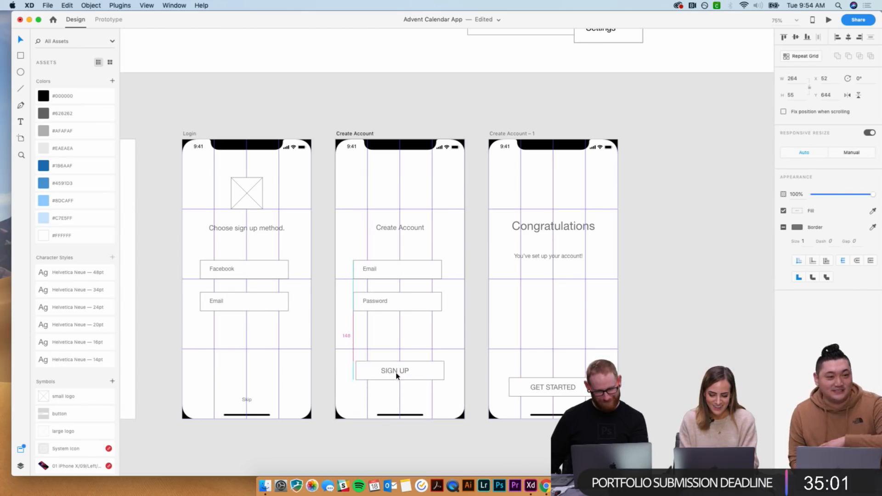
{"action": "left_click_drag", "start_coordinate": [551, 391], "coordinate": [552, 374]}
- Copy the Skip text from the Login screen to the same place on the Create Account screen, below the SIGN UP button
{"action": "left_click", "coordinate": [246, 401]}
{"action": "left_click", "coordinate": [378, 401]}
{"action": "key", "text": "super+v"}
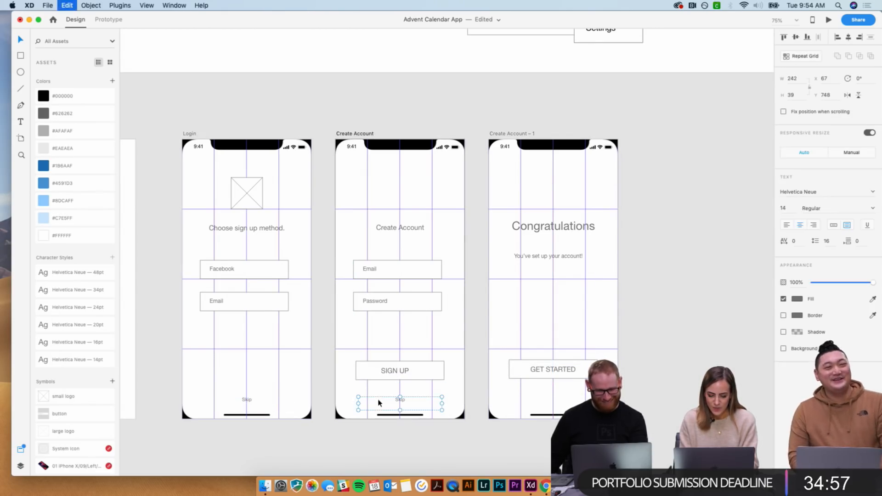
{"action": "left_click", "coordinate": [669, 385]}
- Duplicate the Congratulations artboard
{"action": "scroll", "coordinate": [669, 384], "scroll_direction": "right", "scroll_amount": 5}
{"action": "scroll", "coordinate": [669, 384], "scroll_direction": "right", "scroll_amount": 2}
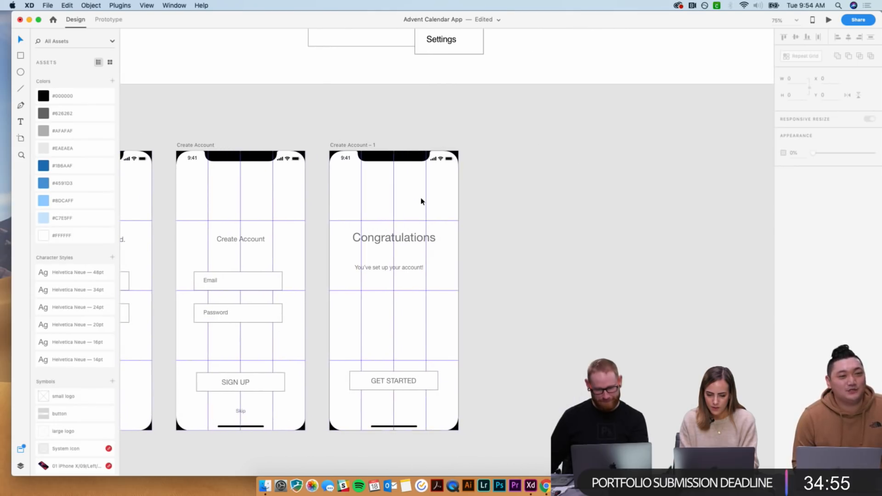
{"action": "left_click", "coordinate": [352, 145]}
{"action": "key", "text": "super+d"}
{"action": "left_click", "coordinate": [599, 133]}
{"action": "scroll", "coordinate": [599, 133], "scroll_direction": "right", "scroll_amount": 3}
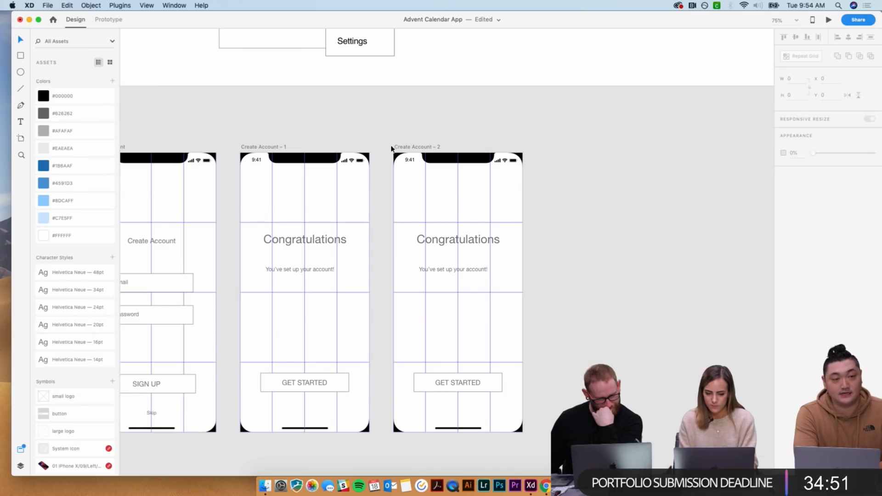
- Rename the duplicated Congratulations artboard as "Dashboard"
{"action": "double_click", "coordinate": [414, 147]}
{"action": "type", "text": "Ds"}
{"action": "type", "text": "ashbo"}
{"action": "key", "text": "Return"}
{"action": "key", "text": "super+minus"}
{"action": "key", "text": "super+minus"}
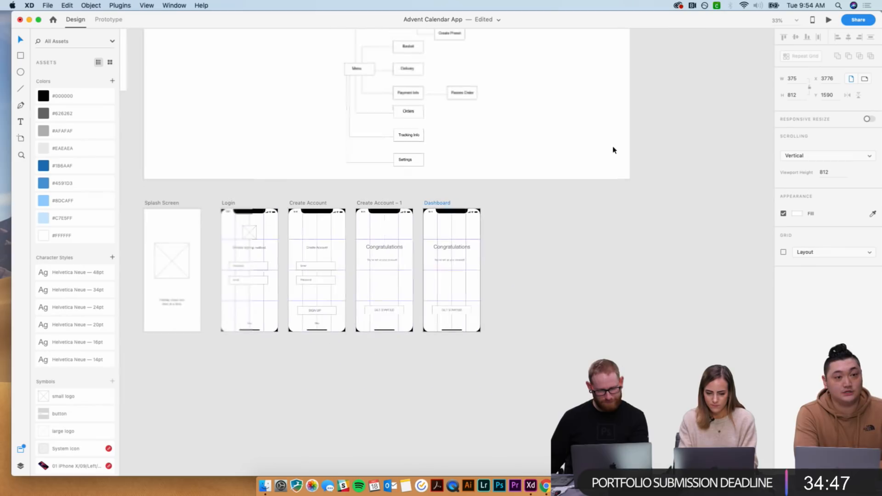
- Move the Dashboard artboard directly below the Splash Screen artboard, aligned with its left edge, at about Y 2541
{"action": "scroll", "coordinate": [611, 150], "scroll_direction": "left", "scroll_amount": 4}
{"action": "scroll", "coordinate": [611, 149], "scroll_direction": "down", "scroll_amount": 2}
{"action": "left_click_drag", "start_coordinate": [546, 155], "coordinate": [267, 310]}
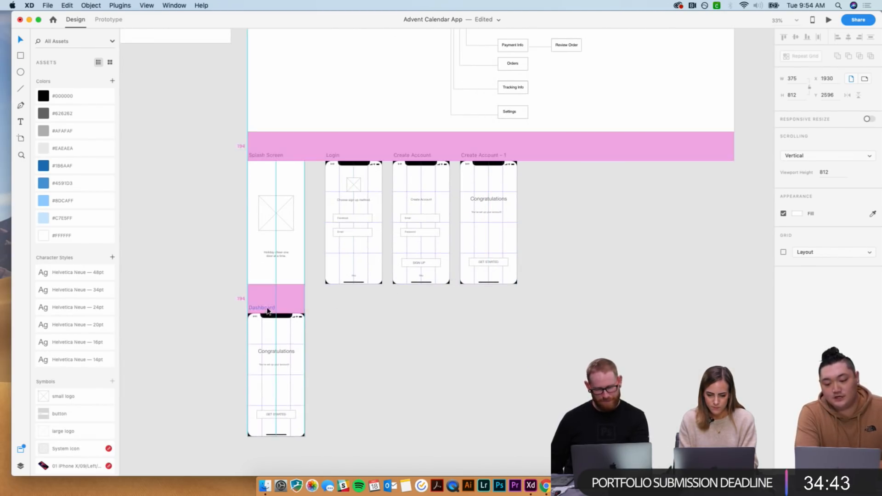
{"action": "left_click", "coordinate": [370, 339]}
{"action": "scroll", "coordinate": [370, 338], "scroll_direction": "down", "scroll_amount": 1}
{"action": "scroll", "coordinate": [370, 339], "scroll_direction": "left", "scroll_amount": 1}
{"action": "key", "text": "z"}
{"action": "left_click_drag", "start_coordinate": [262, 279], "coordinate": [412, 449]}
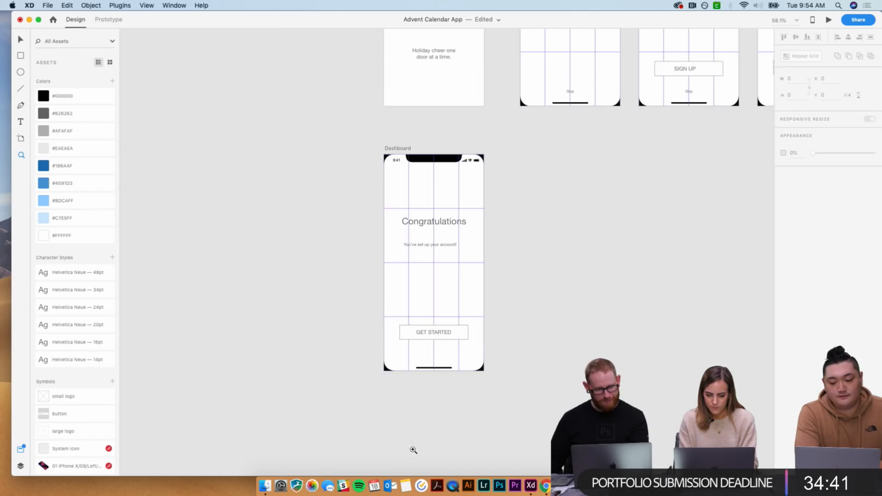
{"action": "left_click_drag", "start_coordinate": [389, 153], "coordinate": [389, 145]}
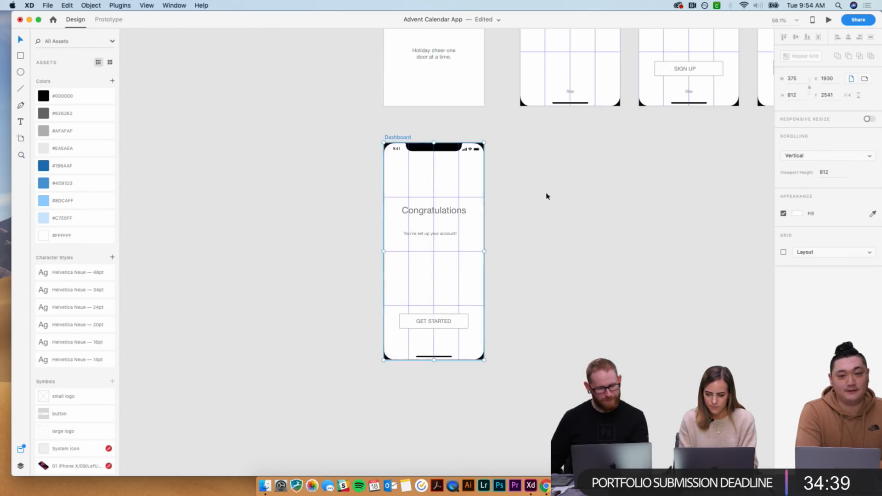
{"action": "left_click", "coordinate": [579, 204]}
- Replace the Congratulations heading on the Dashboard with "My Advent Calendars" and move it up to about Y 129
{"action": "scroll", "coordinate": [579, 206], "scroll_direction": "right", "scroll_amount": 2}
{"action": "scroll", "coordinate": [578, 207], "scroll_direction": "up", "scroll_amount": 1}
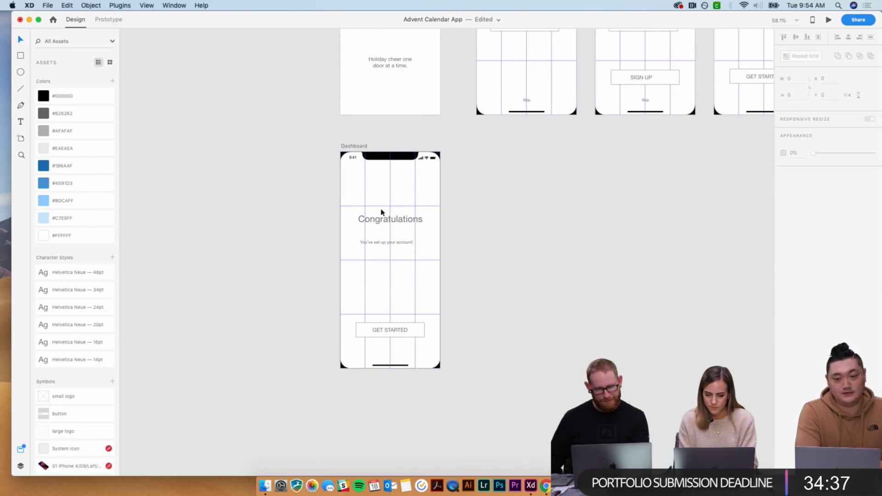
{"action": "left_click", "coordinate": [374, 221]}
{"action": "double_click", "coordinate": [374, 220]}
{"action": "type", "text": "My "}
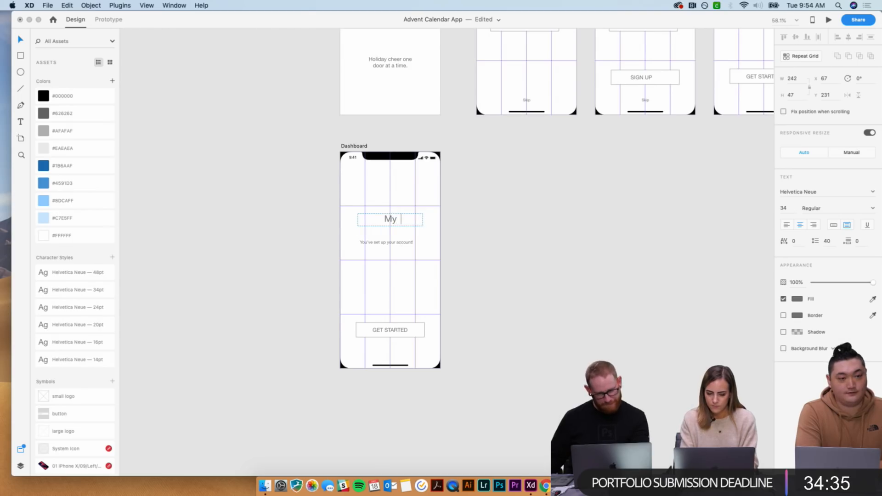
{"action": "type", "text": "Advent Calednars"}
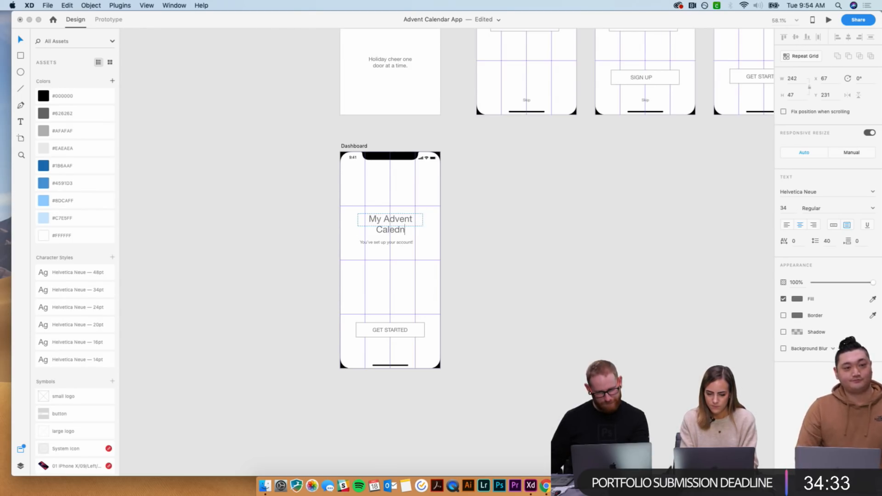
{"action": "key", "text": "BackSpace"}
{"action": "key", "text": "BackSpace"}
{"action": "key", "text": "BackSpace"}
{"action": "key", "text": "BackSpace"}
{"action": "key", "text": "BackSpace"}
{"action": "type", "text": "ndars"}
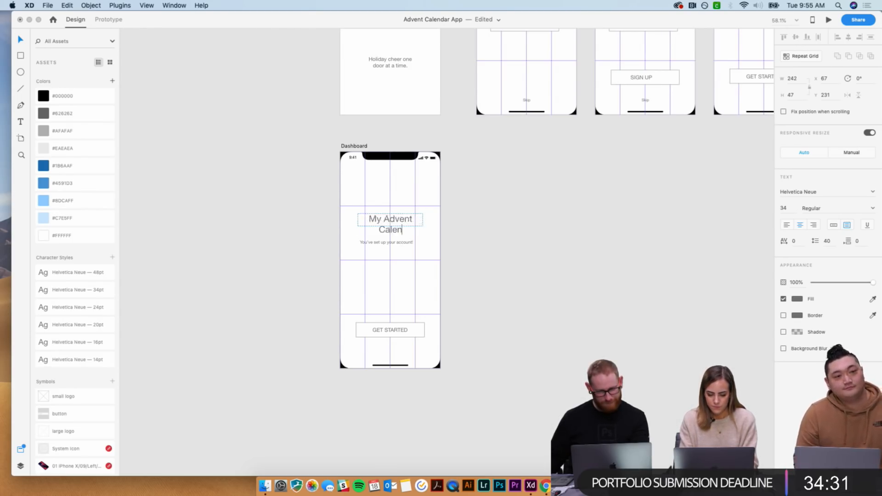
{"action": "key", "text": "Escape"}
{"action": "mouse_move", "coordinate": [396, 225]}
{"action": "left_mouse_down"}
{"action": "mouse_move", "coordinate": [396, 197]}
{"action": "mouse_move", "coordinate": [390, 221]}
{"action": "left_mouse_up"}
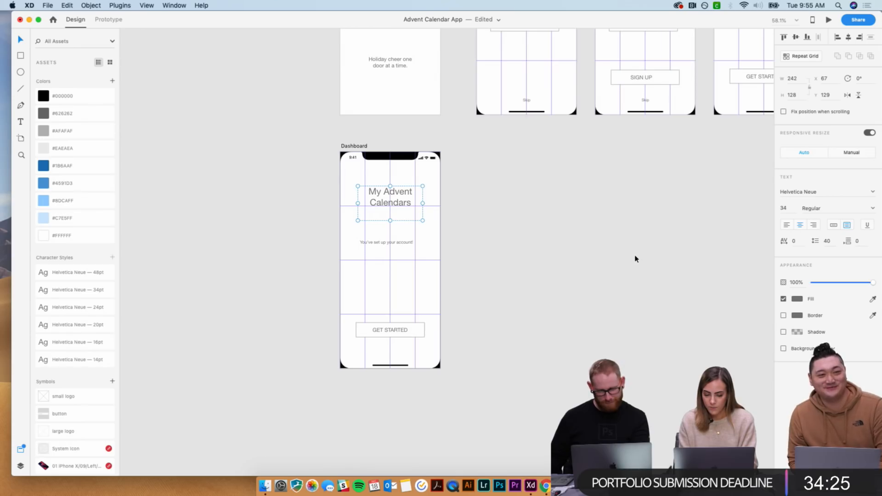
{"action": "left_click", "coordinate": [784, 208]}
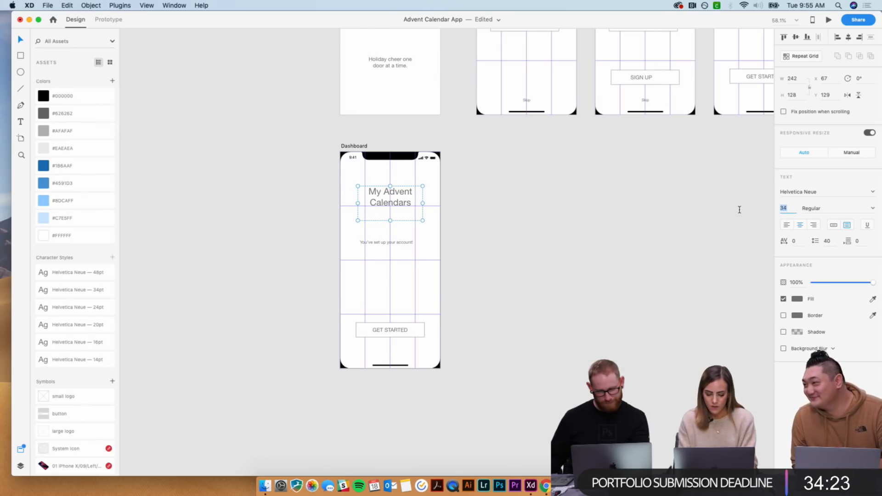
{"action": "key", "text": "BackSpace"}
{"action": "key", "text": "super+z"}
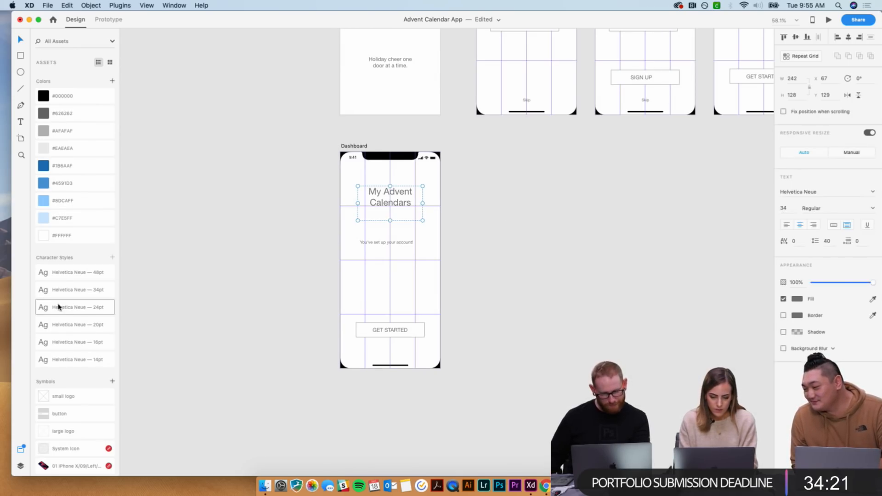
- Apply the Helvetica Neue 24pt character style to the My Advent Calendars heading and move it slightly higher
{"action": "scroll", "coordinate": [91, 213], "scroll_direction": "down", "scroll_amount": 2}
{"action": "left_click", "coordinate": [85, 273]}
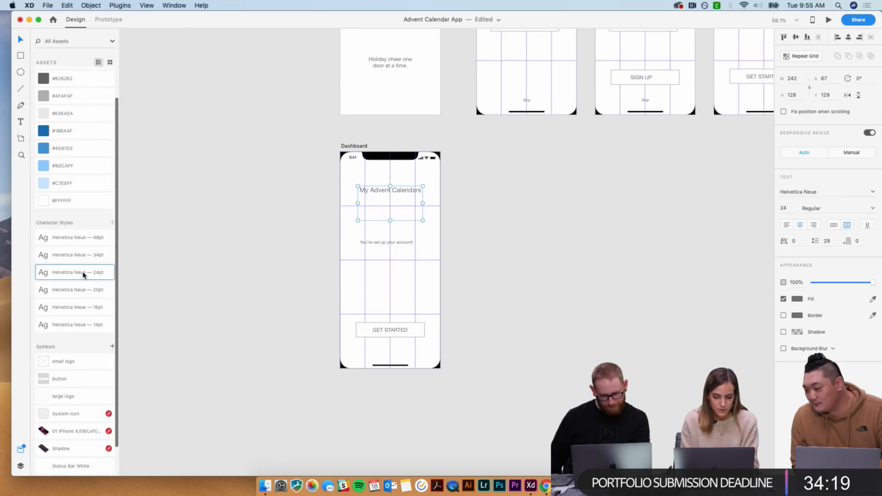
{"action": "mouse_move", "coordinate": [386, 191]}
{"action": "left_mouse_down"}
{"action": "mouse_move", "coordinate": [386, 183]}
{"action": "mouse_move", "coordinate": [390, 205]}
{"action": "mouse_move", "coordinate": [390, 192]}
{"action": "left_mouse_up"}
{"action": "left_click", "coordinate": [485, 246]}
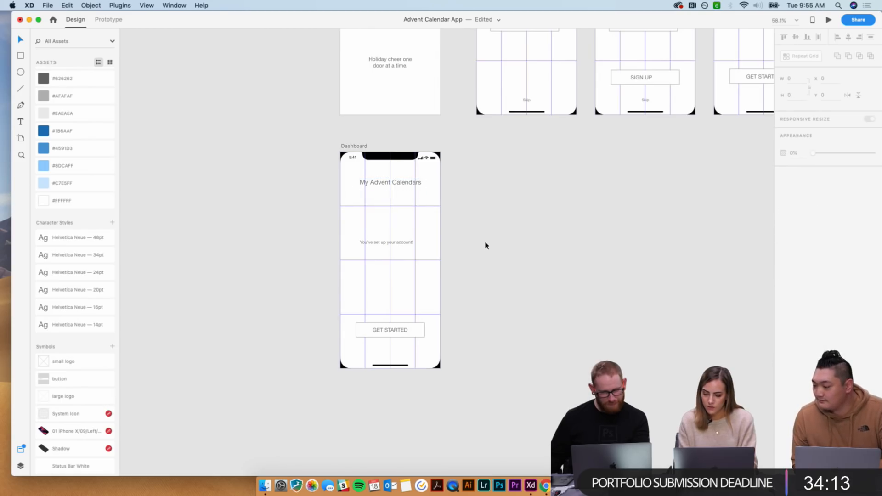
- Replace the "You've set up your account!" text on the Dashboard with "In Progress"
{"action": "triple_click", "coordinate": [400, 244]}
{"action": "type", "text": "In progress"}
{"action": "key", "text": "Escape"}
{"action": "left_click", "coordinate": [833, 225]}
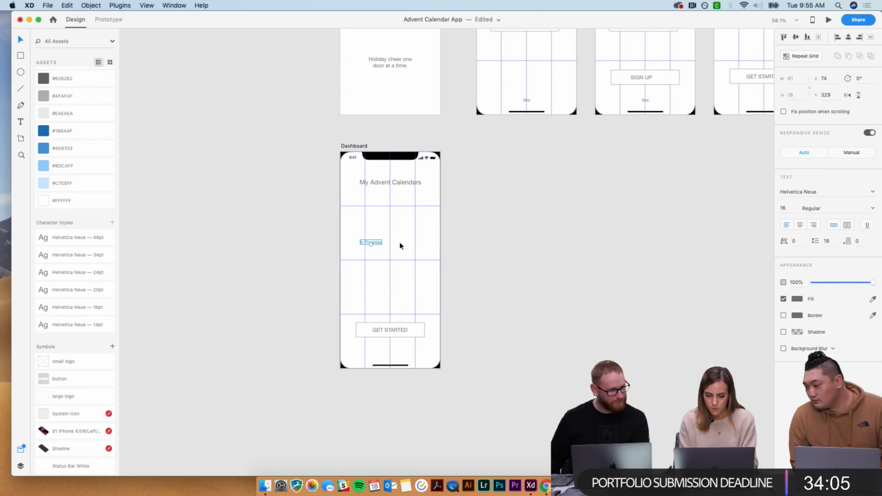
- Move the In Progress label below the heading and place a copy to its right that reads "Past Calendars"
{"action": "left_click_drag", "start_coordinate": [378, 244], "coordinate": [412, 210]}
{"action": "double_click", "coordinate": [413, 209]}
{"action": "type", "text": "Past"}
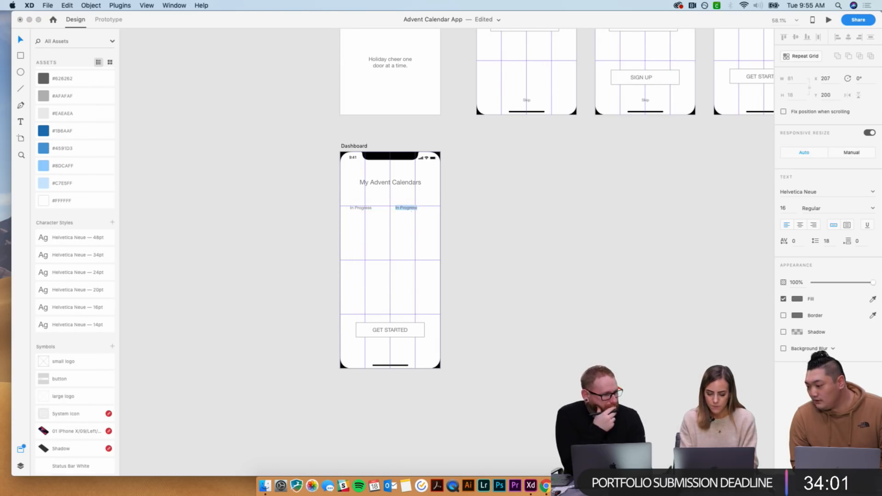
{"action": "type", "text": "rs"}
{"action": "key", "text": "Escape"}
{"action": "left_click_drag", "start_coordinate": [418, 208], "coordinate": [419, 208]}
{"action": "key", "text": "super+a"}
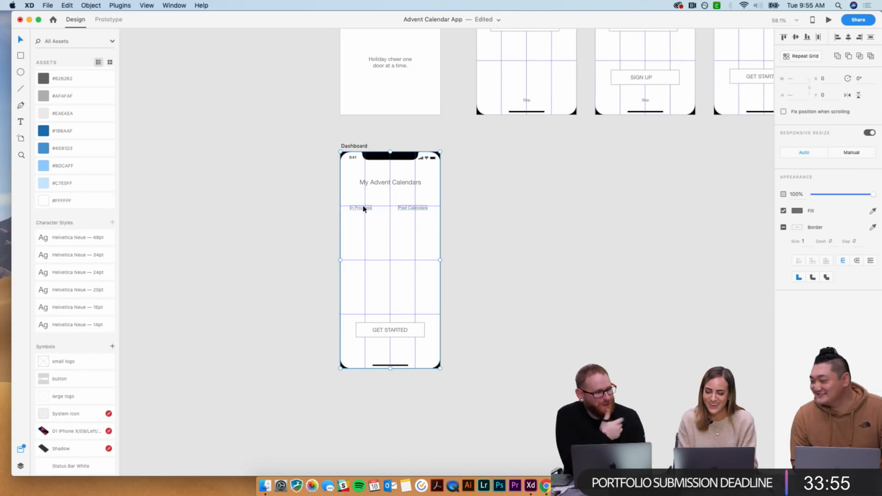
{"action": "left_click", "coordinate": [508, 219]}
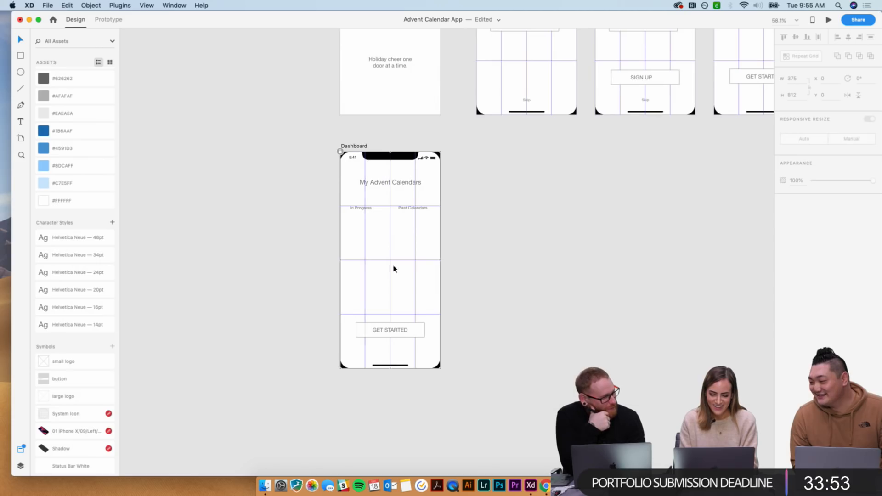
{"action": "left_click_drag", "start_coordinate": [425, 237], "coordinate": [365, 202]}
{"action": "key", "text": "super+z"}
- Lock the GuideGuide layer of the Dashboard artboard
{"action": "left_click", "coordinate": [21, 467]}
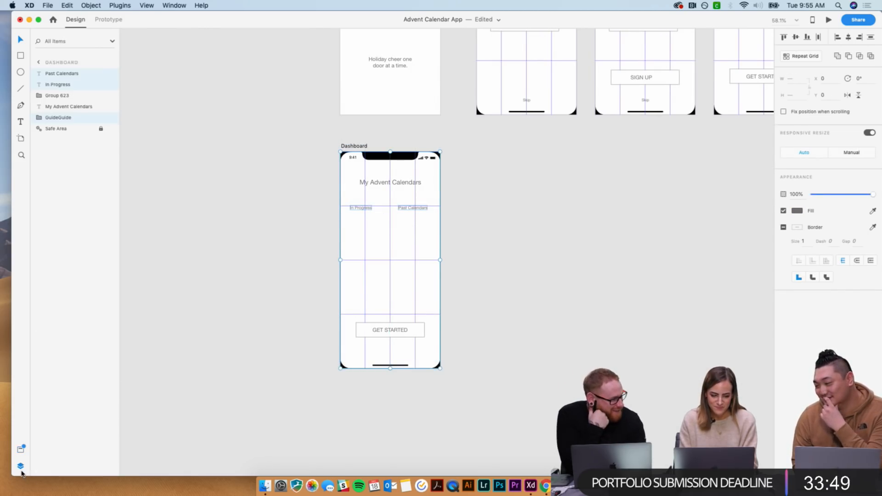
{"action": "left_click", "coordinate": [309, 288]}
{"action": "left_click", "coordinate": [386, 208]}
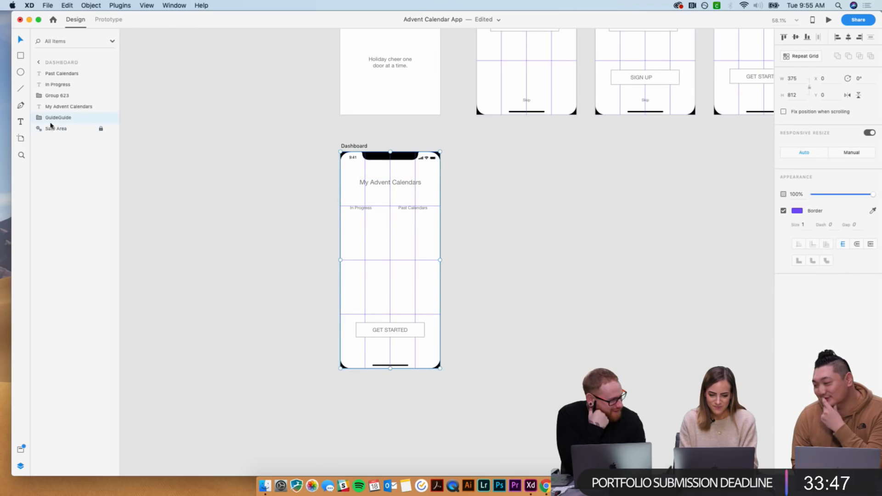
{"action": "left_click", "coordinate": [101, 117]}
- Move the In Progress and Past Calendars labels together up to Y 165, just above the first horizontal guide
{"action": "left_click_drag", "start_coordinate": [418, 223], "coordinate": [361, 204]}
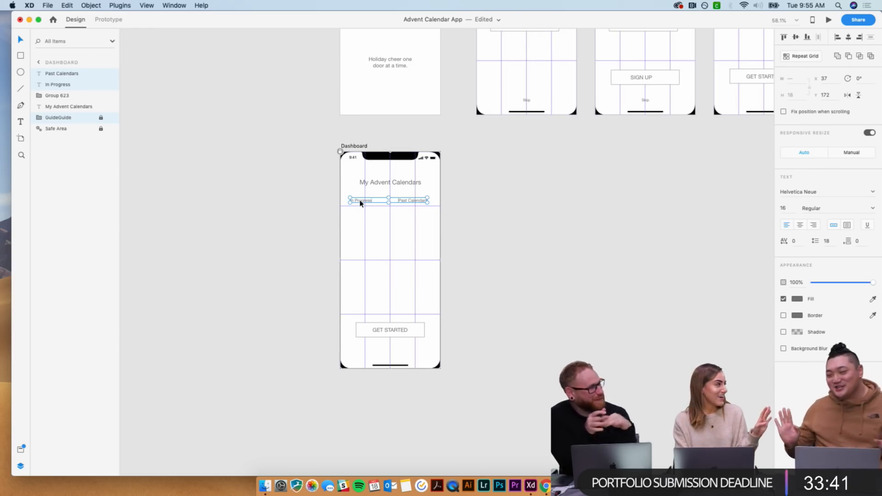
{"action": "left_click_drag", "start_coordinate": [360, 203], "coordinate": [360, 201]}
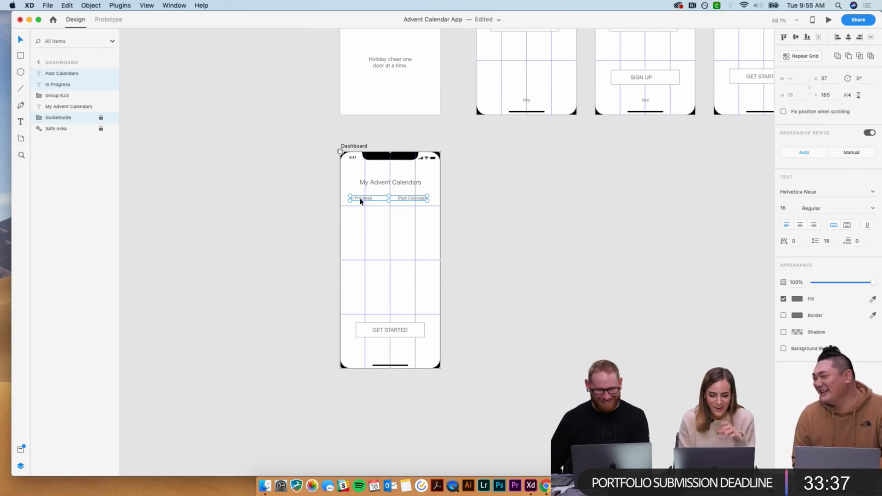
{"action": "left_click", "coordinate": [478, 226]}
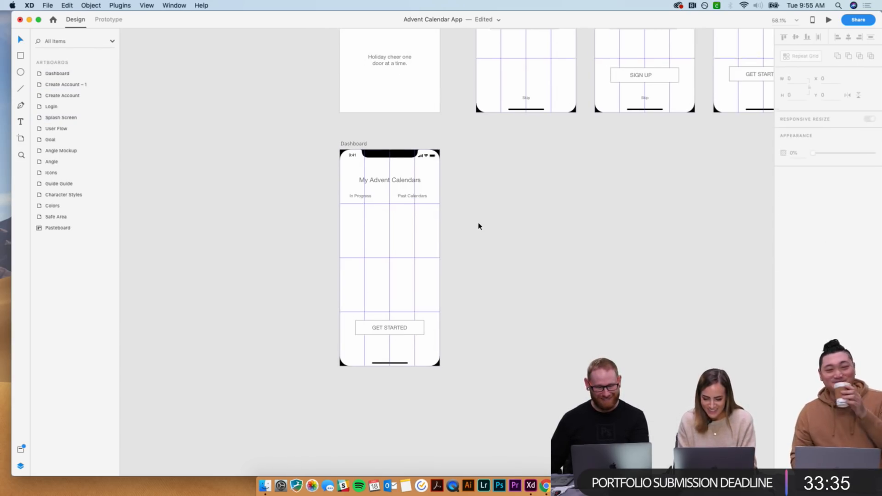
- Delete the GET STARTED button from the Dashboard artboard
{"action": "scroll", "coordinate": [478, 226], "scroll_direction": "down", "scroll_amount": 1}
{"action": "scroll", "coordinate": [478, 226], "scroll_direction": "right", "scroll_amount": 1}
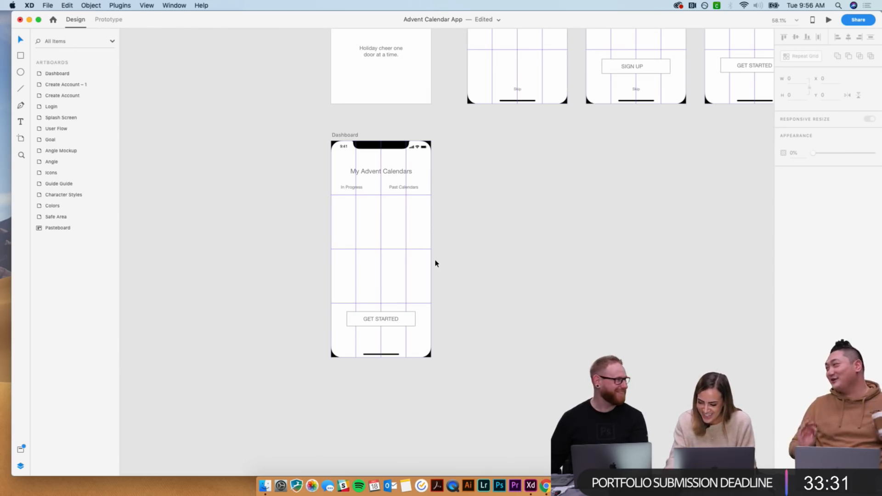
{"action": "left_click", "coordinate": [383, 324]}
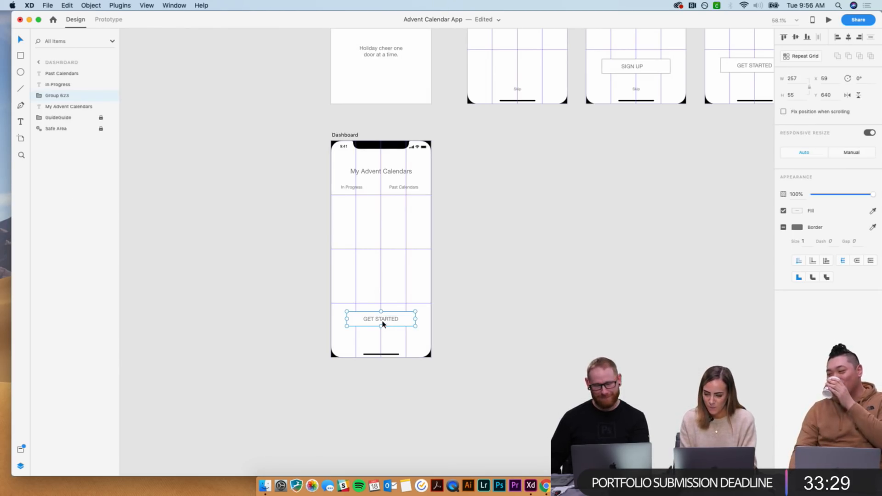
{"action": "key", "text": "BackSpace"}
{"action": "key", "text": "super+z"}
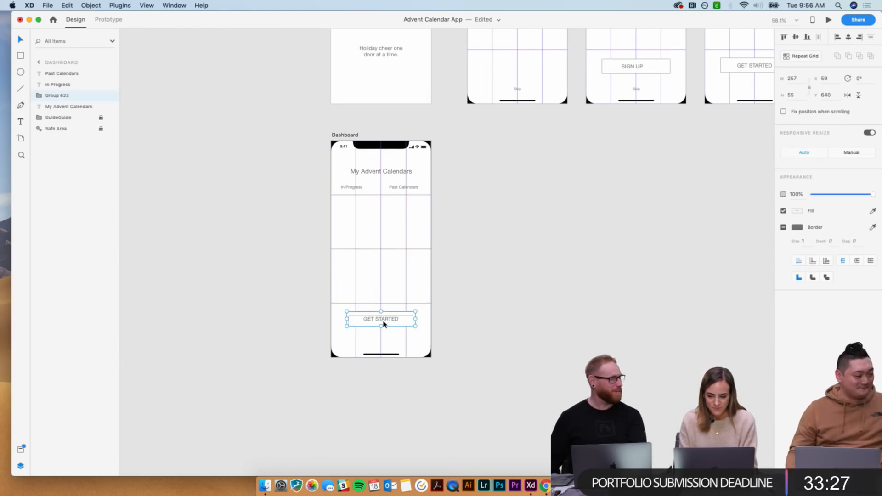
{"action": "key", "text": "BackSpace"}
{"action": "key", "text": "super+z"}
{"action": "key", "text": "Escape"}
{"action": "left_click", "coordinate": [370, 319]}
{"action": "key", "text": "BackSpace"}
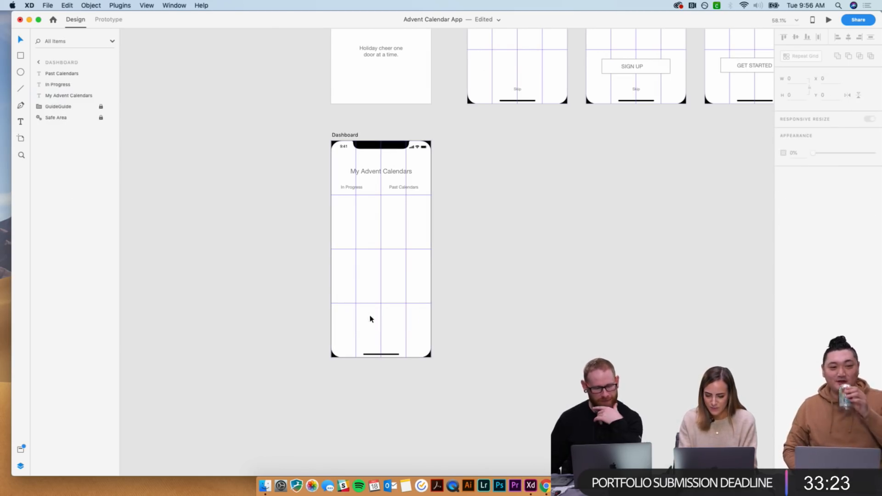
- Draw a rectangle about 290 by 72 below the two labels on the Dashboard, at about X 37, Y 225
{"action": "left_click", "coordinate": [21, 55]}
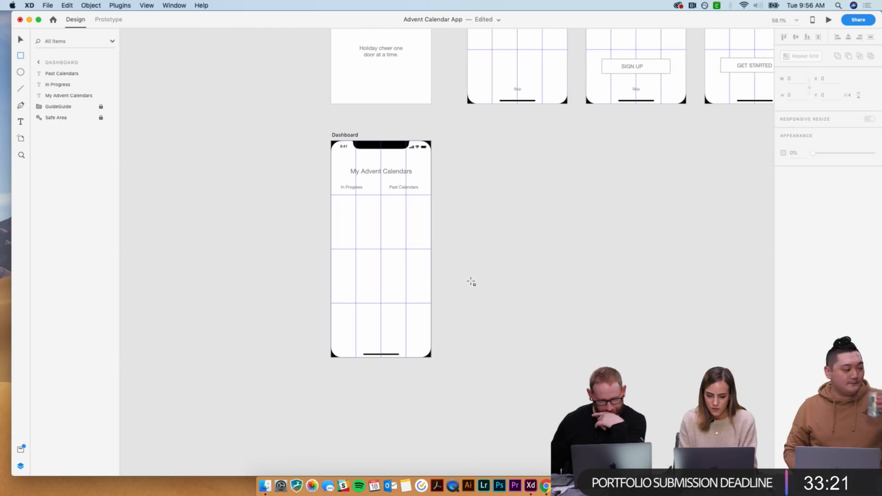
{"action": "scroll", "coordinate": [471, 282], "scroll_direction": "up", "scroll_amount": 2}
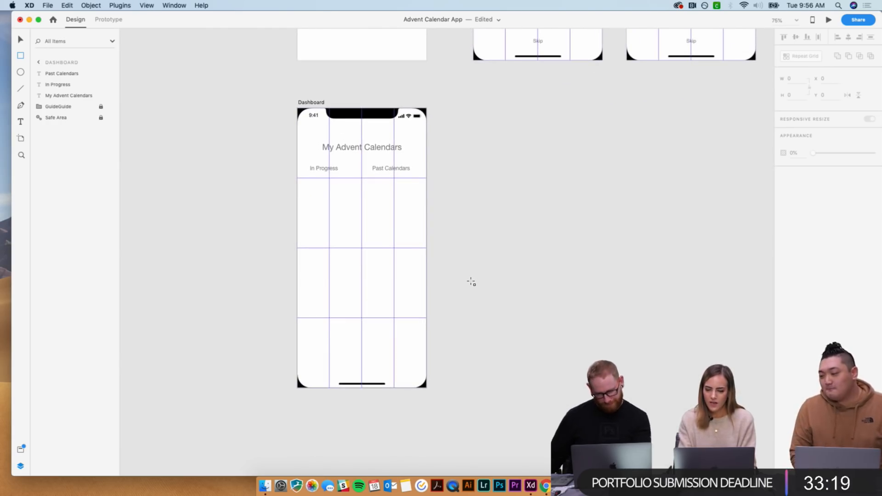
{"action": "scroll", "coordinate": [471, 282], "scroll_direction": "down", "scroll_amount": 2}
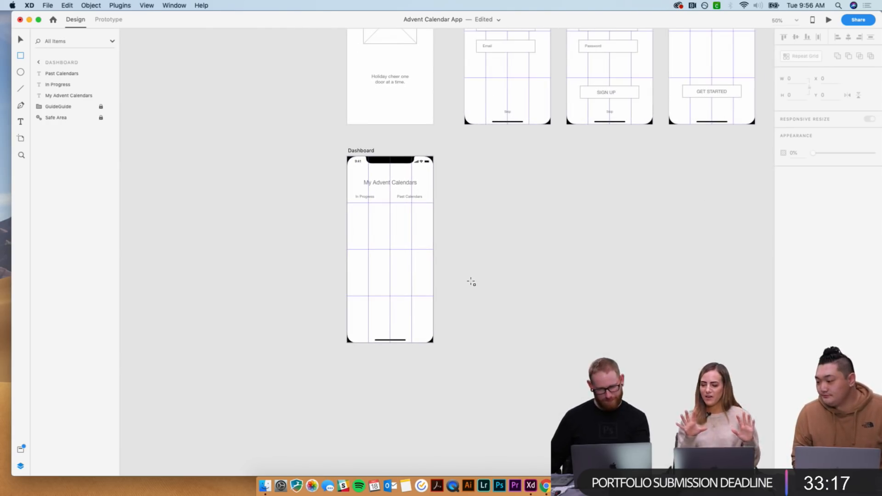
{"action": "key", "text": "super+1"}
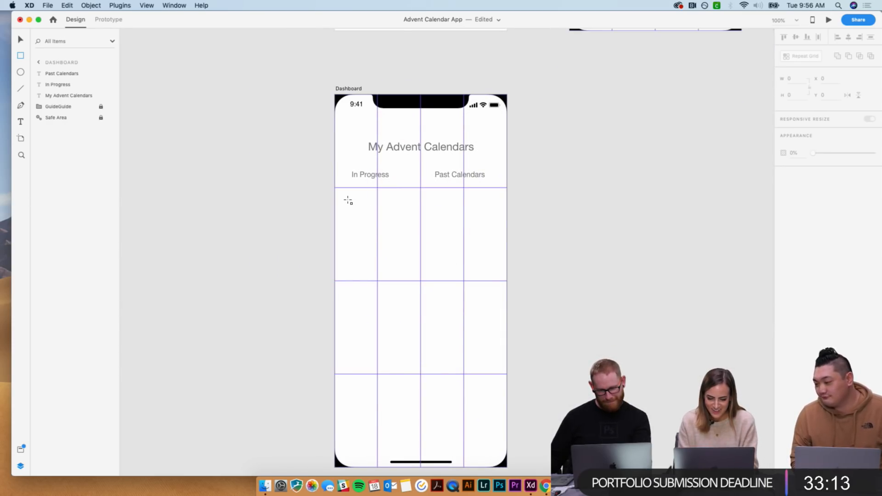
{"action": "left_click_drag", "start_coordinate": [352, 198], "coordinate": [485, 230]}
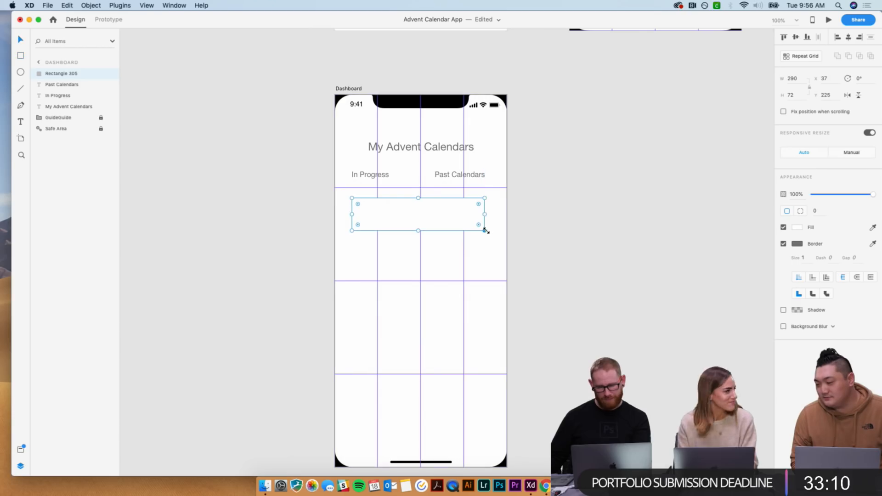
- Duplicate the In Progress label and place the copy inside the new rectangle
{"action": "left_click", "coordinate": [354, 180]}
{"action": "key", "text": "super+d"}
{"action": "left_click_drag", "start_coordinate": [354, 179], "coordinate": [393, 220]}
- Change the copied label to "Create New Calendar" and centre it horizontally in the rectangle at about X 106
{"action": "double_click", "coordinate": [393, 220]}
{"action": "type", "text": "Create"}
{"action": "type", "text": " a"}
{"action": "key", "text": "BackSpace"}
{"action": "type", "text": "new Cla"}
{"action": "type", "text": "alend"}
{"action": "double_click", "coordinate": [419, 214]}
{"action": "type", "text": "New"}
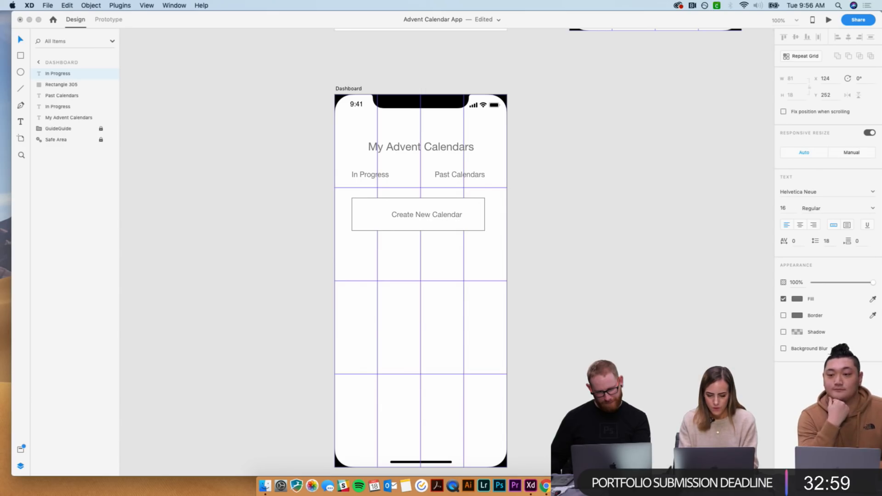
{"action": "key", "text": "Escape"}
{"action": "left_click_drag", "start_coordinate": [453, 217], "coordinate": [445, 217]}
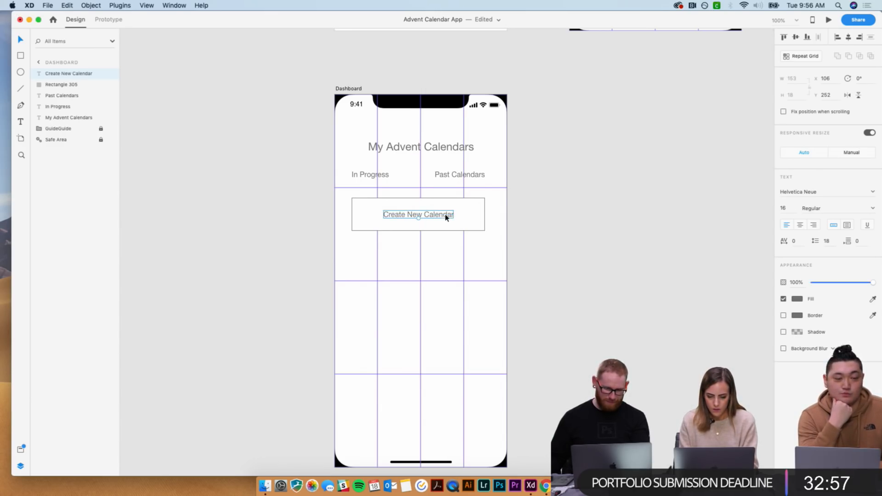
{"action": "left_click", "coordinate": [577, 256]}
- Copy the crossed placeholder box from the Icons artboard to the Dashboard, scaled to about 34 by 34 beside the Create New Calendar text
{"action": "scroll", "coordinate": [577, 256], "scroll_direction": "up", "scroll_amount": 10}
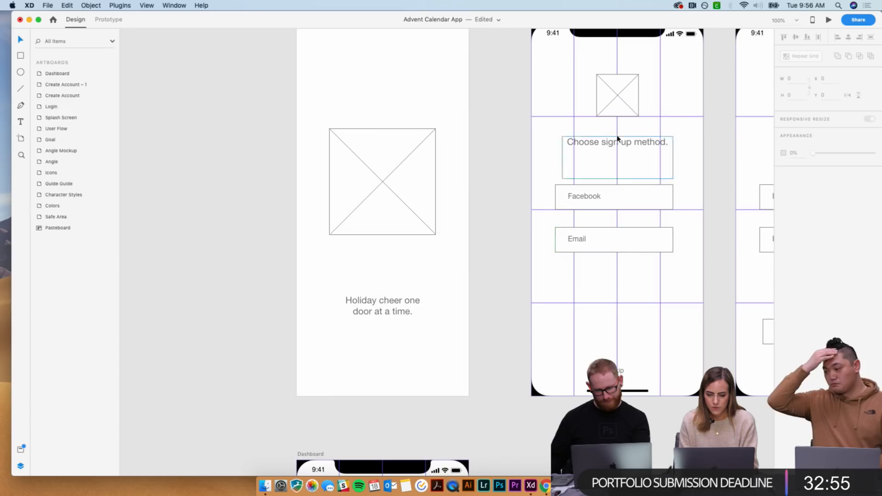
{"action": "left_click", "coordinate": [629, 111]}
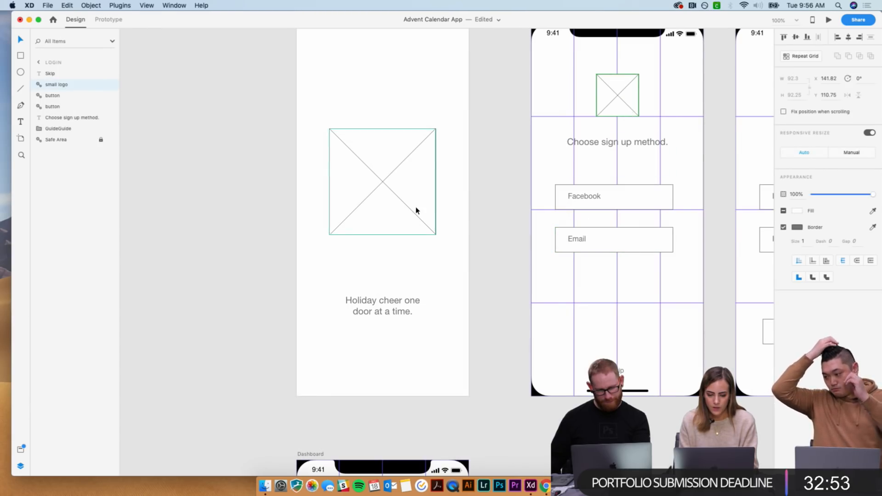
{"action": "scroll", "coordinate": [415, 208], "scroll_direction": "up", "scroll_amount": 10}
{"action": "left_click", "coordinate": [398, 252]}
{"action": "scroll", "coordinate": [398, 252], "scroll_direction": "down", "scroll_amount": 10}
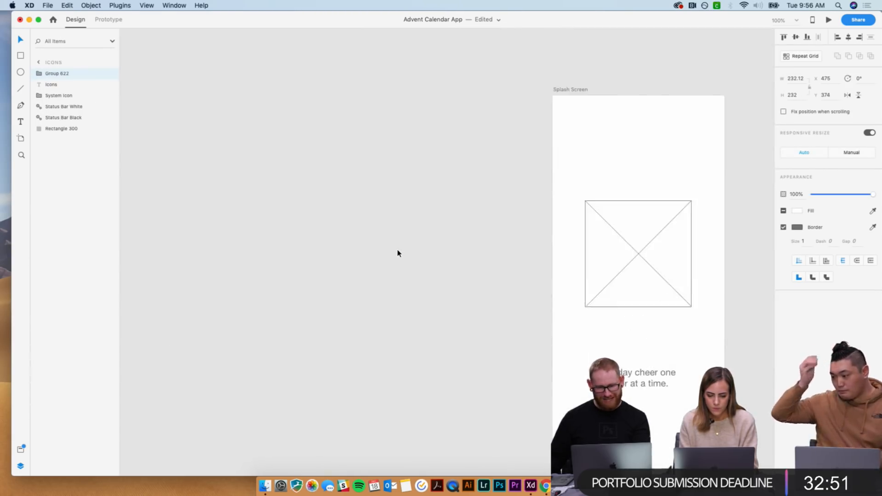
{"action": "scroll", "coordinate": [398, 252], "scroll_direction": "up", "scroll_amount": 5}
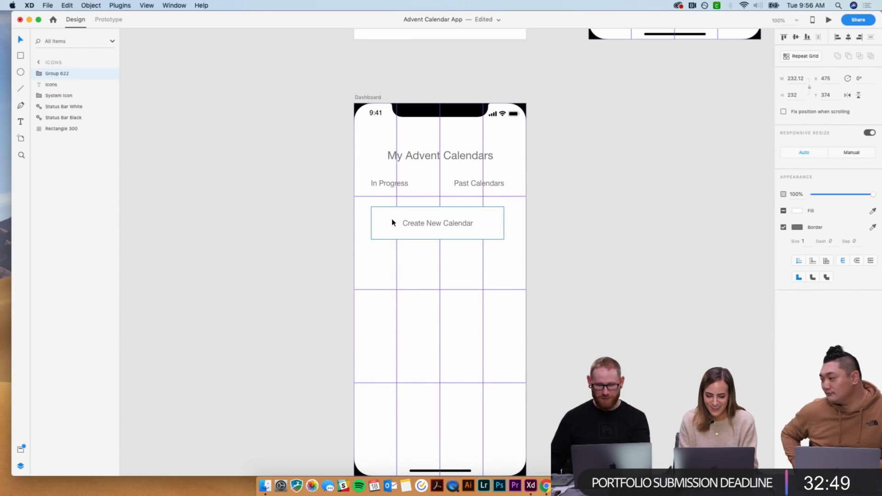
{"action": "left_click", "coordinate": [392, 223]}
{"action": "key", "text": "super+v"}
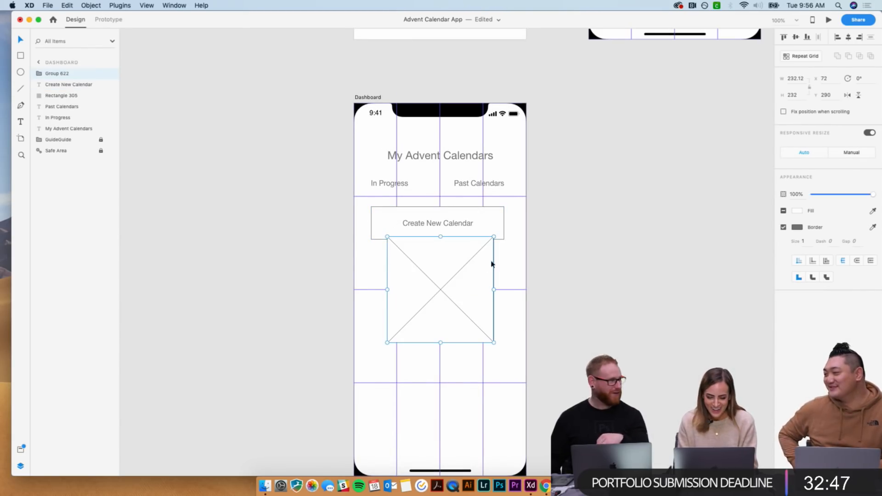
{"action": "left_click_drag", "start_coordinate": [495, 236], "coordinate": [386, 225]}
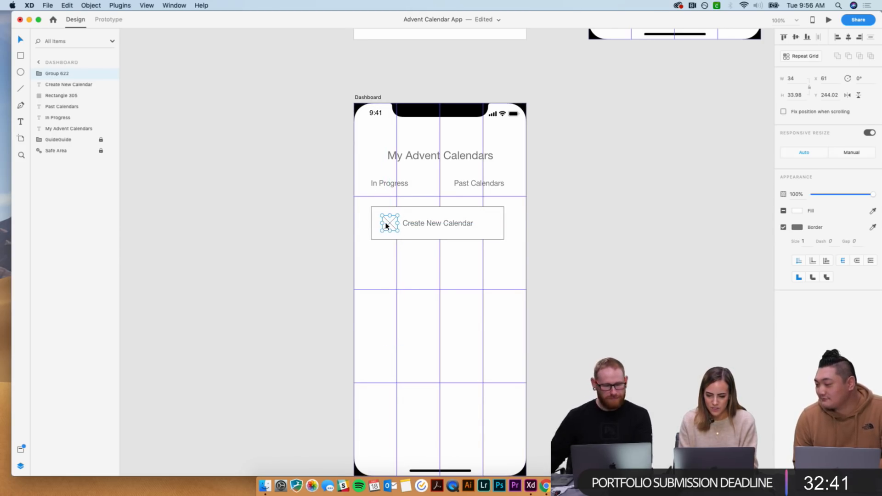
- Make the small placeholder box a symbol and name it "Plus icon"
{"action": "left_click", "coordinate": [20, 449]}
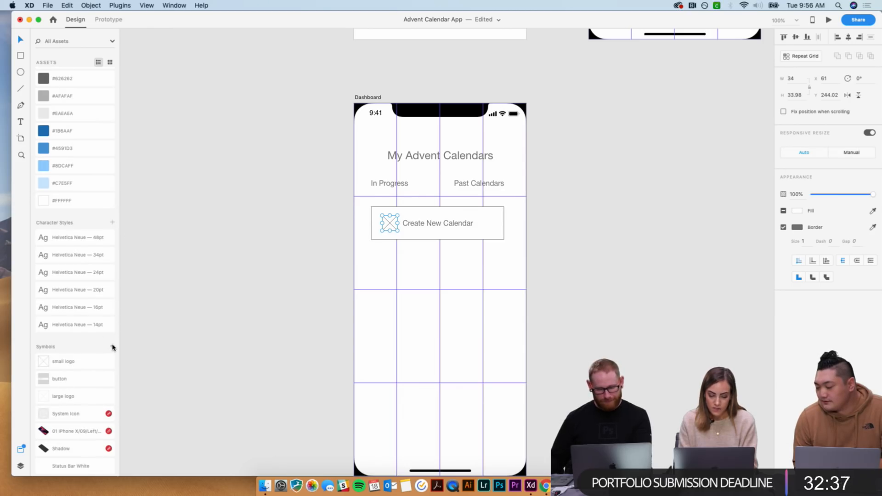
{"action": "left_click", "coordinate": [112, 346]}
{"action": "double_click", "coordinate": [63, 361]}
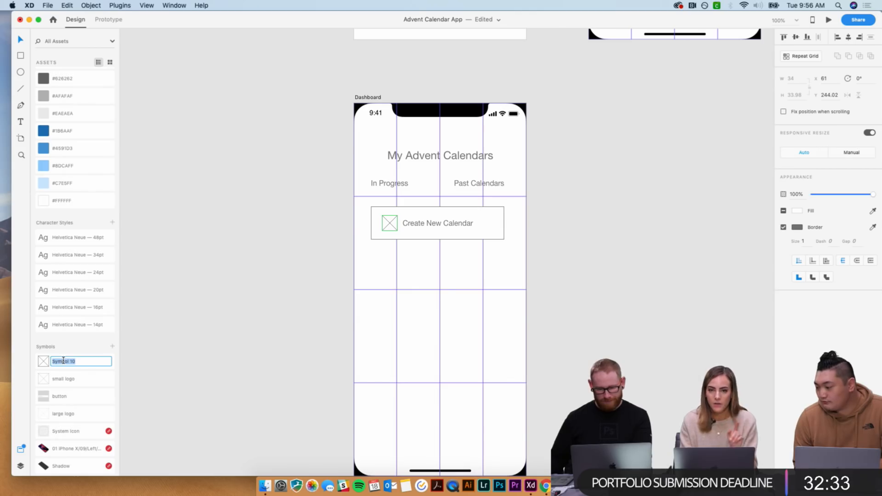
{"action": "type", "text": "Ad"}
{"action": "type", "text": "Plus icon"}
{"action": "key", "text": "Return"}
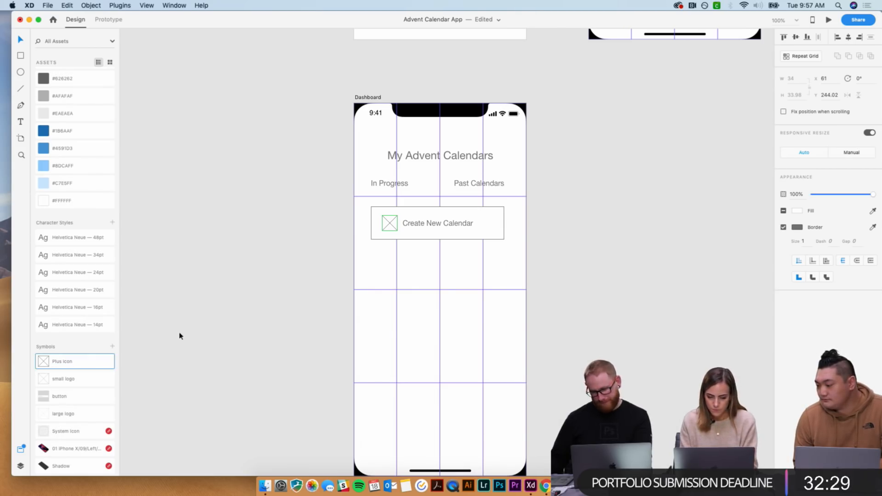
{"action": "left_click", "coordinate": [193, 332]}
- Draw a full-width rectangle about 375 by 105 along the bottom edge of the Dashboard artboard, at about Y 707
{"action": "scroll", "coordinate": [194, 333], "scroll_direction": "right", "scroll_amount": 3}
{"action": "scroll", "coordinate": [423, 302], "scroll_direction": "down", "scroll_amount": 3}
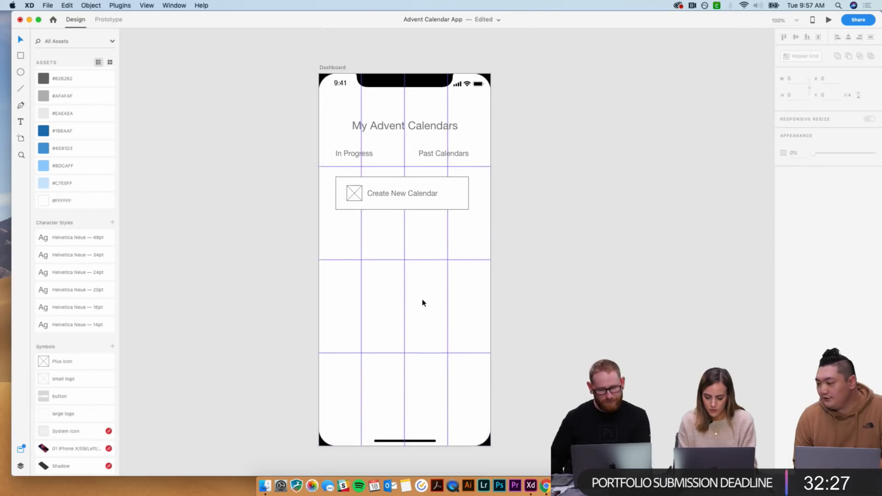
{"action": "left_click", "coordinate": [20, 56]}
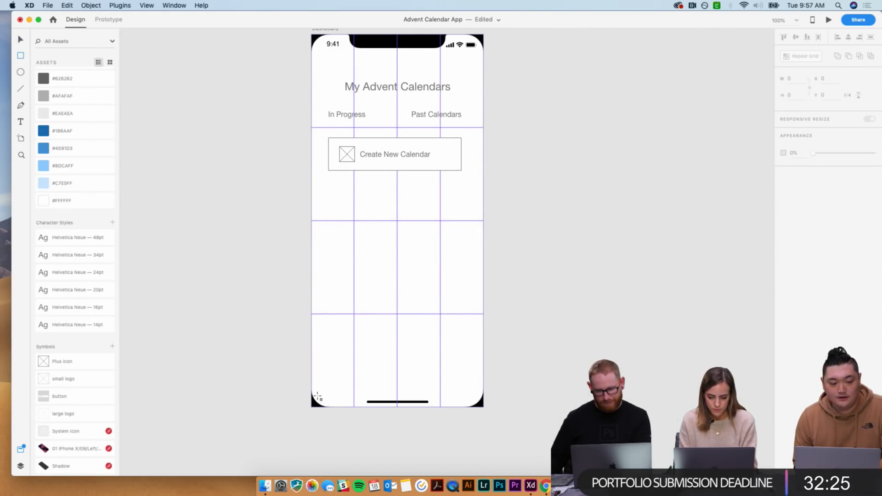
{"action": "left_click_drag", "start_coordinate": [312, 407], "coordinate": [482, 362]}
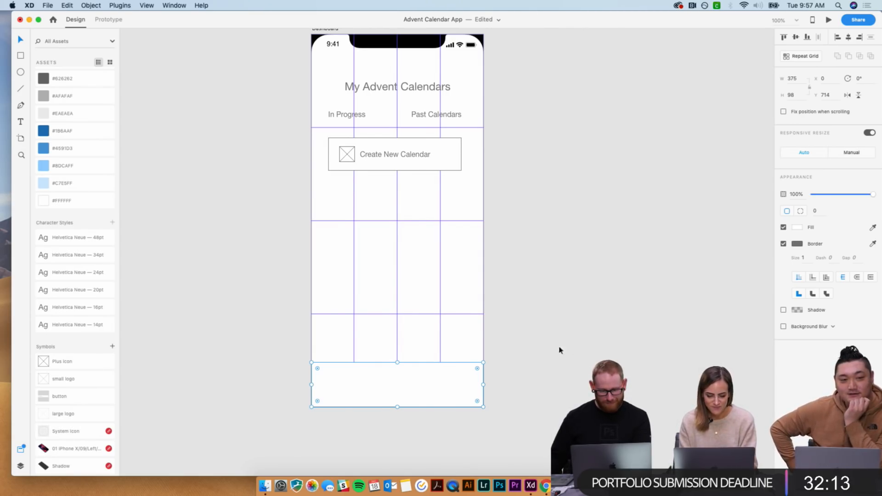
{"action": "scroll", "coordinate": [409, 385], "scroll_direction": "down", "scroll_amount": 3}
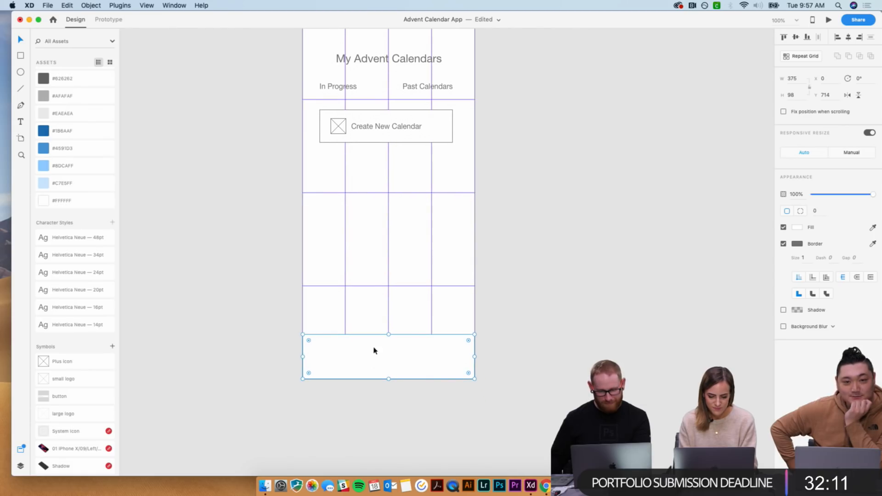
{"action": "left_click_drag", "start_coordinate": [388, 334], "coordinate": [389, 331]}
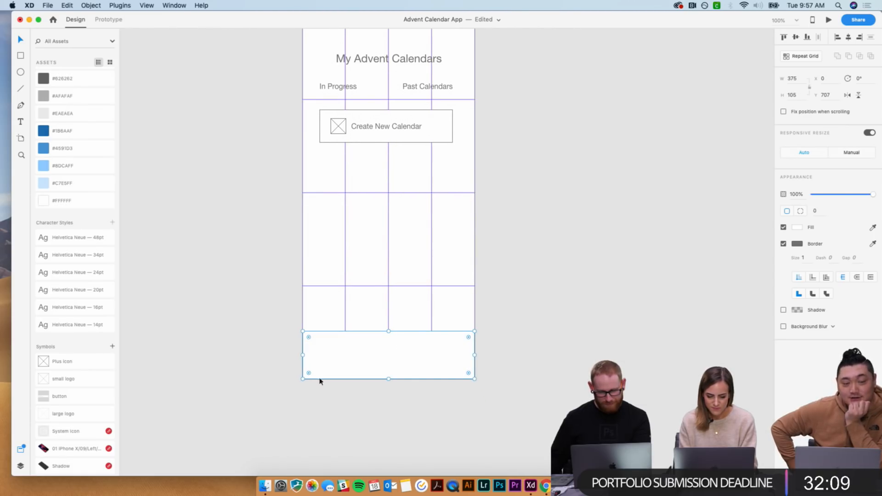
{"action": "left_click", "coordinate": [296, 407]}
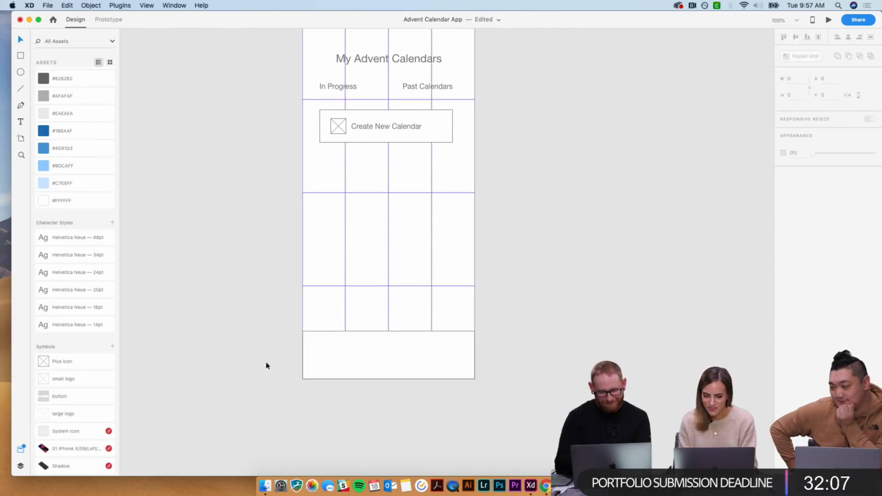
- Duplicate the plus icon into the bottom bar near its left end, at about X 33, Y 730
{"action": "left_click", "coordinate": [338, 126]}
{"action": "left_click_drag", "start_coordinate": [338, 126], "coordinate": [327, 353]}
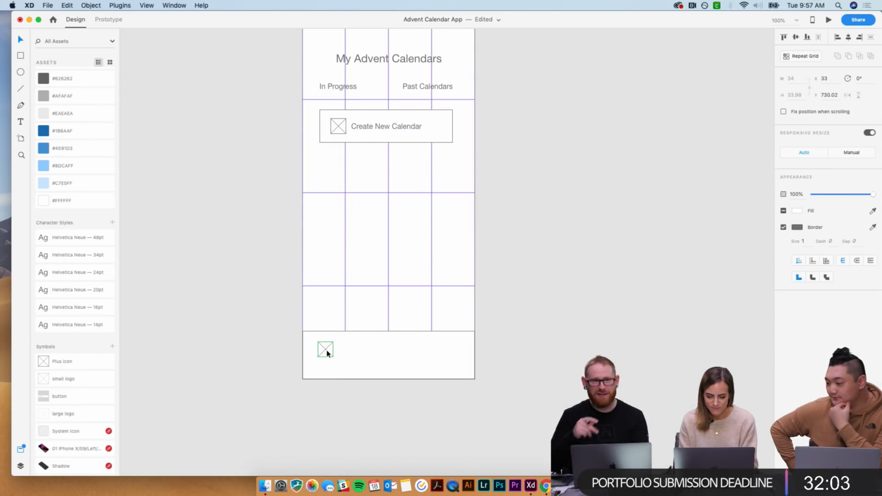
{"action": "left_click_drag", "start_coordinate": [327, 352], "coordinate": [370, 353]}
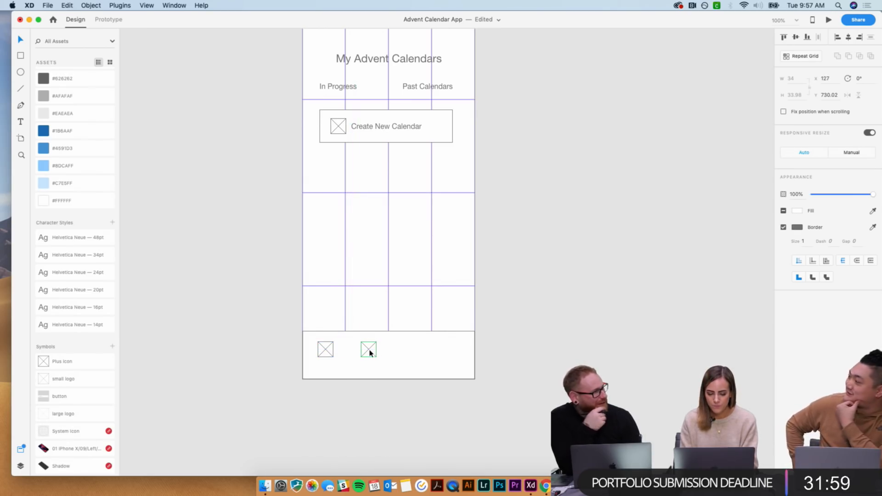
{"action": "left_click", "coordinate": [332, 352], "text": "shift"}
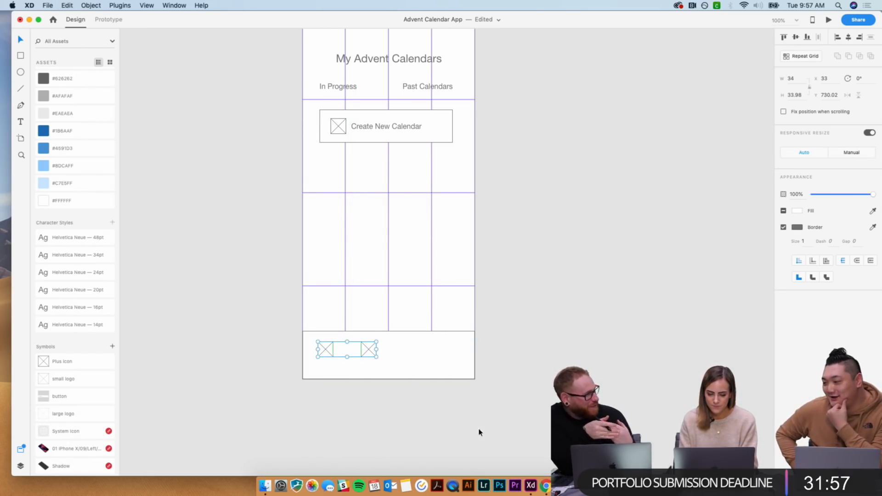
{"action": "left_click", "coordinate": [478, 432]}
{"action": "left_click", "coordinate": [364, 353]}
{"action": "key", "text": "Delete"}
- Turn the bottom bar's icon into a Repeat Grid of four icons spaced evenly across the bar
{"action": "left_click", "coordinate": [328, 352]}
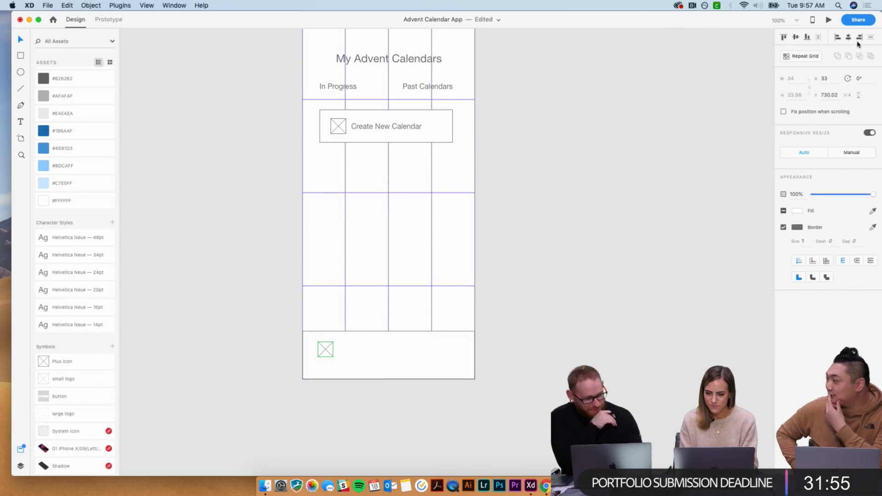
{"action": "left_click", "coordinate": [805, 57]}
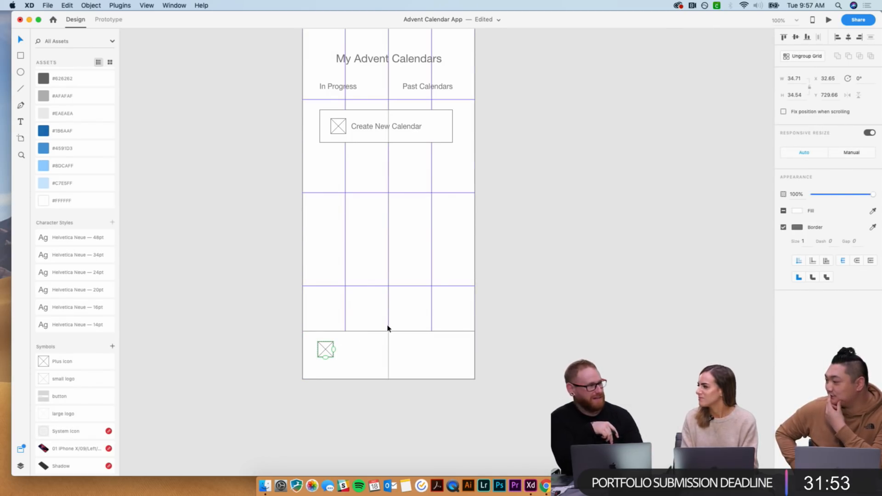
{"action": "left_click_drag", "start_coordinate": [333, 349], "coordinate": [453, 351]}
{"action": "left_click", "coordinate": [557, 358]}
{"action": "left_click", "coordinate": [449, 353]}
{"action": "left_click", "coordinate": [585, 353]}
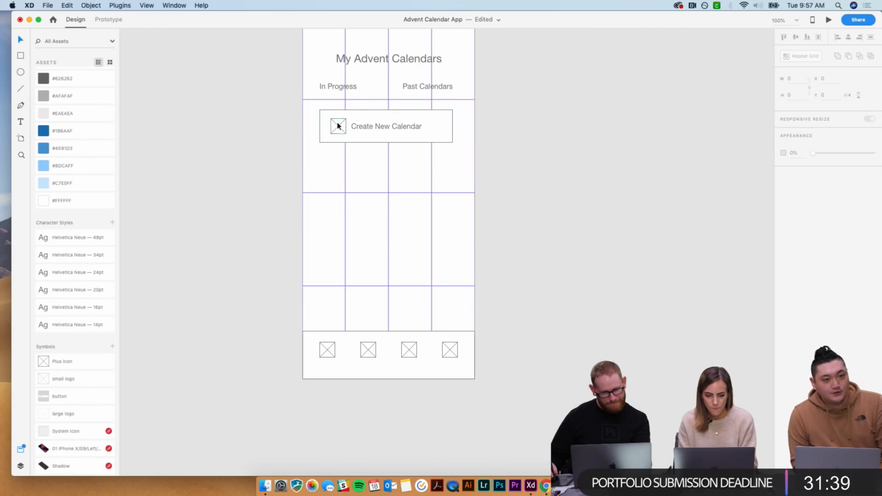
- Duplicate the In Progress label and place the copy below the first icon in the bottom bar, at about X 37
{"action": "left_click", "coordinate": [335, 87]}
{"action": "left_click_drag", "start_coordinate": [328, 87], "coordinate": [325, 373]}
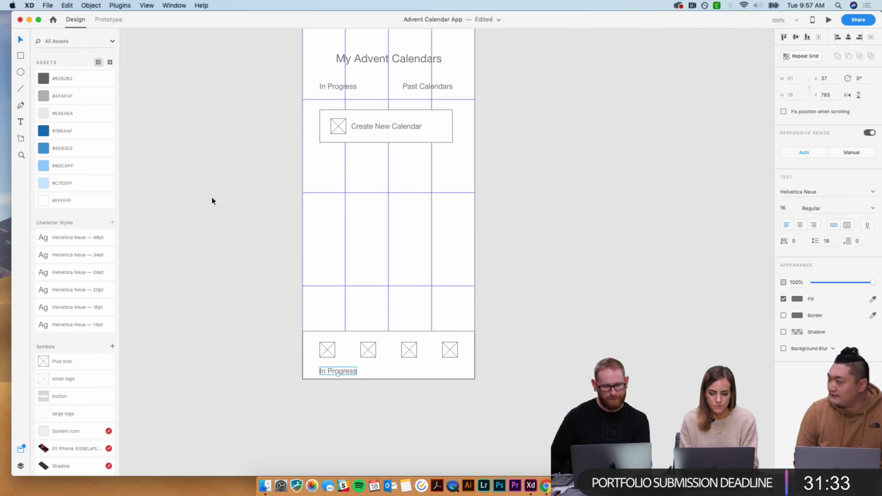
{"action": "left_click", "coordinate": [142, 73]}
{"action": "left_click", "coordinate": [49, 5]}
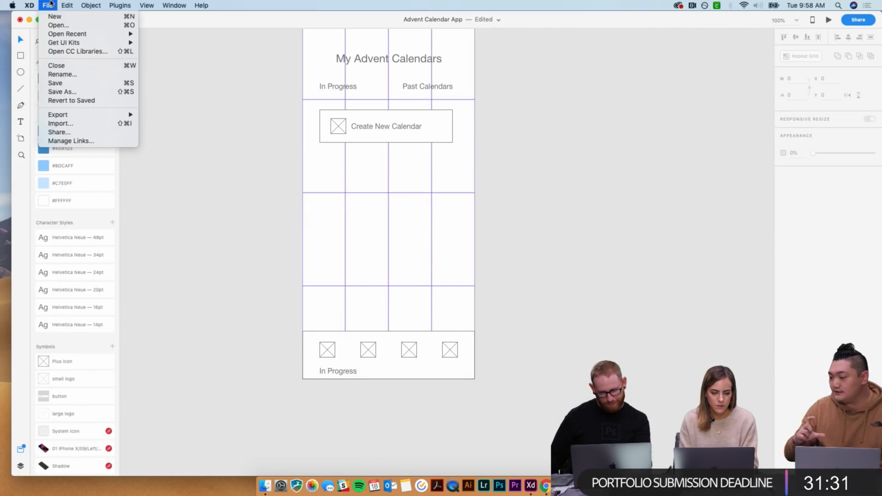
{"action": "mouse_move", "coordinate": [74, 46]}
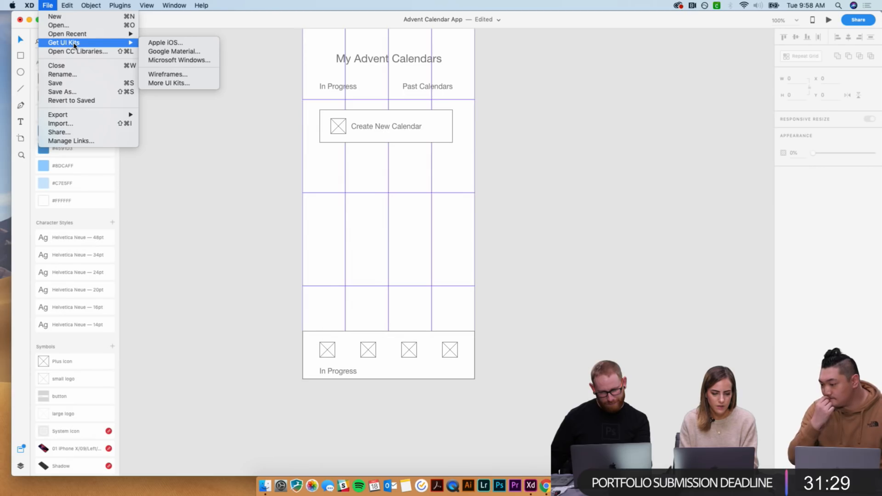
{"action": "left_click", "coordinate": [249, 193]}
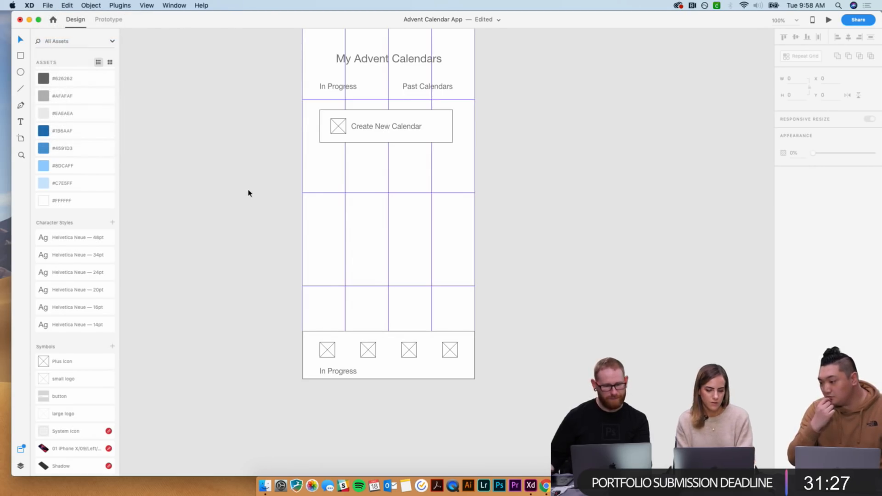
{"action": "scroll", "coordinate": [322, 279], "scroll_direction": "up", "scroll_amount": 5}
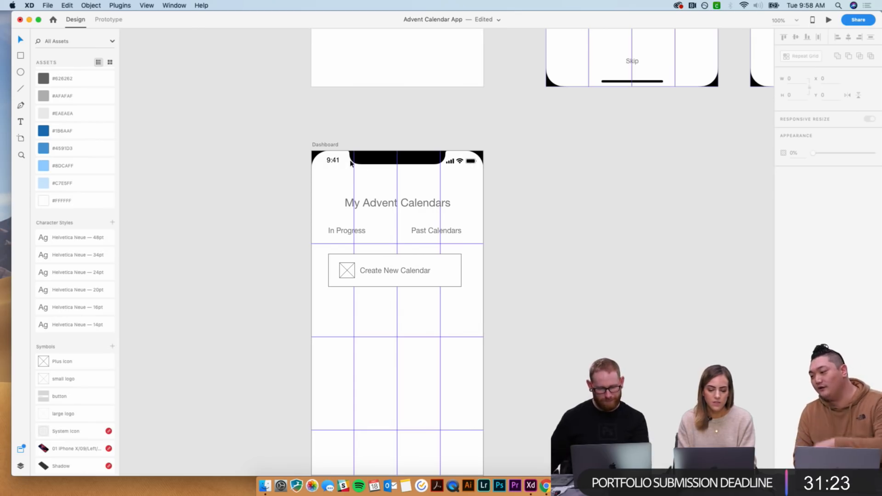
{"action": "left_click", "coordinate": [46, 5]}
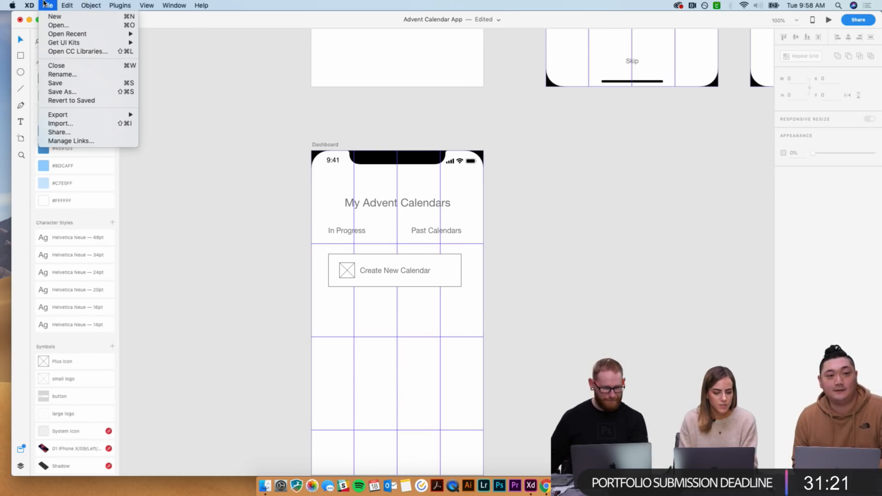
{"action": "mouse_move", "coordinate": [72, 43]}
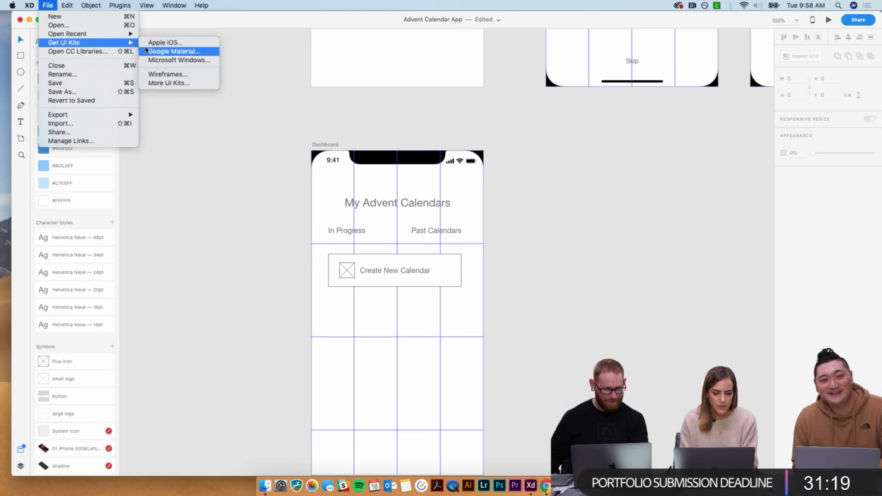
{"action": "left_click", "coordinate": [256, 221]}
- Apply the Helvetica Neue 14pt character style to the bottom bar's label and change its text to "Calendars"
{"action": "scroll", "coordinate": [257, 223], "scroll_direction": "down", "scroll_amount": 4}
{"action": "scroll", "coordinate": [257, 222], "scroll_direction": "down", "scroll_amount": 3}
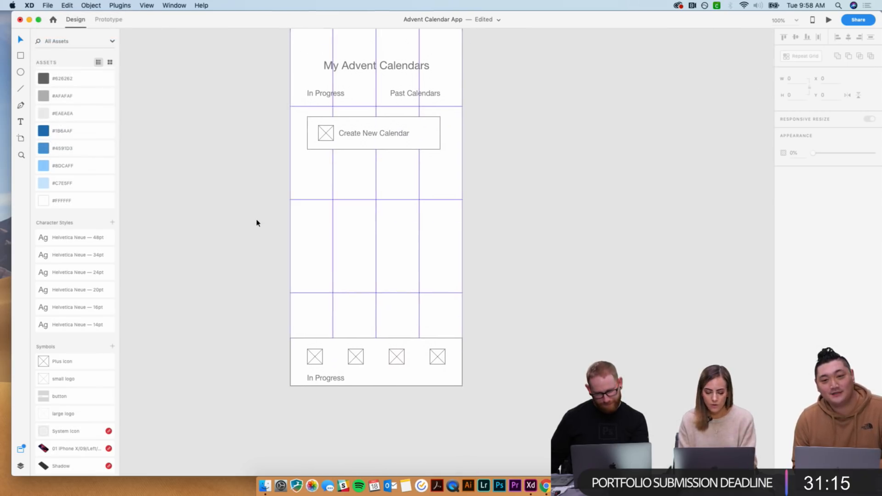
{"action": "left_click", "coordinate": [336, 378]}
{"action": "left_click", "coordinate": [88, 325]}
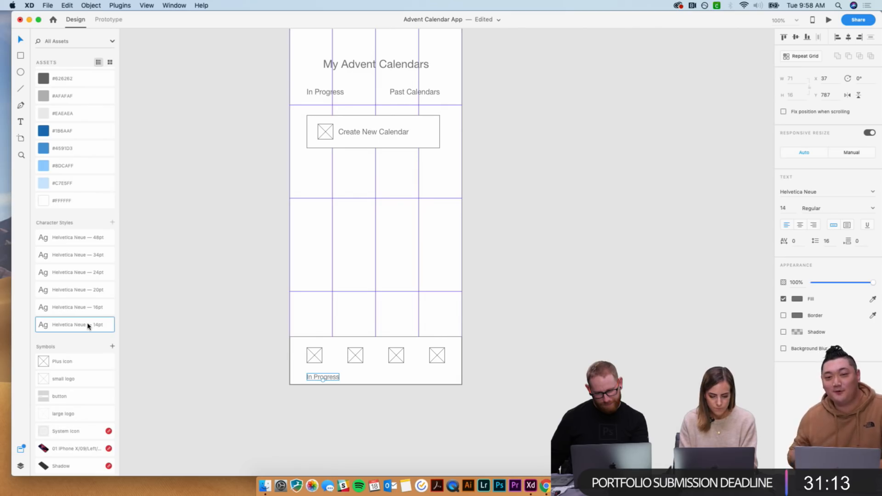
{"action": "double_click", "coordinate": [336, 377]}
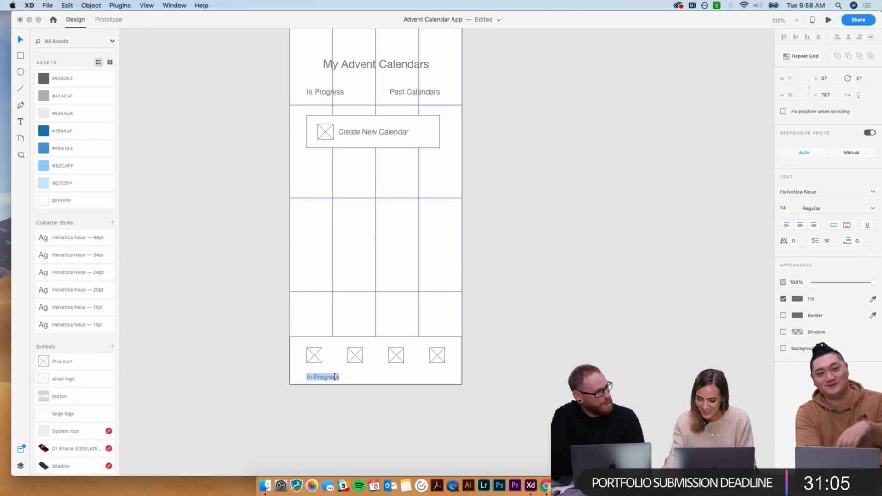
{"action": "type", "text": "Calendars"}
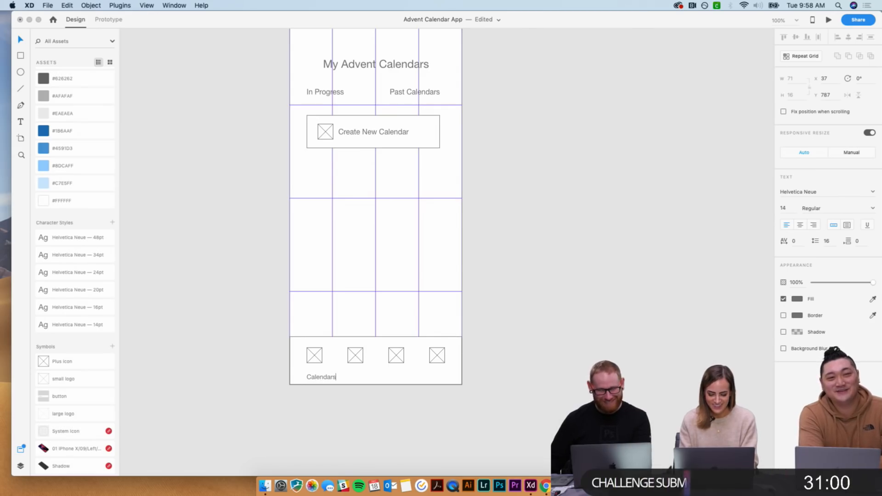
{"action": "key", "text": "Escape"}
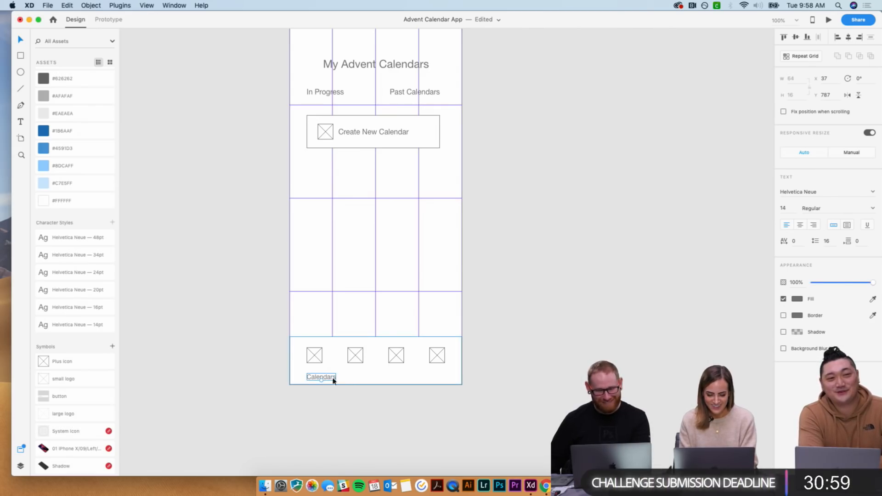
- Centre the Calendars label under the first icon and place a copy reading "Orders" under the second, at about X 118, Y 778
{"action": "left_click_drag", "start_coordinate": [328, 377], "coordinate": [363, 373]}
{"action": "key", "text": "super+d"}
{"action": "double_click", "coordinate": [363, 372]}
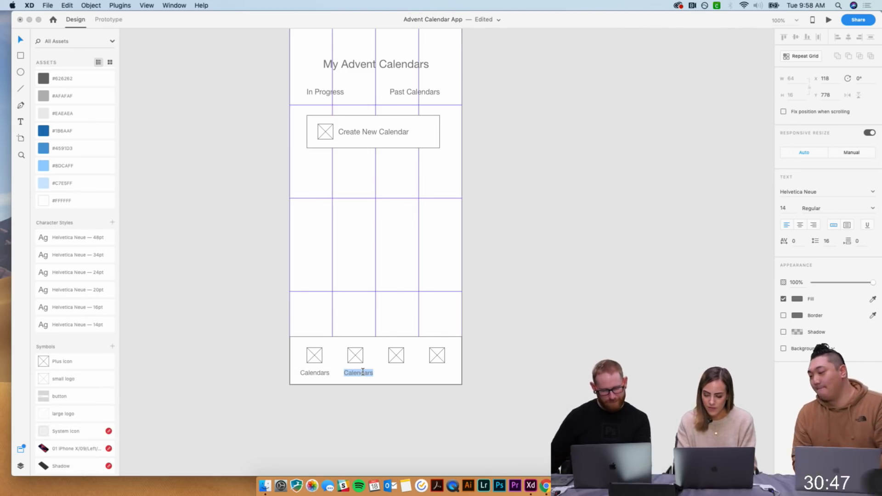
{"action": "type", "text": "Orders"}
{"action": "key", "text": "Escape"}
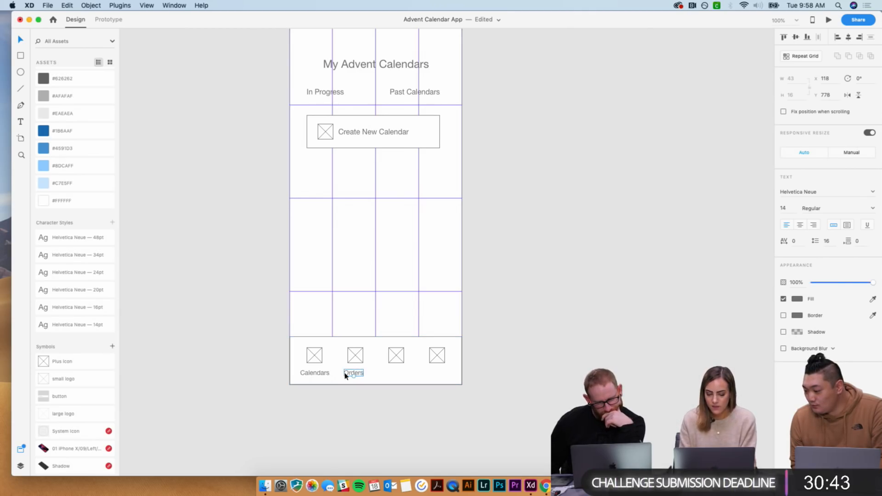
- Place a copy of the Orders label under the third icon, at about X 208, Y 778, reading "Basket"
{"action": "left_click_drag", "start_coordinate": [350, 374], "coordinate": [390, 376]}
{"action": "double_click", "coordinate": [390, 374]}
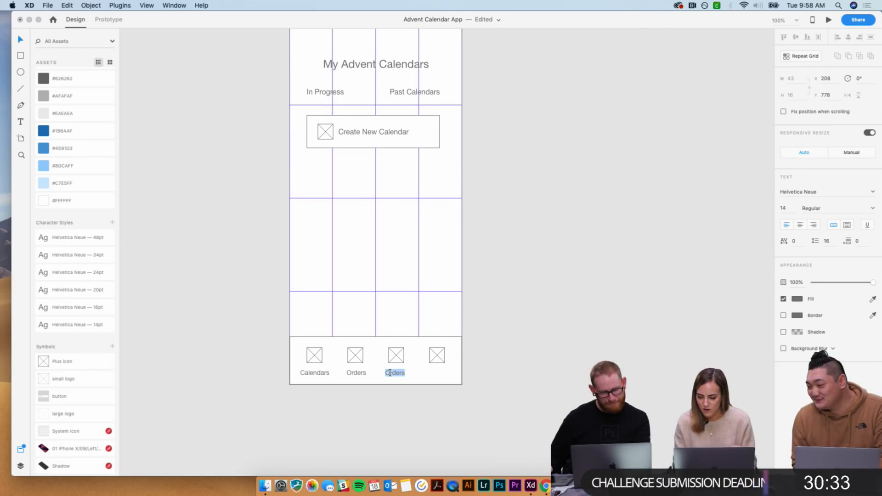
{"action": "type", "text": "Basket"}
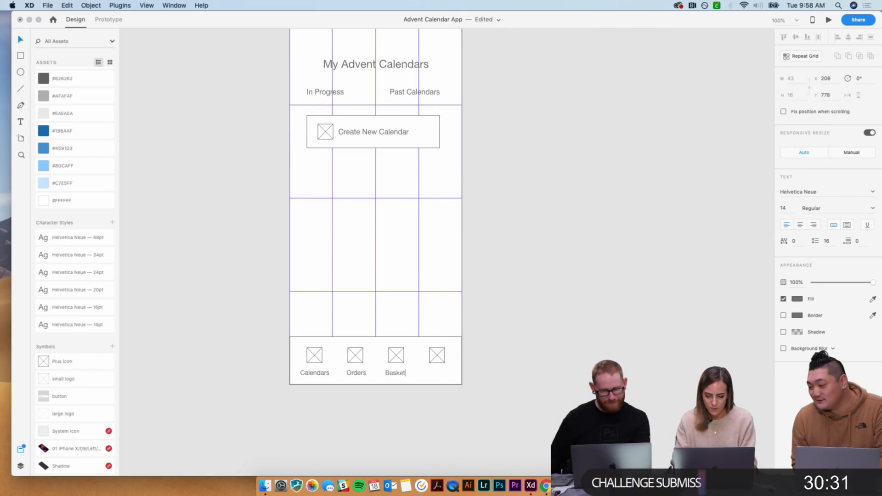
{"action": "key", "text": "Escape"}
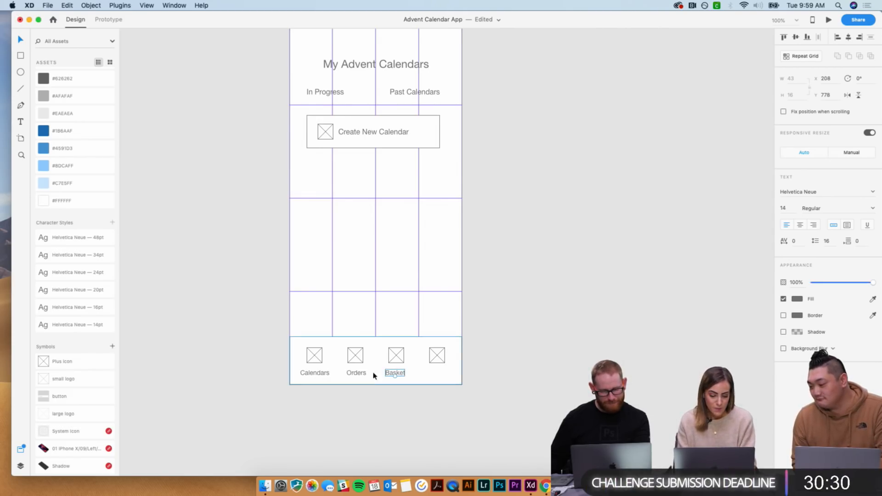
- Add a copy of the Basket label under the fourth icon reading "Settings", and nudge it to X 294
{"action": "left_click_drag", "start_coordinate": [395, 374], "coordinate": [431, 374]}
{"action": "double_click", "coordinate": [432, 373]}
{"action": "type", "text": "Settings"}
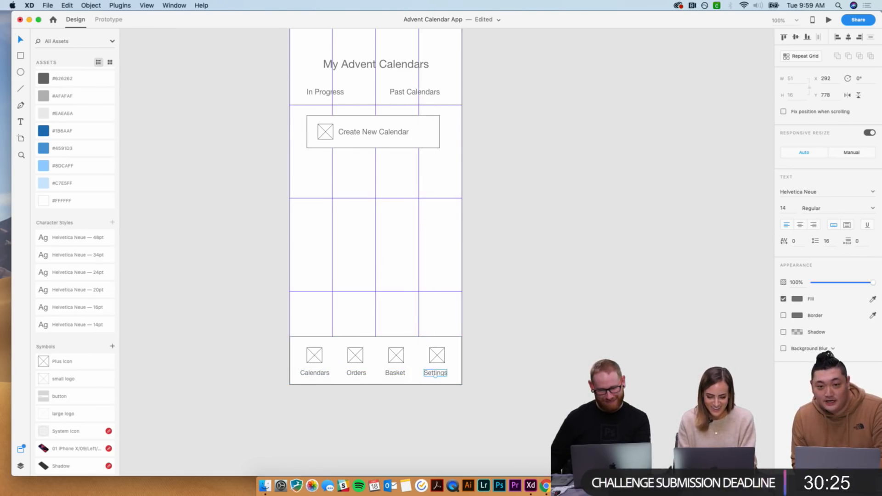
{"action": "left_click", "coordinate": [527, 371]}
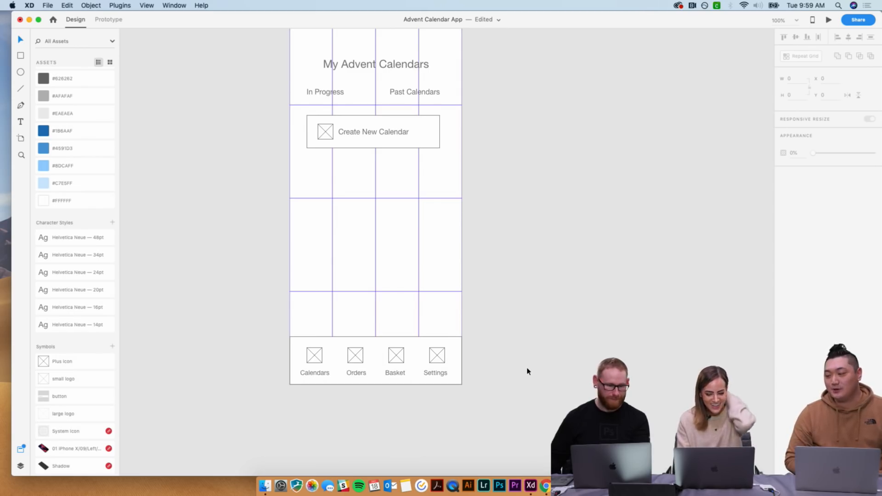
{"action": "left_click", "coordinate": [444, 375]}
{"action": "left_click_drag", "start_coordinate": [445, 376], "coordinate": [445, 376]}
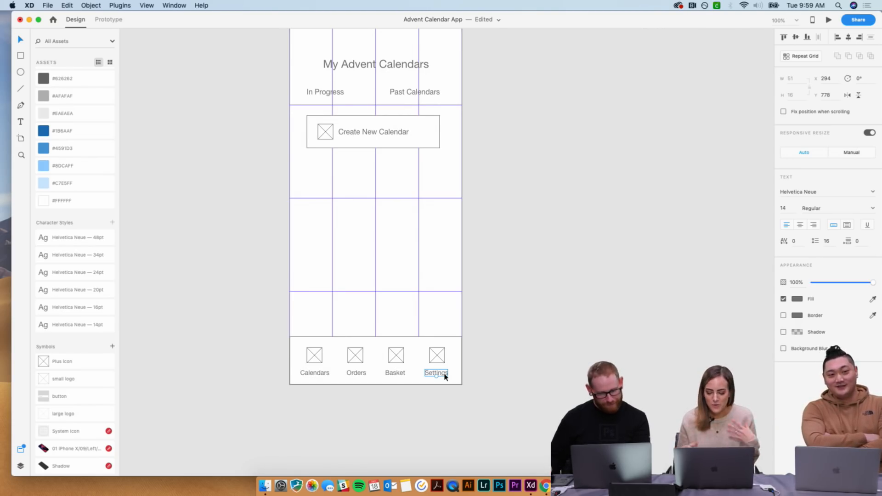
{"action": "left_click", "coordinate": [531, 360]}
{"action": "key", "text": "super+minus"}
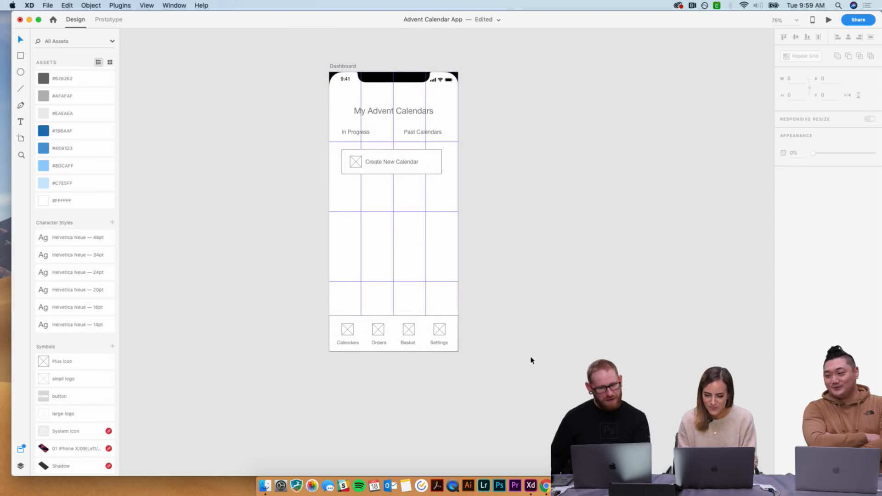
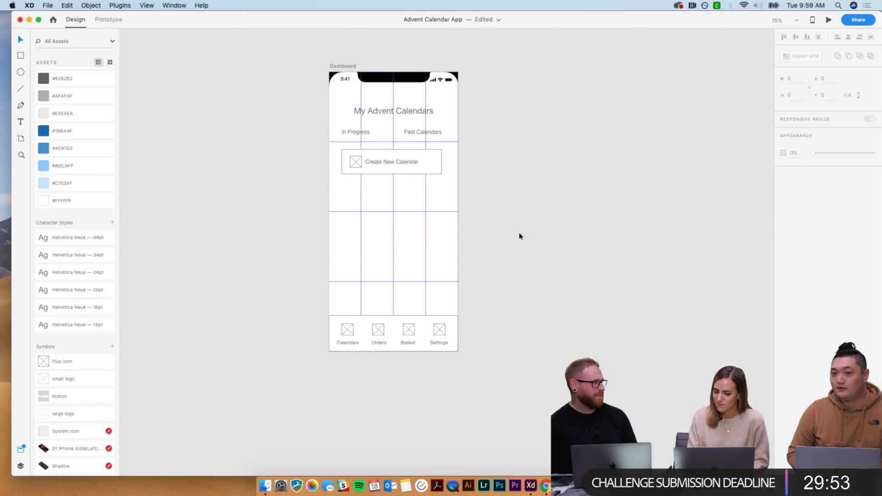
{"action": "left_click", "coordinate": [417, 153]}
{"action": "left_click", "coordinate": [577, 202]}
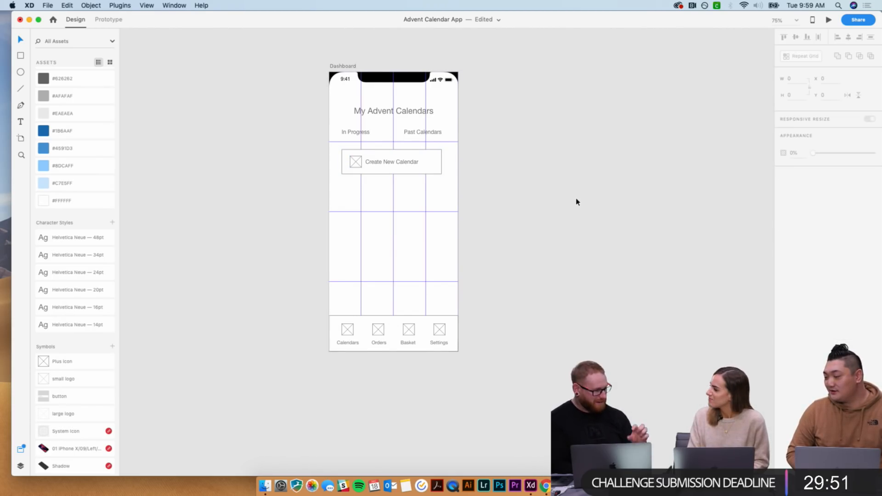
{"action": "scroll", "coordinate": [577, 202], "scroll_direction": "right", "scroll_amount": 5}
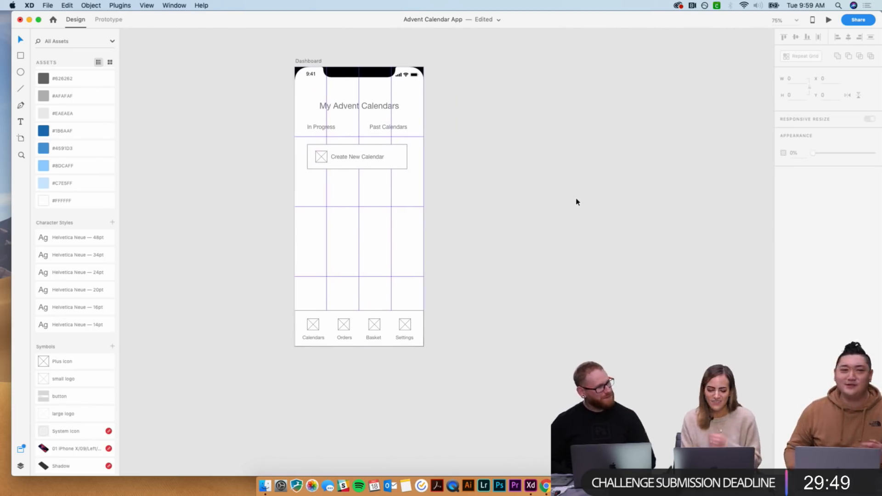
- Duplicate the H4 row on the Character Styles artboard just below itself and rename the copy's heading "H5"
{"action": "left_click", "coordinate": [314, 339]}
{"action": "scroll", "coordinate": [314, 339], "scroll_direction": "up", "scroll_amount": 10}
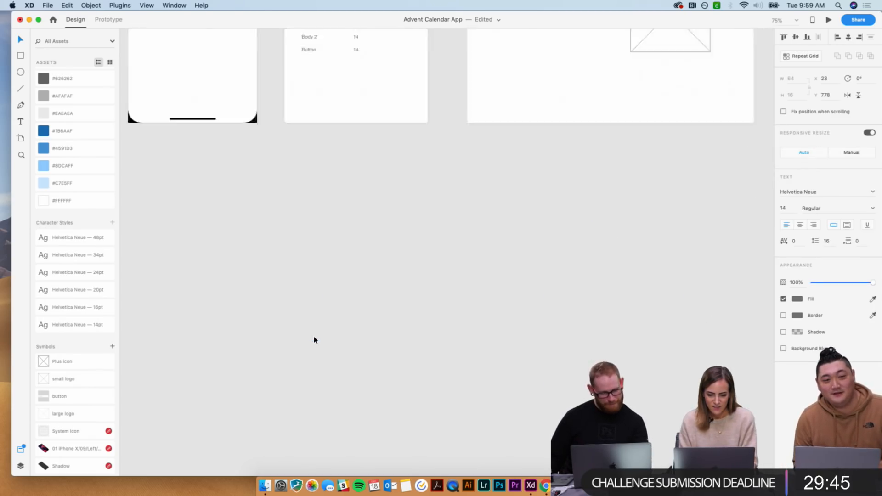
{"action": "left_click_drag", "start_coordinate": [414, 299], "coordinate": [353, 257]}
{"action": "left_click_drag", "start_coordinate": [332, 205], "coordinate": [430, 215]}
{"action": "key", "text": "super+c"}
{"action": "key", "text": "super+v"}
{"action": "left_click_drag", "start_coordinate": [340, 210], "coordinate": [343, 233]}
{"action": "double_click", "coordinate": [340, 232]}
{"action": "double_click", "coordinate": [340, 231]}
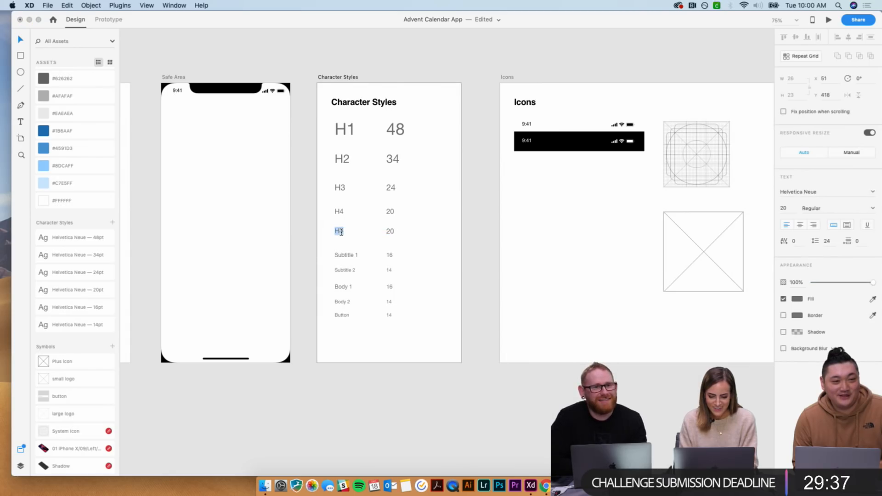
{"action": "type", "text": "H5"}
- Change the size number beside H5 on the Character Styles artboard to "10"
{"action": "left_click", "coordinate": [390, 231]}
{"action": "double_click", "coordinate": [390, 231]}
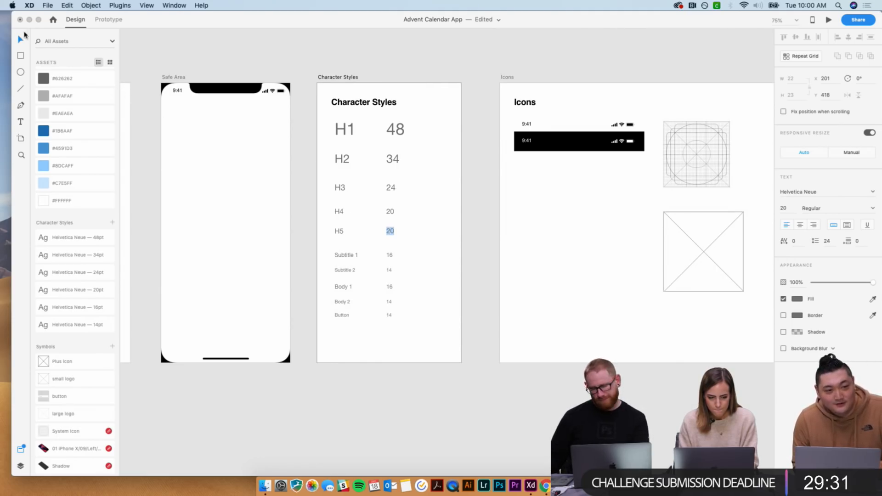
{"action": "left_click", "coordinate": [26, 35]}
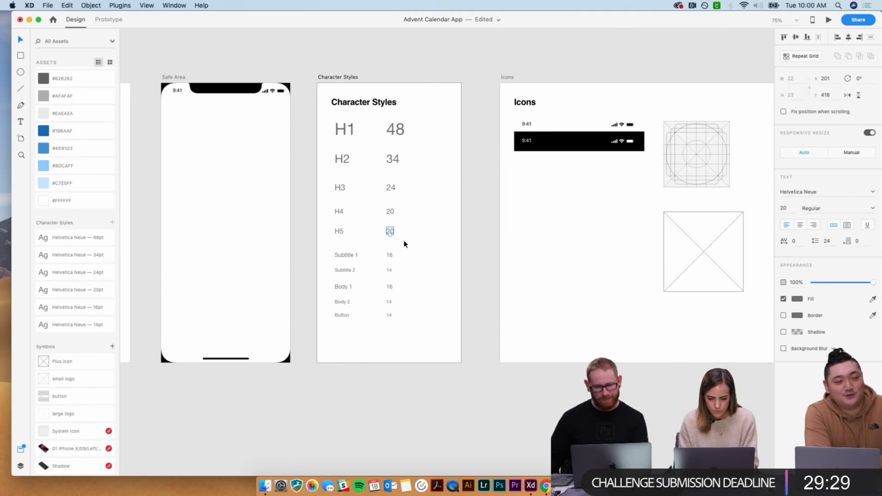
{"action": "double_click", "coordinate": [390, 230]}
{"action": "type", "text": "10"}
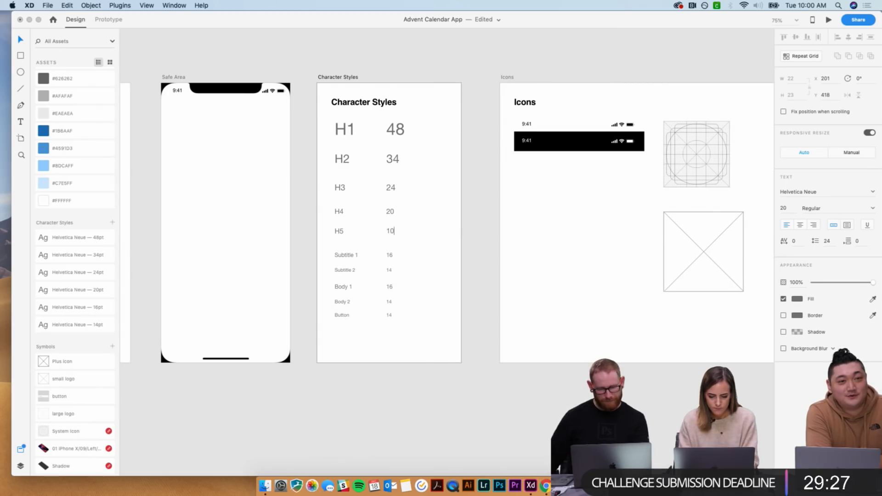
- Set the H5 row's font size to 10 and save it as a Helvetica Neue 10pt character style
{"action": "left_click_drag", "start_coordinate": [408, 237], "coordinate": [332, 226]}
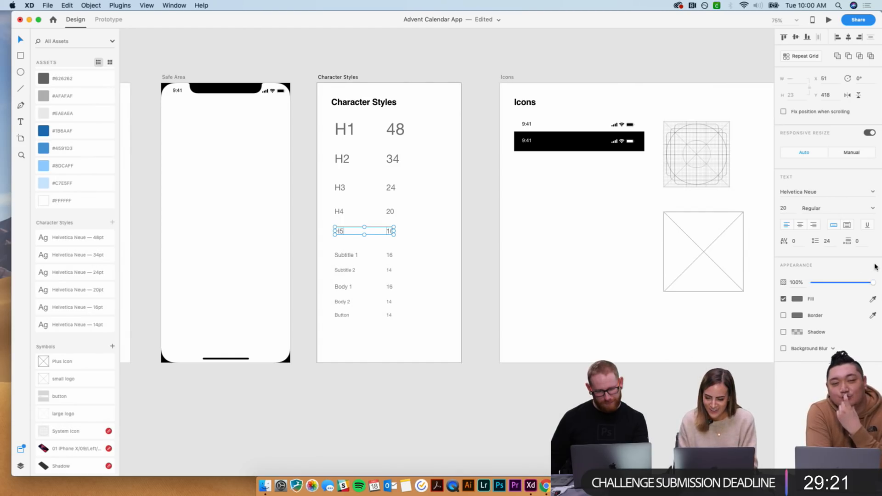
{"action": "type", "text": "10"}
{"action": "key", "text": "Return"}
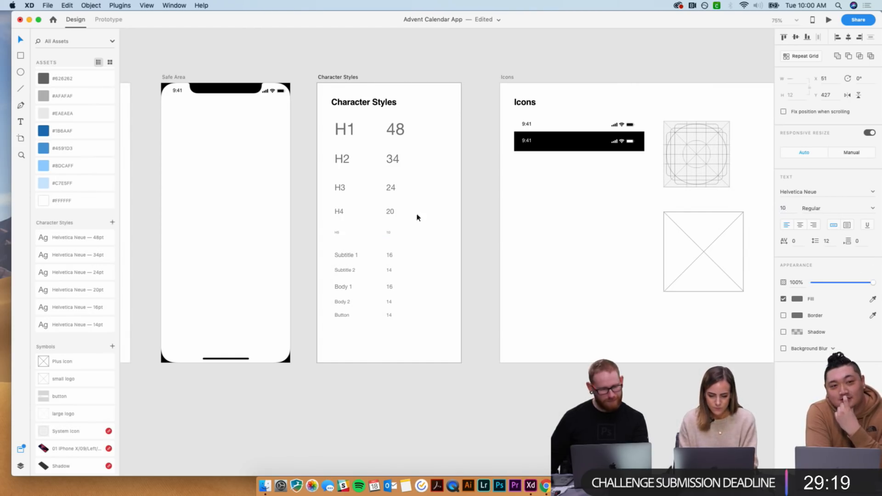
{"action": "left_click", "coordinate": [114, 224]}
- Apply the Helvetica Neue 10pt character style to the Dashboard's Calendars, Orders, Basket and Settings labels
{"action": "scroll", "coordinate": [507, 359], "scroll_direction": "down", "scroll_amount": 10}
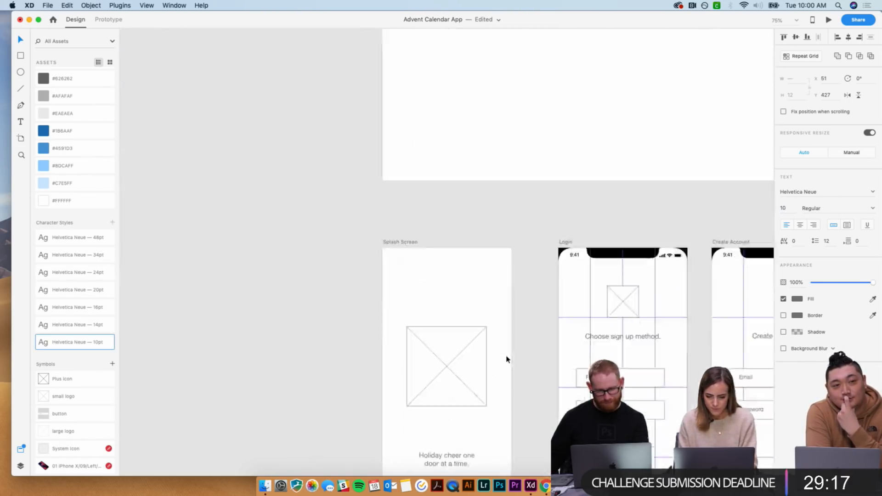
{"action": "scroll", "coordinate": [507, 359], "scroll_direction": "down", "scroll_amount": 2}
{"action": "scroll", "coordinate": [507, 359], "scroll_direction": "left", "scroll_amount": 2}
{"action": "double_click", "coordinate": [327, 389]}
{"action": "left_click", "coordinate": [395, 388], "text": "shift"}
{"action": "left_click", "coordinate": [360, 387], "text": "shift"}
{"action": "left_click", "coordinate": [416, 388], "text": "shift"}
{"action": "left_click", "coordinate": [86, 342]}
- Nudge the four bottom bar labels right to X 28 and move the icon grid slightly down
{"action": "key", "text": "Right"}
{"action": "key", "text": "Right"}
{"action": "key", "text": "Right"}
{"action": "key", "text": "Right"}
{"action": "key", "text": "Right"}
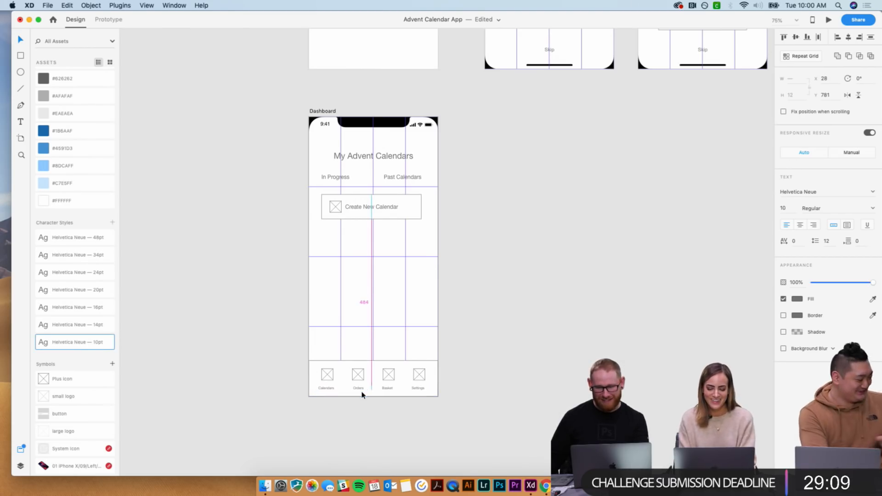
{"action": "left_click_drag", "start_coordinate": [419, 374], "coordinate": [419, 378]}
{"action": "left_click", "coordinate": [509, 381]}
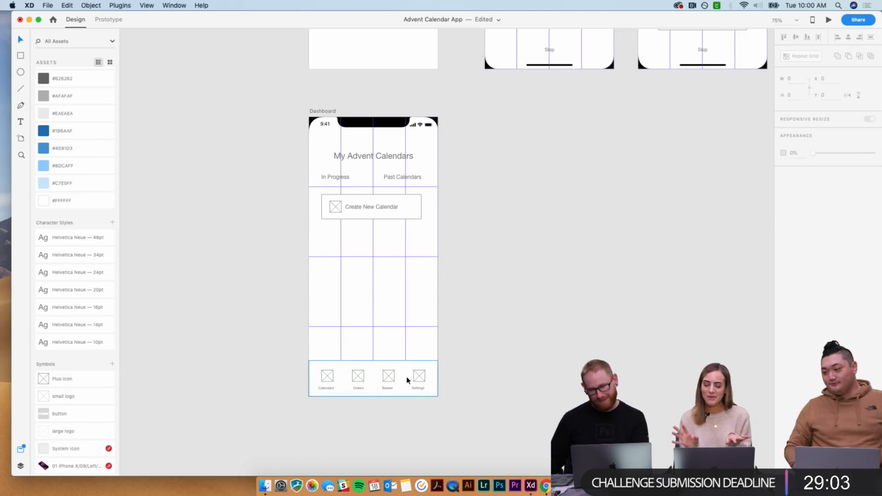
- Tighten the gaps between the bottom bar's repeated icons and resize the Repeat Grid to about 312.71 by 42.54
{"action": "key", "text": "super+plus"}
{"action": "key", "text": "super+plus"}
{"action": "key", "text": "super+plus"}
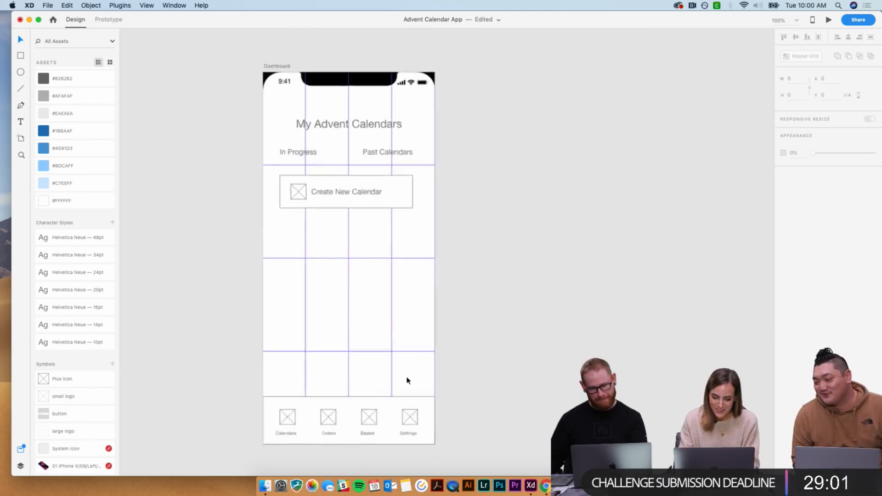
{"action": "scroll", "coordinate": [407, 381], "scroll_direction": "down", "scroll_amount": 3}
{"action": "scroll", "coordinate": [407, 380], "scroll_direction": "left", "scroll_amount": 2}
{"action": "scroll", "coordinate": [407, 381], "scroll_direction": "down", "scroll_amount": 4}
{"action": "scroll", "coordinate": [407, 380], "scroll_direction": "left", "scroll_amount": 3}
{"action": "left_click", "coordinate": [477, 365]}
{"action": "mouse_move", "coordinate": [580, 350]}
{"action": "left_mouse_down"}
{"action": "mouse_move", "coordinate": [361, 348]}
{"action": "mouse_move", "coordinate": [579, 349]}
{"action": "left_mouse_up"}
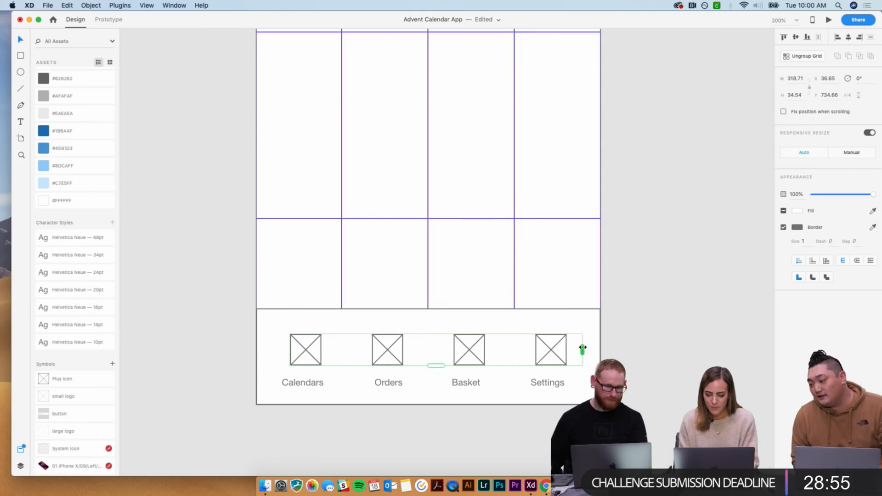
{"action": "mouse_move", "coordinate": [522, 356]}
{"action": "left_mouse_down"}
{"action": "mouse_move", "coordinate": [463, 357]}
{"action": "mouse_move", "coordinate": [528, 356]}
{"action": "mouse_move", "coordinate": [488, 356]}
{"action": "mouse_move", "coordinate": [516, 357]}
{"action": "left_mouse_up"}
{"action": "mouse_move", "coordinate": [434, 365]}
{"action": "left_mouse_down"}
{"action": "mouse_move", "coordinate": [444, 432]}
{"action": "mouse_move", "coordinate": [445, 374]}
{"action": "left_mouse_up"}
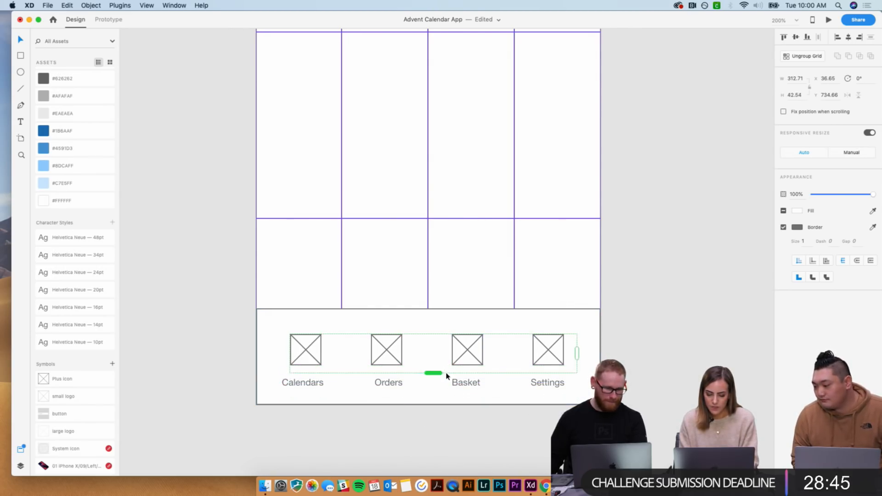
{"action": "left_click", "coordinate": [673, 344]}
- Turn the whole bottom navigation bar with its icons and labels into a symbol named "Menu"
{"action": "scroll", "coordinate": [615, 345], "scroll_direction": "down", "scroll_amount": 5}
{"action": "scroll", "coordinate": [492, 407], "scroll_direction": "up", "scroll_amount": 2}
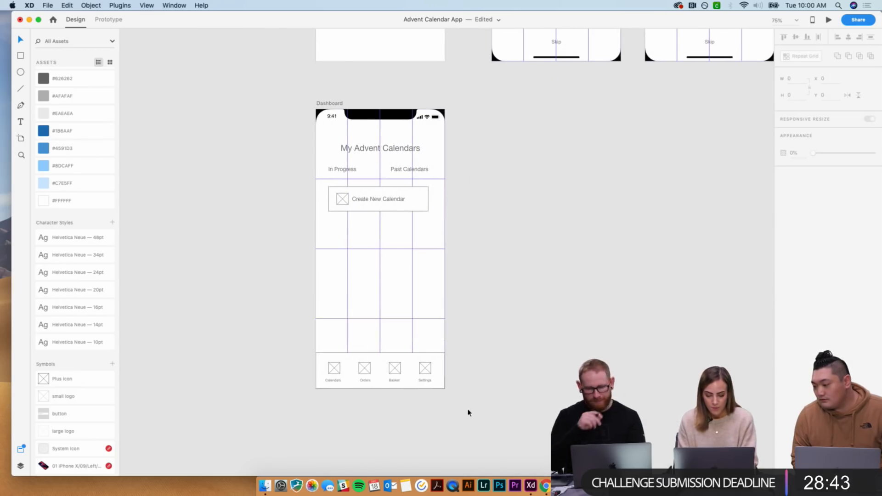
{"action": "left_click_drag", "start_coordinate": [461, 397], "coordinate": [326, 257]}
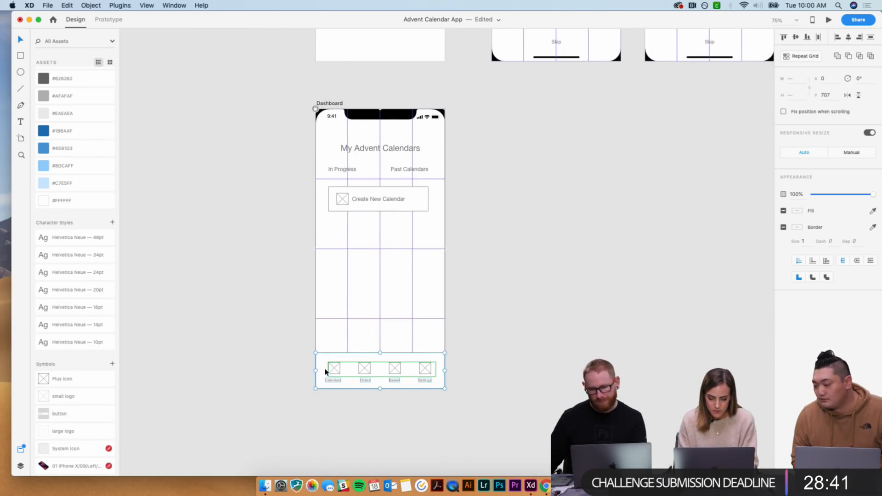
{"action": "left_click", "coordinate": [112, 363]}
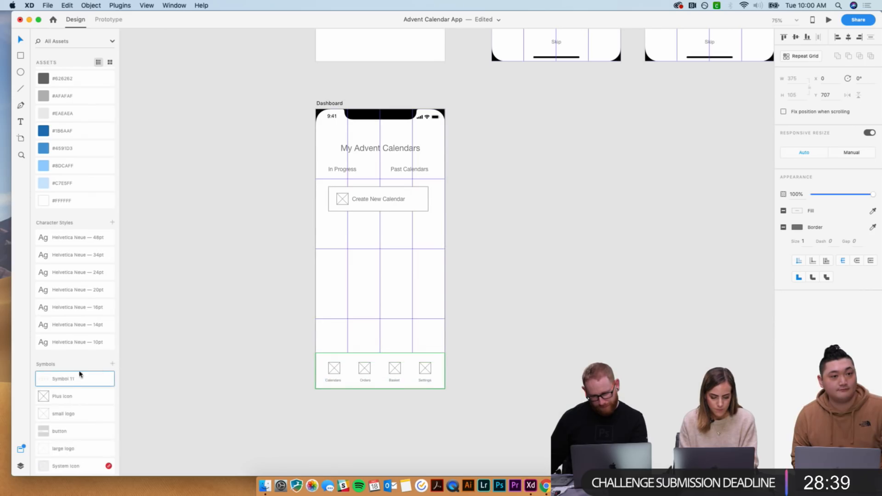
{"action": "double_click", "coordinate": [59, 382]}
{"action": "type", "text": "Menu"}
{"action": "key", "text": "Return"}
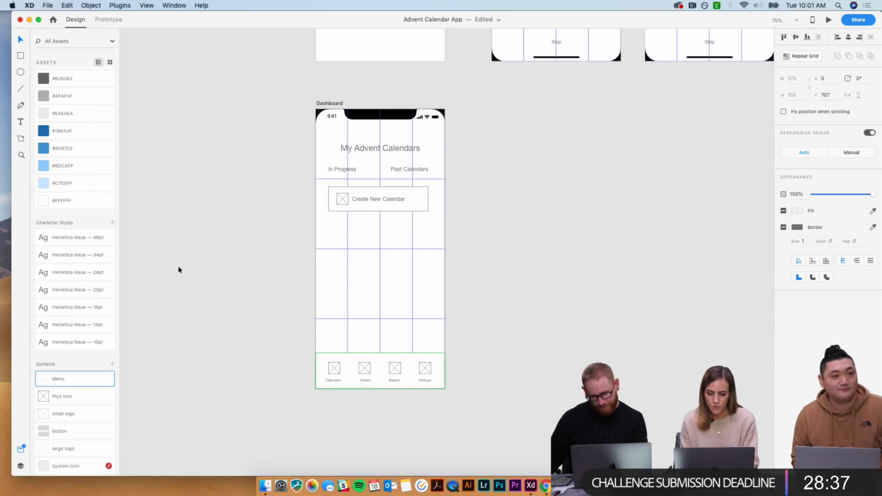
- Move the Menu layer below Safe Area and check its labels against the home indicator
{"action": "scroll", "coordinate": [193, 254], "scroll_direction": "up", "scroll_amount": 3}
{"action": "scroll", "coordinate": [193, 254], "scroll_direction": "right", "scroll_amount": 4}
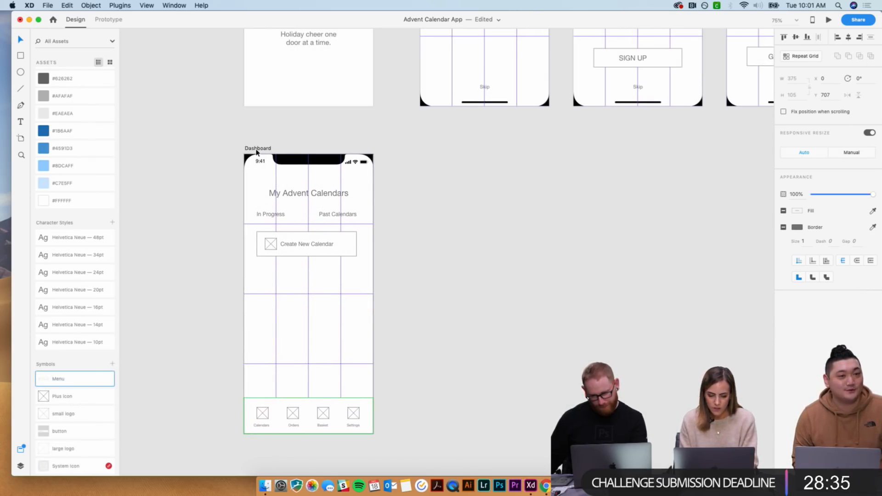
{"action": "left_click", "coordinate": [20, 466]}
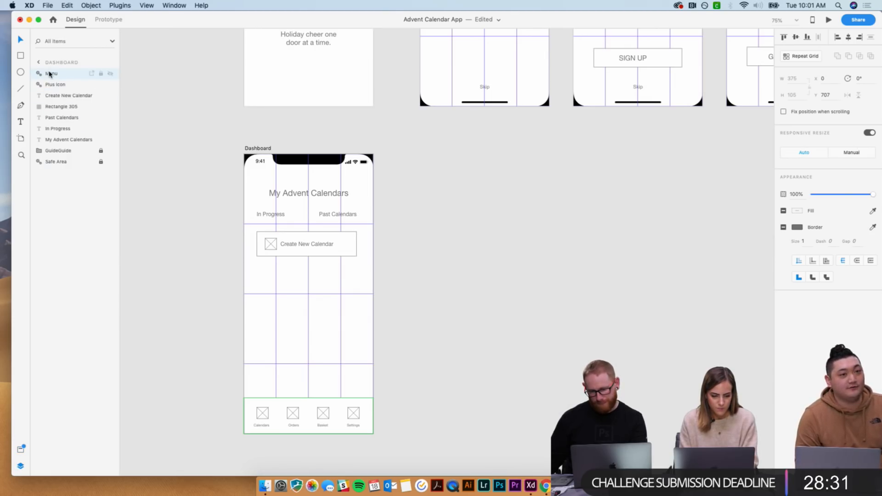
{"action": "left_click_drag", "start_coordinate": [49, 74], "coordinate": [53, 168]}
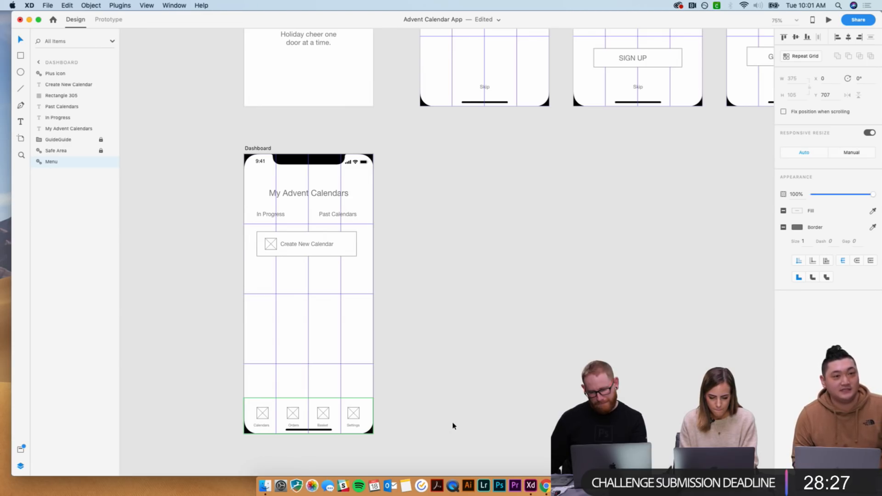
{"action": "left_click_drag", "start_coordinate": [232, 353], "coordinate": [451, 434]}
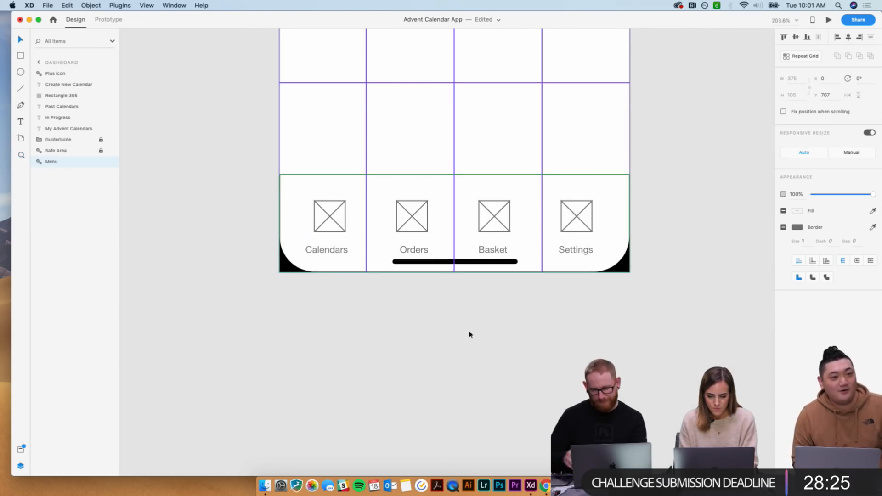
{"action": "left_click", "coordinate": [412, 252]}
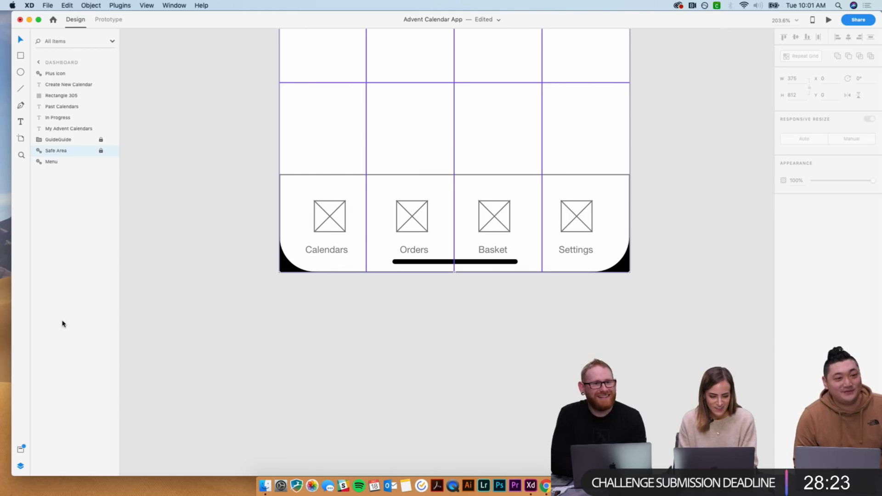
{"action": "double_click", "coordinate": [49, 161]}
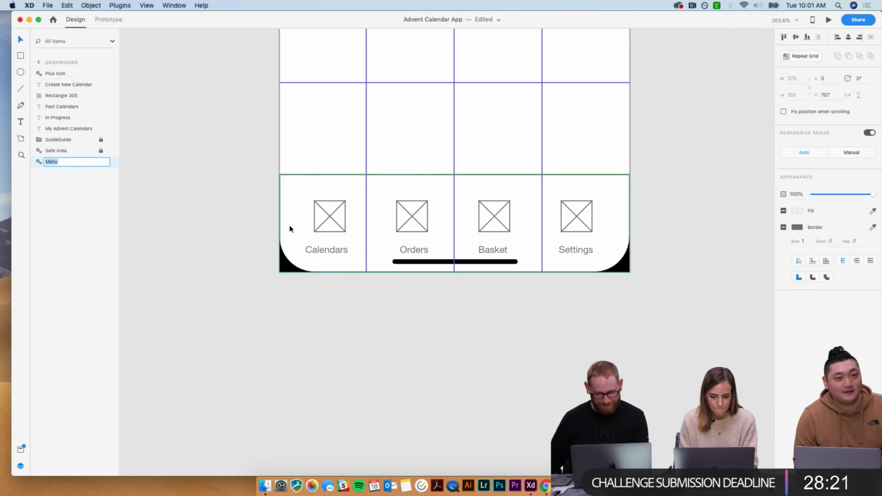
{"action": "left_click", "coordinate": [334, 252]}
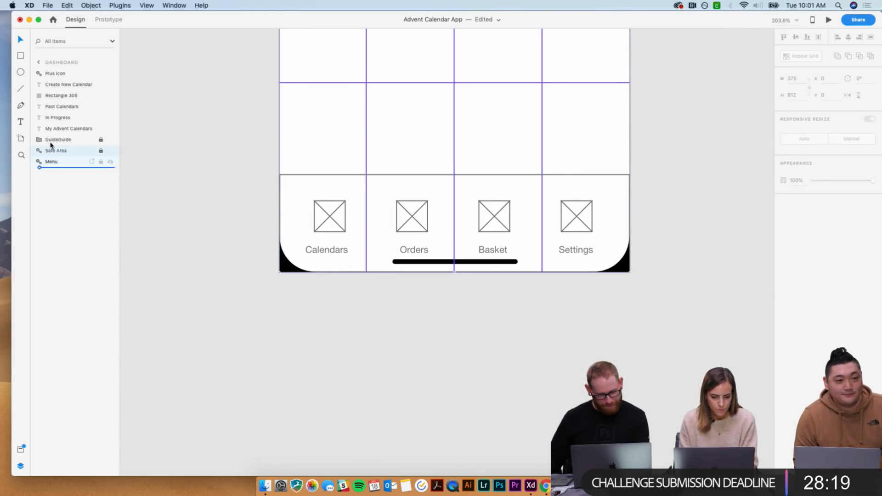
- Move the Menu layer directly above GuideGuide and raise its icon grid to Y 728.66
{"action": "left_click_drag", "start_coordinate": [50, 151], "coordinate": [52, 135]}
{"action": "double_click", "coordinate": [338, 222]}
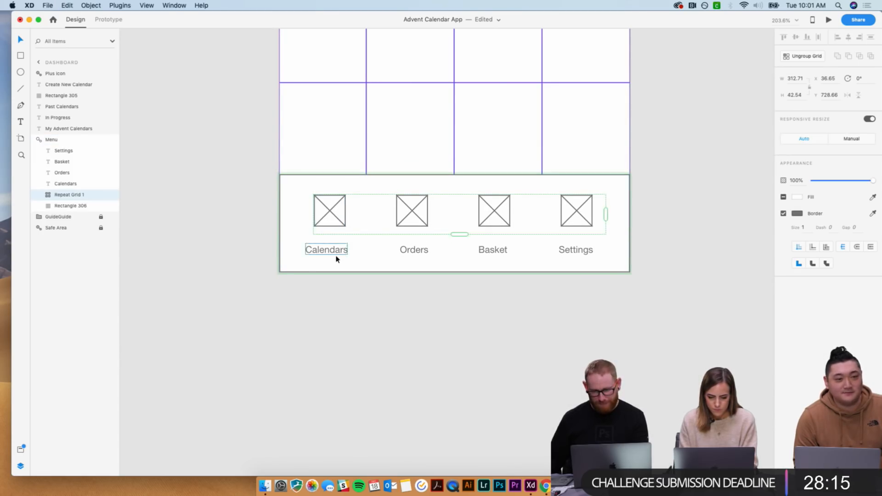
- Raise the bottom bar's Calendars, Orders, Basket and Settings labels together so they sit closer to the icons
{"action": "left_click", "coordinate": [338, 250]}
{"action": "left_click", "coordinate": [413, 251], "text": "shift"}
{"action": "left_click", "coordinate": [488, 251], "text": "shift"}
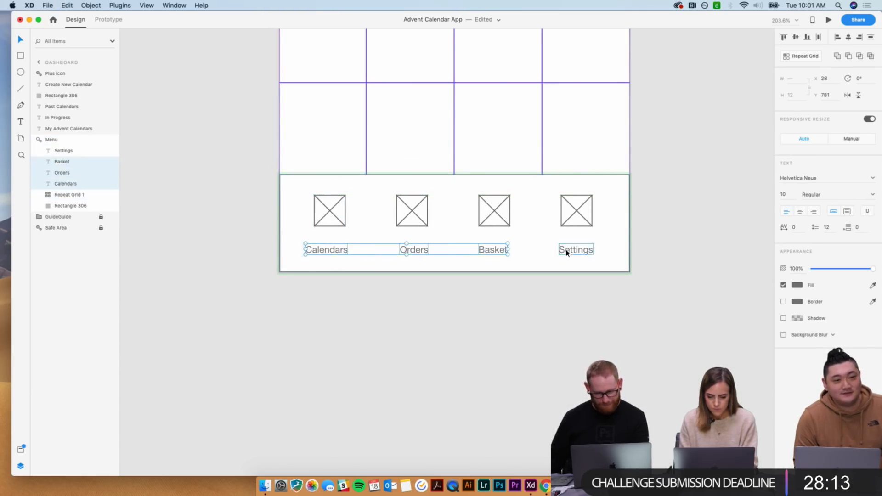
{"action": "left_click", "coordinate": [573, 252], "text": "shift"}
{"action": "left_click_drag", "start_coordinate": [574, 252], "coordinate": [575, 248]}
- Move the Menu layer below Safe Area so the home indicator sits on top of it
{"action": "left_click", "coordinate": [83, 239]}
{"action": "left_click_drag", "start_coordinate": [50, 140], "coordinate": [49, 242]}
{"action": "left_click", "coordinate": [248, 379]}
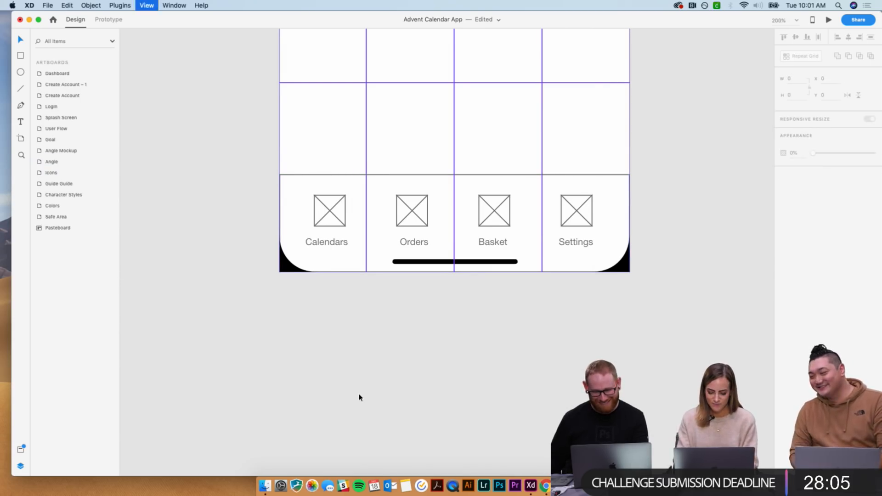
- Duplicate the dashboard's Create New Calendar button with its icon and label directly below the original
{"action": "key", "text": "super+minus"}
{"action": "key", "text": "super+minus"}
{"action": "scroll", "coordinate": [360, 398], "scroll_direction": "right", "scroll_amount": 3}
{"action": "scroll", "coordinate": [360, 398], "scroll_direction": "up", "scroll_amount": 2}
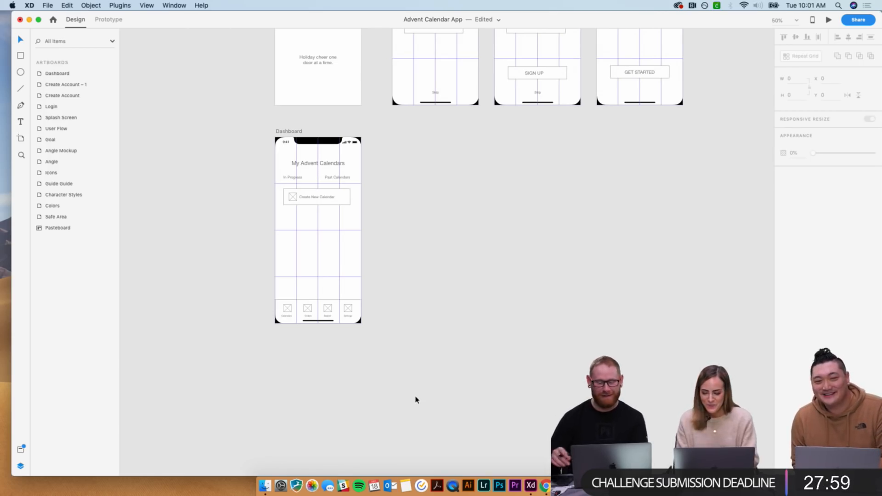
{"action": "scroll", "coordinate": [416, 400], "scroll_direction": "right", "scroll_amount": 2}
{"action": "scroll", "coordinate": [417, 399], "scroll_direction": "up", "scroll_amount": 2}
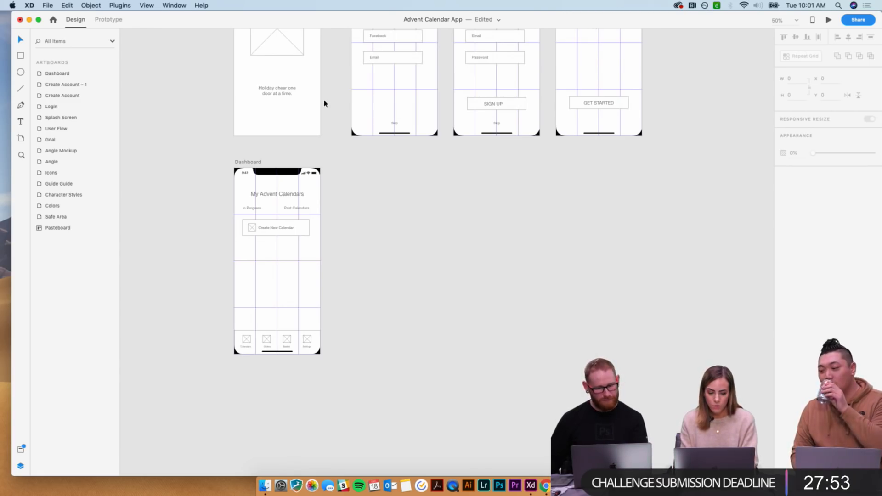
{"action": "key", "text": "super+equal"}
{"action": "scroll", "coordinate": [253, 162], "scroll_direction": "left", "scroll_amount": 4}
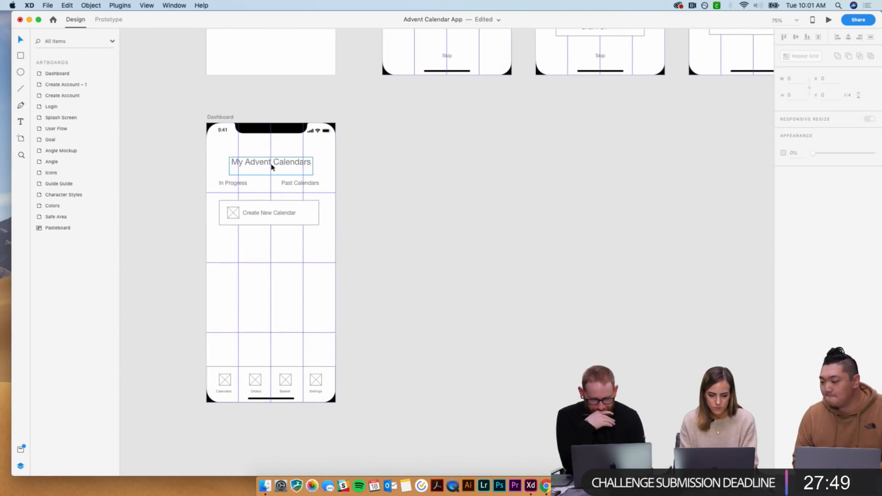
{"action": "left_click_drag", "start_coordinate": [332, 245], "coordinate": [228, 240]}
{"action": "key", "text": "super+d"}
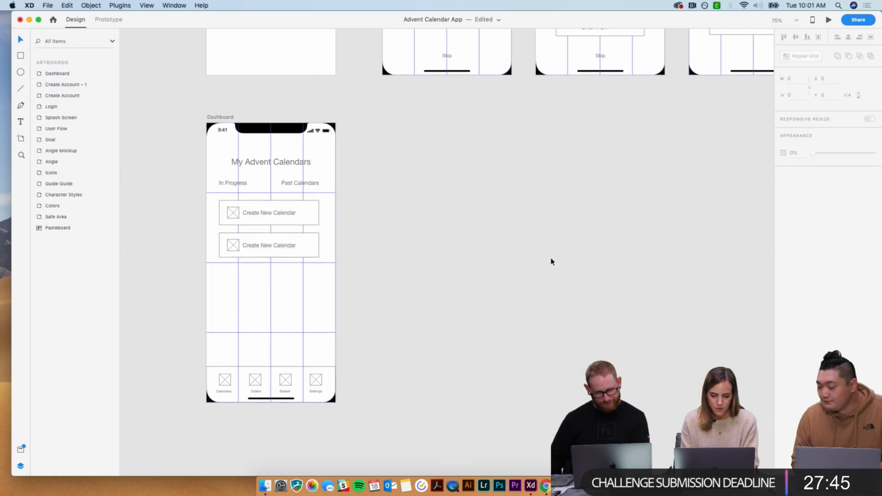
- Change the copied button's label to "Create a Present"
{"action": "double_click", "coordinate": [282, 245]}
{"action": "left_click", "coordinate": [262, 245]}
{"action": "left_click_drag", "start_coordinate": [263, 245], "coordinate": [406, 244]}
{"action": "type", "text": "a Present"}
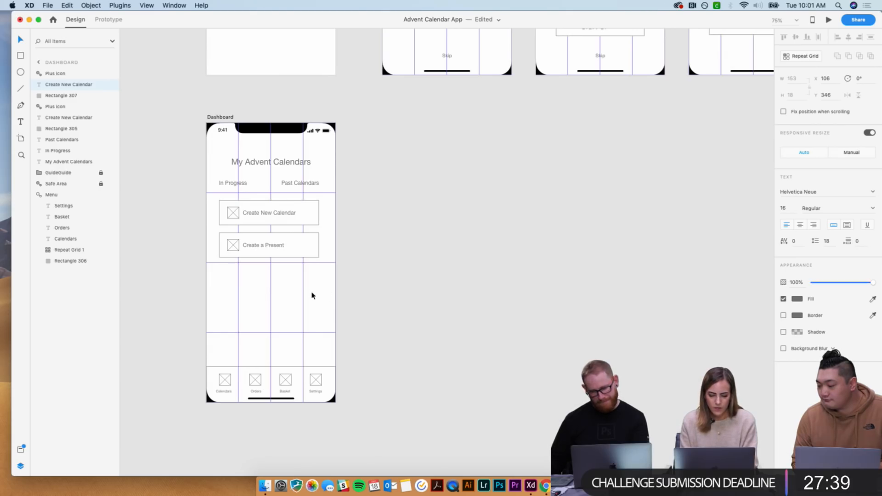
- Delete the "Create a Present" button with its icon and label
{"action": "key", "text": "Escape"}
{"action": "left_click_drag", "start_coordinate": [227, 274], "coordinate": [295, 244]}
{"action": "key", "text": "Delete"}
- Duplicate the Dashboard artboard and remove the In Progress label, Past Calendars label and plus icon from the copy
{"action": "left_click", "coordinate": [230, 117]}
{"action": "key", "text": "super+d"}
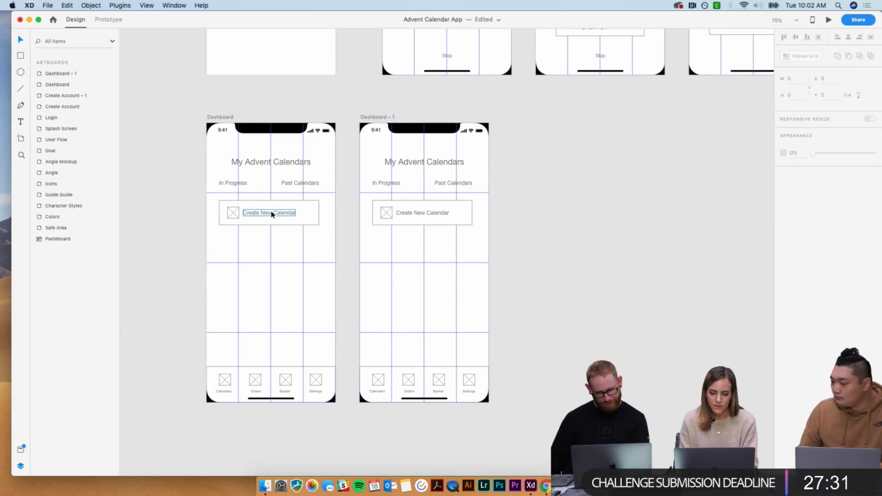
{"action": "scroll", "coordinate": [404, 215], "scroll_direction": "up", "scroll_amount": 5}
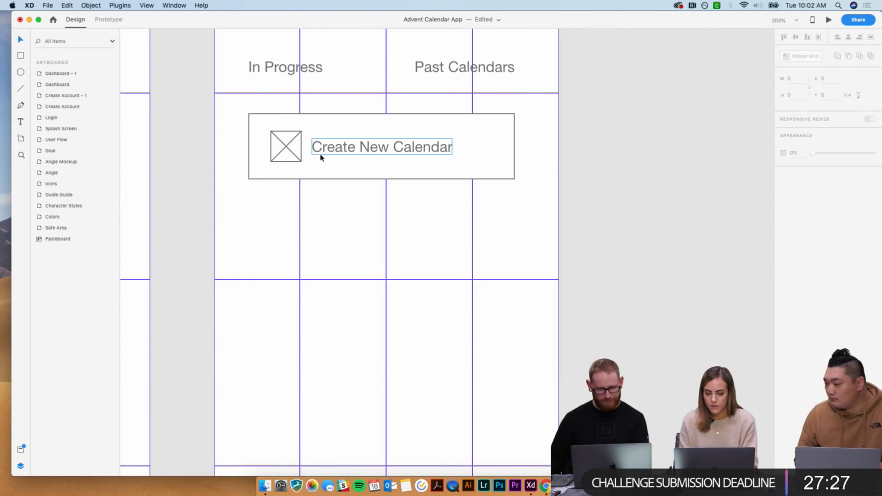
{"action": "left_click_drag", "start_coordinate": [250, 91], "coordinate": [492, 63]}
{"action": "key", "text": "Delete"}
{"action": "left_click", "coordinate": [278, 159]}
{"action": "key", "text": "Delete"}
- Change the button's label on the copied artboard to "New" and centre it in the button
{"action": "left_click", "coordinate": [366, 152]}
{"action": "double_click", "coordinate": [366, 152]}
{"action": "type", "text": "New"}
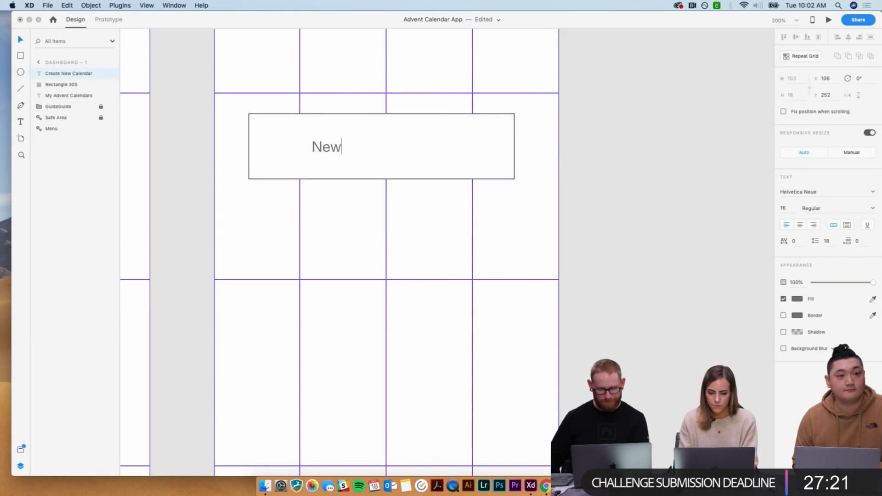
{"action": "key", "text": "Escape"}
{"action": "left_click_drag", "start_coordinate": [336, 147], "coordinate": [393, 147]}
- Place a copy of the New button and its label directly below the original
{"action": "left_click_drag", "start_coordinate": [480, 227], "coordinate": [358, 234]}
{"action": "left_click", "coordinate": [573, 229]}
{"action": "scroll", "coordinate": [573, 230], "scroll_direction": "down", "scroll_amount": 5}
{"action": "scroll", "coordinate": [573, 229], "scroll_direction": "up", "scroll_amount": 3}
- Reduce the upper New button's height to 56 and recentre its label vertically
{"action": "left_click", "coordinate": [467, 203]}
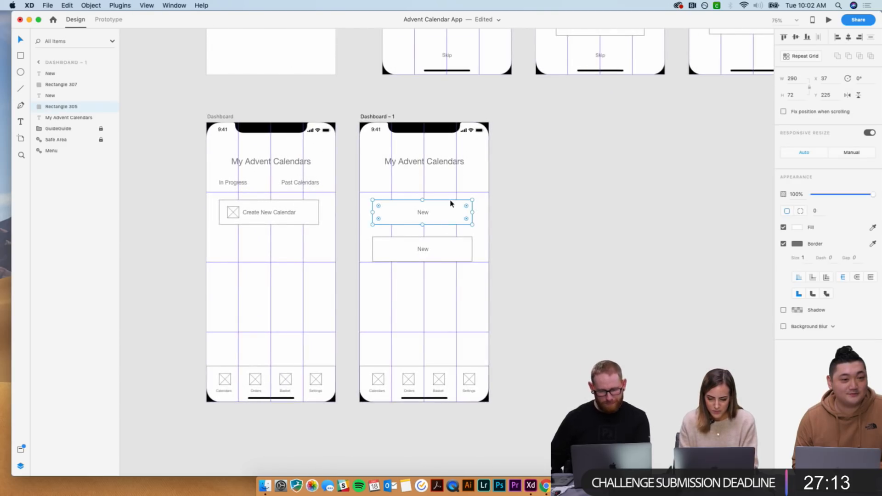
{"action": "scroll", "coordinate": [448, 202], "scroll_direction": "up", "scroll_amount": 5}
{"action": "left_click_drag", "start_coordinate": [381, 178], "coordinate": [380, 163]}
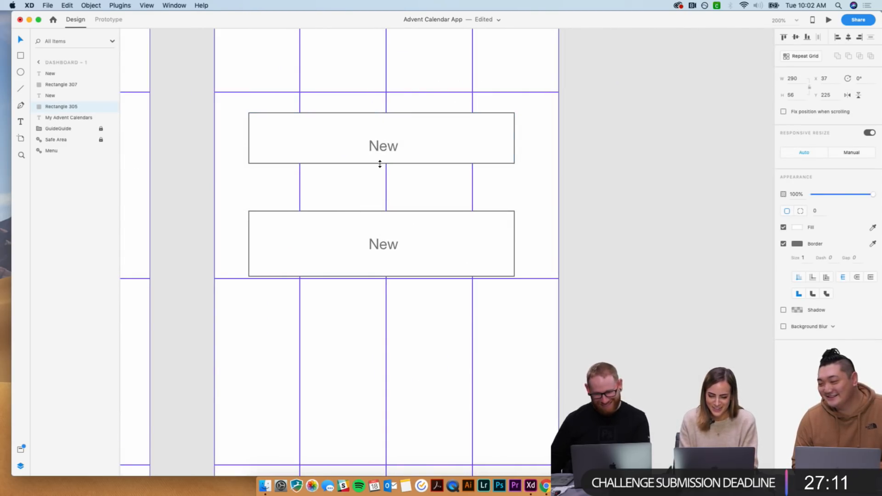
{"action": "left_click", "coordinate": [385, 142]}
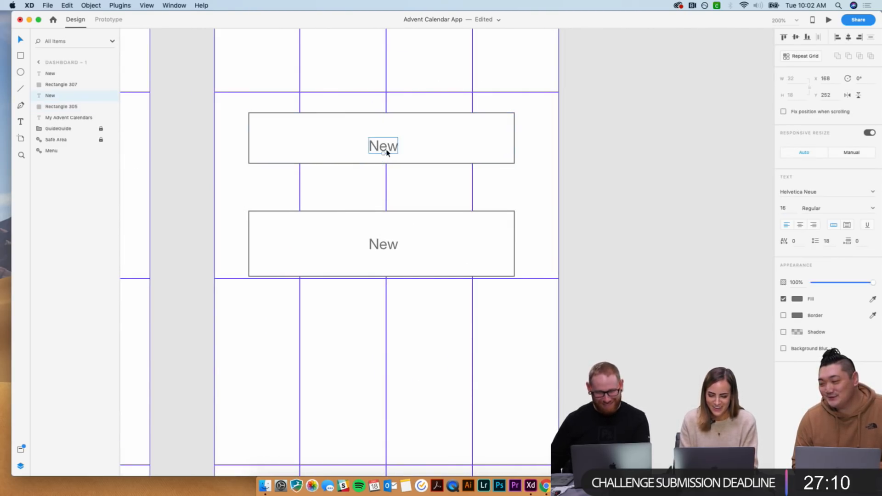
- Change the lower button's label to "Preset" and centre it horizontally in the button
{"action": "double_click", "coordinate": [385, 244]}
{"action": "type", "text": "Preset"}
{"action": "key", "text": "Escape"}
{"action": "left_click_drag", "start_coordinate": [394, 248], "coordinate": [399, 252]}
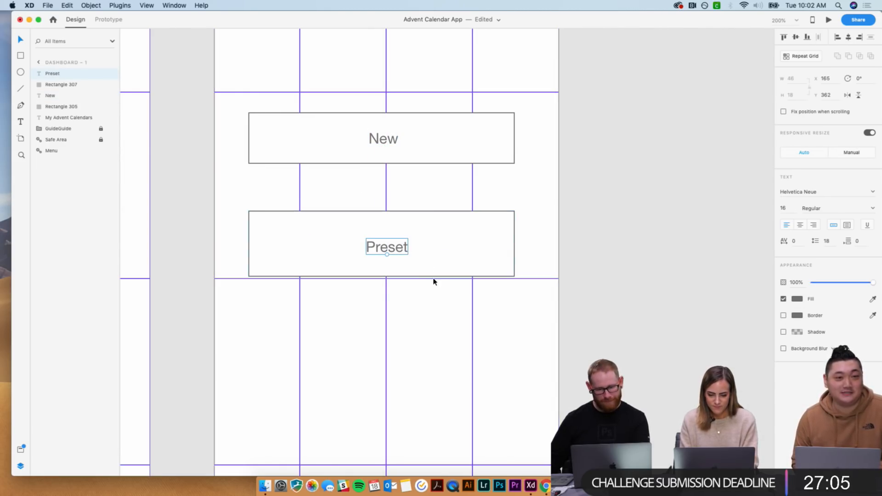
- Shorten the Preset button to roughly match the New button and move its label to Y 352
{"action": "left_click", "coordinate": [419, 272]}
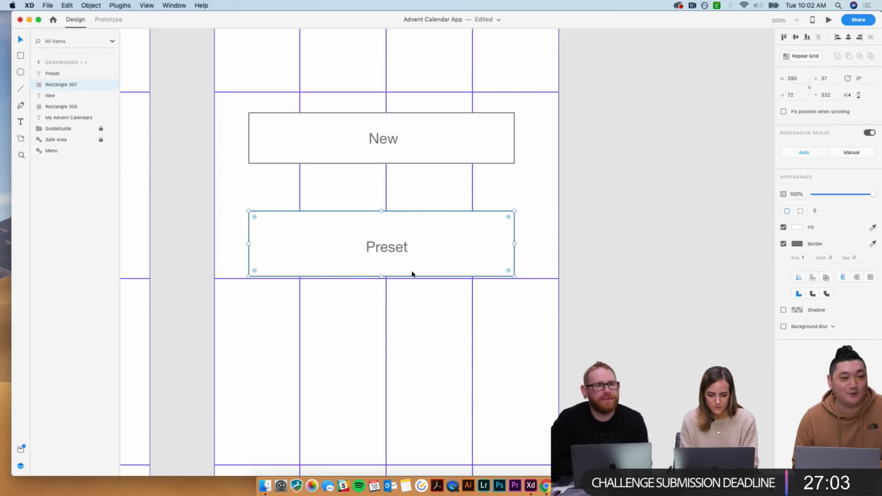
{"action": "left_click_drag", "start_coordinate": [381, 276], "coordinate": [396, 238]}
{"action": "left_click", "coordinate": [387, 264]}
{"action": "left_click", "coordinate": [395, 241]}
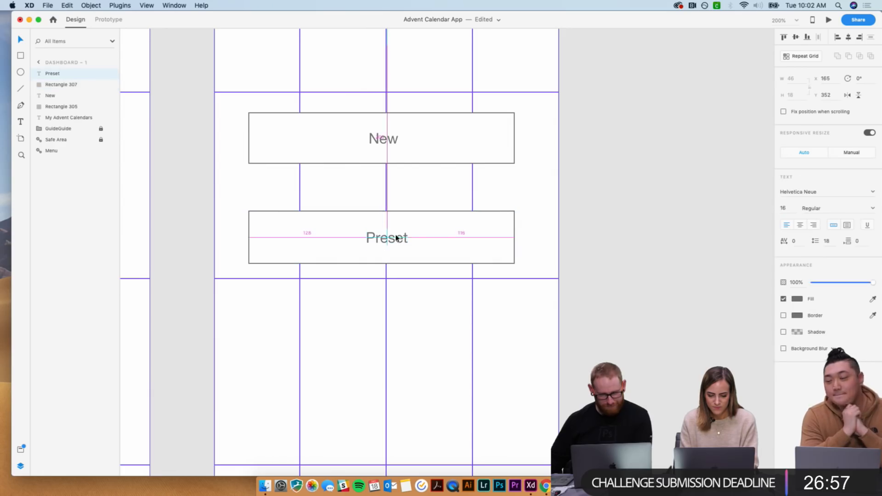
- Group the Preset button with its label and move it up closer to the New button
{"action": "left_click", "coordinate": [413, 319]}
{"action": "key", "text": "super+minus"}
{"action": "key", "text": "super+minus"}
{"action": "left_click_drag", "start_coordinate": [464, 271], "coordinate": [428, 248]}
{"action": "key", "text": "super+g"}
{"action": "left_click", "coordinate": [453, 280]}
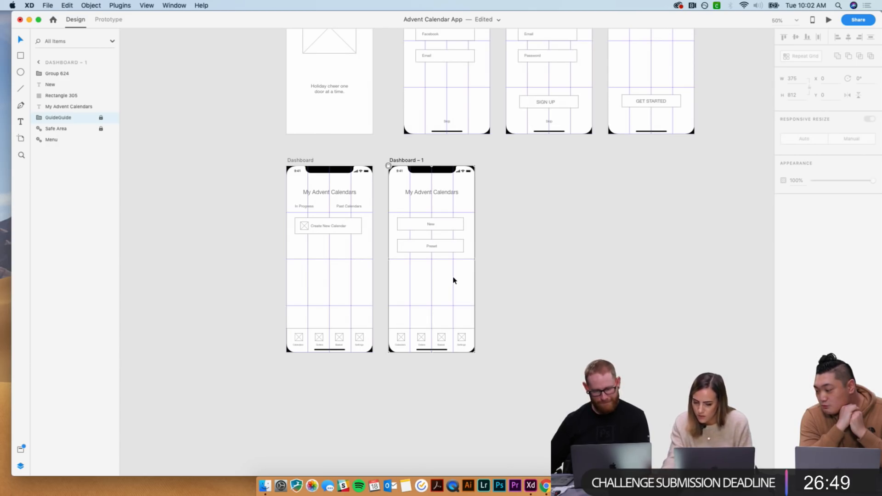
- Copy the dashboard's plus icon onto Dashboard – 1 and place it beside the title at X 16, Y 99.02
{"action": "key", "text": "super+equal"}
{"action": "key", "text": "super+equal"}
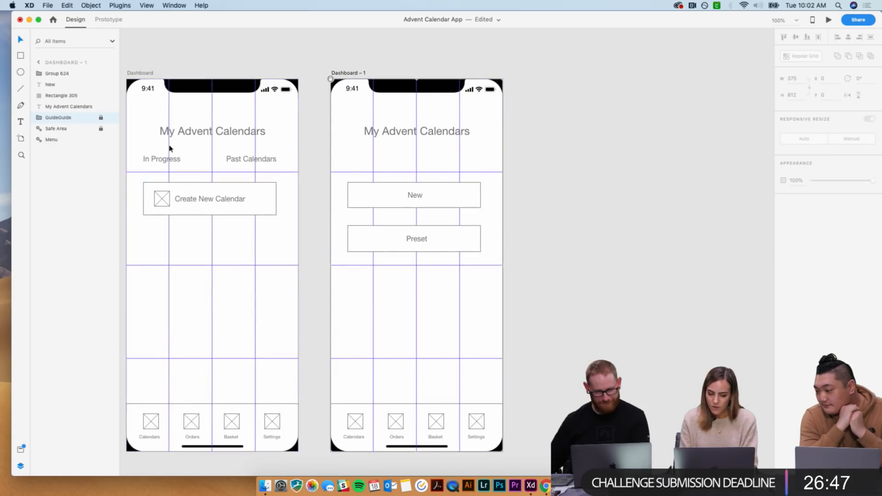
{"action": "left_click", "coordinate": [165, 205]}
{"action": "key", "text": "super+c"}
{"action": "left_click", "coordinate": [391, 306]}
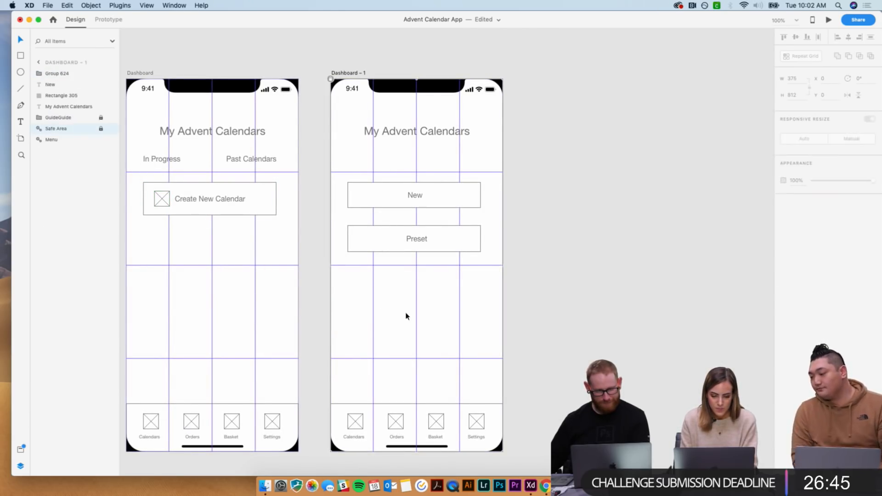
{"action": "key", "text": "super+v"}
{"action": "left_click_drag", "start_coordinate": [368, 202], "coordinate": [349, 121]}
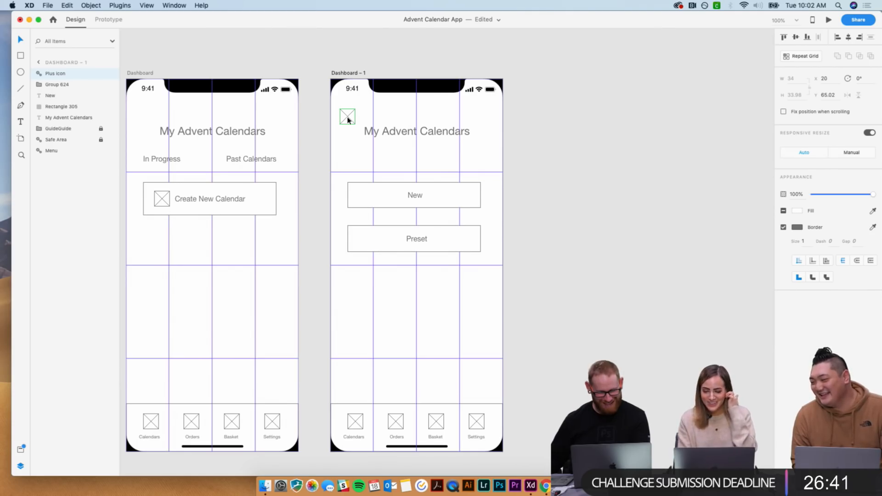
{"action": "left_click_drag", "start_coordinate": [349, 120], "coordinate": [354, 131]}
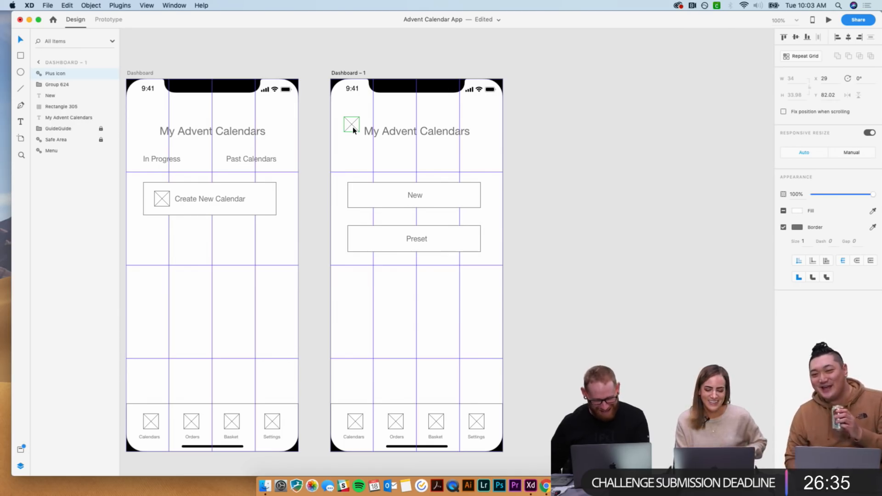
{"action": "left_click_drag", "start_coordinate": [354, 131], "coordinate": [348, 138]}
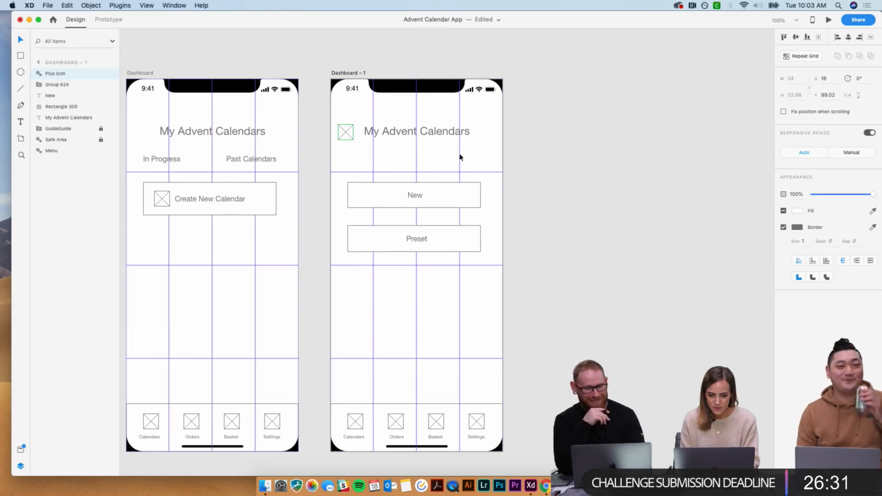
- Duplicate the Dashboard – 1 artboard to start a third screen beside it
{"action": "left_click", "coordinate": [606, 222]}
{"action": "key", "text": "super+minus"}
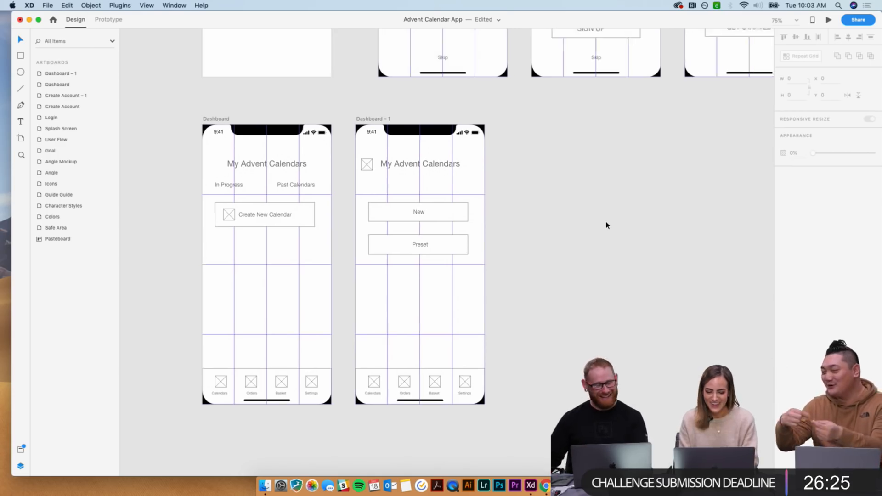
{"action": "scroll", "coordinate": [597, 221], "scroll_direction": "right", "scroll_amount": 3}
{"action": "scroll", "coordinate": [597, 221], "scroll_direction": "up", "scroll_amount": 1}
{"action": "left_click", "coordinate": [323, 135]}
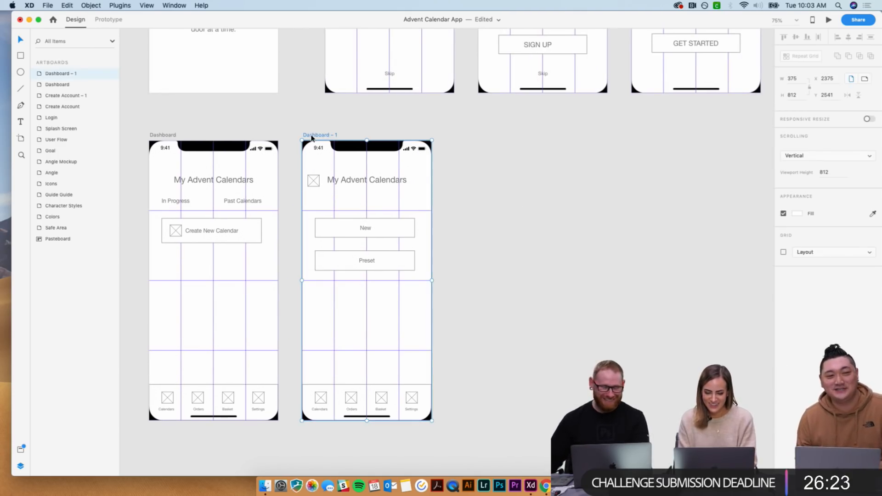
{"action": "key", "text": "super+d"}
{"action": "left_click", "coordinate": [620, 131]}
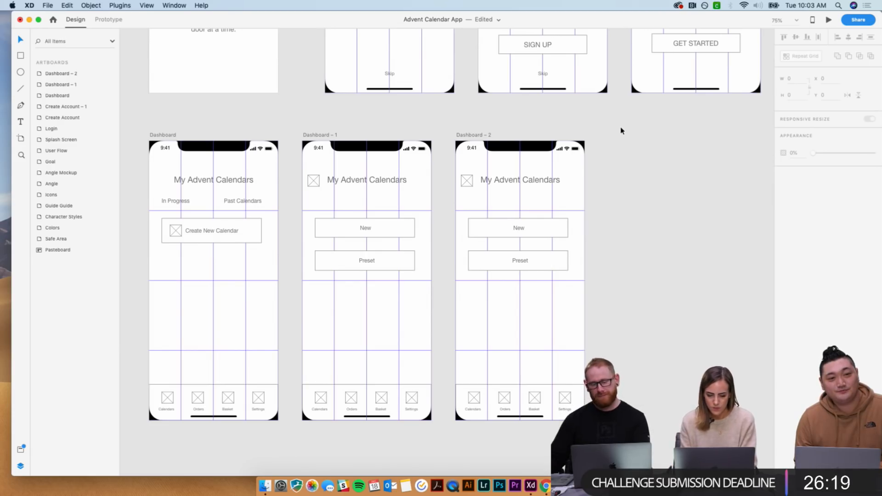
{"action": "scroll", "coordinate": [622, 132], "scroll_direction": "right", "scroll_amount": 2}
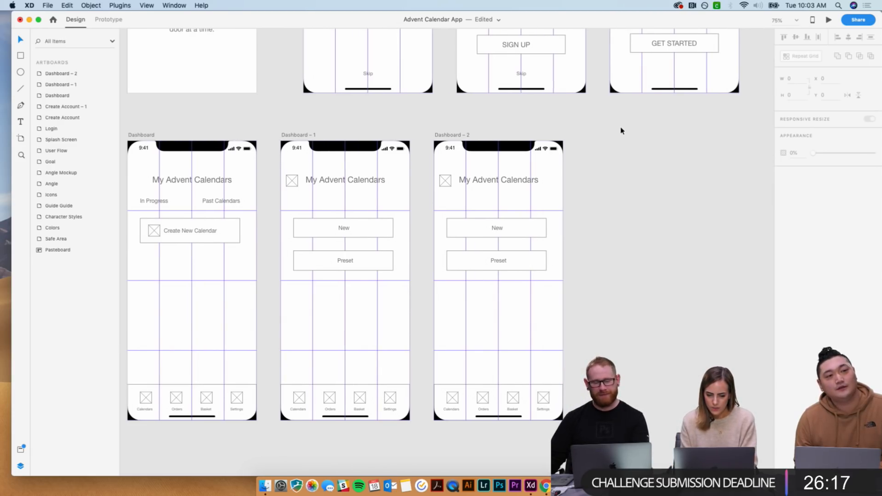
- Try to rename the Dashboard – 1 artboard as "Choose New or Preset"
{"action": "double_click", "coordinate": [295, 134]}
{"action": "type", "text": "Choo"}
{"action": "key", "text": "Return"}
{"action": "type", "text": "se New or Preset"}
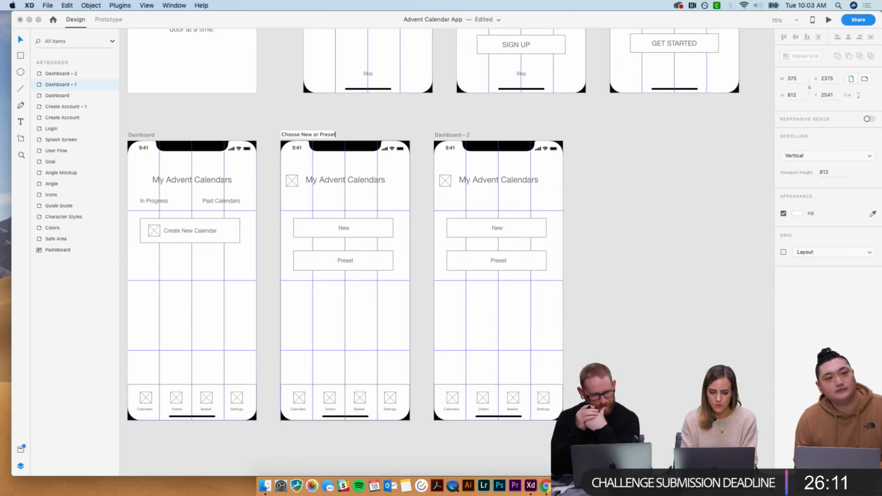
{"action": "key", "text": "Escape"}
{"action": "double_click", "coordinate": [312, 135]}
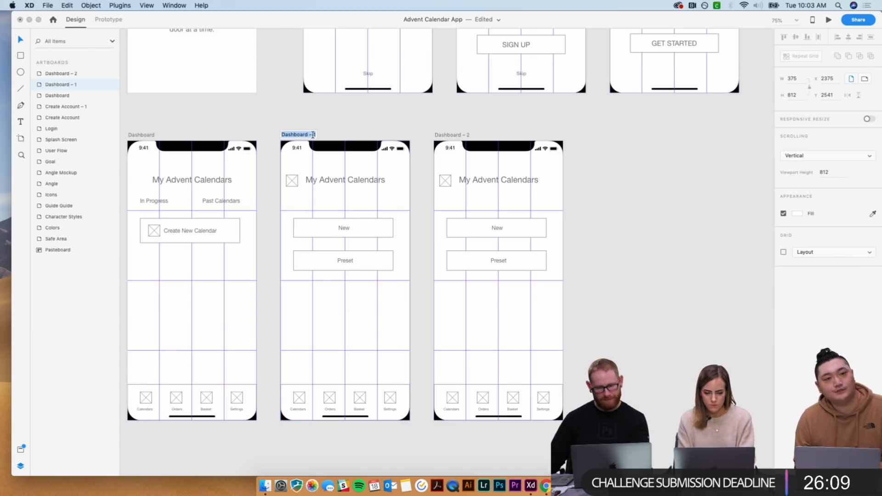
{"action": "type", "text": "Chooe"}
{"action": "key", "text": "BackSpace"}
{"action": "type", "text": "se New or Preset"}
{"action": "key", "text": "Escape"}
{"action": "left_click", "coordinate": [321, 136]}
{"action": "left_click", "coordinate": [302, 136]}
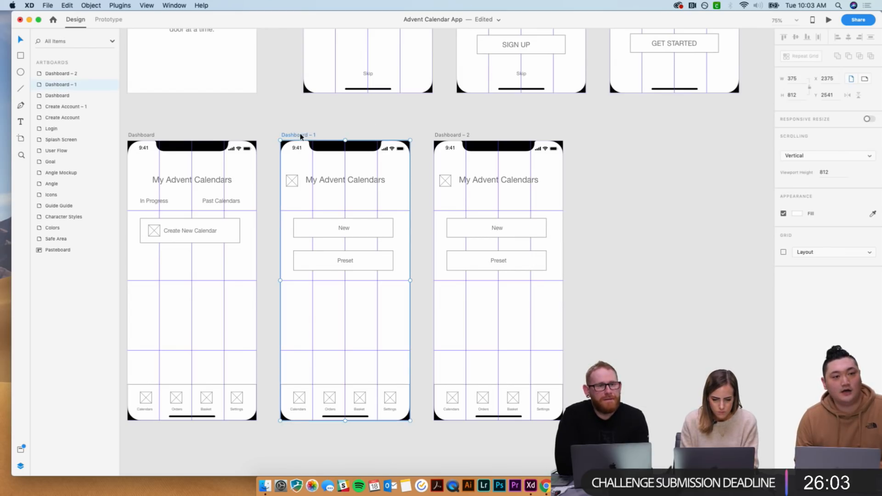
{"action": "left_click", "coordinate": [447, 136]}
{"action": "scroll", "coordinate": [449, 136], "scroll_direction": "right", "scroll_amount": 3}
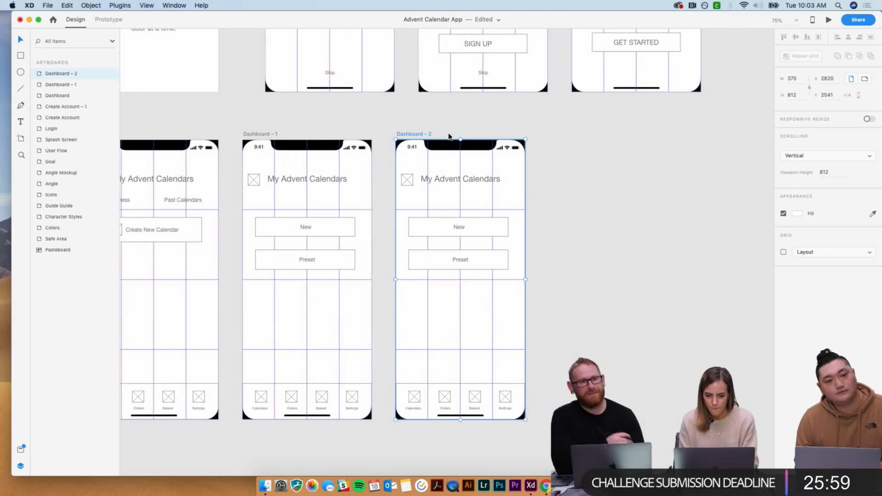
{"action": "scroll", "coordinate": [386, 131], "scroll_direction": "right", "scroll_amount": 2}
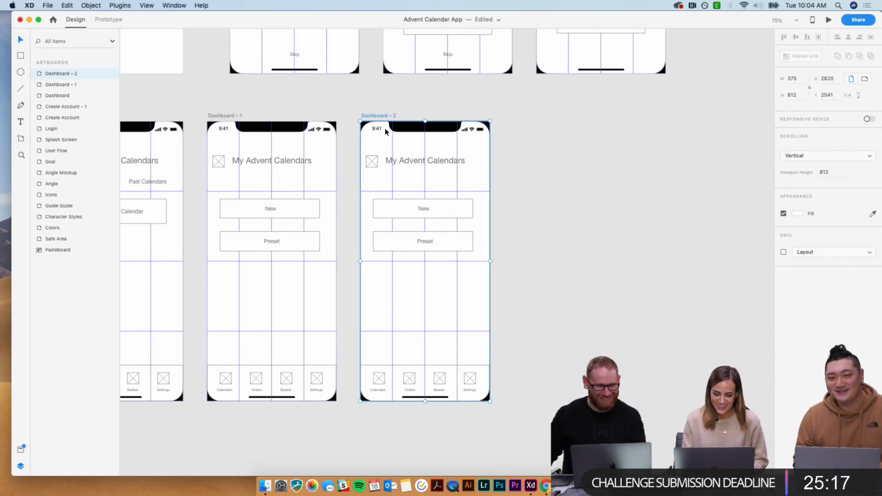
{"action": "left_click", "coordinate": [577, 215]}
{"action": "scroll", "coordinate": [577, 215], "scroll_direction": "up", "scroll_amount": 1}
{"action": "scroll", "coordinate": [578, 215], "scroll_direction": "right", "scroll_amount": 1}
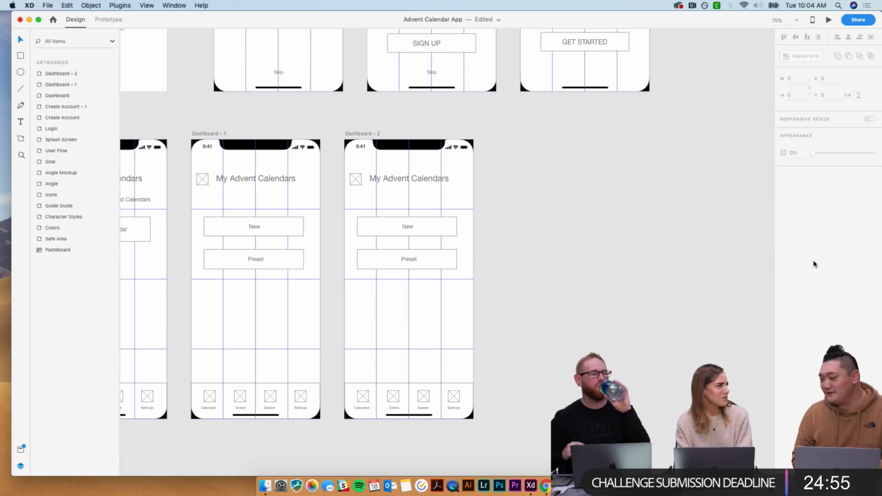
- Change the New button's label on the Dashboard – 2 artboard to "Filters & Sort"
{"action": "key", "text": "super+plus"}
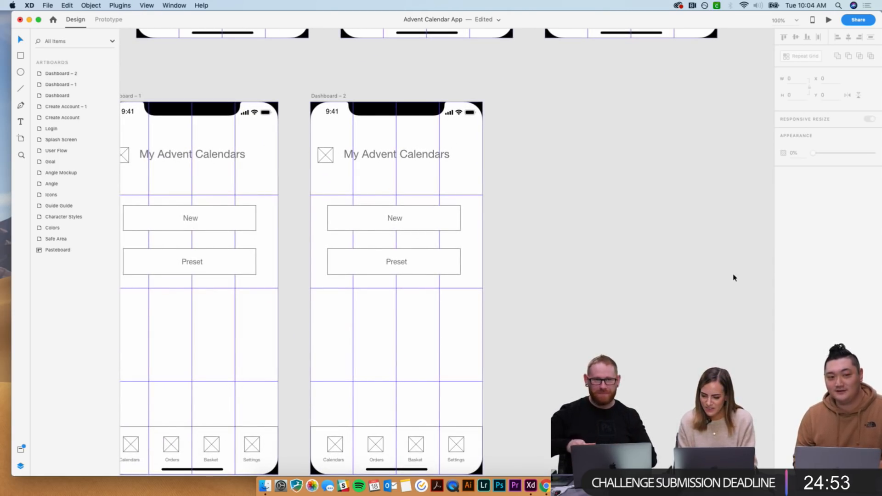
{"action": "double_click", "coordinate": [392, 219]}
{"action": "type", "text": "Filters "}
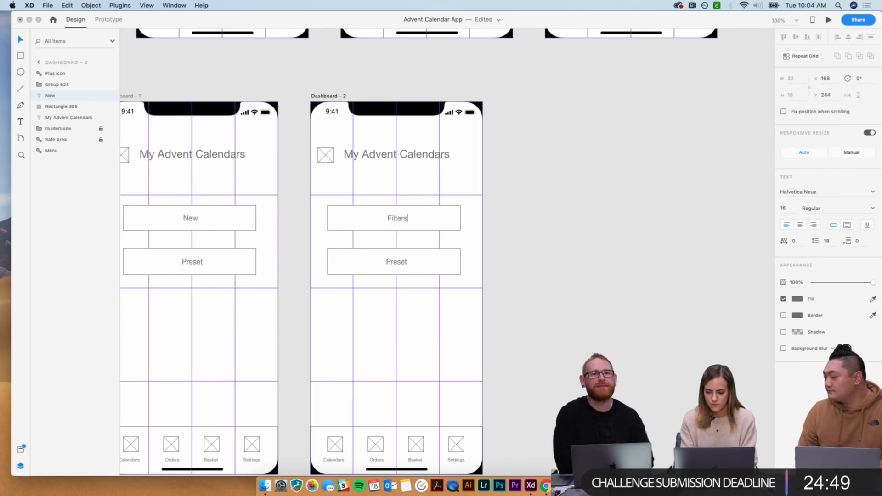
{"action": "type", "text": "& Sort"}
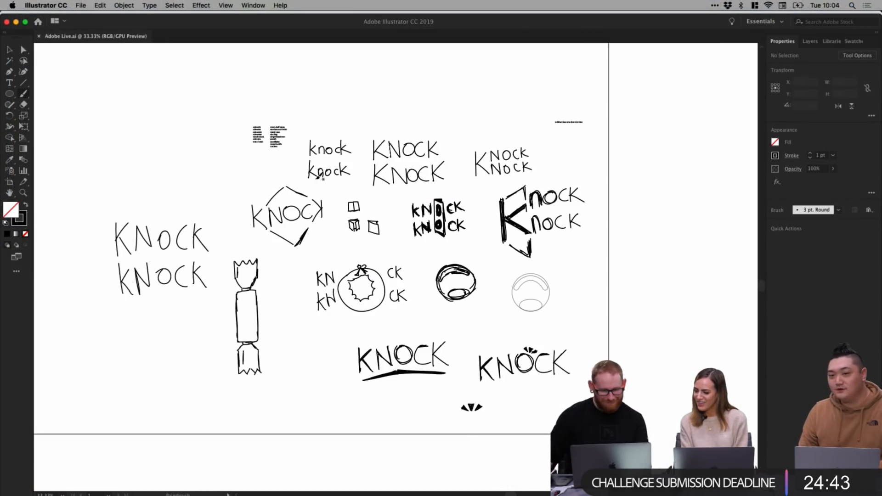
- Examine the lowercase and uppercase KNOCK KNOCK lettering variants in the upper row of logo sketches in Illustrator
{"action": "left_click_drag", "start_coordinate": [439, 173], "coordinate": [462, 188]}
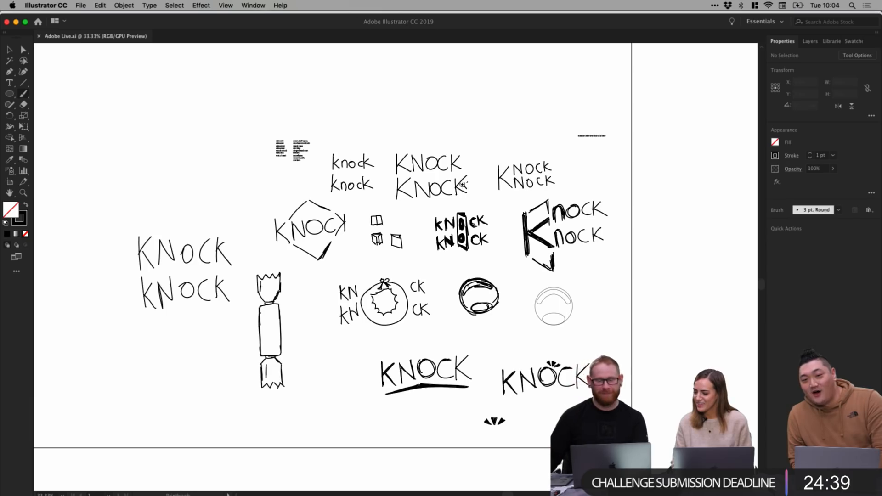
{"action": "key", "text": "z"}
{"action": "left_click", "coordinate": [376, 180]}
{"action": "left_click_drag", "start_coordinate": [401, 220], "coordinate": [353, 157]}
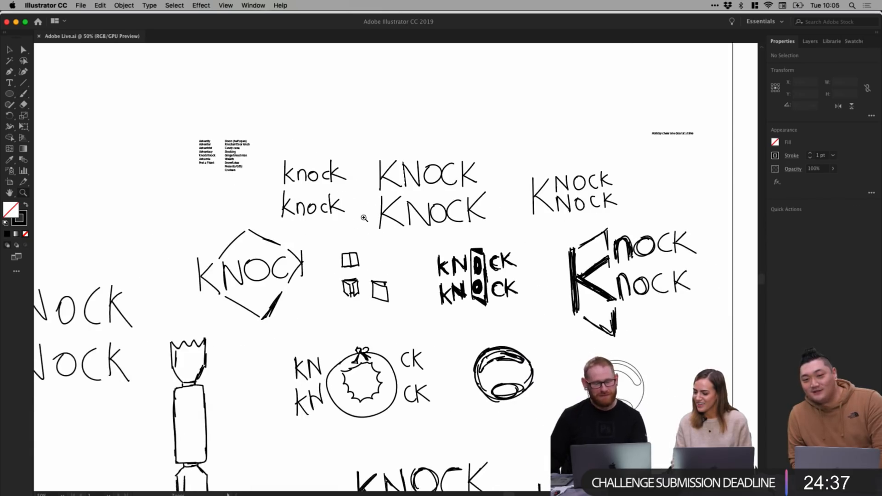
{"action": "left_click", "coordinate": [358, 229]}
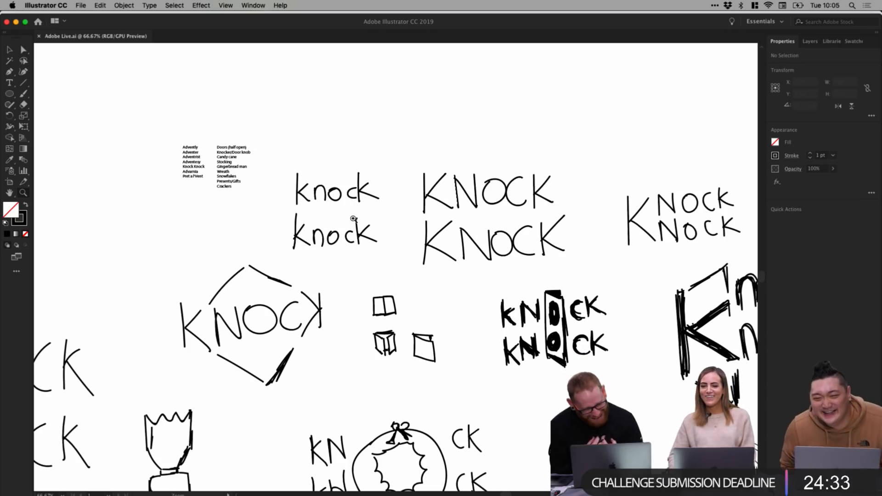
{"action": "key", "text": "b"}
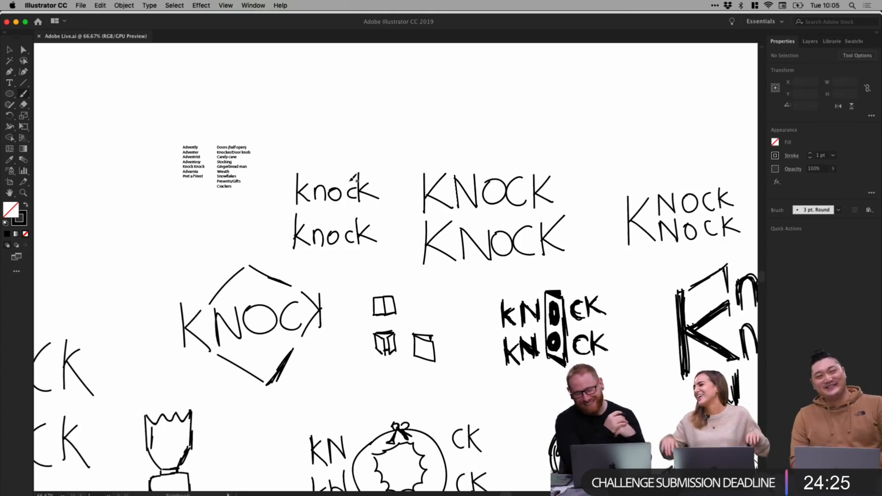
{"action": "mouse_move", "coordinate": [571, 210]}
{"action": "left_mouse_down"}
{"action": "mouse_move", "coordinate": [462, 170]}
{"action": "mouse_move", "coordinate": [417, 198]}
{"action": "left_mouse_up"}
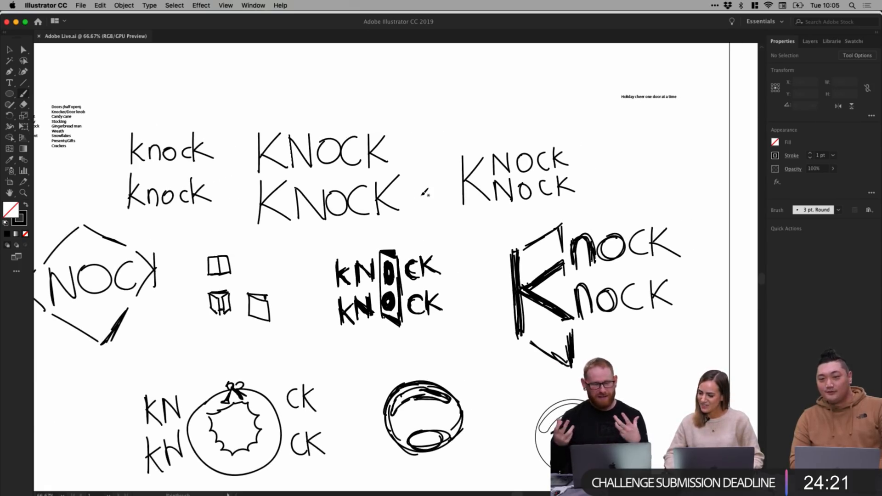
{"action": "key", "text": "z"}
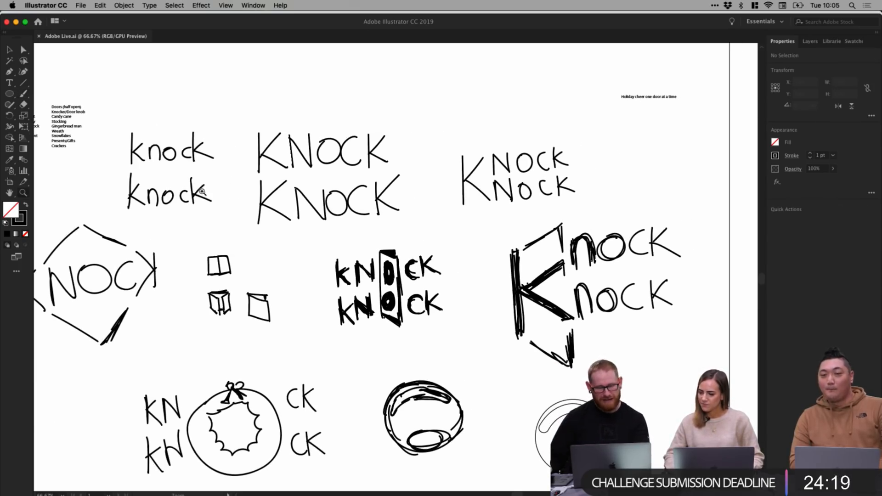
{"action": "left_click", "coordinate": [201, 191]}
{"action": "left_click_drag", "start_coordinate": [285, 209], "coordinate": [189, 196]}
{"action": "key", "text": "v"}
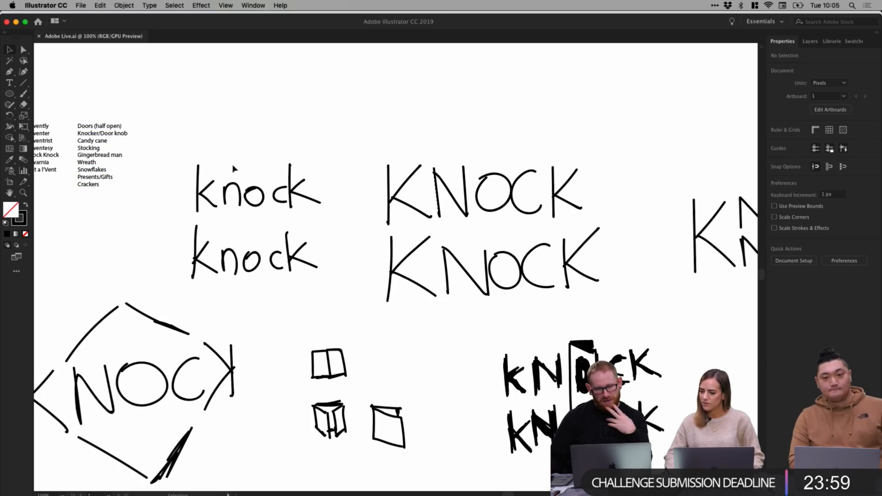
- Examine the box, door-shaped O and large-K logo sketches, along with the sketched and clean-line circle icons
{"action": "left_click_drag", "start_coordinate": [527, 304], "coordinate": [466, 251]}
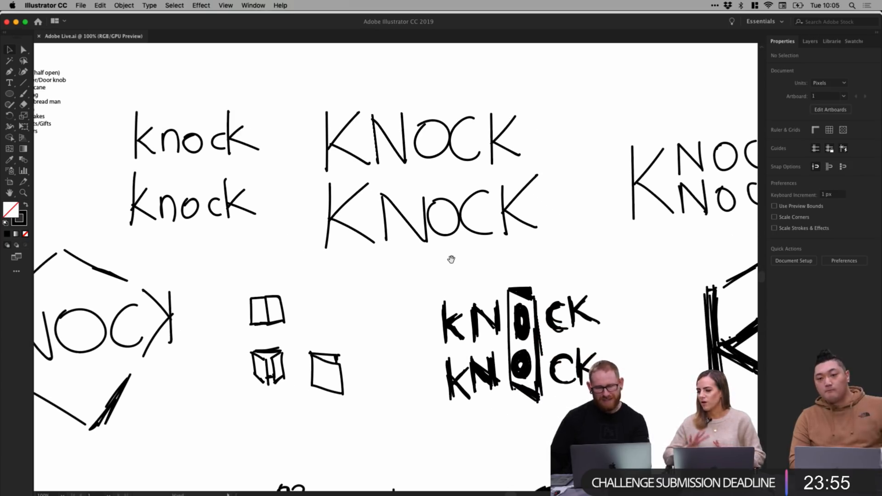
{"action": "scroll", "coordinate": [411, 256], "scroll_direction": "down", "scroll_amount": 3}
{"action": "scroll", "coordinate": [411, 256], "scroll_direction": "left", "scroll_amount": 3}
{"action": "left_click_drag", "start_coordinate": [424, 244], "coordinate": [399, 291]}
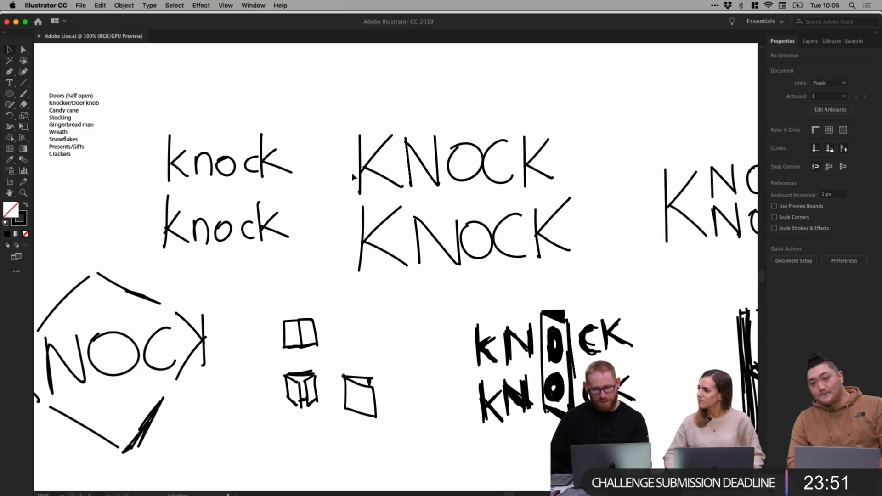
{"action": "scroll", "coordinate": [373, 296], "scroll_direction": "down", "scroll_amount": 3}
{"action": "scroll", "coordinate": [374, 295], "scroll_direction": "left", "scroll_amount": 2}
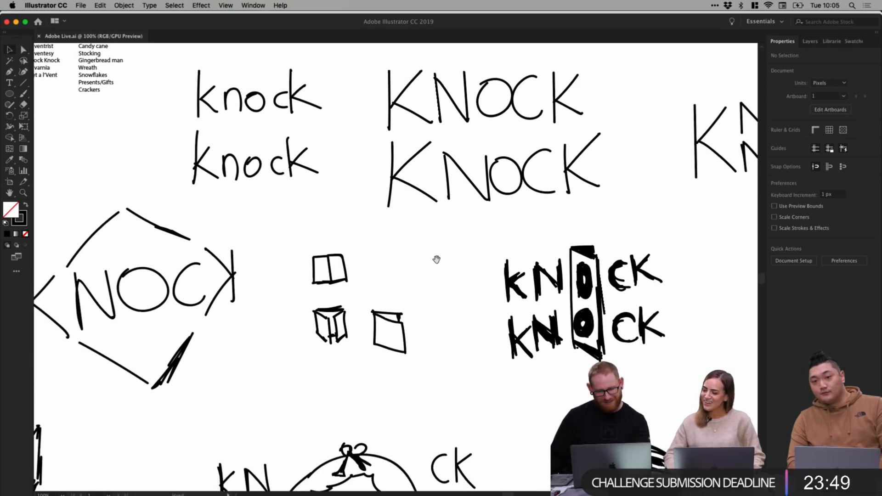
{"action": "scroll", "coordinate": [427, 271], "scroll_direction": "down", "scroll_amount": 2}
{"action": "scroll", "coordinate": [341, 278], "scroll_direction": "right", "scroll_amount": 8}
{"action": "scroll", "coordinate": [341, 278], "scroll_direction": "right", "scroll_amount": 15}
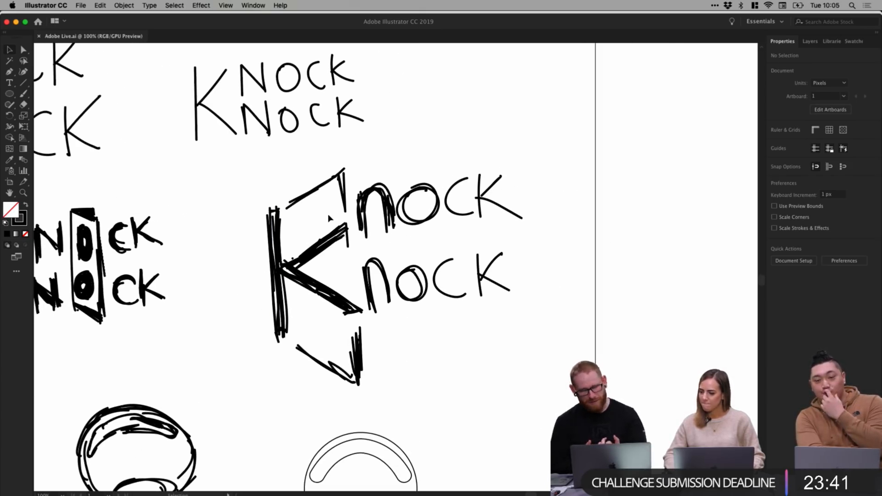
{"action": "scroll", "coordinate": [328, 219], "scroll_direction": "down", "scroll_amount": 10}
{"action": "scroll", "coordinate": [328, 218], "scroll_direction": "left", "scroll_amount": 6}
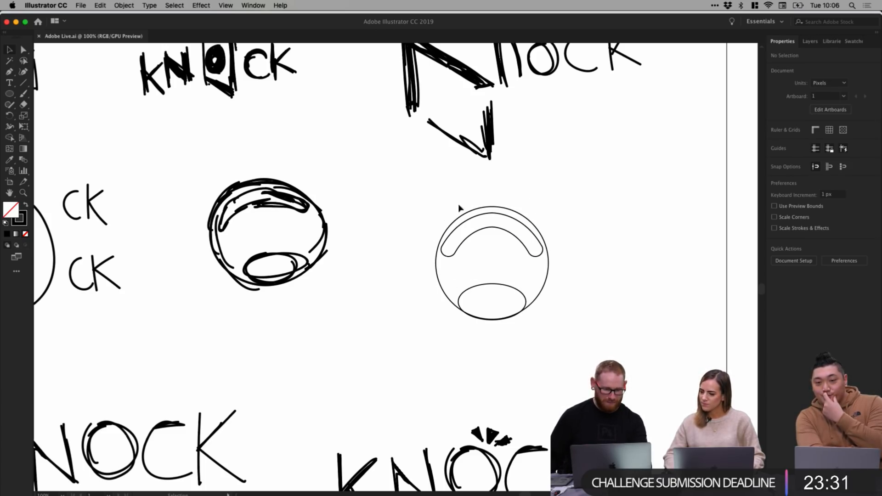
{"action": "scroll", "coordinate": [390, 293], "scroll_direction": "left", "scroll_amount": 2}
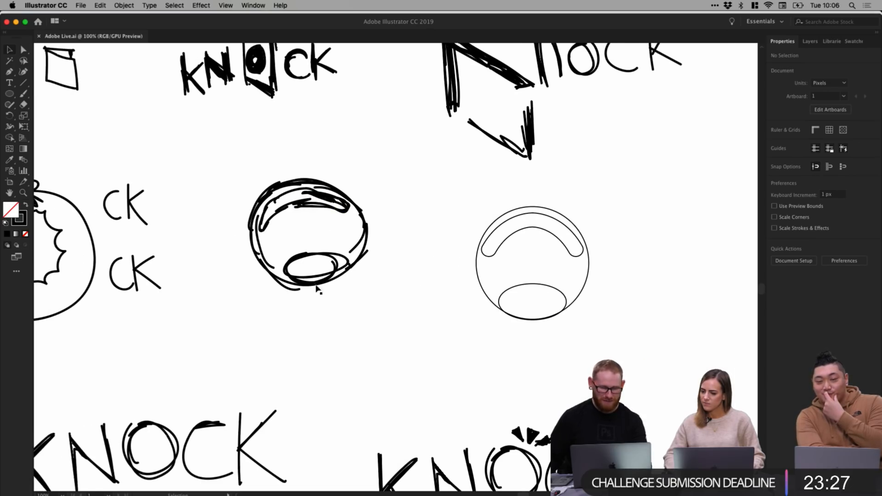
- Review the underlined KNOCK sketch, the KNOCK version with knock marks, and the wreath and cracker drawings
{"action": "left_click", "coordinate": [21, 96]}
{"action": "mouse_move", "coordinate": [427, 356]}
{"action": "left_mouse_down"}
{"action": "mouse_move", "coordinate": [415, 208]}
{"action": "mouse_move", "coordinate": [344, 235]}
{"action": "left_mouse_up"}
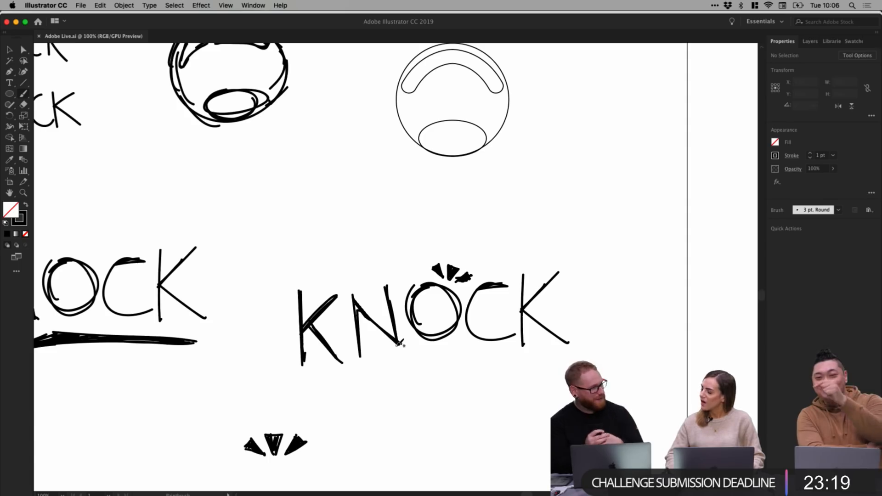
{"action": "left_click_drag", "start_coordinate": [444, 213], "coordinate": [362, 248]}
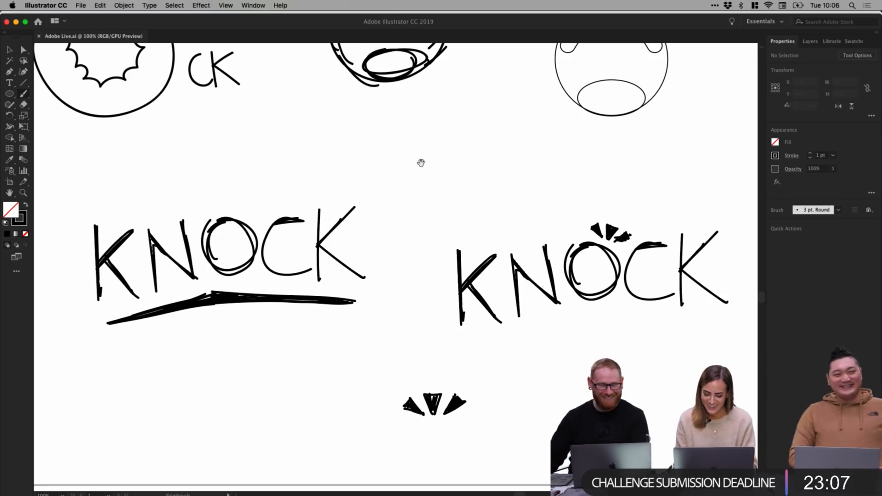
{"action": "scroll", "coordinate": [413, 179], "scroll_direction": "left", "scroll_amount": 10}
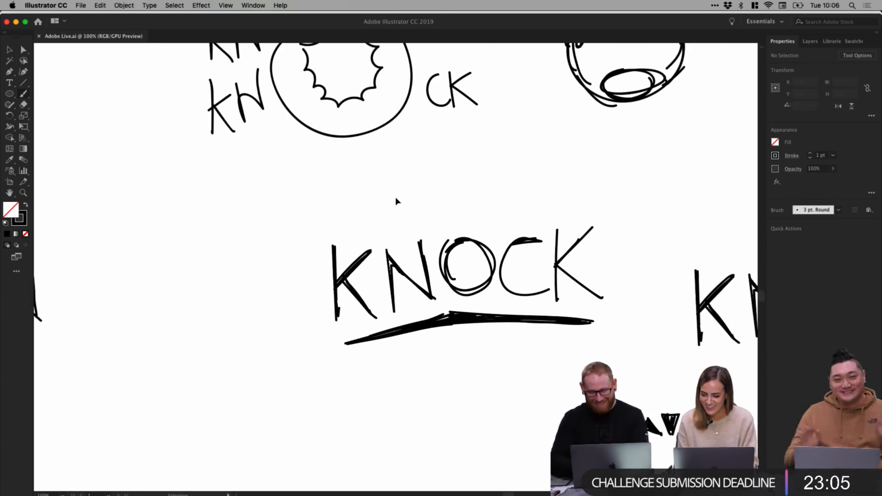
{"action": "key", "text": "super+minus"}
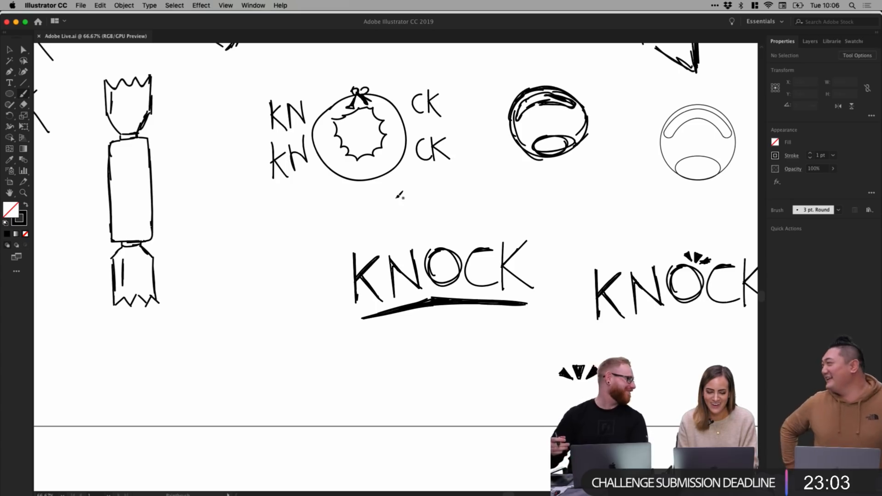
{"action": "scroll", "coordinate": [299, 191], "scroll_direction": "left", "scroll_amount": 10}
{"action": "scroll", "coordinate": [299, 191], "scroll_direction": "up", "scroll_amount": 3}
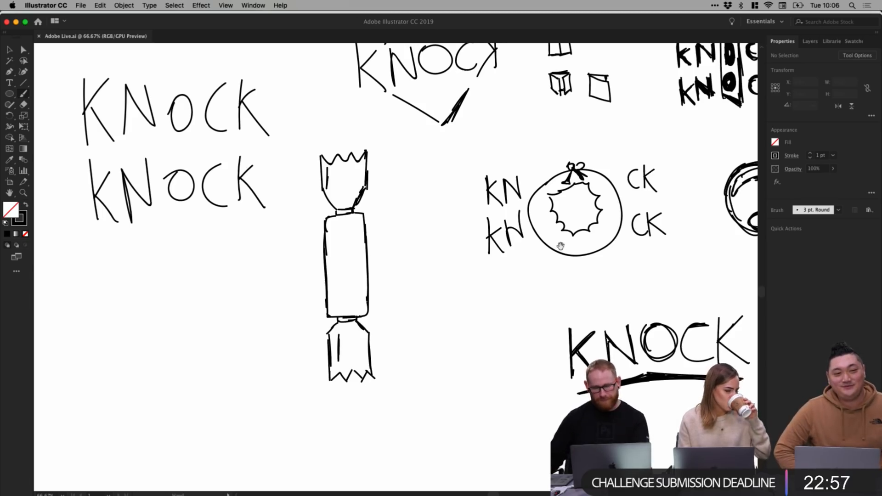
{"action": "scroll", "coordinate": [559, 249], "scroll_direction": "right", "scroll_amount": 5}
{"action": "scroll", "coordinate": [559, 249], "scroll_direction": "up", "scroll_amount": 2}
{"action": "scroll", "coordinate": [495, 249], "scroll_direction": "right", "scroll_amount": 7}
{"action": "scroll", "coordinate": [495, 249], "scroll_direction": "up", "scroll_amount": 1}
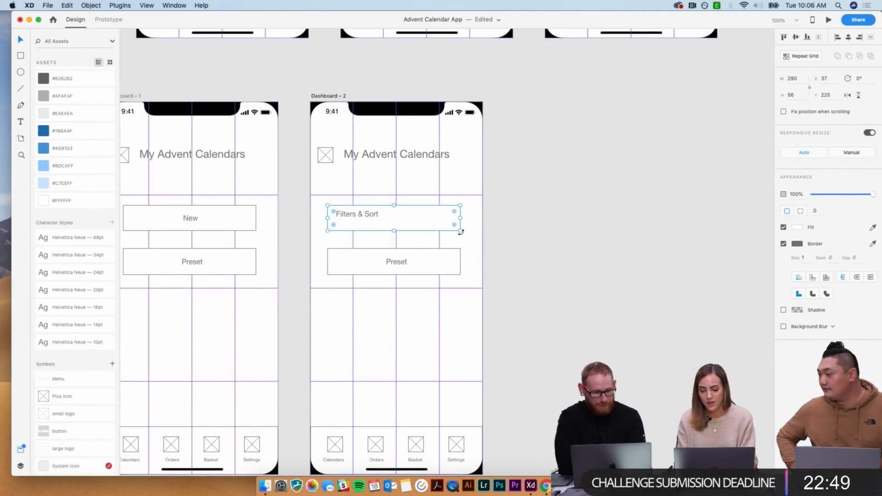
- In Adobe XD, shrink the Filters & Sort button on Dashboard – 2 and apply the Helvetica Neue 10pt style to its label
{"action": "left_click_drag", "start_coordinate": [461, 232], "coordinate": [417, 228]}
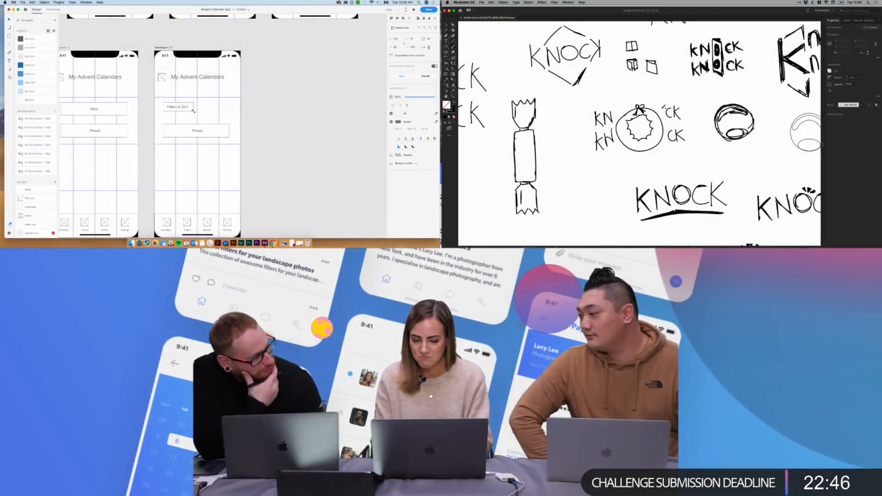
{"action": "double_click", "coordinate": [178, 106]}
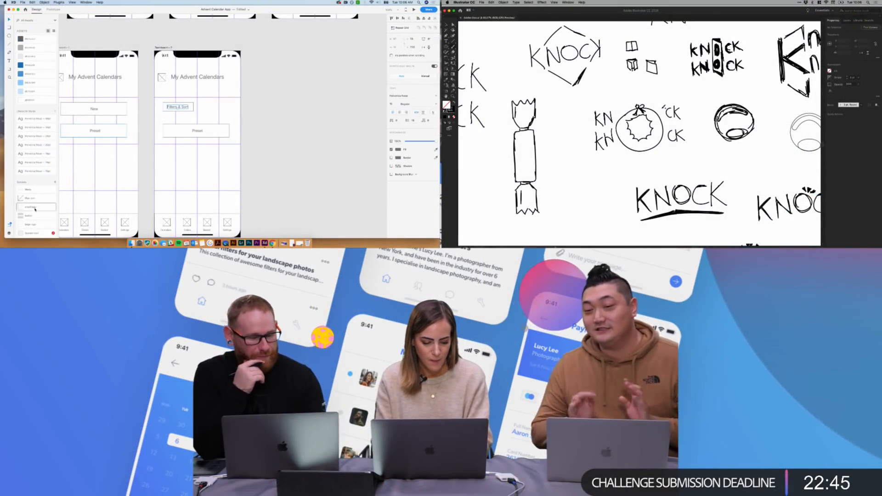
{"action": "left_click", "coordinate": [36, 170]}
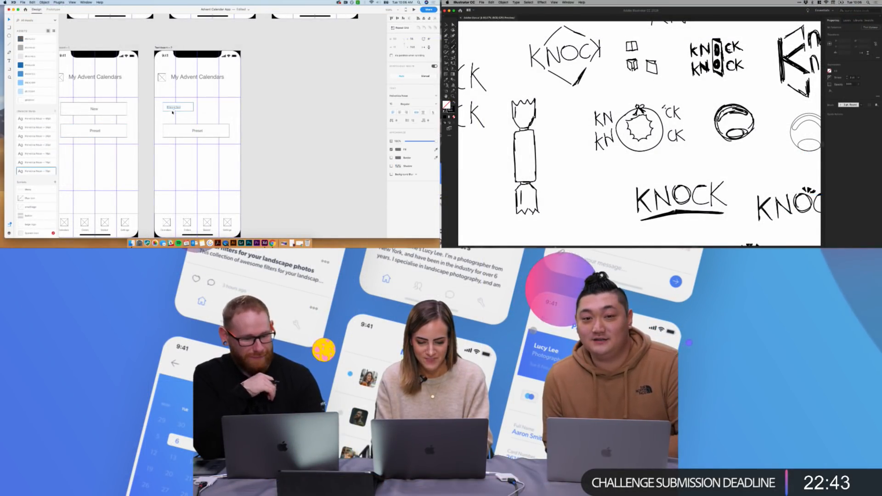
{"action": "left_click_drag", "start_coordinate": [175, 110], "coordinate": [175, 109]}
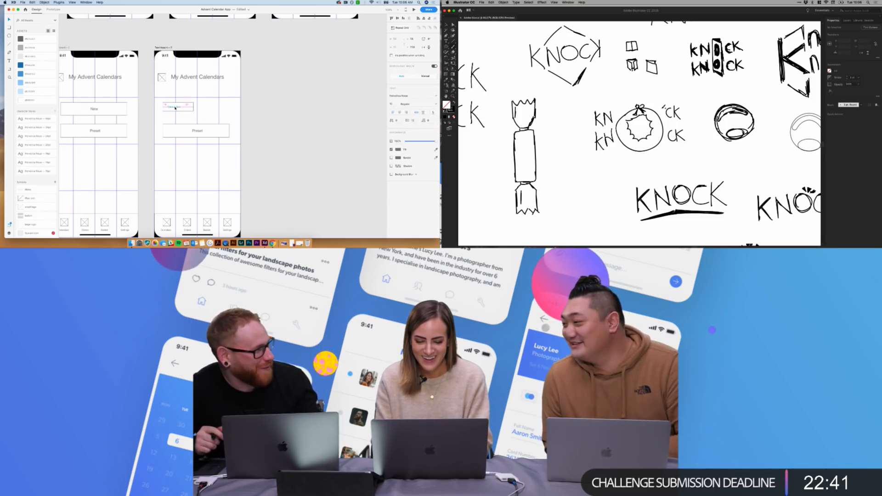
{"action": "double_click", "coordinate": [175, 108]}
{"action": "left_click", "coordinate": [187, 109]}
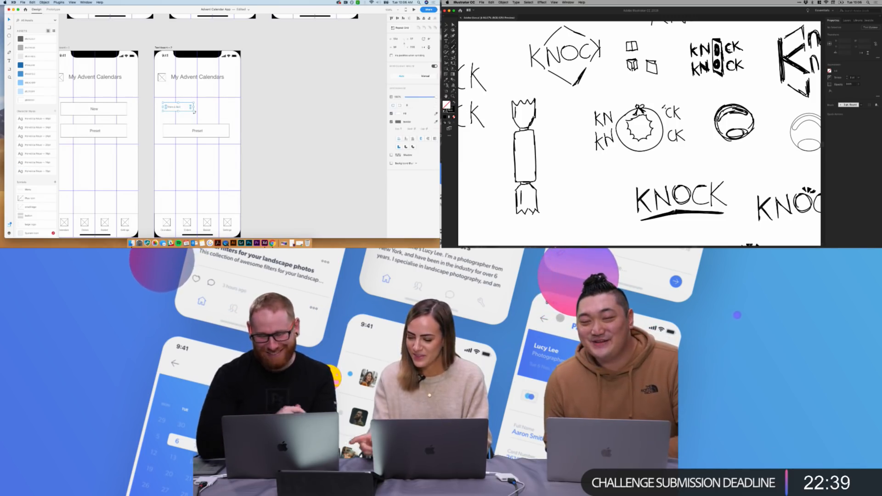
- Narrow the Filters & Sort button's box further around its label
{"action": "scroll", "coordinate": [641, 130], "scroll_direction": "left", "scroll_amount": 3}
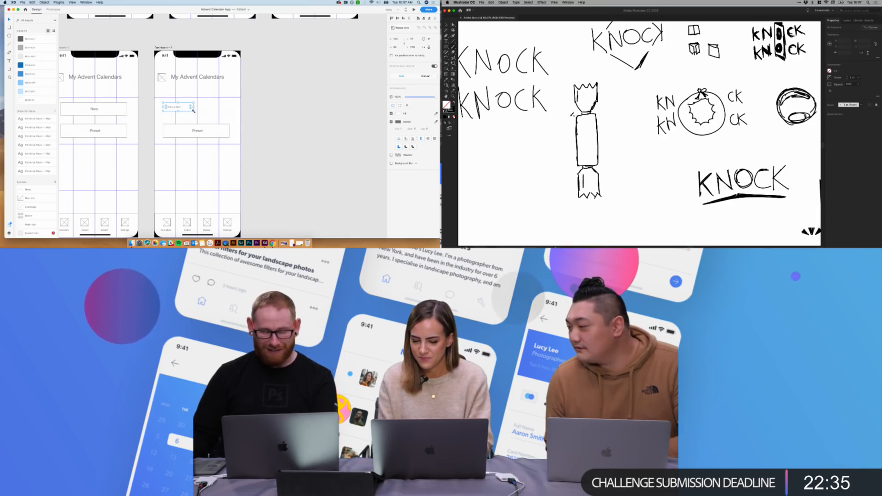
{"action": "left_click_drag", "start_coordinate": [194, 111], "coordinate": [192, 111]}
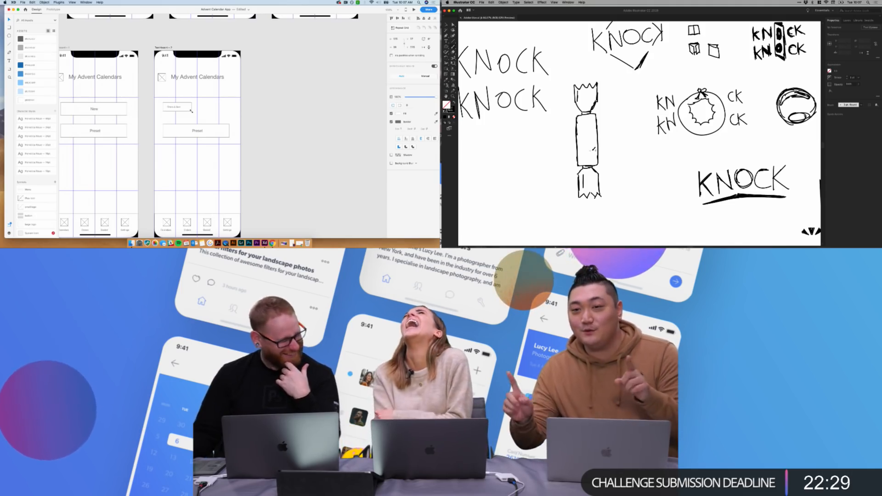
{"action": "left_click_drag", "start_coordinate": [191, 111], "coordinate": [186, 111]}
{"action": "scroll", "coordinate": [639, 131], "scroll_direction": "right", "scroll_amount": 1}
{"action": "scroll", "coordinate": [663, 104], "scroll_direction": "right", "scroll_amount": 2}
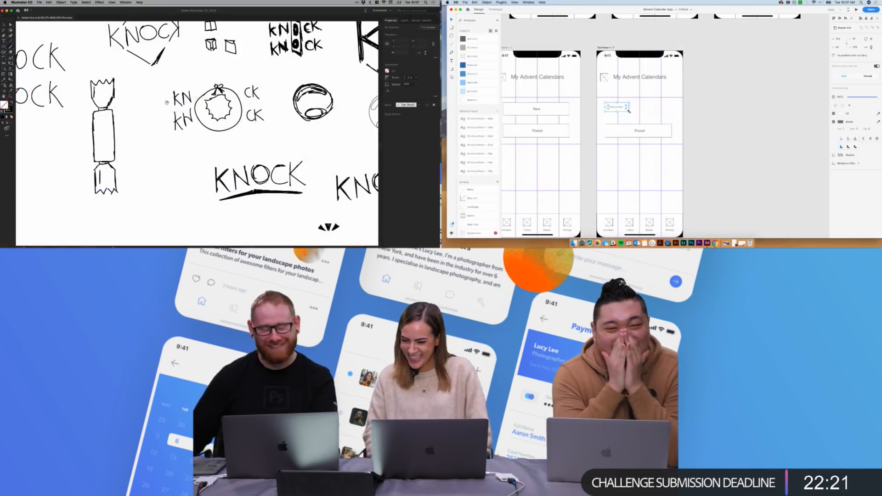
- Shift the Filters & Sort label toward its box's upper-left corner and reduce the box to fit closely around the text
{"action": "scroll", "coordinate": [179, 119], "scroll_direction": "up", "scroll_amount": 5}
{"action": "scroll", "coordinate": [179, 119], "scroll_direction": "right", "scroll_amount": 3}
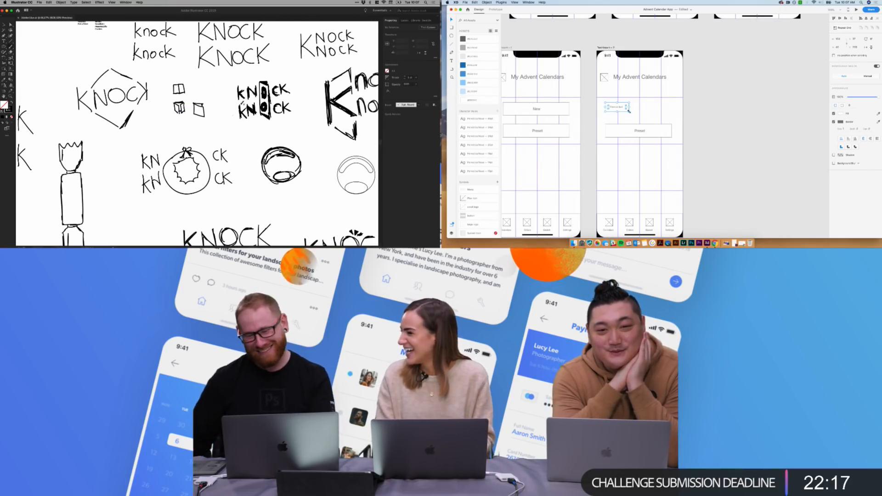
{"action": "scroll", "coordinate": [198, 133], "scroll_direction": "right", "scroll_amount": 5}
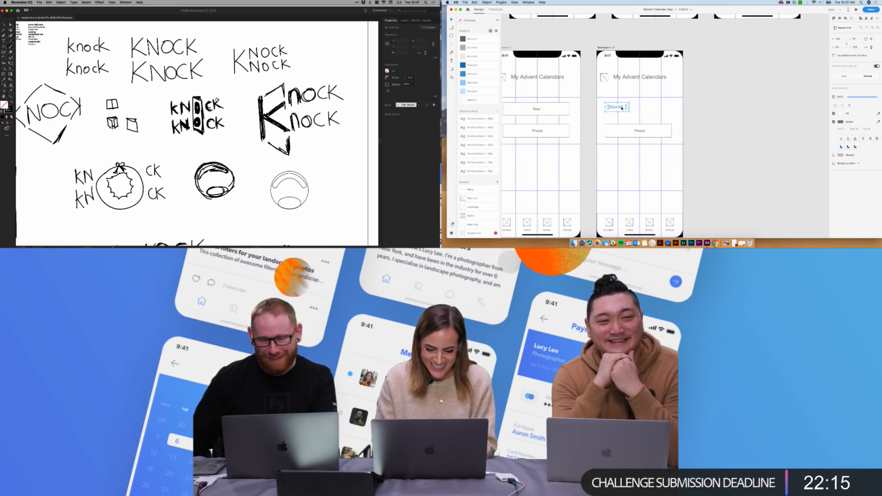
{"action": "scroll", "coordinate": [621, 108], "scroll_direction": "up", "scroll_amount": 5}
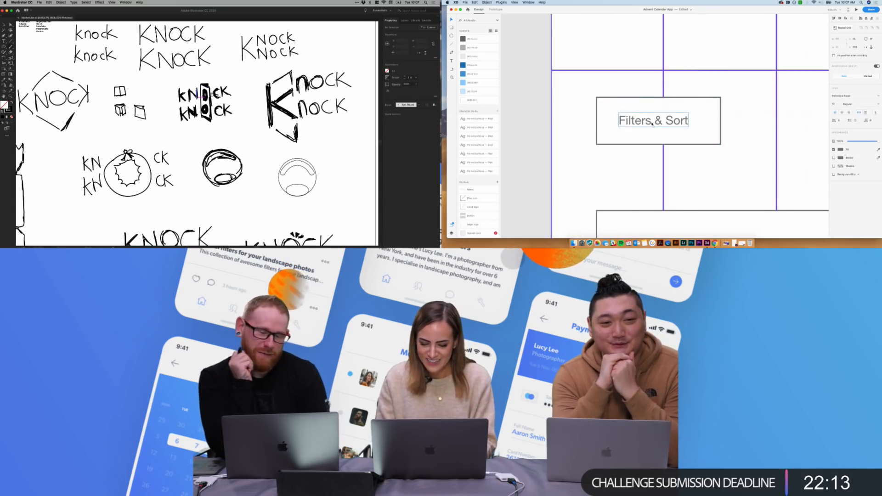
{"action": "left_click_drag", "start_coordinate": [644, 123], "coordinate": [641, 118]}
{"action": "left_click", "coordinate": [697, 125]}
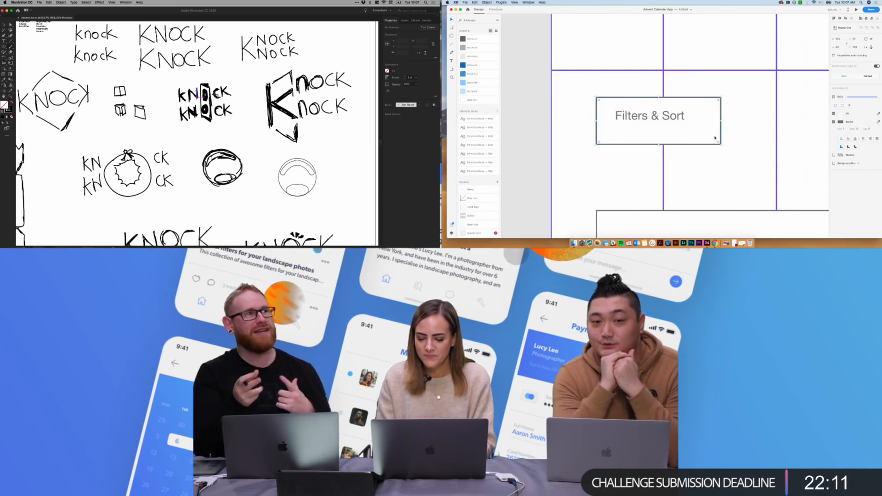
{"action": "left_click_drag", "start_coordinate": [721, 144], "coordinate": [668, 89]}
- In Illustrator, paint a narrow upright bar above the leftmost KNOCK KNOCK lettering, undoing the first stroke
{"action": "scroll", "coordinate": [97, 61], "scroll_direction": "left", "scroll_amount": 10}
{"action": "left_click_drag", "start_coordinate": [99, 53], "coordinate": [100, 102]}
{"action": "key", "text": "super+z"}
{"action": "key", "text": "super+minus"}
{"action": "key", "text": "super+minus"}
{"action": "key", "text": "super+minus"}
{"action": "left_click_drag", "start_coordinate": [104, 42], "coordinate": [104, 105]}
{"action": "left_click_drag", "start_coordinate": [104, 43], "coordinate": [109, 78]}
- Move the Filters & Sort button up beneath the Dashboard – 2 title in XD, and finish hatching the upright bar in Illustrator
{"action": "left_click_drag", "start_coordinate": [653, 112], "coordinate": [652, 100]}
{"action": "left_click_drag", "start_coordinate": [110, 77], "coordinate": [109, 86]}
{"action": "left_click_drag", "start_coordinate": [652, 99], "coordinate": [652, 99]}
{"action": "left_click_drag", "start_coordinate": [109, 86], "coordinate": [104, 105]}
{"action": "left_click", "coordinate": [679, 136]}
{"action": "left_click_drag", "start_coordinate": [104, 52], "coordinate": [110, 50]}
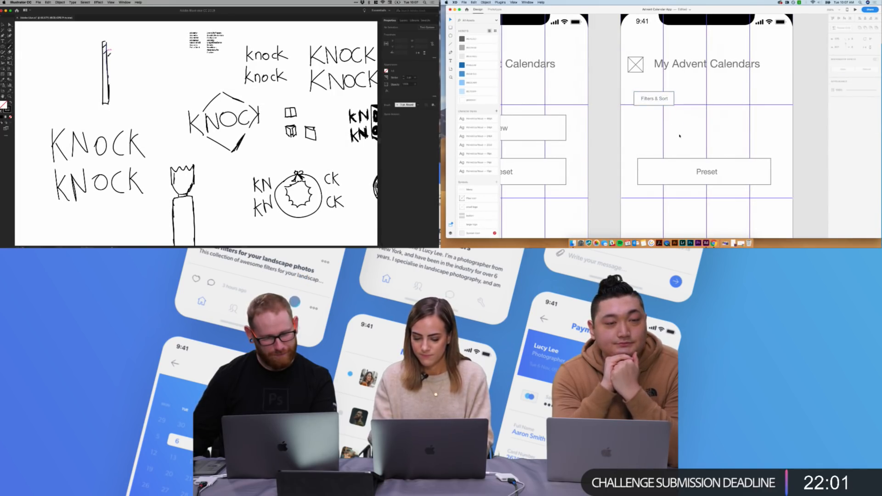
- Inspect the layout of the Filters & Sort and Preset buttons on the Dashboard – 2 artboard
{"action": "key", "text": "super+minus"}
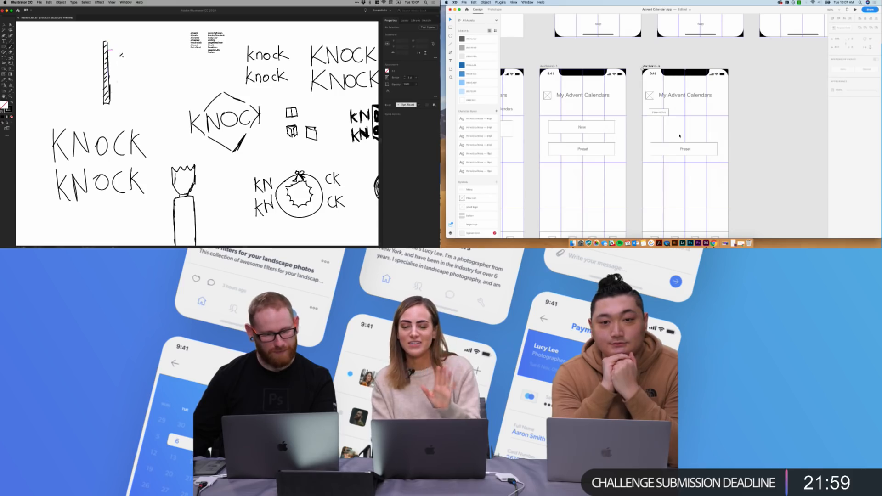
{"action": "scroll", "coordinate": [679, 136], "scroll_direction": "down", "scroll_amount": 2}
{"action": "scroll", "coordinate": [679, 136], "scroll_direction": "right", "scroll_amount": 2}
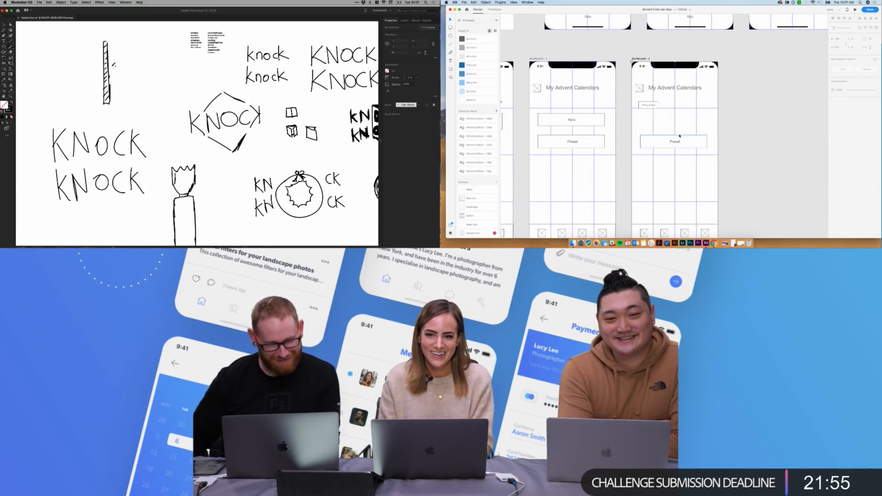
{"action": "scroll", "coordinate": [679, 136], "scroll_direction": "down", "scroll_amount": 2}
{"action": "scroll", "coordinate": [679, 136], "scroll_direction": "right", "scroll_amount": 1}
{"action": "key", "text": "super+plus"}
{"action": "key", "text": "super+plus"}
{"action": "key", "text": "super+plus"}
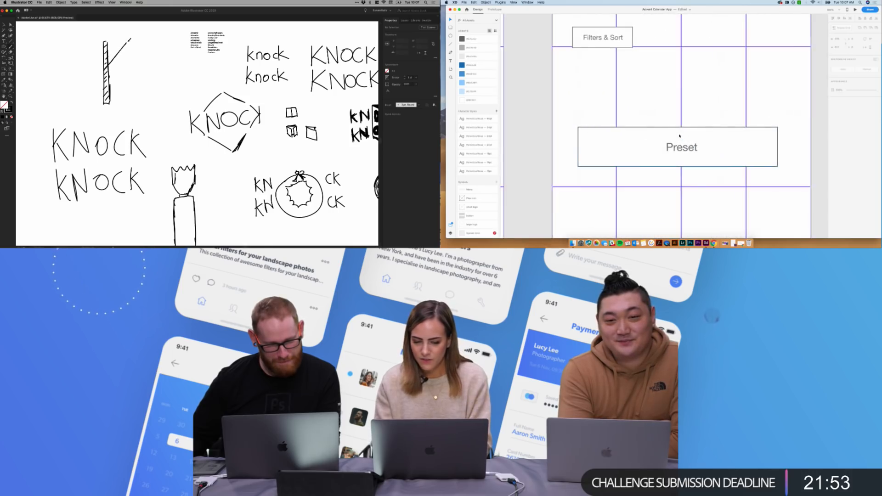
- In Illustrator, draw and hatch the two diagonal arms of the large K, undoing misplaced strokes
{"action": "scroll", "coordinate": [680, 136], "scroll_direction": "up", "scroll_amount": 5}
{"action": "scroll", "coordinate": [679, 136], "scroll_direction": "right", "scroll_amount": 1}
{"action": "left_click_drag", "start_coordinate": [116, 63], "coordinate": [134, 40]}
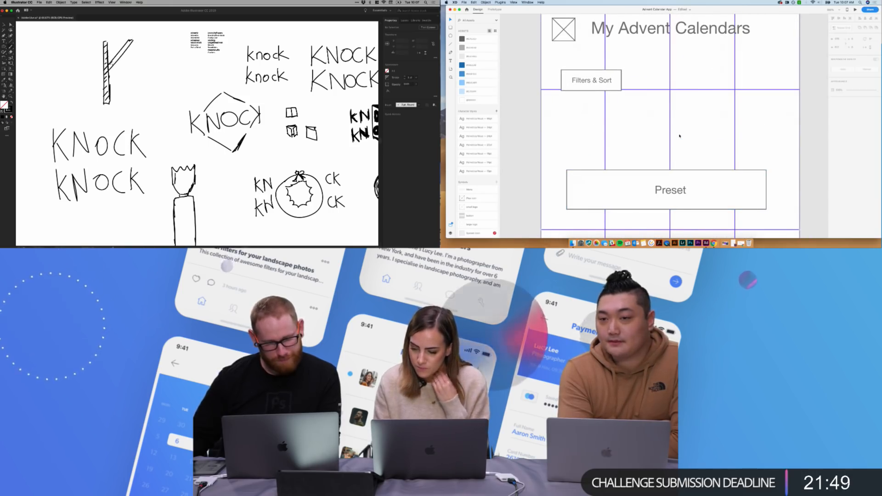
{"action": "mouse_move", "coordinate": [118, 54]}
{"action": "left_mouse_down"}
{"action": "mouse_move", "coordinate": [128, 47]}
{"action": "mouse_move", "coordinate": [132, 102]}
{"action": "left_mouse_up"}
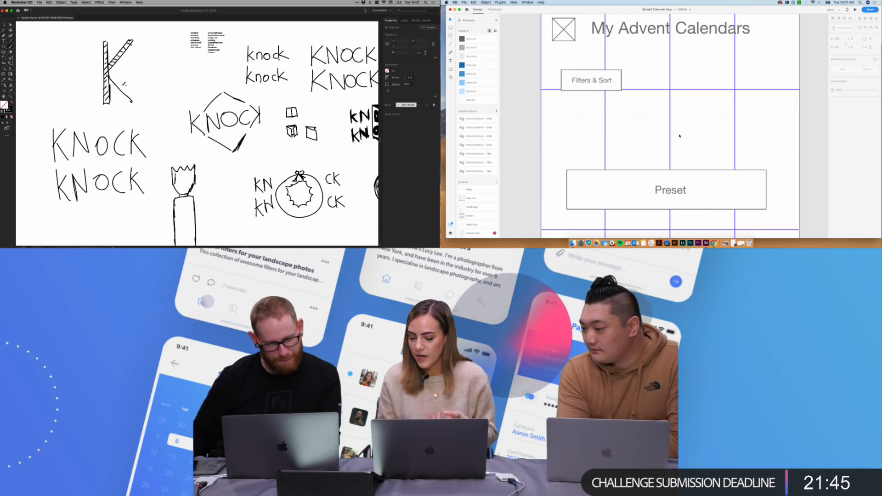
{"action": "key", "text": "super+z"}
{"action": "key", "text": "super+z"}
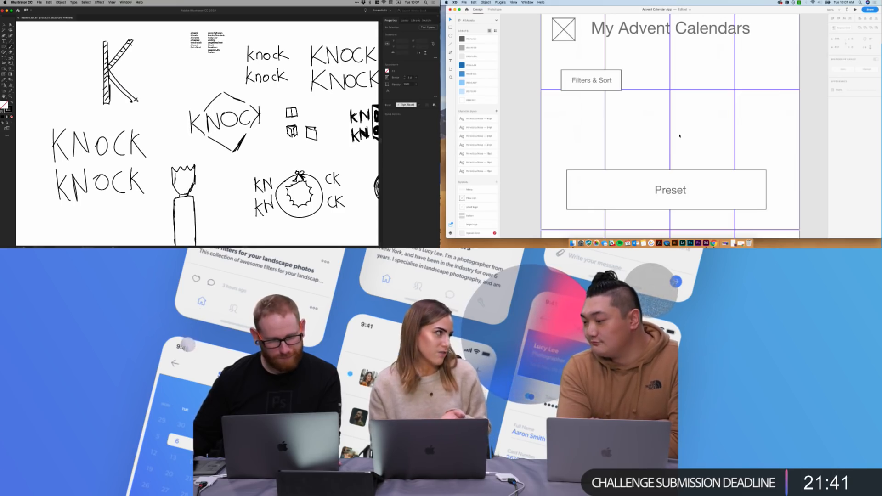
{"action": "left_click_drag", "start_coordinate": [115, 76], "coordinate": [129, 96]}
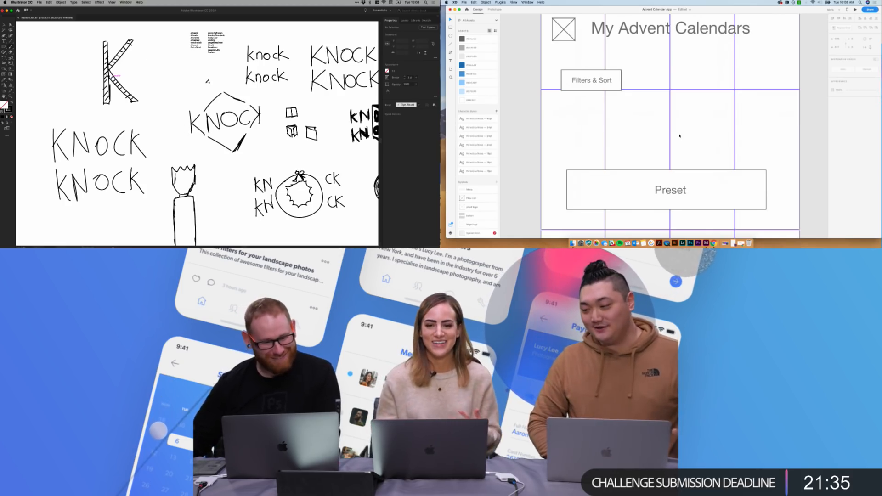
- Delete the Preset button from the Dashboard – 2 artboard in XD
{"action": "key", "text": "super+minus"}
{"action": "key", "text": "super+minus"}
{"action": "scroll", "coordinate": [135, 61], "scroll_direction": "right", "scroll_amount": 2}
{"action": "left_click", "coordinate": [673, 169]}
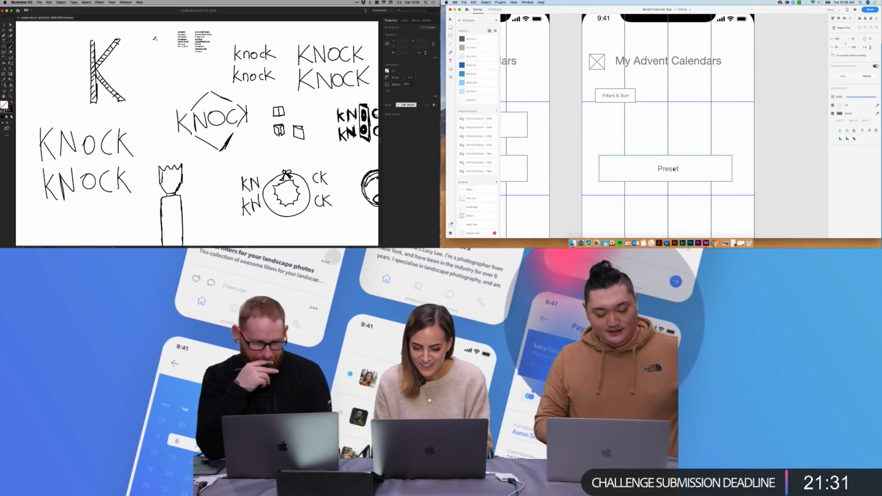
{"action": "key", "text": "BackSpace"}
- Draw a card rectangle about 318 by 157 beneath the Filters & Sort button
{"action": "scroll", "coordinate": [673, 169], "scroll_direction": "down", "scroll_amount": 1}
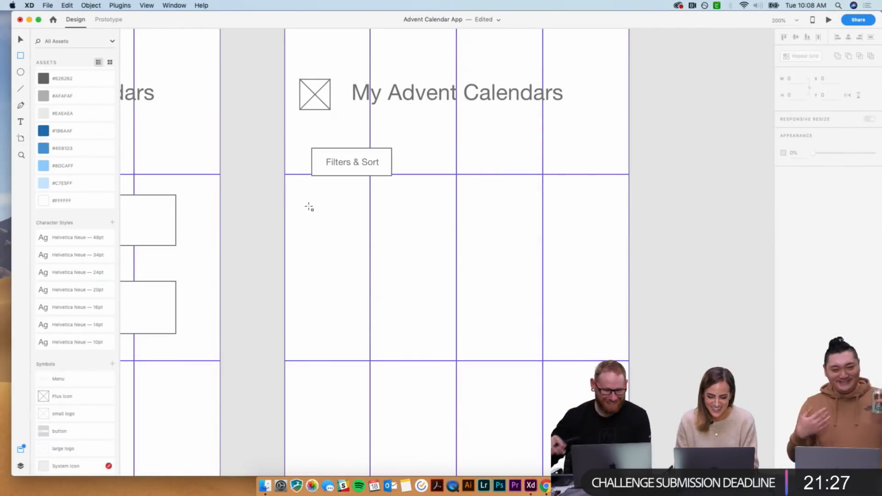
{"action": "mouse_move", "coordinate": [312, 205]}
{"action": "left_mouse_down"}
{"action": "mouse_move", "coordinate": [561, 319]}
{"action": "mouse_move", "coordinate": [605, 351]}
{"action": "left_mouse_up"}
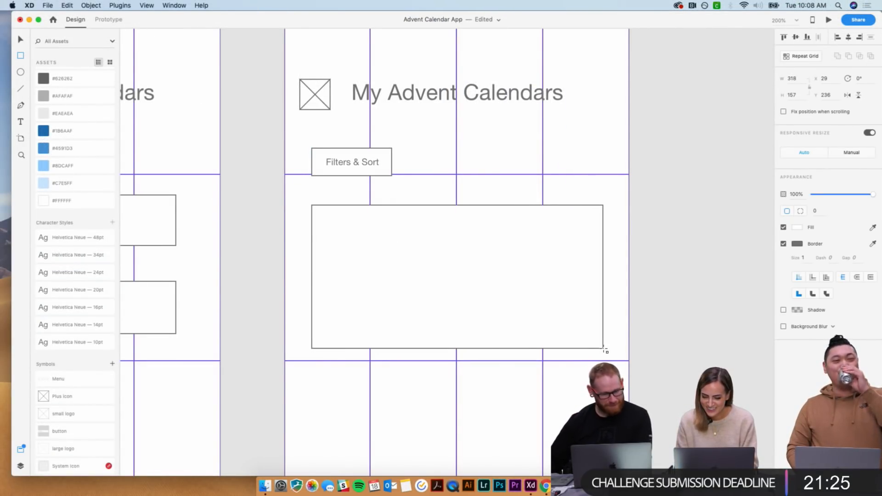
{"action": "key", "text": "Escape"}
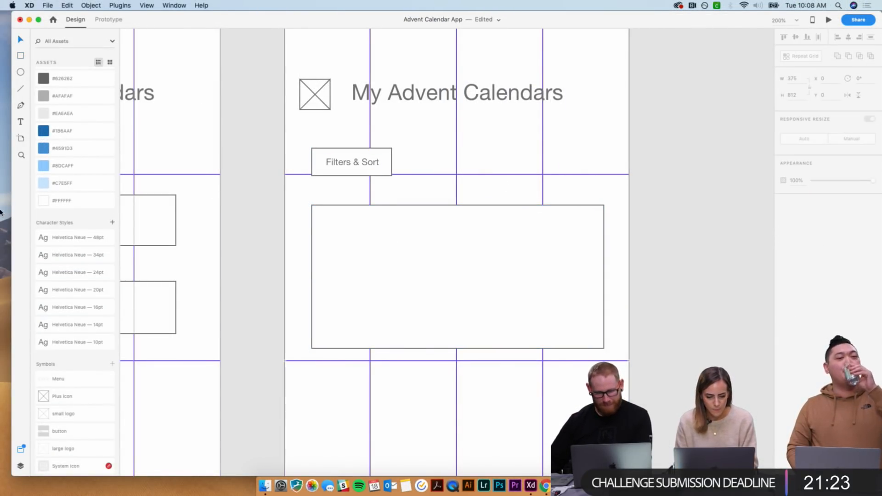
- Add a text area inside the card's upper left reading "Awesome Calendar 1"
{"action": "left_click", "coordinate": [20, 122]}
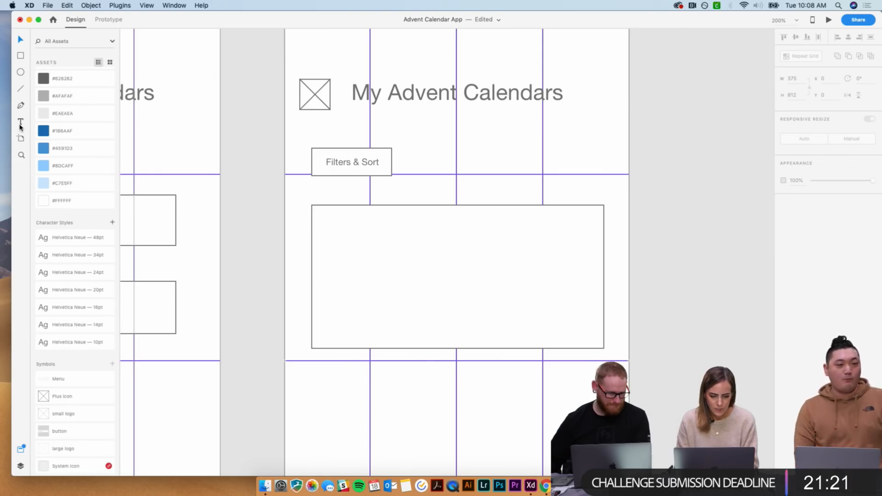
{"action": "left_click_drag", "start_coordinate": [365, 235], "coordinate": [476, 285]}
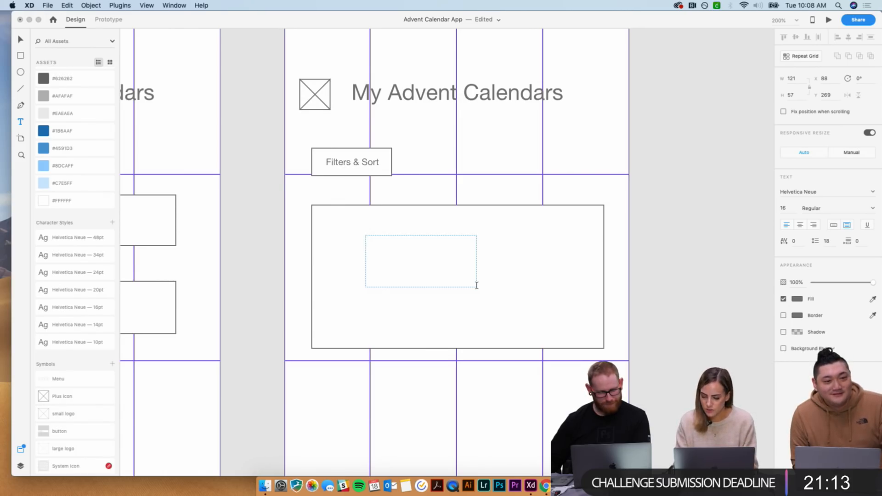
{"action": "type", "text": "Awe"}
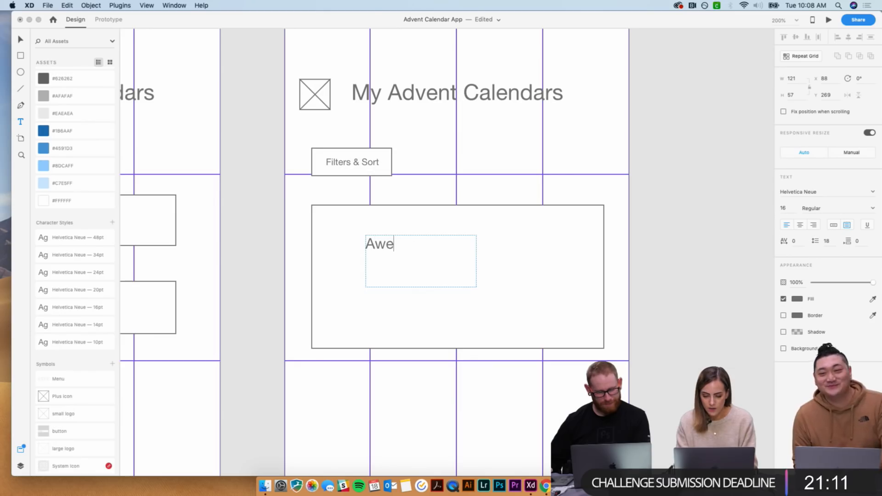
{"action": "type", "text": "some"}
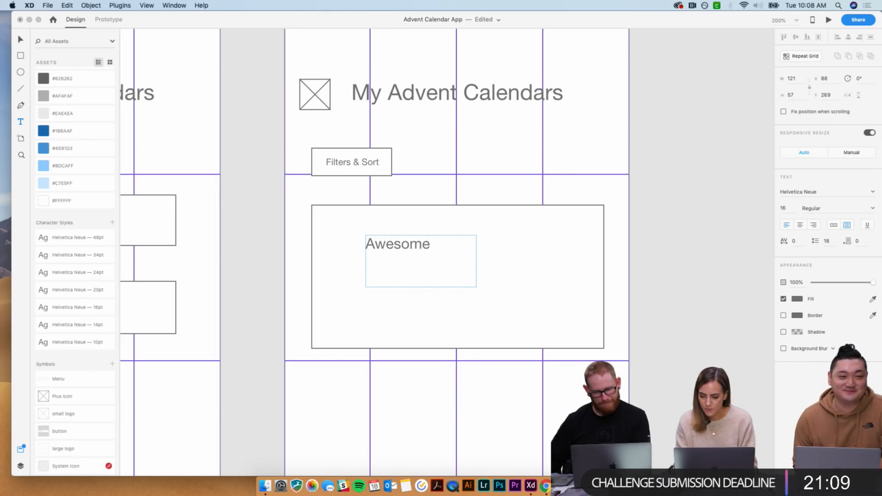
{"action": "type", "text": " Calendar 1"}
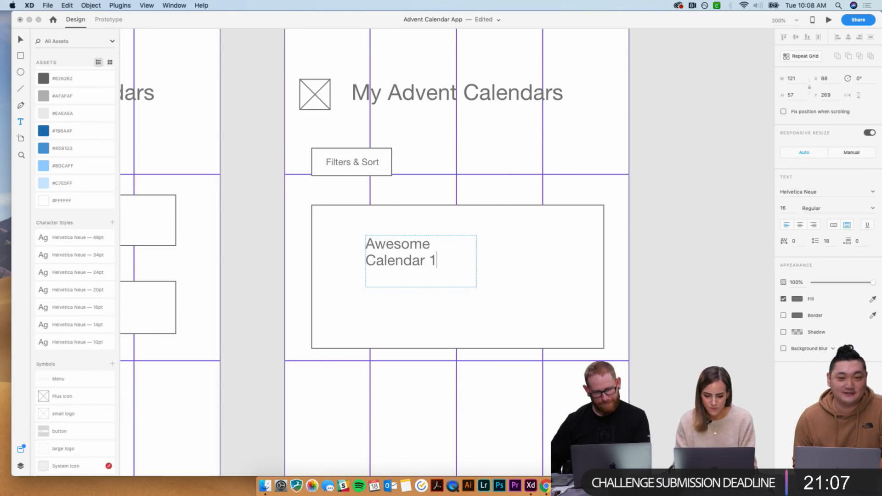
{"action": "key", "text": "Escape"}
{"action": "key", "text": "Escape"}
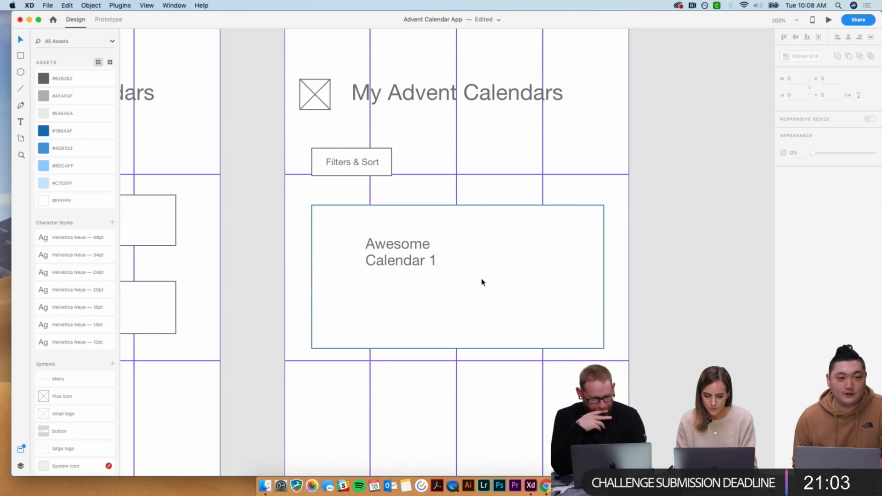
- Fit the calendar title on one line as point text and place it near the card's upper-left corner, with a copy directly beneath
{"action": "left_click", "coordinate": [444, 259]}
{"action": "left_click_drag", "start_coordinate": [481, 288], "coordinate": [530, 277]}
{"action": "left_click", "coordinate": [834, 226]}
{"action": "left_click_drag", "start_coordinate": [412, 250], "coordinate": [367, 251]}
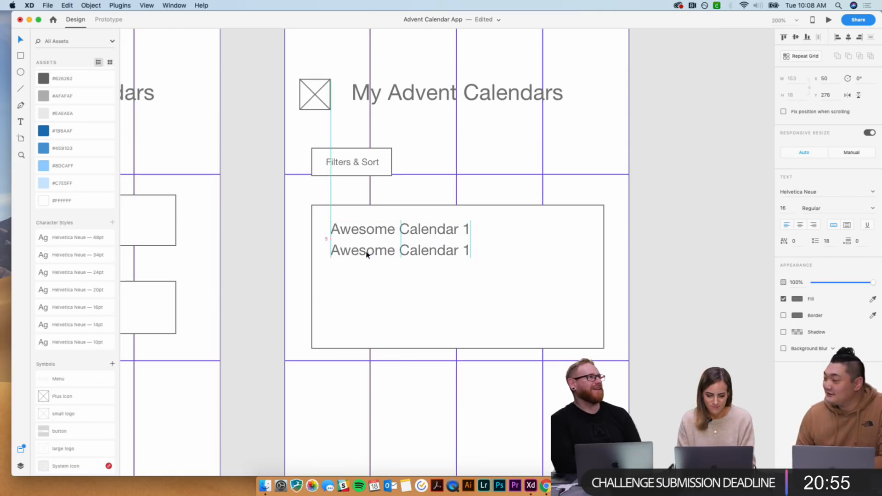
- Change the lower title copy to "Extra Info" and apply the Helvetica Neue 10pt character style
{"action": "double_click", "coordinate": [367, 252]}
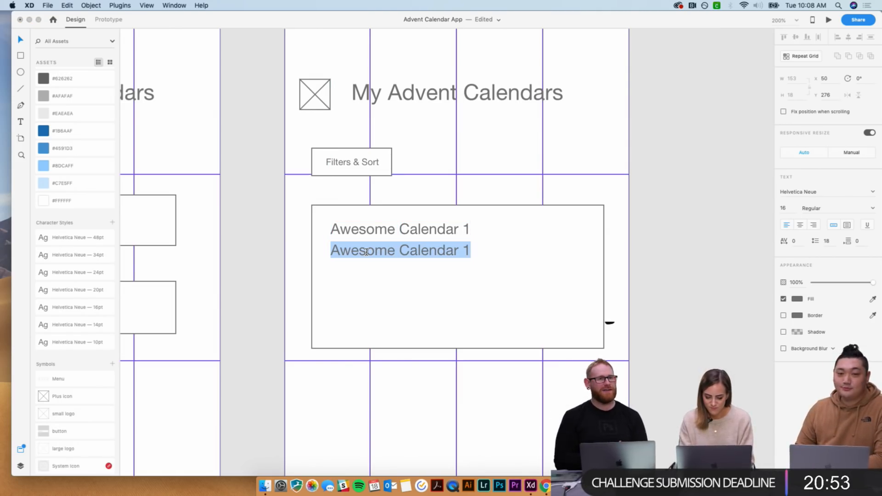
{"action": "type", "text": "Extra Inf"}
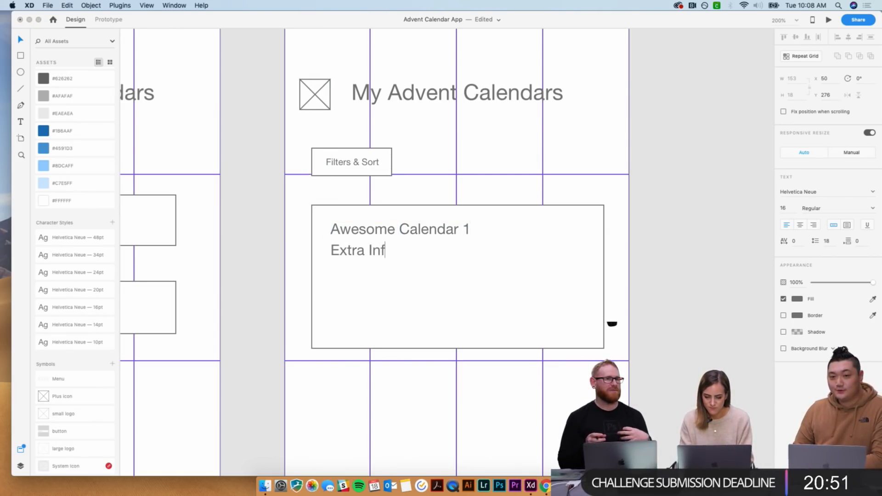
{"action": "type", "text": "o"}
{"action": "key", "text": "Escape"}
{"action": "left_click", "coordinate": [78, 342]}
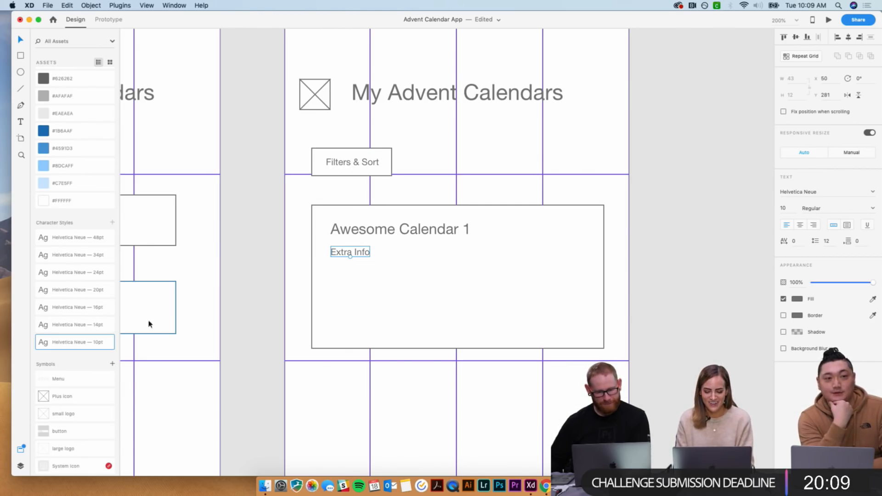
{"action": "left_click", "coordinate": [411, 317]}
- Copy the calendar title below Extra Info as the price "$9.99" in XD, and move the KNOCK KNOCK and cracker sketches left in Illustrator
{"action": "left_click", "coordinate": [390, 230]}
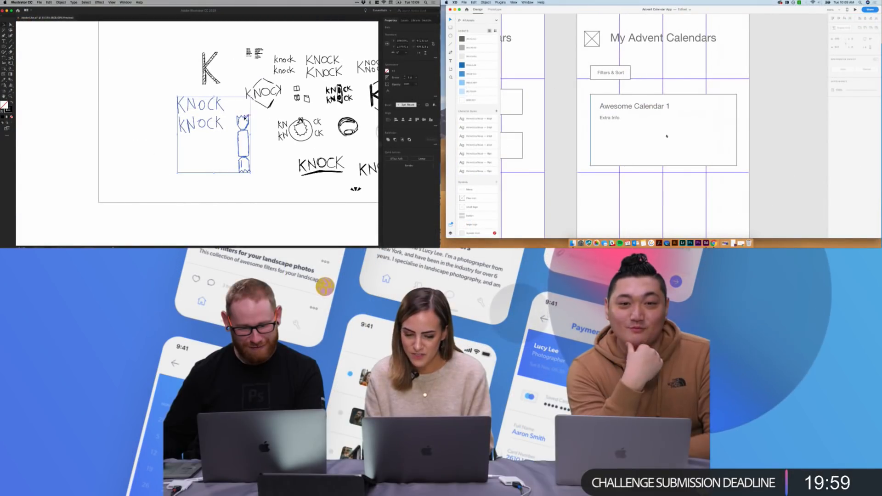
{"action": "left_click_drag", "start_coordinate": [230, 127], "coordinate": [147, 145]}
{"action": "left_click_drag", "start_coordinate": [618, 107], "coordinate": [615, 143]}
{"action": "left_click_drag", "start_coordinate": [147, 145], "coordinate": [153, 145]}
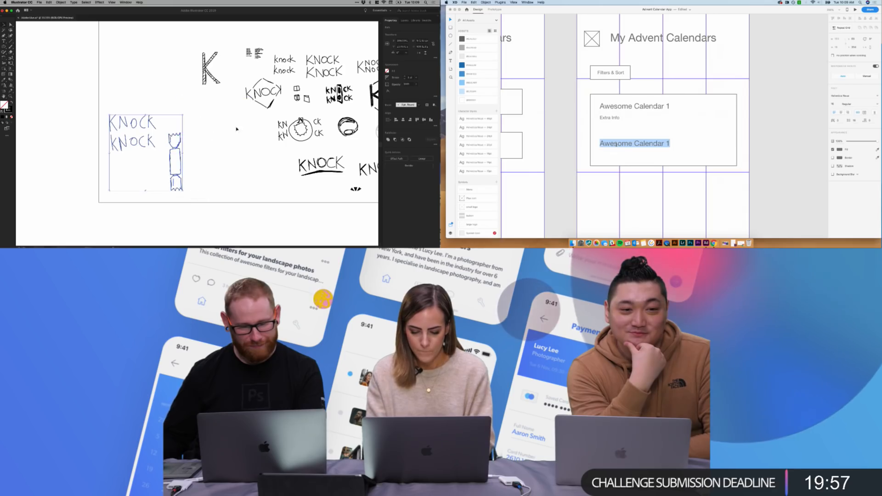
{"action": "scroll", "coordinate": [239, 130], "scroll_direction": "down", "scroll_amount": 2}
{"action": "type", "text": "$9"}
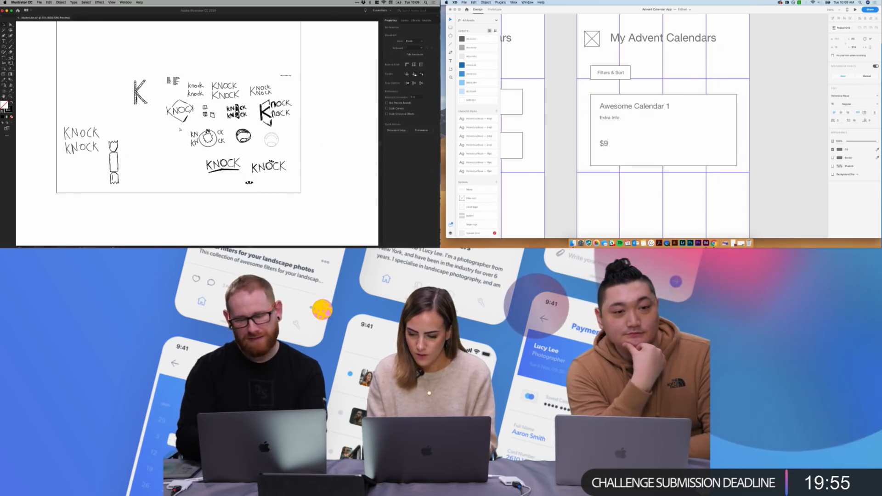
{"action": "scroll", "coordinate": [180, 129], "scroll_direction": "up", "scroll_amount": 2}
{"action": "type", "text": ".99"}
- In Illustrator, shift all the logo sketches toward the artboard's lower right and select the leftover upright stroke
{"action": "left_click_drag", "start_coordinate": [59, 90], "coordinate": [267, 209]}
{"action": "left_click_drag", "start_coordinate": [60, 110], "coordinate": [108, 130]}
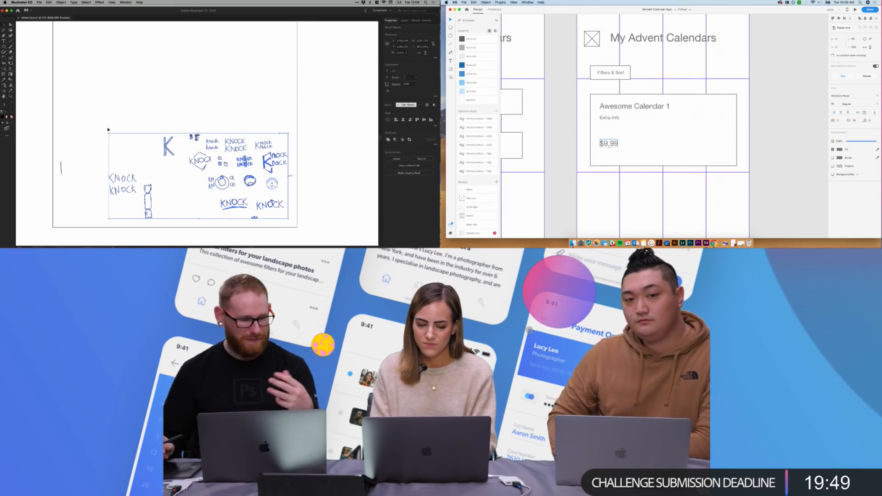
{"action": "left_click", "coordinate": [59, 164]}
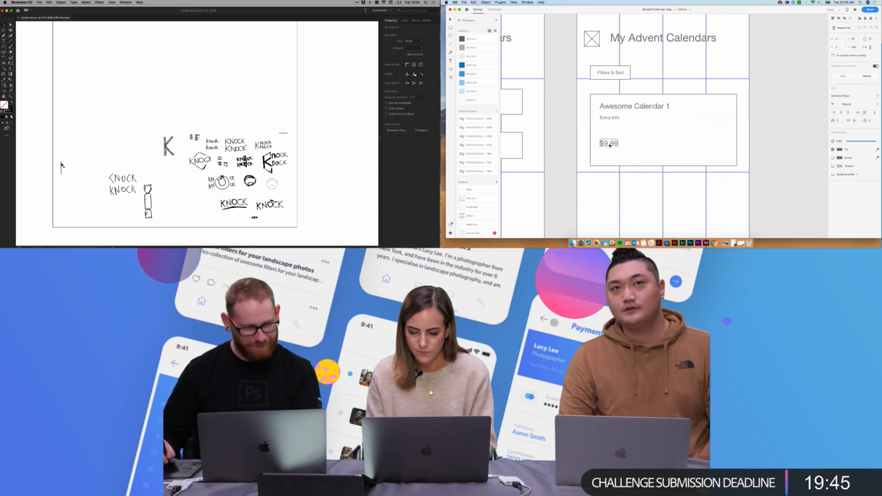
- Review the sign-up and dashboard artboards of the Advent Calendar wireframe in XD
{"action": "scroll", "coordinate": [609, 145], "scroll_direction": "left", "scroll_amount": 5}
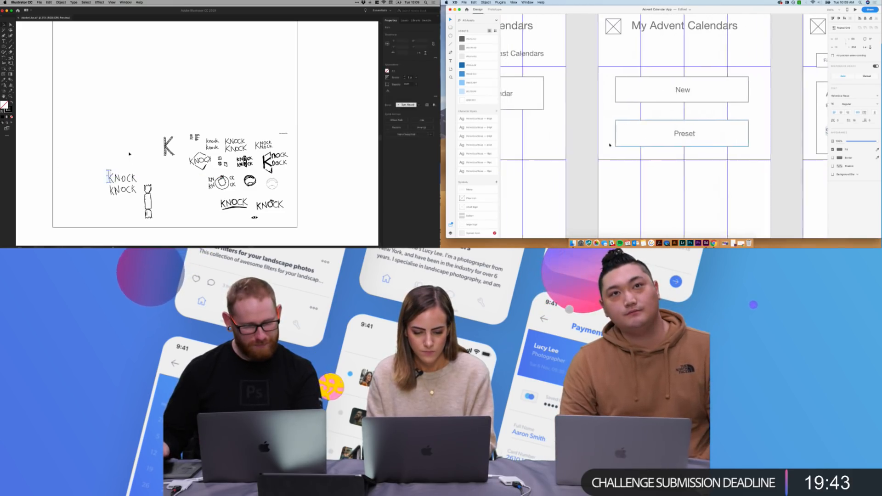
{"action": "scroll", "coordinate": [610, 145], "scroll_direction": "down", "scroll_amount": 5}
{"action": "scroll", "coordinate": [167, 149], "scroll_direction": "right", "scroll_amount": 1}
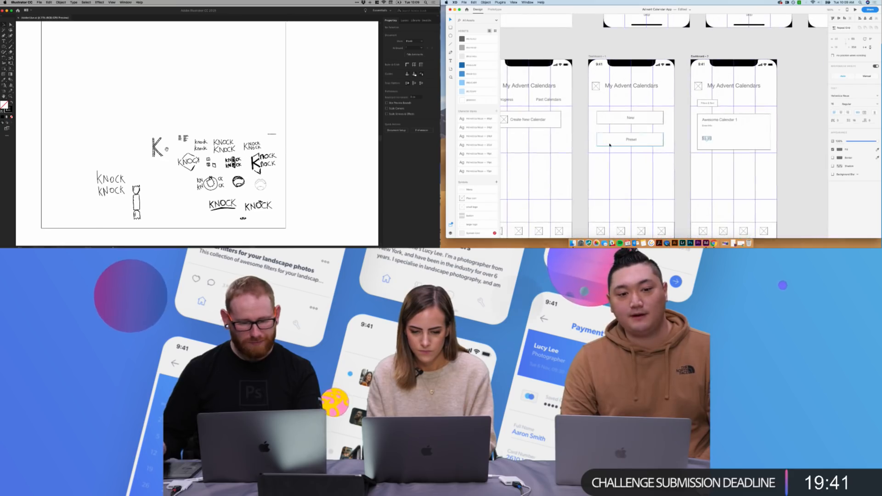
{"action": "scroll", "coordinate": [610, 145], "scroll_direction": "up", "scroll_amount": 2}
{"action": "scroll", "coordinate": [609, 145], "scroll_direction": "right", "scroll_amount": 1}
{"action": "scroll", "coordinate": [615, 174], "scroll_direction": "up", "scroll_amount": 5}
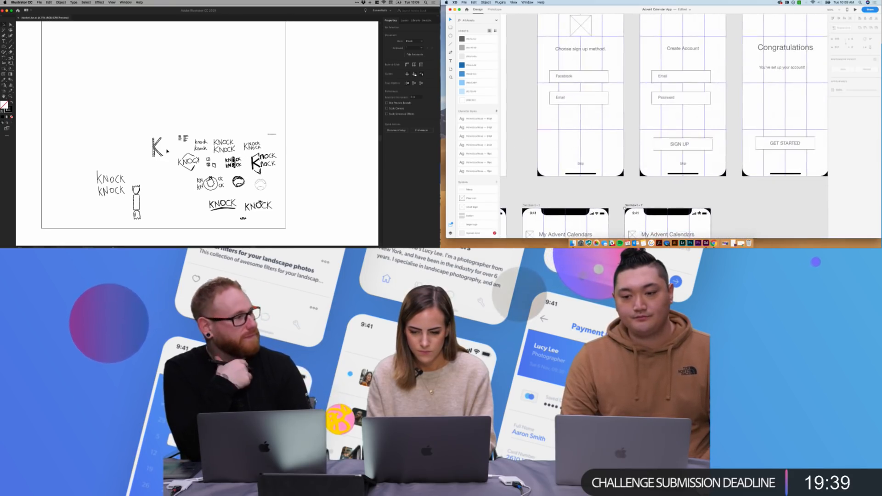
{"action": "scroll", "coordinate": [624, 207], "scroll_direction": "down", "scroll_amount": 5}
{"action": "scroll", "coordinate": [661, 210], "scroll_direction": "left", "scroll_amount": 2}
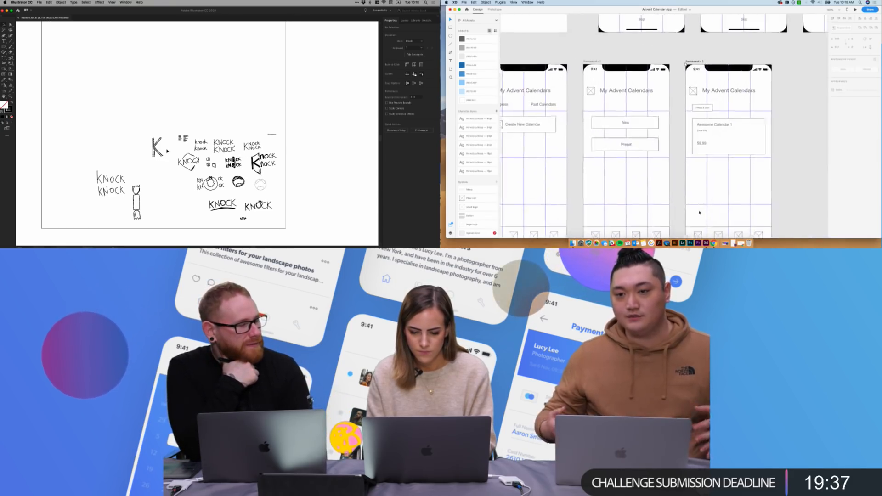
- Nudge the $9.99 price slightly upward within the calendar card
{"action": "scroll", "coordinate": [699, 212], "scroll_direction": "right", "scroll_amount": 2}
{"action": "key", "text": "z"}
{"action": "left_click_drag", "start_coordinate": [640, 94], "coordinate": [758, 173]}
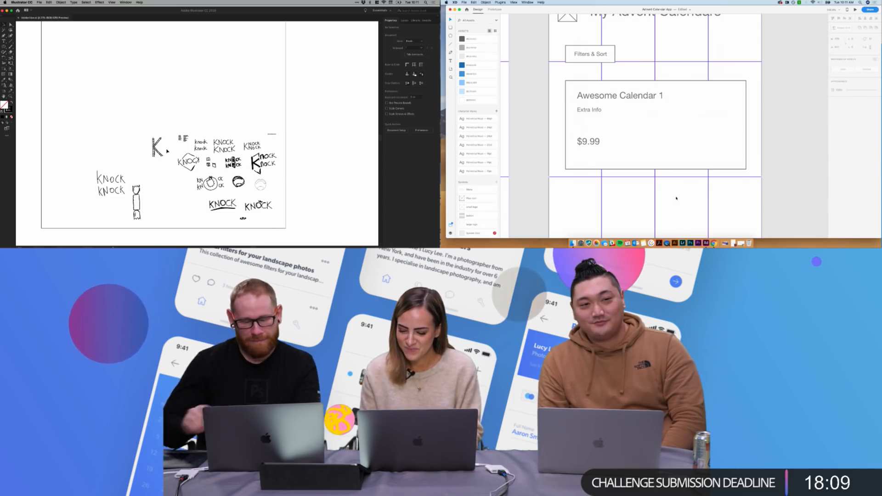
{"action": "key", "text": "super+0"}
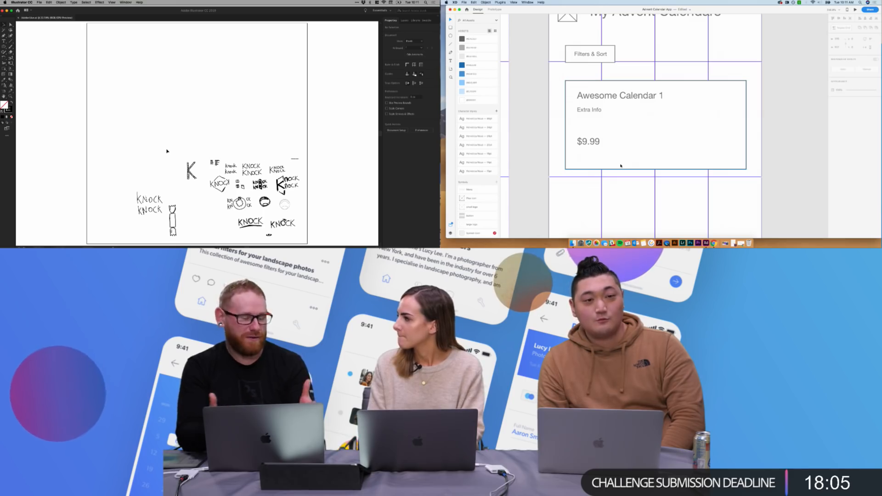
{"action": "left_click", "coordinate": [588, 142]}
{"action": "left_click_drag", "start_coordinate": [588, 142], "coordinate": [588, 140]}
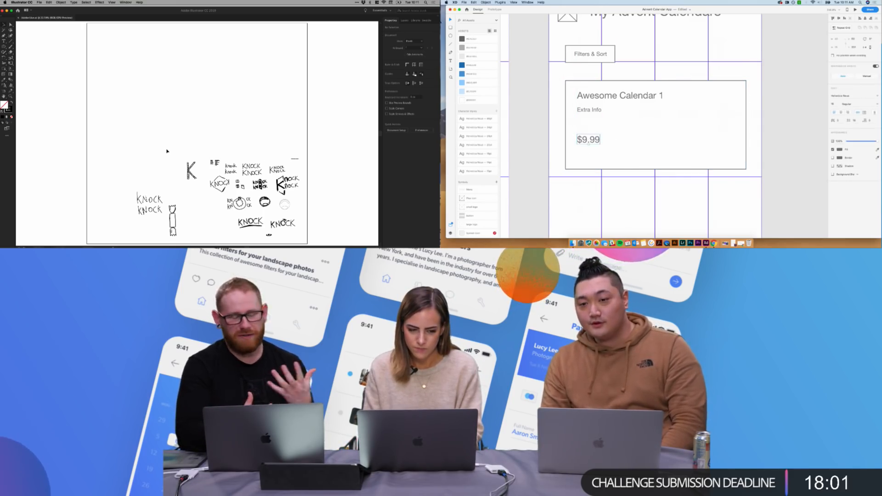
- Add a small button rectangle beneath the $9.99 price and label it "More Info" using a copy of the Extra Info text
{"action": "key", "text": "r"}
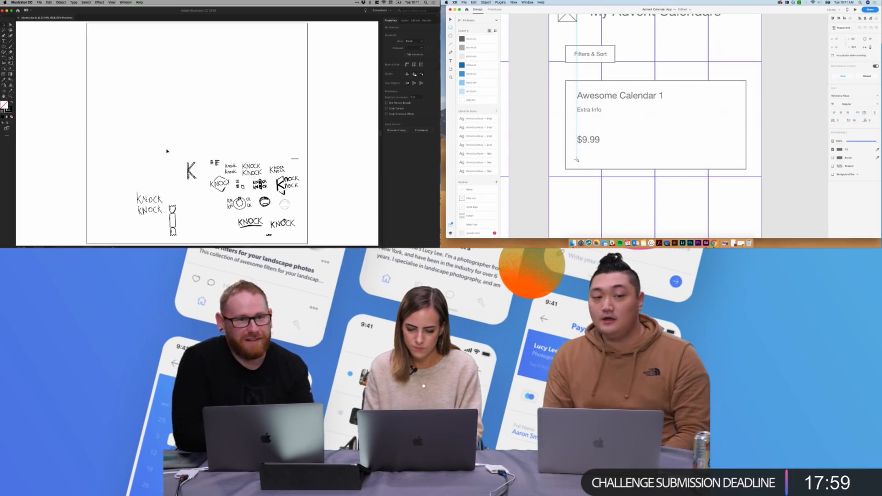
{"action": "left_click_drag", "start_coordinate": [577, 159], "coordinate": [647, 145]}
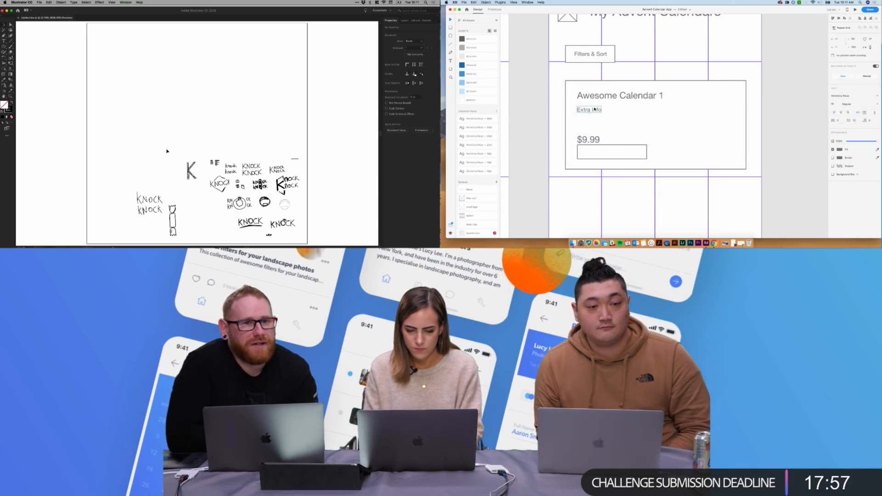
{"action": "left_click_drag", "start_coordinate": [593, 109], "coordinate": [602, 149]}
{"action": "double_click", "coordinate": [602, 150]}
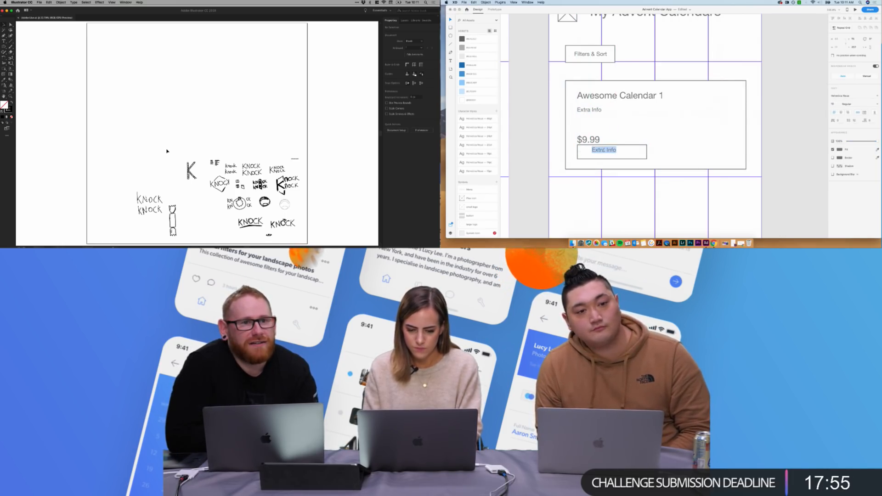
{"action": "type", "text": "More"}
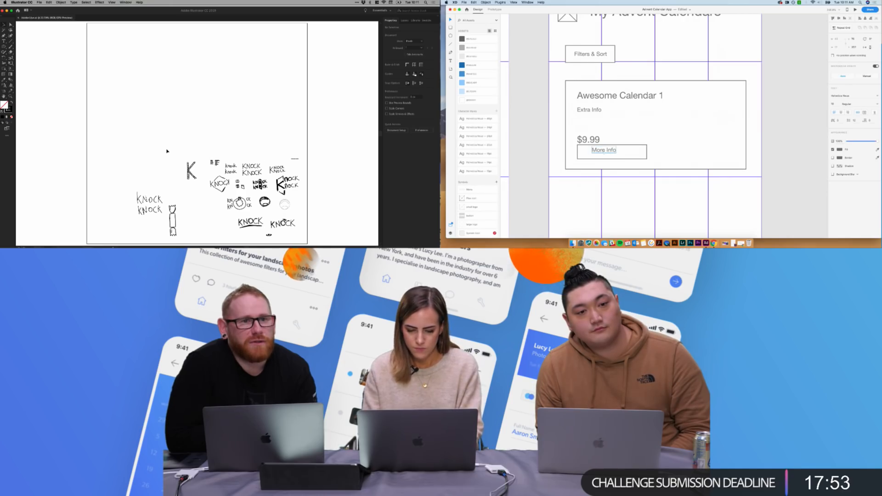
{"action": "left_click", "coordinate": [662, 168]}
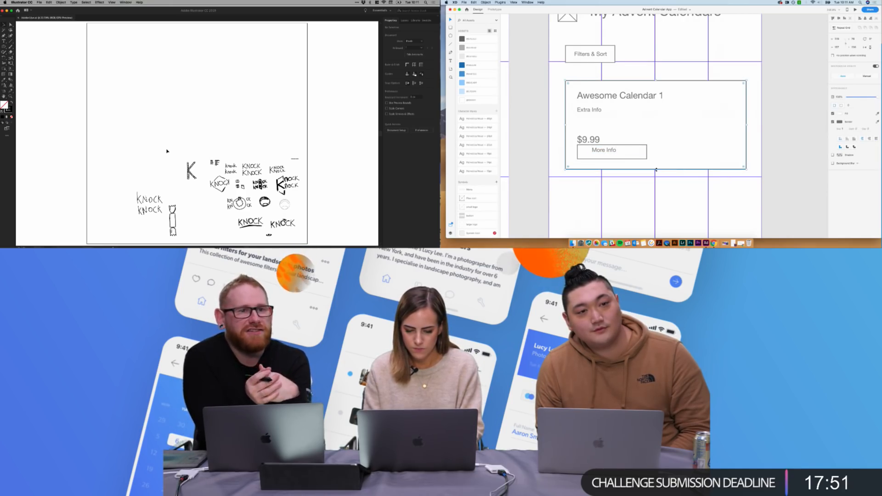
- Extend the calendar card downward, lower the More Info button and its label below the price, and narrow the button to 100 wide
{"action": "left_click_drag", "start_coordinate": [662, 169], "coordinate": [661, 176]}
{"action": "left_click_drag", "start_coordinate": [618, 147], "coordinate": [618, 154]}
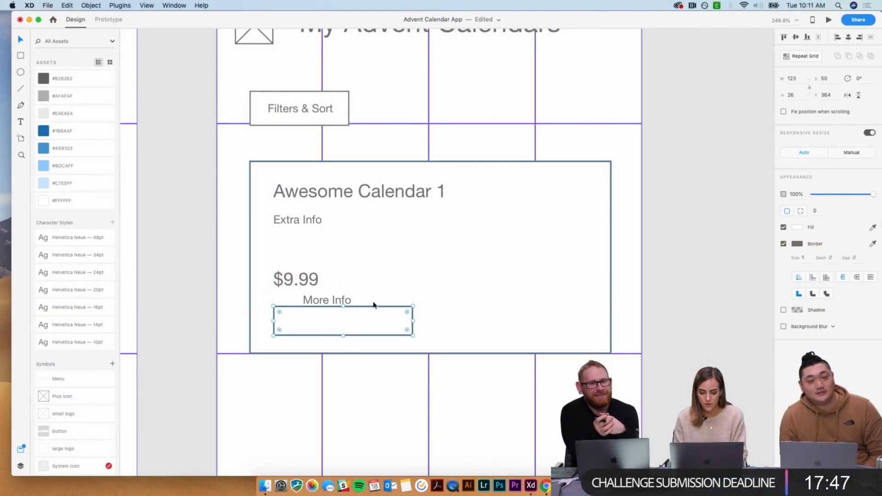
{"action": "mouse_move", "coordinate": [345, 300]}
{"action": "left_mouse_down"}
{"action": "mouse_move", "coordinate": [358, 317]}
{"action": "mouse_move", "coordinate": [347, 317]}
{"action": "left_mouse_up"}
{"action": "left_click", "coordinate": [402, 316]}
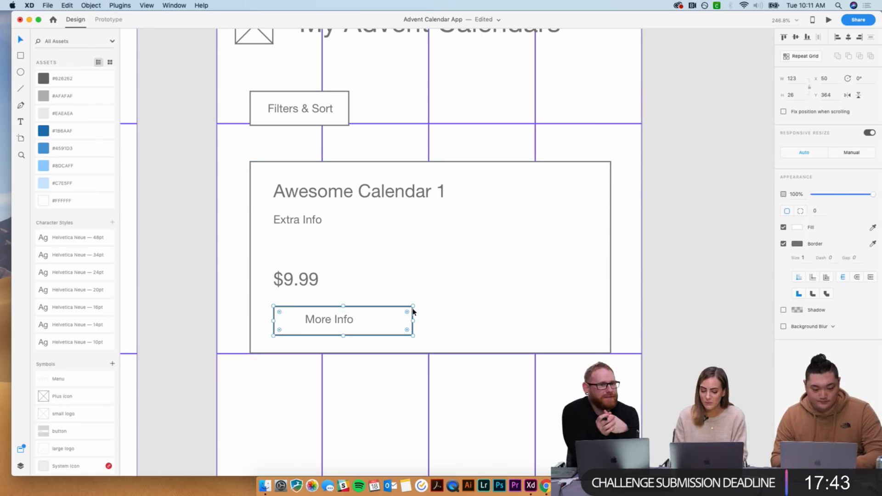
{"action": "left_click_drag", "start_coordinate": [413, 305], "coordinate": [387, 305]}
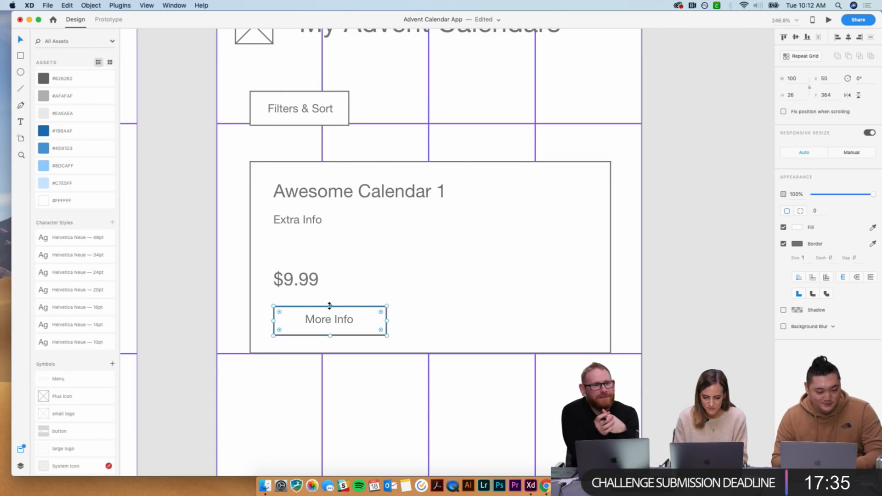
- Move the $9.99 price down closer to the More Info button, to Y 342
{"action": "double_click", "coordinate": [335, 319]}
{"action": "left_click", "coordinate": [343, 327]}
{"action": "left_click_drag", "start_coordinate": [289, 280], "coordinate": [289, 292]}
{"action": "scroll", "coordinate": [289, 291], "scroll_direction": "down", "scroll_amount": 2}
{"action": "scroll", "coordinate": [290, 292], "scroll_direction": "up", "scroll_amount": 5}
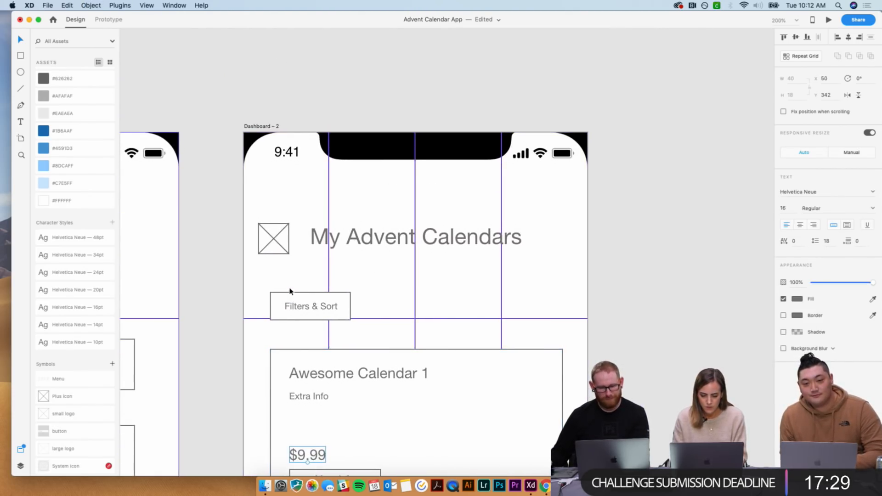
{"action": "right_click", "coordinate": [290, 291]}
{"action": "key", "text": "Escape"}
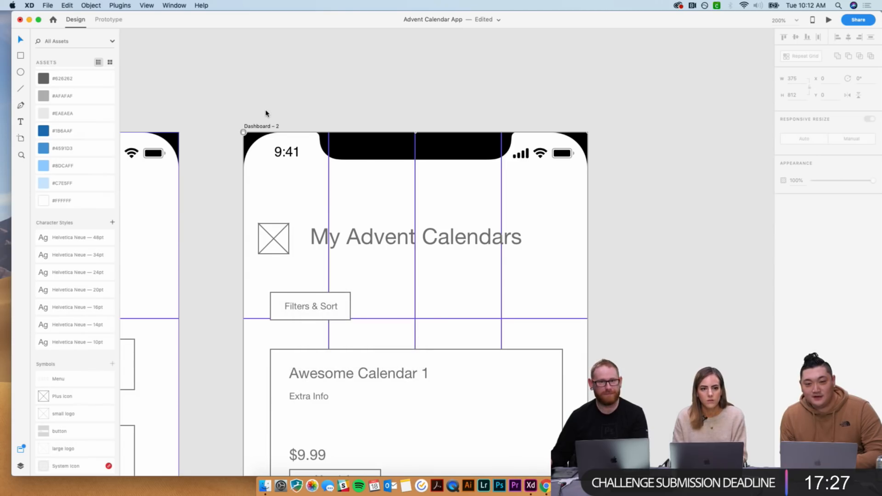
{"action": "scroll", "coordinate": [266, 113], "scroll_direction": "down", "scroll_amount": 4}
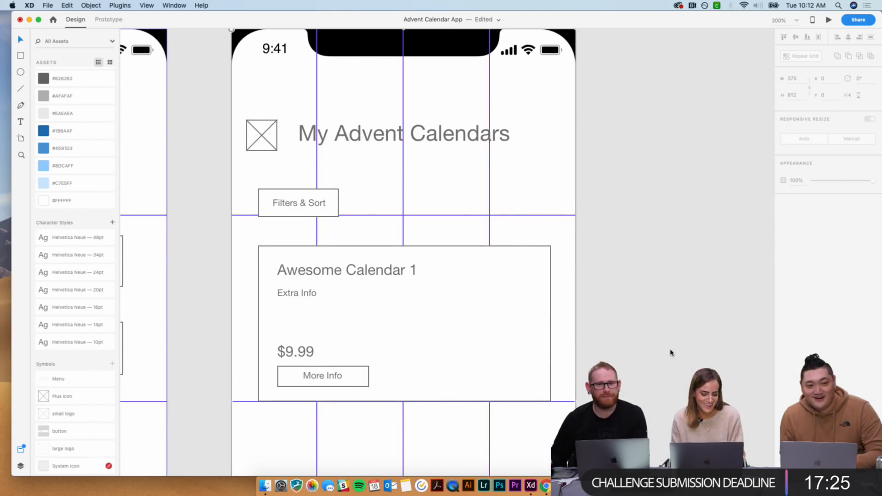
- Change the price in the Awesome Calendar 1 card to $30.00
{"action": "left_click", "coordinate": [294, 354]}
{"action": "double_click", "coordinate": [294, 353]}
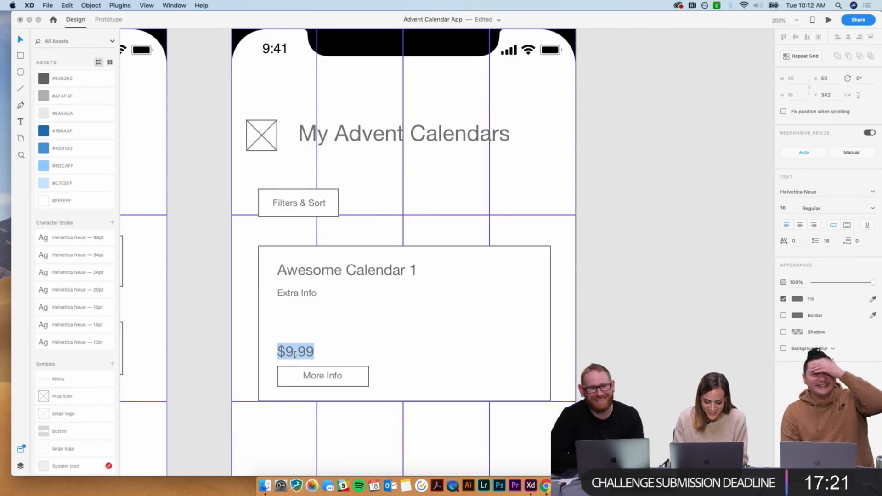
{"action": "type", "text": "$"}
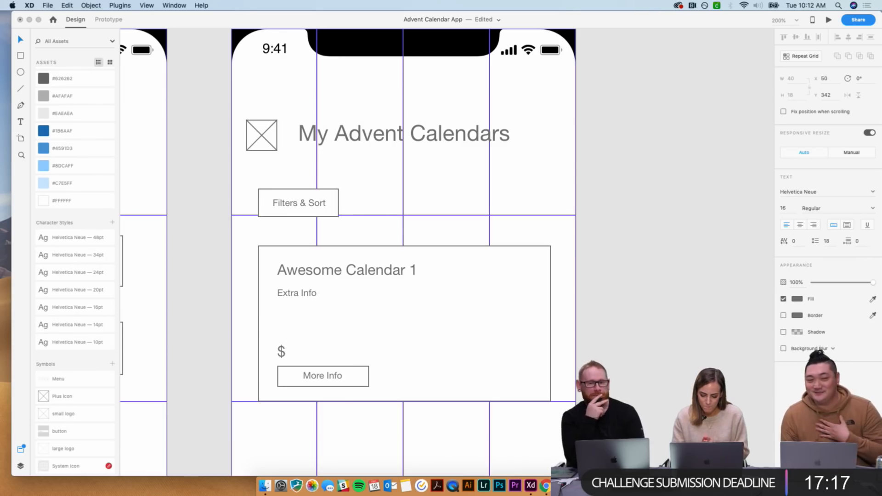
{"action": "type", "text": "30.00"}
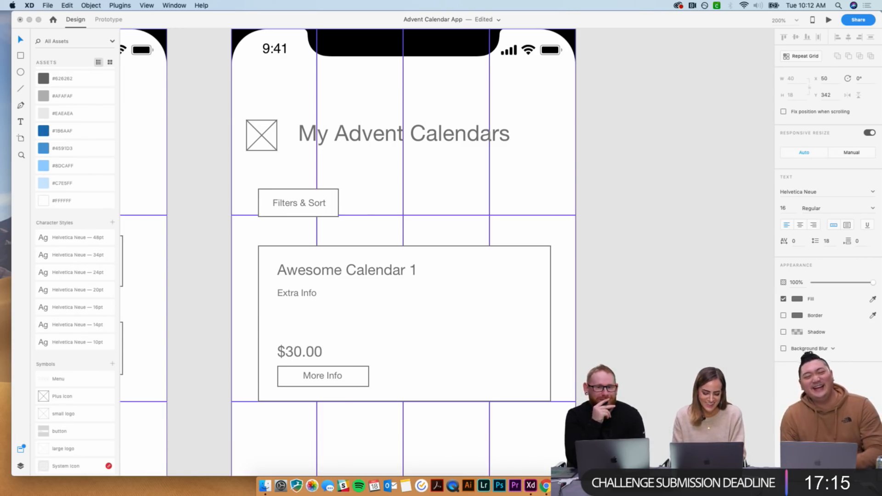
{"action": "left_click", "coordinate": [626, 316]}
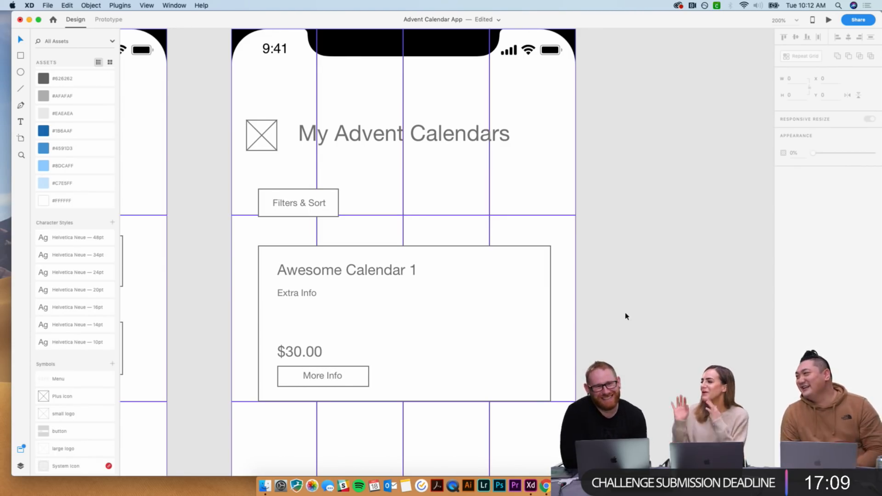
- Duplicate the whole Awesome Calendar 1 card with its contents and place the copy directly beneath the original
{"action": "scroll", "coordinate": [626, 316], "scroll_direction": "down", "scroll_amount": 3}
{"action": "left_click_drag", "start_coordinate": [576, 357], "coordinate": [299, 374]}
{"action": "key", "text": "super+d"}
{"action": "scroll", "coordinate": [299, 374], "scroll_direction": "down", "scroll_amount": 5}
{"action": "left_click", "coordinate": [257, 374]}
- Retitle the duplicated lower card "Premium Calendar 1"
{"action": "double_click", "coordinate": [358, 275]}
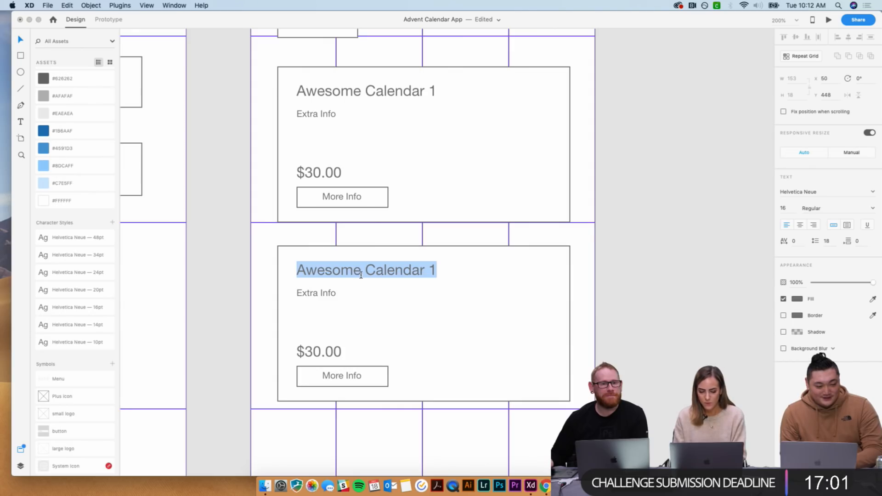
{"action": "left_click_drag", "start_coordinate": [359, 274], "coordinate": [276, 273]}
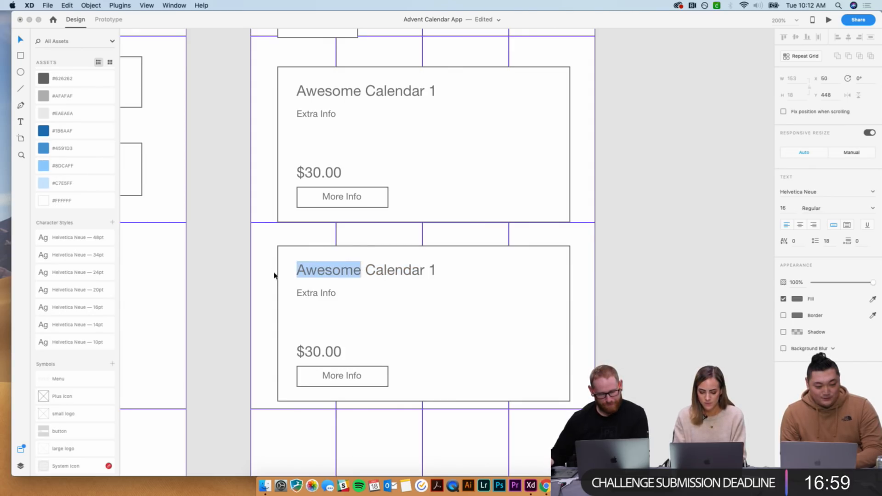
{"action": "type", "text": "Premium"}
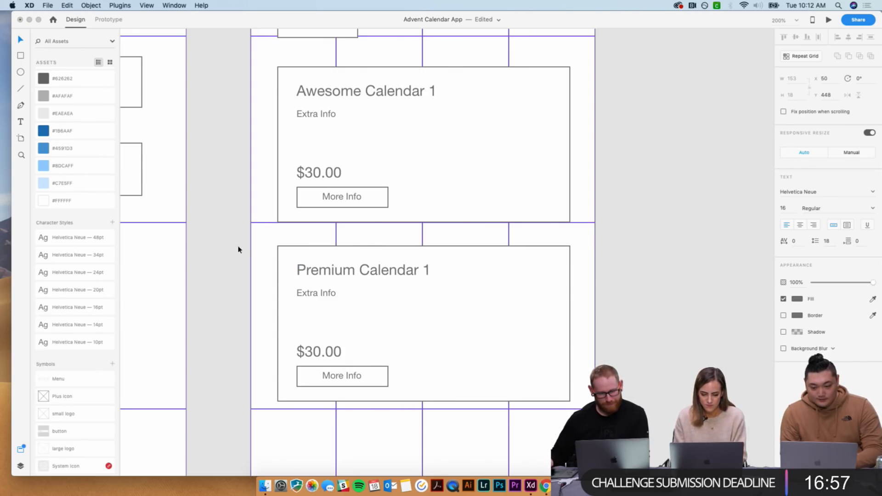
- Set the price in the Premium Calendar 1 card to $1000.00
{"action": "double_click", "coordinate": [336, 354]}
{"action": "left_click", "coordinate": [320, 351]}
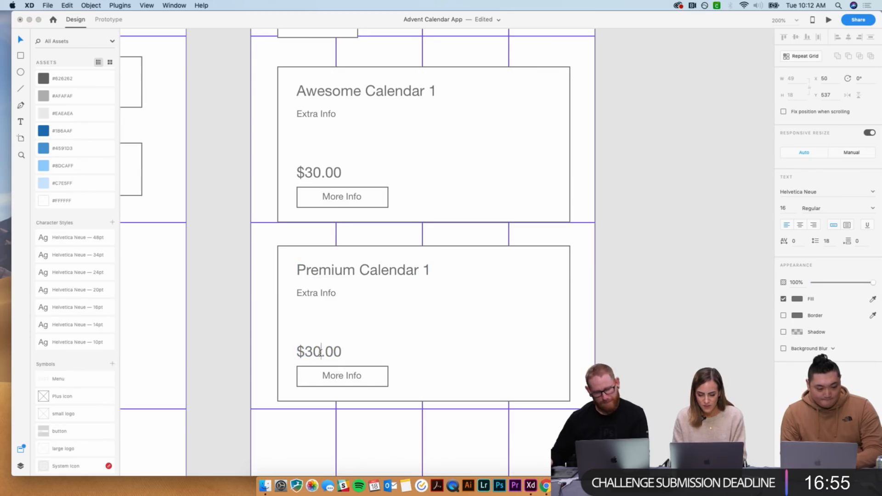
{"action": "left_click_drag", "start_coordinate": [320, 353], "coordinate": [297, 352]}
{"action": "type", "text": "$1000"}
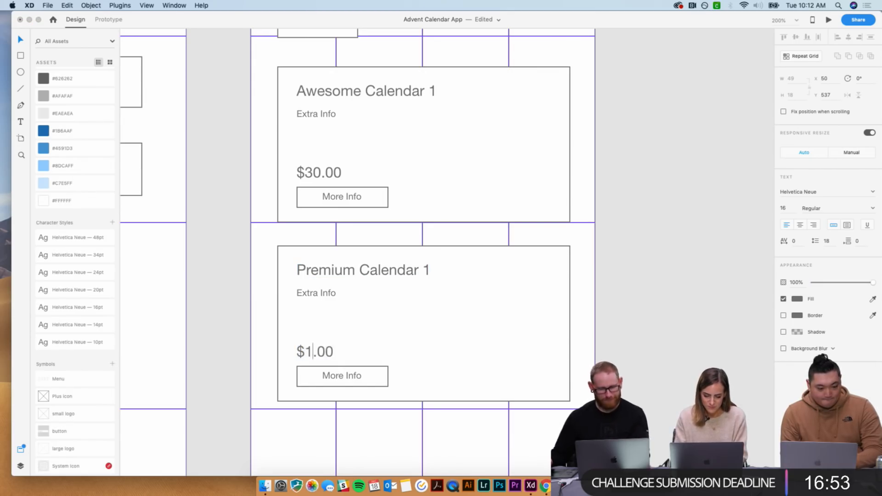
{"action": "key", "text": "Escape"}
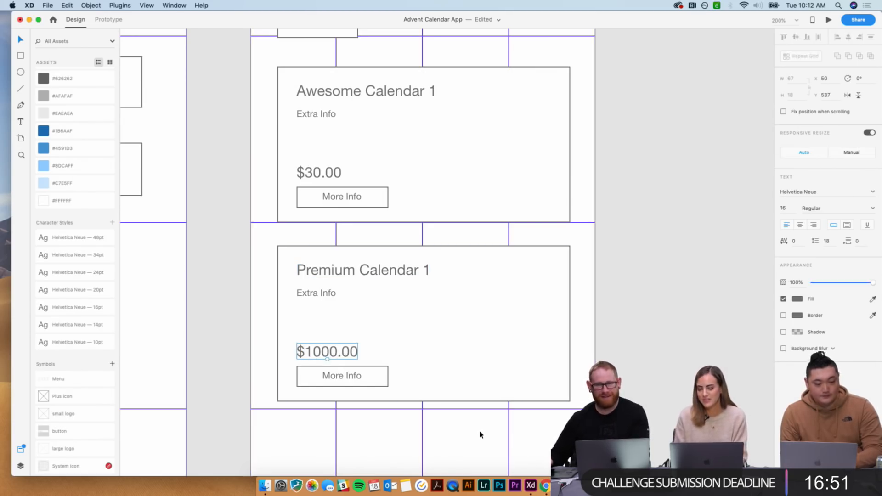
{"action": "left_click", "coordinate": [480, 434]}
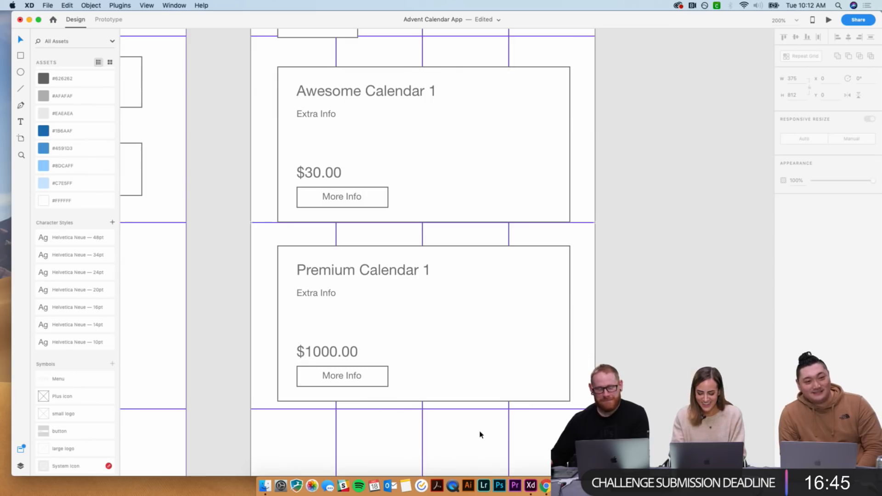
- Change the Awesome Calendar 1 price on the Dashboard – 2 artboard to $29.99
{"action": "key", "text": "super+1"}
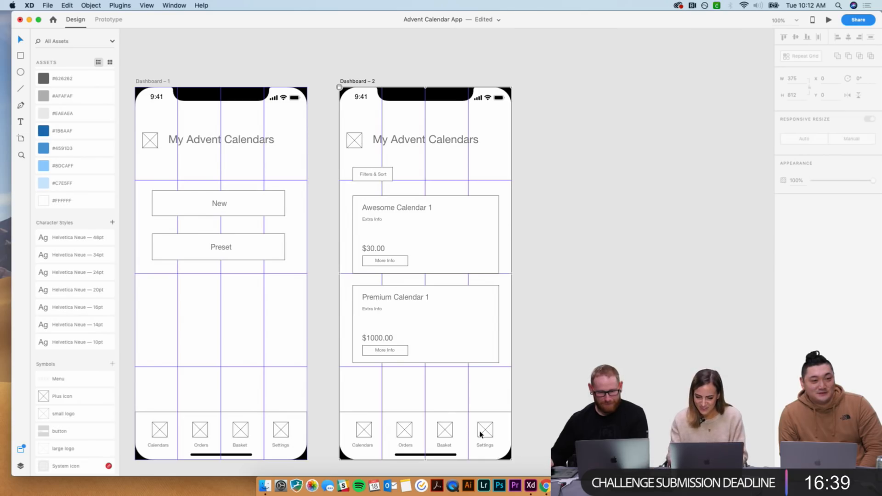
{"action": "left_click", "coordinate": [355, 81]}
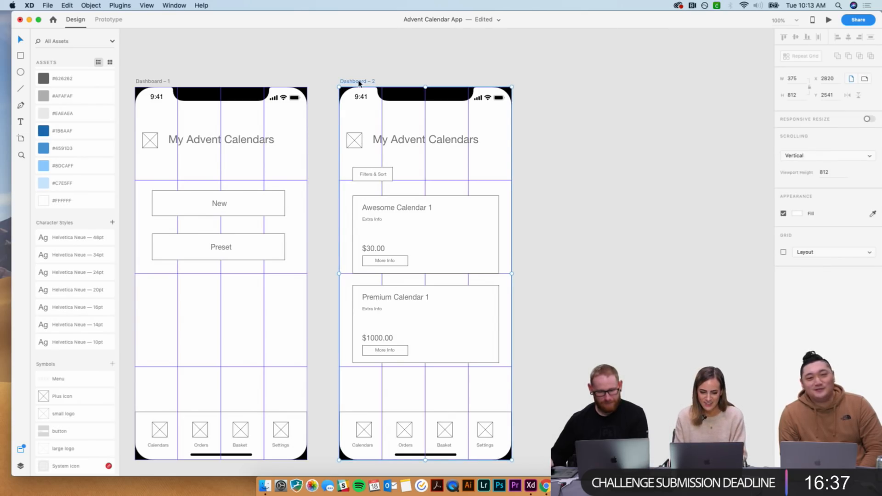
{"action": "double_click", "coordinate": [372, 248]}
{"action": "double_click", "coordinate": [372, 248]}
{"action": "type", "text": "$"}
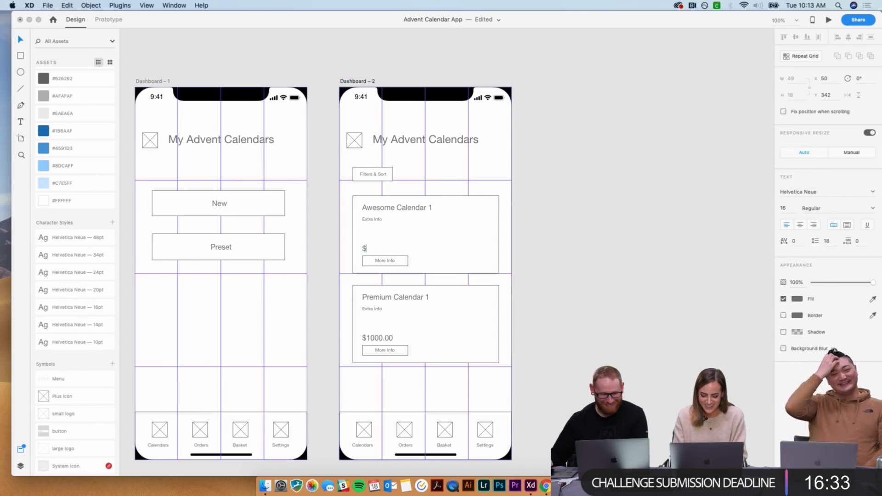
{"action": "left_click", "coordinate": [604, 262]}
- Duplicate the Dashboard – 2 artboard to create another screen beside it
{"action": "left_click", "coordinate": [356, 81]}
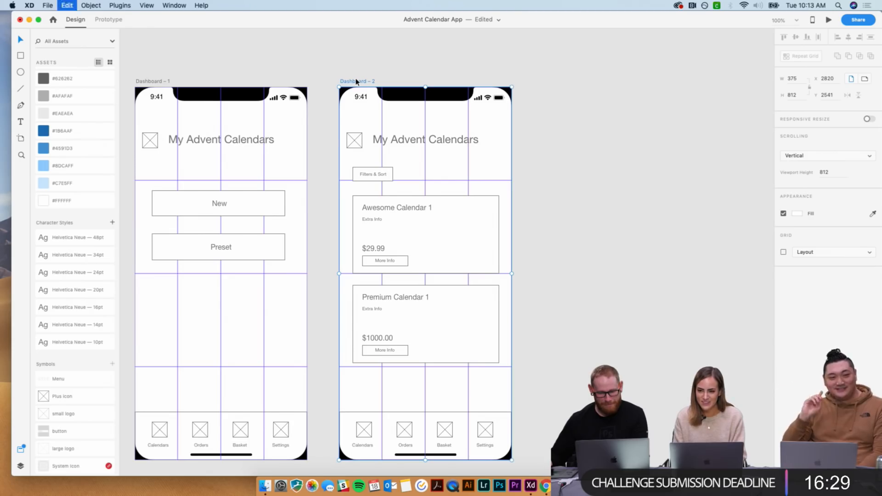
{"action": "key", "text": "super+d"}
{"action": "left_click", "coordinate": [481, 64]}
{"action": "scroll", "coordinate": [492, 82], "scroll_direction": "right", "scroll_amount": 5}
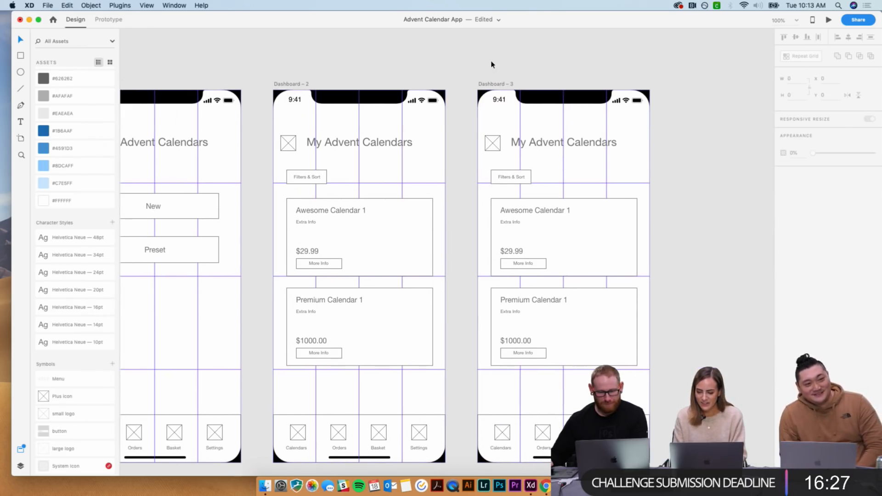
{"action": "scroll", "coordinate": [459, 94], "scroll_direction": "right", "scroll_amount": 2}
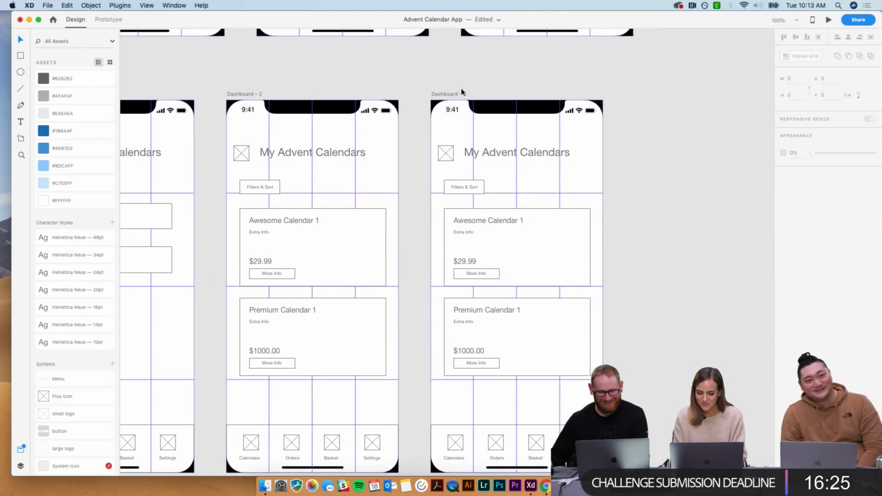
- Rename the Dashboard – 2 artboard "Preset Calendar" and its duplicate "Preview"
{"action": "double_click", "coordinate": [235, 93]}
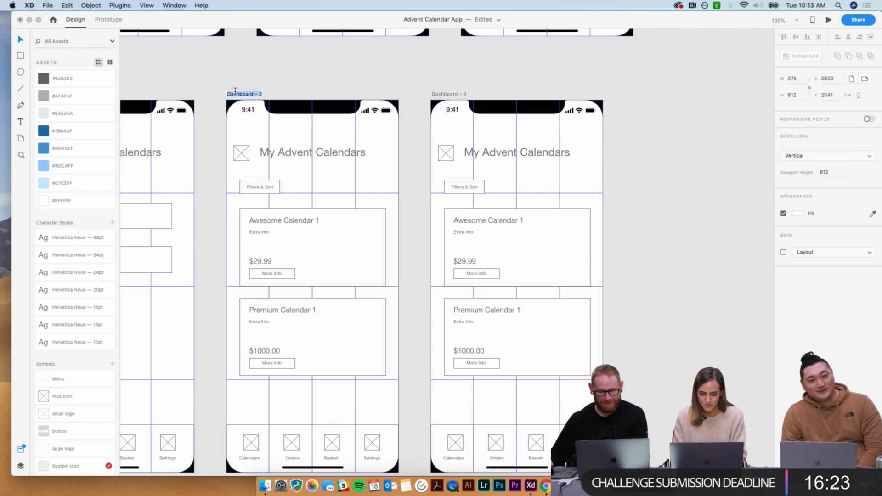
{"action": "type", "text": "Preset Calendar"}
{"action": "key", "text": "Return"}
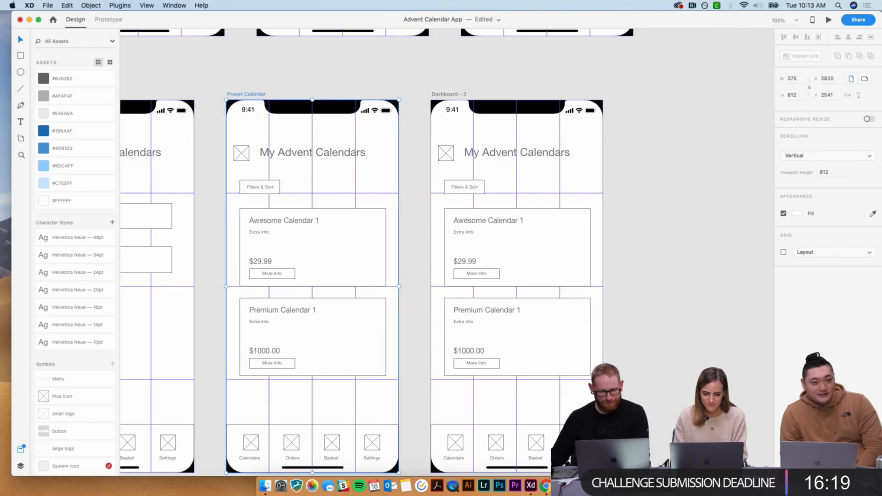
{"action": "double_click", "coordinate": [457, 94]}
{"action": "type", "text": "Preview"}
{"action": "key", "text": "Return"}
{"action": "left_click", "coordinate": [523, 89]}
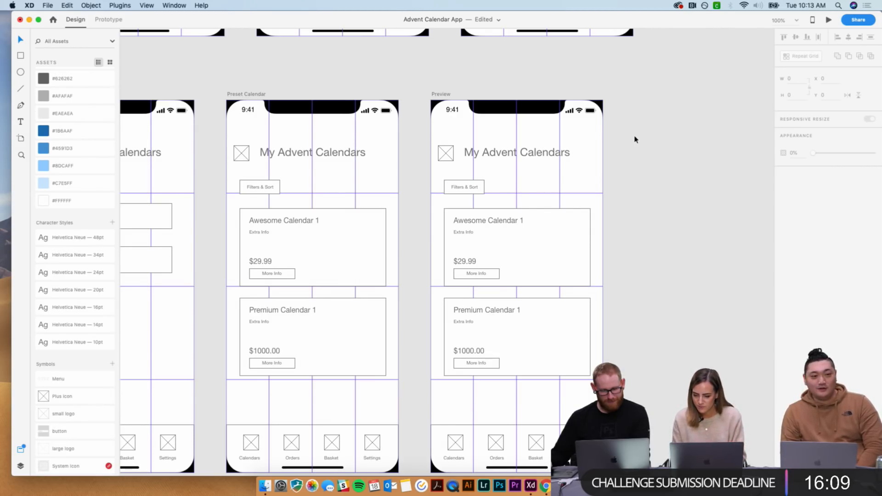
- On the Preview artboard, delete the cards' contents except the upper card's empty box, and stretch that box to 436 high
{"action": "scroll", "coordinate": [635, 139], "scroll_direction": "right", "scroll_amount": 5}
{"action": "scroll", "coordinate": [635, 140], "scroll_direction": "down", "scroll_amount": 3}
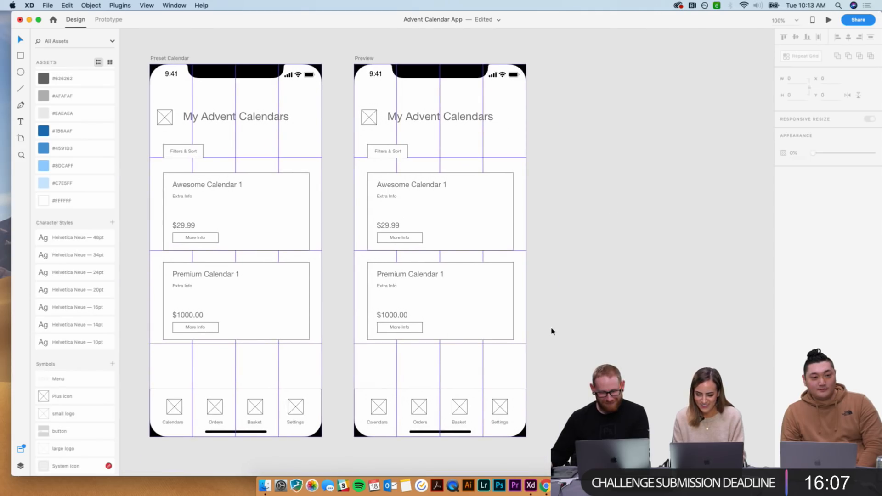
{"action": "left_click_drag", "start_coordinate": [511, 368], "coordinate": [373, 185]}
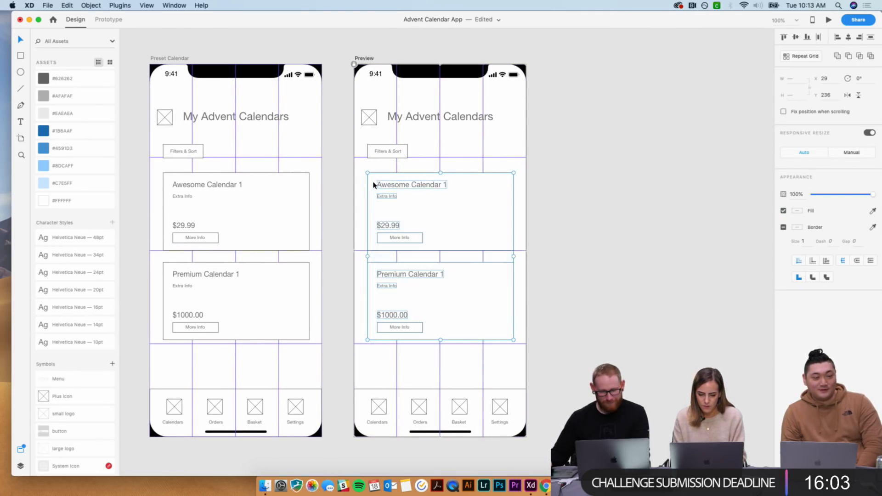
{"action": "key", "text": "Delete"}
{"action": "left_click", "coordinate": [419, 240]}
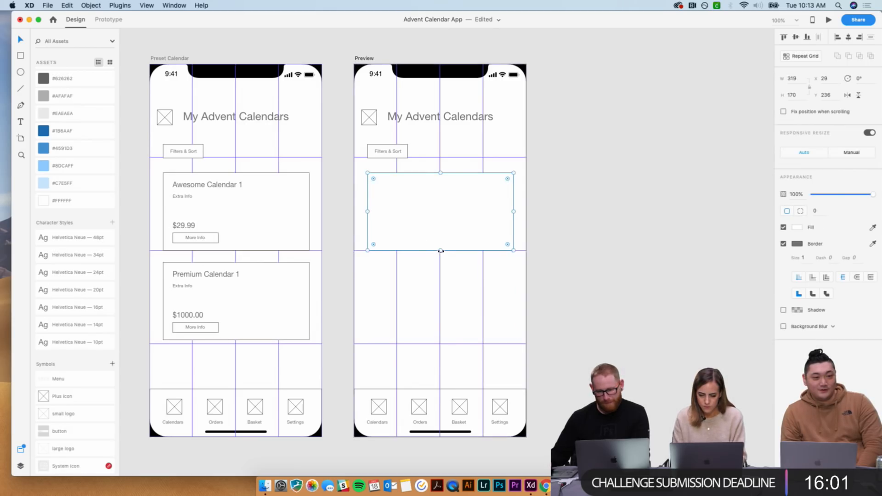
{"action": "left_click_drag", "start_coordinate": [440, 250], "coordinate": [434, 372]}
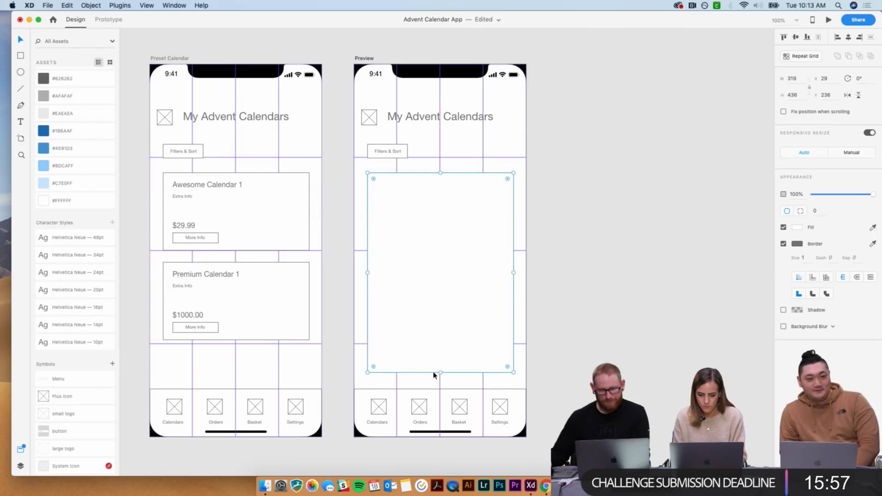
{"action": "left_click", "coordinate": [626, 253]}
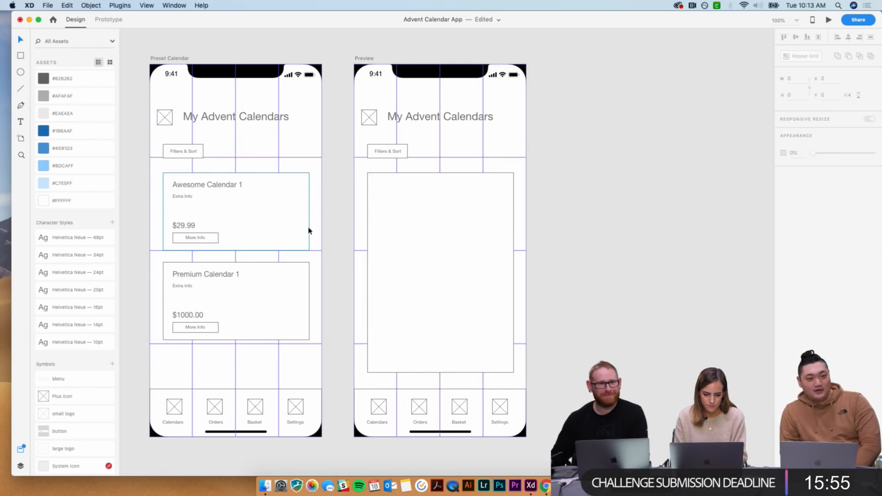
- Copy the crossed-box placeholder beside the Preview heading and place the copy in the upper-left corner of the large empty box
{"action": "left_click", "coordinate": [369, 116]}
{"action": "key", "text": "super+c"}
{"action": "key", "text": "super+v"}
{"action": "left_click_drag", "start_coordinate": [368, 118], "coordinate": [388, 198]}
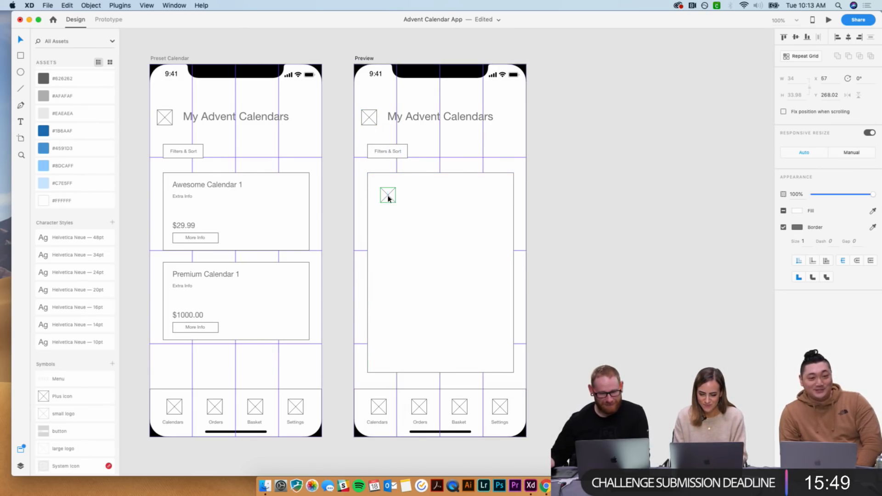
- Turn the copied placeholder into a Repeat Grid of five columns by five rows inside the large box
{"action": "left_click", "coordinate": [804, 56]}
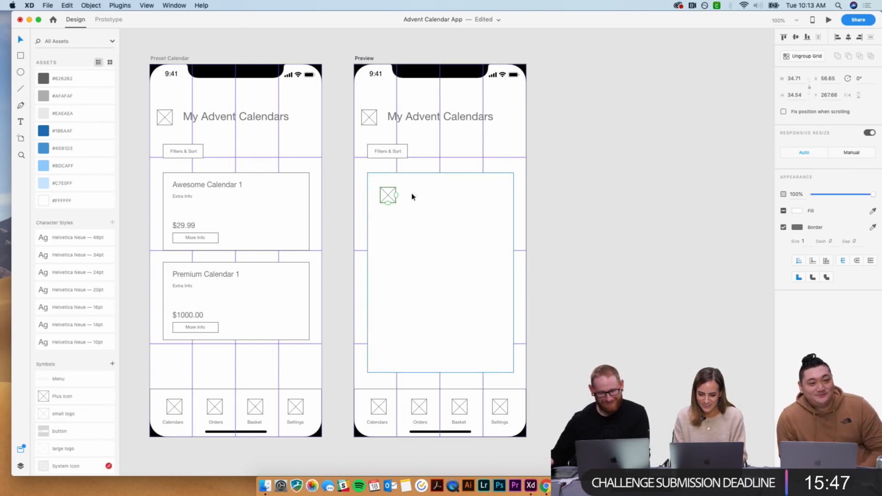
{"action": "left_click_drag", "start_coordinate": [396, 195], "coordinate": [440, 340]}
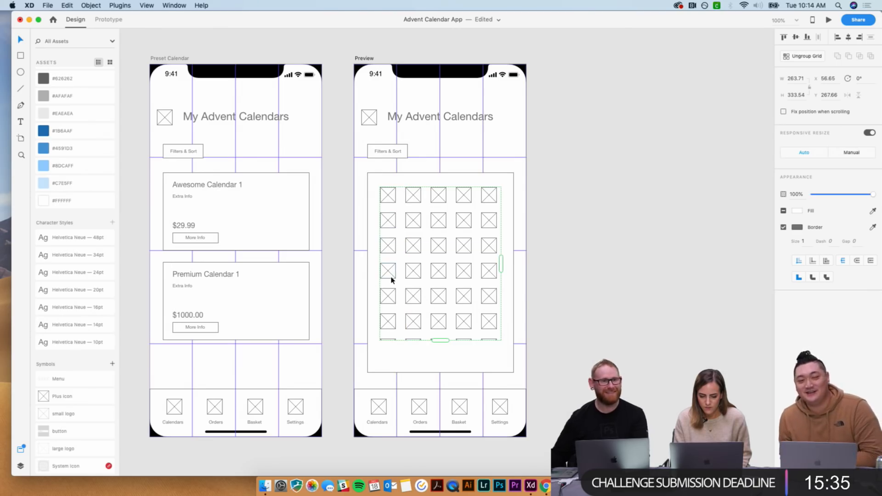
{"action": "left_click_drag", "start_coordinate": [440, 340], "coordinate": [440, 310]}
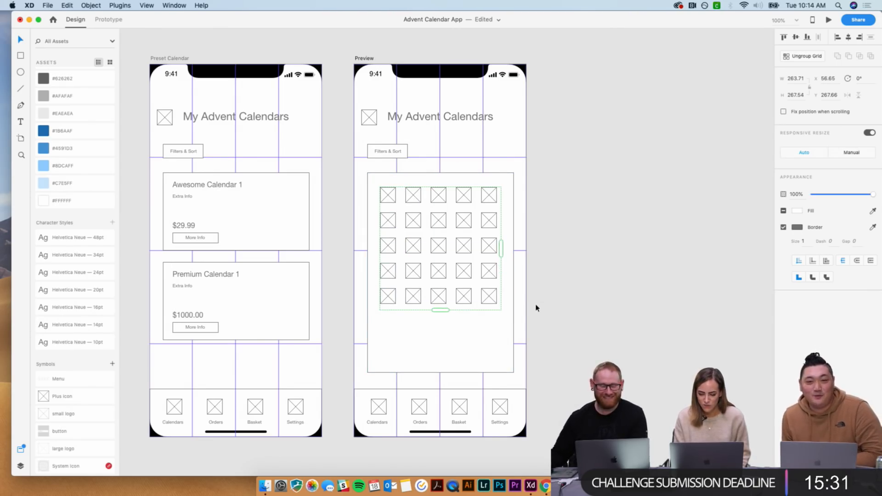
- Centre the placeholder grid horizontally in the Preview artboard's large box and shorten that box to 327 high
{"action": "left_click_drag", "start_coordinate": [440, 199], "coordinate": [443, 199]}
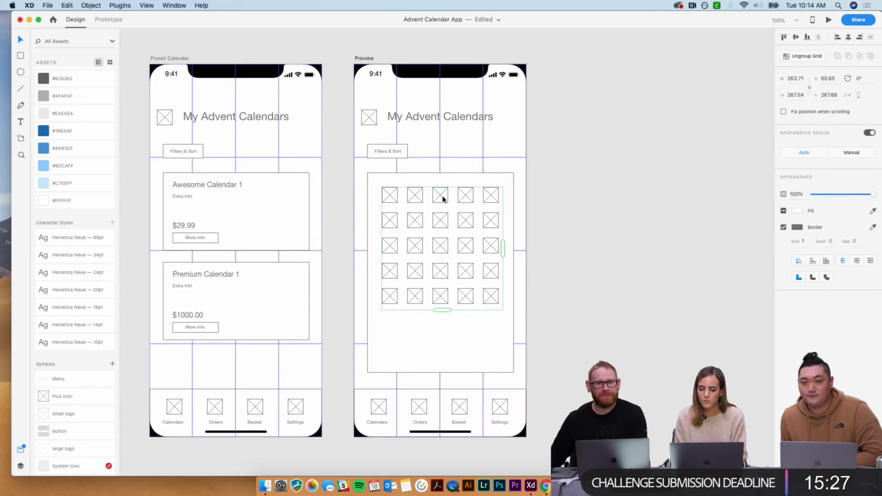
{"action": "left_click", "coordinate": [613, 217]}
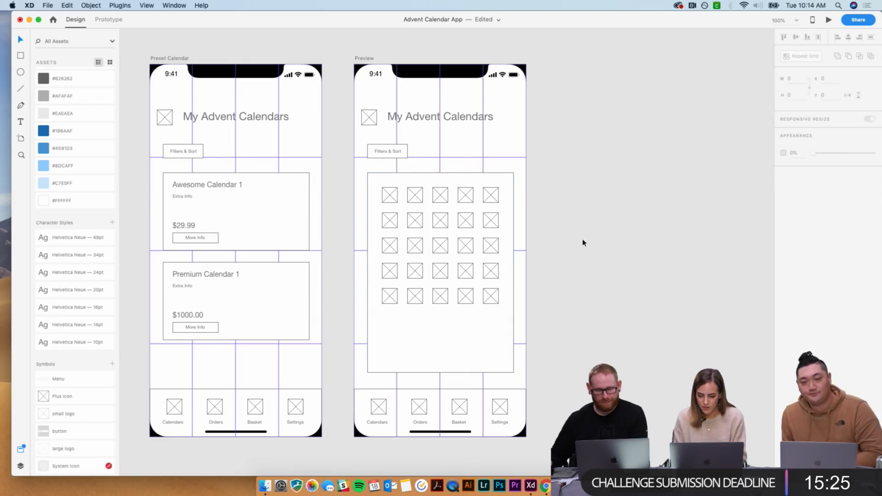
{"action": "left_click", "coordinate": [469, 364]}
{"action": "left_click_drag", "start_coordinate": [439, 372], "coordinate": [437, 324]}
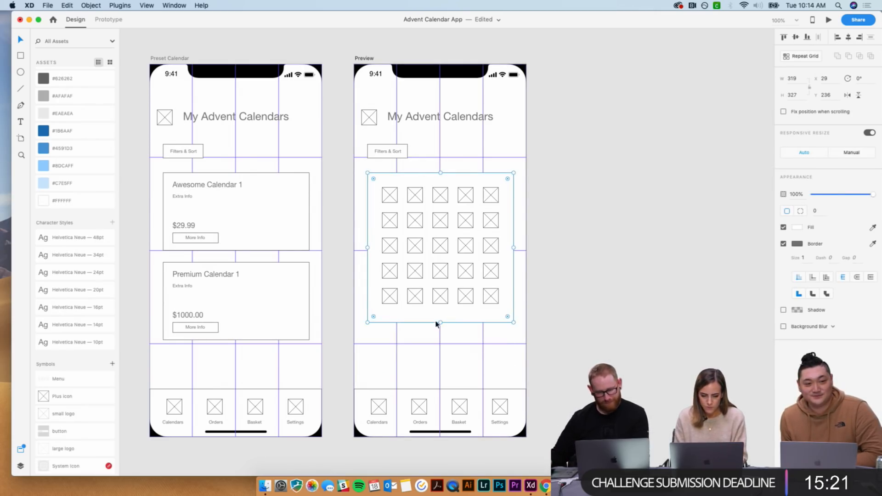
- Copy the "Awesome Calendar 1" title onto the Preview artboard and place it just below the large box
{"action": "left_click", "coordinate": [205, 186]}
{"action": "key", "text": "super+c"}
{"action": "left_click", "coordinate": [466, 386]}
{"action": "key", "text": "super+v"}
{"action": "left_click_drag", "start_coordinate": [392, 182], "coordinate": [385, 337]}
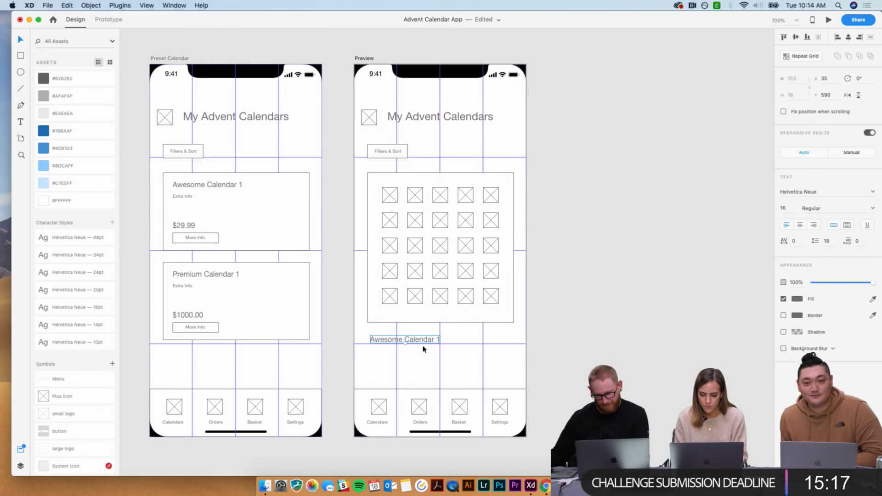
- Replace the copied title's text with "Here's what is in your calendar. Lorem ipsum dolor sit amen."
{"action": "double_click", "coordinate": [407, 339]}
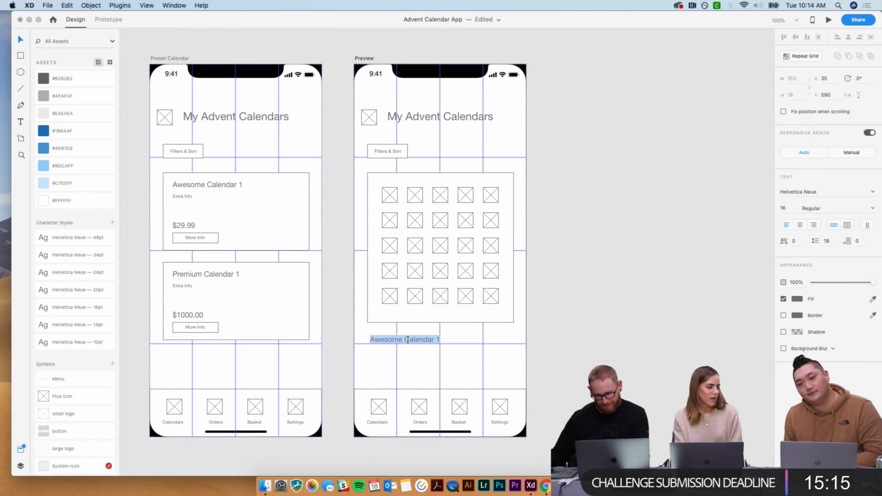
{"action": "type", "text": "Here"}
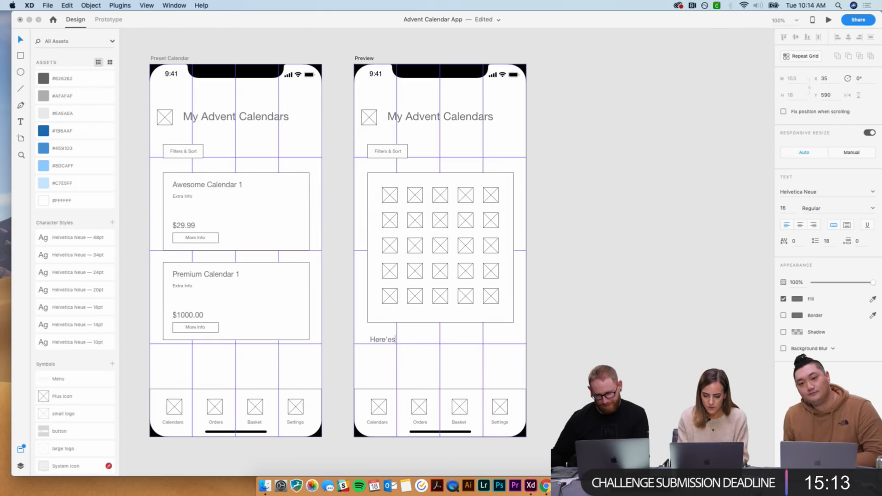
{"action": "type", "text": "'s what is in your calendar"}
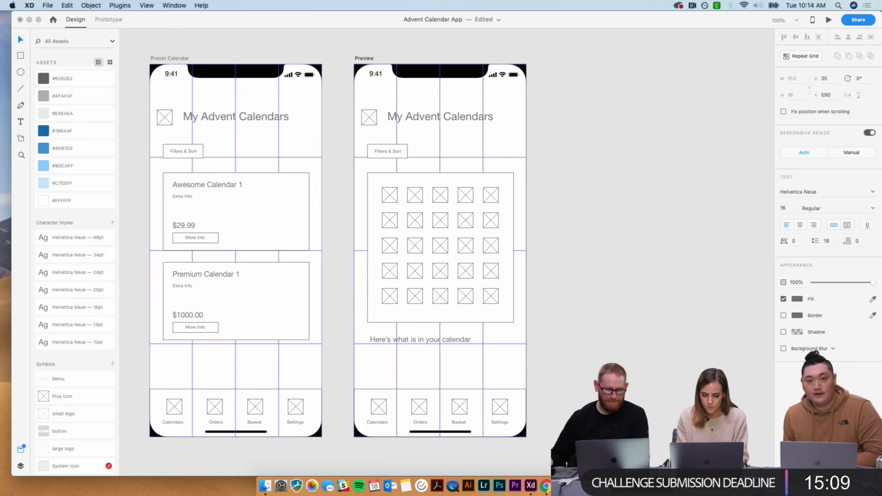
{"action": "type", "text": ". Lorem ipsum"}
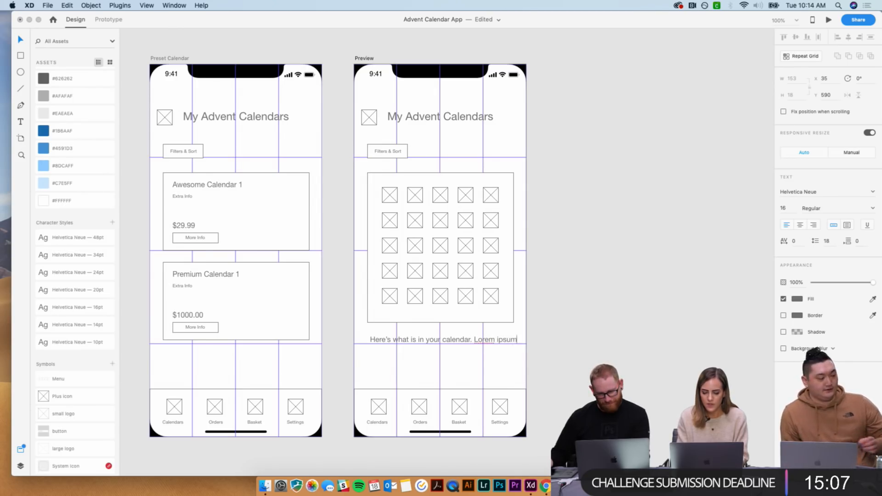
{"action": "type", "text": "."}
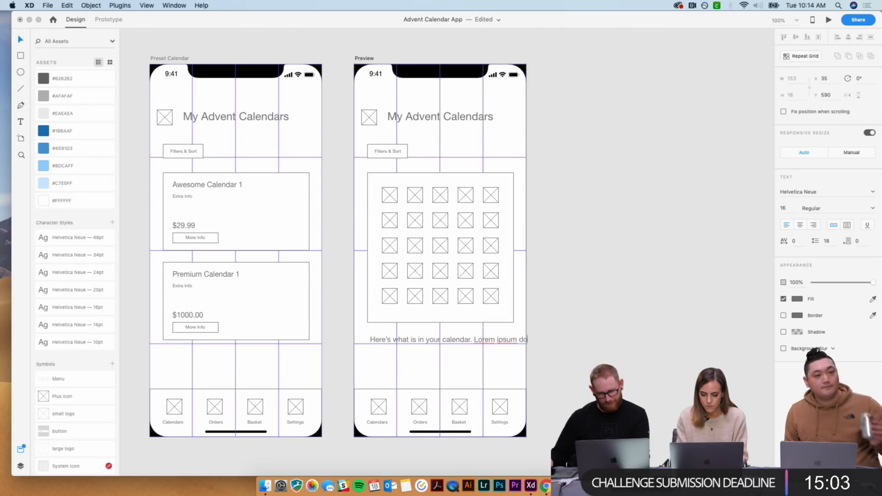
{"action": "type", "text": "amet."}
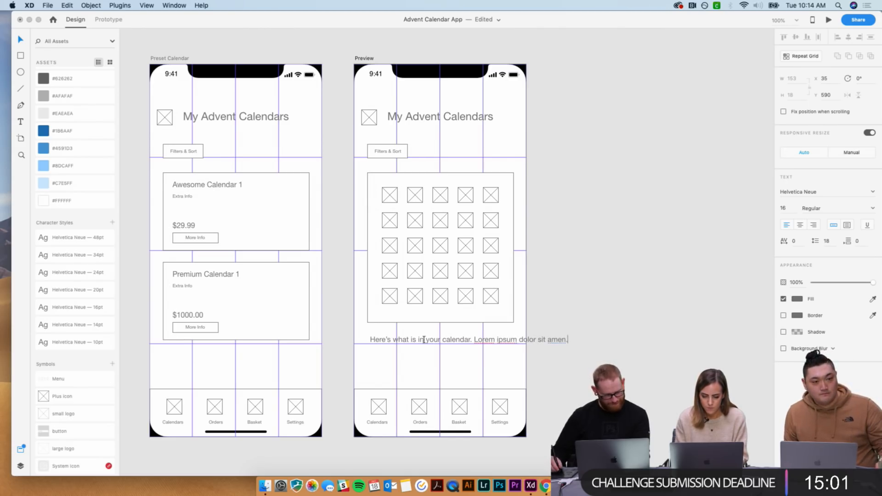
- Convert the description to area text and resize its frame to wrap within the width of the box above
{"action": "key", "text": "Escape"}
{"action": "left_click", "coordinate": [847, 227]}
{"action": "left_click_drag", "start_coordinate": [568, 342], "coordinate": [513, 383]}
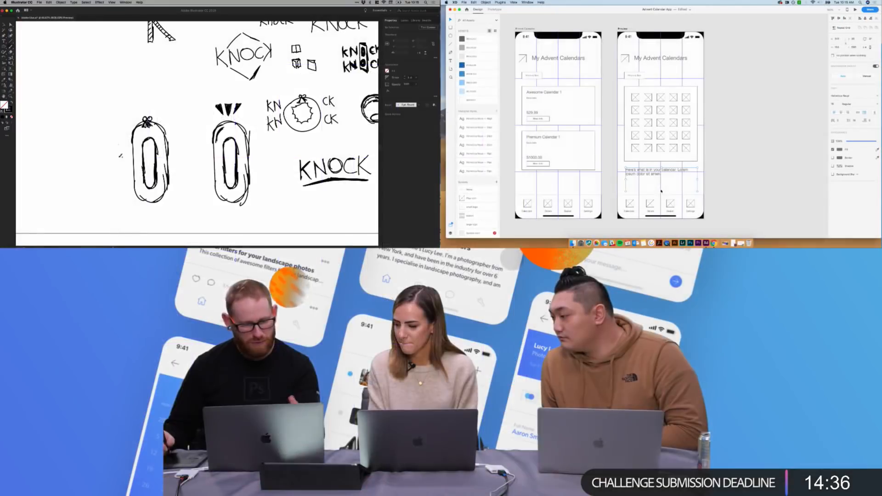
- In Illustrator, sketch a tall thin K and N before the bow-topped O, and undo the trial C after it
{"action": "mouse_move", "coordinate": [96, 128]}
{"action": "left_mouse_down"}
{"action": "mouse_move", "coordinate": [103, 197]}
{"action": "mouse_move", "coordinate": [123, 191]}
{"action": "mouse_move", "coordinate": [124, 162]}
{"action": "mouse_move", "coordinate": [123, 192]}
{"action": "left_mouse_up"}
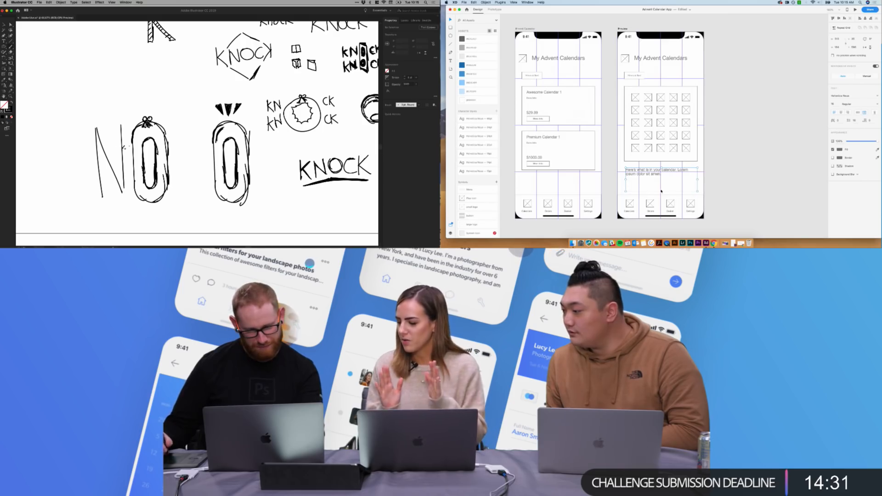
{"action": "left_click_drag", "start_coordinate": [65, 130], "coordinate": [69, 194]}
{"action": "left_click_drag", "start_coordinate": [92, 131], "coordinate": [68, 167]}
{"action": "left_click_drag", "start_coordinate": [69, 161], "coordinate": [91, 189]}
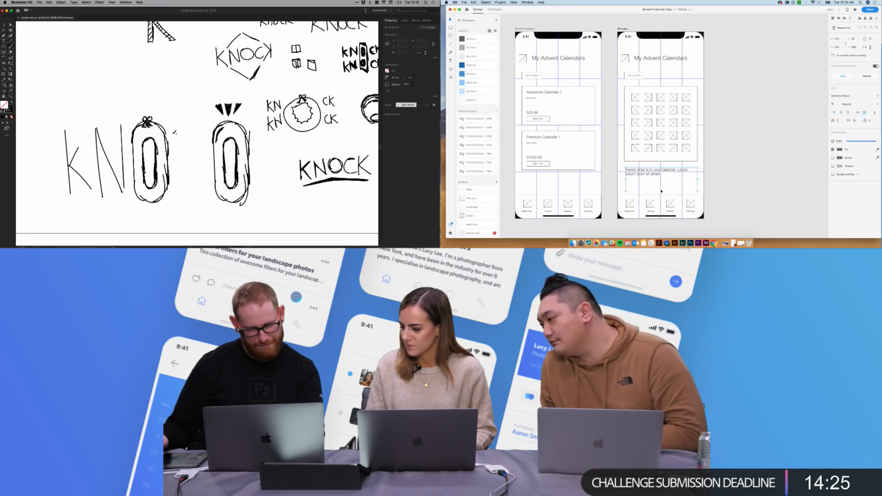
{"action": "mouse_move", "coordinate": [188, 125]}
{"action": "left_mouse_down"}
{"action": "mouse_move", "coordinate": [179, 159]}
{"action": "mouse_move", "coordinate": [199, 187]}
{"action": "left_mouse_up"}
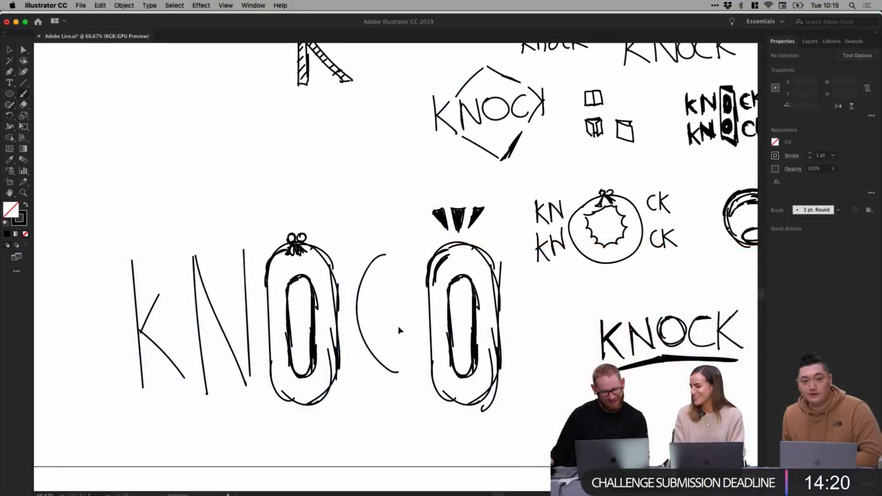
{"action": "key", "text": "super+z"}
- Sketch an upright wrapped Christmas cracker with zigzag ends in front of the tall K
{"action": "mouse_move", "coordinate": [115, 428]}
{"action": "left_mouse_down"}
{"action": "mouse_move", "coordinate": [239, 248]}
{"action": "mouse_move", "coordinate": [186, 250]}
{"action": "left_mouse_up"}
{"action": "left_click_drag", "start_coordinate": [114, 212], "coordinate": [377, 395]}
{"action": "mouse_move", "coordinate": [325, 310]}
{"action": "left_mouse_down"}
{"action": "mouse_move", "coordinate": [405, 298]}
{"action": "mouse_move", "coordinate": [314, 300]}
{"action": "left_mouse_up"}
{"action": "left_click", "coordinate": [301, 201]}
{"action": "scroll", "coordinate": [301, 229], "scroll_direction": "up", "scroll_amount": 1}
- Switch to Chrome and open stock.adobe.com in a new tab
{"action": "mouse_move", "coordinate": [316, 482]}
{"action": "left_click", "coordinate": [367, 481]}
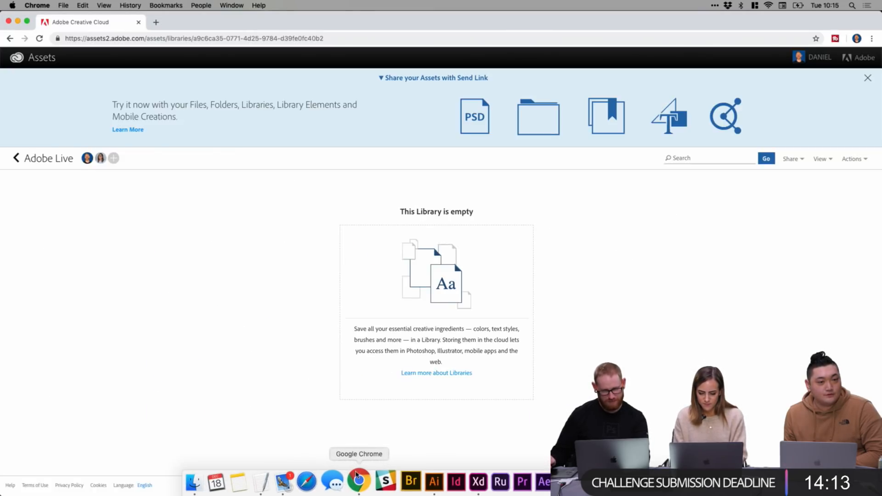
{"action": "key", "text": "super+t"}
{"action": "type", "text": "st"}
{"action": "key", "text": "Return"}
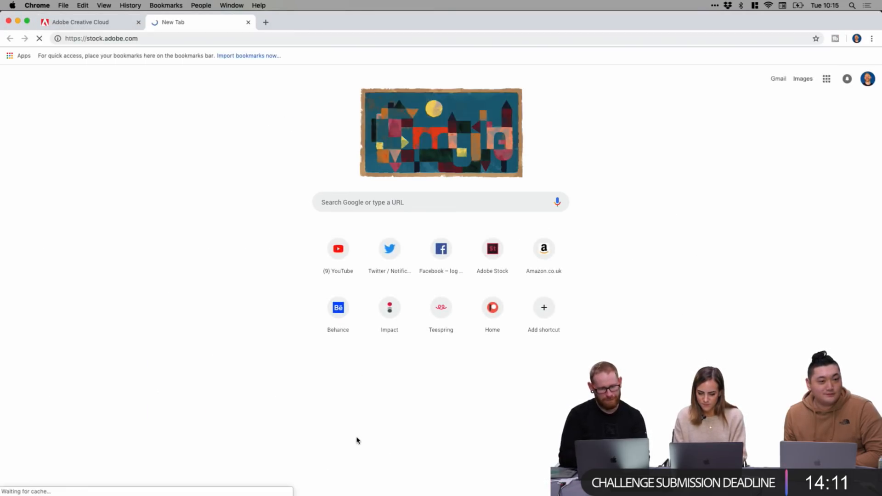
{"action": "key", "text": "super+Tab"}
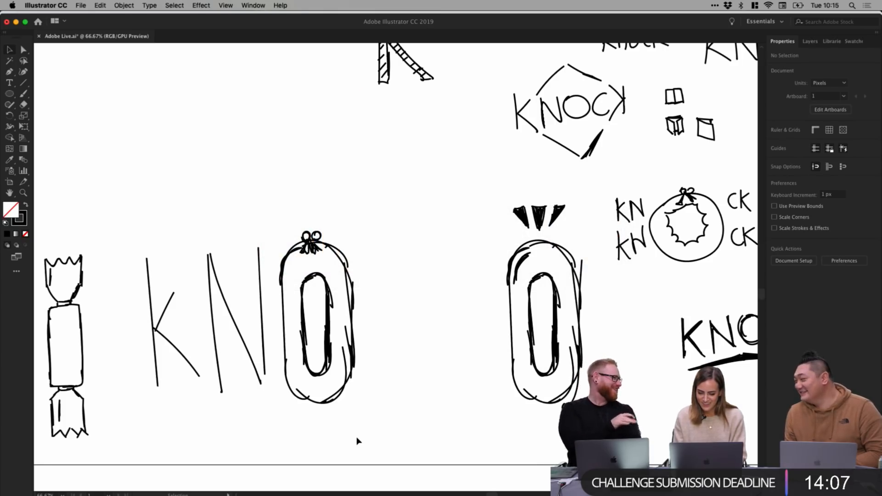
- Search Adobe Stock images for "wreath logo"
{"action": "left_click", "coordinate": [380, 203]}
{"action": "type", "text": "wret"}
{"action": "type", "text": "th logo"}
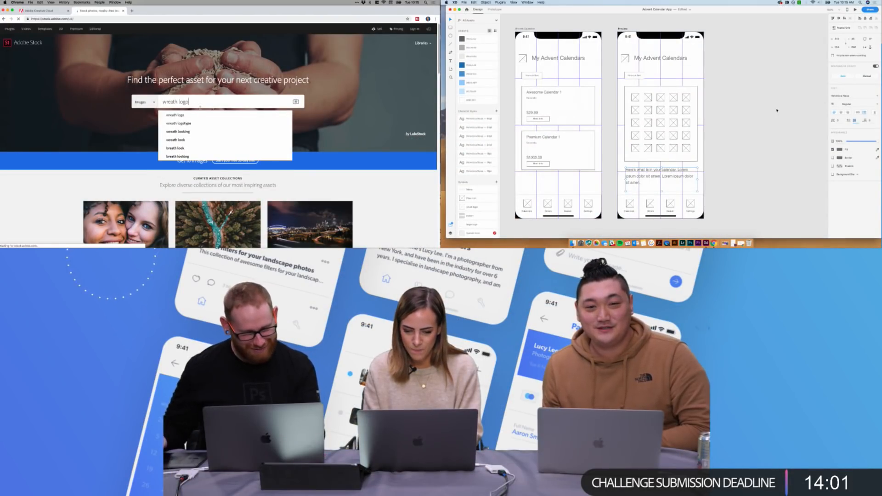
- In Adobe XD, apply the Helvetica Neue 14pt character style to the Preview description and extend its Lorem ipsum text
{"action": "key", "text": "Escape"}
{"action": "left_click", "coordinate": [474, 161]}
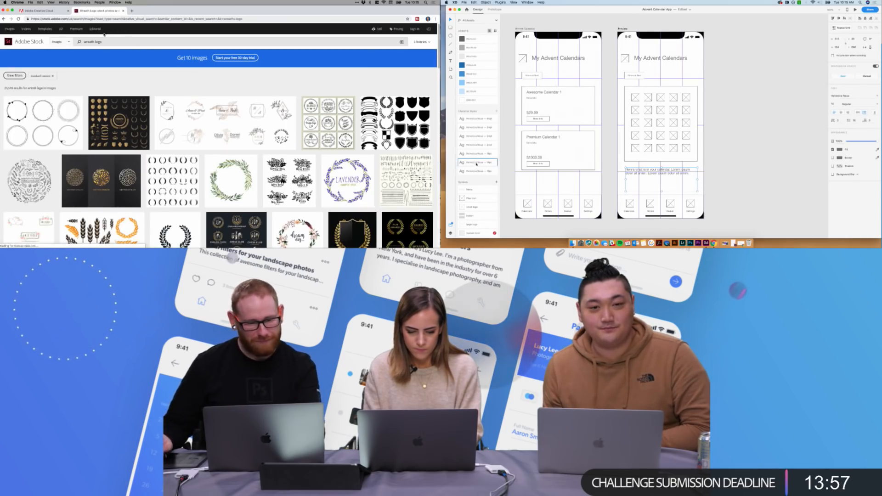
{"action": "left_click", "coordinate": [473, 171]}
{"action": "left_click", "coordinate": [473, 164]}
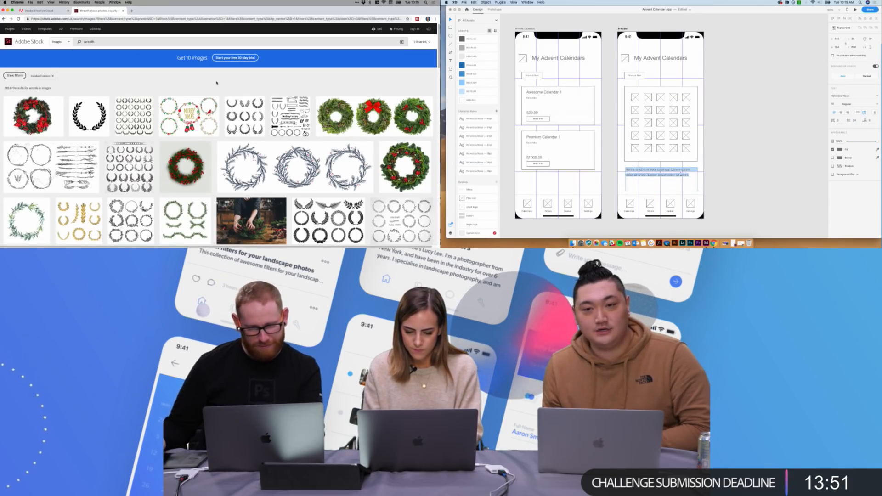
{"action": "double_click", "coordinate": [692, 175]}
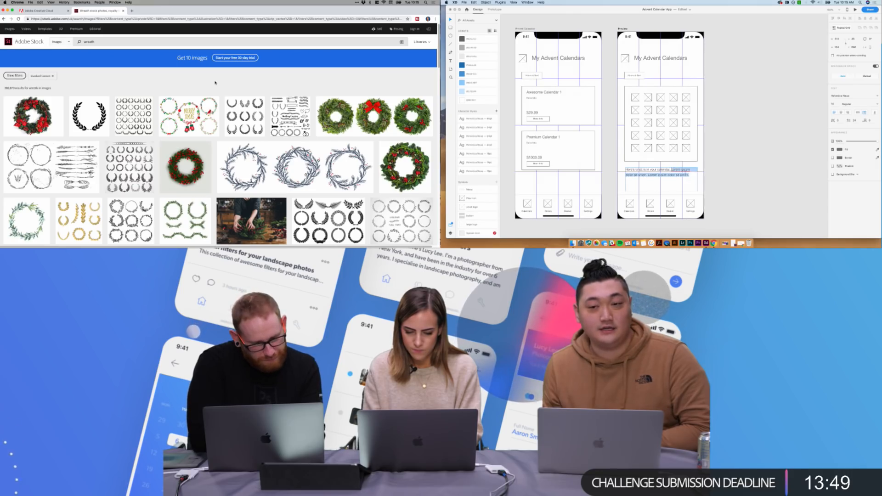
- Filter the Adobe Stock wreath results to vectors only
{"action": "scroll", "coordinate": [215, 83], "scroll_direction": "down", "scroll_amount": 5}
{"action": "scroll", "coordinate": [215, 83], "scroll_direction": "up", "scroll_amount": 3}
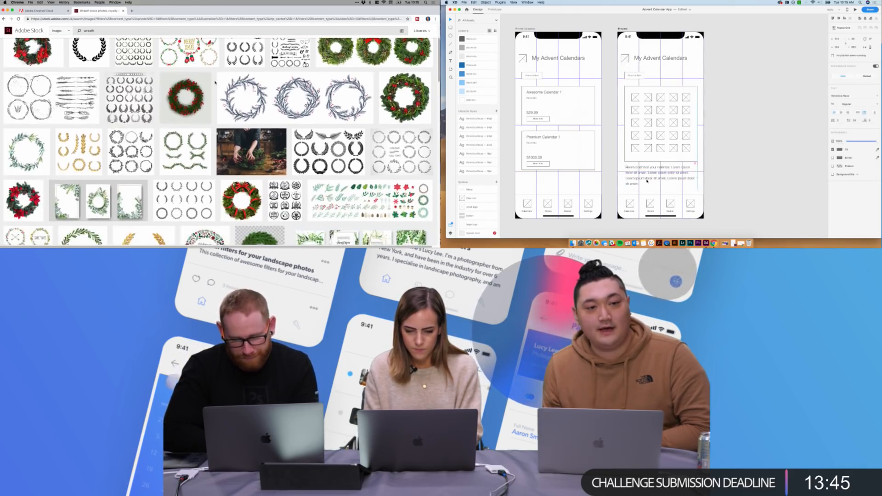
{"action": "key", "text": "super+minus"}
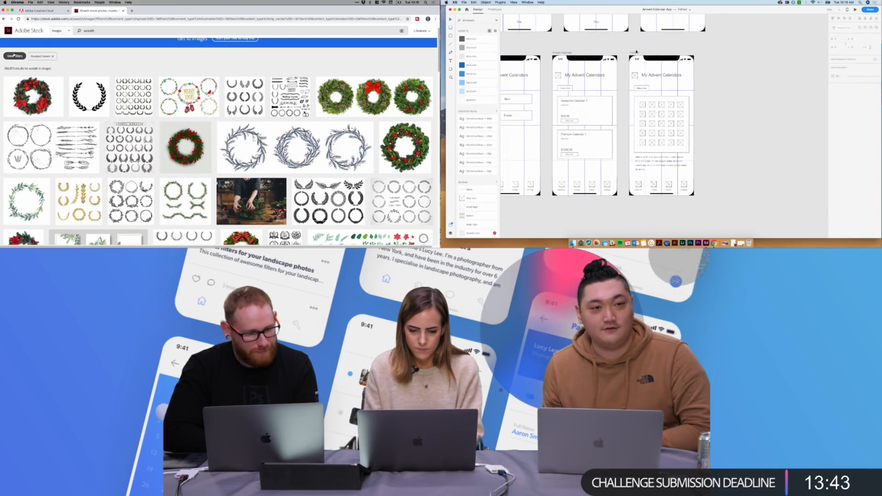
{"action": "left_click", "coordinate": [14, 56]}
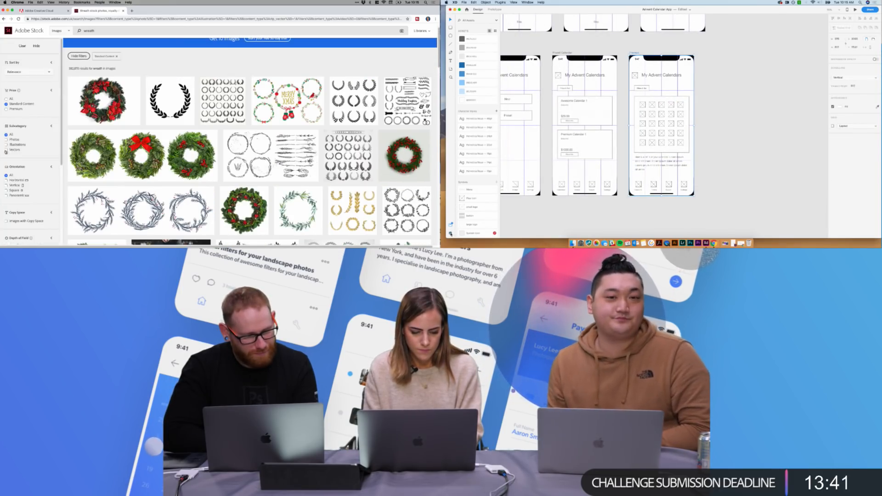
{"action": "left_click", "coordinate": [10, 150]}
- In Adobe XD, open the Preview artboard's layers and hide its purple guide lines
{"action": "left_click", "coordinate": [450, 224]}
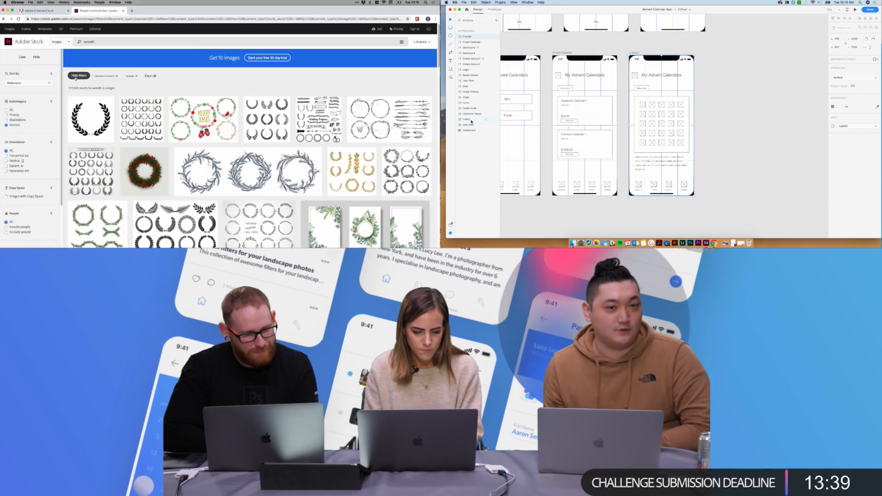
{"action": "scroll", "coordinate": [223, 79], "scroll_direction": "down", "scroll_amount": 3}
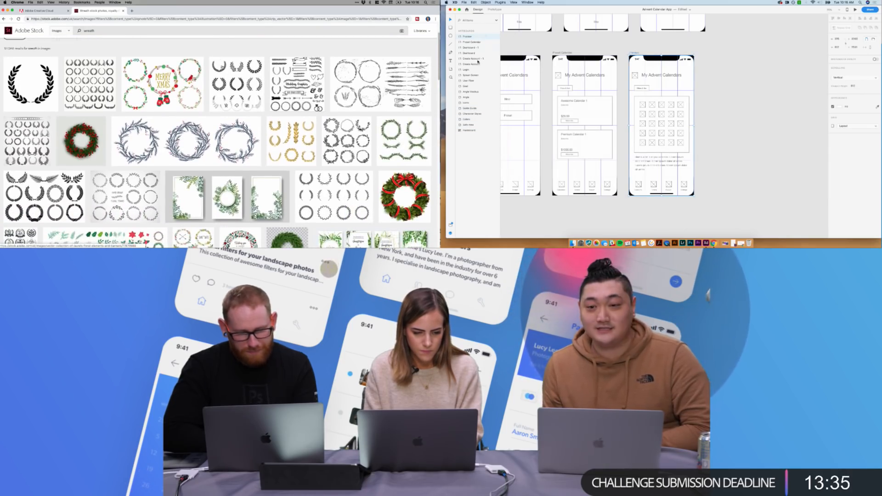
{"action": "scroll", "coordinate": [217, 142], "scroll_direction": "down", "scroll_amount": 3}
{"action": "scroll", "coordinate": [222, 46], "scroll_direction": "down", "scroll_amount": 1}
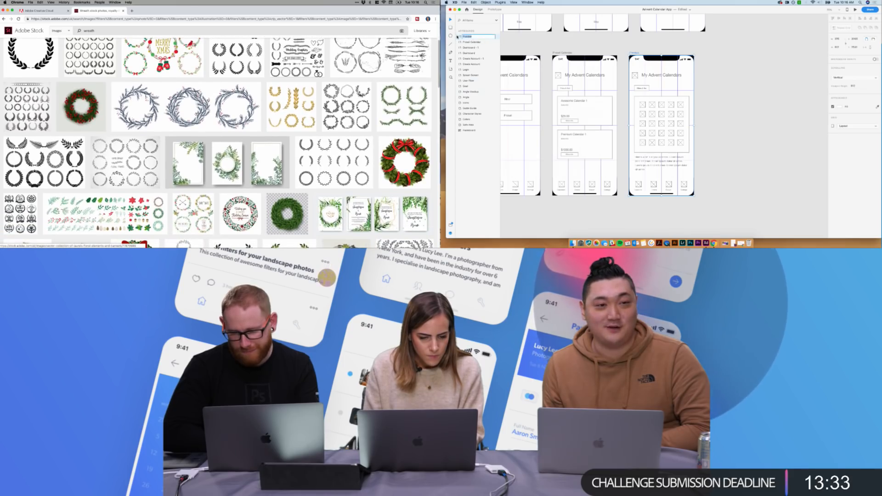
{"action": "double_click", "coordinate": [459, 36]}
{"action": "scroll", "coordinate": [223, 46], "scroll_direction": "down", "scroll_amount": 8}
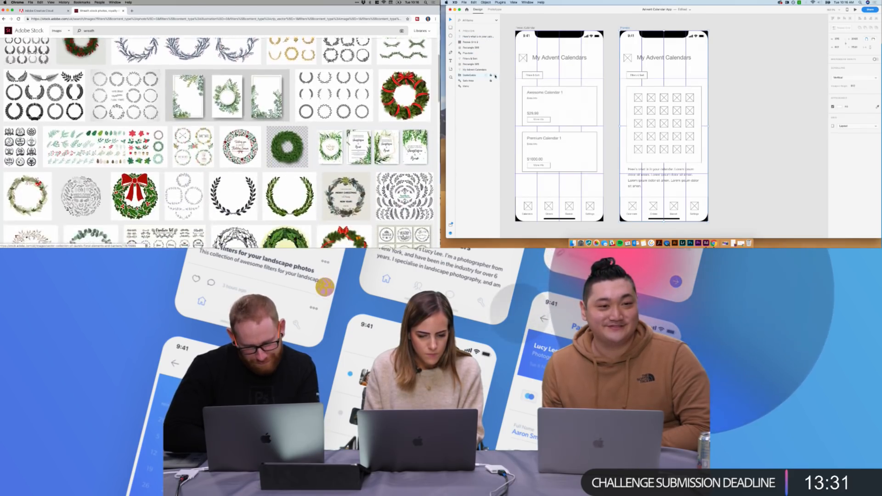
- Open the Preset Calendar artboard's layers and hide its purple guide lines
{"action": "double_click", "coordinate": [472, 42]}
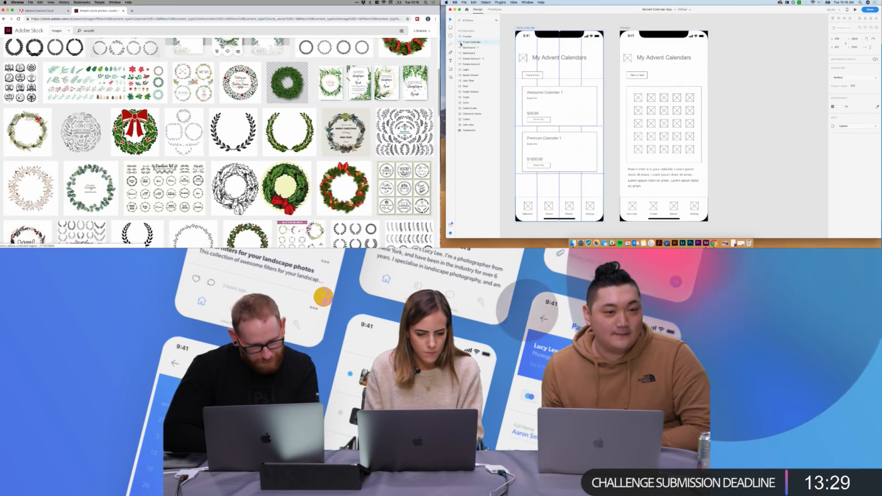
{"action": "scroll", "coordinate": [222, 46], "scroll_direction": "up", "scroll_amount": 3}
{"action": "scroll", "coordinate": [222, 46], "scroll_direction": "up", "scroll_amount": 10}
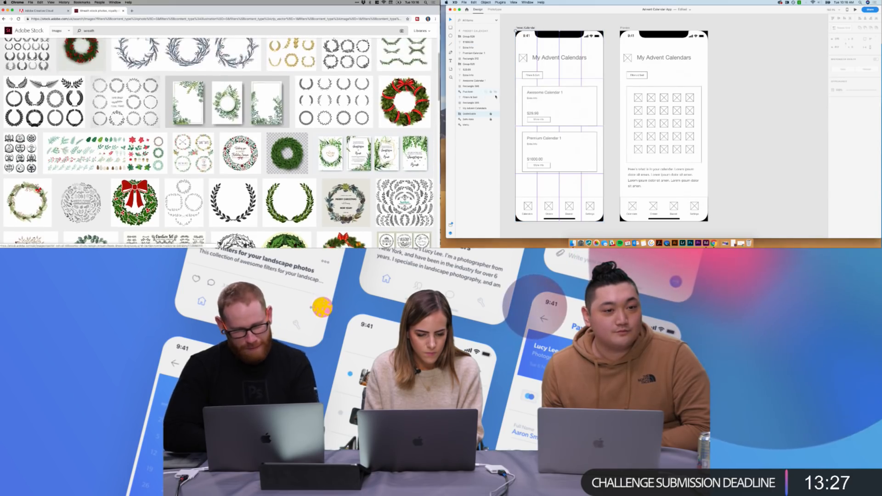
{"action": "scroll", "coordinate": [597, 117], "scroll_direction": "left", "scroll_amount": 3}
{"action": "scroll", "coordinate": [597, 117], "scroll_direction": "right", "scroll_amount": 2}
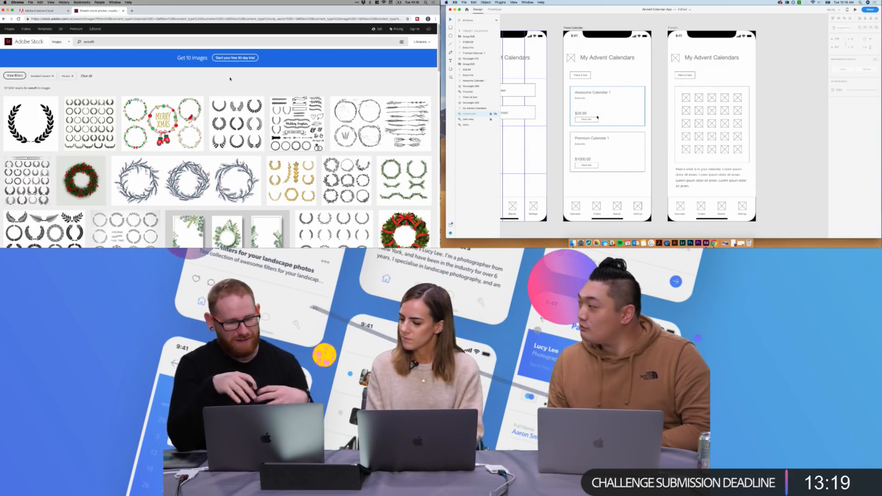
- Browse the wreath vectors on Adobe Stock and open the details of the plain green Christmas wreath
{"action": "scroll", "coordinate": [230, 79], "scroll_direction": "down", "scroll_amount": 10}
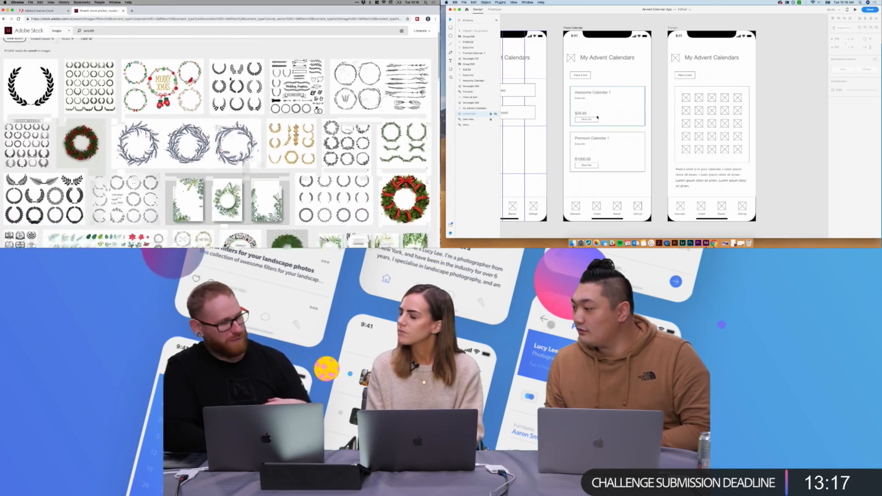
{"action": "scroll", "coordinate": [230, 78], "scroll_direction": "up", "scroll_amount": 2}
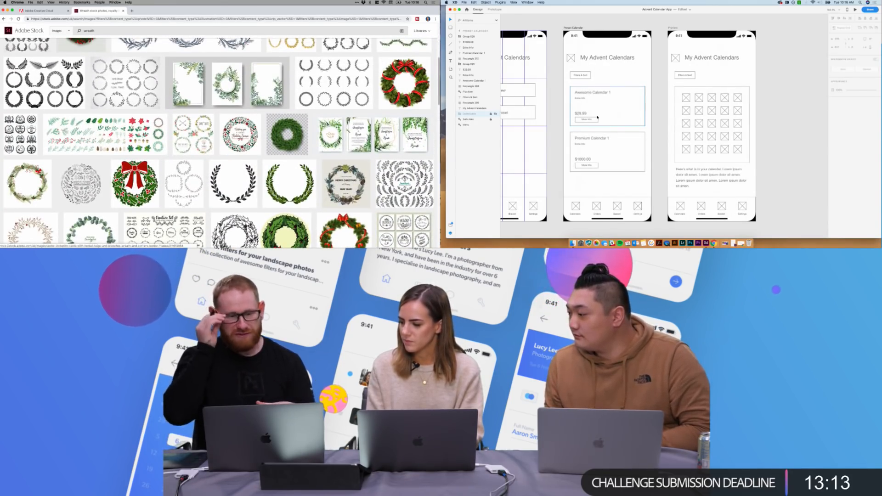
{"action": "scroll", "coordinate": [231, 79], "scroll_direction": "up", "scroll_amount": 2}
{"action": "scroll", "coordinate": [231, 79], "scroll_direction": "down", "scroll_amount": 2}
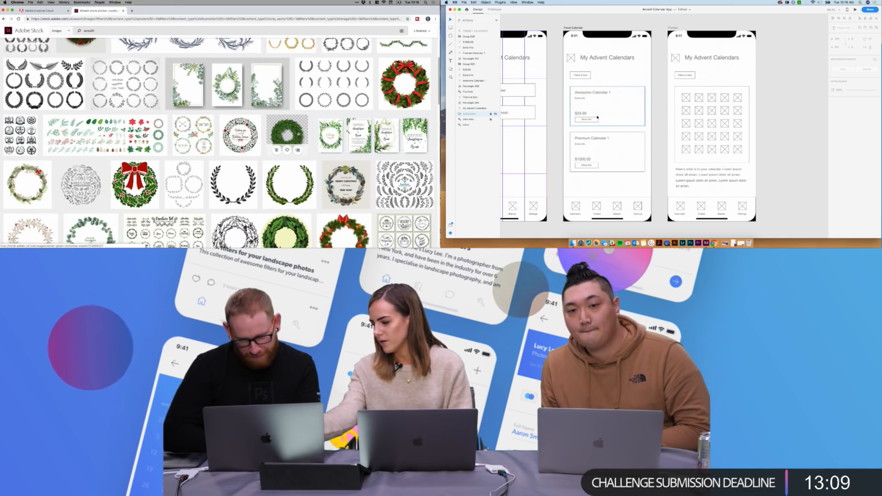
{"action": "left_click", "coordinate": [298, 134]}
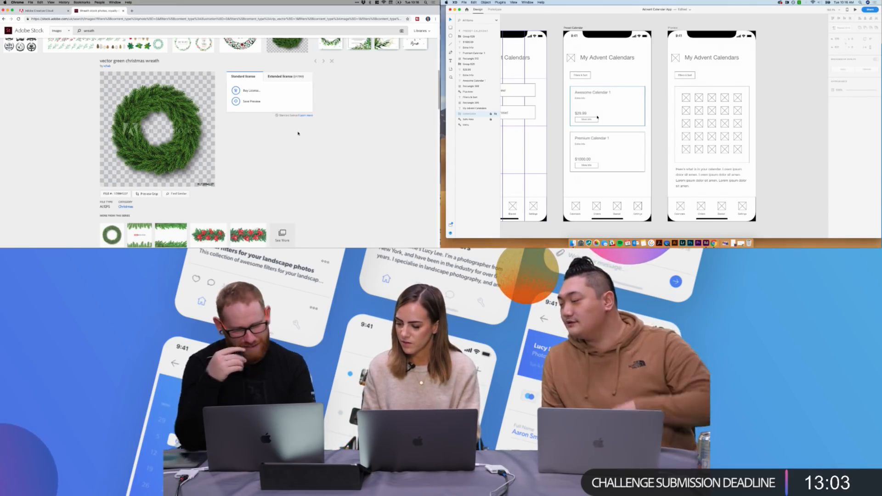
- Copy the green Christmas wreath image from Adobe Stock, paste it into the Illustrator sketch document and move it above the KNOCK KNOCK sketches
{"action": "right_click", "coordinate": [178, 91]}
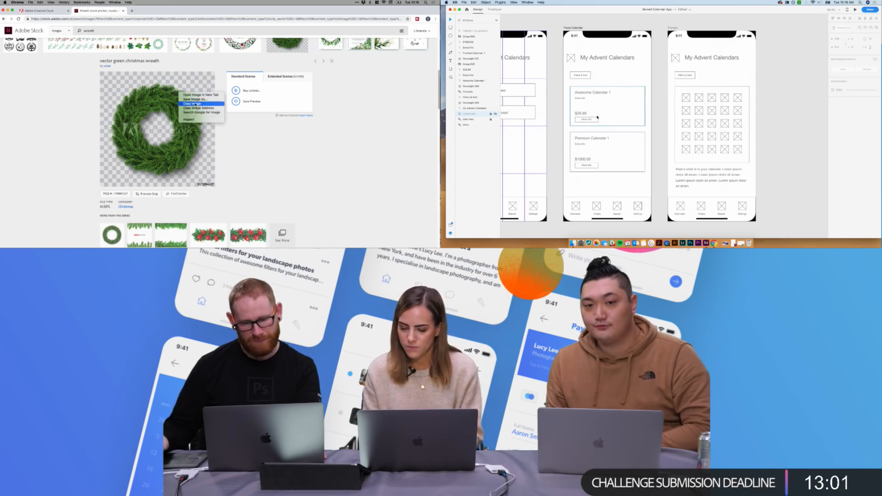
{"action": "left_click", "coordinate": [196, 104]}
{"action": "key", "text": "super+Tab"}
{"action": "key", "text": "super+v"}
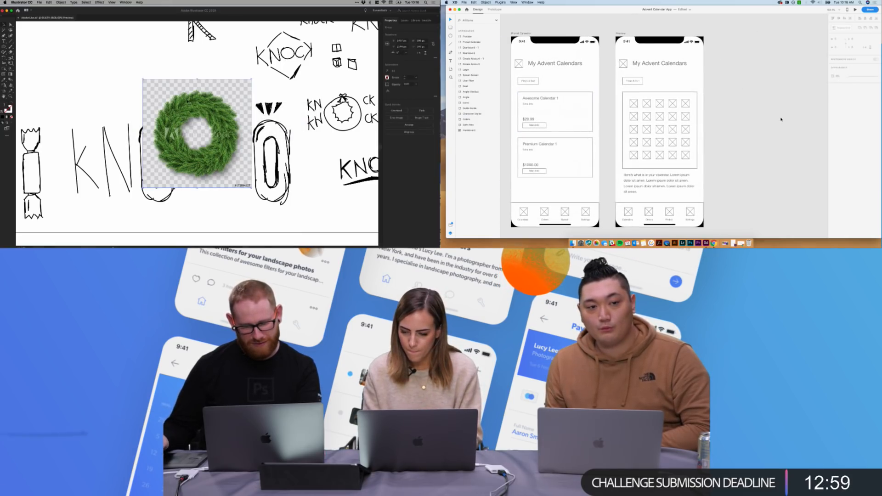
{"action": "key", "text": "super+minus"}
{"action": "key", "text": "super+minus"}
{"action": "key", "text": "super+minus"}
{"action": "left_click_drag", "start_coordinate": [207, 128], "coordinate": [125, 101]}
- In Adobe XD, replace the Preview artboard's Filters & Sort button with a copy of the description text reading "Extra Info"
{"action": "left_click", "coordinate": [629, 82]}
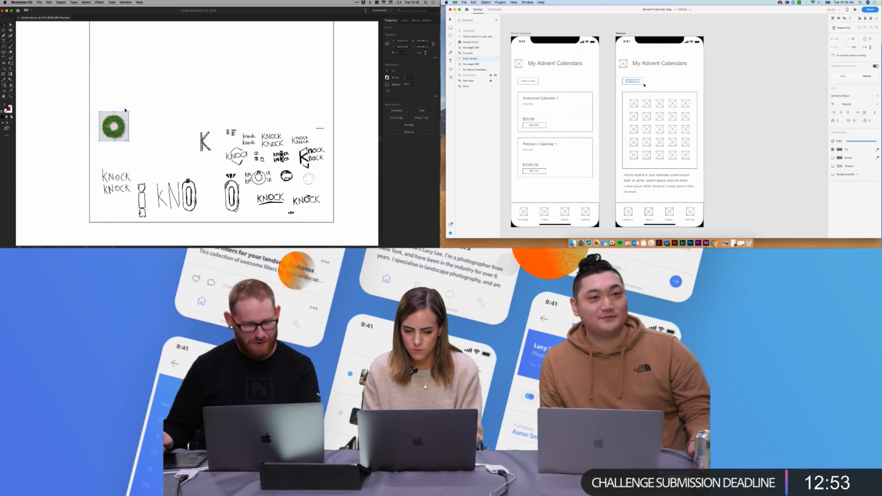
{"action": "key", "text": "Delete"}
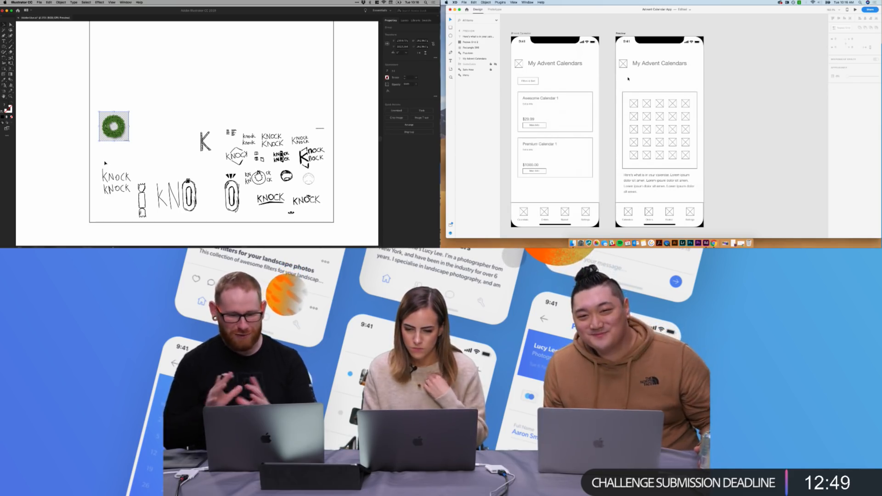
{"action": "left_click", "coordinate": [645, 184]}
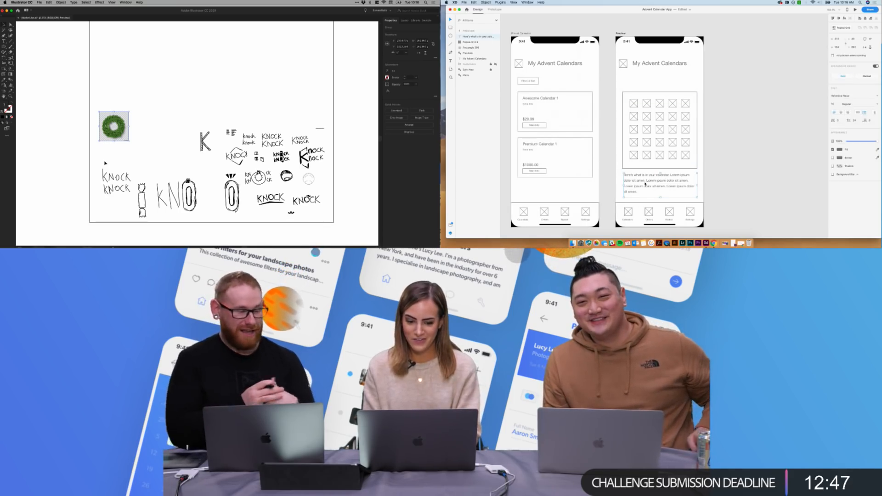
{"action": "left_click_drag", "start_coordinate": [643, 183], "coordinate": [643, 86]}
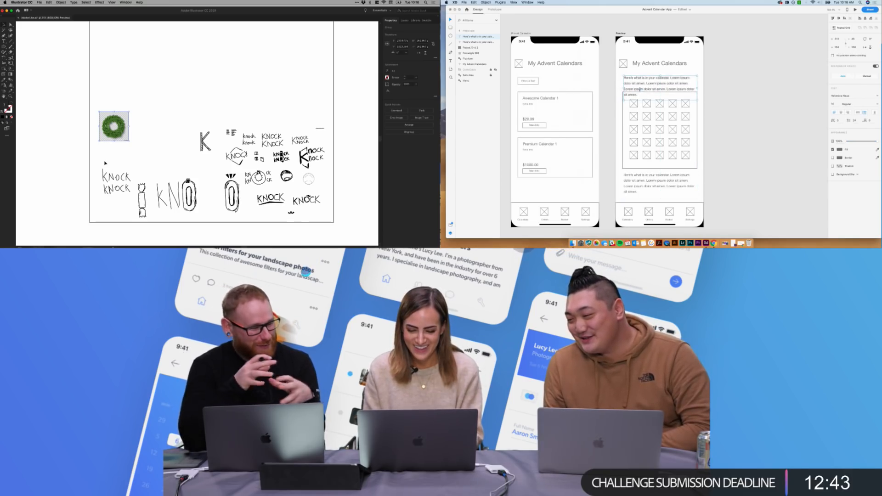
{"action": "double_click", "coordinate": [640, 91]}
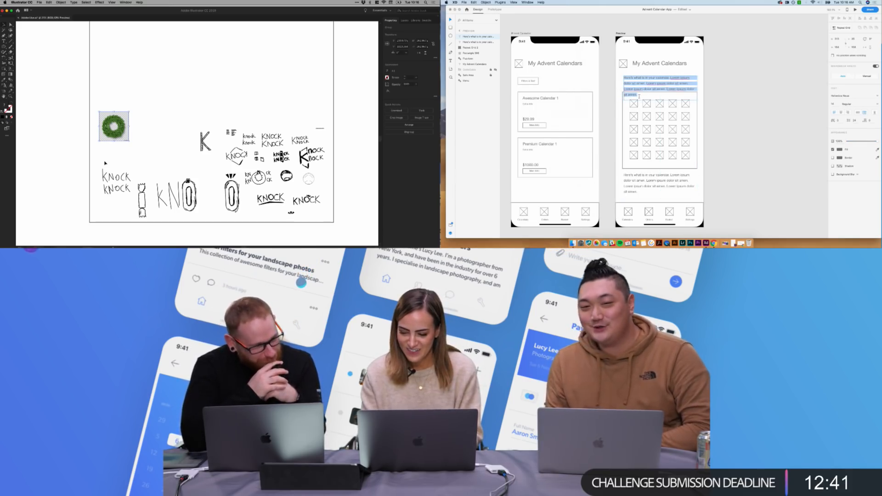
{"action": "type", "text": "Extra Inf"}
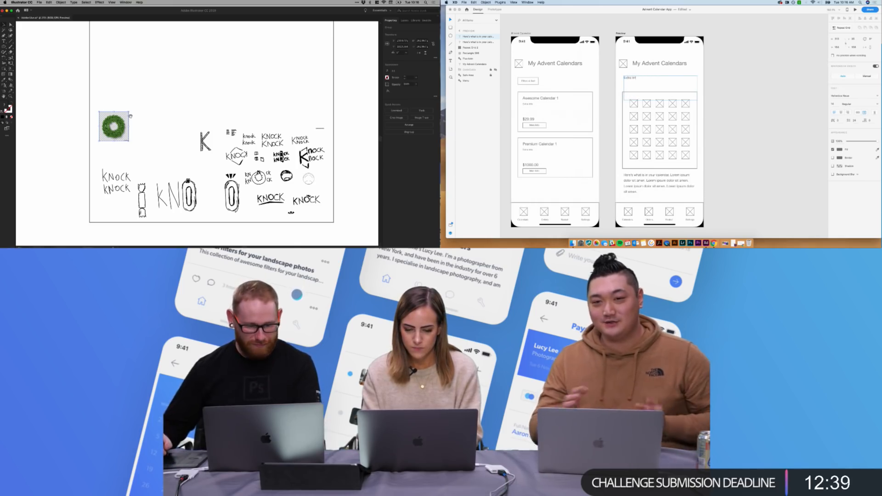
{"action": "left_click_drag", "start_coordinate": [130, 115], "coordinate": [133, 148]}
{"action": "type", "text": "fo"}
- Shorten the Extra Info text box so it fits between the Preview artboard's title and calendar grid
{"action": "mouse_move", "coordinate": [118, 101]}
{"action": "left_mouse_down"}
{"action": "mouse_move", "coordinate": [117, 90]}
{"action": "mouse_move", "coordinate": [119, 110]}
{"action": "left_mouse_up"}
{"action": "left_click", "coordinate": [121, 111], "text": "super"}
{"action": "left_click", "coordinate": [215, 134], "text": "super"}
{"action": "key", "text": "Escape"}
{"action": "left_click_drag", "start_coordinate": [192, 137], "coordinate": [173, 131]}
{"action": "left_click", "coordinate": [168, 131], "text": "super"}
{"action": "left_click_drag", "start_coordinate": [660, 100], "coordinate": [660, 84]}
{"action": "left_click_drag", "start_coordinate": [204, 136], "coordinate": [170, 122]}
{"action": "left_click_drag", "start_coordinate": [660, 84], "coordinate": [660, 87]}
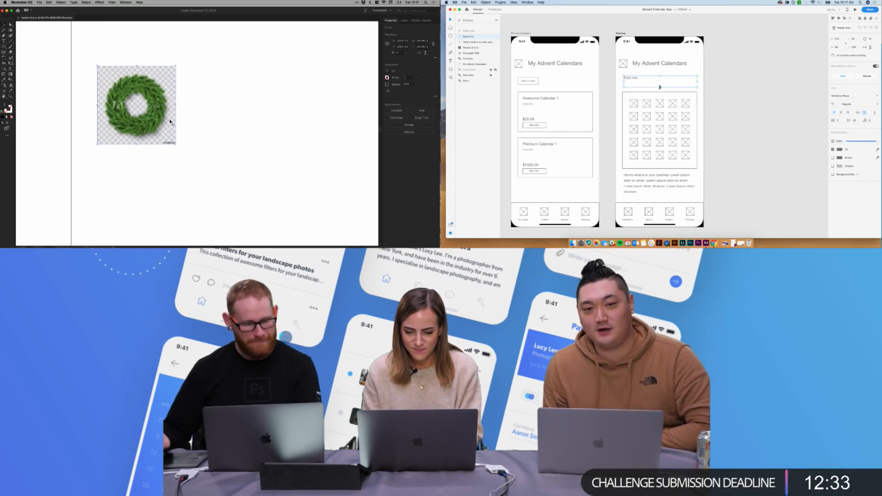
- In Illustrator, enlarge the pasted wreath image and draw a circle of similar size beside it
{"action": "left_click", "coordinate": [697, 72]}
{"action": "left_click_drag", "start_coordinate": [176, 67], "coordinate": [205, 35]}
{"action": "scroll", "coordinate": [221, 87], "scroll_direction": "right", "scroll_amount": 2}
{"action": "left_click", "coordinate": [630, 80]}
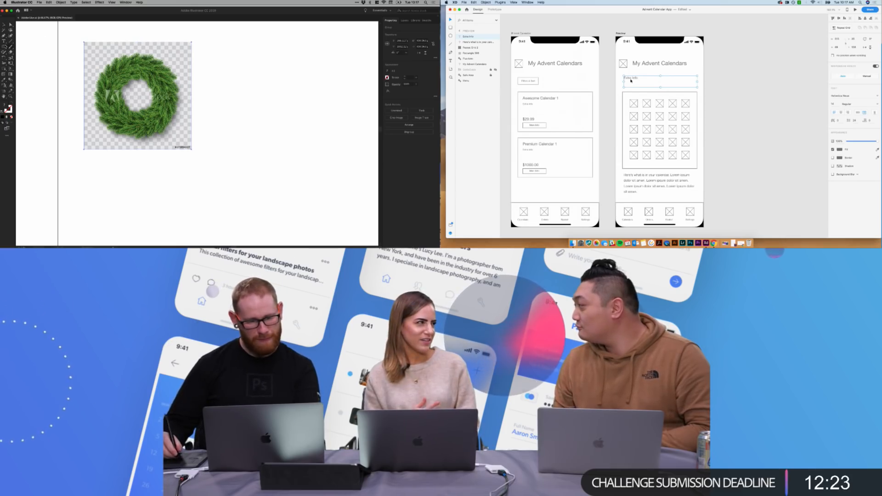
{"action": "left_click_drag", "start_coordinate": [242, 51], "coordinate": [343, 135]}
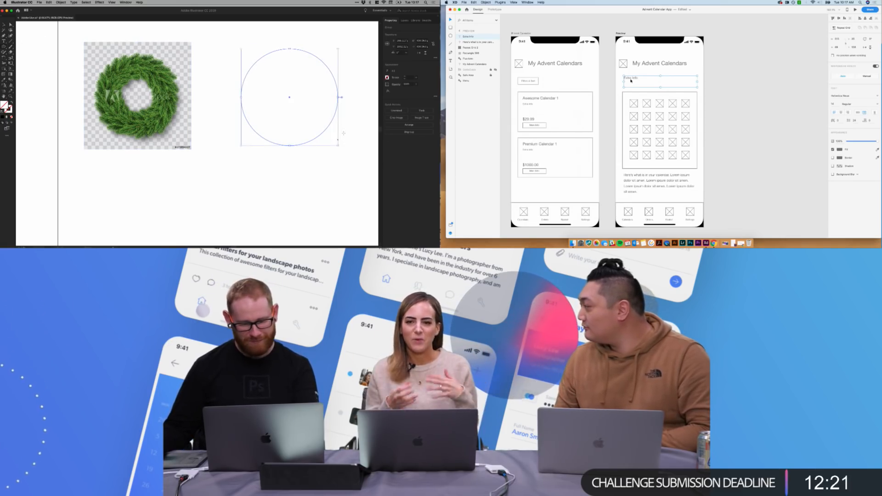
{"action": "scroll", "coordinate": [276, 92], "scroll_direction": "right", "scroll_amount": 4}
{"action": "scroll", "coordinate": [275, 92], "scroll_direction": "up", "scroll_amount": 2}
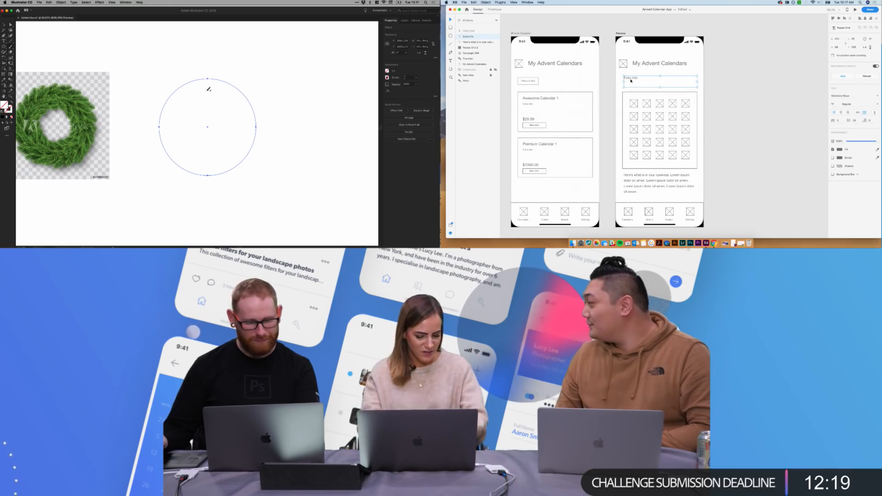
{"action": "left_click_drag", "start_coordinate": [255, 79], "coordinate": [231, 103]}
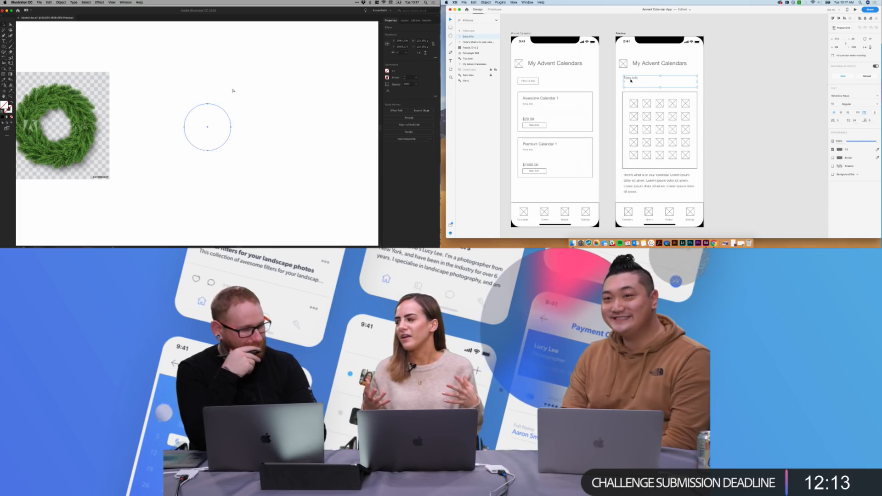
{"action": "key", "text": "super+z"}
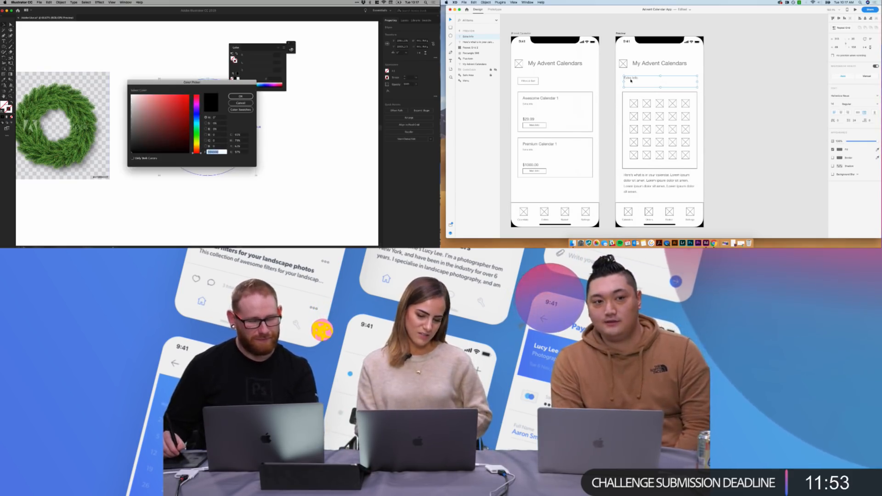
{"action": "double_click", "coordinate": [10, 111]}
{"action": "left_click", "coordinate": [240, 95]}
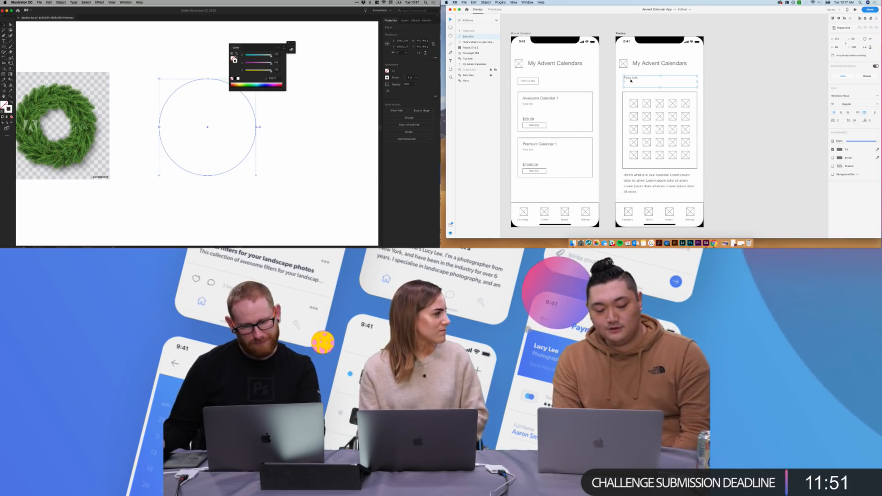
{"action": "left_click", "coordinate": [225, 82]}
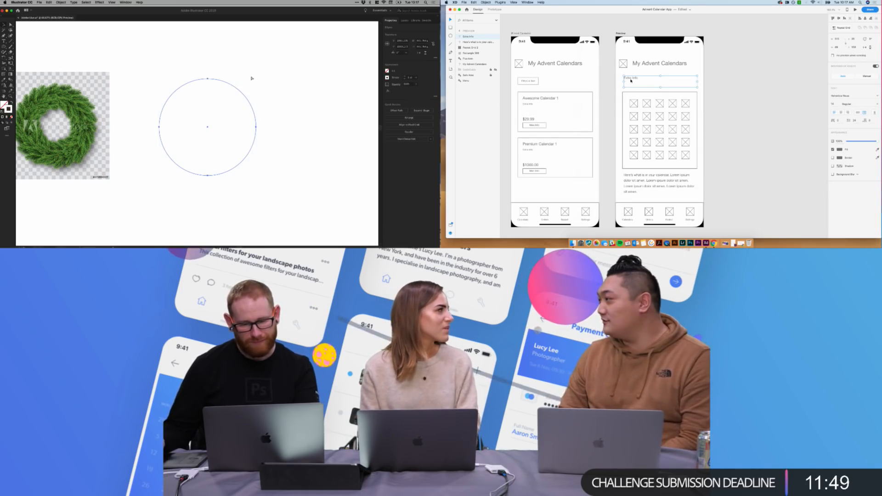
{"action": "left_click_drag", "start_coordinate": [256, 79], "coordinate": [235, 96]}
{"action": "key", "text": "super+z"}
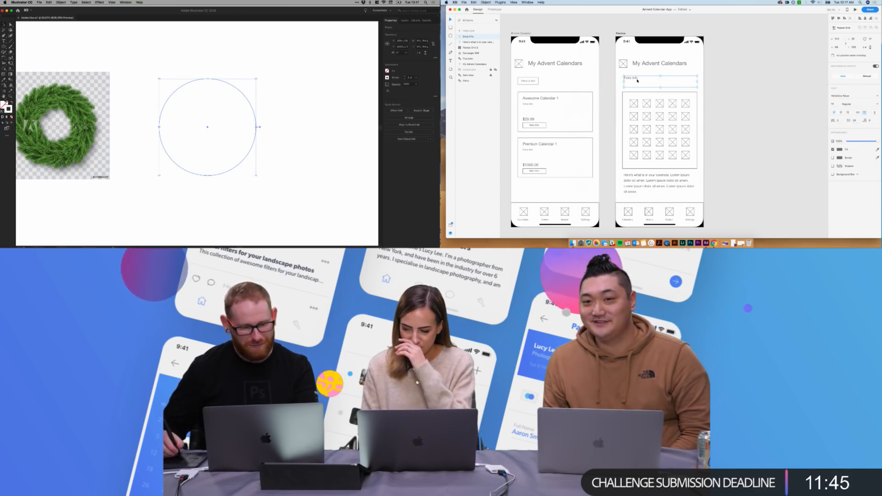
- Give the circle a black stroke and add a concentric copy about half its size inside it
{"action": "double_click", "coordinate": [11, 111]}
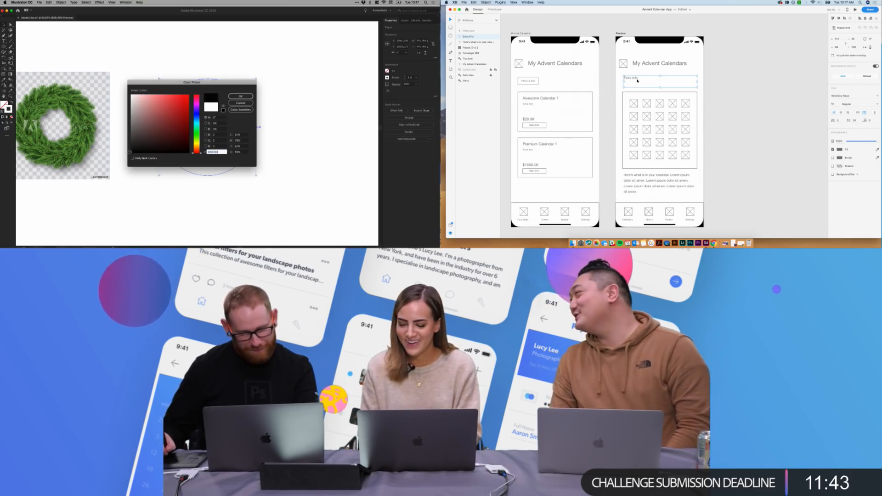
{"action": "left_click", "coordinate": [248, 96]}
{"action": "mouse_move", "coordinate": [248, 96]}
{"action": "left_mouse_down"}
{"action": "mouse_move", "coordinate": [253, 88]}
{"action": "mouse_move", "coordinate": [241, 102]}
{"action": "left_mouse_up"}
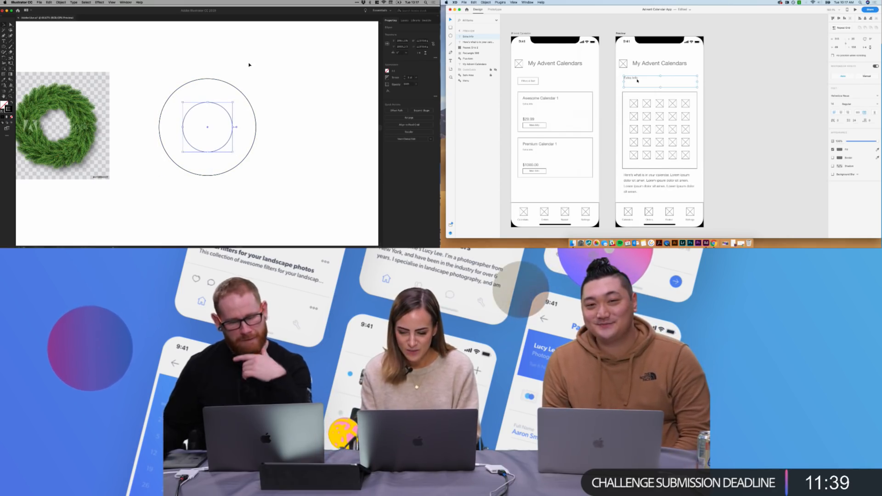
{"action": "left_click", "coordinate": [250, 65]}
- Brush the first leaf strokes inside the Illustrator ring, and in Adobe XD copy the $29.99 price beneath the Preview artboard's description
{"action": "double_click", "coordinate": [637, 79]}
{"action": "left_click", "coordinate": [11, 48]}
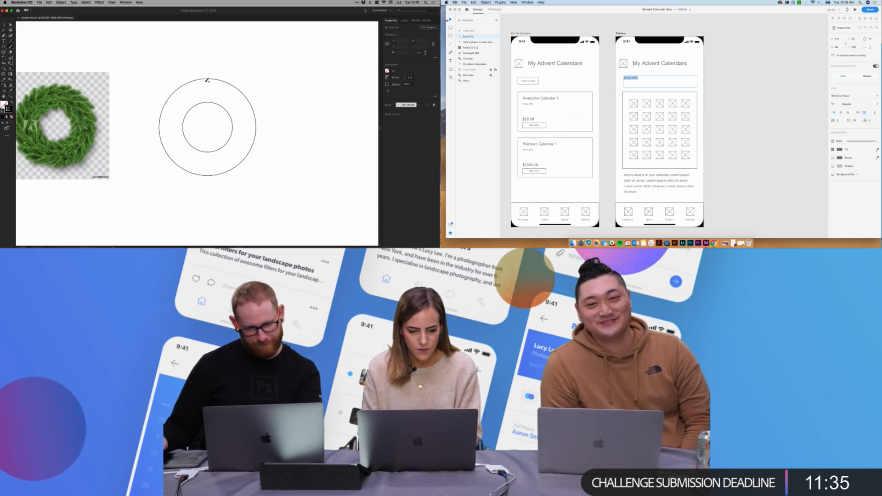
{"action": "double_click", "coordinate": [528, 119]}
{"action": "left_click_drag", "start_coordinate": [205, 81], "coordinate": [217, 79]}
{"action": "left_click", "coordinate": [695, 73]}
{"action": "key", "text": "super+v"}
{"action": "mouse_move", "coordinate": [652, 103]}
{"action": "left_mouse_down"}
{"action": "mouse_move", "coordinate": [686, 84]}
{"action": "mouse_move", "coordinate": [629, 85]}
{"action": "left_mouse_up"}
{"action": "left_click_drag", "start_coordinate": [220, 85], "coordinate": [210, 84]}
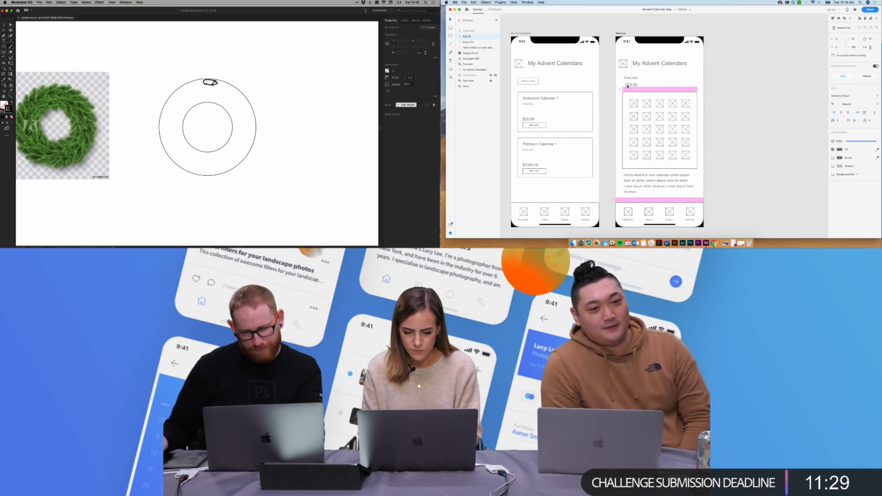
{"action": "left_click_drag", "start_coordinate": [628, 86], "coordinate": [683, 193]}
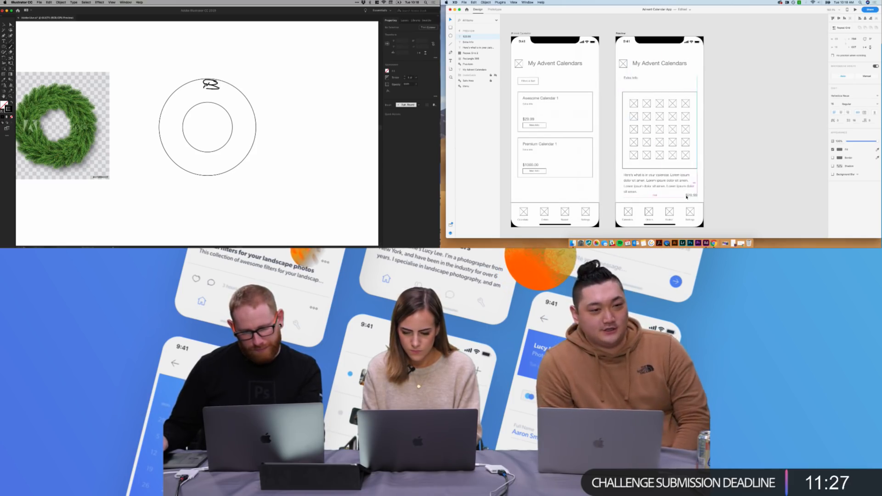
{"action": "left_click", "coordinate": [729, 180]}
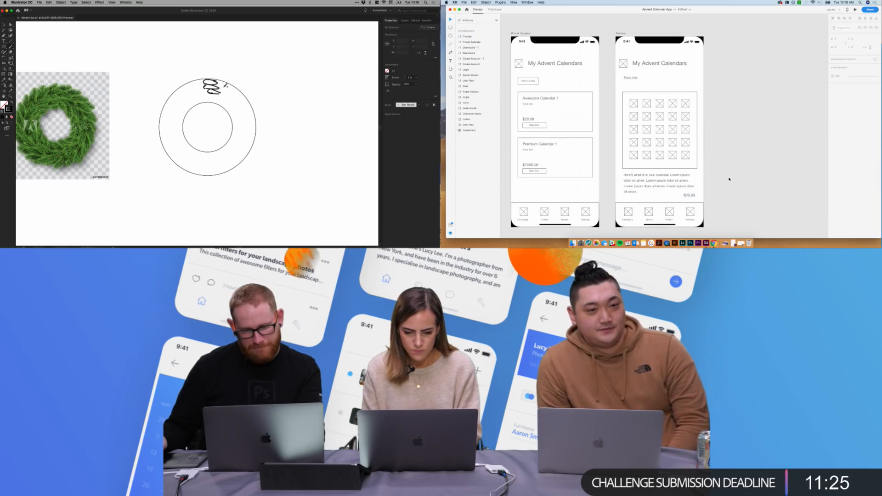
- Copy the Filters & Sort button onto the Preview artboard, widen its box and relabel it "ADD TO BASKET"
{"action": "left_click", "coordinate": [528, 81]}
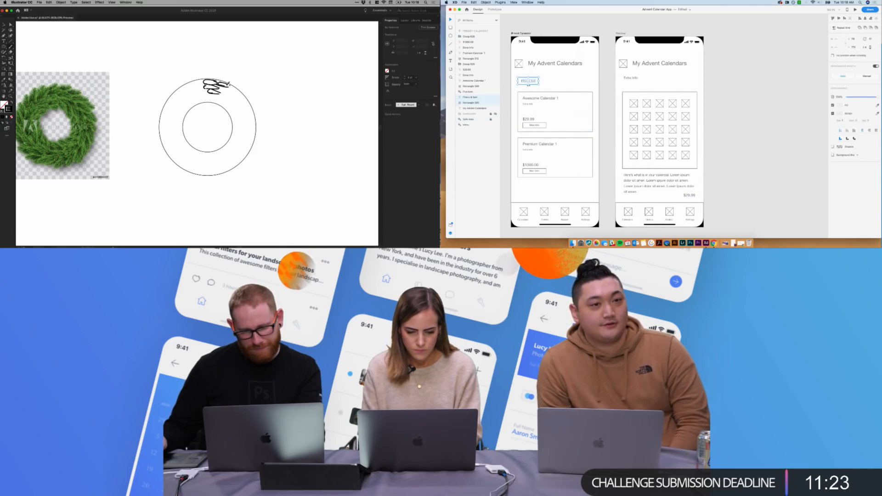
{"action": "left_click", "coordinate": [697, 77]}
{"action": "key", "text": "super+v"}
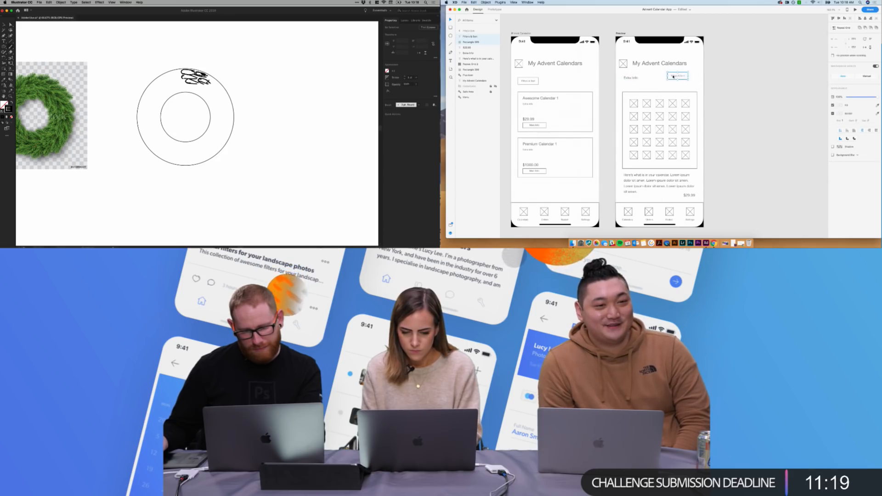
{"action": "left_click", "coordinate": [670, 76]}
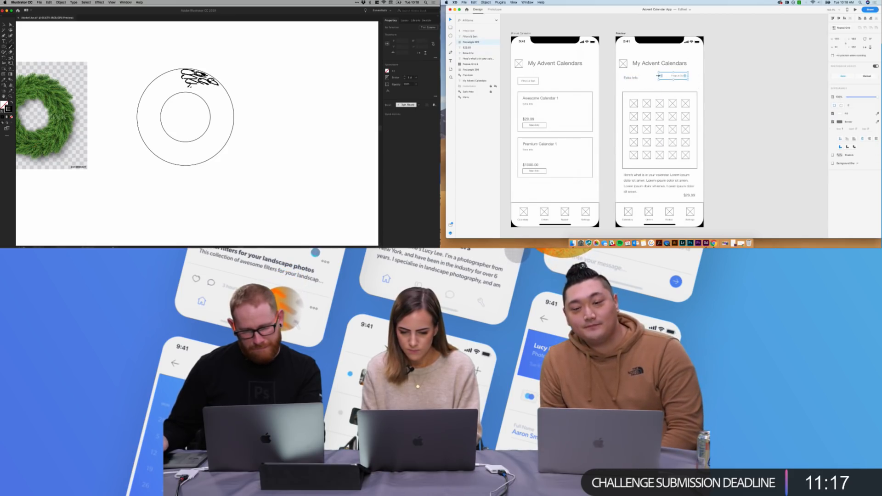
{"action": "type", "text": "ADD TO BASKET"}
{"action": "key", "text": "Escape"}
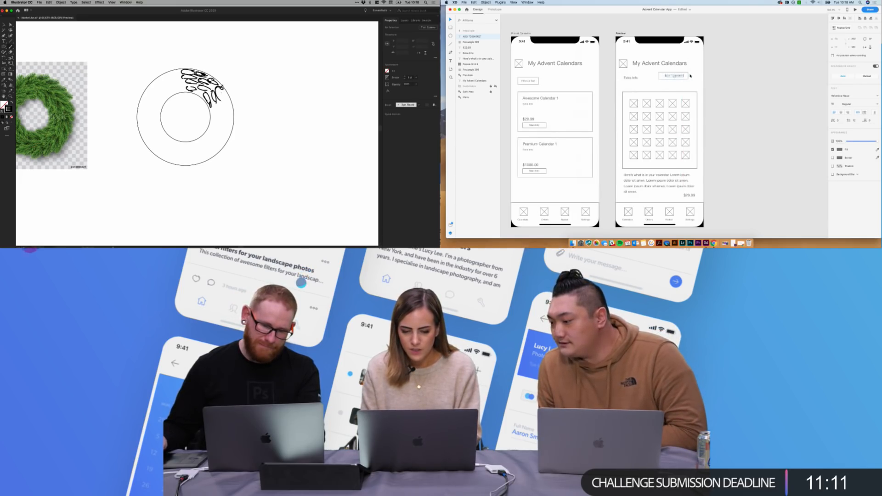
- Move the ADD TO BASKET button beside the $29.99 price and shift the calendar grid and description up slightly
{"action": "left_click", "coordinate": [649, 77]}
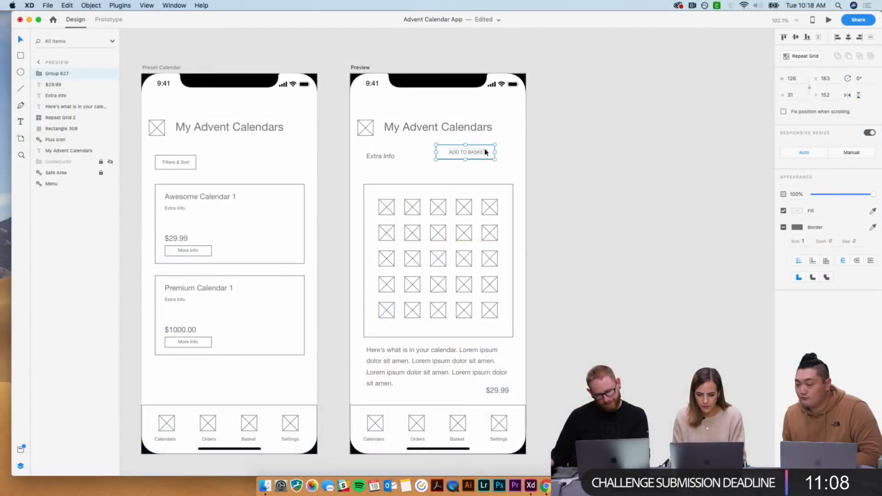
{"action": "left_click_drag", "start_coordinate": [673, 75], "coordinate": [659, 194]}
{"action": "left_click_drag", "start_coordinate": [437, 388], "coordinate": [446, 393]}
{"action": "left_click_drag", "start_coordinate": [354, 187], "coordinate": [466, 351]}
{"action": "left_click", "coordinate": [393, 391]}
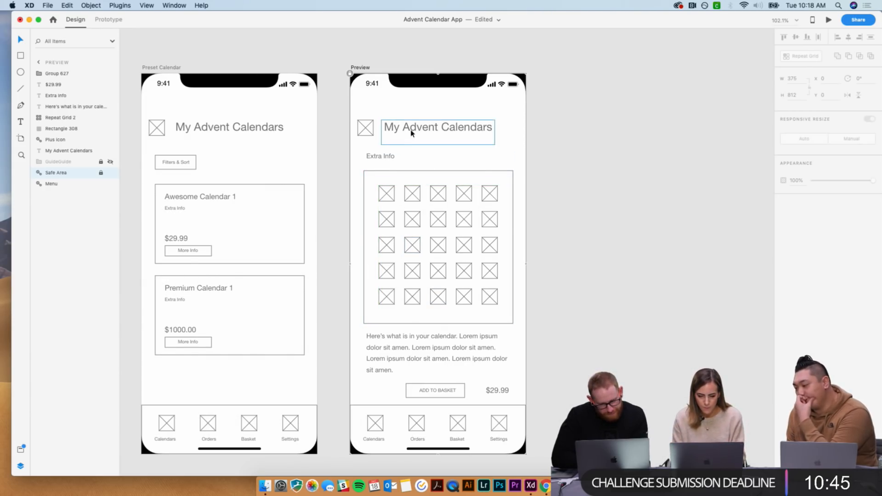
- Delete the Extra Info text from the Preview artboard and move the calendar grid and description up towards the title
{"action": "left_click", "coordinate": [381, 158]}
{"action": "key", "text": "BackSpace"}
{"action": "left_click_drag", "start_coordinate": [361, 161], "coordinate": [462, 321]}
{"action": "left_click", "coordinate": [605, 300]}
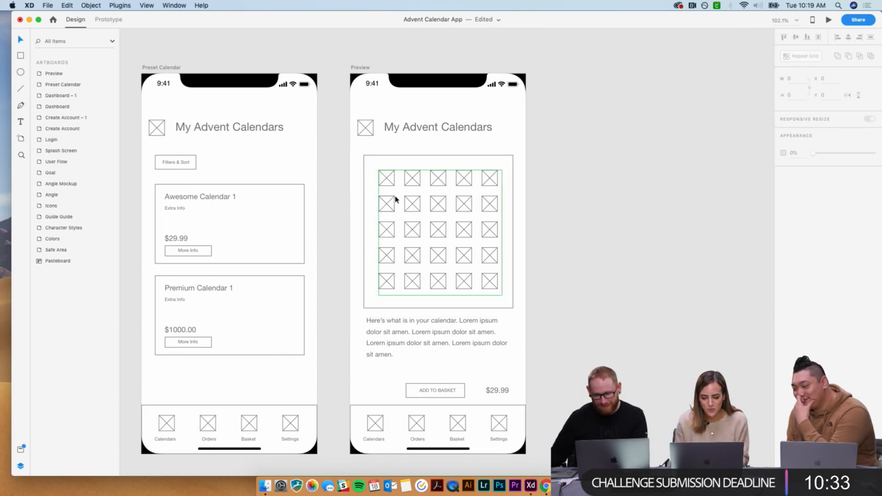
- Enlarge and centre the ADD TO BASKET button below the description, and place the $29.99 price between the calendar grid and description
{"action": "left_click", "coordinate": [446, 386]}
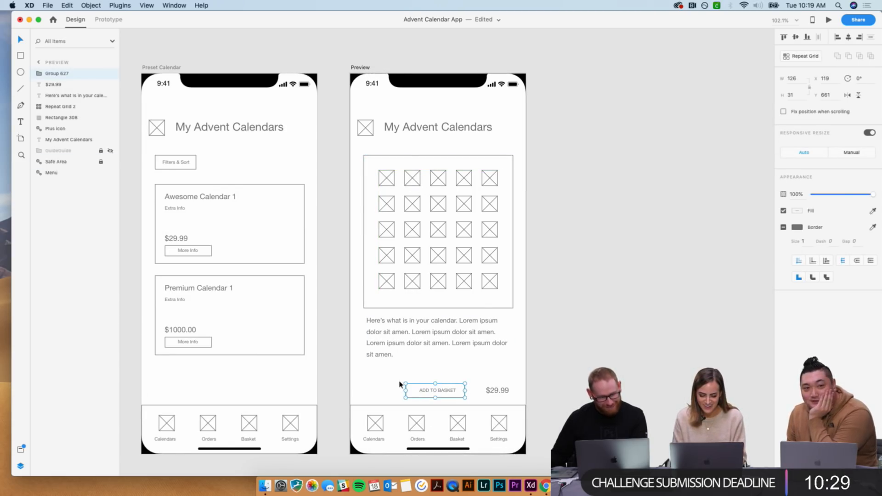
{"action": "left_click_drag", "start_coordinate": [405, 383], "coordinate": [385, 374]}
{"action": "left_click_drag", "start_coordinate": [447, 388], "coordinate": [435, 340]}
{"action": "left_click", "coordinate": [434, 328]}
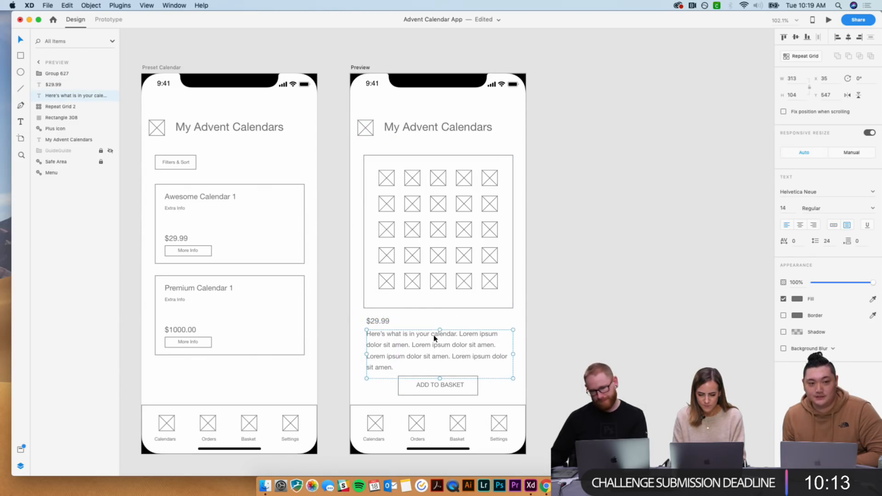
{"action": "left_click", "coordinate": [604, 321]}
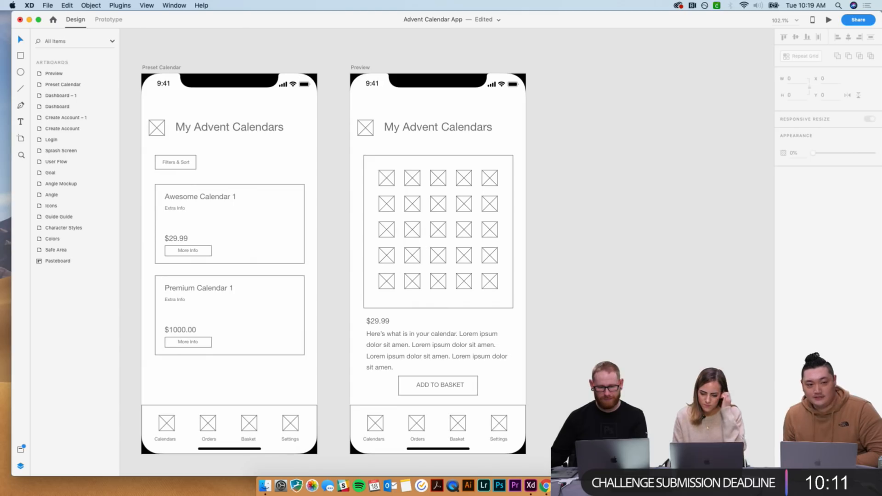
- Duplicate the Preview artboard, placing the copy directly beside the original
{"action": "left_click", "coordinate": [355, 68]}
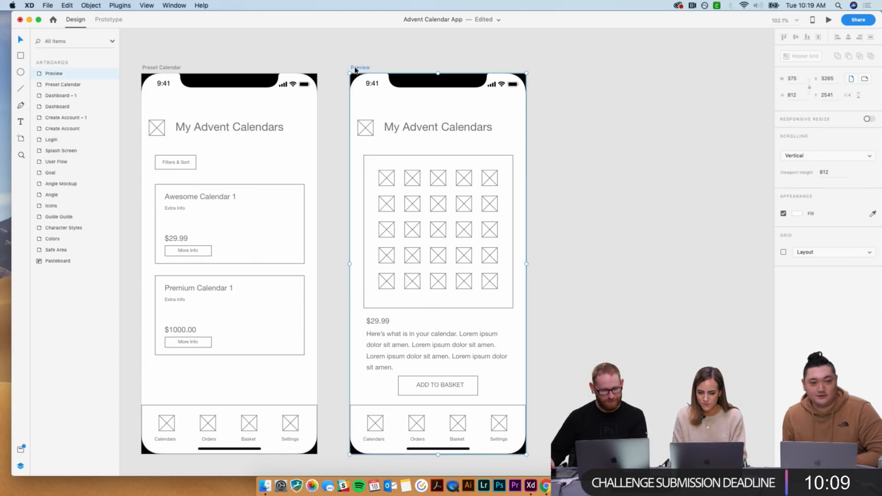
{"action": "scroll", "coordinate": [514, 69], "scroll_direction": "right", "scroll_amount": 3}
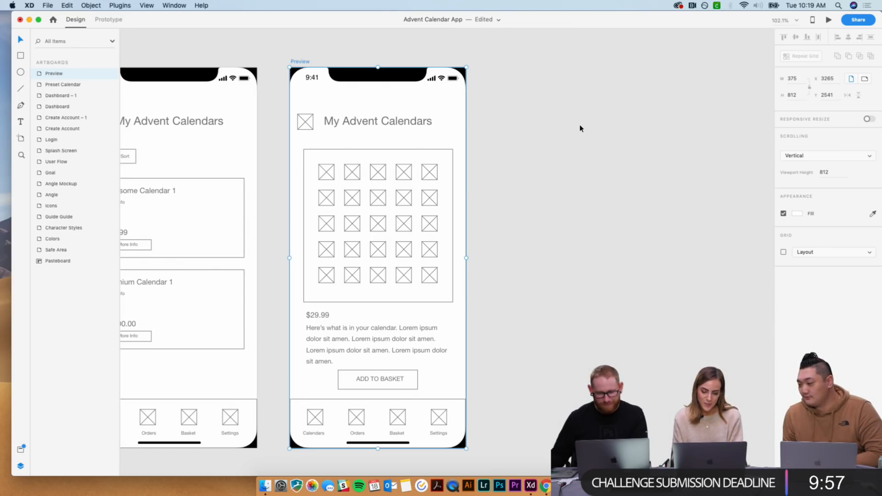
{"action": "left_click", "coordinate": [542, 166]}
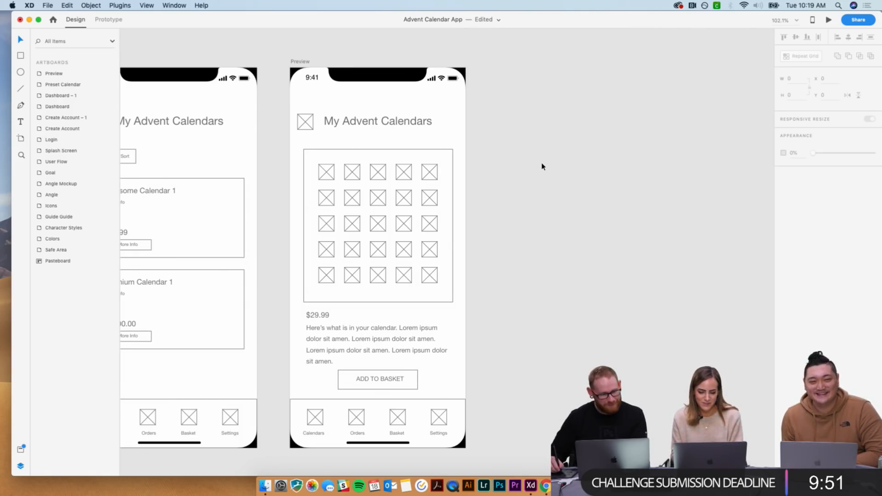
{"action": "scroll", "coordinate": [542, 167], "scroll_direction": "right", "scroll_amount": 3}
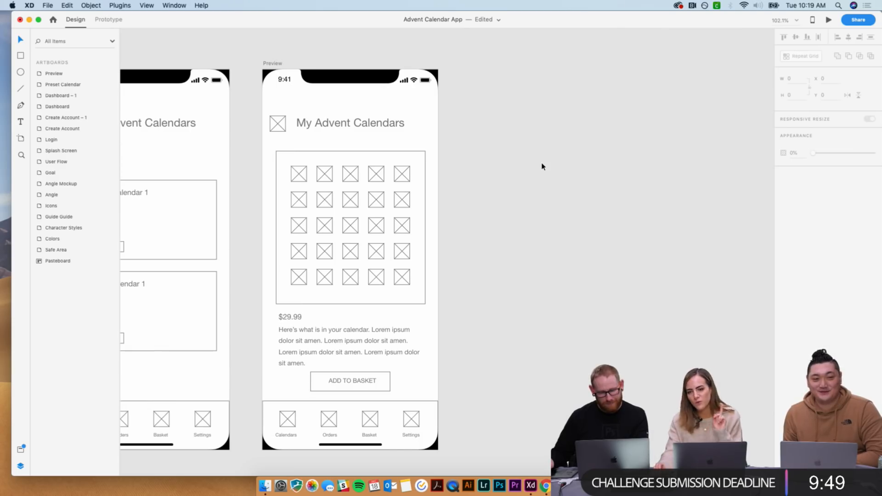
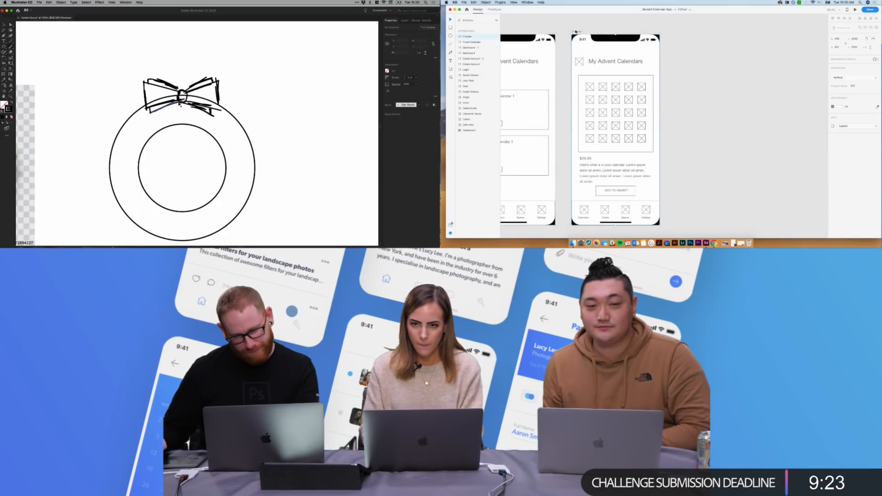
{"action": "key", "text": "super+d"}
{"action": "left_click", "coordinate": [790, 38]}
{"action": "scroll", "coordinate": [791, 39], "scroll_direction": "right", "scroll_amount": 2}
- Sketch ribbon tails hanging from the bow on the Illustrator wreath and compare the drawing with the reference photo
{"action": "mouse_move", "coordinate": [181, 103]}
{"action": "left_mouse_down"}
{"action": "mouse_move", "coordinate": [178, 123]}
{"action": "mouse_move", "coordinate": [196, 127]}
{"action": "left_mouse_up"}
{"action": "key", "text": "super+z"}
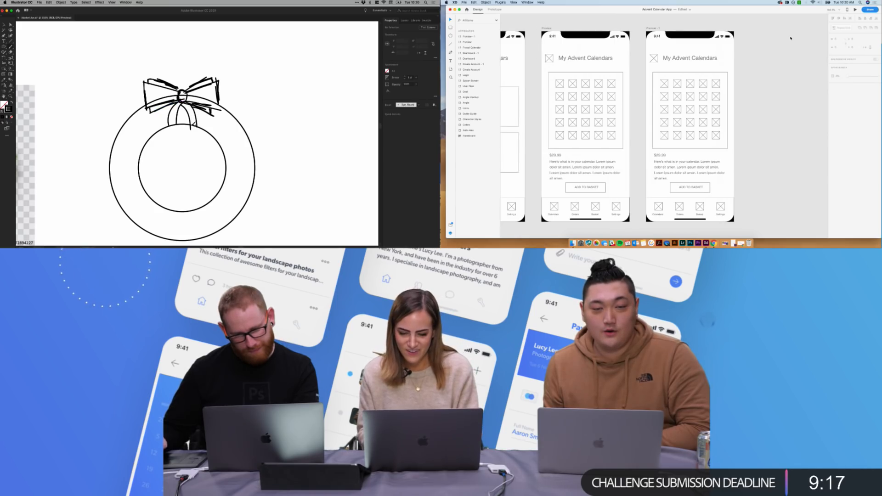
{"action": "scroll", "coordinate": [791, 38], "scroll_direction": "right", "scroll_amount": 3}
{"action": "scroll", "coordinate": [183, 109], "scroll_direction": "right", "scroll_amount": 1}
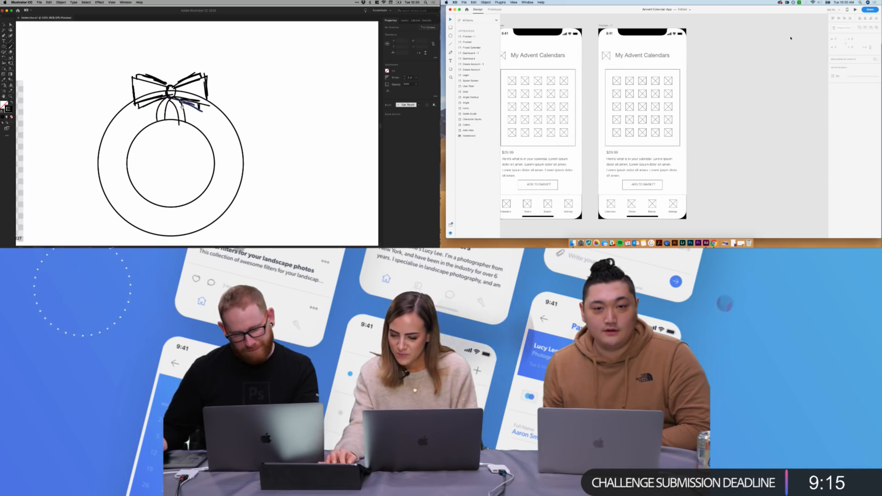
{"action": "key", "text": "v"}
{"action": "key", "text": "super+minus"}
{"action": "key", "text": "super+minus"}
{"action": "key", "text": "super+minus"}
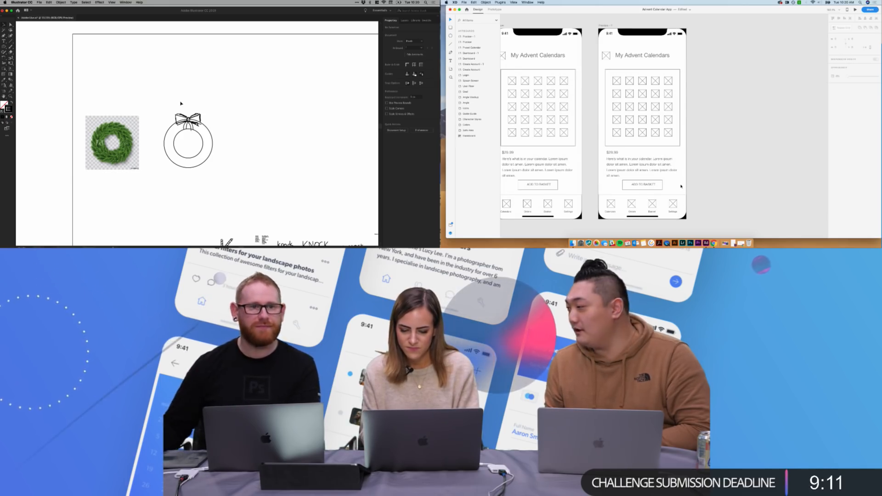
{"action": "left_click", "coordinate": [194, 134]}
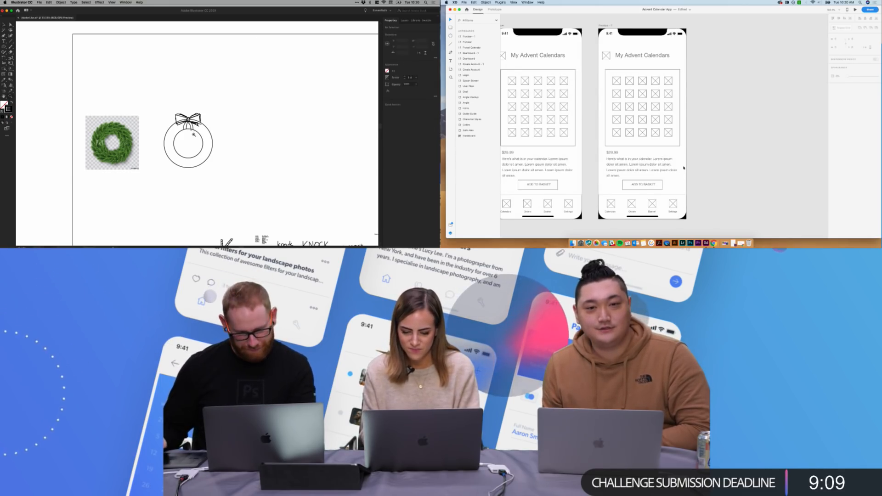
- Delete the calendar grid, $29.99 price and description text from the duplicated Preview artboard
{"action": "left_click", "coordinate": [194, 133]}
{"action": "left_click", "coordinate": [643, 164]}
{"action": "left_click", "coordinate": [194, 131]}
{"action": "key", "text": "Delete"}
{"action": "left_click", "coordinate": [611, 152]}
{"action": "key", "text": "Delete"}
{"action": "left_click", "coordinate": [194, 124]}
{"action": "key", "text": "b"}
{"action": "left_click_drag", "start_coordinate": [611, 160], "coordinate": [683, 75]}
{"action": "key", "text": "Delete"}
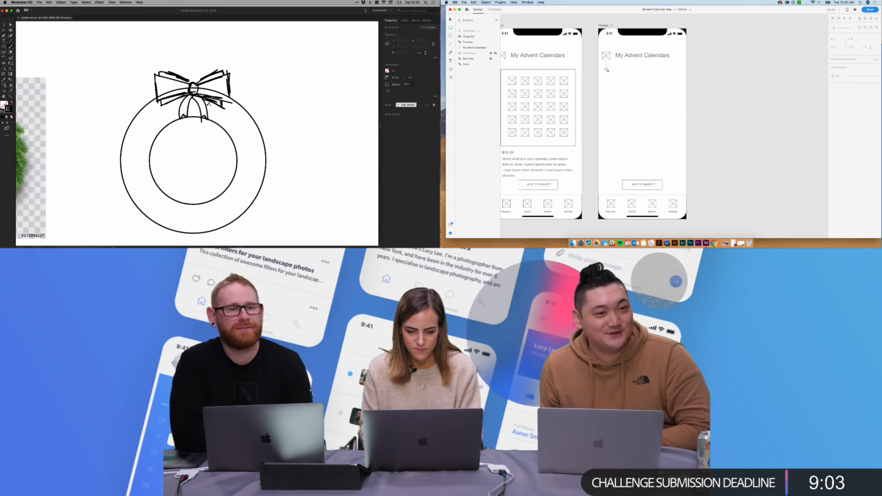
- Draw a wide, shallow rectangle below the My Advent Calendars title on the duplicated artboard
{"action": "mouse_move", "coordinate": [606, 70]}
{"action": "left_mouse_down"}
{"action": "mouse_move", "coordinate": [659, 89]}
{"action": "mouse_move", "coordinate": [679, 90]}
{"action": "mouse_move", "coordinate": [677, 82]}
{"action": "left_mouse_up"}
{"action": "scroll", "coordinate": [243, 57], "scroll_direction": "down", "scroll_amount": 2}
{"action": "key", "text": "v"}
{"action": "left_click", "coordinate": [638, 134]}
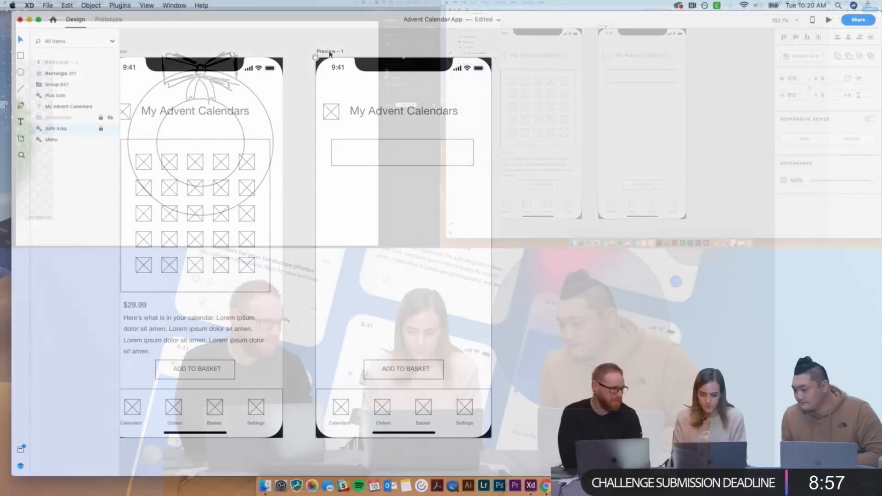
- Rename the duplicated Preview artboard "Add New items"
{"action": "left_click", "coordinate": [329, 51]}
{"action": "double_click", "coordinate": [329, 52]}
{"action": "type", "text": "Add New items"}
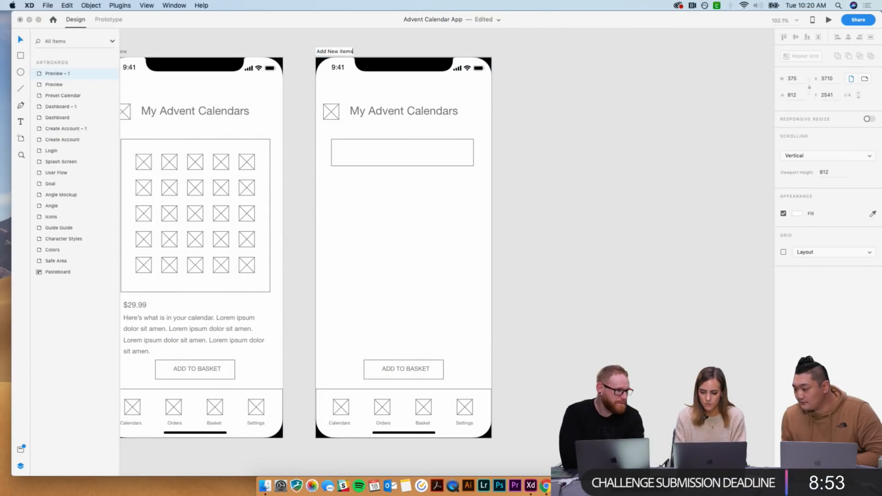
{"action": "key", "text": "Return"}
- Move the Add New items artboard into a new row beneath the Dashboard artboard
{"action": "key", "text": "super+minus"}
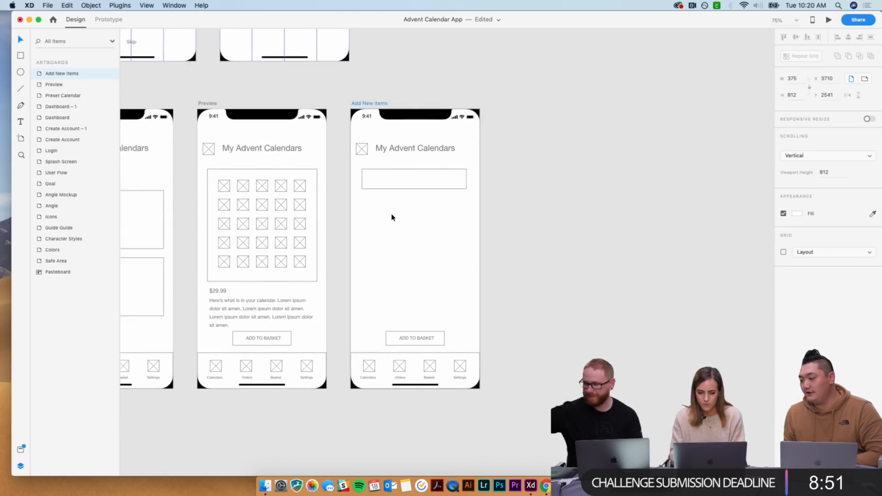
{"action": "key", "text": "super+minus"}
{"action": "scroll", "coordinate": [399, 212], "scroll_direction": "left", "scroll_amount": 3}
{"action": "scroll", "coordinate": [404, 207], "scroll_direction": "down", "scroll_amount": 2}
{"action": "left_click_drag", "start_coordinate": [532, 83], "coordinate": [272, 396]}
{"action": "scroll", "coordinate": [307, 310], "scroll_direction": "left", "scroll_amount": 5}
{"action": "scroll", "coordinate": [407, 298], "scroll_direction": "down", "scroll_amount": 1}
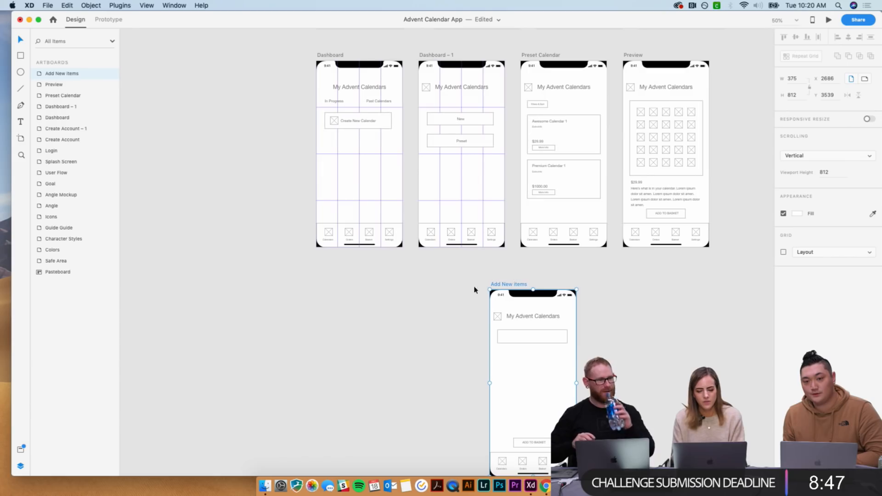
{"action": "left_click_drag", "start_coordinate": [508, 288], "coordinate": [333, 268]}
{"action": "left_click", "coordinate": [231, 300]}
- Add a "Welcome Screens" text label on the pasteboard beside the Splash Screen artboard and set its font size to 40
{"action": "scroll", "coordinate": [231, 300], "scroll_direction": "up", "scroll_amount": 6}
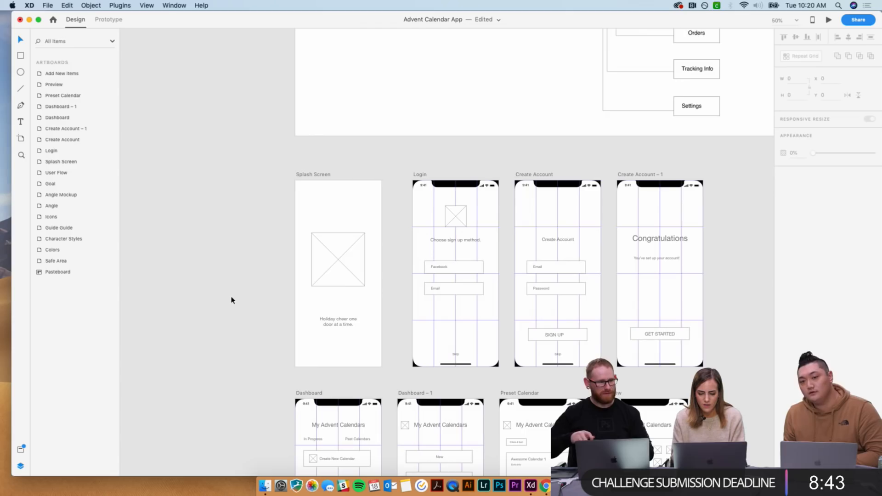
{"action": "scroll", "coordinate": [231, 300], "scroll_direction": "down", "scroll_amount": 3}
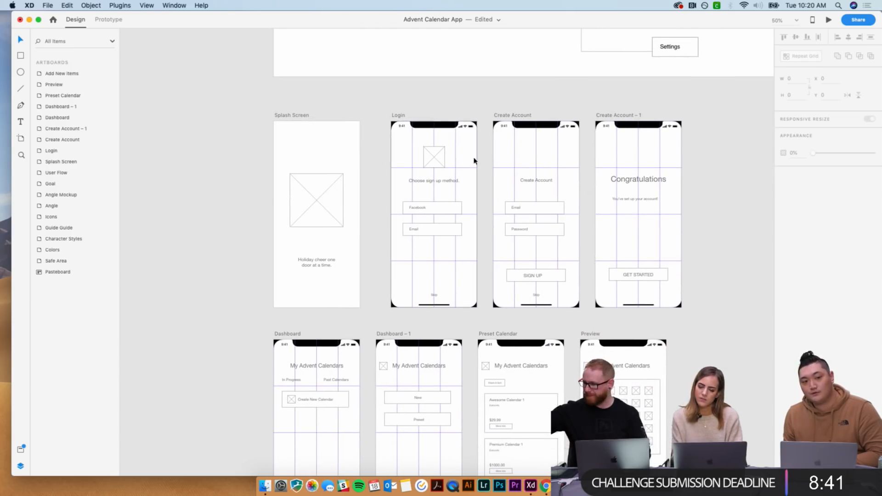
{"action": "scroll", "coordinate": [624, 165], "scroll_direction": "left", "scroll_amount": 5}
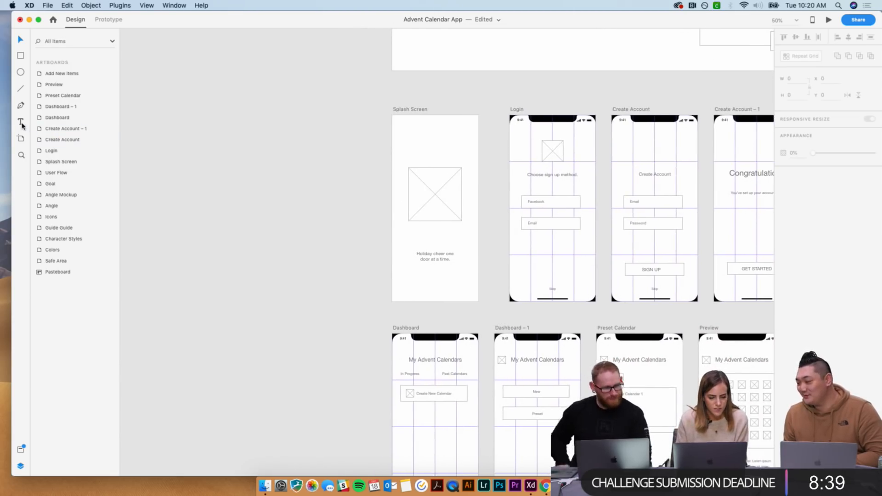
{"action": "left_click_drag", "start_coordinate": [166, 131], "coordinate": [314, 217]}
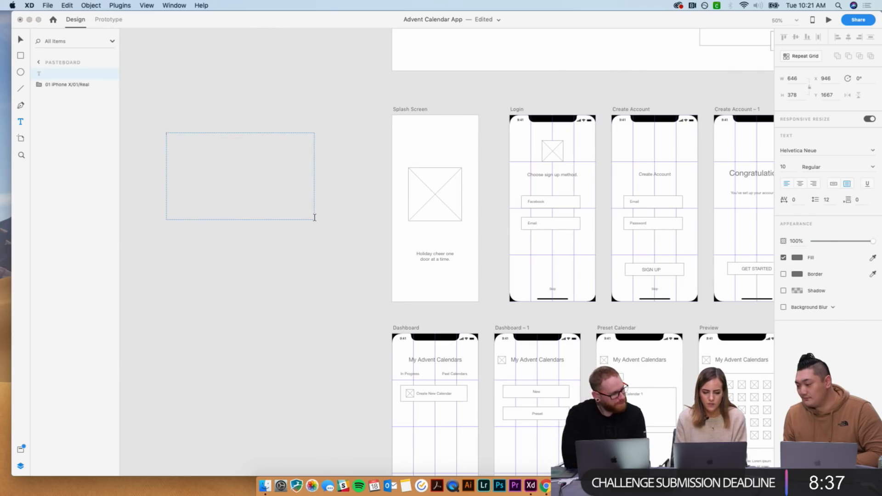
{"action": "type", "text": "Welcome"}
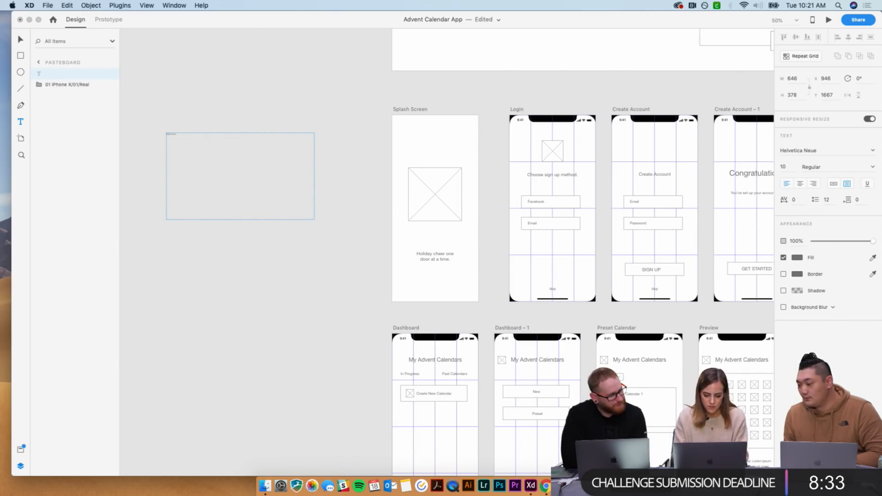
{"action": "key", "text": "Escape"}
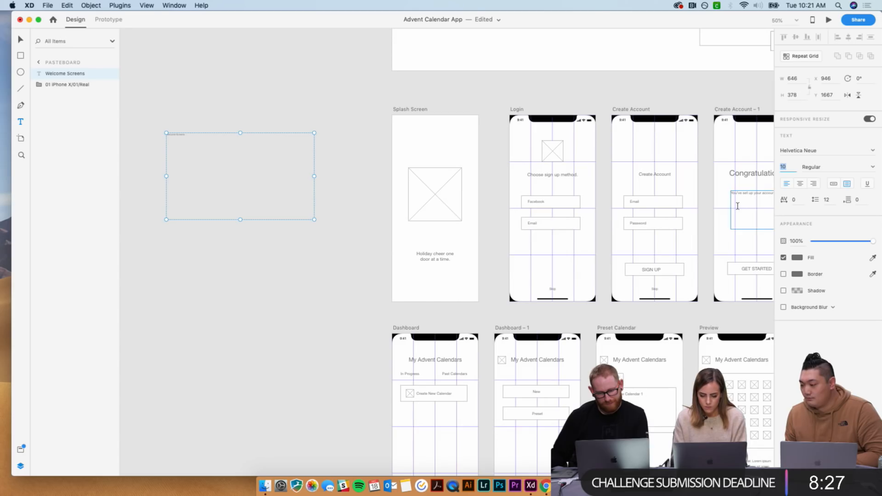
{"action": "type", "text": "40"}
{"action": "key", "text": "Return"}
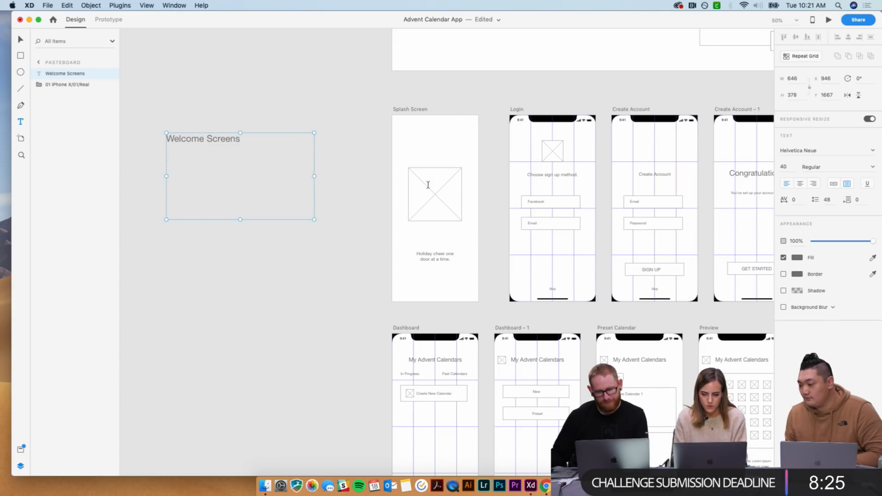
{"action": "key", "text": "Escape"}
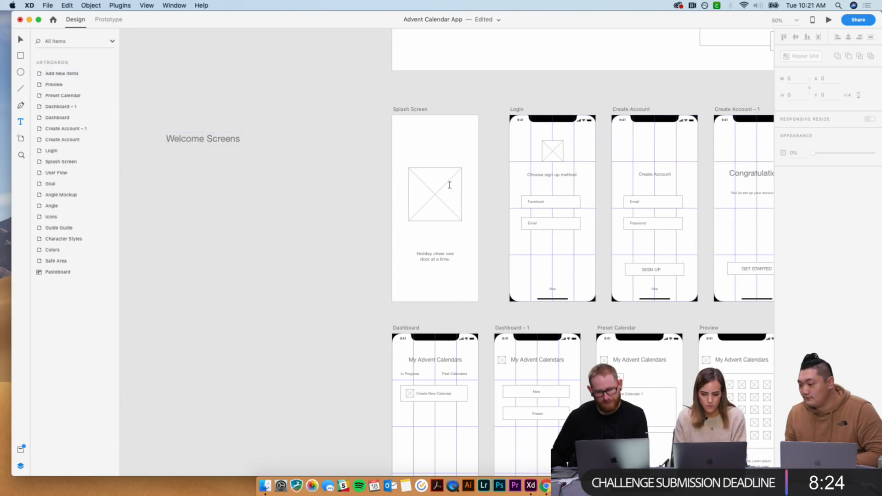
- Switch the Welcome Screens label to auto-width text, move it closer to the Splash Screen artboard and enlarge it to size 60
{"action": "left_click", "coordinate": [215, 141]}
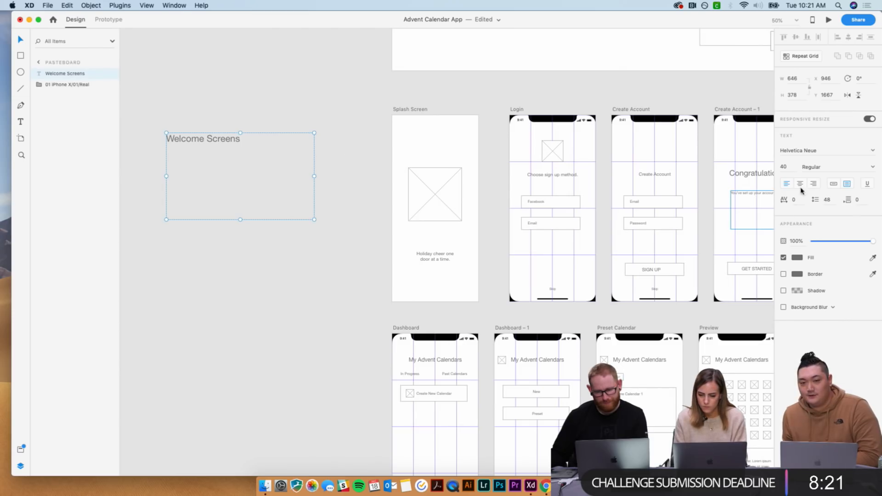
{"action": "left_click", "coordinate": [833, 184]}
{"action": "left_click_drag", "start_coordinate": [236, 138], "coordinate": [302, 200]}
{"action": "left_click", "coordinate": [785, 167]}
{"action": "type", "text": "60"}
{"action": "key", "text": "Return"}
- Duplicate the Welcome Screens label and place the copy beside the Dashboard row
{"action": "key", "text": "super+c"}
{"action": "key", "text": "super+v"}
{"action": "left_click_drag", "start_coordinate": [316, 202], "coordinate": [315, 399]}
{"action": "scroll", "coordinate": [315, 400], "scroll_direction": "down", "scroll_amount": 5}
{"action": "scroll", "coordinate": [316, 403], "scroll_direction": "down", "scroll_amount": 5}
{"action": "key", "text": "super+minus"}
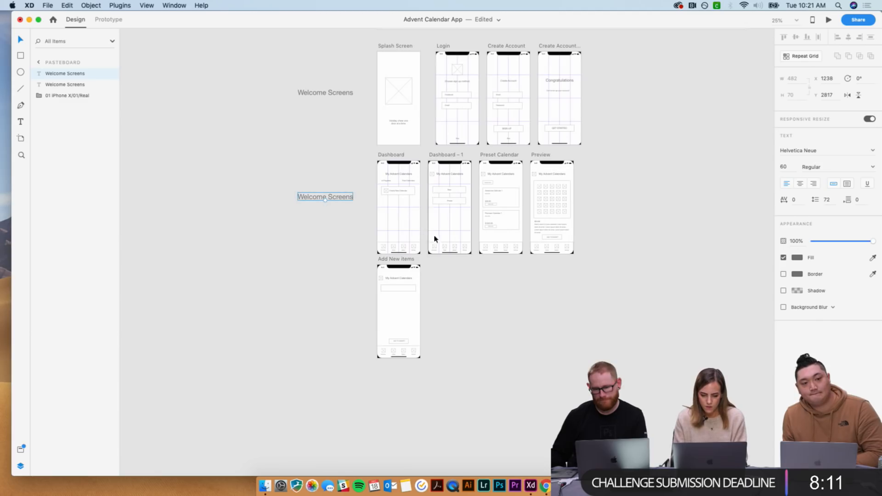
- Move the Add New items artboard further down and change the copied row label to "Dashboard"
{"action": "left_click_drag", "start_coordinate": [394, 259], "coordinate": [394, 347]}
{"action": "double_click", "coordinate": [322, 203]}
{"action": "type", "text": "Dashboard"}
{"action": "key", "text": "Escape"}
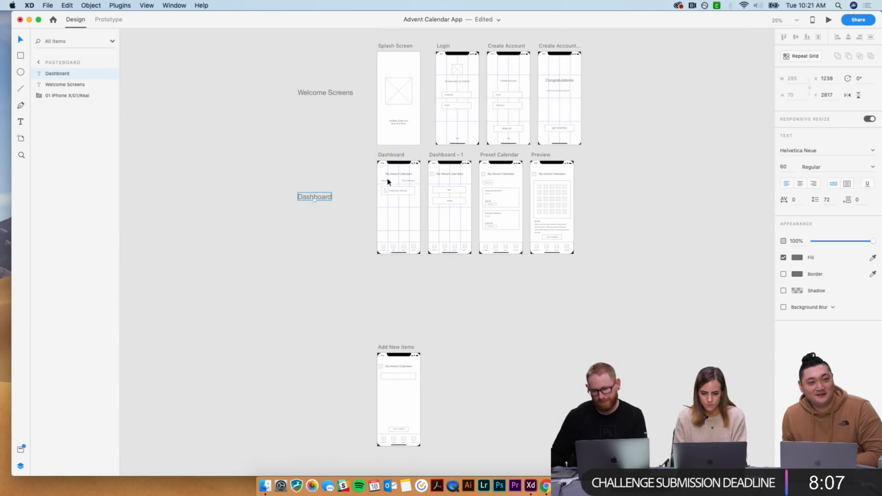
- Move the Dashboard – 1, Preset Calendar and Preview artboards into their own row between Dashboard and Add New items, adjusting the spacing
{"action": "left_click_drag", "start_coordinate": [616, 326], "coordinate": [465, 278]}
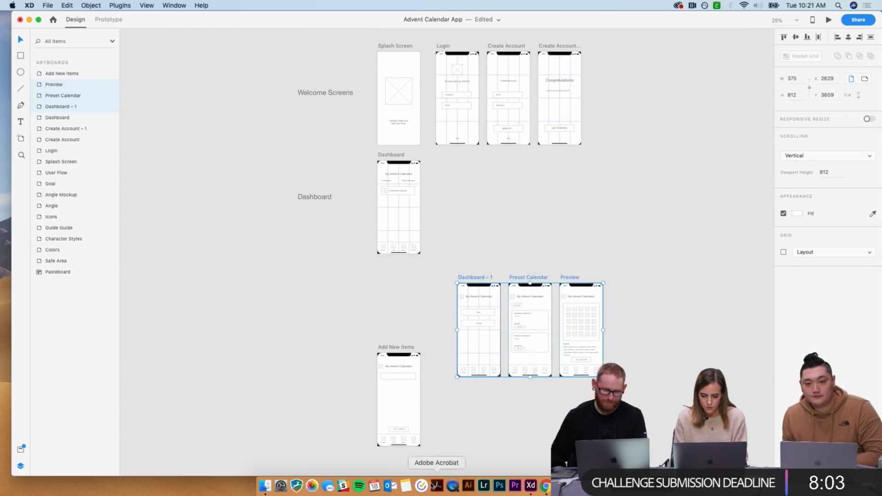
{"action": "left_click_drag", "start_coordinate": [395, 347], "coordinate": [396, 391]}
{"action": "left_click_drag", "start_coordinate": [635, 398], "coordinate": [386, 270]}
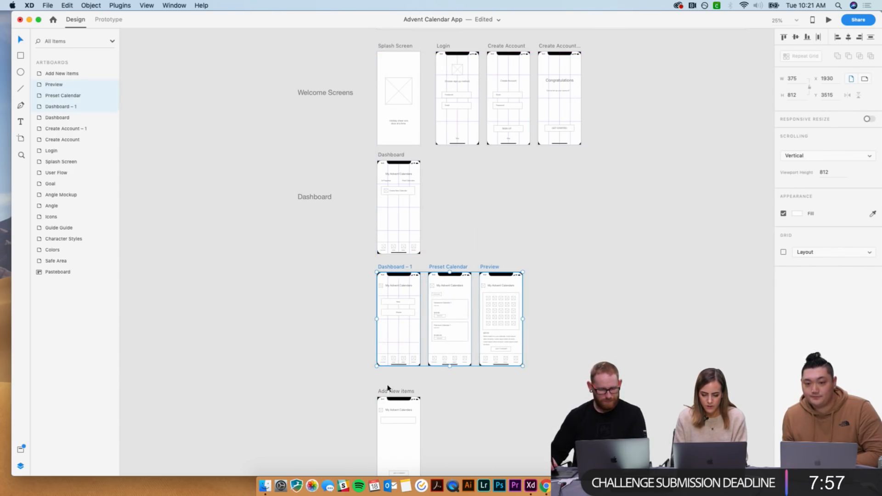
{"action": "left_click_drag", "start_coordinate": [386, 393], "coordinate": [386, 381]}
{"action": "left_click", "coordinate": [497, 387]}
- Check the User Flow diagram, and duplicate the Dashboard label beside the Dashboard – 1 row
{"action": "scroll", "coordinate": [497, 386], "scroll_direction": "up", "scroll_amount": 10}
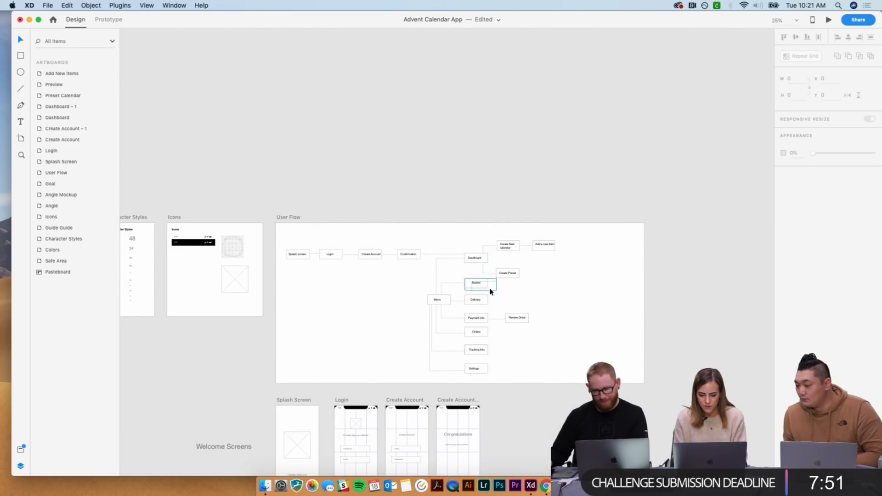
{"action": "scroll", "coordinate": [476, 352], "scroll_direction": "down", "scroll_amount": 10}
{"action": "left_click", "coordinate": [312, 261]}
{"action": "key", "text": "super+d"}
{"action": "left_click_drag", "start_coordinate": [316, 263], "coordinate": [323, 381]}
{"action": "left_click", "coordinate": [328, 367]}
{"action": "scroll", "coordinate": [328, 366], "scroll_direction": "down", "scroll_amount": 3}
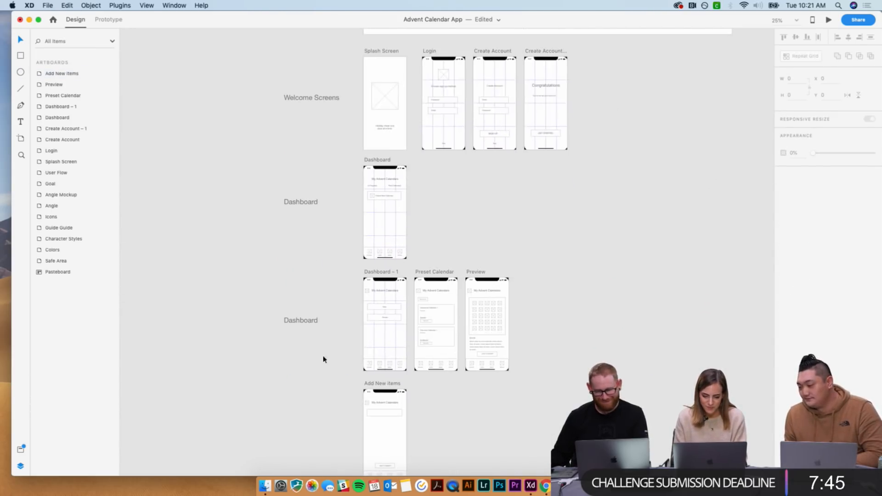
- Change the label beside the Dashboard – 1 row to "Preset Calendars"
{"action": "double_click", "coordinate": [304, 324]}
{"action": "type", "text": "PRe"}
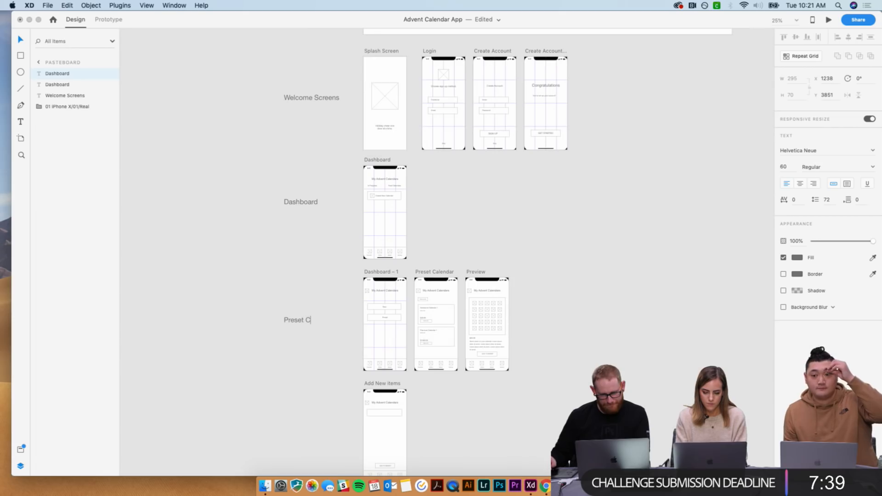
{"action": "key", "text": "Escape"}
{"action": "left_click", "coordinate": [643, 357]}
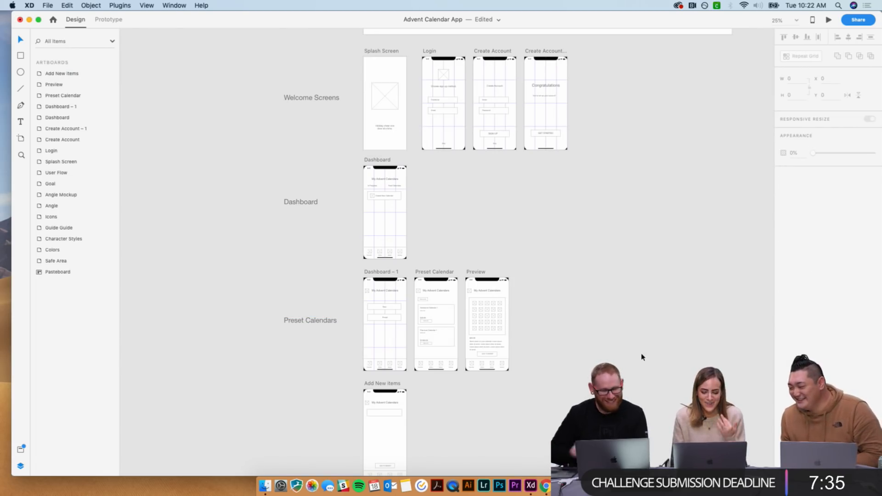
- Duplicate the Preset Calendars label beside the Add New items artboard and change its text to "Customize Calendars"
{"action": "scroll", "coordinate": [642, 357], "scroll_direction": "down", "scroll_amount": 4}
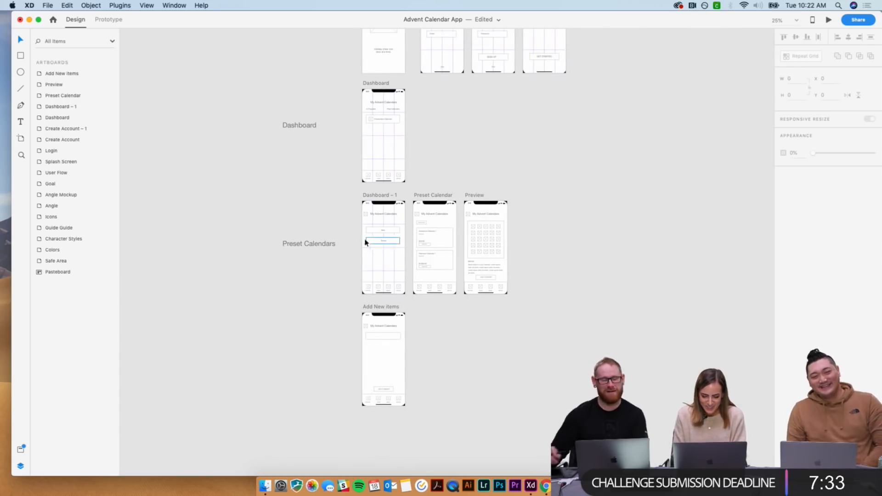
{"action": "left_click", "coordinate": [321, 244]}
{"action": "left_click_drag", "start_coordinate": [321, 244], "coordinate": [318, 360]}
{"action": "double_click", "coordinate": [319, 359]}
{"action": "type", "text": "Add"}
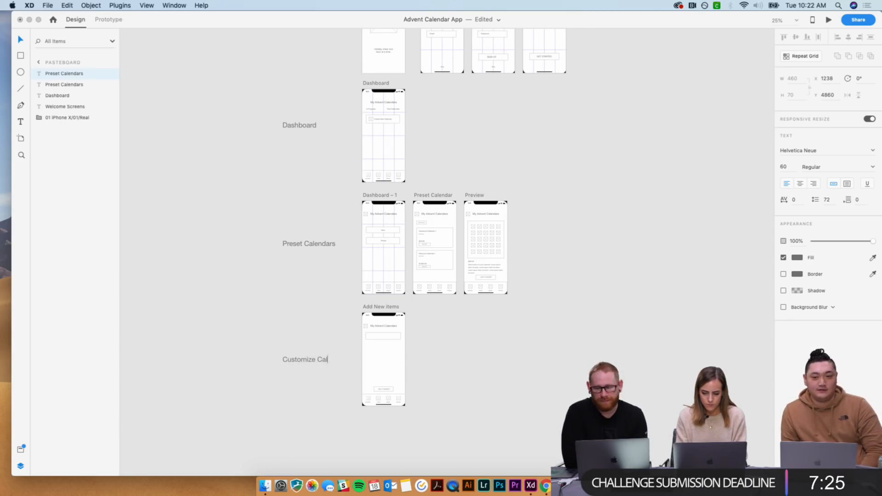
{"action": "type", "text": "ars"}
{"action": "key", "text": "Escape"}
{"action": "left_click", "coordinate": [554, 358]}
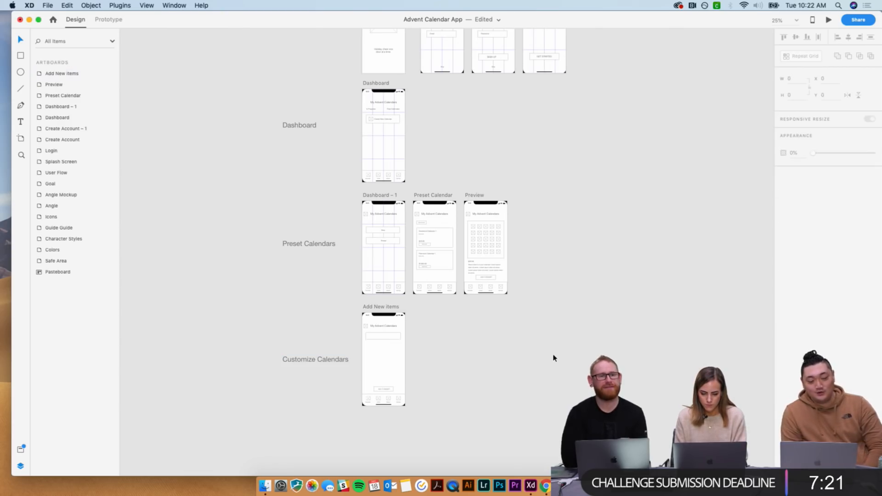
{"action": "scroll", "coordinate": [554, 357], "scroll_direction": "right", "scroll_amount": 3}
{"action": "scroll", "coordinate": [553, 358], "scroll_direction": "right", "scroll_amount": 2}
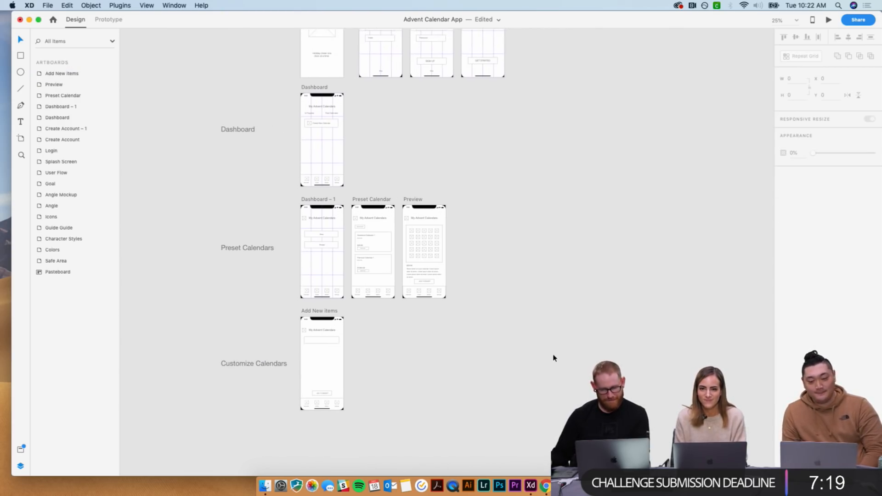
- Extend the Add New items artboard downward to a height of 1255
{"action": "scroll", "coordinate": [553, 358], "scroll_direction": "right", "scroll_amount": 2}
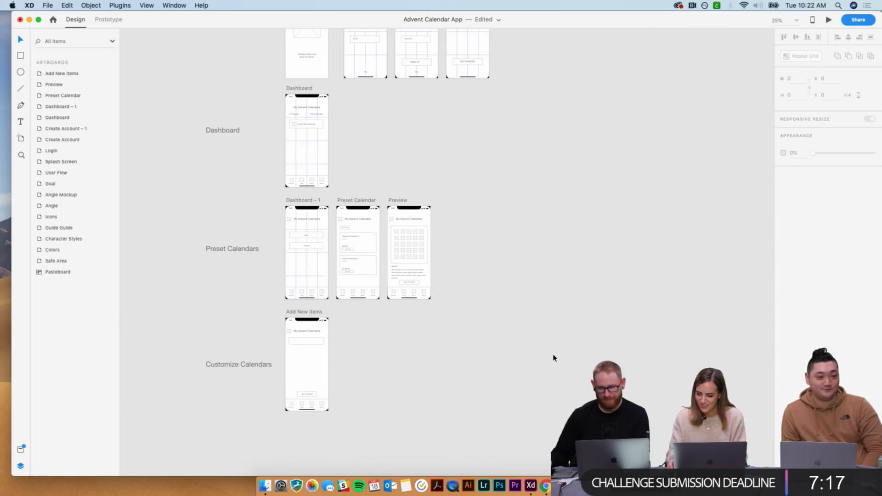
{"action": "scroll", "coordinate": [374, 304], "scroll_direction": "down", "scroll_amount": 5}
{"action": "scroll", "coordinate": [375, 304], "scroll_direction": "left", "scroll_amount": 5}
{"action": "left_click_drag", "start_coordinate": [406, 393], "coordinate": [414, 409]}
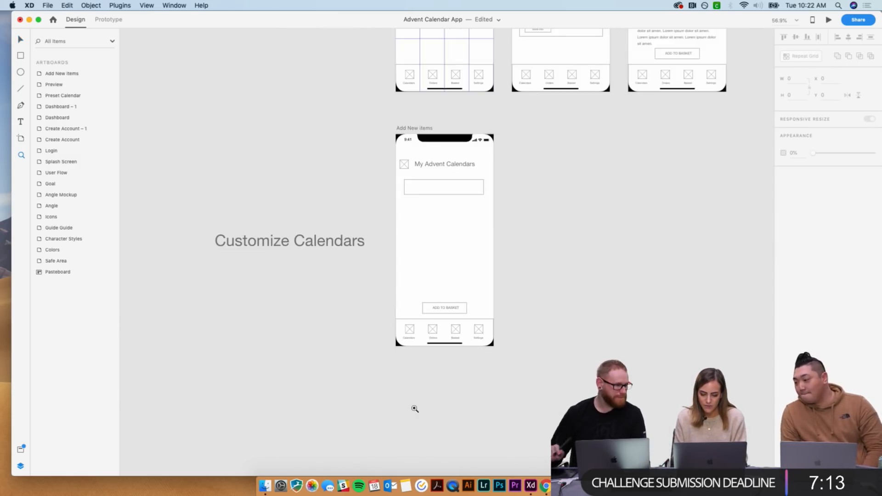
{"action": "left_click", "coordinate": [411, 131]}
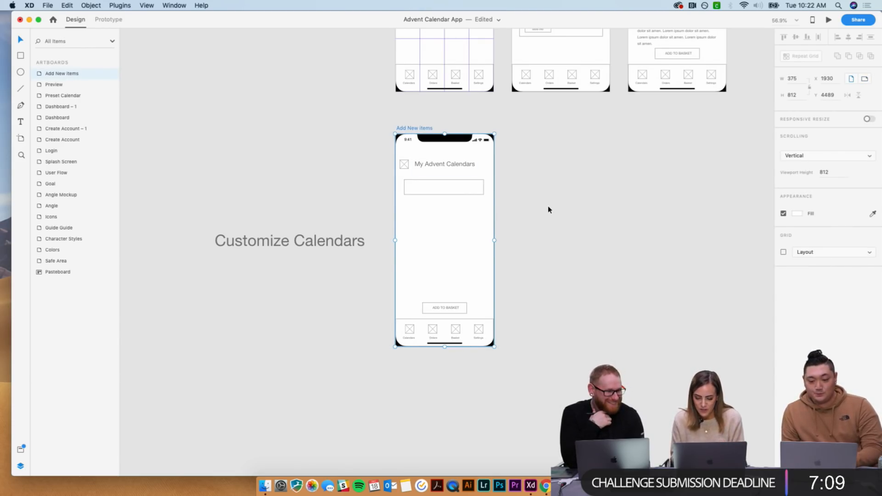
{"action": "left_click", "coordinate": [461, 285]}
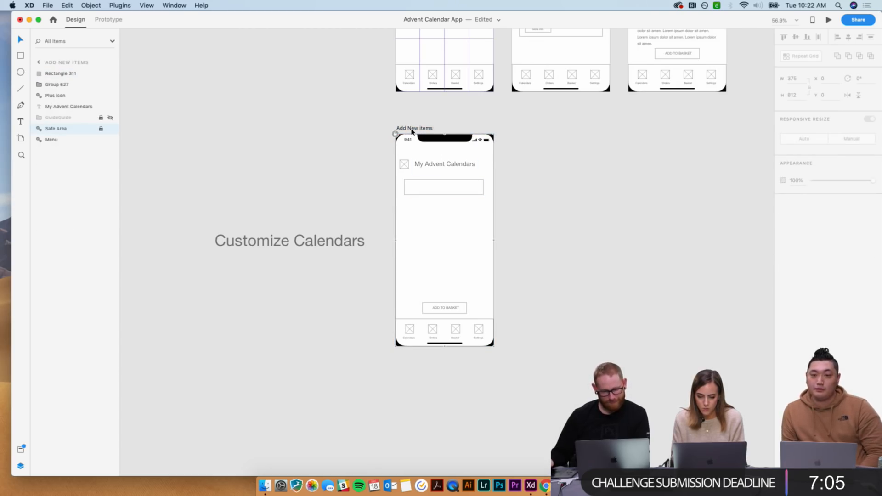
{"action": "left_click", "coordinate": [412, 130]}
{"action": "left_click_drag", "start_coordinate": [445, 348], "coordinate": [433, 465]}
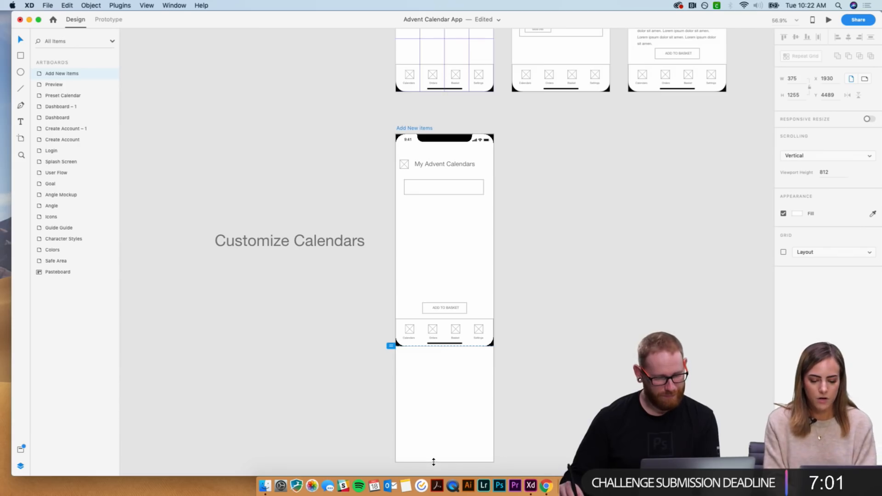
- Lower the Add New items artboard's scrolling viewport boundary slightly to a viewport height of 815
{"action": "scroll", "coordinate": [451, 412], "scroll_direction": "down", "scroll_amount": 3}
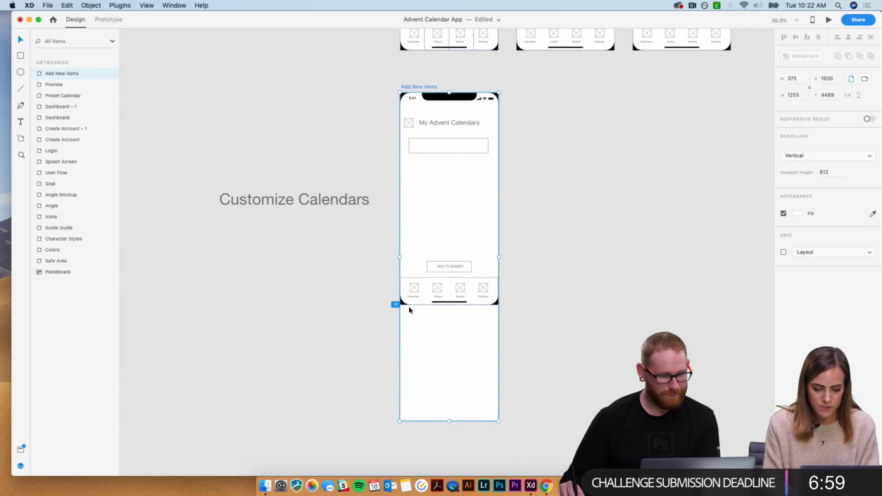
{"action": "mouse_move", "coordinate": [393, 304]}
{"action": "left_mouse_down"}
{"action": "mouse_move", "coordinate": [394, 319]}
{"action": "mouse_move", "coordinate": [390, 305]}
{"action": "left_mouse_up"}
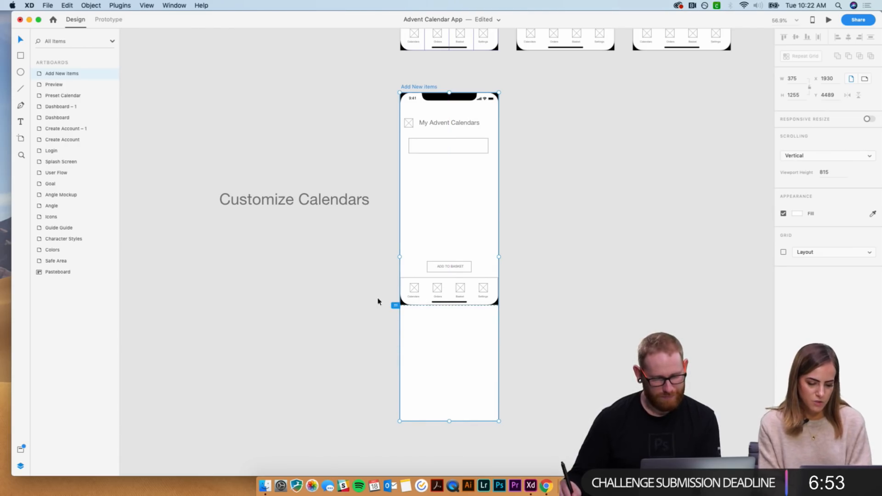
{"action": "left_click", "coordinate": [564, 310]}
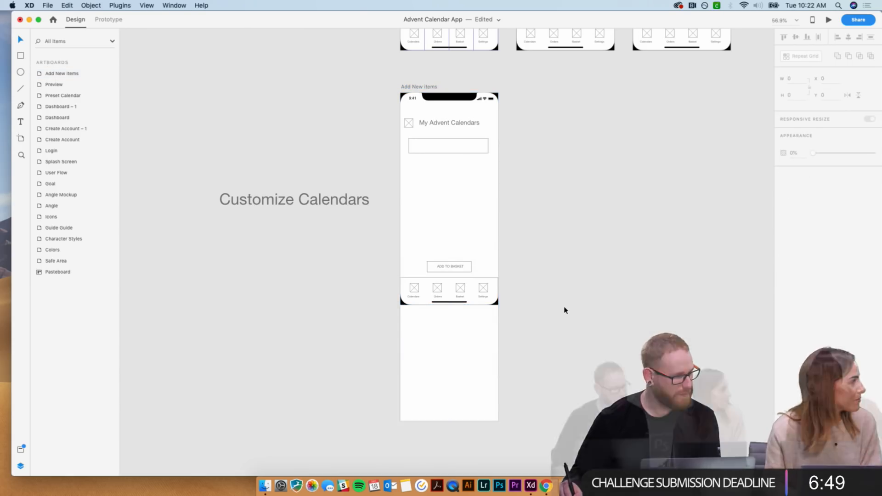
- Lengthen the Add New items artboard further to give more scrolling space below the menu bar
{"action": "scroll", "coordinate": [397, 76], "scroll_direction": "down", "scroll_amount": 2}
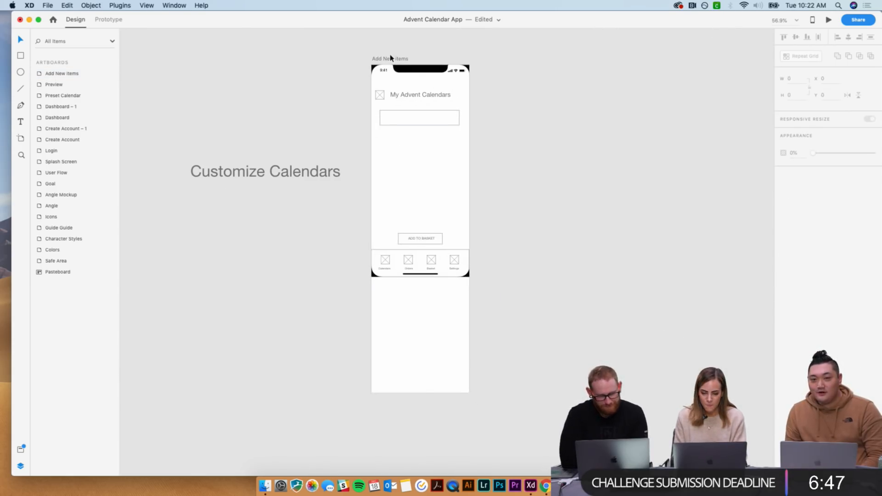
{"action": "left_click", "coordinate": [392, 59]}
{"action": "left_click_drag", "start_coordinate": [421, 398], "coordinate": [420, 429]}
{"action": "left_click", "coordinate": [524, 355]}
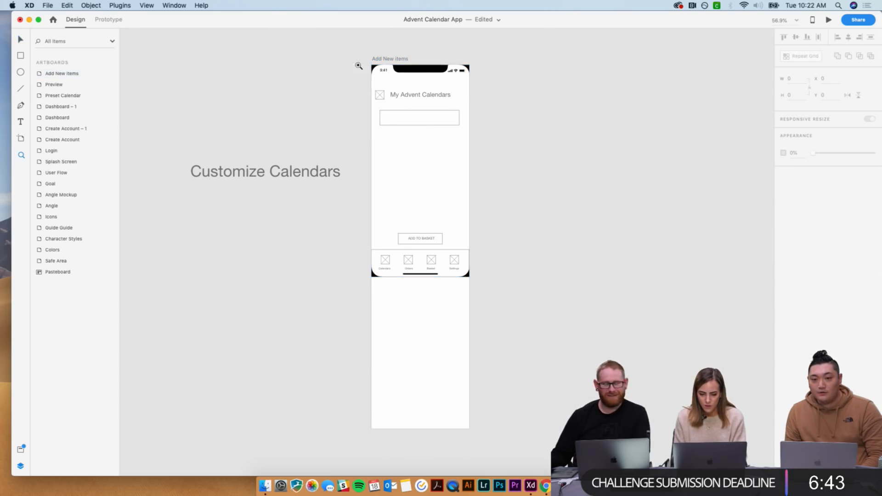
- Duplicate the My Advent Calendars heading, place the copy over the empty box below it, and open its text for editing
{"action": "scroll", "coordinate": [413, 230], "scroll_direction": "up", "scroll_amount": 3}
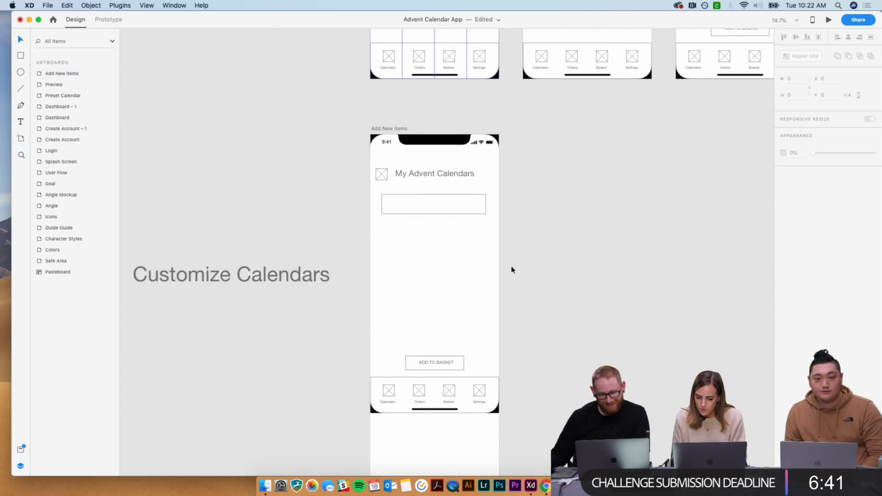
{"action": "scroll", "coordinate": [512, 269], "scroll_direction": "right", "scroll_amount": 2}
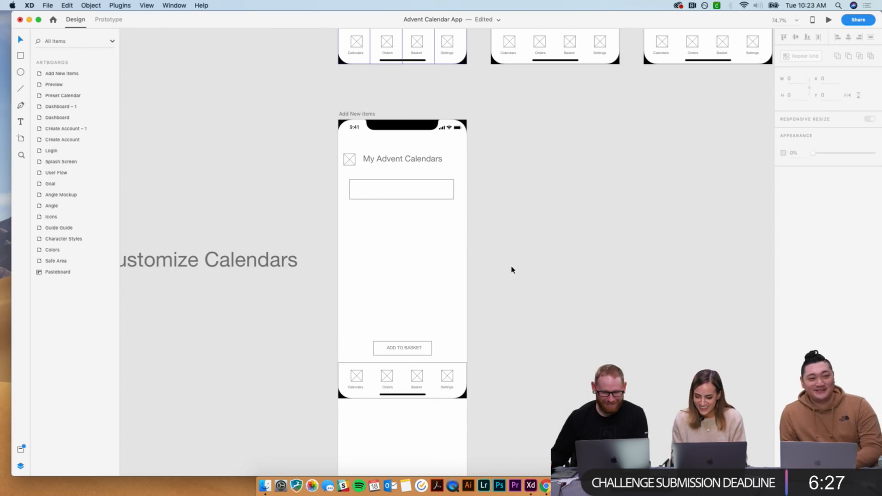
{"action": "left_click", "coordinate": [414, 165]}
{"action": "key", "text": "super+d"}
{"action": "left_click_drag", "start_coordinate": [399, 165], "coordinate": [404, 193]}
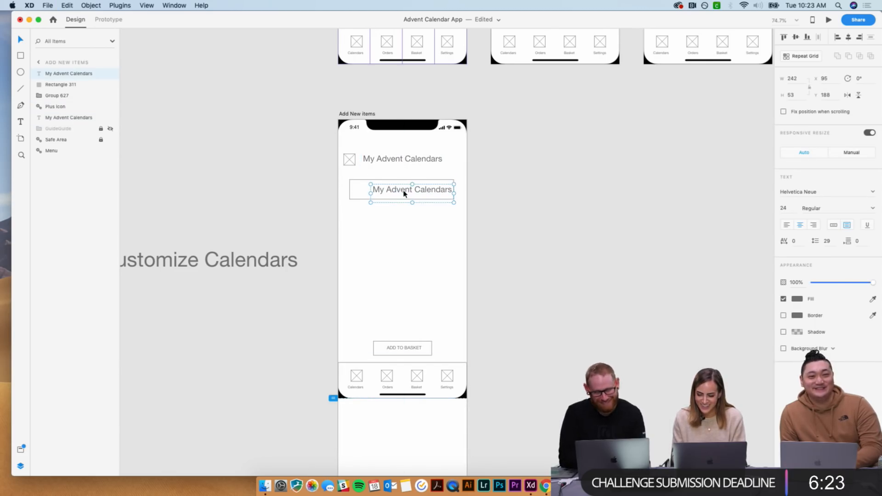
{"action": "double_click", "coordinate": [394, 191]}
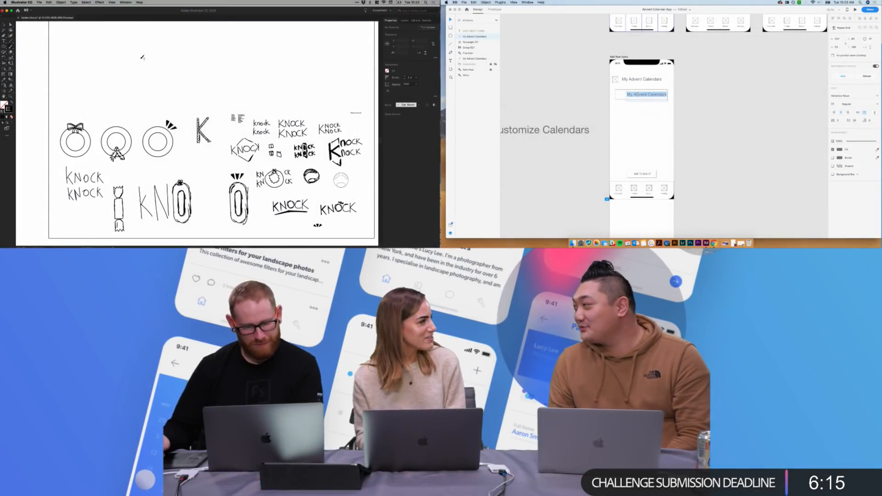
- Switch to Illustrator and sketch a slanted four-sided panel in the blank area above the wreath sketches
{"action": "mouse_move", "coordinate": [142, 49]}
{"action": "left_mouse_down"}
{"action": "mouse_move", "coordinate": [143, 86]}
{"action": "mouse_move", "coordinate": [164, 62]}
{"action": "mouse_move", "coordinate": [162, 102]}
{"action": "left_mouse_up"}
{"action": "left_click_drag", "start_coordinate": [163, 65], "coordinate": [162, 102]}
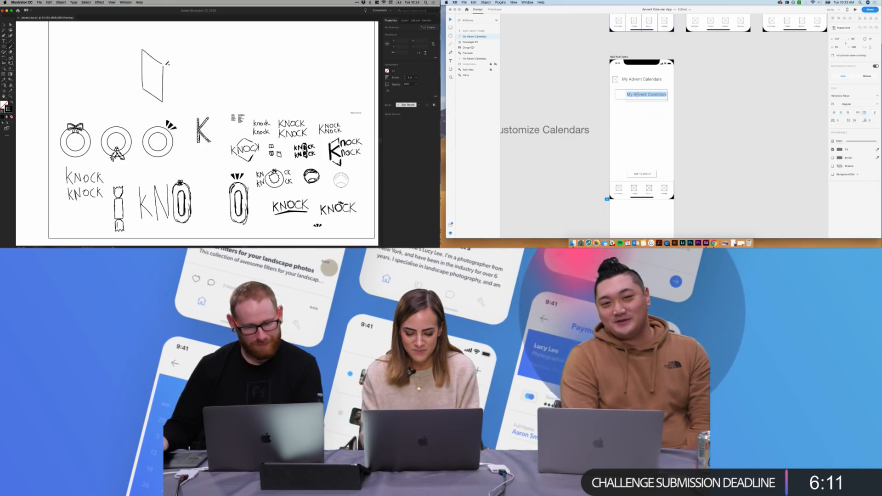
- Replace the outlined row's text with "Day 1" in XD, and undo the stroke sketched from the door's top corner in Illustrator
{"action": "left_click_drag", "start_coordinate": [163, 65], "coordinate": [183, 46]}
{"action": "type", "text": "Day 1"}
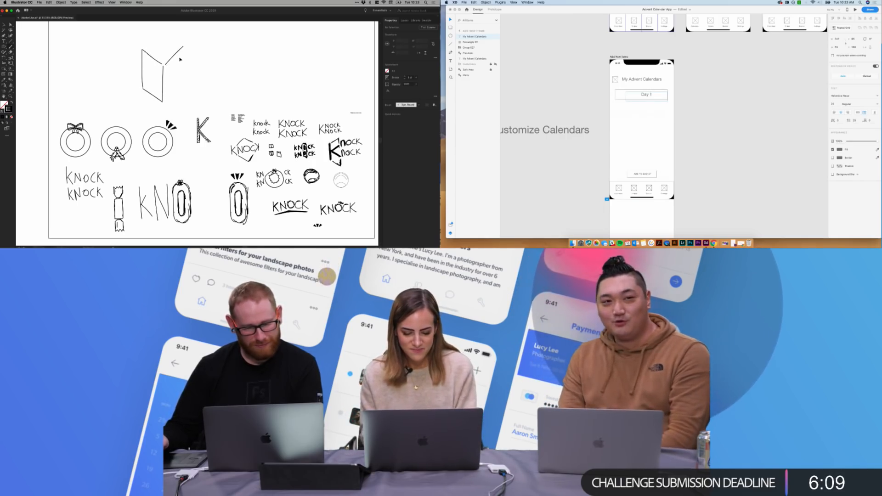
{"action": "key", "text": "super+z"}
{"action": "key", "text": "Escape"}
- Sketch the door frame behind the open door, and left-align the Day 1 label near the left end of its row
{"action": "mouse_move", "coordinate": [143, 50]}
{"action": "left_mouse_down"}
{"action": "mouse_move", "coordinate": [175, 51]}
{"action": "mouse_move", "coordinate": [168, 48]}
{"action": "mouse_move", "coordinate": [172, 89]}
{"action": "left_mouse_up"}
{"action": "left_click", "coordinate": [858, 112]}
{"action": "mouse_move", "coordinate": [168, 48]}
{"action": "left_mouse_down"}
{"action": "mouse_move", "coordinate": [170, 72]}
{"action": "mouse_move", "coordinate": [162, 65]}
{"action": "left_mouse_up"}
{"action": "left_click_drag", "start_coordinate": [644, 95], "coordinate": [627, 95]}
{"action": "left_click_drag", "start_coordinate": [165, 75], "coordinate": [166, 97]}
{"action": "left_click_drag", "start_coordinate": [628, 96], "coordinate": [630, 96]}
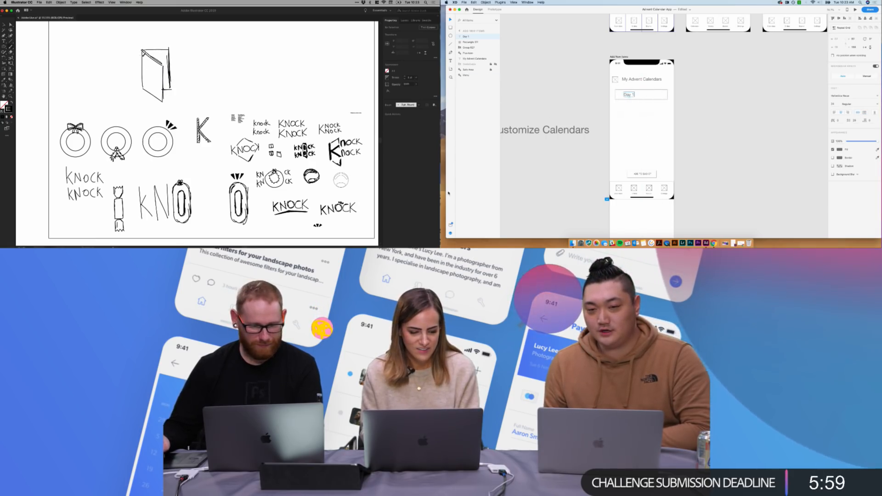
- Apply a smaller Helvetica Neue character style from the document assets to the Day 1 label and nudge it left
{"action": "key", "text": "super+shift+y"}
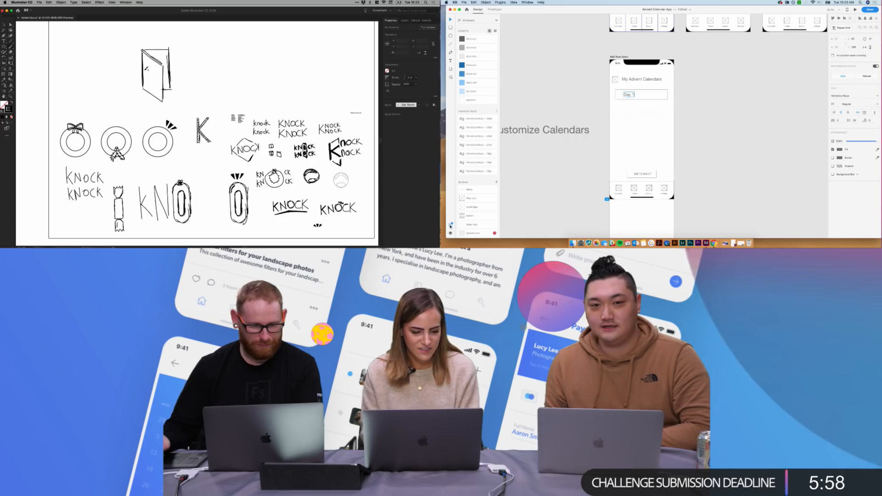
{"action": "left_click", "coordinate": [482, 162]}
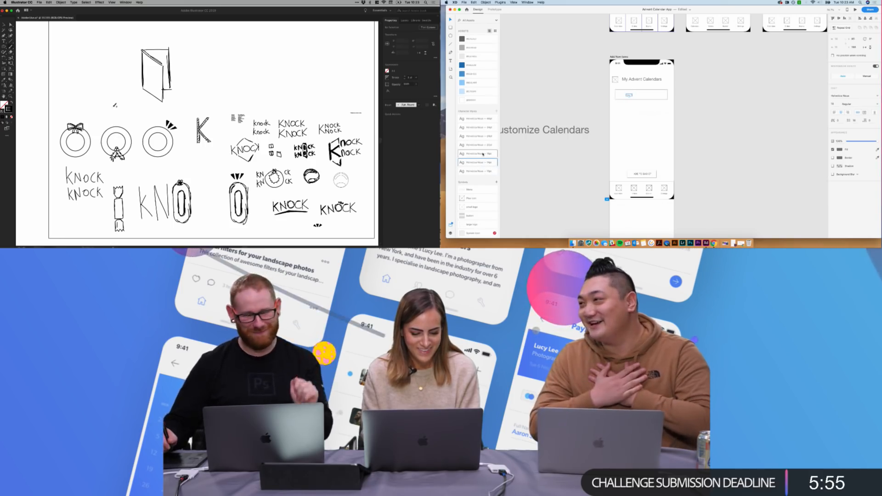
{"action": "left_click_drag", "start_coordinate": [630, 96], "coordinate": [627, 96]}
{"action": "left_click", "coordinate": [645, 131]}
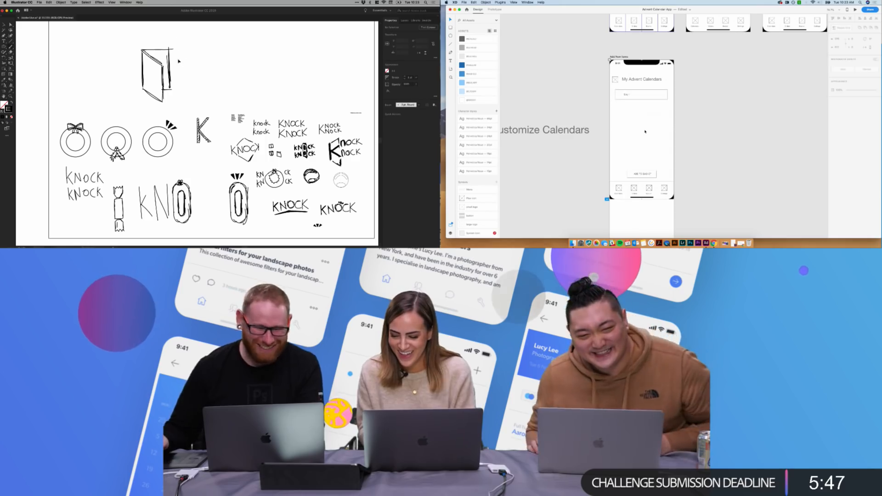
- Shift the Day 1 label right and place a copy of the image placeholder icon at the left end of the row
{"action": "left_click_drag", "start_coordinate": [628, 95], "coordinate": [634, 95]}
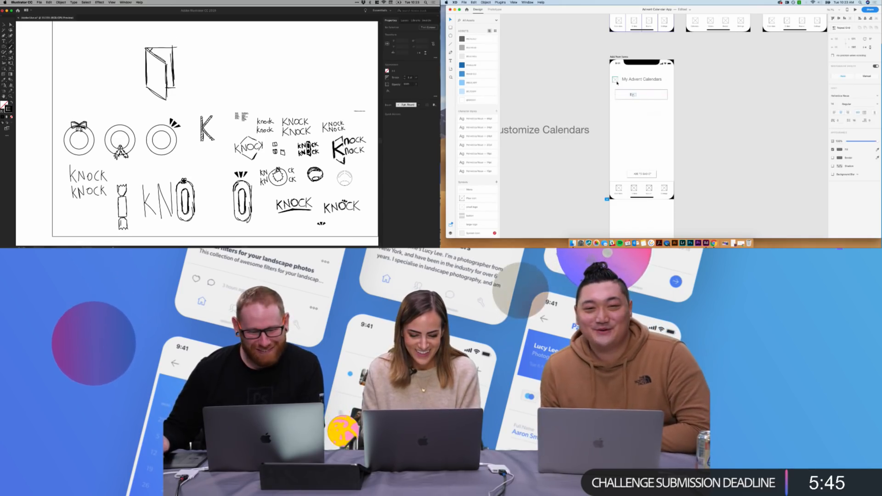
{"action": "left_click", "coordinate": [618, 91]}
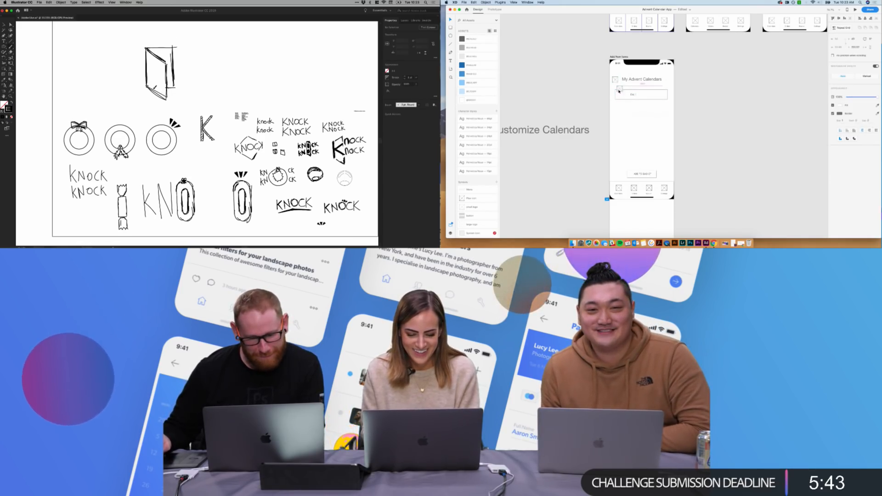
{"action": "left_click_drag", "start_coordinate": [618, 90], "coordinate": [620, 96]}
{"action": "left_click", "coordinate": [651, 143]}
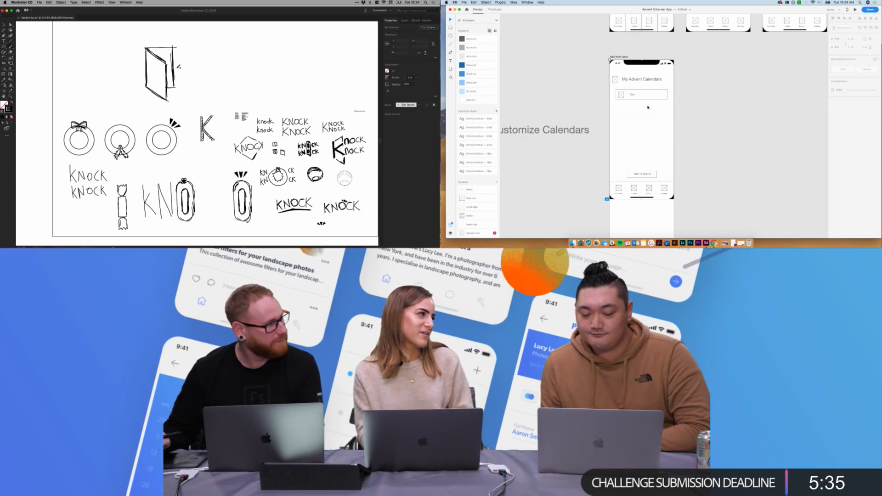
- Retrace the edges of the open door and its frame with heavier brush strokes in Illustrator
{"action": "left_click", "coordinate": [163, 72], "text": "super"}
{"action": "left_click_drag", "start_coordinate": [175, 80], "coordinate": [155, 51]}
{"action": "left_click_drag", "start_coordinate": [177, 105], "coordinate": [163, 88]}
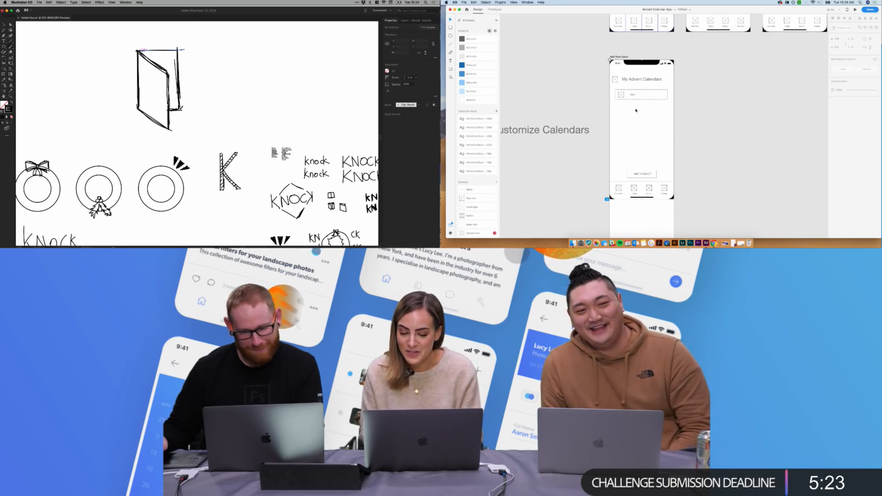
- Turn the Day 1 row with its icon into a repeat grid in XD and extend it downward to fifteen rows
{"action": "left_click", "coordinate": [621, 95]}
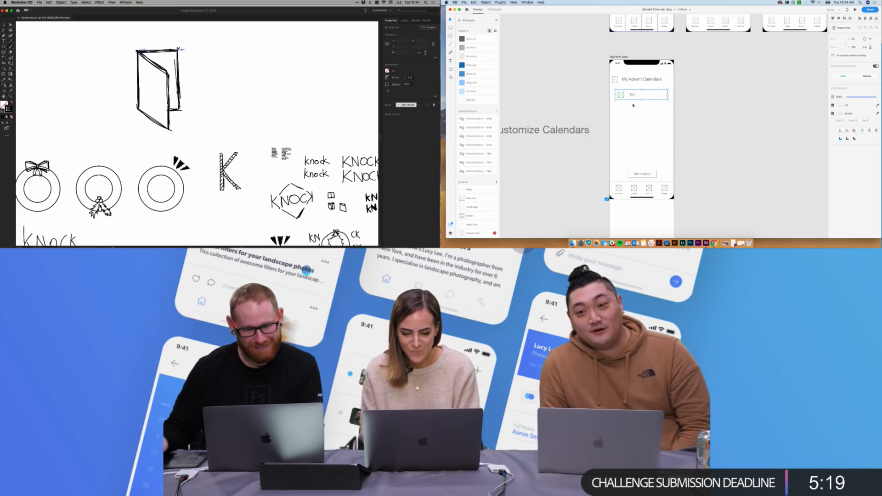
{"action": "key", "text": "super+g"}
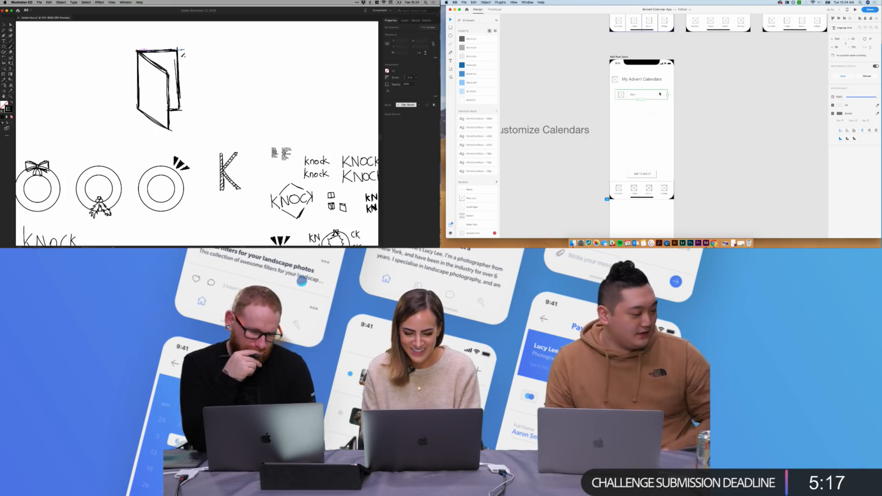
{"action": "left_click_drag", "start_coordinate": [642, 100], "coordinate": [640, 145]}
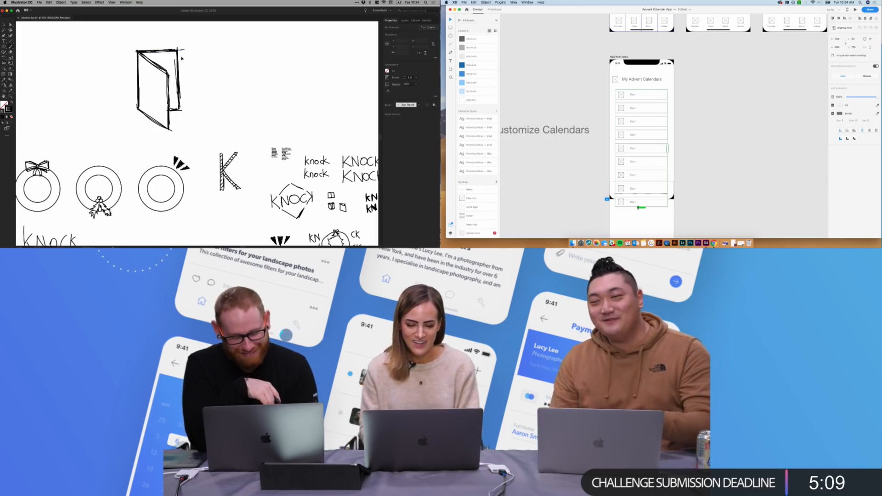
{"action": "scroll", "coordinate": [638, 208], "scroll_direction": "down", "scroll_amount": 2}
{"action": "left_click_drag", "start_coordinate": [636, 172], "coordinate": [637, 200]}
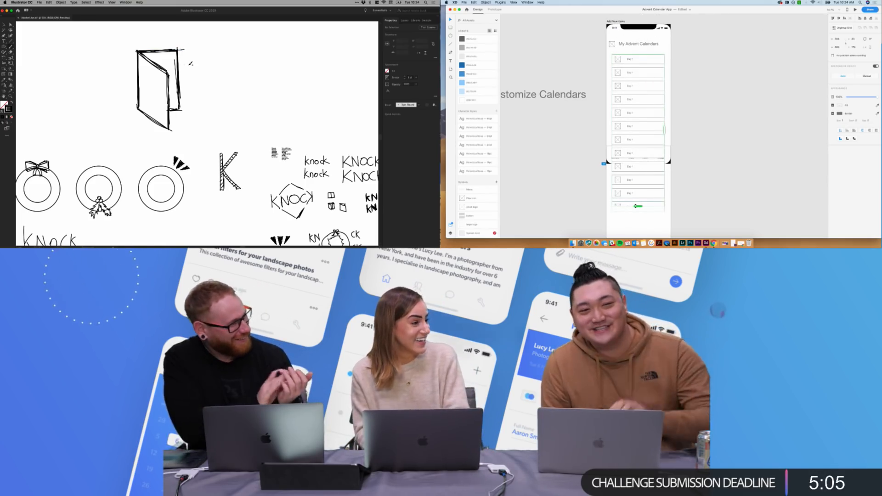
{"action": "scroll", "coordinate": [636, 207], "scroll_direction": "down", "scroll_amount": 2}
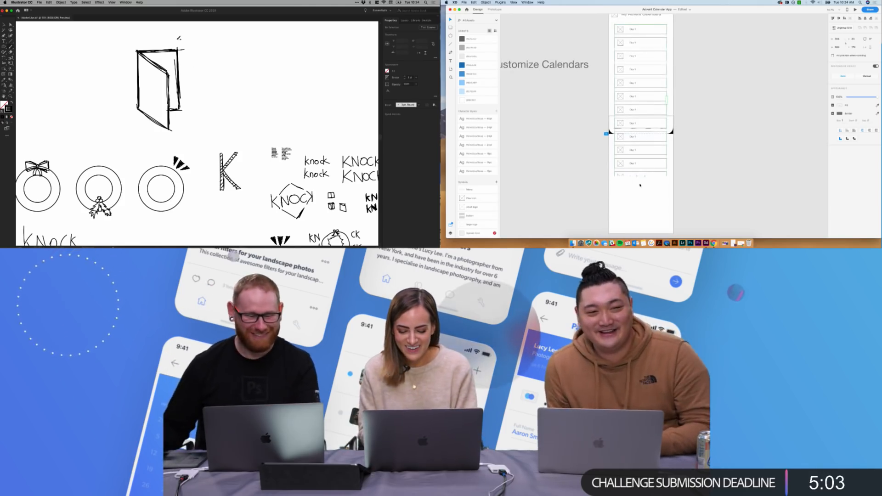
{"action": "left_click_drag", "start_coordinate": [638, 209], "coordinate": [636, 220]}
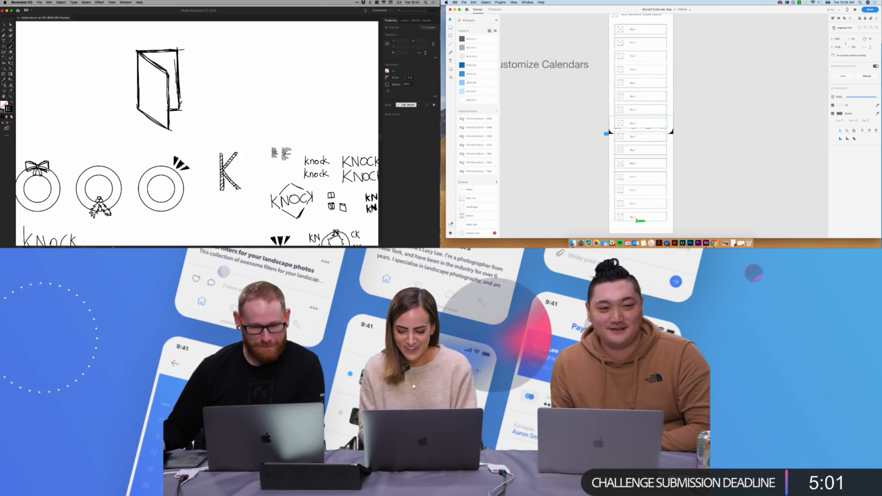
{"action": "scroll", "coordinate": [633, 138], "scroll_direction": "up", "scroll_amount": 3}
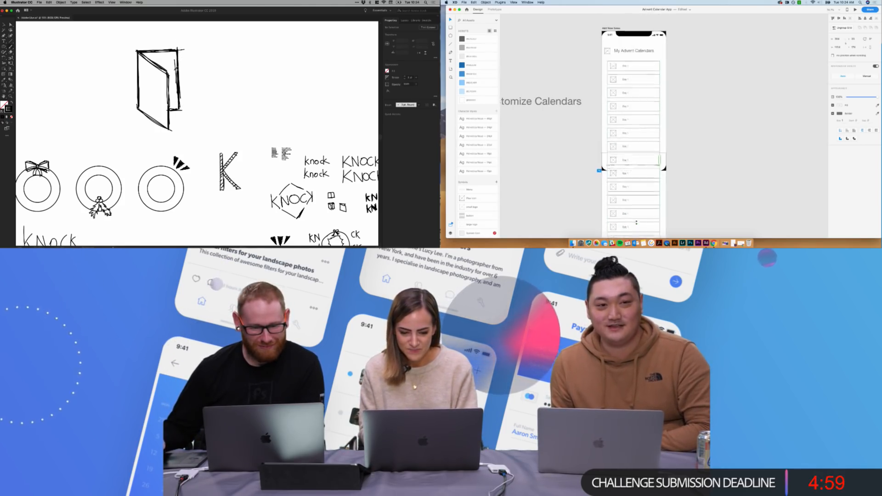
- Relabel the second and third rows of the repeat grid Day 2 and Day 3
{"action": "double_click", "coordinate": [626, 87]}
{"action": "left_click", "coordinate": [627, 86]}
{"action": "left_click_drag", "start_coordinate": [218, 59], "coordinate": [217, 71]}
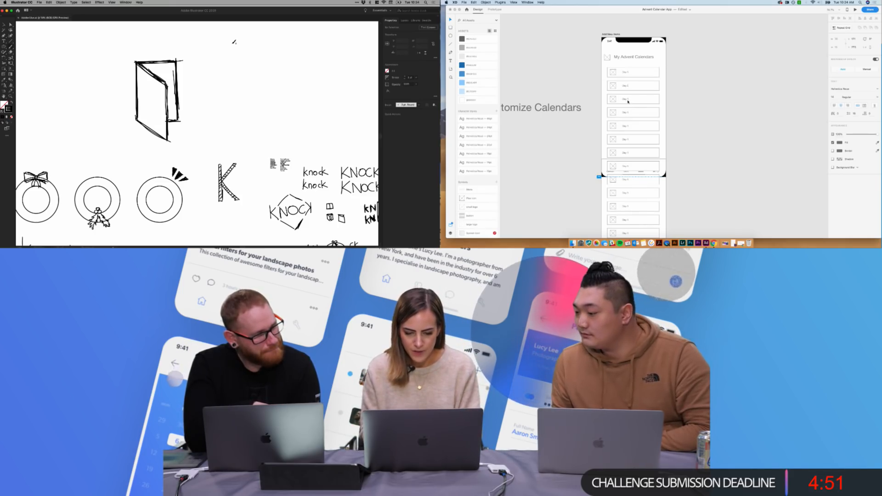
{"action": "left_click", "coordinate": [627, 99]}
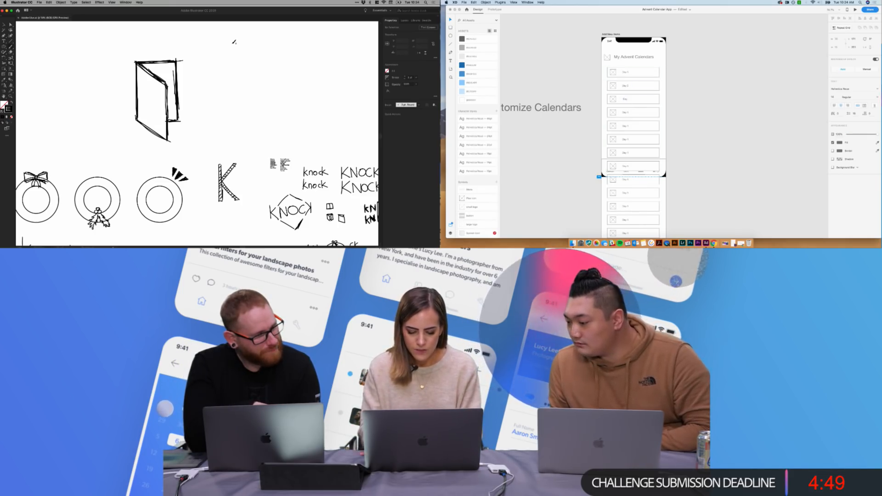
- Relabel the fourth and fifth rows of the repeat grid Day 4 and Day 5
{"action": "double_click", "coordinate": [627, 114]}
{"action": "left_click", "coordinate": [628, 113]}
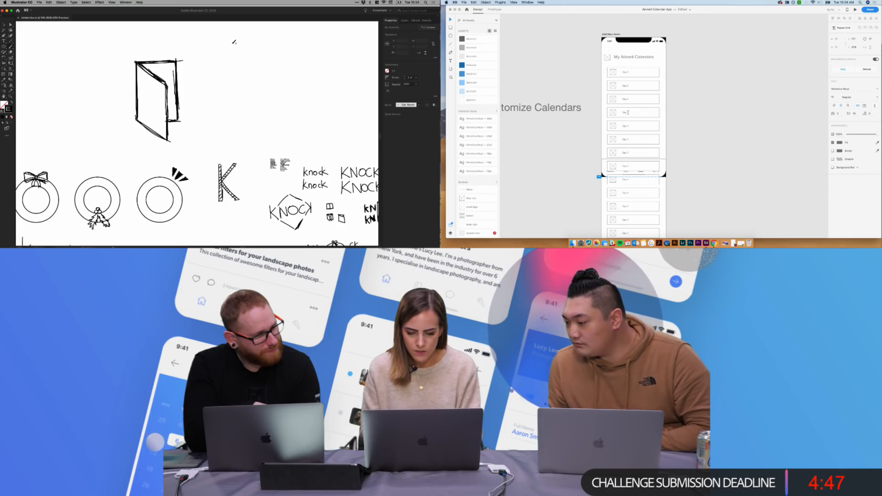
{"action": "key", "text": "BackSpace"}
{"action": "type", "text": "4"}
{"action": "double_click", "coordinate": [627, 125]}
{"action": "type", "text": "5"}
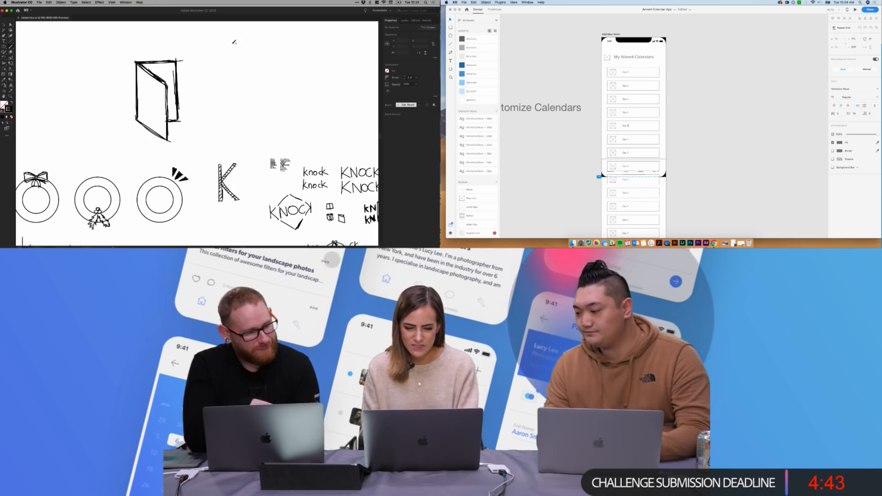
- Relabel the sixth to ninth rows of the repeat grid Day 6, Day 7, Day 8 and Day 9
{"action": "double_click", "coordinate": [626, 139]}
{"action": "type", "text": "6"}
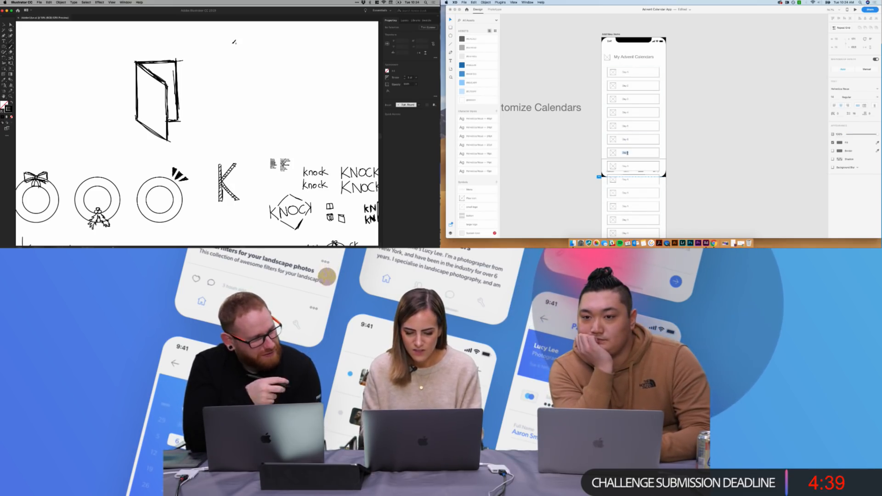
{"action": "type", "text": "7"}
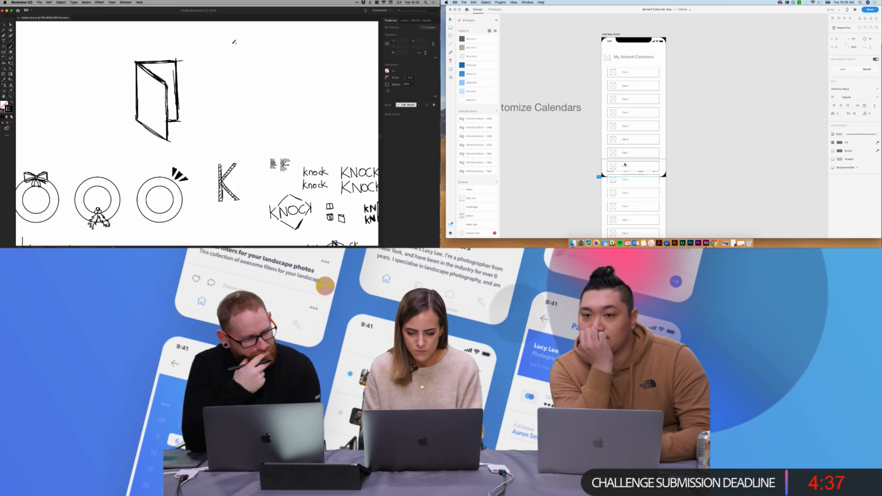
{"action": "double_click", "coordinate": [628, 167]}
{"action": "type", "text": "8"}
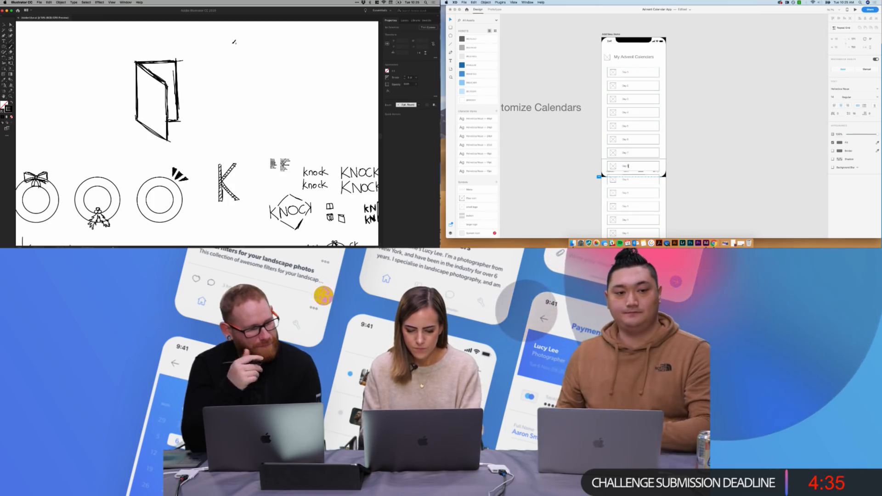
{"action": "double_click", "coordinate": [626, 179]}
{"action": "type", "text": "9"}
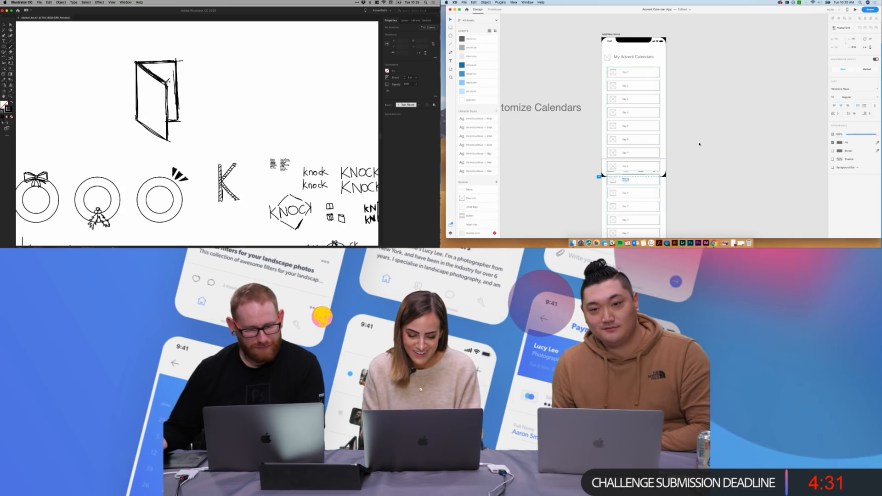
- Relabel the tenth row of the repeat grid Day 10
{"action": "scroll", "coordinate": [666, 140], "scroll_direction": "down", "scroll_amount": 3}
{"action": "double_click", "coordinate": [628, 137]}
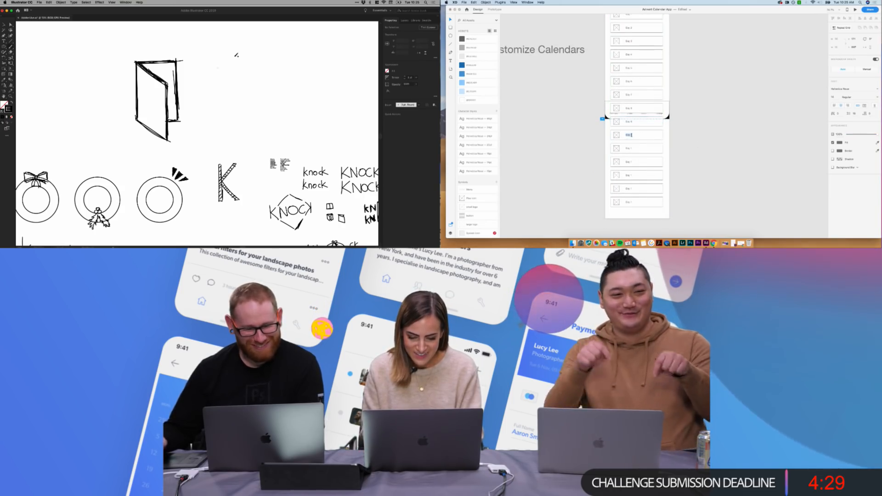
{"action": "scroll", "coordinate": [211, 73], "scroll_direction": "down", "scroll_amount": 2}
{"action": "type", "text": "0"}
{"action": "left_click_drag", "start_coordinate": [204, 63], "coordinate": [205, 86]}
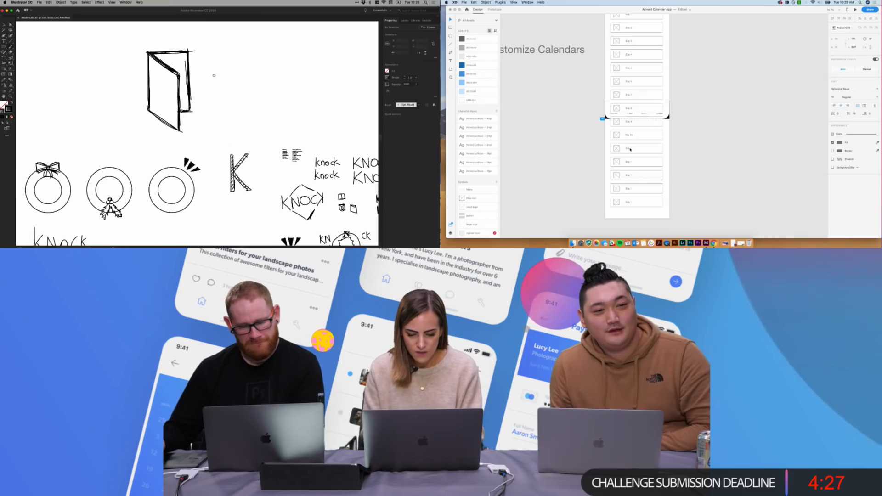
- Relabel the eleventh and twelfth rows Day 11 and Day 12, and sketch the stem of a K on the door
{"action": "double_click", "coordinate": [632, 148]}
{"action": "left_click_drag", "start_coordinate": [147, 72], "coordinate": [150, 108]}
{"action": "left_click", "coordinate": [632, 148]}
{"action": "type", "text": "1"}
{"action": "double_click", "coordinate": [632, 162]}
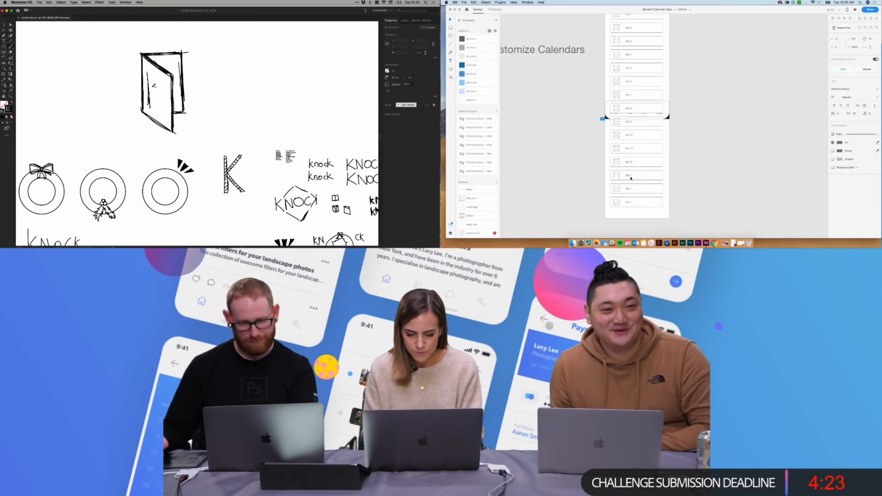
- Finish the letter K on the door sketch, and relabel the thirteenth and fourteenth rows Day 13 and Day 14
{"action": "left_click_drag", "start_coordinate": [155, 101], "coordinate": [166, 122]}
{"action": "left_click", "coordinate": [632, 175]}
{"action": "type", "text": "3"}
{"action": "double_click", "coordinate": [630, 188]}
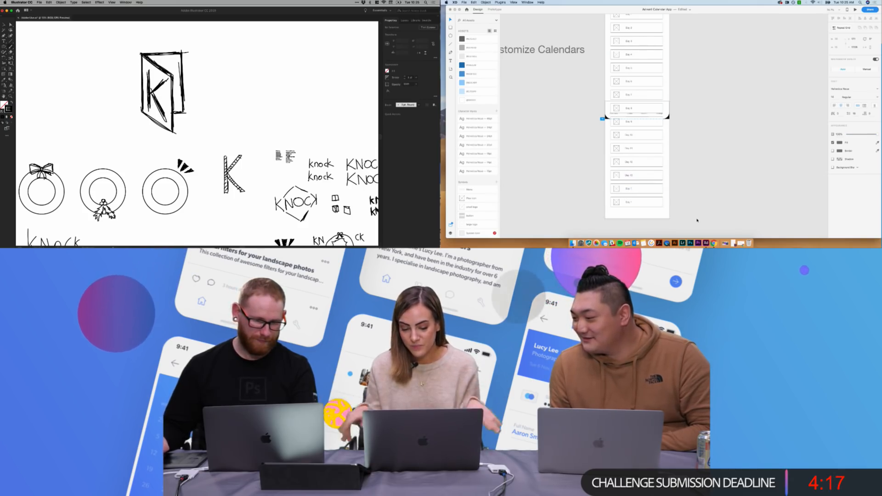
{"action": "type", "text": "4"}
- Relabel the fifteenth row of the repeat grid Day 15
{"action": "left_click_drag", "start_coordinate": [203, 67], "coordinate": [186, 80]}
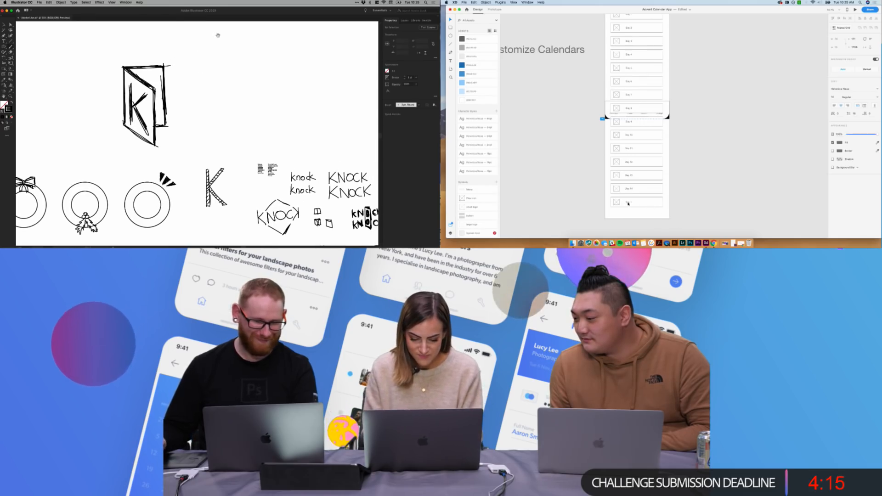
{"action": "double_click", "coordinate": [631, 203]}
{"action": "double_click", "coordinate": [631, 203]}
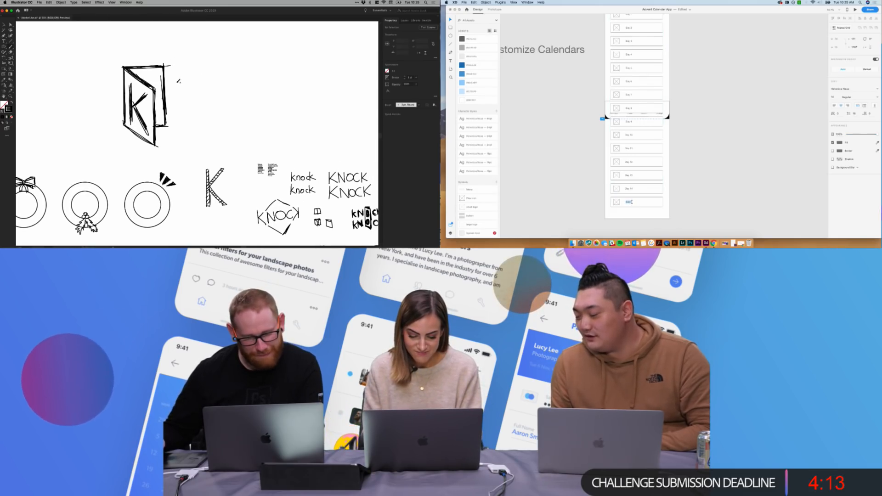
{"action": "type", "text": "5"}
- Sketch a tall letter N just right of the door in Illustrator
{"action": "left_click_drag", "start_coordinate": [173, 69], "coordinate": [177, 123]}
{"action": "key", "text": "Escape"}
{"action": "left_click_drag", "start_coordinate": [173, 68], "coordinate": [203, 111]}
{"action": "scroll", "coordinate": [676, 196], "scroll_direction": "up", "scroll_amount": 4}
{"action": "left_click", "coordinate": [736, 135]}
{"action": "scroll", "coordinate": [737, 136], "scroll_direction": "down", "scroll_amount": 2}
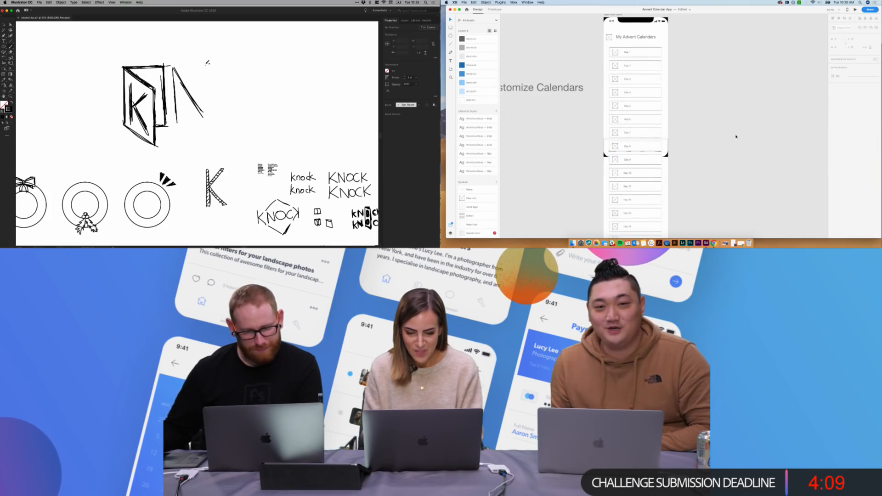
{"action": "left_click_drag", "start_coordinate": [205, 63], "coordinate": [209, 118]}
- Extend the repeat grid downward to add more day rows, and retrace the N and sketch an O beside it
{"action": "scroll", "coordinate": [723, 129], "scroll_direction": "up", "scroll_amount": 2}
{"action": "left_click", "coordinate": [614, 38]}
{"action": "mouse_move", "coordinate": [173, 64]}
{"action": "left_mouse_down"}
{"action": "mouse_move", "coordinate": [176, 119]}
{"action": "mouse_move", "coordinate": [203, 113]}
{"action": "left_mouse_up"}
{"action": "scroll", "coordinate": [695, 108], "scroll_direction": "down", "scroll_amount": 6}
{"action": "left_click_drag", "start_coordinate": [638, 153], "coordinate": [637, 188]}
{"action": "left_click_drag", "start_coordinate": [218, 72], "coordinate": [242, 60]}
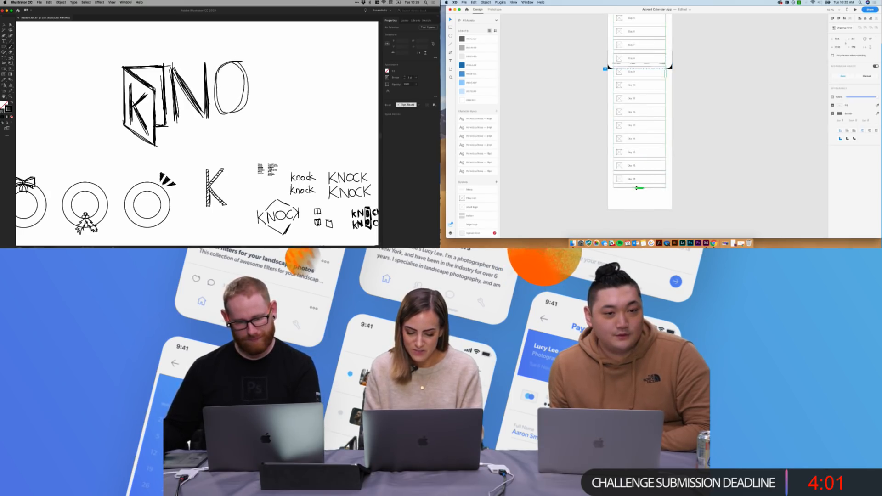
- Relabel the sixteenth row Day 16 and sketch the letter C after the O in the lettering
{"action": "double_click", "coordinate": [634, 167]}
{"action": "left_click", "coordinate": [634, 165]}
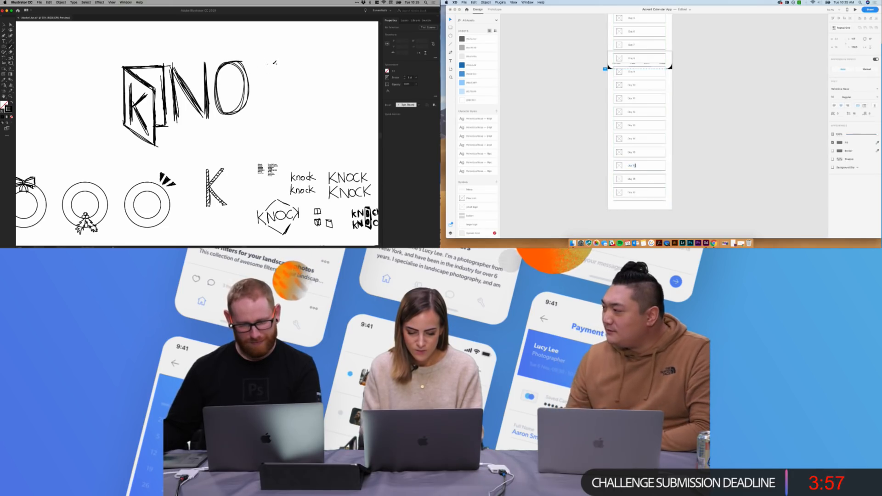
{"action": "mouse_move", "coordinate": [256, 98]}
{"action": "left_mouse_down"}
{"action": "mouse_move", "coordinate": [266, 115]}
{"action": "mouse_move", "coordinate": [288, 110]}
{"action": "left_mouse_up"}
{"action": "type", "text": "6"}
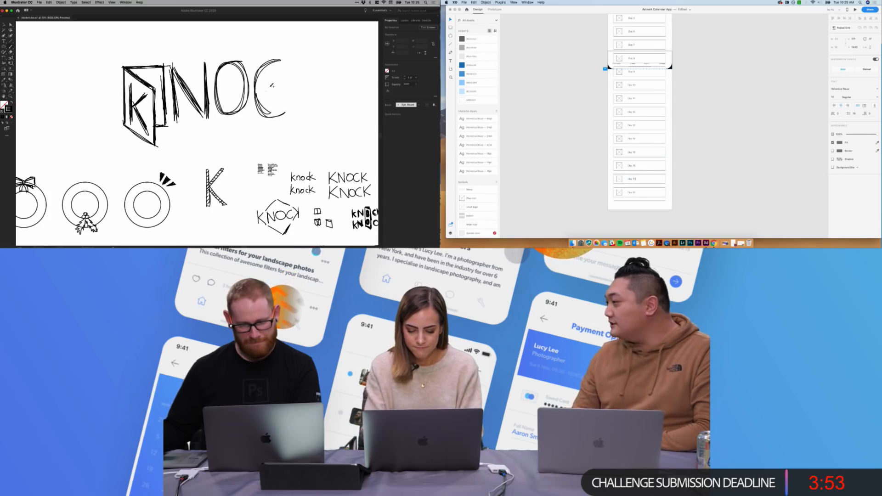
- Relabel the last two rows Day 17 and Day 18 in XD, and redraw the C's outer stroke in the Illustrator lettering
{"action": "key", "text": "super+z"}
{"action": "type", "text": "7"}
{"action": "mouse_move", "coordinate": [280, 60]}
{"action": "left_mouse_down"}
{"action": "mouse_move", "coordinate": [253, 94]}
{"action": "mouse_move", "coordinate": [285, 113]}
{"action": "left_mouse_up"}
{"action": "left_click", "coordinate": [634, 192]}
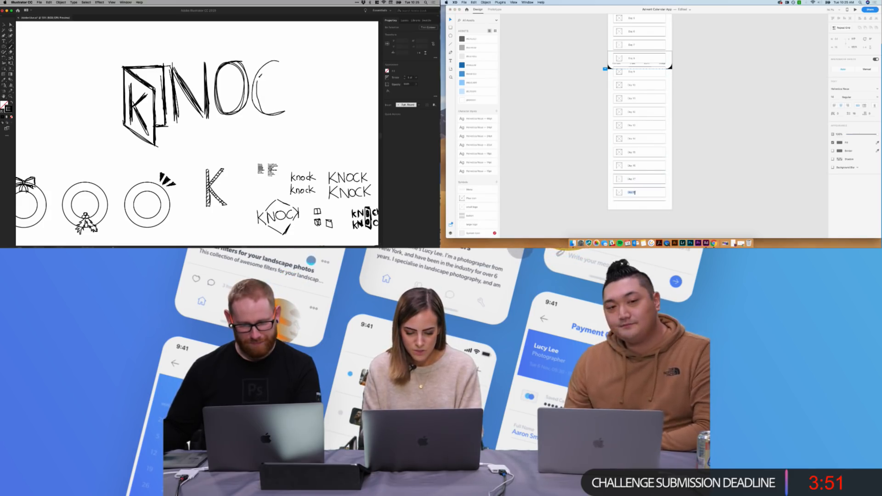
{"action": "key", "text": "Escape"}
{"action": "left_click", "coordinate": [714, 193]}
- Sketch a tall letter K after the C to complete the KNOCK lettering in Illustrator
{"action": "left_click_drag", "start_coordinate": [292, 61], "coordinate": [297, 116]}
{"action": "scroll", "coordinate": [712, 190], "scroll_direction": "down", "scroll_amount": 3}
{"action": "scroll", "coordinate": [698, 179], "scroll_direction": "up", "scroll_amount": 1}
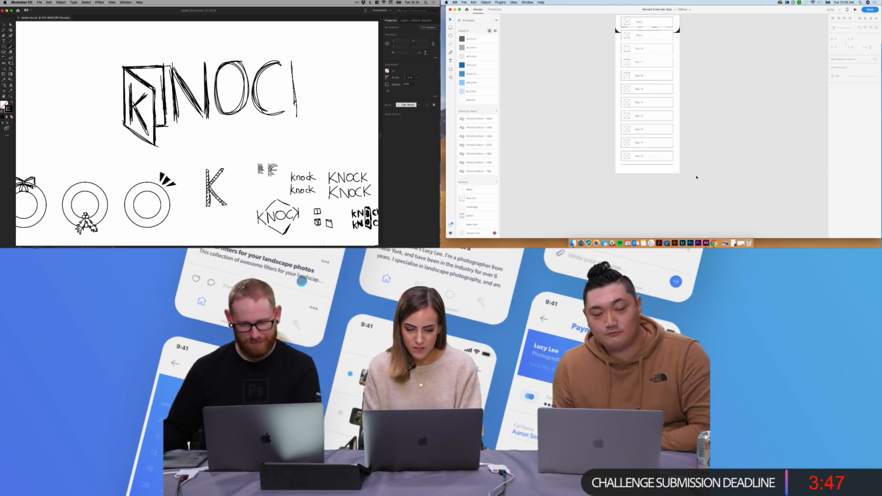
{"action": "scroll", "coordinate": [675, 137], "scroll_direction": "up", "scroll_amount": 1}
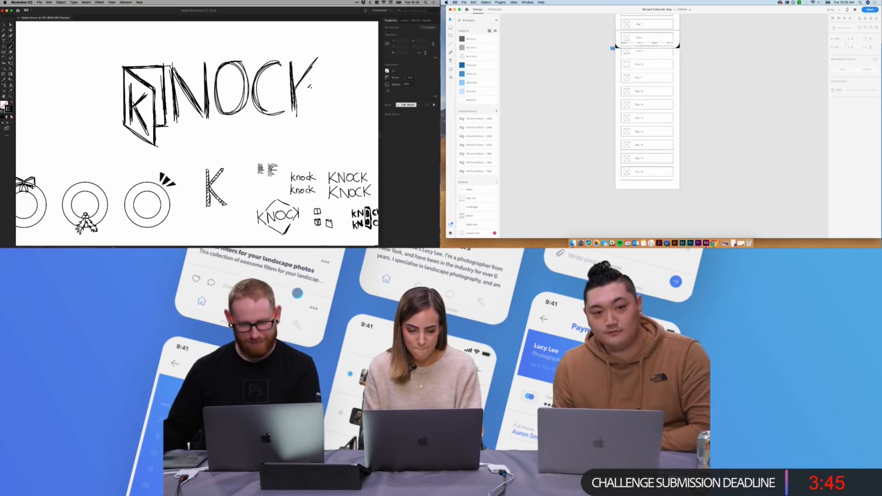
{"action": "scroll", "coordinate": [617, 55], "scroll_direction": "up", "scroll_amount": 4}
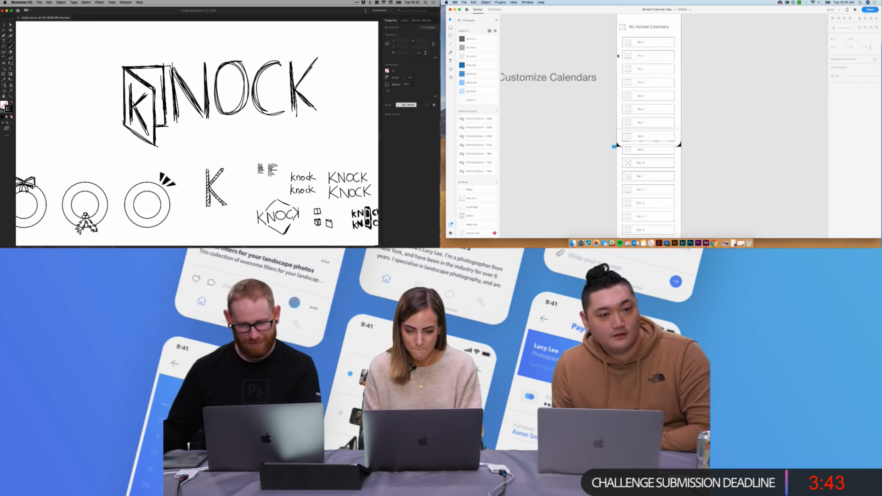
- Extend the My Advent Calendars artboard downward in XD to make room below the Day 18 row
{"action": "scroll", "coordinate": [624, 16], "scroll_direction": "up", "scroll_amount": 1}
{"action": "left_click", "coordinate": [623, 20]}
{"action": "scroll", "coordinate": [666, 108], "scroll_direction": "down", "scroll_amount": 5}
{"action": "key", "text": "super+minus"}
{"action": "key", "text": "super+minus"}
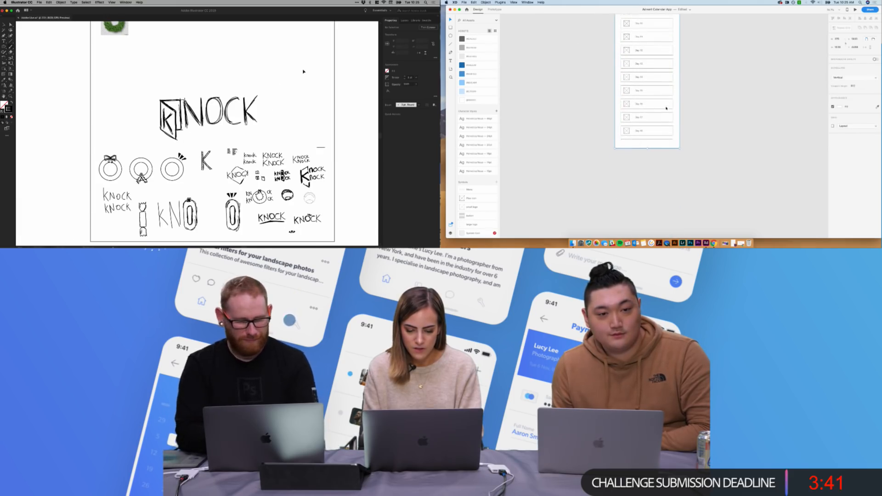
{"action": "left_click_drag", "start_coordinate": [647, 151], "coordinate": [643, 184]}
- Scale down the door KNOCK sketch in Illustrator, and extend the XD repeat grid by three more day rows
{"action": "left_click", "coordinate": [256, 130]}
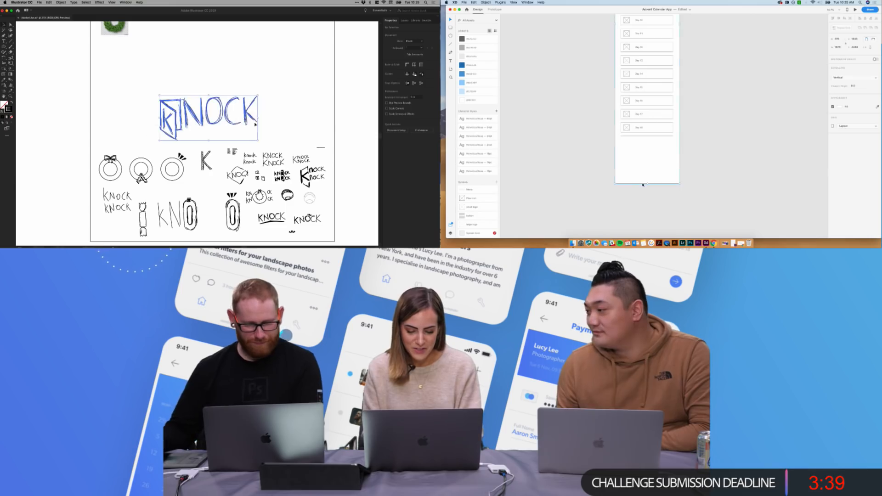
{"action": "left_click", "coordinate": [667, 142]}
{"action": "left_click", "coordinate": [642, 131]}
{"action": "left_click_drag", "start_coordinate": [255, 97], "coordinate": [260, 84]}
{"action": "left_click_drag", "start_coordinate": [647, 136], "coordinate": [646, 169]}
{"action": "left_click_drag", "start_coordinate": [260, 84], "coordinate": [225, 108]}
{"action": "left_click_drag", "start_coordinate": [646, 169], "coordinate": [647, 173]}
- Relabel the nineteenth row Day 19 in XD, and reposition the reduced KNOCK sketch in Illustrator
{"action": "double_click", "coordinate": [636, 142]}
{"action": "mouse_move", "coordinate": [219, 124]}
{"action": "left_mouse_down"}
{"action": "mouse_move", "coordinate": [224, 136]}
{"action": "mouse_move", "coordinate": [257, 143]}
{"action": "mouse_move", "coordinate": [229, 148]}
{"action": "mouse_move", "coordinate": [244, 155]}
{"action": "left_mouse_up"}
{"action": "double_click", "coordinate": [637, 141]}
{"action": "type", "text": "19"}
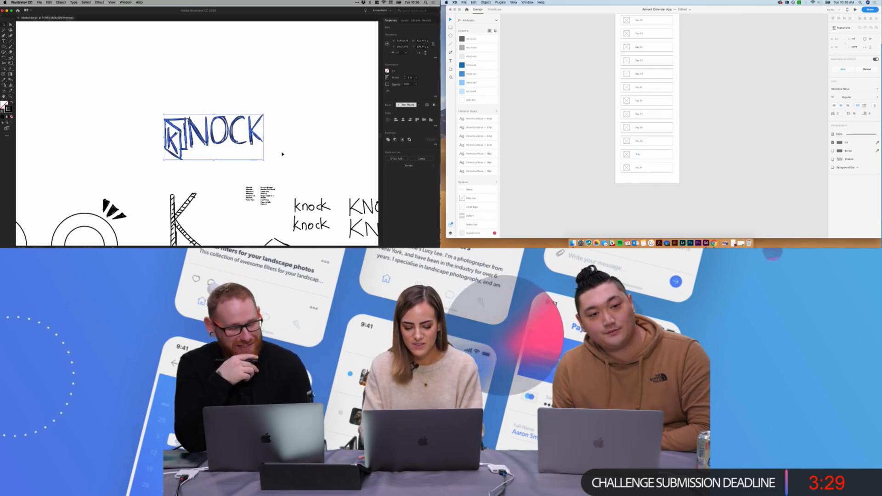
- Duplicate the KNOCK sketch directly above itself in Illustrator, and relabel the last two XD rows Day 20 and Day 21
{"action": "left_click_drag", "start_coordinate": [202, 127], "coordinate": [202, 85]}
{"action": "double_click", "coordinate": [641, 168]}
{"action": "type", "text": "21"}
{"action": "left_click", "coordinate": [692, 174]}
{"action": "left_click", "coordinate": [277, 37]}
- Extend the My Advent Calendars artboard downward to make room below the Day 21 row
{"action": "scroll", "coordinate": [636, 68], "scroll_direction": "up", "scroll_amount": 5}
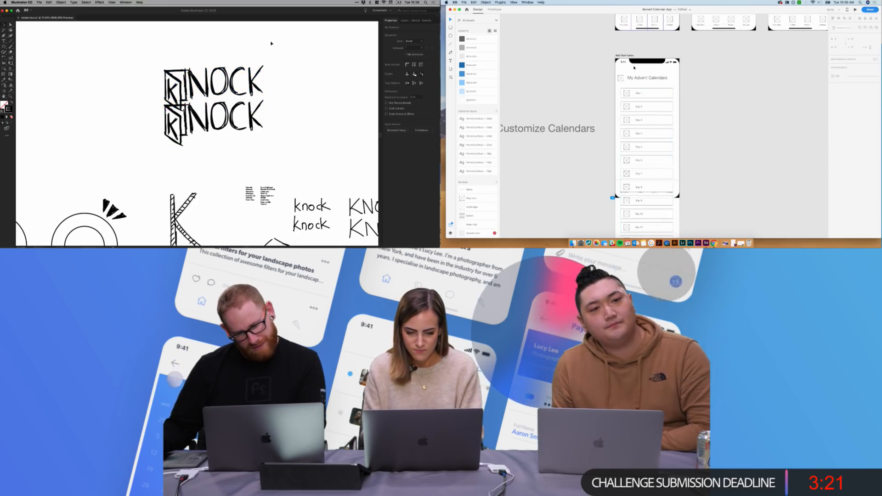
{"action": "left_click", "coordinate": [625, 56]}
{"action": "scroll", "coordinate": [626, 58], "scroll_direction": "down", "scroll_amount": 8}
{"action": "left_click_drag", "start_coordinate": [270, 33], "coordinate": [263, 34]}
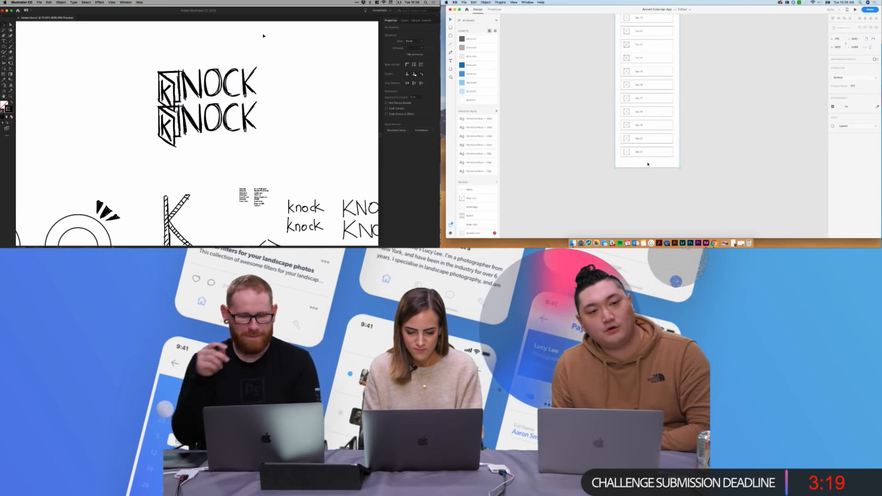
{"action": "left_click_drag", "start_coordinate": [647, 167], "coordinate": [647, 200]}
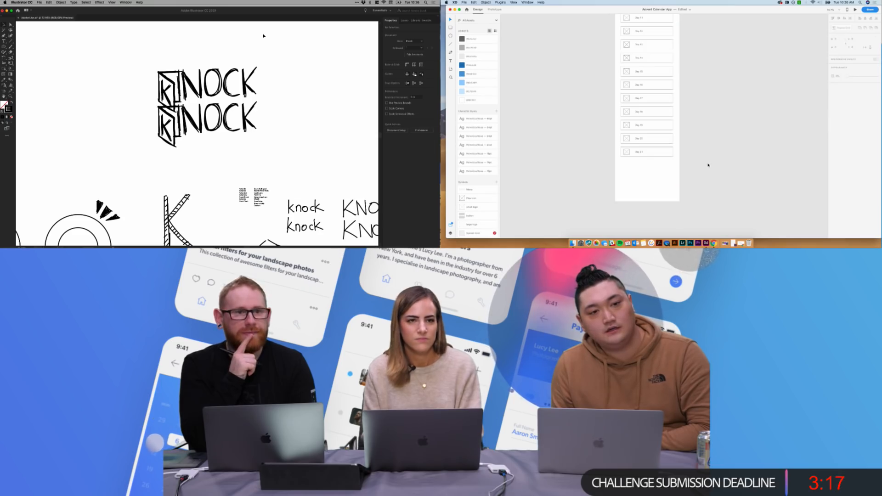
- Extend the repeat grid by three more rows and relabel the first of them Day 22
{"action": "left_click", "coordinate": [659, 152]}
{"action": "left_click_drag", "start_coordinate": [647, 157], "coordinate": [647, 189]}
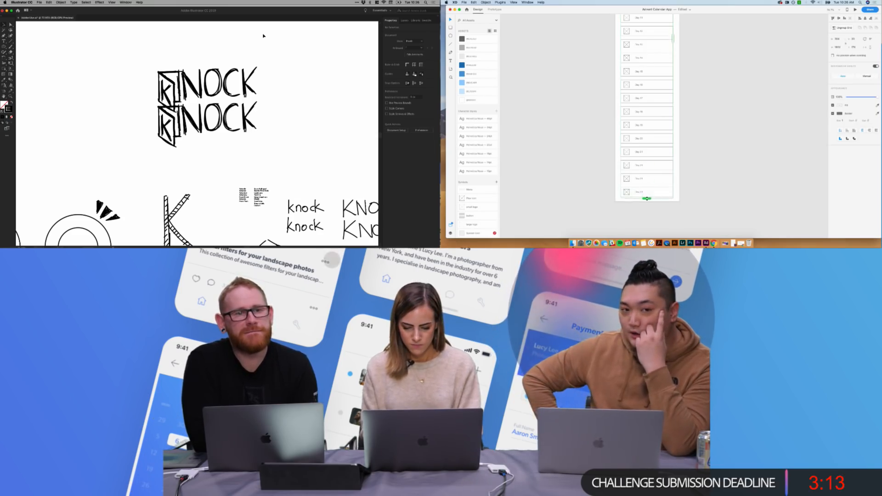
{"action": "double_click", "coordinate": [639, 166]}
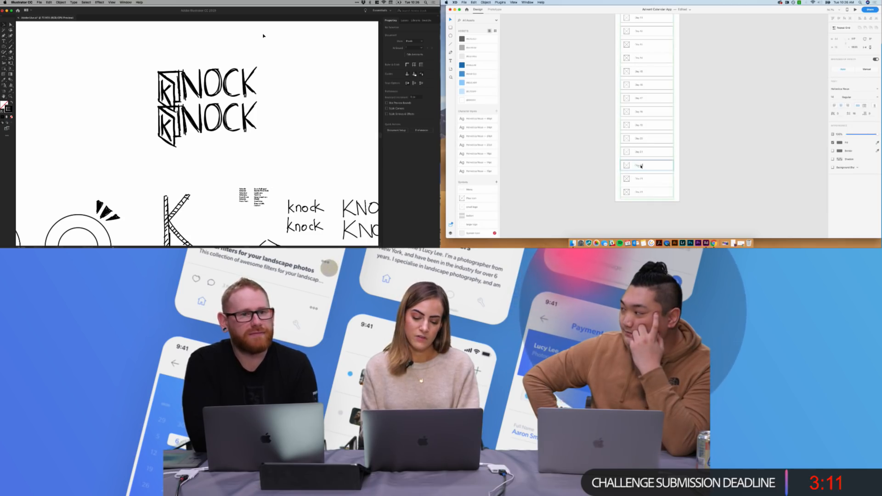
{"action": "type", "text": "Day 22"}
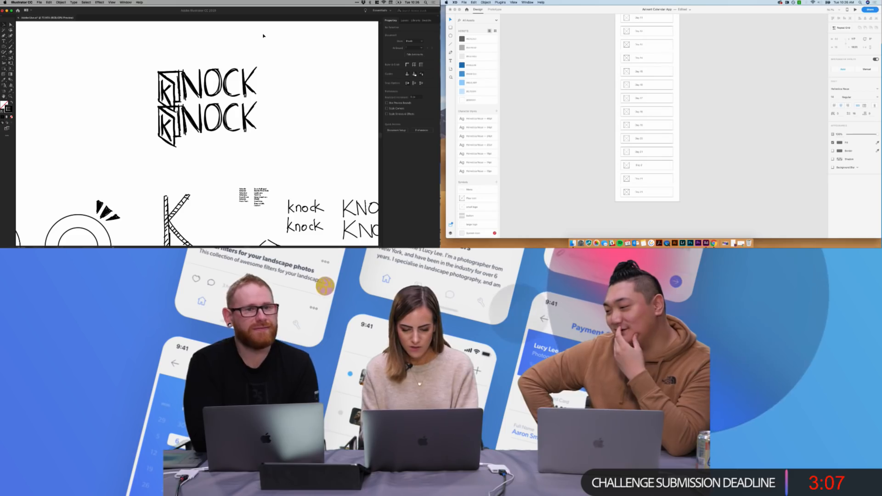
- Relabel the twenty-third row of the repeat grid Day 23
{"action": "double_click", "coordinate": [640, 179]}
{"action": "double_click", "coordinate": [642, 178]}
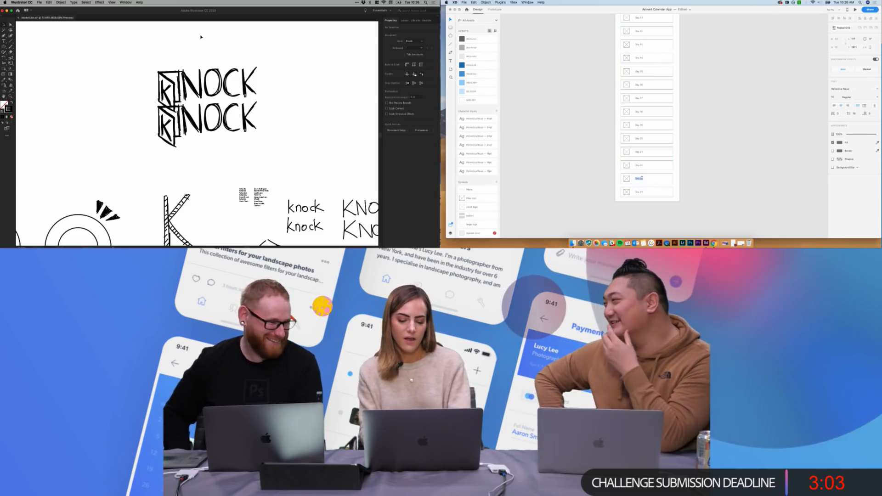
{"action": "key", "text": "BackSpace"}
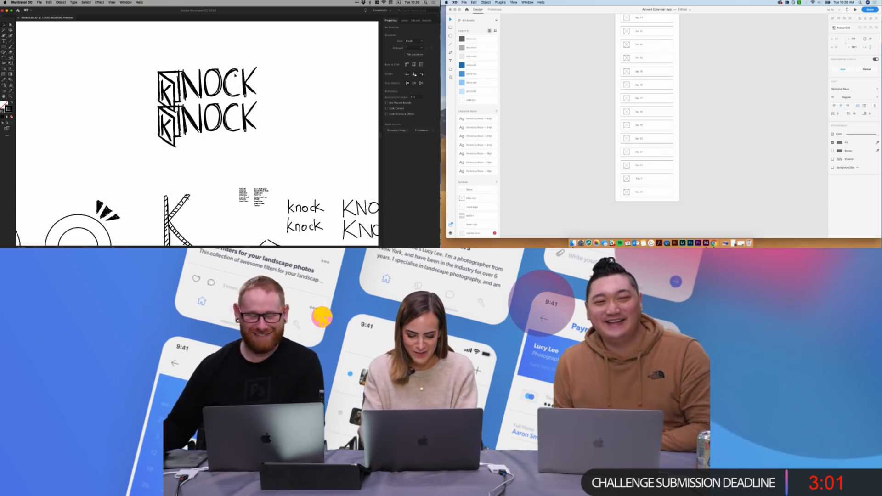
- Relabel the twenty-fourth row Day 24 in XD, and duplicate both stacked KNOCK sketches to the right in Illustrator
{"action": "double_click", "coordinate": [641, 192]}
{"action": "mouse_move", "coordinate": [141, 60]}
{"action": "left_mouse_down"}
{"action": "mouse_move", "coordinate": [181, 144]}
{"action": "mouse_move", "coordinate": [265, 142]}
{"action": "left_mouse_up"}
{"action": "scroll", "coordinate": [265, 142], "scroll_direction": "right", "scroll_amount": 5}
{"action": "type", "text": "24"}
{"action": "left_click_drag", "start_coordinate": [101, 91], "coordinate": [265, 91]}
{"action": "left_click", "coordinate": [221, 50]}
{"action": "key", "text": "super+1"}
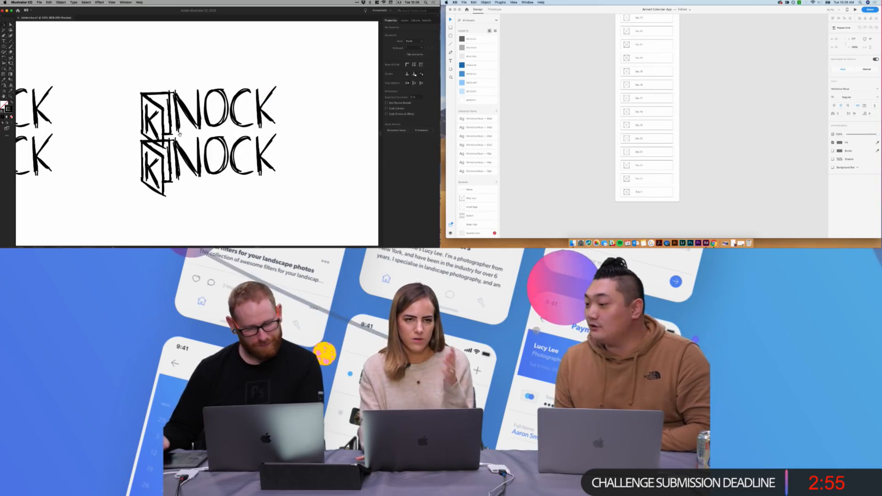
- Delete the K strokes inside the upper door of the copied KNOCK sketch in Illustrator
{"action": "left_click", "coordinate": [166, 101]}
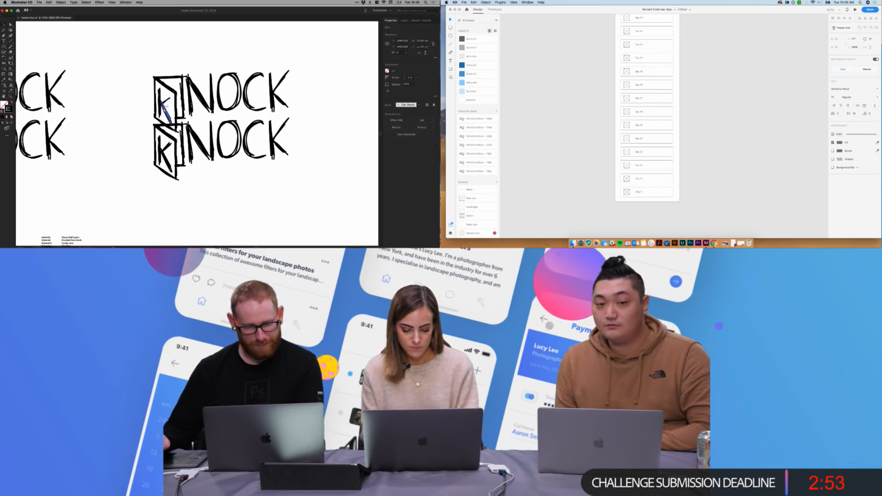
{"action": "key", "text": "Delete"}
{"action": "left_click", "coordinate": [168, 103]}
{"action": "key", "text": "Delete"}
{"action": "key", "text": "Escape"}
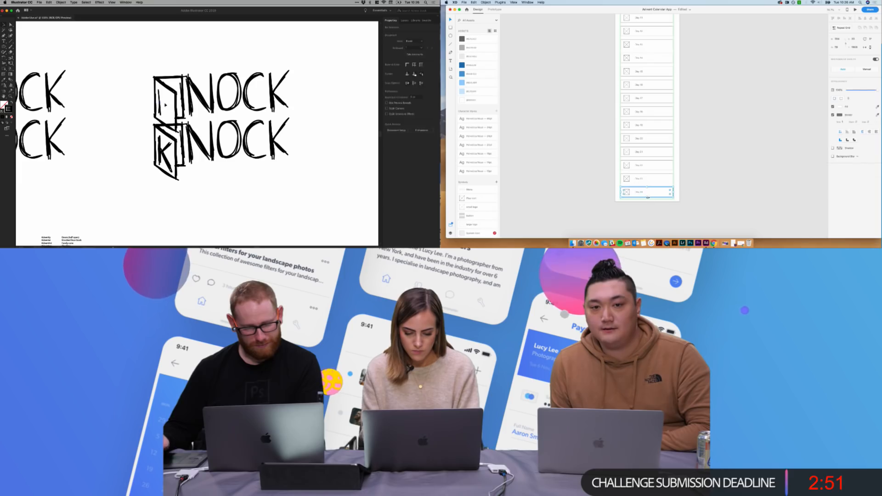
{"action": "left_click", "coordinate": [161, 103]}
{"action": "left_click", "coordinate": [652, 209]}
{"action": "left_click", "coordinate": [642, 191]}
{"action": "key", "text": "Delete"}
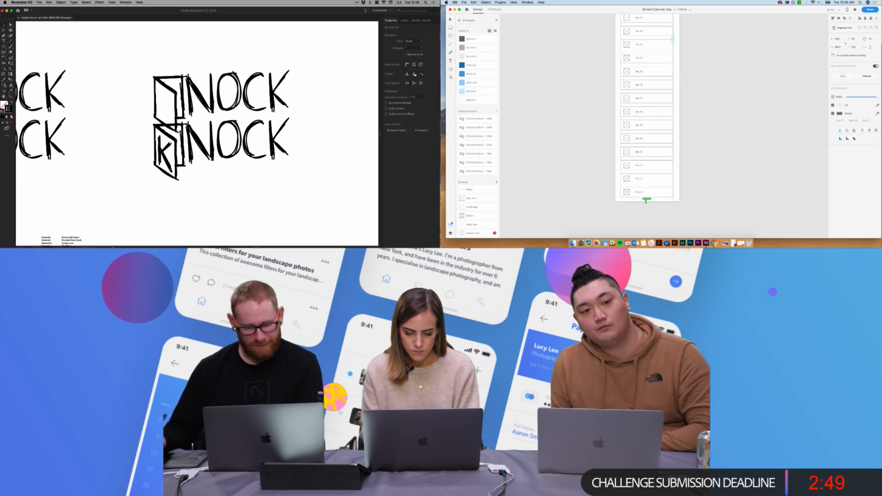
- Extend the XD repeat grid by one more row and relabel it Day 25
{"action": "left_click", "coordinate": [233, 74]}
{"action": "left_click_drag", "start_coordinate": [645, 199], "coordinate": [647, 214]}
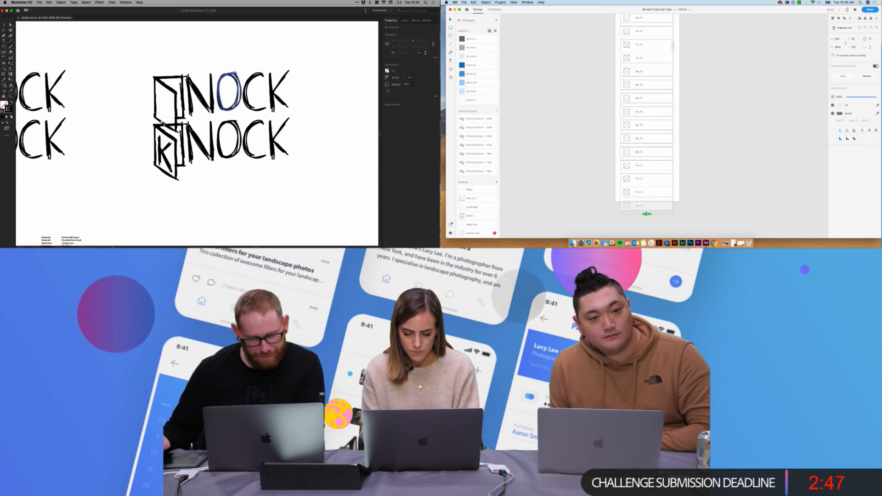
{"action": "key", "text": "super+shift+a"}
{"action": "double_click", "coordinate": [640, 205]}
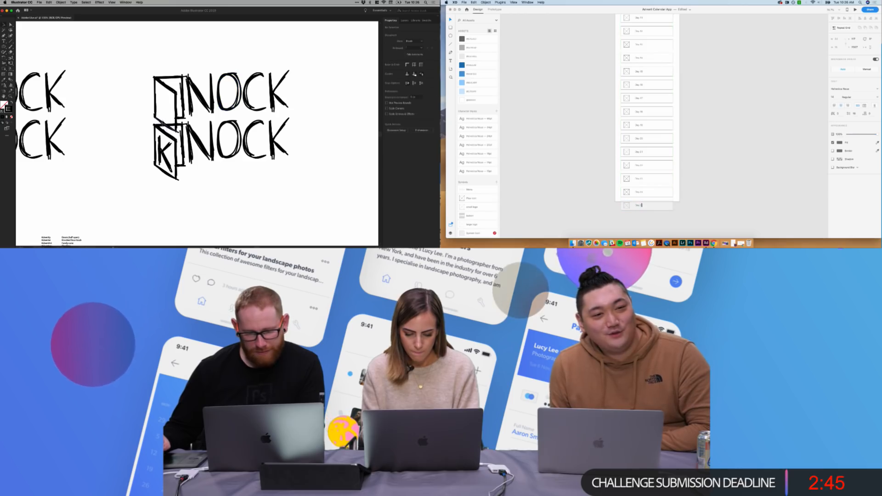
- Delete the remaining upper door outline beside the top NOCK lettering in the copied Illustrator sketch
{"action": "left_click_drag", "start_coordinate": [142, 69], "coordinate": [184, 111]}
{"action": "scroll", "coordinate": [688, 205], "scroll_direction": "up", "scroll_amount": 7}
{"action": "key", "text": "Delete"}
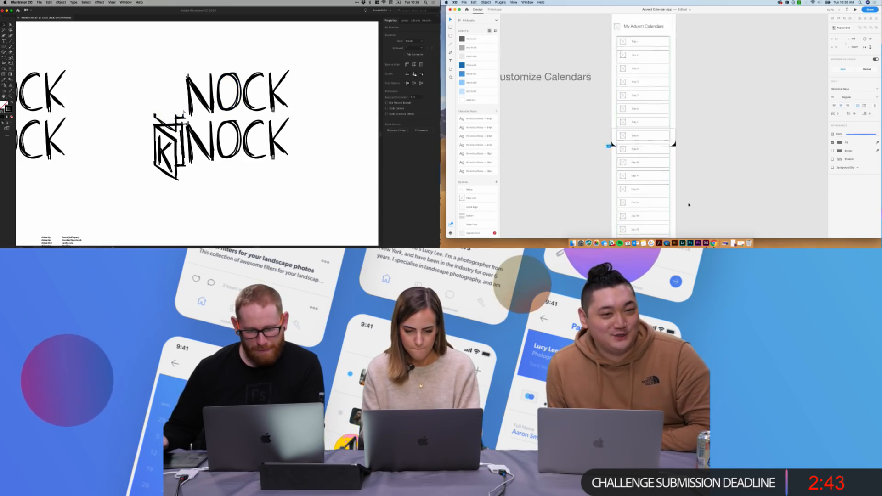
{"action": "scroll", "coordinate": [688, 205], "scroll_direction": "up", "scroll_amount": 2}
{"action": "left_click", "coordinate": [618, 37]}
{"action": "scroll", "coordinate": [596, 114], "scroll_direction": "down", "scroll_amount": 6}
{"action": "key", "text": "Delete"}
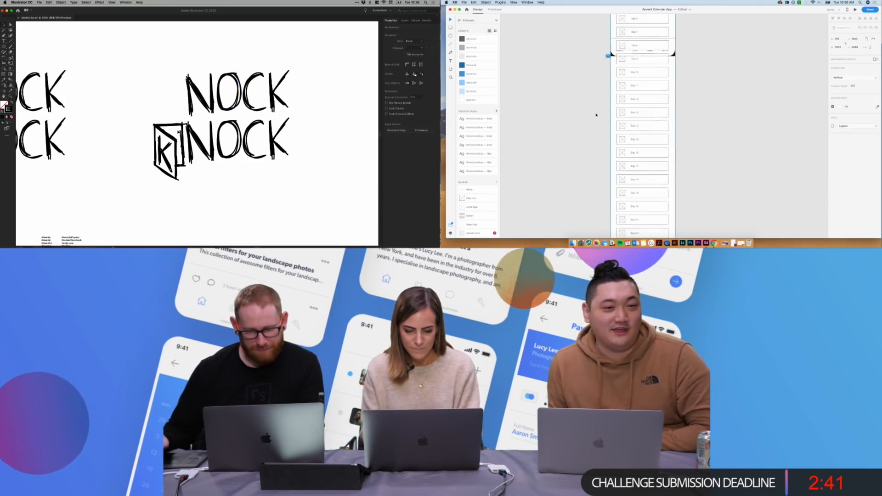
- Extend the XD artboard downward to enclose the Day 25 row, and activate the Paintbrush in Illustrator
{"action": "scroll", "coordinate": [596, 115], "scroll_direction": "down", "scroll_amount": 5}
{"action": "key", "text": "b"}
{"action": "left_click_drag", "start_coordinate": [639, 162], "coordinate": [638, 174]}
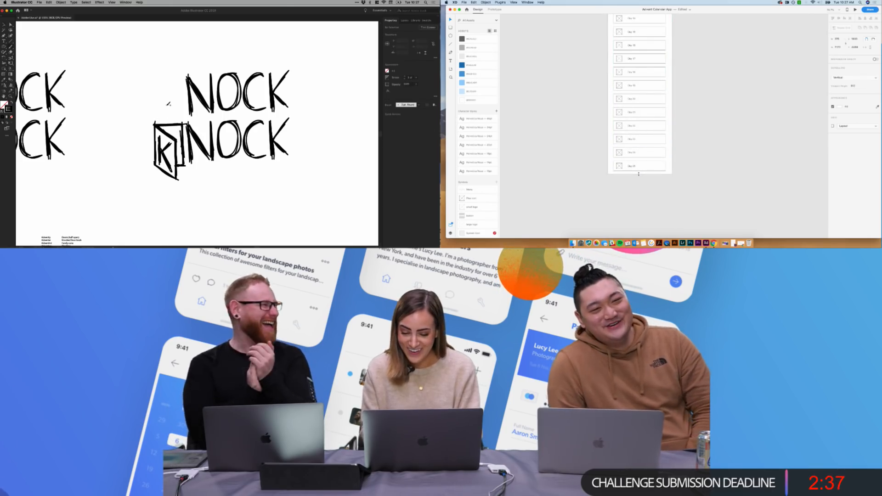
{"action": "left_click", "coordinate": [701, 211]}
{"action": "scroll", "coordinate": [674, 196], "scroll_direction": "up", "scroll_amount": 5}
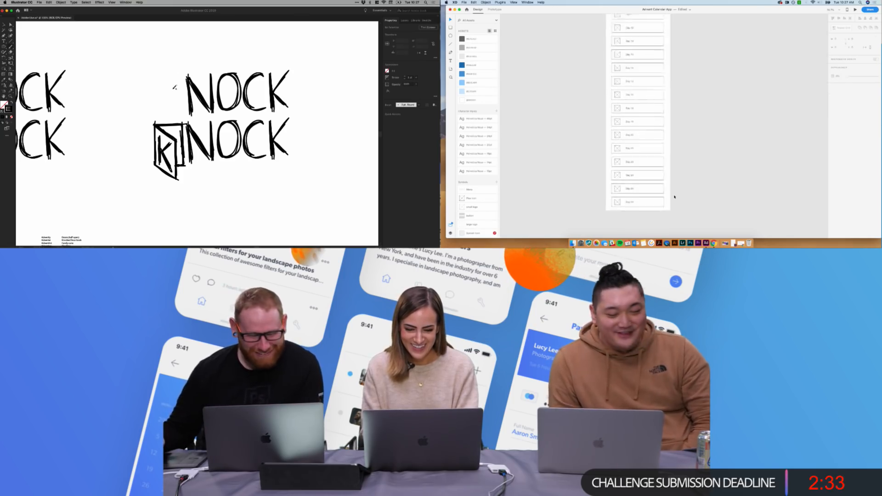
- Extend the artboard to leave space under the Day 25 row, and delete the lower door's top strokes in the copied sketch
{"action": "left_click", "coordinate": [618, 21]}
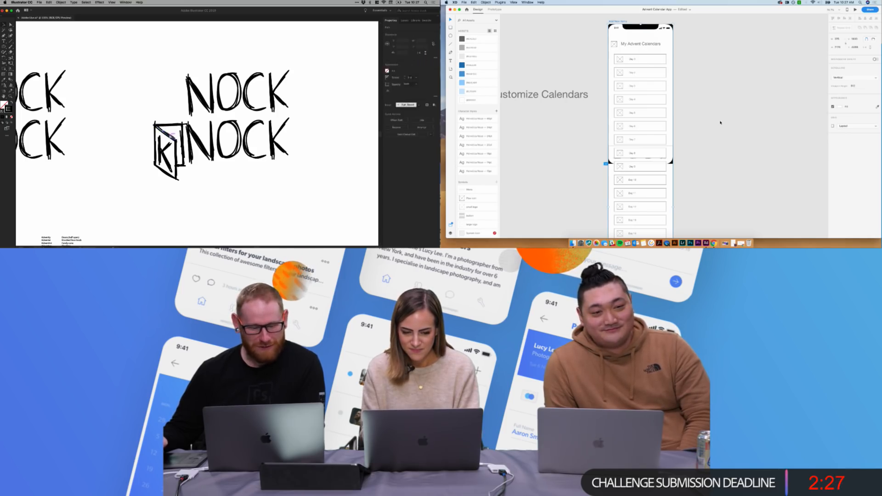
{"action": "scroll", "coordinate": [720, 122], "scroll_direction": "down", "scroll_amount": 5}
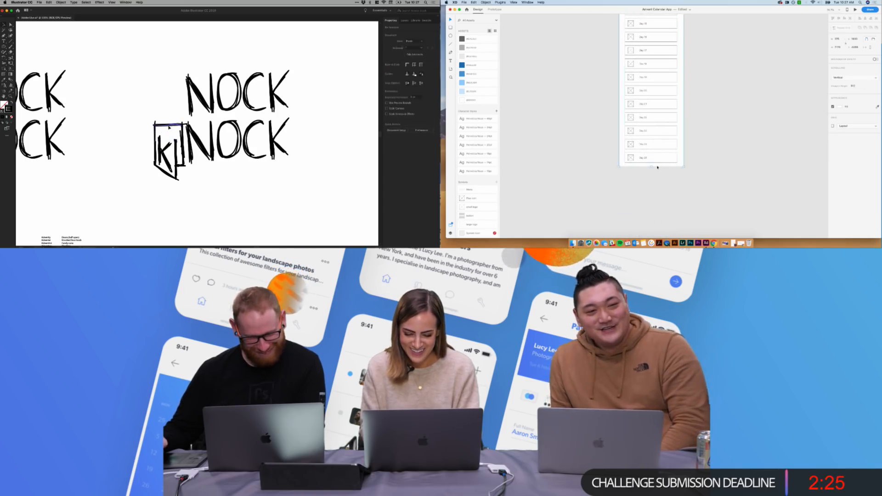
{"action": "left_click_drag", "start_coordinate": [651, 166], "coordinate": [650, 182]}
{"action": "key", "text": "b"}
{"action": "left_click", "coordinate": [647, 196]}
- Brush a tall door outline spanning both NOCK lines in Illustrator, and draw a row-wide rectangle under the Day 25 row in XD
{"action": "left_click_drag", "start_coordinate": [157, 76], "coordinate": [154, 118]}
{"action": "left_click", "coordinate": [450, 27]}
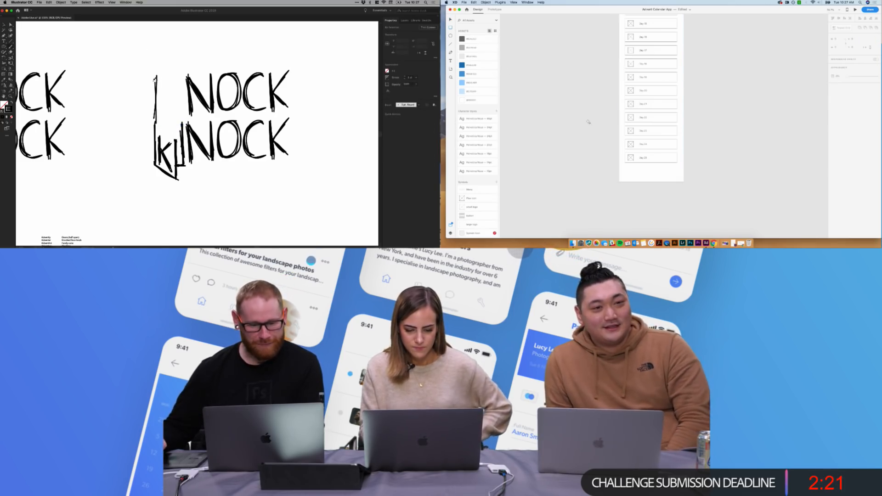
{"action": "left_click_drag", "start_coordinate": [625, 173], "coordinate": [660, 174]}
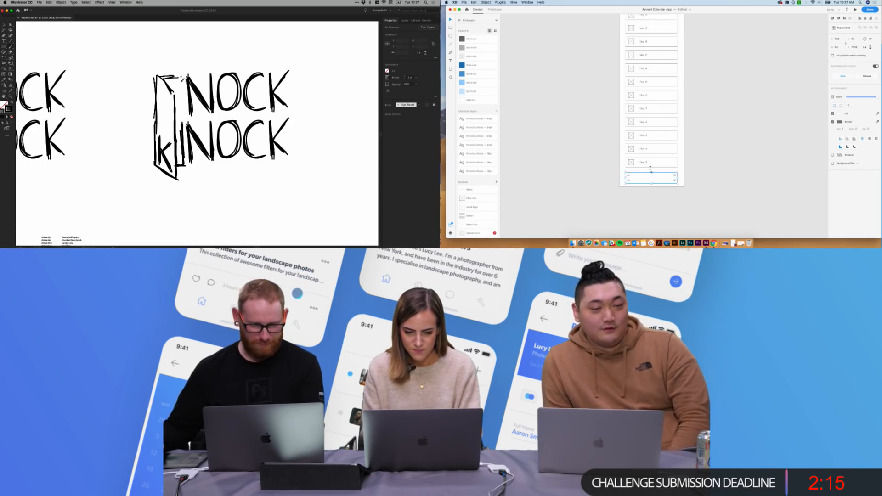
- Extend the artboard slightly below the new rectangle in XD, and sketch a K in the upper half of the tall door in Illustrator
{"action": "scroll", "coordinate": [650, 167], "scroll_direction": "up", "scroll_amount": 10}
{"action": "scroll", "coordinate": [653, 138], "scroll_direction": "down", "scroll_amount": 10}
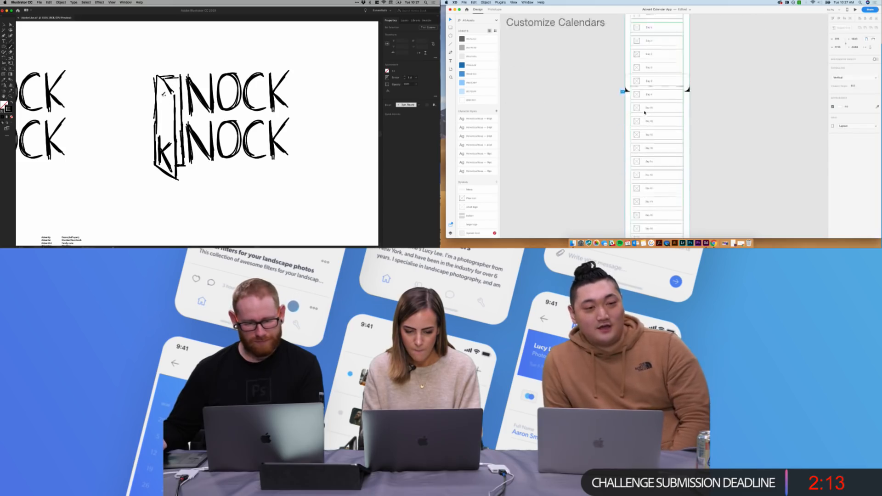
{"action": "left_click_drag", "start_coordinate": [160, 90], "coordinate": [160, 119]}
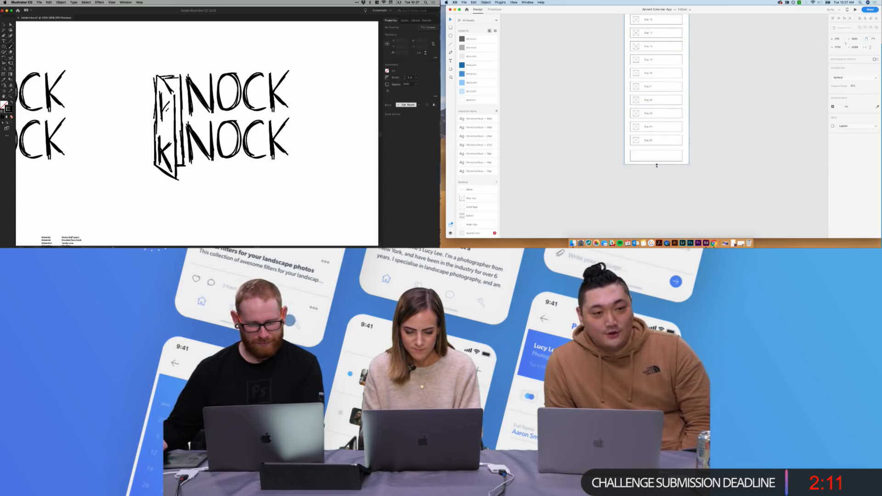
{"action": "left_click_drag", "start_coordinate": [656, 165], "coordinate": [657, 167]}
{"action": "left_click", "coordinate": [657, 159]}
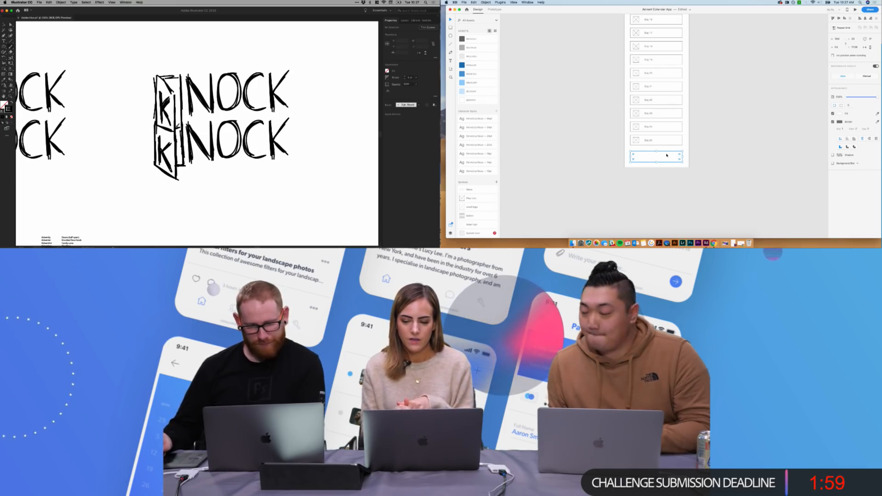
- Select all strokes of the tall-door KNOCK sketch in Illustrator
{"action": "scroll", "coordinate": [290, 83], "scroll_direction": "right", "scroll_amount": 3}
{"action": "scroll", "coordinate": [291, 84], "scroll_direction": "down", "scroll_amount": 2}
{"action": "scroll", "coordinate": [321, 36], "scroll_direction": "up", "scroll_amount": 2}
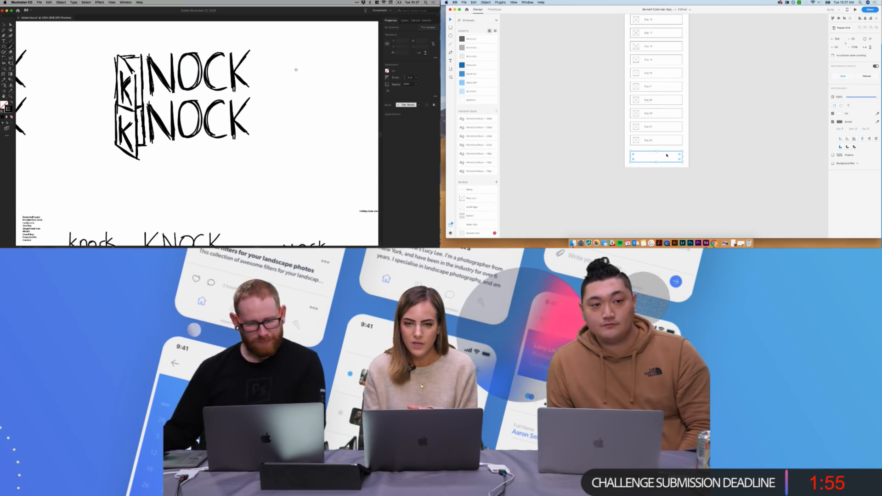
{"action": "left_click_drag", "start_coordinate": [83, 61], "coordinate": [277, 183]}
{"action": "key", "text": "super+minus"}
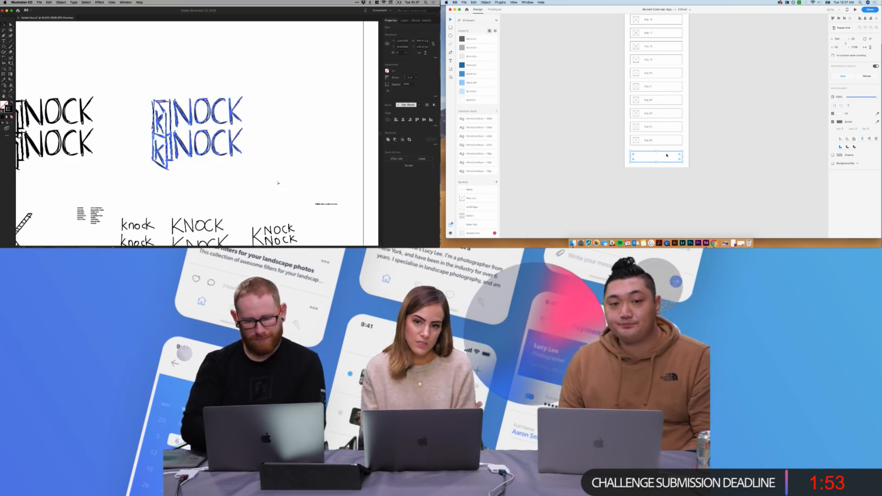
{"action": "key", "text": "super+p"}
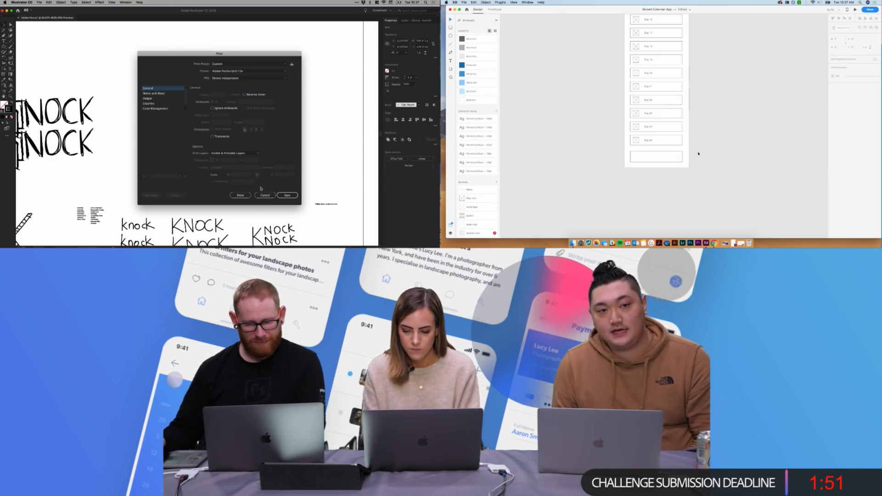
{"action": "left_click", "coordinate": [265, 195]}
- Start a text label on the bottom rectangle in XD, and move the selected door sketch beside its neighbouring version in Illustrator
{"action": "left_click", "coordinate": [698, 154]}
{"action": "scroll", "coordinate": [698, 154], "scroll_direction": "up", "scroll_amount": 1}
{"action": "scroll", "coordinate": [89, 97], "scroll_direction": "right", "scroll_amount": 3}
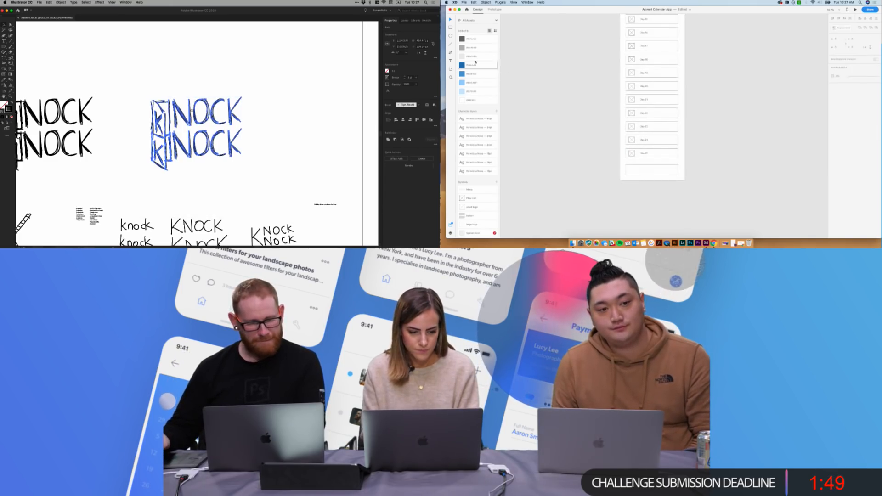
{"action": "key", "text": "super+minus"}
{"action": "key", "text": "super+minus"}
{"action": "left_click", "coordinate": [450, 61]}
{"action": "left_click", "coordinate": [645, 169]}
{"action": "left_click_drag", "start_coordinate": [227, 141], "coordinate": [257, 127]}
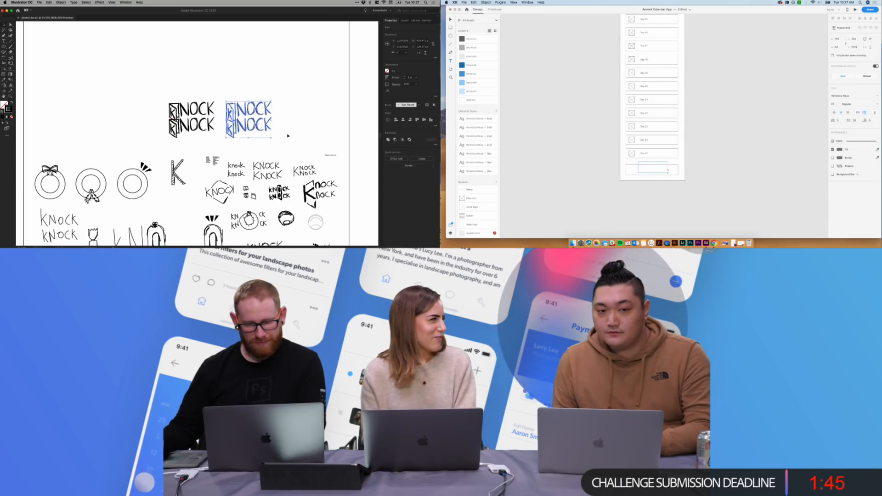
{"action": "left_click", "coordinate": [190, 120], "text": "shift"}
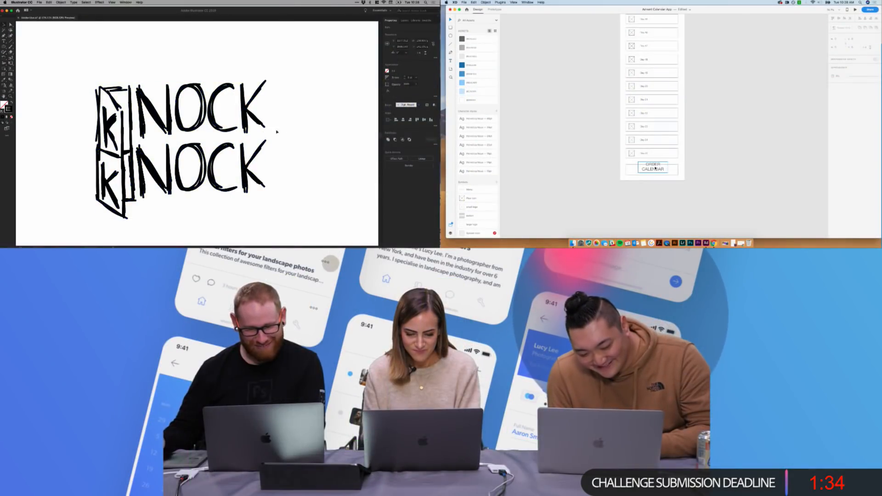
- Widen the bottom rectangle's label in XD so that it reads ORDER CALENDAR on a single line
{"action": "scroll", "coordinate": [255, 129], "scroll_direction": "left", "scroll_amount": 3}
{"action": "key", "text": "p"}
{"action": "mouse_move", "coordinate": [667, 167]}
{"action": "left_mouse_down"}
{"action": "mouse_move", "coordinate": [680, 167]}
{"action": "mouse_move", "coordinate": [669, 172]}
{"action": "left_mouse_up"}
{"action": "key", "text": "b"}
{"action": "scroll", "coordinate": [193, 89], "scroll_direction": "down", "scroll_amount": 2}
{"action": "double_click", "coordinate": [651, 170]}
{"action": "type", "text": "ORDER"}
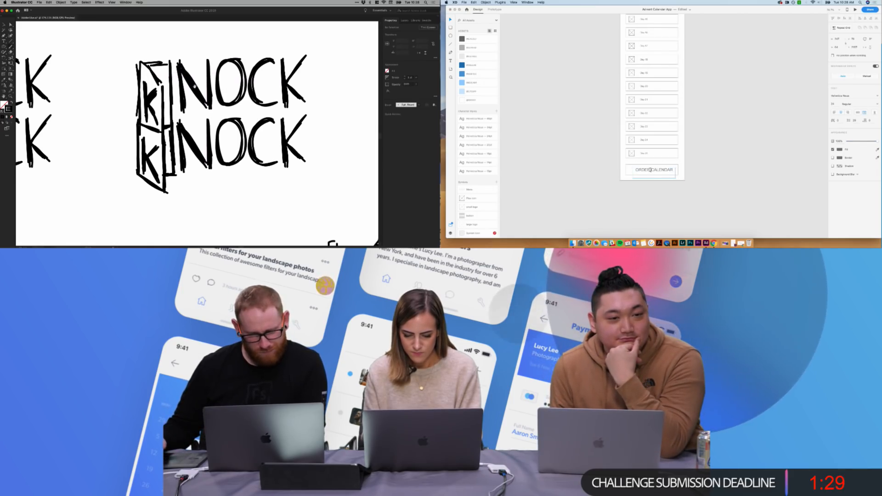
- Centre the ORDER CALENDAR label in its rectangle in XD, and start erasing the NOCK letters beside the K doors in Illustrator
{"action": "left_click", "coordinate": [11, 53]}
{"action": "mouse_move", "coordinate": [184, 64]}
{"action": "left_mouse_down"}
{"action": "mouse_move", "coordinate": [178, 153]}
{"action": "mouse_move", "coordinate": [179, 74]}
{"action": "mouse_move", "coordinate": [206, 177]}
{"action": "left_mouse_up"}
{"action": "left_click", "coordinate": [857, 113]}
{"action": "key", "text": "Escape"}
{"action": "left_click_drag", "start_coordinate": [657, 170], "coordinate": [655, 170]}
{"action": "left_click_drag", "start_coordinate": [206, 176], "coordinate": [216, 162]}
- Send the day rows' repeat grid behind the bottom navigation in XD, and erase the remaining NOCK letters beside the doors in Illustrator
{"action": "left_click", "coordinate": [698, 203]}
{"action": "scroll", "coordinate": [699, 203], "scroll_direction": "up", "scroll_amount": 10}
{"action": "mouse_move", "coordinate": [208, 82]}
{"action": "left_mouse_down"}
{"action": "mouse_move", "coordinate": [218, 48]}
{"action": "mouse_move", "coordinate": [239, 169]}
{"action": "mouse_move", "coordinate": [261, 53]}
{"action": "mouse_move", "coordinate": [283, 172]}
{"action": "mouse_move", "coordinate": [277, 47]}
{"action": "mouse_move", "coordinate": [291, 139]}
{"action": "mouse_move", "coordinate": [295, 69]}
{"action": "mouse_move", "coordinate": [310, 95]}
{"action": "mouse_move", "coordinate": [303, 47]}
{"action": "mouse_move", "coordinate": [221, 62]}
{"action": "left_mouse_up"}
{"action": "left_click", "coordinate": [653, 93]}
{"action": "left_click", "coordinate": [450, 232]}
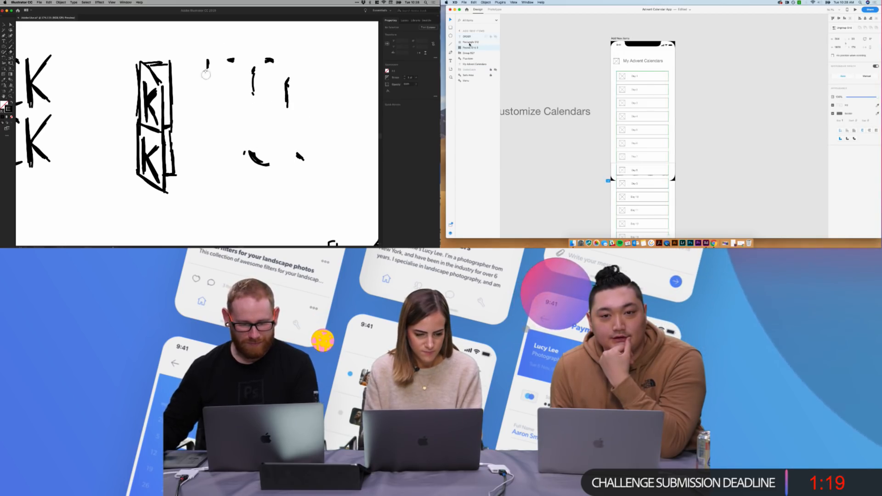
{"action": "left_click_drag", "start_coordinate": [467, 48], "coordinate": [467, 51]}
{"action": "left_click_drag", "start_coordinate": [221, 62], "coordinate": [240, 53]}
{"action": "left_click_drag", "start_coordinate": [468, 51], "coordinate": [467, 77]}
{"action": "left_click_drag", "start_coordinate": [240, 53], "coordinate": [228, 57]}
{"action": "left_click_drag", "start_coordinate": [467, 77], "coordinate": [466, 78]}
{"action": "mouse_move", "coordinate": [228, 57]}
{"action": "left_mouse_down"}
{"action": "mouse_move", "coordinate": [270, 59]}
{"action": "mouse_move", "coordinate": [252, 61]}
{"action": "mouse_move", "coordinate": [248, 150]}
{"action": "mouse_move", "coordinate": [267, 160]}
{"action": "mouse_move", "coordinate": [275, 143]}
{"action": "left_mouse_up"}
{"action": "left_click_drag", "start_coordinate": [466, 85], "coordinate": [466, 86]}
{"action": "left_click_drag", "start_coordinate": [303, 158], "coordinate": [297, 142]}
{"action": "left_click", "coordinate": [739, 117]}
{"action": "key", "text": "b"}
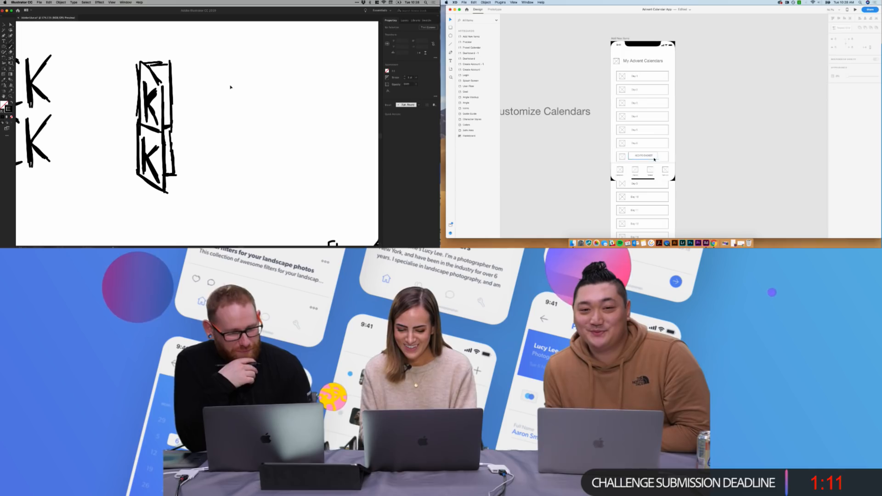
- Nudge the My Advent Calendars title slightly left on the Customize Calendars artboard in XD
{"action": "scroll", "coordinate": [714, 156], "scroll_direction": "down", "scroll_amount": 10}
{"action": "scroll", "coordinate": [717, 158], "scroll_direction": "up", "scroll_amount": 10}
{"action": "left_click", "coordinate": [643, 121]}
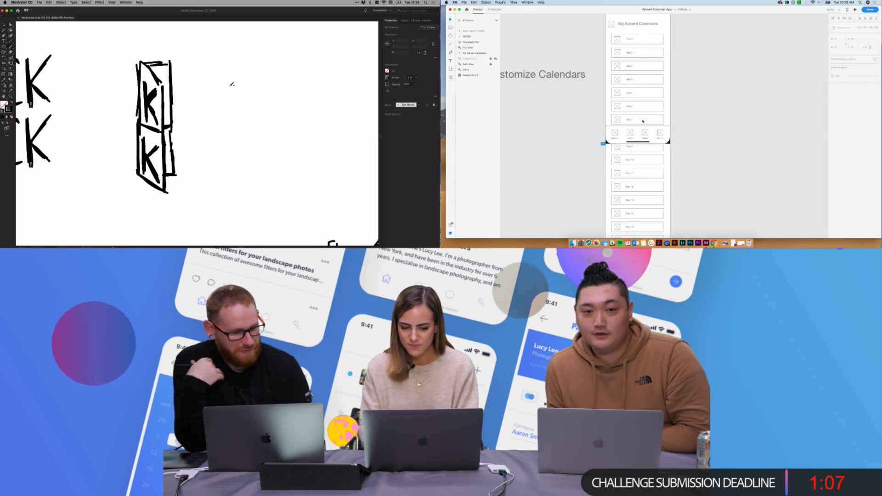
{"action": "left_click", "coordinate": [716, 130]}
{"action": "scroll", "coordinate": [716, 130], "scroll_direction": "up", "scroll_amount": 2}
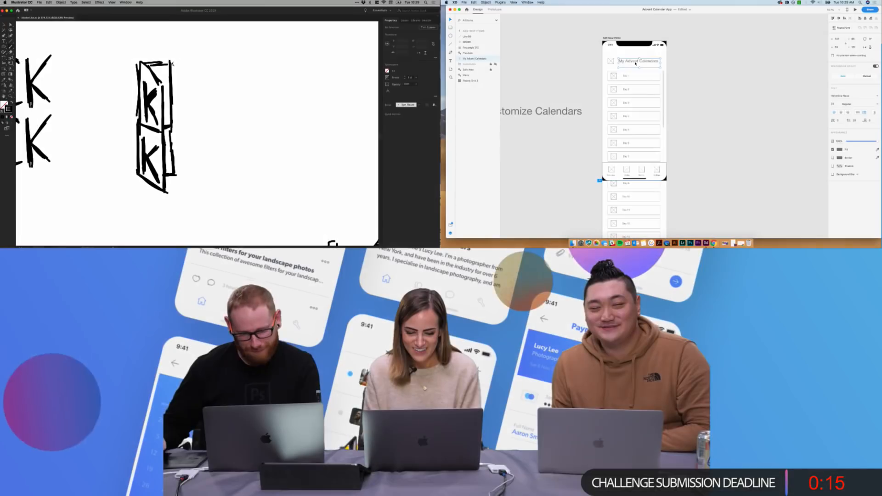
{"action": "left_click_drag", "start_coordinate": [636, 64], "coordinate": [634, 63]}
- Brush the first two columns of door panels beside the K doors in Illustrator, and select the Customize Calendars artboard in XD
{"action": "mouse_move", "coordinate": [172, 64]}
{"action": "left_mouse_down"}
{"action": "mouse_move", "coordinate": [197, 64]}
{"action": "mouse_move", "coordinate": [199, 109]}
{"action": "left_mouse_up"}
{"action": "left_click", "coordinate": [716, 96]}
{"action": "mouse_move", "coordinate": [197, 69]}
{"action": "left_mouse_down"}
{"action": "mouse_move", "coordinate": [199, 111]}
{"action": "mouse_move", "coordinate": [173, 122]}
{"action": "mouse_move", "coordinate": [200, 121]}
{"action": "left_mouse_up"}
{"action": "left_click_drag", "start_coordinate": [198, 77], "coordinate": [201, 174]}
{"action": "left_click", "coordinate": [611, 38]}
{"action": "mouse_move", "coordinate": [199, 62]}
{"action": "left_mouse_down"}
{"action": "mouse_move", "coordinate": [222, 61]}
{"action": "mouse_move", "coordinate": [221, 111]}
{"action": "left_mouse_up"}
{"action": "key", "text": "cmd+z"}
{"action": "left_click_drag", "start_coordinate": [225, 63], "coordinate": [227, 172]}
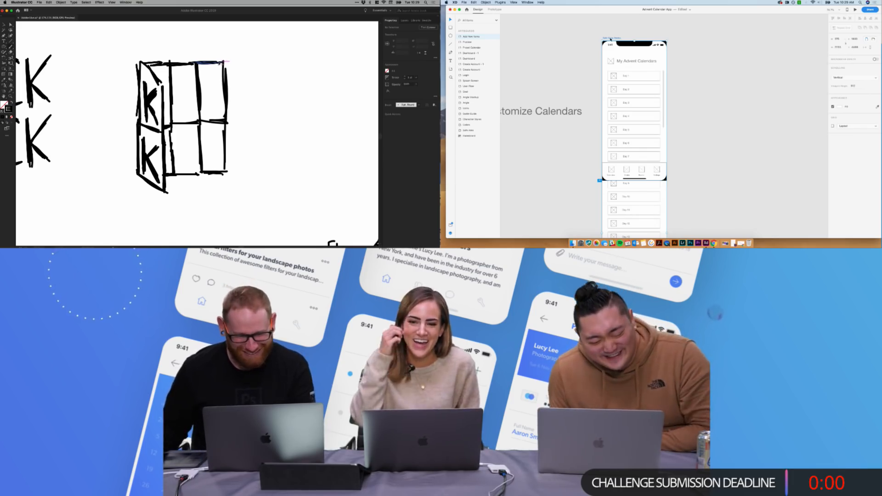
- Brush two more columns of door panels in Illustrator to complete the two-row grid beside the K doors
{"action": "left_click_drag", "start_coordinate": [251, 99], "coordinate": [249, 164]}
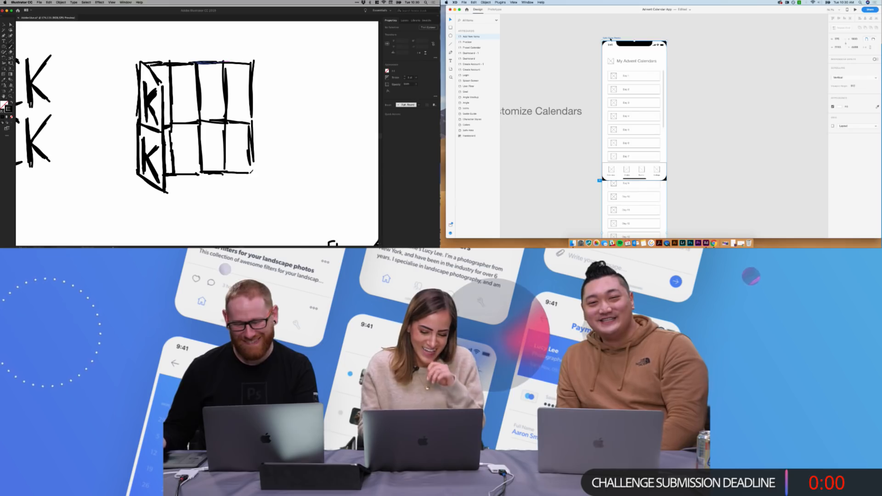
{"action": "left_click", "coordinate": [689, 65]}
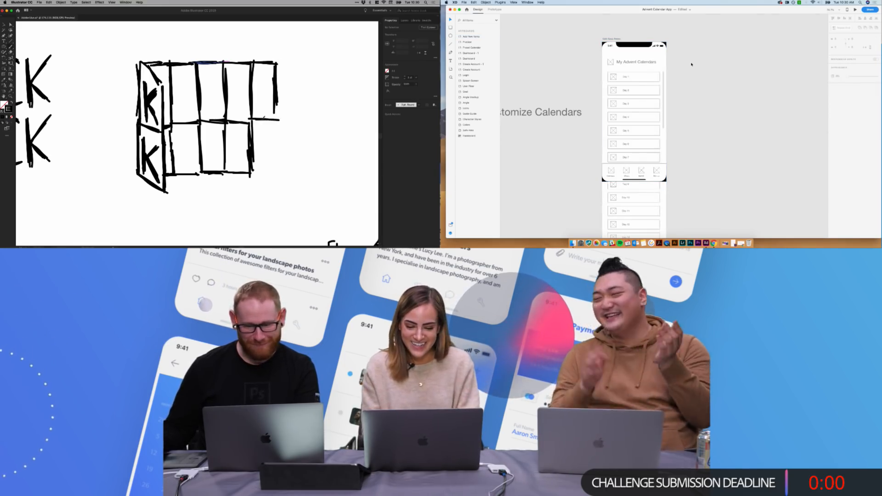
{"action": "scroll", "coordinate": [691, 64], "scroll_direction": "down", "scroll_amount": 5}
{"action": "left_click_drag", "start_coordinate": [276, 120], "coordinate": [279, 174]}
{"action": "scroll", "coordinate": [693, 109], "scroll_direction": "up", "scroll_amount": 3}
{"action": "scroll", "coordinate": [771, 114], "scroll_direction": "up", "scroll_amount": 5}
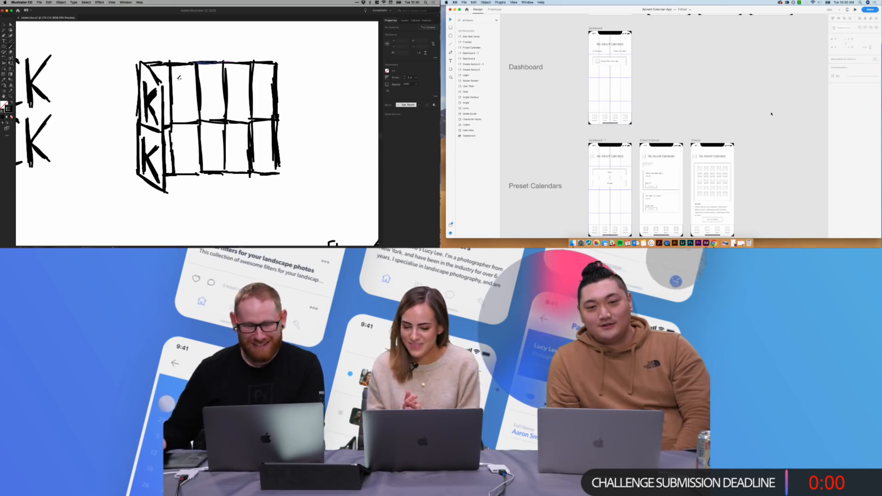
- Brush the letters N, O, C and K into the four panels of both rows in Illustrator
{"action": "key", "text": "super+z"}
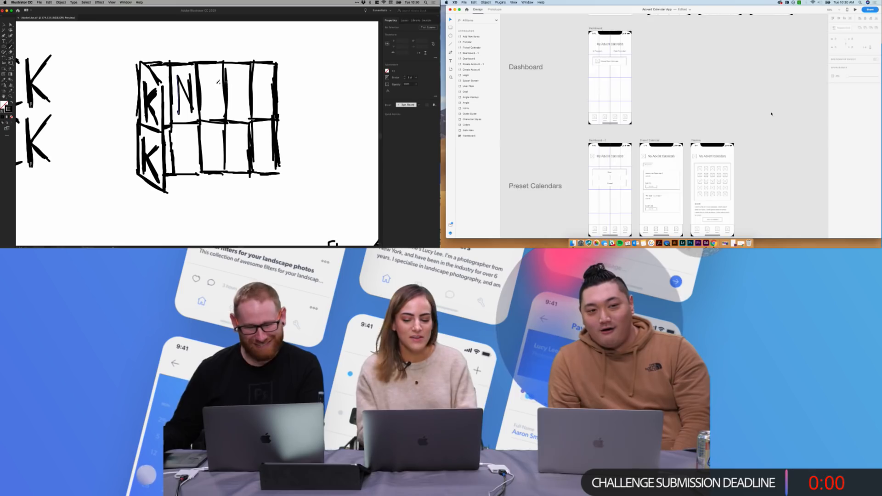
{"action": "scroll", "coordinate": [771, 113], "scroll_direction": "down", "scroll_amount": 5}
{"action": "left_click_drag", "start_coordinate": [224, 81], "coordinate": [223, 79]}
{"action": "mouse_move", "coordinate": [175, 159]}
{"action": "left_mouse_down"}
{"action": "mouse_move", "coordinate": [176, 129]}
{"action": "mouse_move", "coordinate": [196, 159]}
{"action": "mouse_move", "coordinate": [195, 128]}
{"action": "mouse_move", "coordinate": [207, 156]}
{"action": "mouse_move", "coordinate": [219, 134]}
{"action": "mouse_move", "coordinate": [243, 164]}
{"action": "left_mouse_up"}
{"action": "scroll", "coordinate": [771, 113], "scroll_direction": "down", "scroll_amount": 2}
{"action": "left_click_drag", "start_coordinate": [247, 86], "coordinate": [248, 110]}
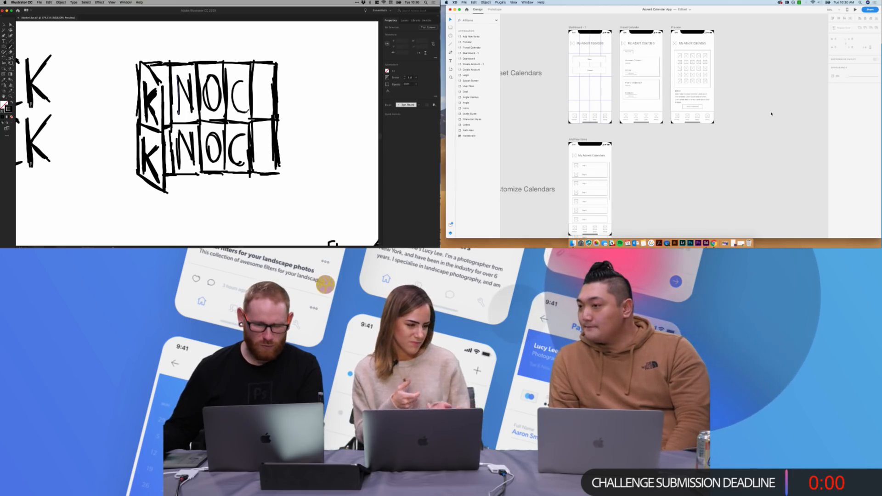
{"action": "mouse_move", "coordinate": [258, 77]}
{"action": "left_mouse_down"}
{"action": "mouse_move", "coordinate": [259, 113]}
{"action": "mouse_move", "coordinate": [261, 101]}
{"action": "mouse_move", "coordinate": [272, 110]}
{"action": "mouse_move", "coordinate": [259, 163]}
{"action": "left_mouse_up"}
{"action": "mouse_move", "coordinate": [270, 130]}
{"action": "left_mouse_down"}
{"action": "mouse_move", "coordinate": [260, 146]}
{"action": "mouse_move", "coordinate": [271, 159]}
{"action": "left_mouse_up"}
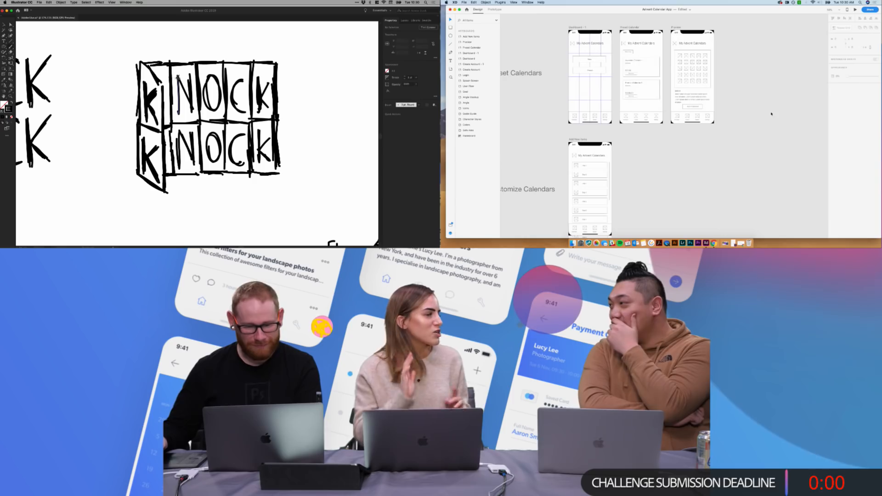
{"action": "left_click_drag", "start_coordinate": [177, 78], "coordinate": [178, 112]}
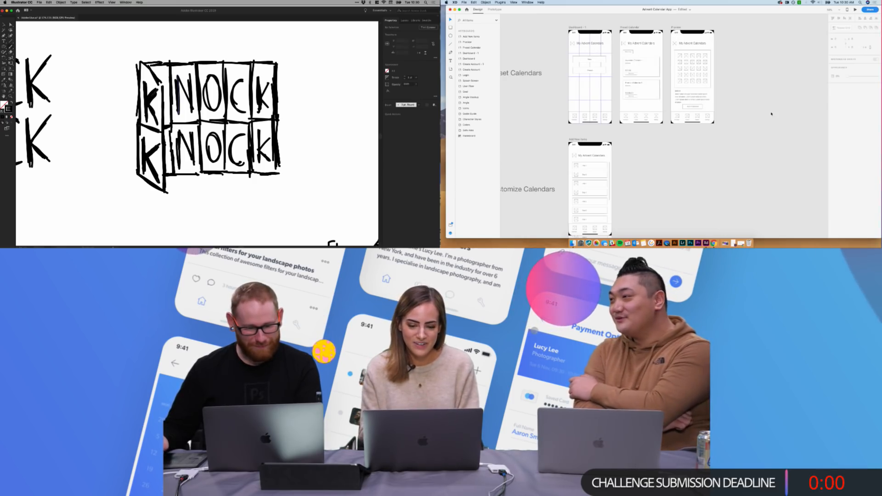
- Review the welcome, dashboard, preset and customize calendar artboards in XD
{"action": "scroll", "coordinate": [763, 138], "scroll_direction": "up", "scroll_amount": 3}
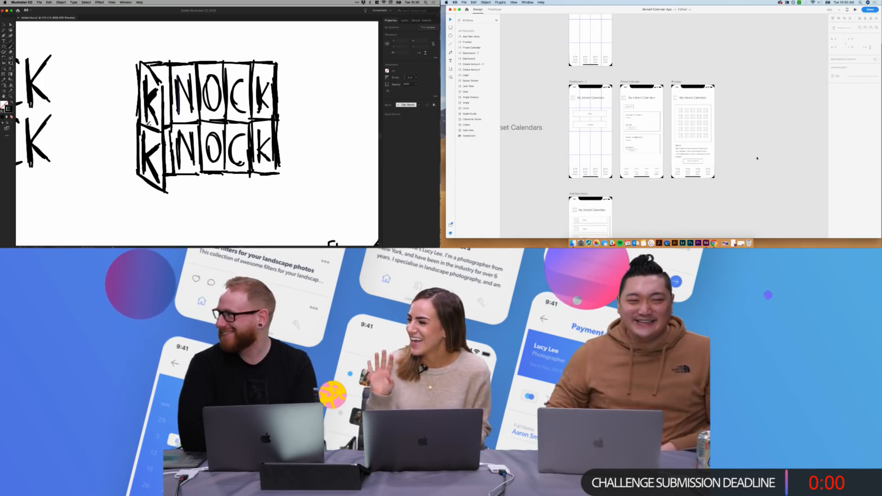
{"action": "scroll", "coordinate": [757, 158], "scroll_direction": "up", "scroll_amount": 5}
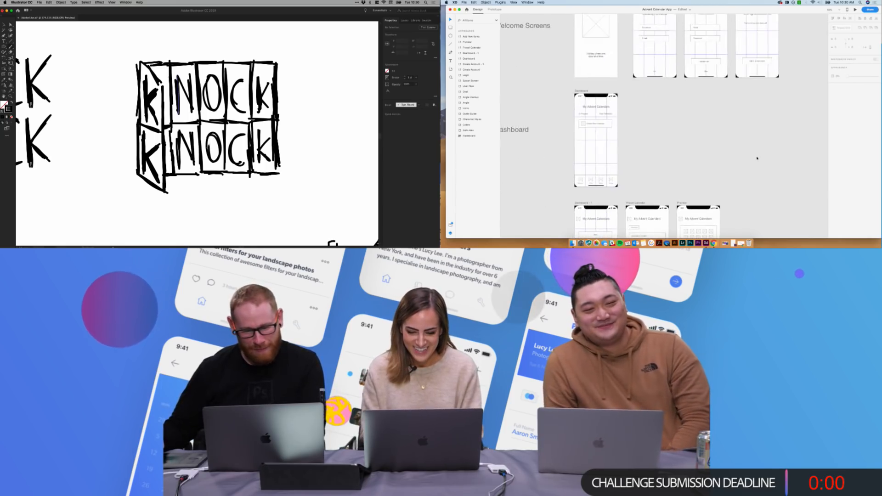
{"action": "scroll", "coordinate": [757, 158], "scroll_direction": "up", "scroll_amount": 4}
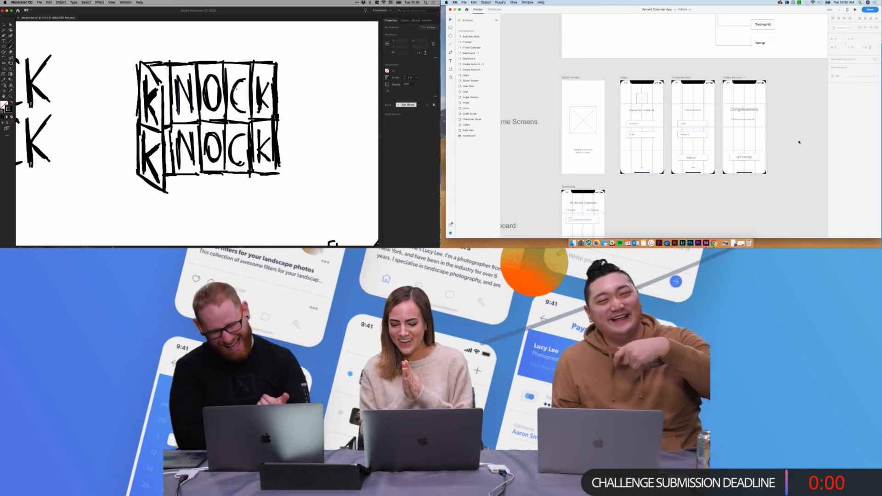
{"action": "scroll", "coordinate": [799, 142], "scroll_direction": "down", "scroll_amount": 5}
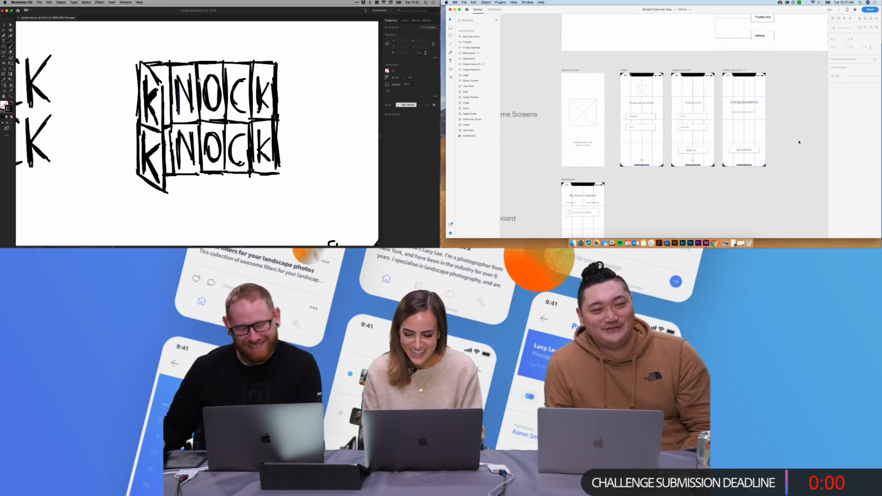
{"action": "scroll", "coordinate": [197, 133], "scroll_direction": "down", "scroll_amount": 2}
{"action": "scroll", "coordinate": [798, 142], "scroll_direction": "down", "scroll_amount": 15}
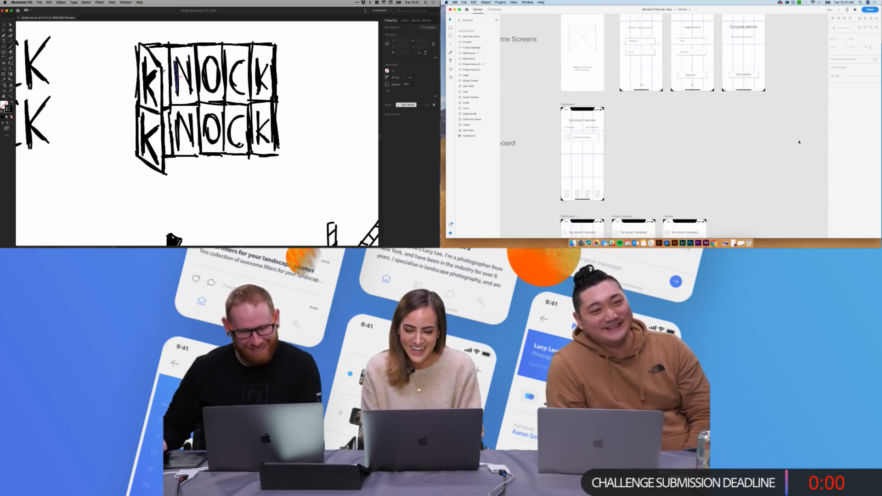
{"action": "scroll", "coordinate": [799, 142], "scroll_direction": "down", "scroll_amount": 10}
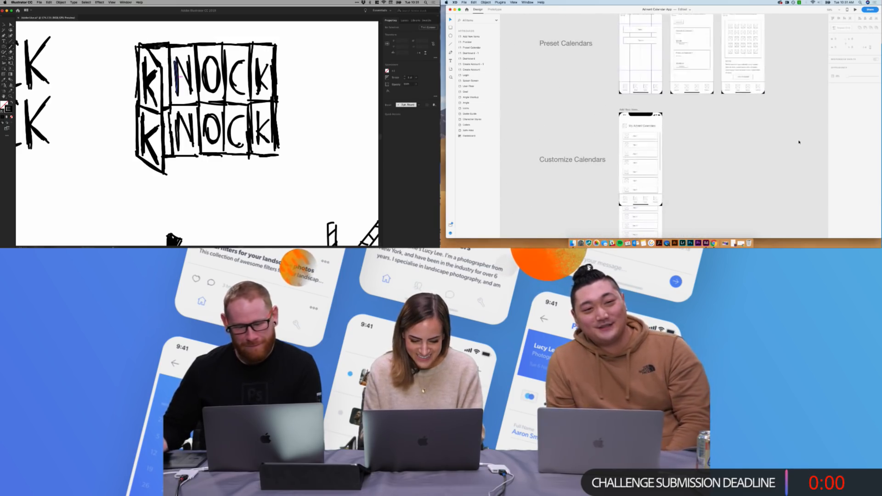
{"action": "scroll", "coordinate": [179, 77], "scroll_direction": "up", "scroll_amount": 2}
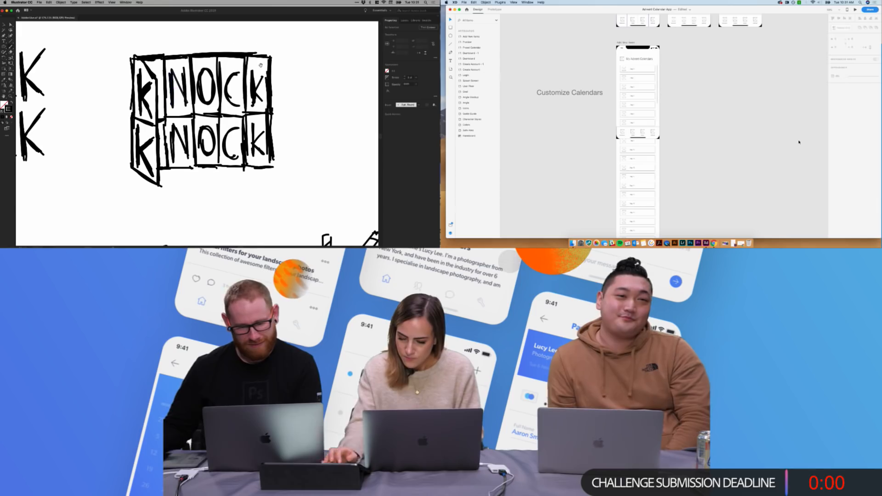
- Brush a tall upright rectangle in the empty space beside the panelled KNOCK sketch in Illustrator
{"action": "key", "text": "super+minus"}
{"action": "key", "text": "super+minus"}
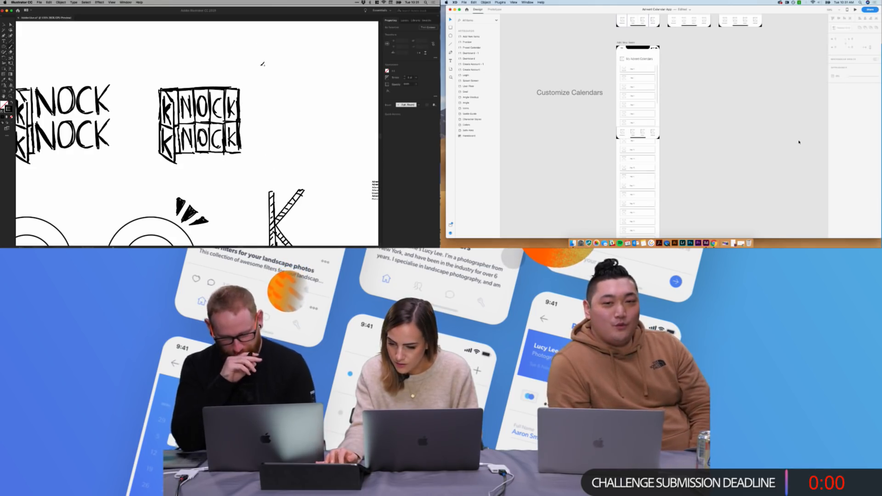
{"action": "left_click_drag", "start_coordinate": [284, 93], "coordinate": [227, 91]}
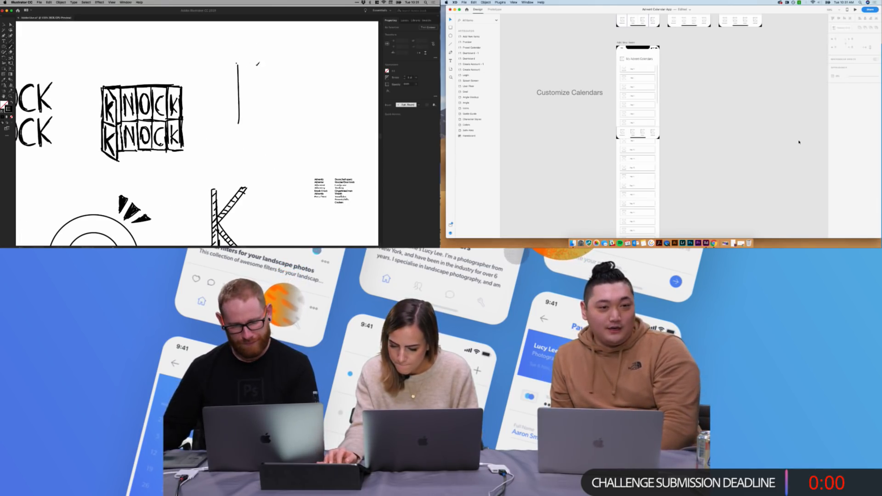
{"action": "scroll", "coordinate": [799, 142], "scroll_direction": "up", "scroll_amount": 6}
{"action": "mouse_move", "coordinate": [261, 63]}
{"action": "left_mouse_down"}
{"action": "mouse_move", "coordinate": [263, 116]}
{"action": "mouse_move", "coordinate": [240, 137]}
{"action": "left_mouse_up"}
{"action": "mouse_move", "coordinate": [240, 130]}
{"action": "left_mouse_down"}
{"action": "mouse_move", "coordinate": [266, 104]}
{"action": "mouse_move", "coordinate": [261, 133]}
{"action": "left_mouse_up"}
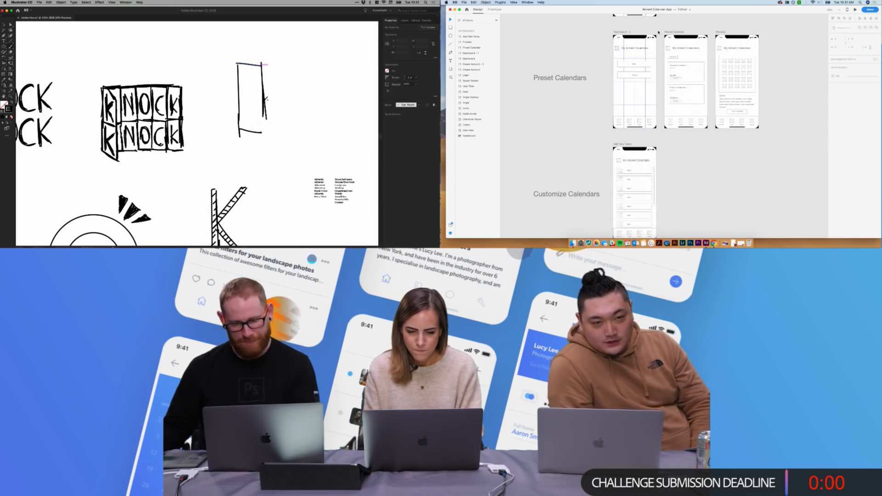
- Duplicate the first Preset Calendars artboard into the Customize Calendars row in XD, and brush a wide rectangle across the tall one in Illustrator
{"action": "key", "text": "super+d"}
{"action": "left_click_drag", "start_coordinate": [216, 88], "coordinate": [276, 88]}
{"action": "mouse_move", "coordinate": [781, 34]}
{"action": "left_mouse_down"}
{"action": "mouse_move", "coordinate": [771, 104]}
{"action": "mouse_move", "coordinate": [735, 168]}
{"action": "mouse_move", "coordinate": [712, 161]}
{"action": "mouse_move", "coordinate": [726, 155]}
{"action": "left_mouse_up"}
{"action": "left_click_drag", "start_coordinate": [217, 110], "coordinate": [284, 107]}
- Try to rename the duplicated artboard in XD with a name beginning with Browse
{"action": "left_click", "coordinate": [695, 161]}
{"action": "scroll", "coordinate": [696, 159], "scroll_direction": "right", "scroll_amount": 3}
{"action": "scroll", "coordinate": [696, 158], "scroll_direction": "down", "scroll_amount": 2}
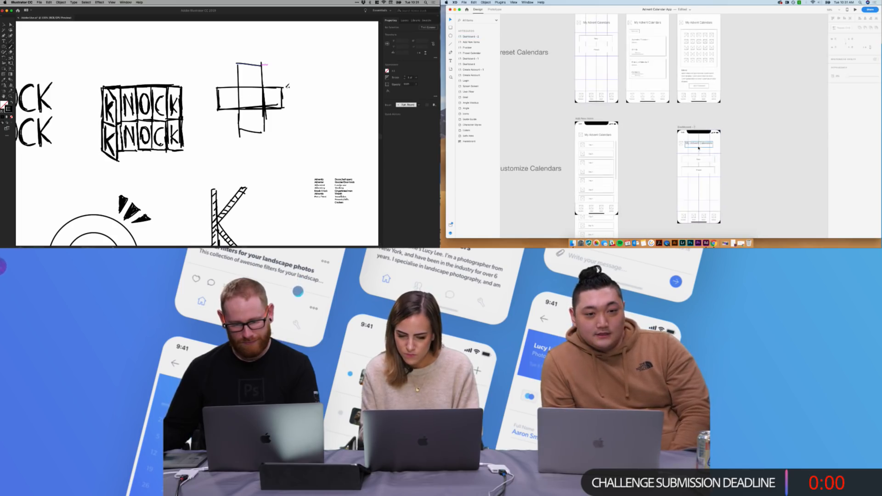
{"action": "type", "text": "Bro"}
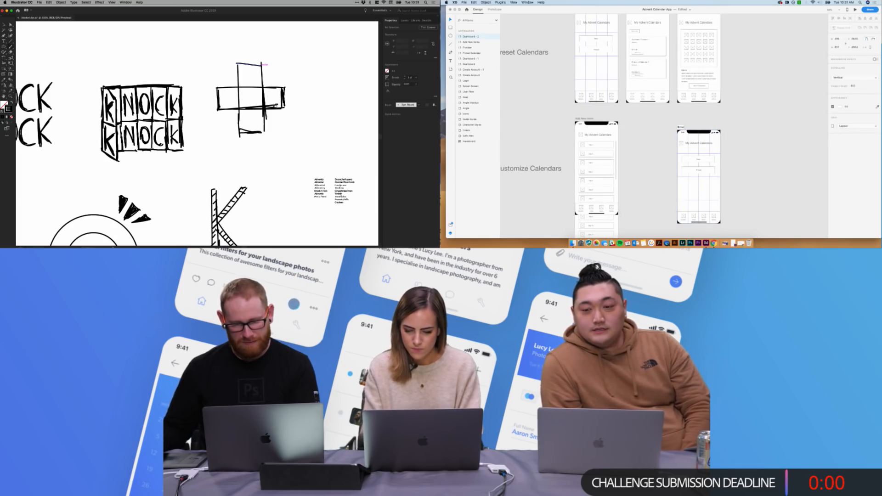
{"action": "type", "text": "wsez"}
- Brush a K in the cross's centre square in Illustrator, and align the duplicated artboard beside the first Customize Calendars artboard in XD
{"action": "left_click", "coordinate": [259, 103]}
{"action": "left_click", "coordinate": [193, 128]}
{"action": "key", "text": "b"}
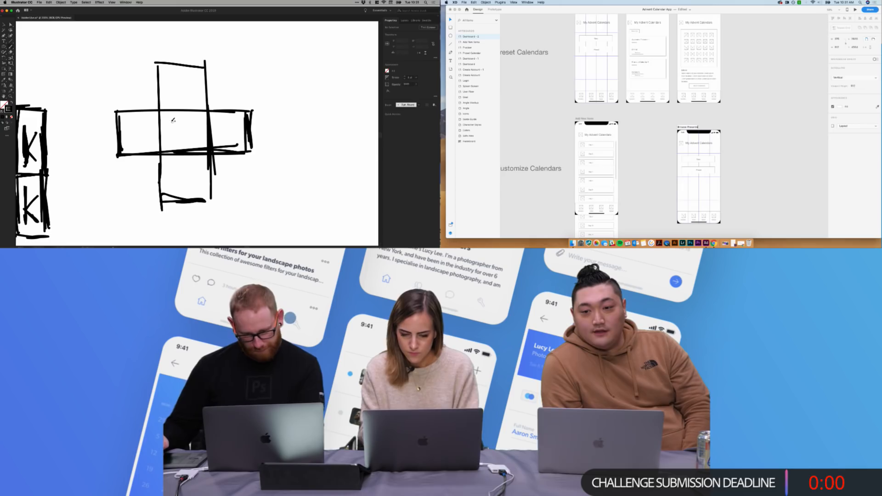
{"action": "mouse_move", "coordinate": [688, 127]}
{"action": "left_mouse_down"}
{"action": "mouse_move", "coordinate": [675, 146]}
{"action": "mouse_move", "coordinate": [652, 124]}
{"action": "left_mouse_up"}
{"action": "left_click_drag", "start_coordinate": [171, 120], "coordinate": [171, 142]}
{"action": "left_click_drag", "start_coordinate": [651, 123], "coordinate": [637, 120]}
{"action": "left_click_drag", "start_coordinate": [192, 119], "coordinate": [178, 129]}
{"action": "left_click_drag", "start_coordinate": [637, 120], "coordinate": [637, 119]}
{"action": "left_click_drag", "start_coordinate": [180, 130], "coordinate": [198, 140]}
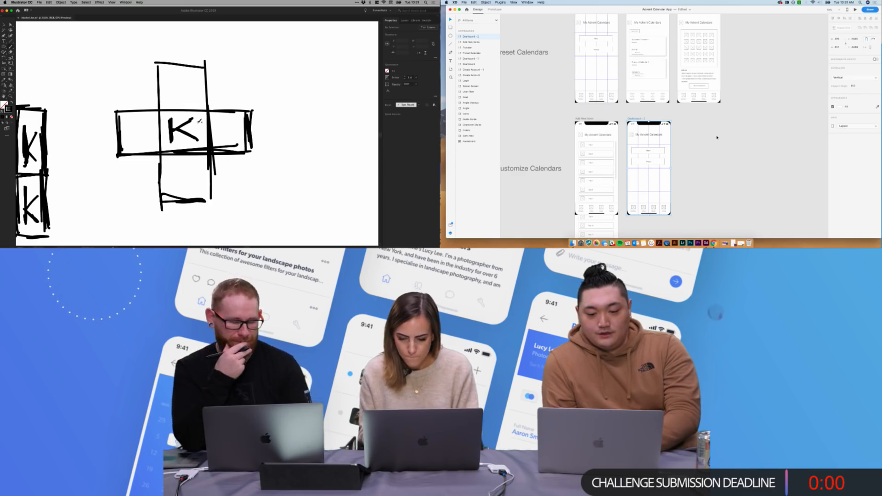
- Undo the K brushed in the cross's centre square in Illustrator
{"action": "left_click", "coordinate": [714, 153]}
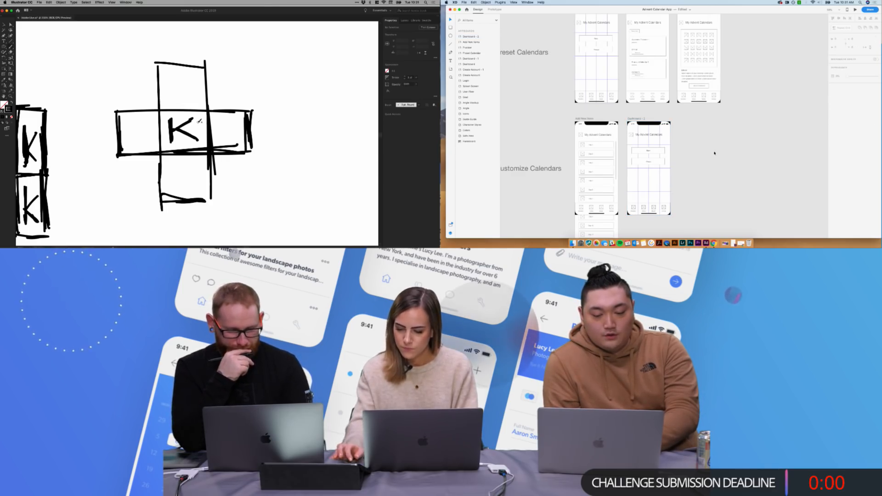
{"action": "key", "text": "super+z"}
{"action": "key", "text": "super+z"}
{"action": "key", "text": "super+z"}
{"action": "key", "text": "super+z"}
- Delete the two option boxes and the header icon from the duplicated artboard in XD, and brush the cross's upper corner squares in Illustrator
{"action": "left_click_drag", "start_coordinate": [663, 181], "coordinate": [639, 153]}
{"action": "mouse_move", "coordinate": [118, 65]}
{"action": "left_mouse_down"}
{"action": "mouse_move", "coordinate": [119, 104]}
{"action": "mouse_move", "coordinate": [158, 64]}
{"action": "mouse_move", "coordinate": [248, 65]}
{"action": "mouse_move", "coordinate": [244, 106]}
{"action": "left_mouse_up"}
{"action": "key", "text": "Delete"}
{"action": "left_click", "coordinate": [631, 135]}
{"action": "key", "text": "Delete"}
- Brush the lower corner squares to complete the 3x3 grid in Illustrator, and change the new artboard's heading to Add a New Item in XD
{"action": "mouse_move", "coordinate": [120, 157]}
{"action": "left_mouse_down"}
{"action": "mouse_move", "coordinate": [122, 202]}
{"action": "mouse_move", "coordinate": [160, 201]}
{"action": "left_mouse_up"}
{"action": "double_click", "coordinate": [654, 136]}
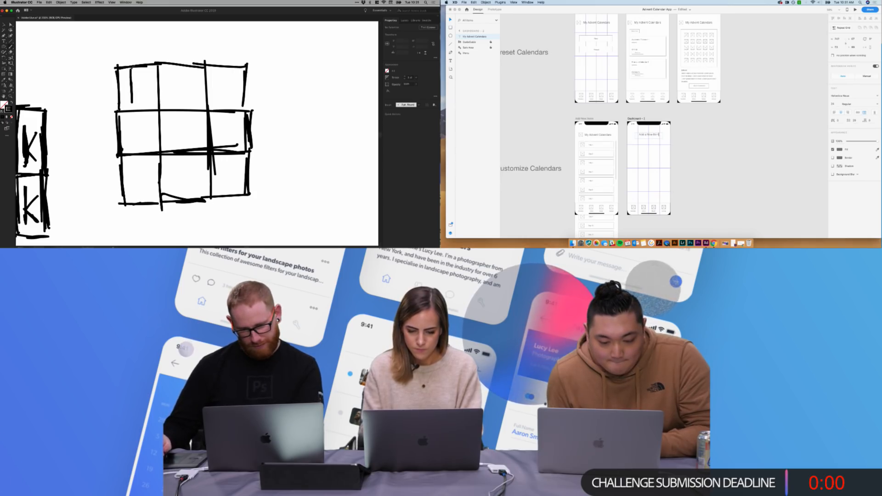
{"action": "left_click_drag", "start_coordinate": [146, 75], "coordinate": [148, 73]}
{"action": "left_click_drag", "start_coordinate": [135, 85], "coordinate": [153, 101]}
{"action": "left_click", "coordinate": [691, 136]}
- Undo the trial K strokes in the Illustrator grid, and extend the XD heading to Add a New Item for Door 1
{"action": "key", "text": "super+z"}
{"action": "key", "text": "super+z"}
{"action": "left_click", "coordinate": [656, 151]}
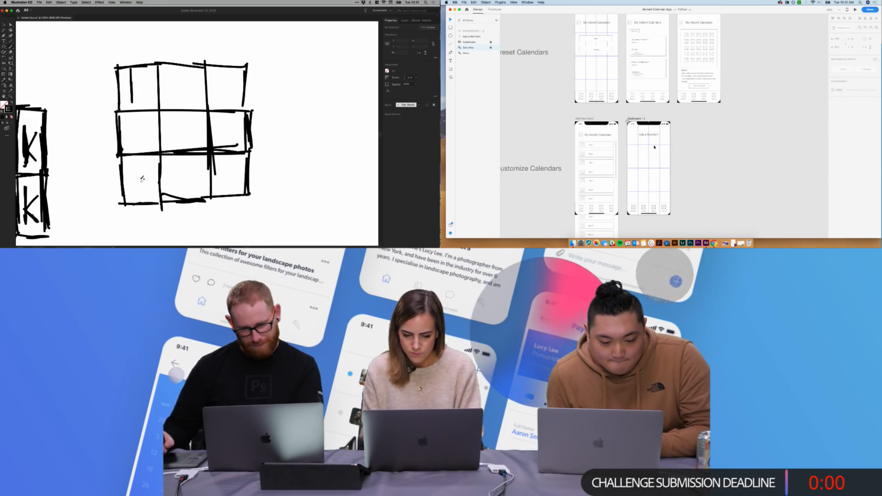
{"action": "double_click", "coordinate": [650, 135]}
{"action": "left_click_drag", "start_coordinate": [147, 168], "coordinate": [136, 180]}
{"action": "left_click_drag", "start_coordinate": [136, 179], "coordinate": [150, 192]}
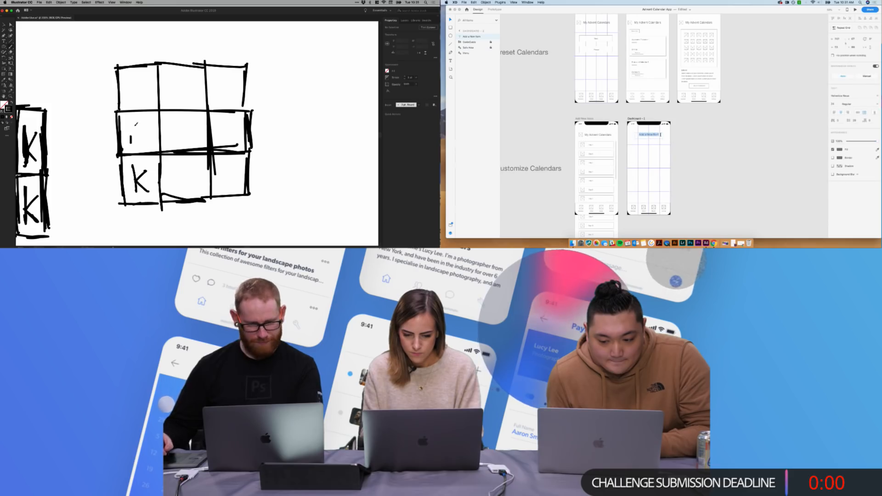
{"action": "key", "text": "super+z"}
{"action": "key", "text": "Escape"}
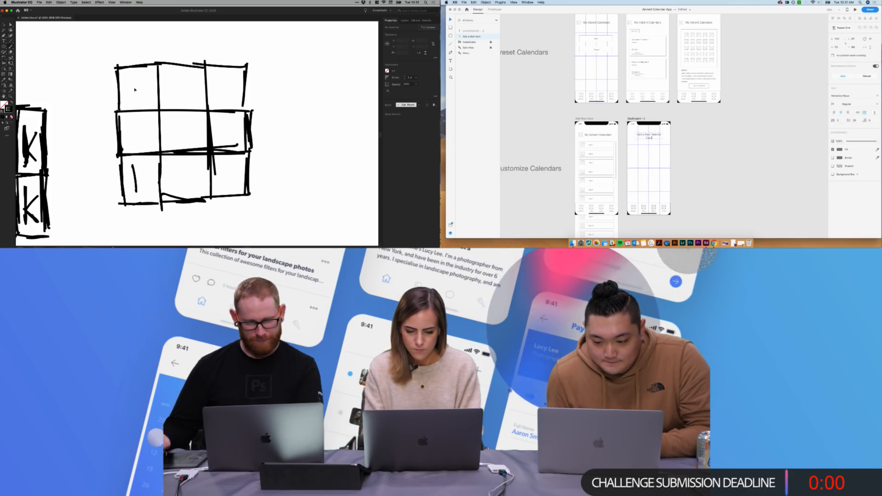
- Brush KNOCK along the grid's top row and right column, and again along its left column and bottom row, in Illustrator
{"action": "left_click", "coordinate": [643, 123]}
{"action": "mouse_move", "coordinate": [173, 78]}
{"action": "left_mouse_down"}
{"action": "mouse_move", "coordinate": [173, 99]}
{"action": "mouse_move", "coordinate": [175, 79]}
{"action": "mouse_move", "coordinate": [190, 94]}
{"action": "mouse_move", "coordinate": [199, 92]}
{"action": "mouse_move", "coordinate": [192, 76]}
{"action": "mouse_move", "coordinate": [225, 78]}
{"action": "left_mouse_up"}
{"action": "mouse_move", "coordinate": [233, 125]}
{"action": "left_mouse_down"}
{"action": "mouse_move", "coordinate": [225, 191]}
{"action": "mouse_move", "coordinate": [226, 178]}
{"action": "mouse_move", "coordinate": [234, 190]}
{"action": "left_mouse_up"}
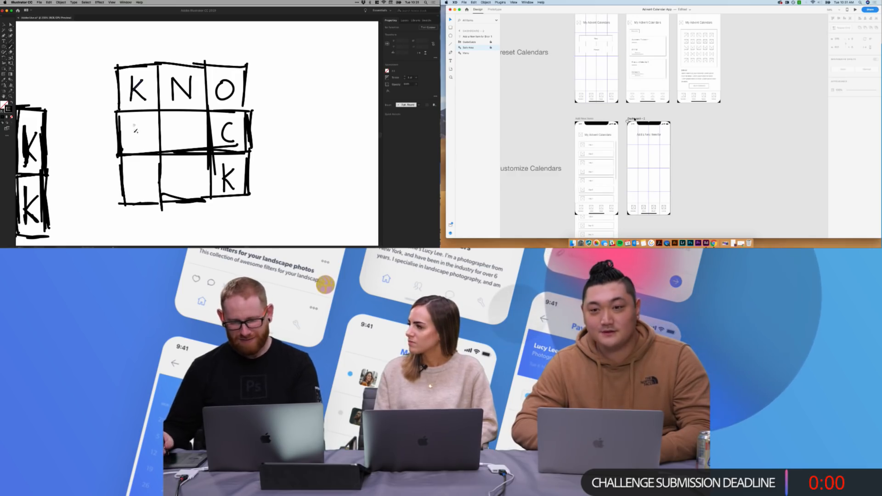
{"action": "mouse_move", "coordinate": [132, 144]}
{"action": "left_mouse_down"}
{"action": "mouse_move", "coordinate": [132, 123]}
{"action": "mouse_move", "coordinate": [146, 144]}
{"action": "mouse_move", "coordinate": [147, 123]}
{"action": "left_mouse_up"}
{"action": "left_click_drag", "start_coordinate": [140, 169], "coordinate": [141, 191]}
{"action": "left_click_drag", "start_coordinate": [194, 171], "coordinate": [195, 188]}
{"action": "mouse_move", "coordinate": [242, 145]}
{"action": "left_mouse_down"}
{"action": "mouse_move", "coordinate": [241, 128]}
{"action": "mouse_move", "coordinate": [242, 145]}
{"action": "mouse_move", "coordinate": [242, 137]}
{"action": "left_mouse_up"}
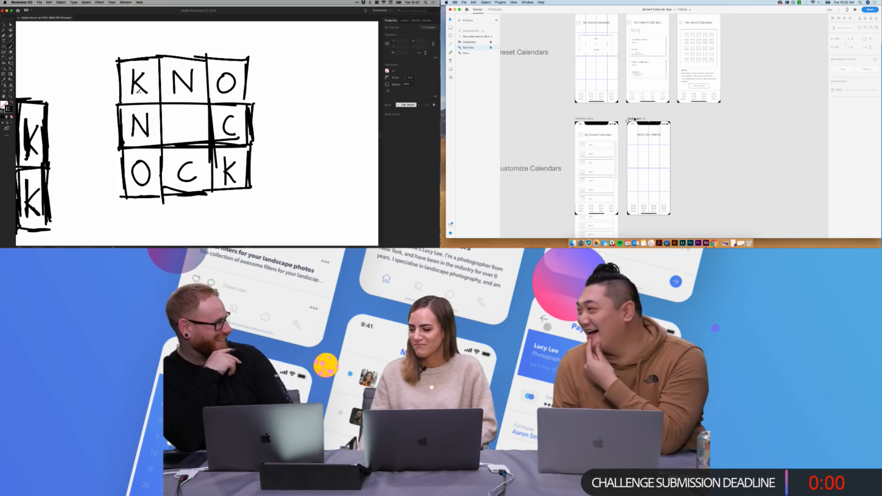
- Try to brush a wreath of two concentric circles in the grid's centre square in Illustrator
{"action": "left_click_drag", "start_coordinate": [185, 99], "coordinate": [181, 107]}
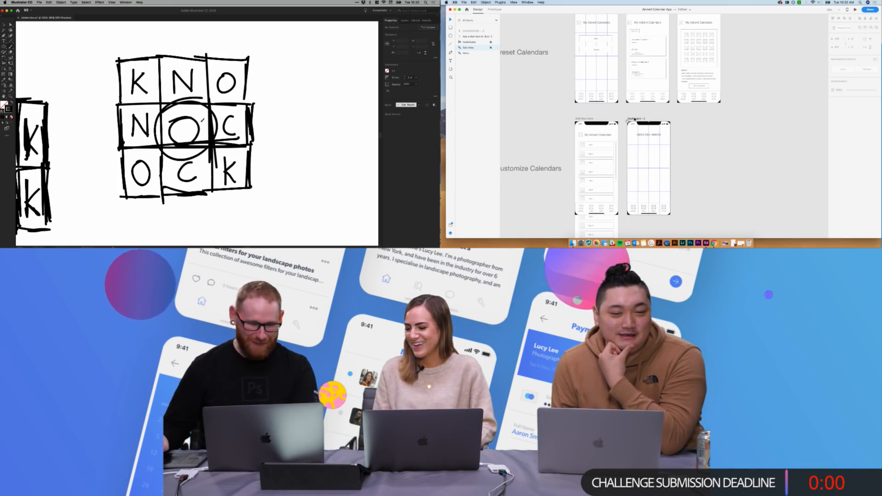
{"action": "key", "text": "super+z"}
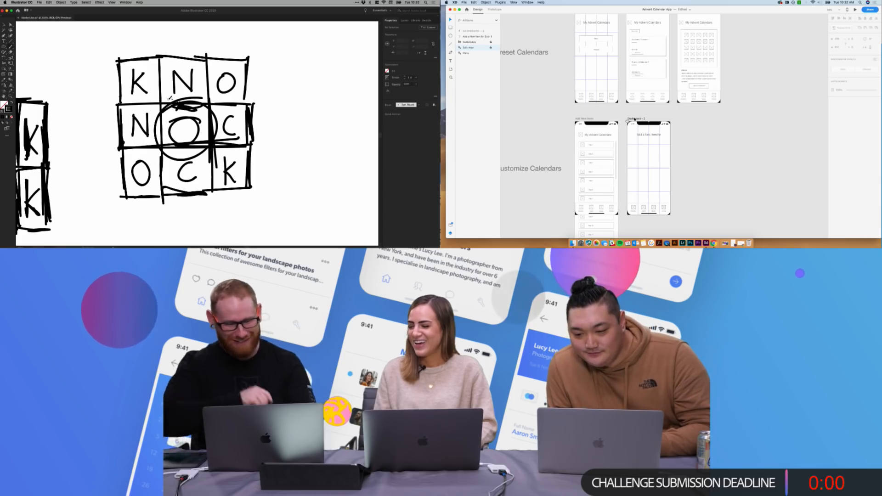
{"action": "key", "text": "super+z"}
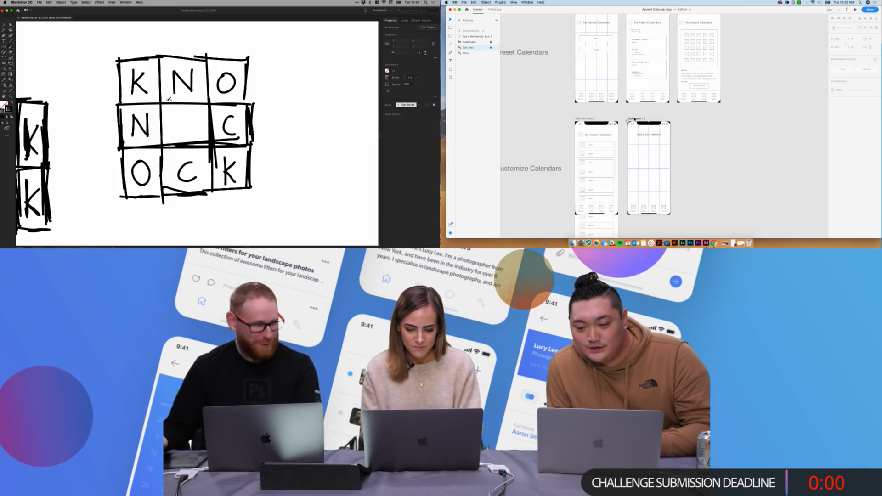
- Rename the duplicated artboard as Add New Item in XD, and brush an open-flap shape in the grid's centre square in Illustrator
{"action": "left_click", "coordinate": [635, 119]}
{"action": "mouse_move", "coordinate": [166, 104]}
{"action": "left_mouse_down"}
{"action": "mouse_move", "coordinate": [179, 138]}
{"action": "mouse_move", "coordinate": [205, 106]}
{"action": "left_mouse_up"}
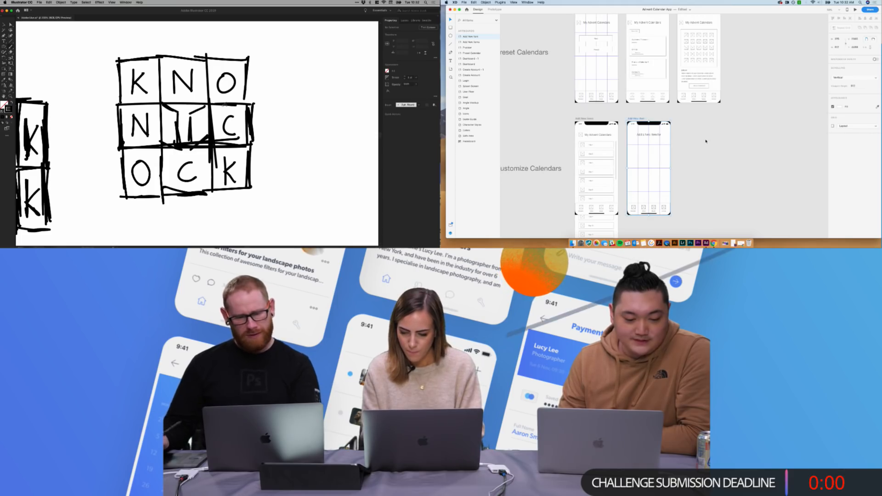
- Widen the Door 1 heading's text box in XD so the heading fits on one line across the artboard
{"action": "left_click", "coordinate": [653, 135]}
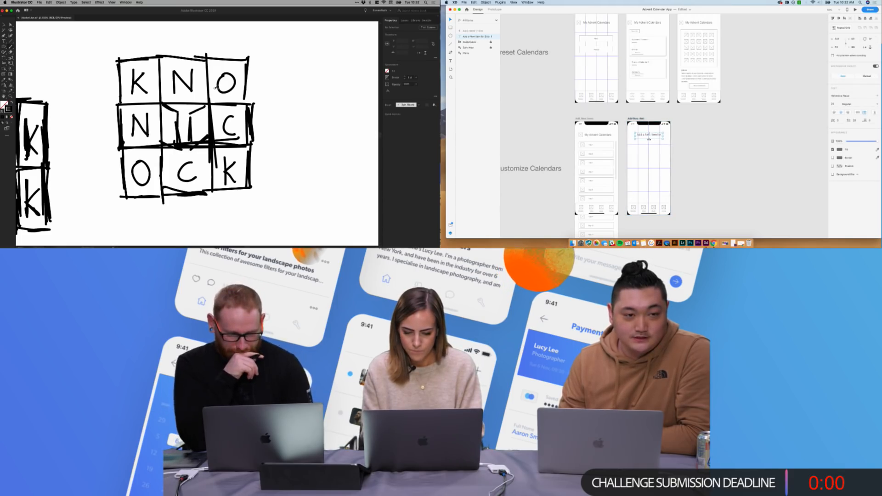
{"action": "left_click_drag", "start_coordinate": [662, 139], "coordinate": [667, 136]}
{"action": "key", "text": "super+minus"}
{"action": "key", "text": "super+minus"}
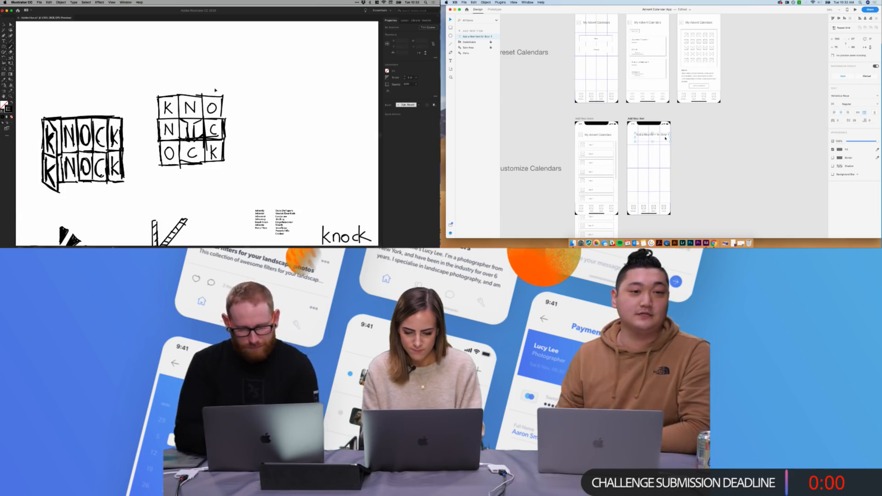
{"action": "key", "text": "super+equal"}
{"action": "left_click", "coordinate": [687, 147]}
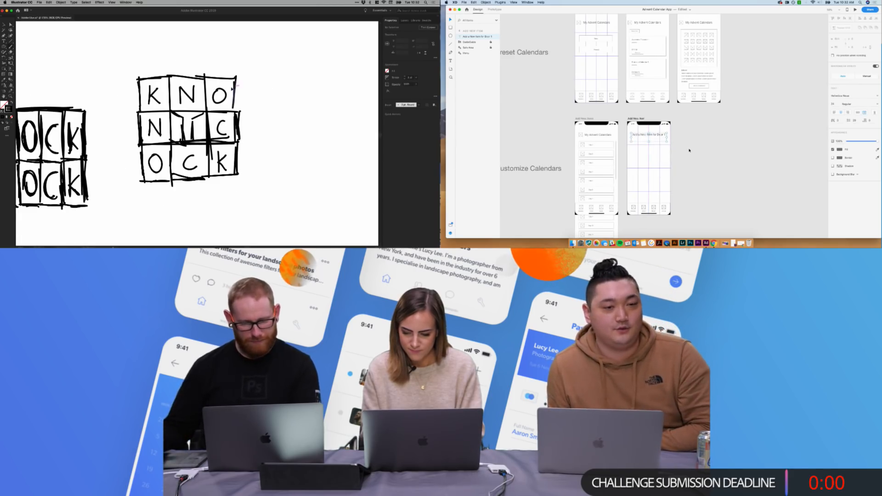
- Remove the shape from the grid's centre square in Illustrator, and duplicate the lettered grid beside the original
{"action": "key", "text": "v"}
{"action": "left_click", "coordinate": [651, 137]}
{"action": "left_click_drag", "start_coordinate": [142, 61], "coordinate": [246, 147]}
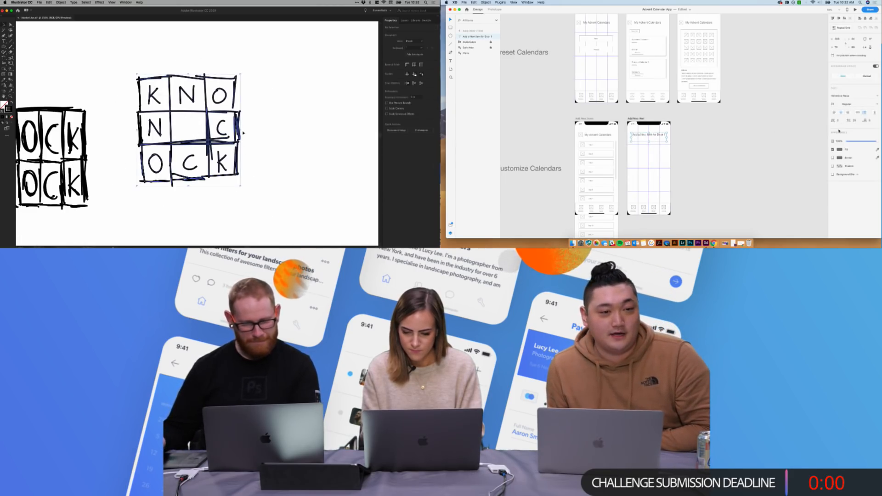
{"action": "mouse_move", "coordinate": [118, 55]}
{"action": "left_mouse_down"}
{"action": "mouse_move", "coordinate": [250, 177]}
{"action": "mouse_move", "coordinate": [191, 175]}
{"action": "left_mouse_up"}
{"action": "left_click", "coordinate": [701, 136]}
{"action": "left_click_drag", "start_coordinate": [136, 111], "coordinate": [295, 130]}
{"action": "scroll", "coordinate": [691, 136], "scroll_direction": "down", "scroll_amount": 2}
{"action": "left_click", "coordinate": [278, 74]}
{"action": "key", "text": "b"}
{"action": "scroll", "coordinate": [264, 83], "scroll_direction": "right", "scroll_amount": 1}
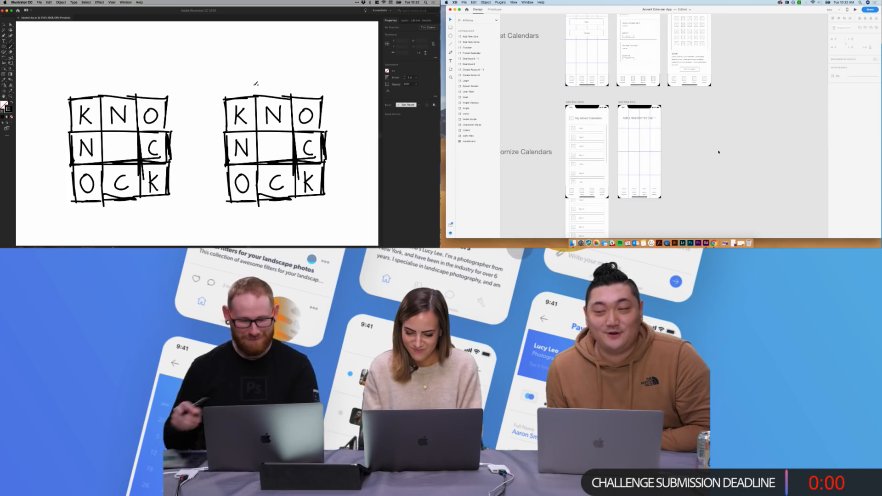
- Draw a small square below the heading on the Add New Item artboard in XD
{"action": "scroll", "coordinate": [718, 152], "scroll_direction": "up", "scroll_amount": 3}
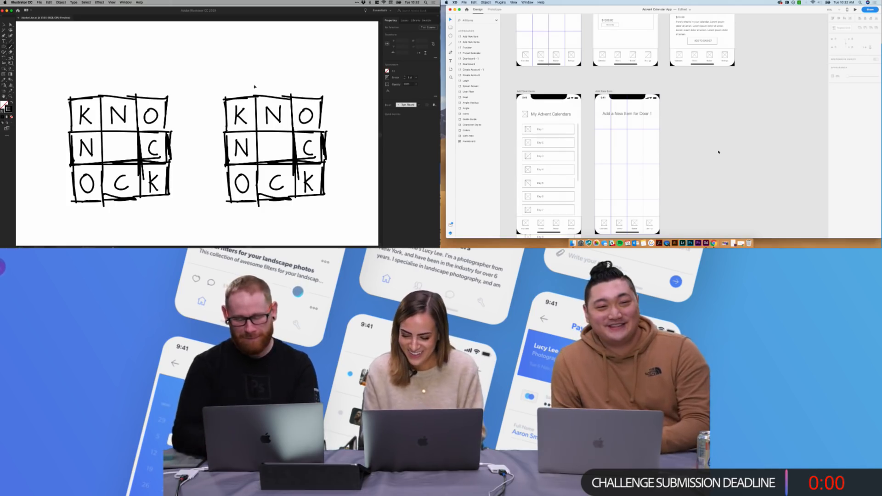
{"action": "scroll", "coordinate": [589, 132], "scroll_direction": "down", "scroll_amount": 1}
{"action": "scroll", "coordinate": [254, 86], "scroll_direction": "up", "scroll_amount": 3}
{"action": "scroll", "coordinate": [226, 109], "scroll_direction": "right", "scroll_amount": 2}
{"action": "scroll", "coordinate": [227, 110], "scroll_direction": "right", "scroll_amount": 2}
{"action": "left_click_drag", "start_coordinate": [597, 117], "coordinate": [618, 139]}
{"action": "left_click_drag", "start_coordinate": [224, 111], "coordinate": [226, 109]}
{"action": "key", "text": "v"}
{"action": "left_click", "coordinate": [638, 143]}
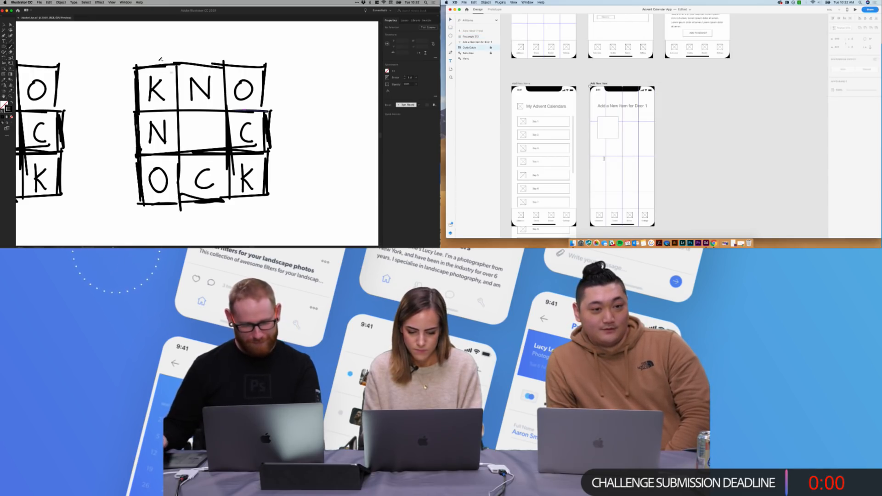
- Thicken the copied grid's outer border with the brush in Illustrator, and add the text Health & Beauty below the square in XD
{"action": "left_click_drag", "start_coordinate": [141, 66], "coordinate": [227, 64]}
{"action": "left_click_drag", "start_coordinate": [603, 148], "coordinate": [634, 168]}
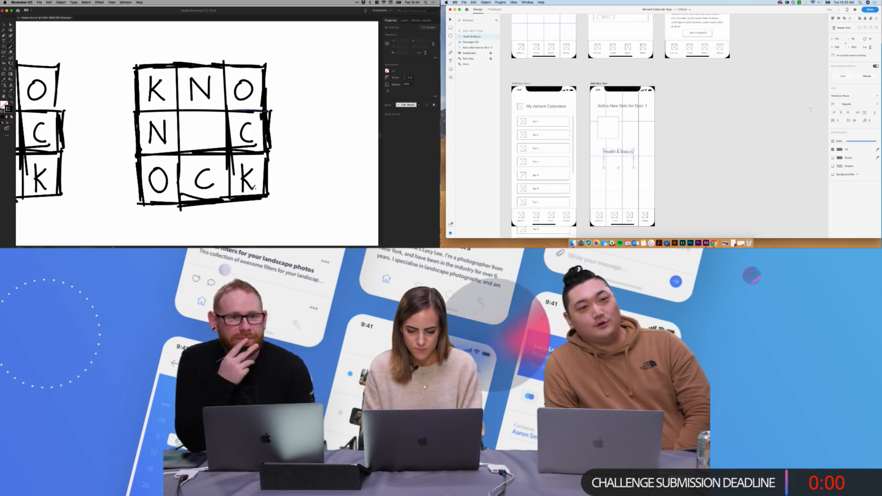
{"action": "key", "text": "Escape"}
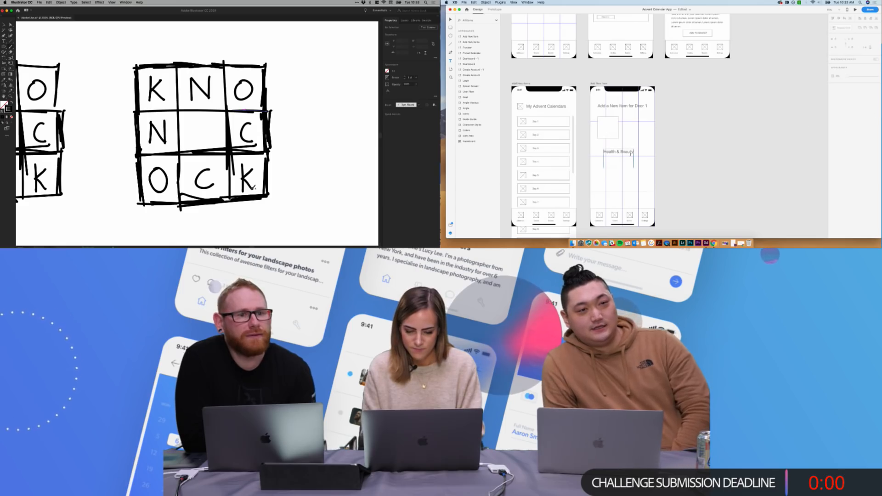
- Place the Health & Beauty text inside the square in a smaller character style, broken over two lines and centre-aligned
{"action": "left_click", "coordinate": [626, 152]}
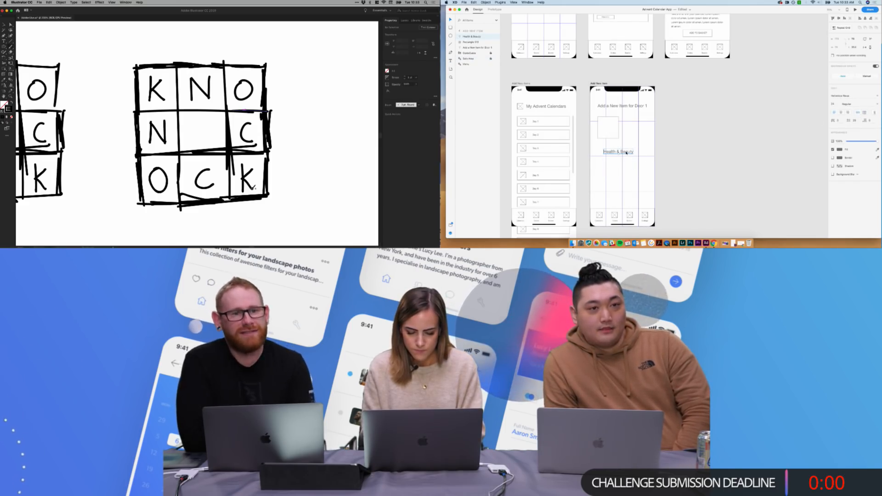
{"action": "left_click", "coordinate": [451, 224]}
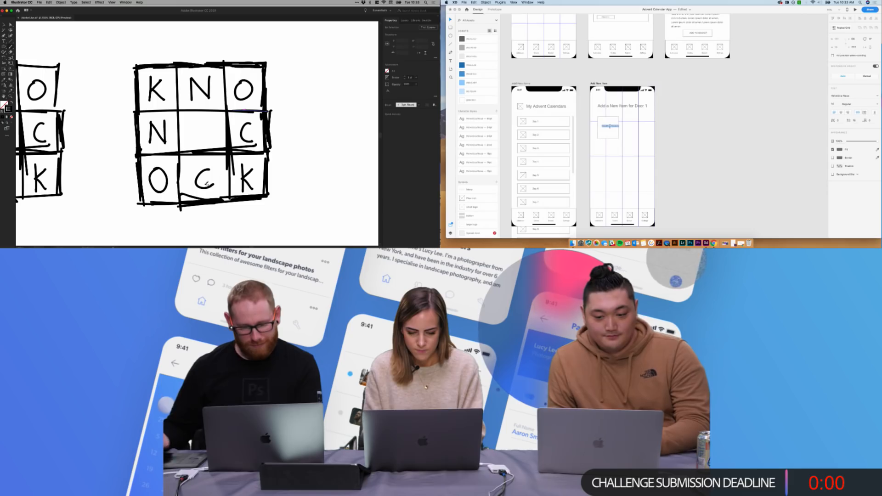
{"action": "key", "text": "Return"}
{"action": "key", "text": "Escape"}
{"action": "key", "text": "v"}
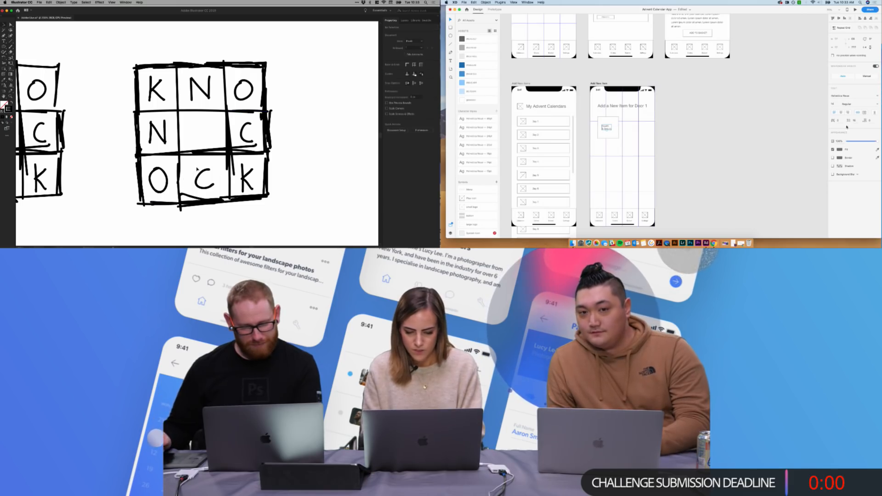
{"action": "left_click", "coordinate": [841, 112]}
- Centre the Health & Beauty label within the square and shrink the square around it in XD
{"action": "key", "text": "super+minus"}
{"action": "key", "text": "super+minus"}
{"action": "key", "text": "super+minus"}
{"action": "key", "text": "super+minus"}
{"action": "key", "text": "super+minus"}
{"action": "left_click_drag", "start_coordinate": [604, 127], "coordinate": [610, 127]}
{"action": "left_click_drag", "start_coordinate": [219, 142], "coordinate": [239, 107]}
{"action": "left_click", "coordinate": [626, 145]}
{"action": "left_click", "coordinate": [617, 135]}
{"action": "left_click_drag", "start_coordinate": [287, 50], "coordinate": [279, 61]}
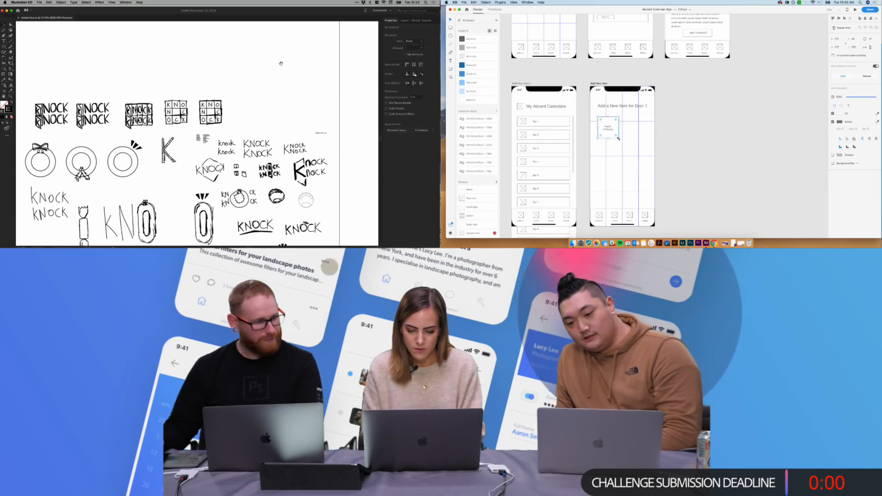
- Adjust the label's position in the resized square, and group the square and label as one tile
{"action": "double_click", "coordinate": [606, 127]}
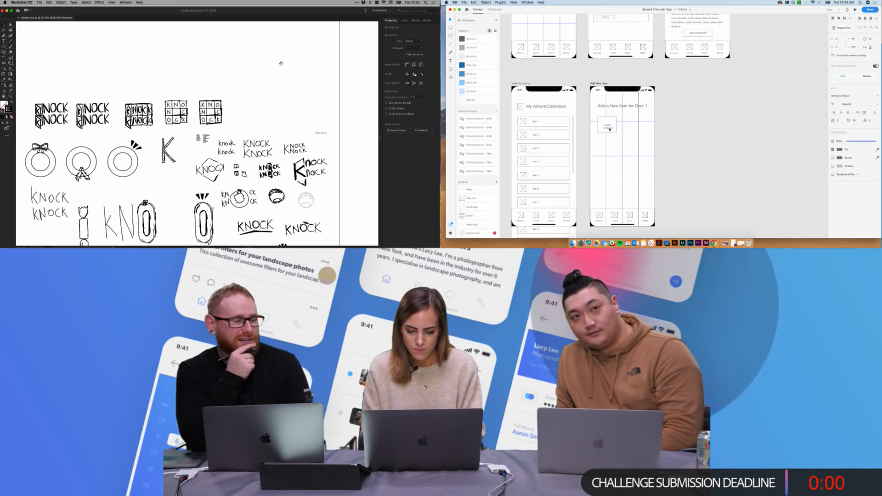
{"action": "left_click_drag", "start_coordinate": [623, 146], "coordinate": [602, 123]}
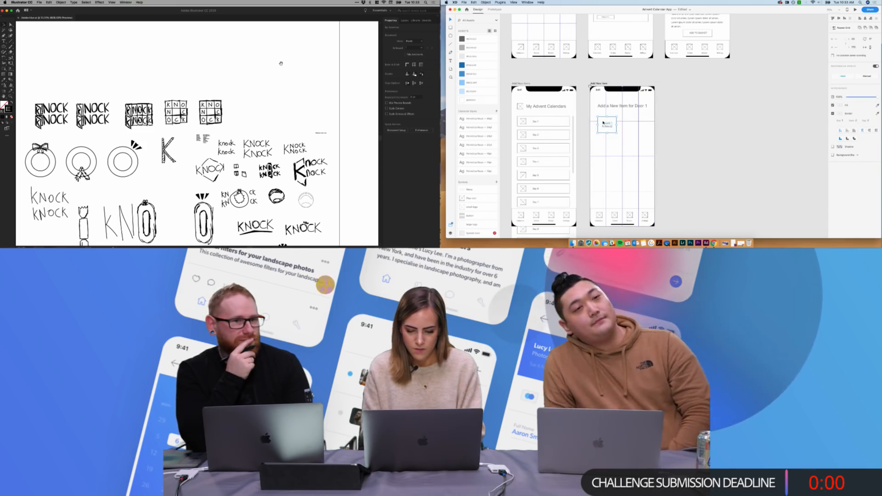
{"action": "key", "text": "super+g"}
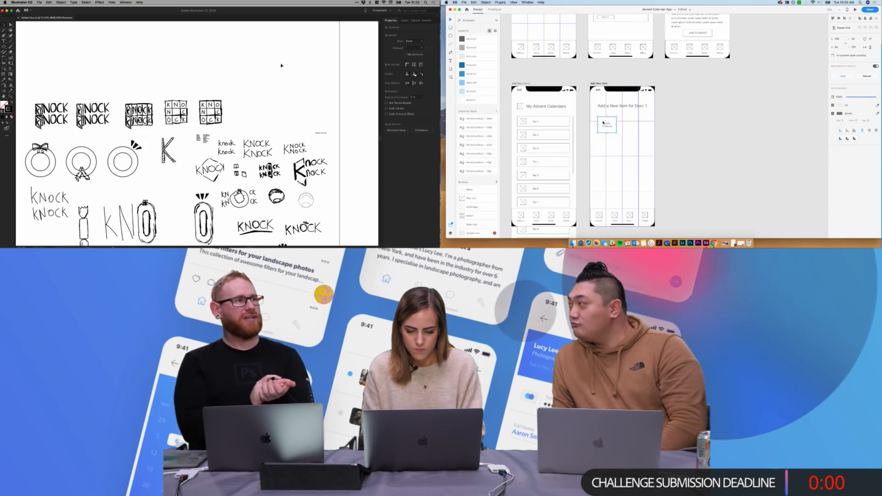
- Try to duplicate the Health & Beauty tile beside the original
{"action": "left_click_drag", "start_coordinate": [608, 124], "coordinate": [630, 125], "text": "alt"}
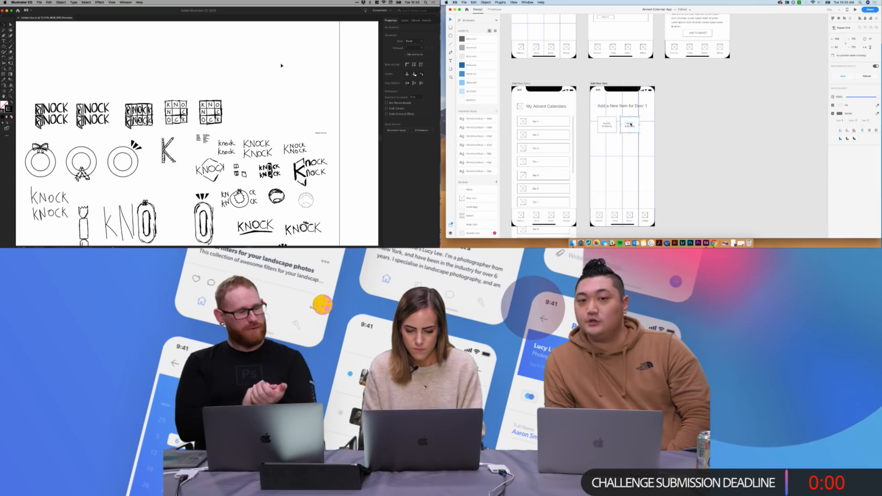
{"action": "left_click", "coordinate": [633, 144]}
- Turn the Health & Beauty tile into a Repeat Grid of three columns and four rows
{"action": "left_click", "coordinate": [611, 128]}
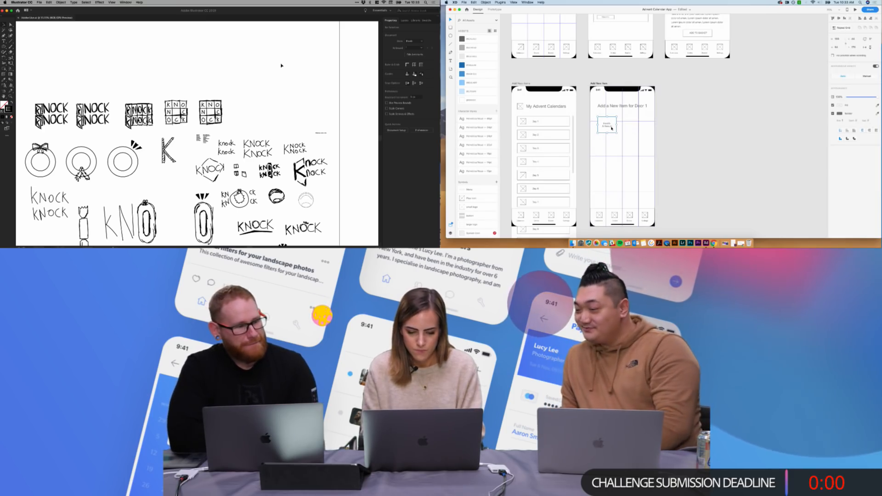
{"action": "left_click", "coordinate": [843, 28]}
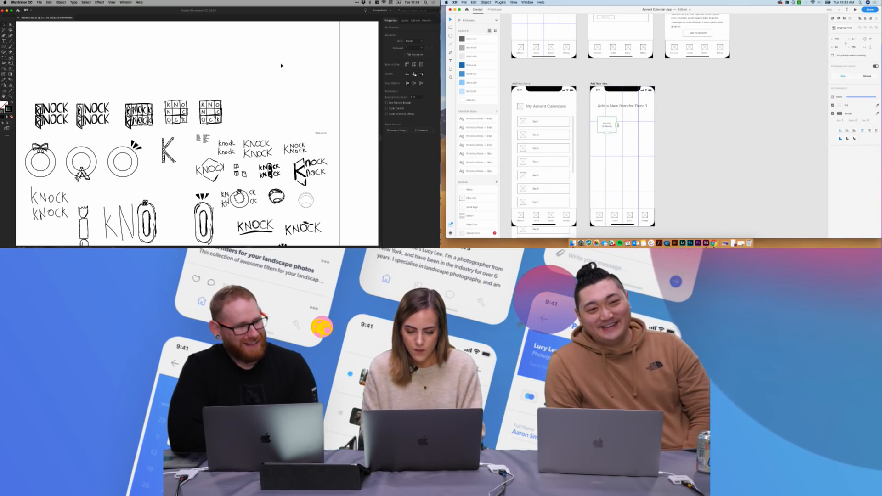
{"action": "mouse_move", "coordinate": [616, 124]}
{"action": "left_mouse_down"}
{"action": "mouse_move", "coordinate": [662, 125]}
{"action": "mouse_move", "coordinate": [626, 126]}
{"action": "mouse_move", "coordinate": [623, 193]}
{"action": "left_mouse_up"}
- Change the label of the second tile in the first row to Books in XD
{"action": "key", "text": "z"}
{"action": "left_click", "coordinate": [212, 119]}
{"action": "left_click", "coordinate": [203, 132]}
{"action": "left_click", "coordinate": [203, 133]}
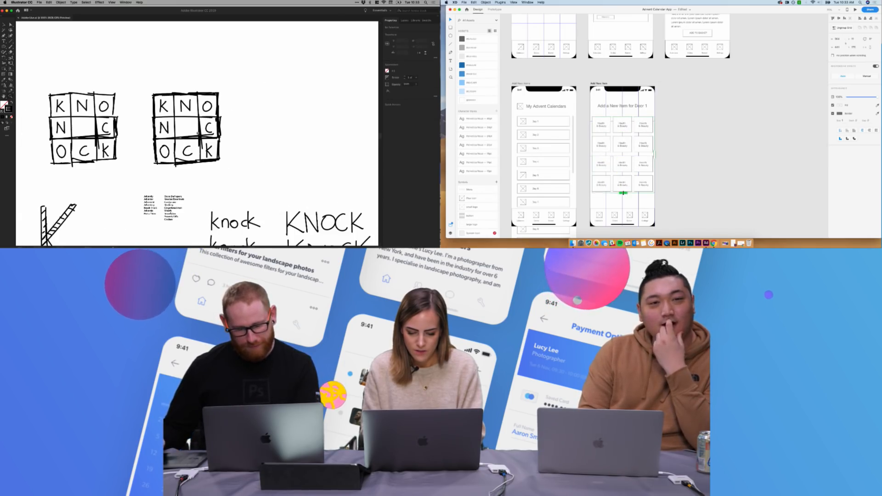
{"action": "left_click", "coordinate": [202, 133]}
{"action": "double_click", "coordinate": [622, 125]}
{"action": "double_click", "coordinate": [622, 127]}
{"action": "key", "text": "v"}
{"action": "scroll", "coordinate": [266, 124], "scroll_direction": "left", "scroll_amount": 3}
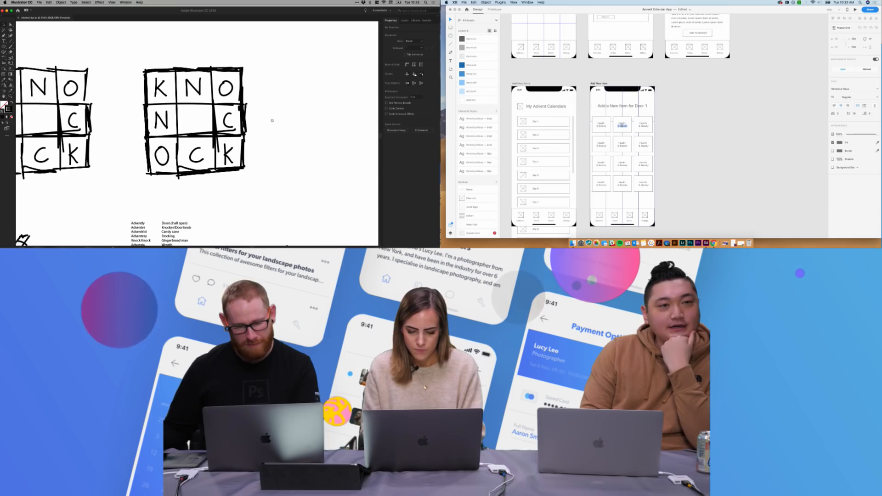
{"action": "scroll", "coordinate": [270, 123], "scroll_direction": "up", "scroll_amount": 2}
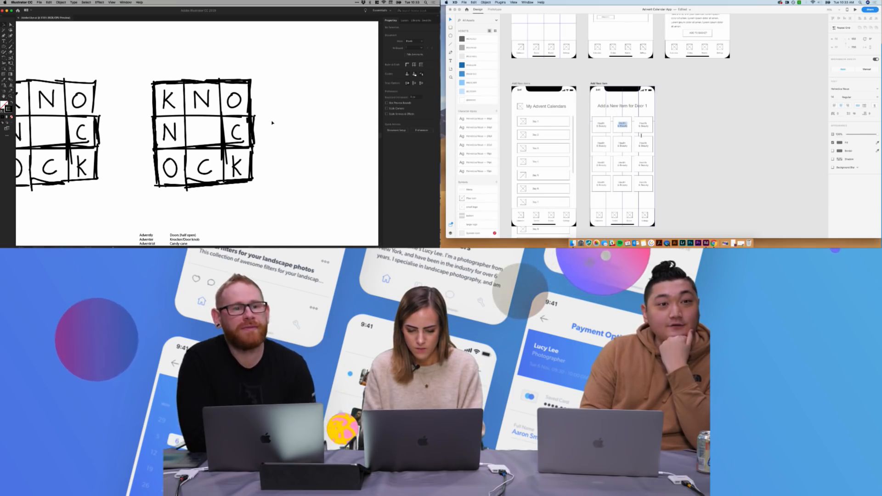
{"action": "type", "text": "Books"}
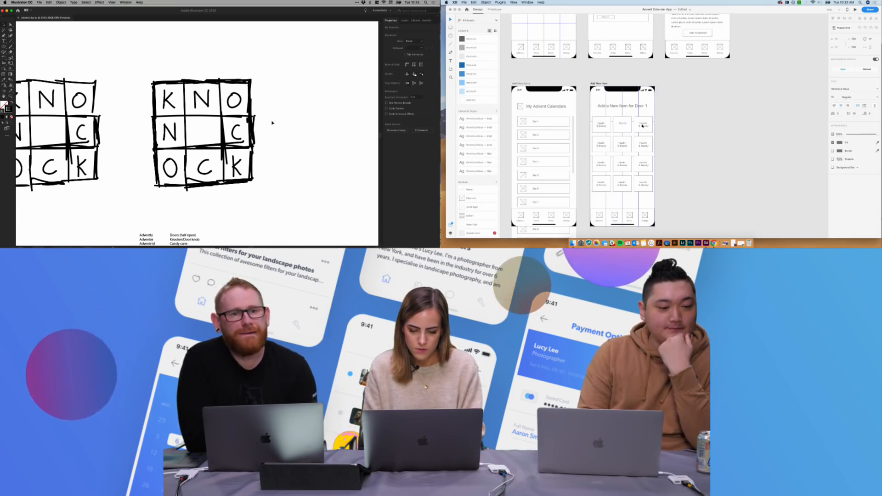
- Change the label of the third tile in the first row to Tech
{"action": "triple_click", "coordinate": [642, 125]}
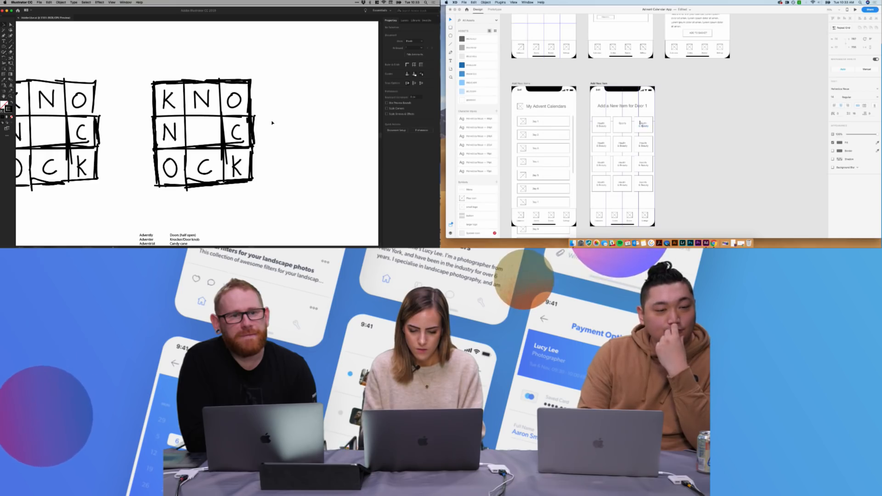
{"action": "left_click_drag", "start_coordinate": [639, 122], "coordinate": [665, 133]}
{"action": "type", "text": "Tech"}
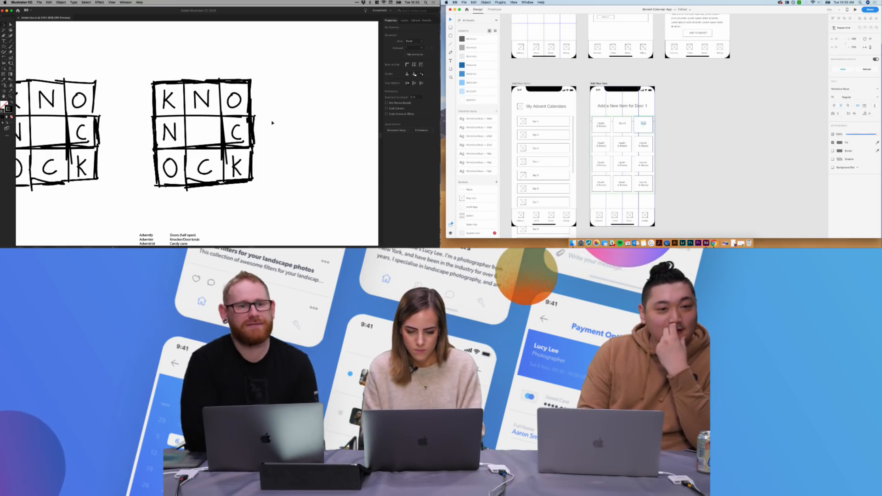
- Shrink the first Health & Beauty tile slightly in the Repeat Grid and reposition its label inside the tile
{"action": "left_click", "coordinate": [608, 130]}
{"action": "left_click_drag", "start_coordinate": [610, 133], "coordinate": [609, 131]}
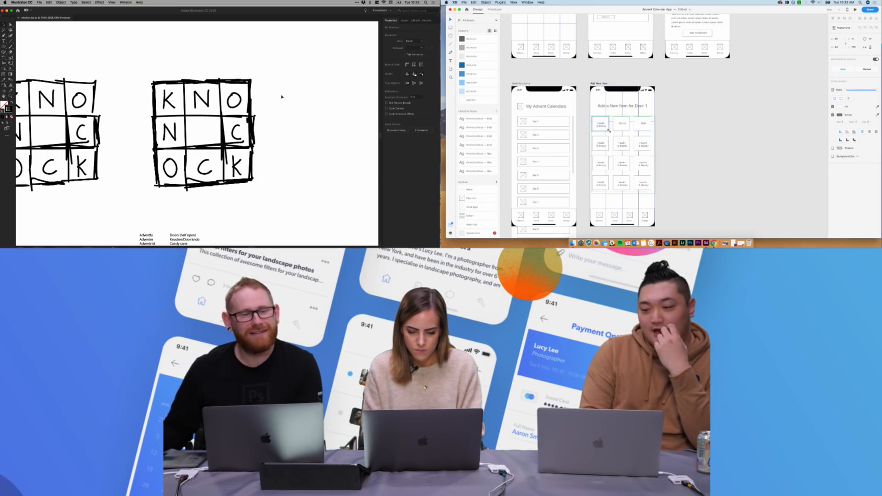
{"action": "left_click_drag", "start_coordinate": [270, 74], "coordinate": [261, 57]}
{"action": "left_click_drag", "start_coordinate": [601, 125], "coordinate": [601, 124]}
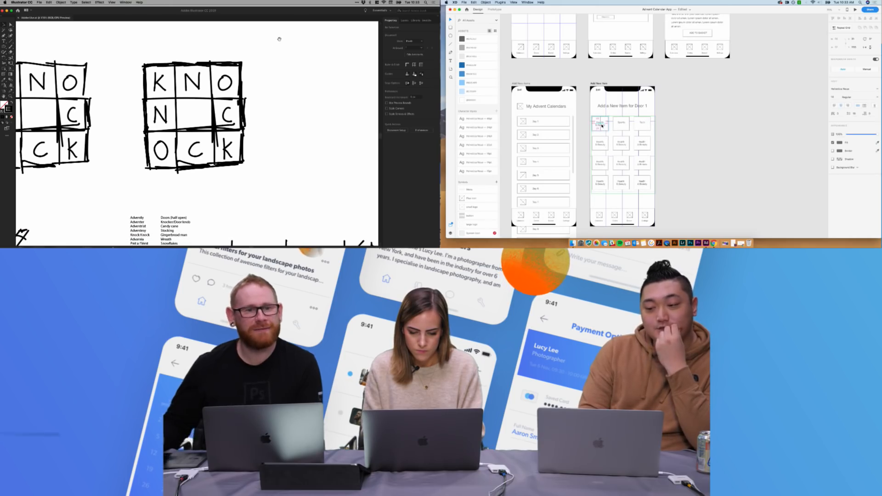
- Tighten the gaps between the category grid's rows and columns, and shift the whole grid into place on the Add New Item artboard
{"action": "key", "text": "Escape"}
{"action": "left_click", "coordinate": [625, 128]}
{"action": "left_click_drag", "start_coordinate": [611, 126], "coordinate": [605, 128]}
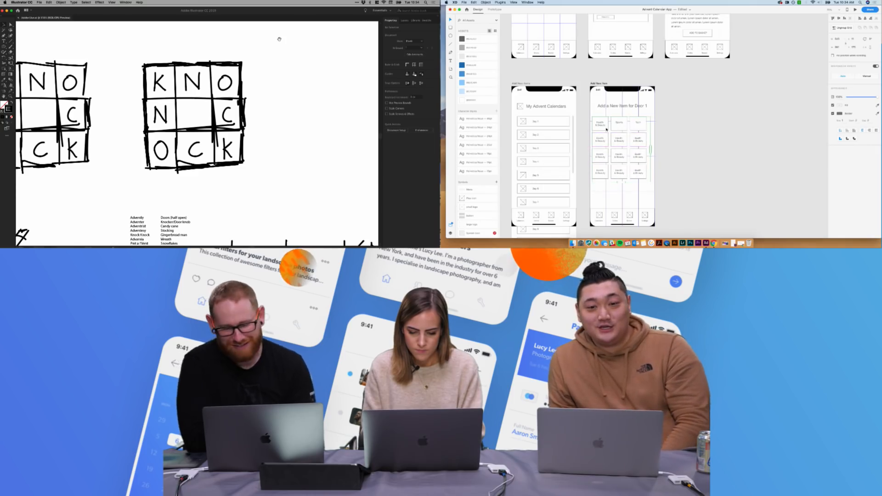
{"action": "left_click_drag", "start_coordinate": [650, 150], "coordinate": [647, 149]}
{"action": "key", "text": "b"}
{"action": "left_click_drag", "start_coordinate": [605, 128], "coordinate": [609, 130]}
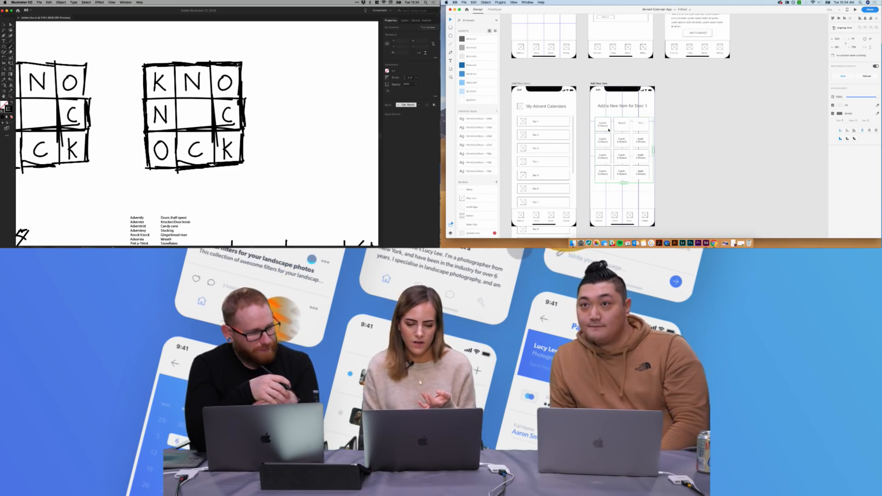
- Change the first two labels in the grid's second row to Stationary and DIY Ugly Sweater
{"action": "double_click", "coordinate": [602, 142]}
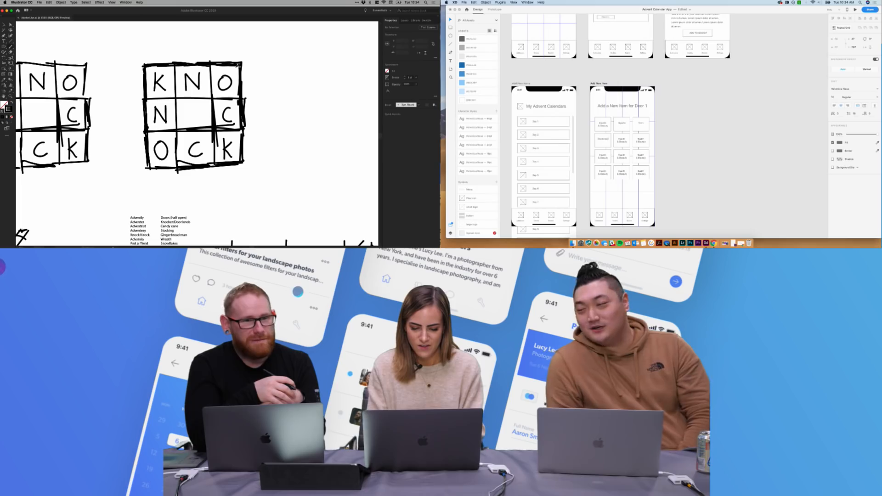
{"action": "left_click_drag", "start_coordinate": [605, 140], "coordinate": [605, 142]}
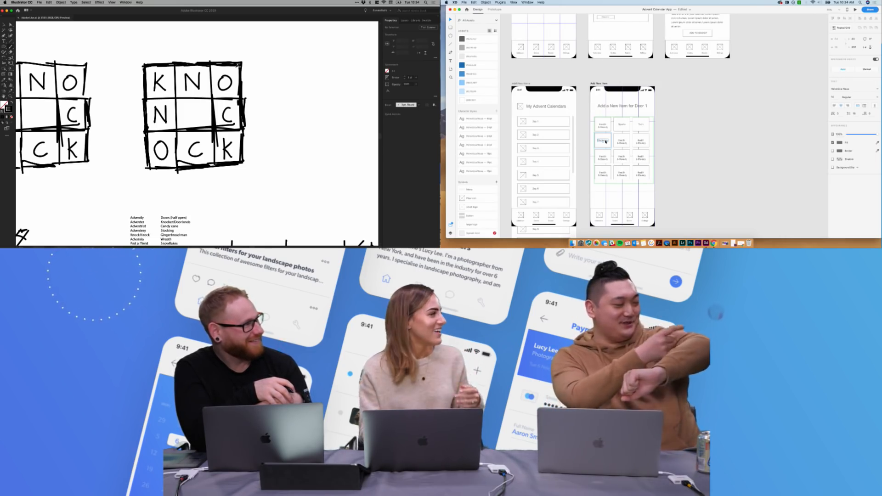
{"action": "double_click", "coordinate": [622, 141]}
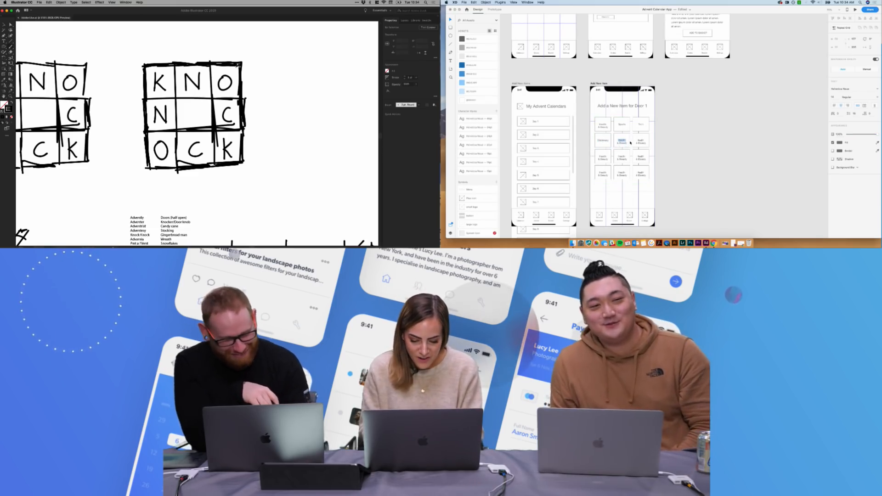
{"action": "left_click", "coordinate": [619, 140]}
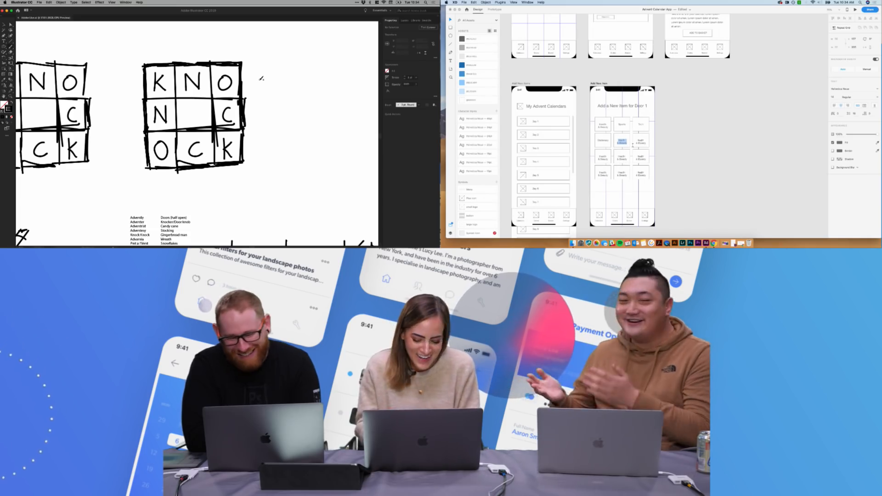
{"action": "type", "text": "DIY toys Be"}
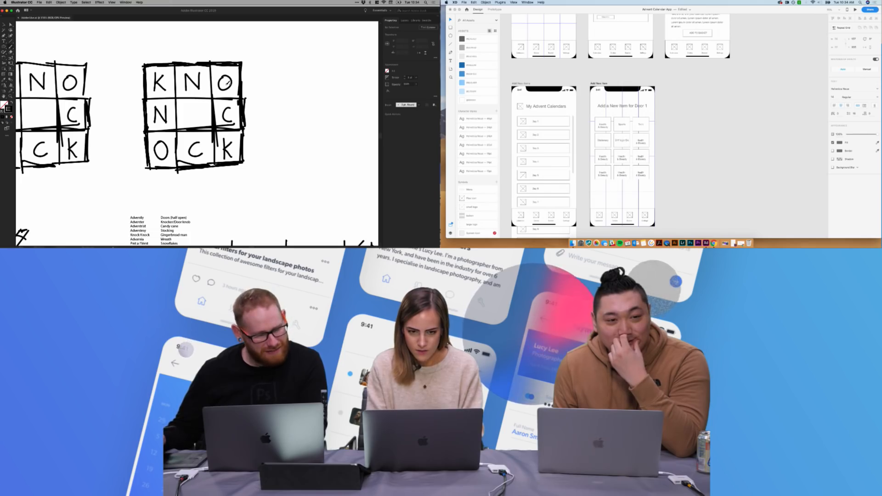
{"action": "key", "text": "Escape"}
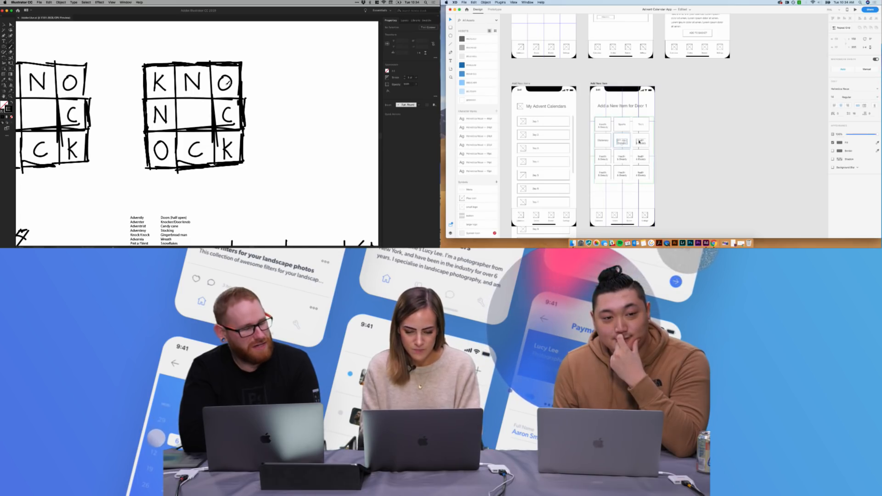
- Label the last tile in the second row Kids and the first tile in the third row Candy
{"action": "double_click", "coordinate": [639, 141]}
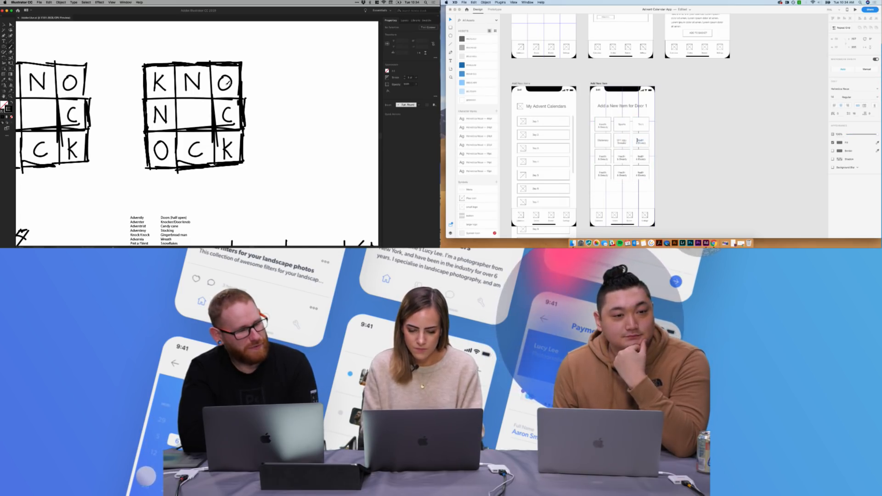
{"action": "type", "text": "Kids"}
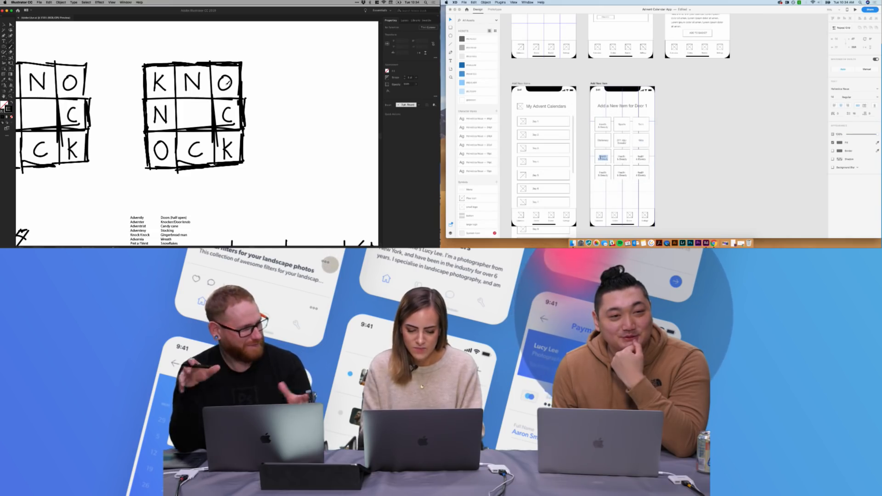
{"action": "double_click", "coordinate": [599, 157]}
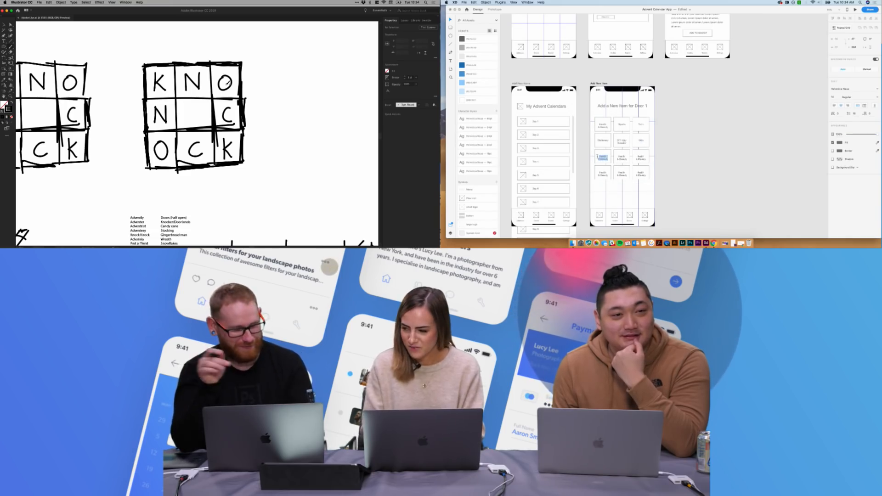
{"action": "type", "text": "Candy"}
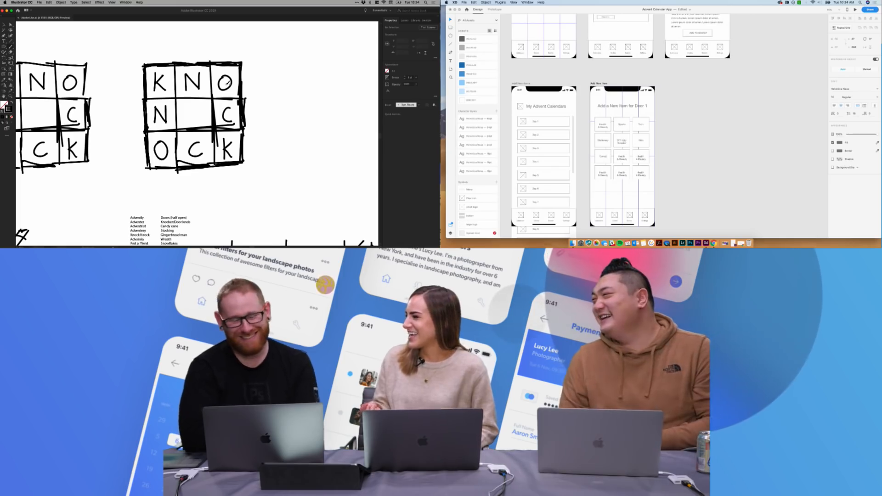
{"action": "type", "text": "v"}
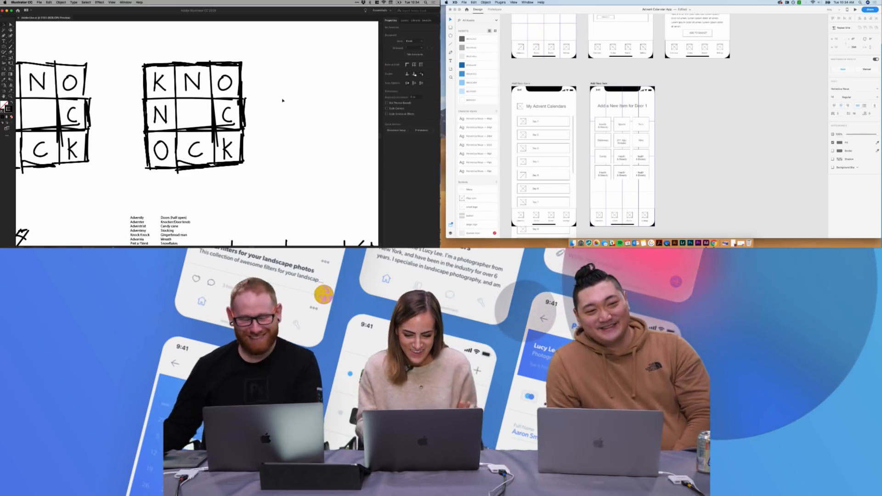
{"action": "type", "text": "b"}
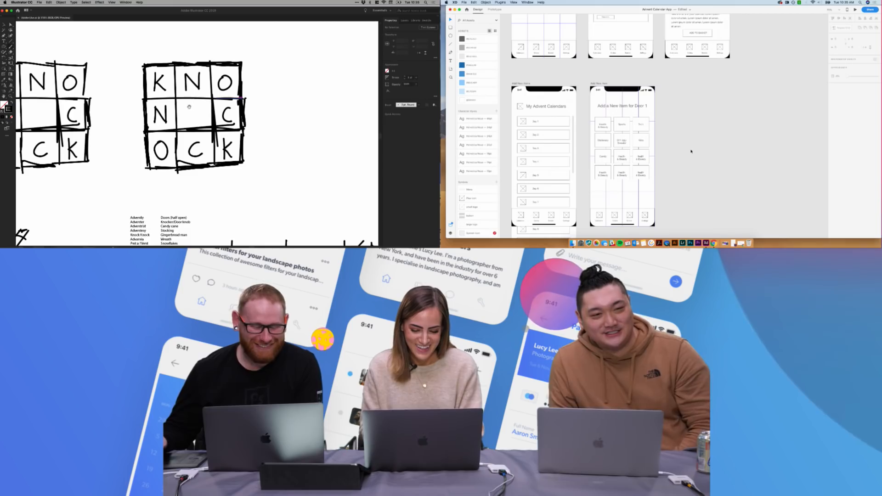
{"action": "scroll", "coordinate": [190, 105], "scroll_direction": "left", "scroll_amount": 2}
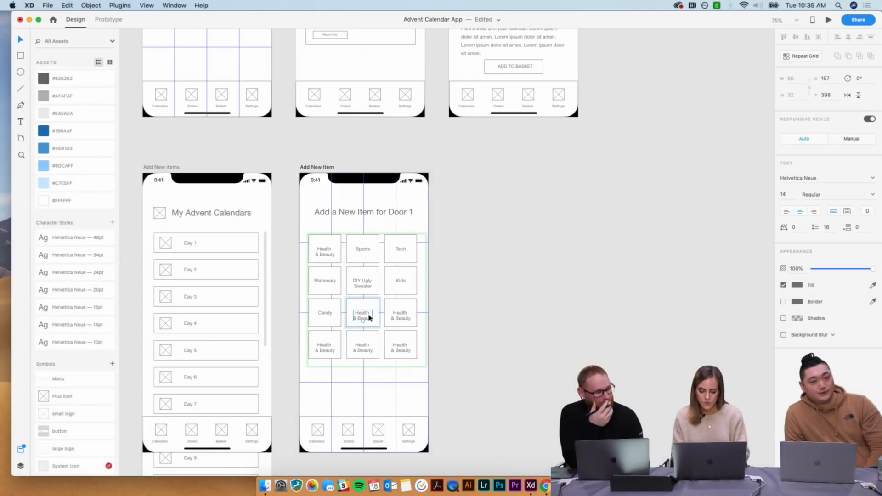
- Change the second and third labels in the third row to Games and Food & Drink, breaking the latter onto two lines
{"action": "double_click", "coordinate": [623, 158]}
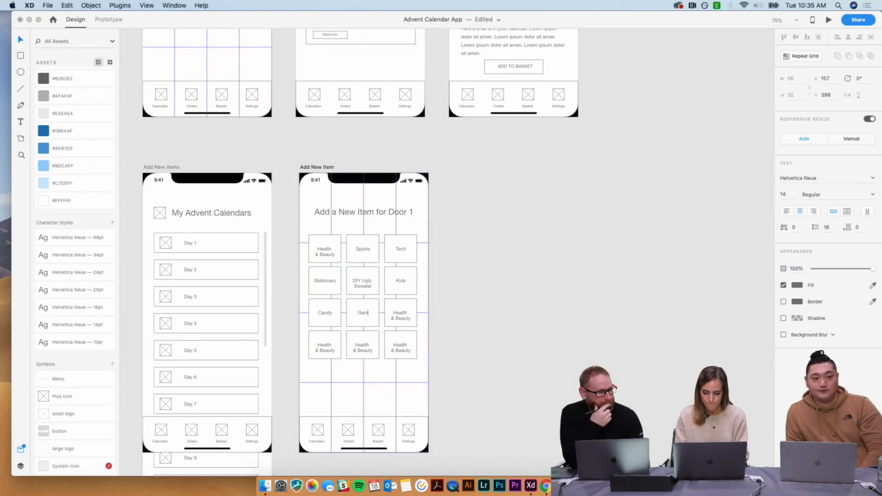
{"action": "double_click", "coordinate": [401, 315]}
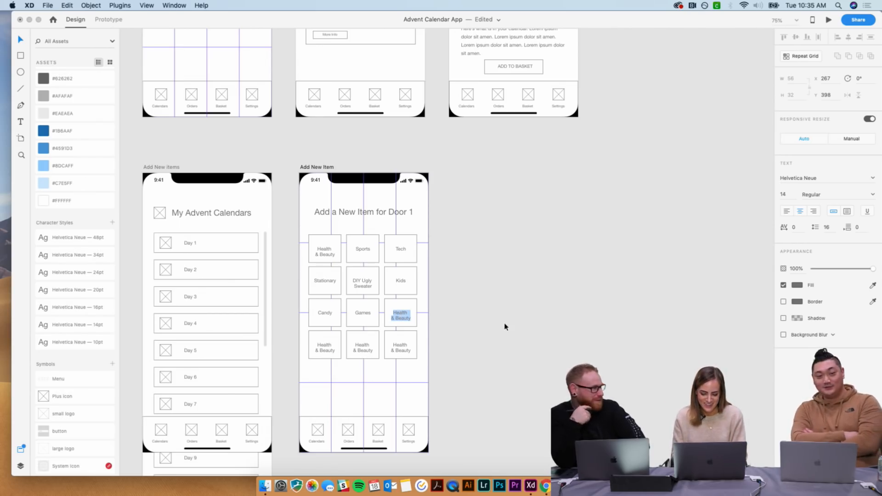
{"action": "type", "text": "Food"}
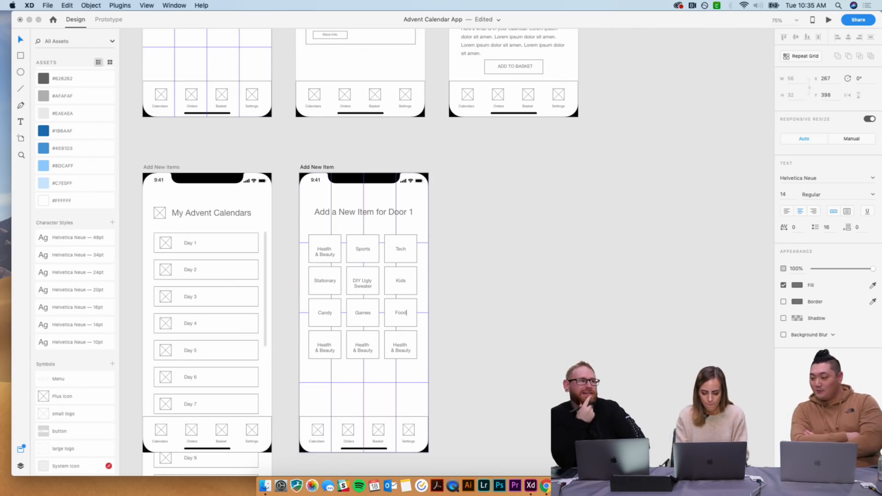
{"action": "type", "text": " &"}
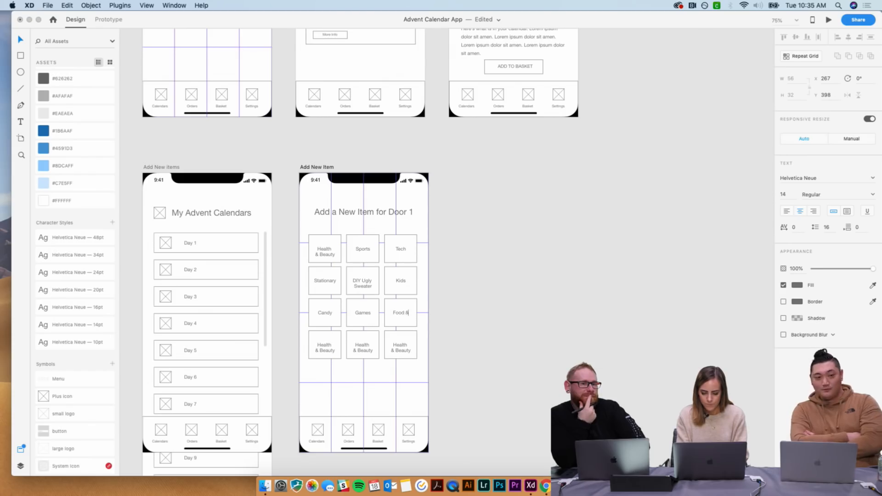
{"action": "type", "text": " Drink"}
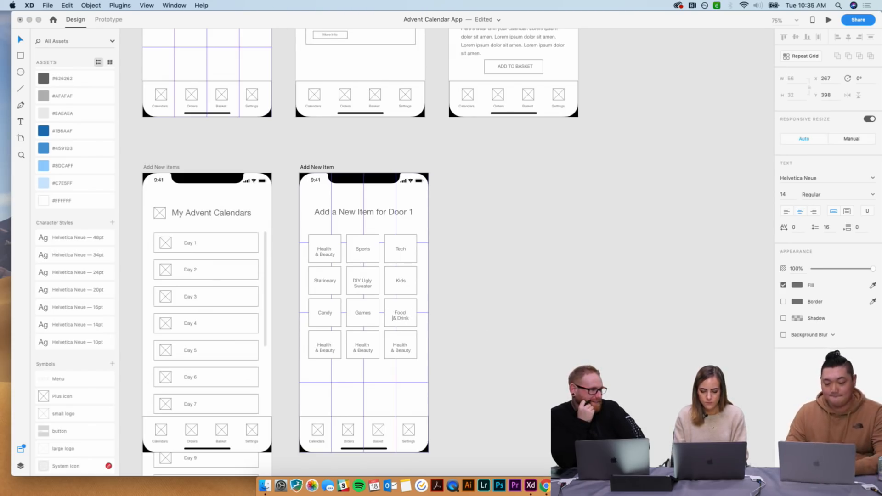
{"action": "key", "text": "Escape"}
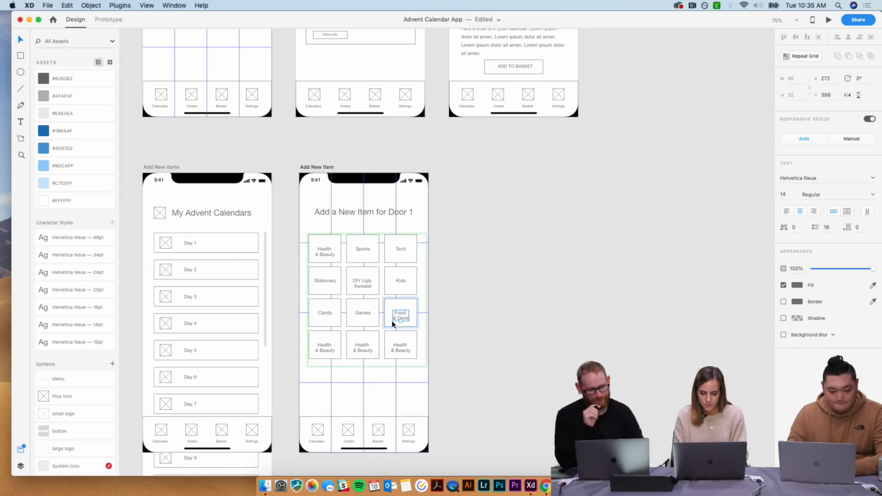
- Move the Food & Drink label up to Y 390 and change the first label in the fourth row to Coffee
{"action": "left_click_drag", "start_coordinate": [396, 321], "coordinate": [397, 318]}
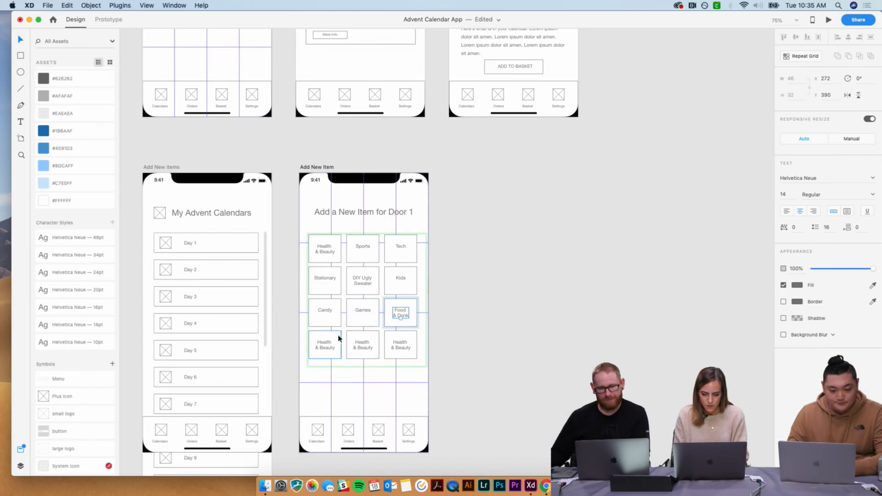
{"action": "double_click", "coordinate": [328, 344]}
{"action": "left_click", "coordinate": [328, 344]}
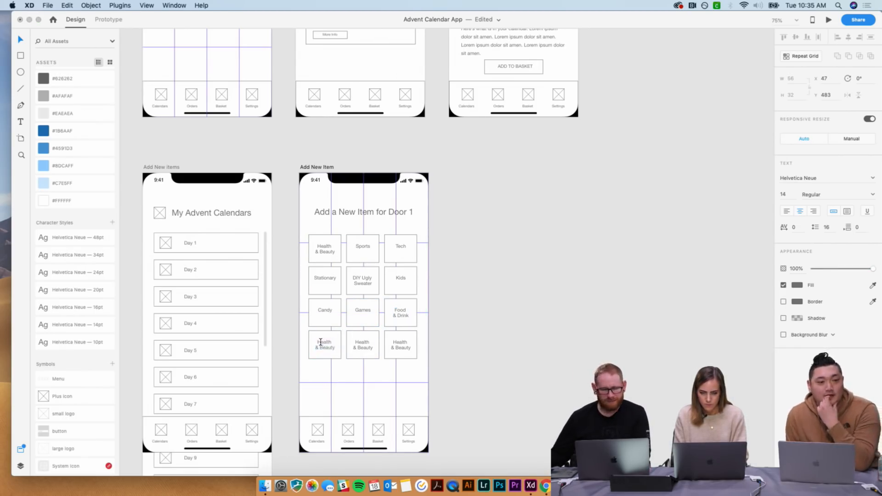
{"action": "left_click_drag", "start_coordinate": [317, 342], "coordinate": [341, 347]}
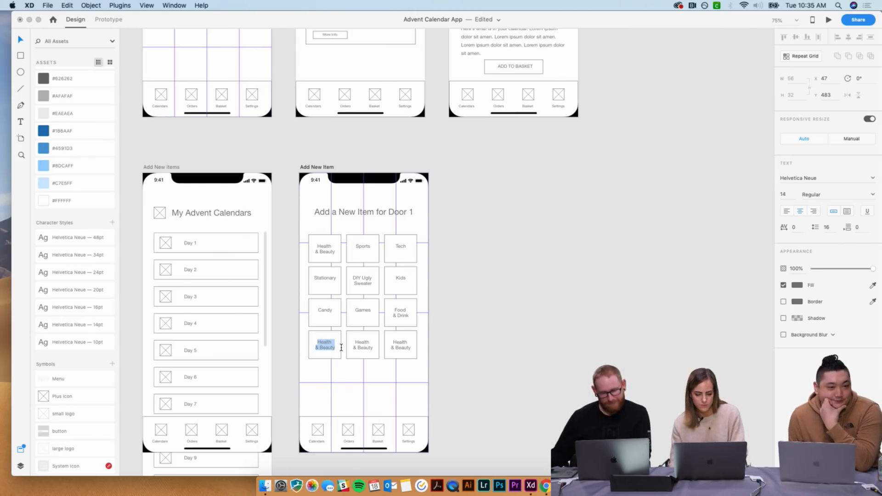
{"action": "type", "text": "Coff"}
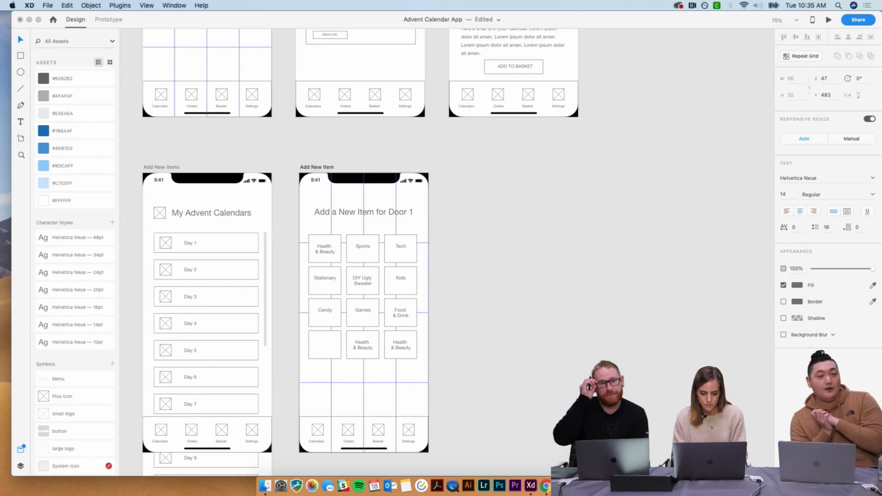
{"action": "type", "text": "ee"}
- Change the label of the second tile in the fourth row to Jewelry
{"action": "left_click", "coordinate": [364, 348]}
{"action": "double_click", "coordinate": [368, 347]}
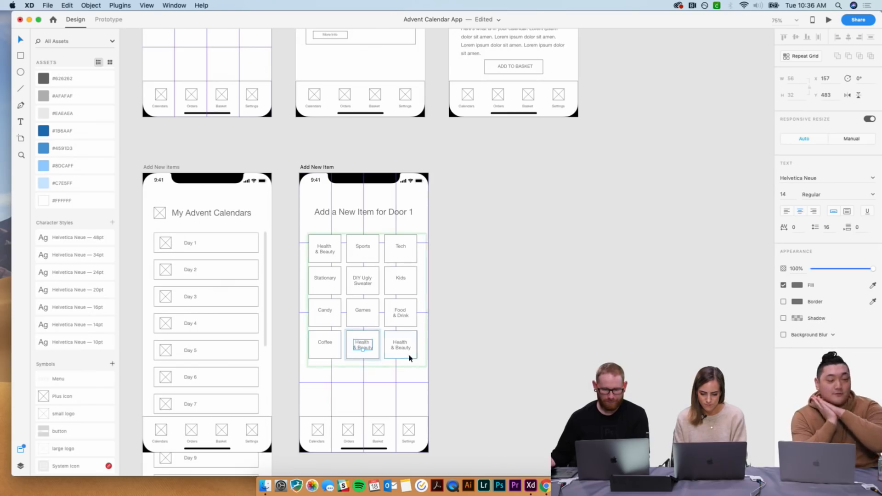
{"action": "left_click", "coordinate": [444, 357]}
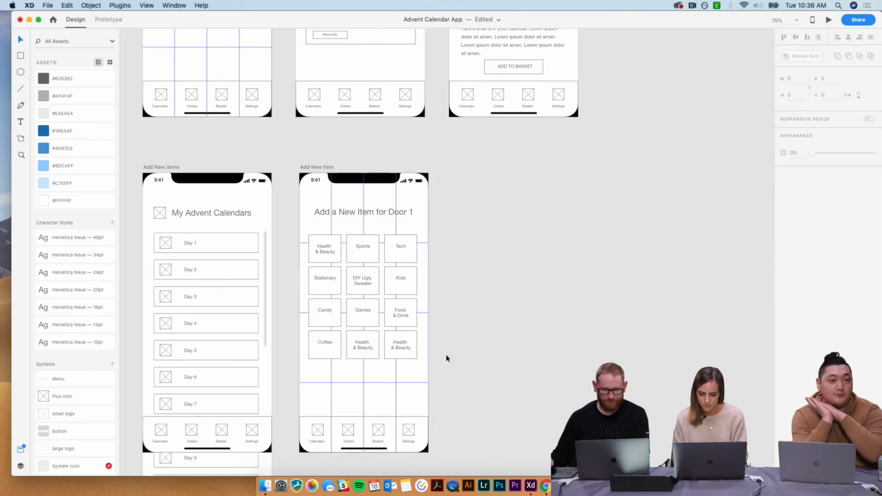
{"action": "double_click", "coordinate": [359, 348]}
{"action": "double_click", "coordinate": [359, 348]}
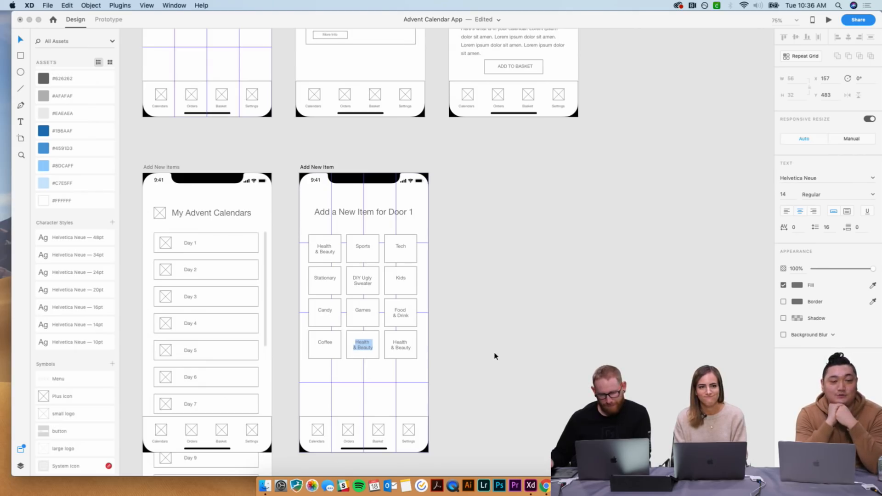
{"action": "key", "text": "BackSpace"}
{"action": "type", "text": "Jewelry"}
{"action": "key", "text": "Escape"}
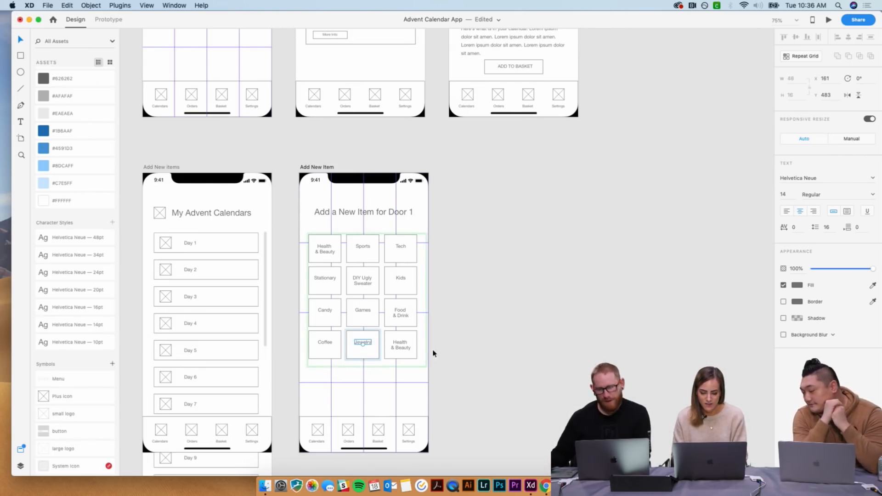
- Change the label of the last tile in the fourth row to Books
{"action": "double_click", "coordinate": [403, 348]}
{"action": "triple_click", "coordinate": [403, 348]}
{"action": "type", "text": "Books"}
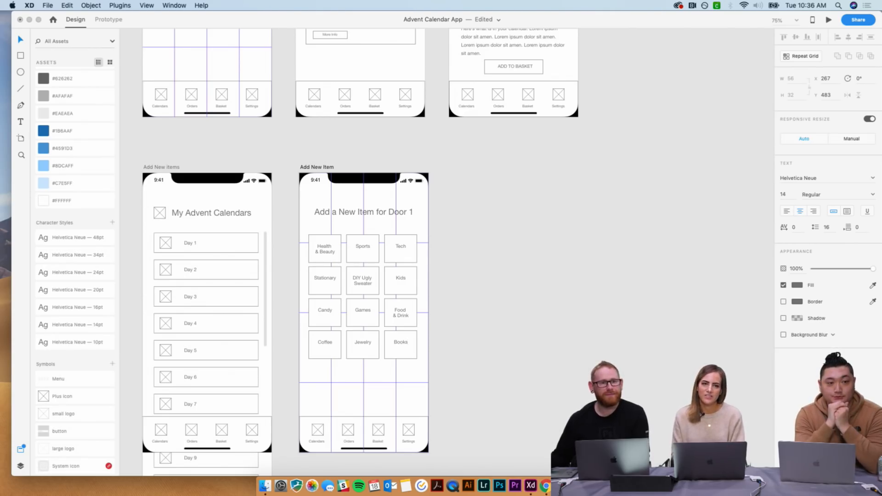
{"action": "key", "text": "Escape"}
{"action": "left_click", "coordinate": [482, 348]}
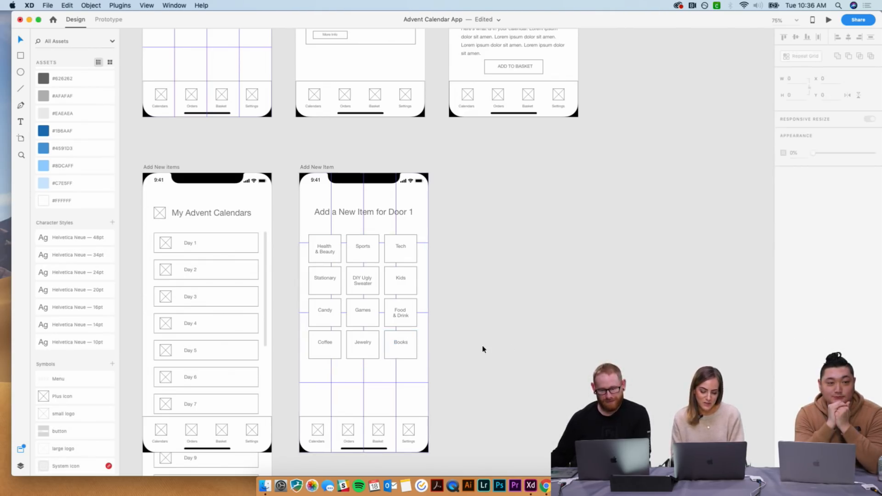
- Nudge the Books label down about 4 px within its tile and deselect the grid
{"action": "double_click", "coordinate": [404, 345]}
{"action": "key", "text": "Down"}
{"action": "key", "text": "Down"}
{"action": "key", "text": "Down"}
{"action": "key", "text": "Down"}
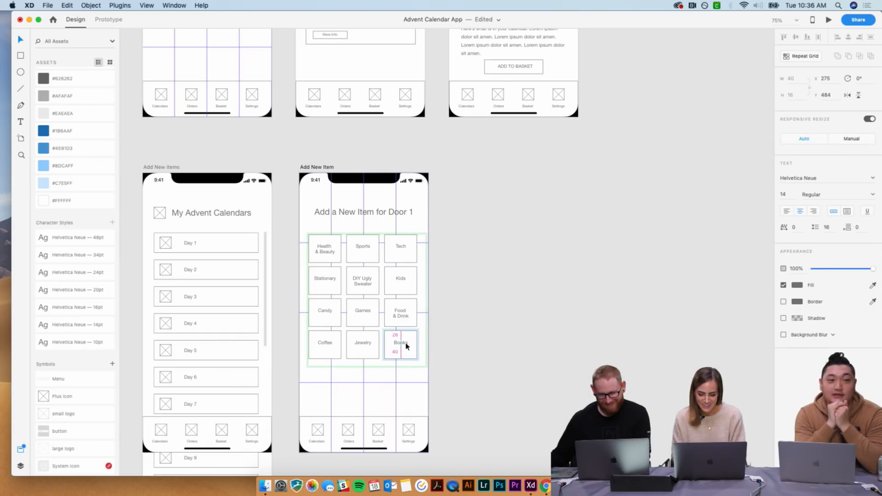
{"action": "left_click", "coordinate": [471, 340]}
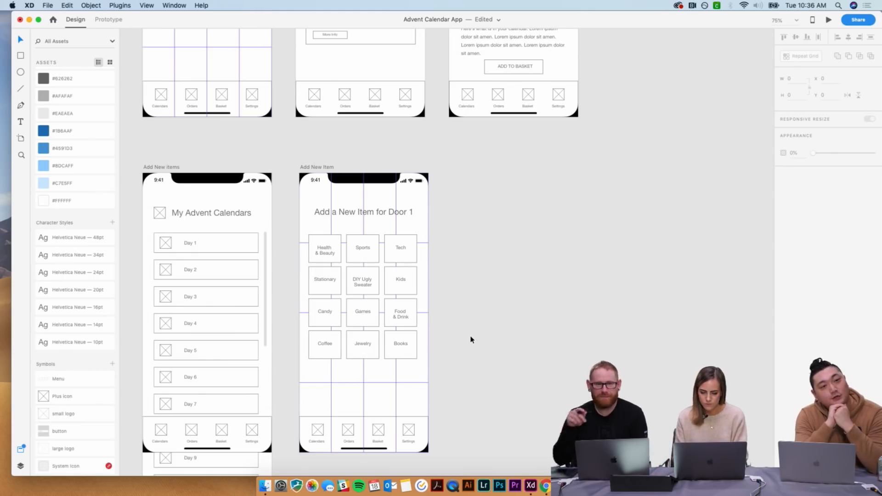
{"action": "left_click", "coordinate": [327, 168]}
{"action": "left_click_drag", "start_coordinate": [429, 312], "coordinate": [550, 316]}
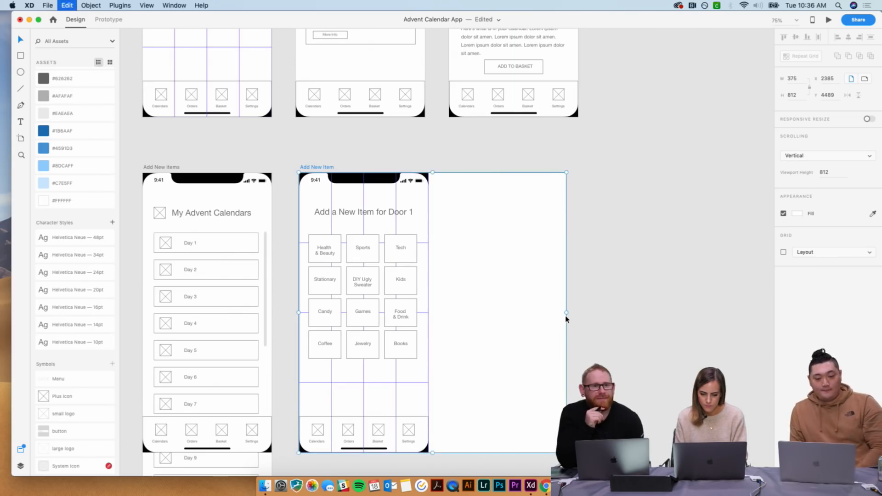
{"action": "key", "text": "super+z"}
{"action": "left_click", "coordinate": [329, 339]}
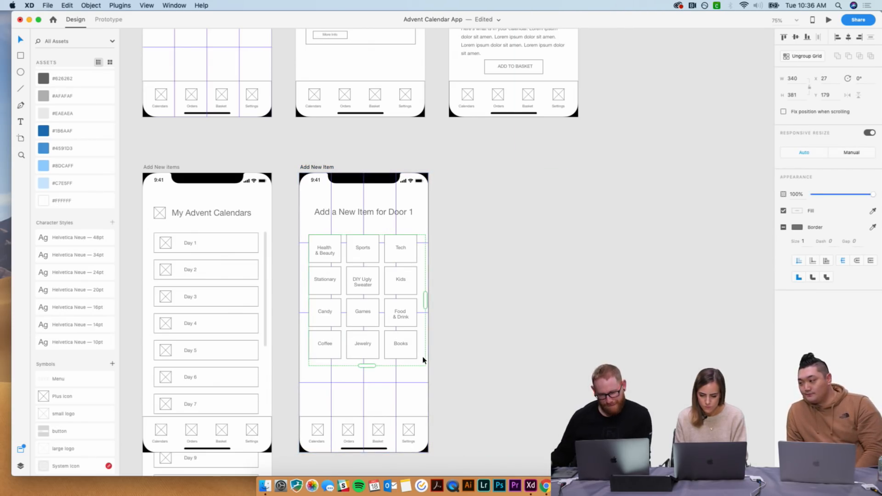
{"action": "left_click", "coordinate": [546, 351]}
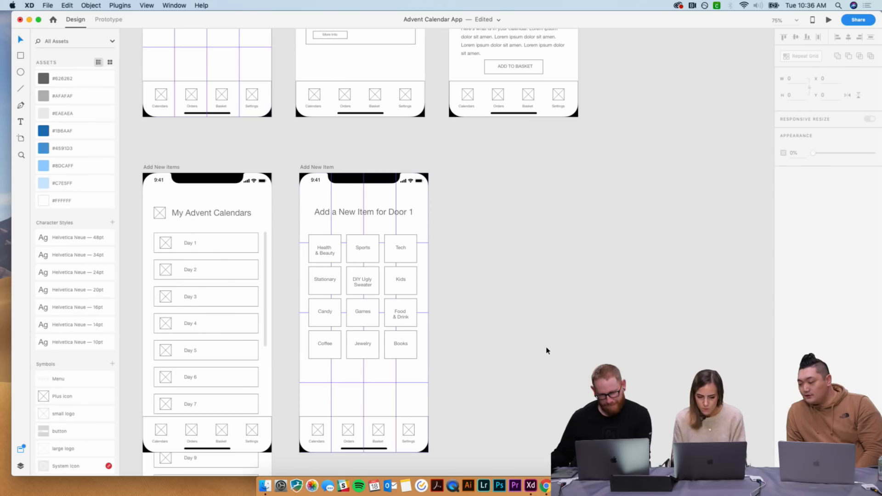
- Copy the Filters & Sort button from the Preset Calendar artboard to Add New Item and place it below the category grid at Y 574
{"action": "scroll", "coordinate": [551, 246], "scroll_direction": "up", "scroll_amount": 10}
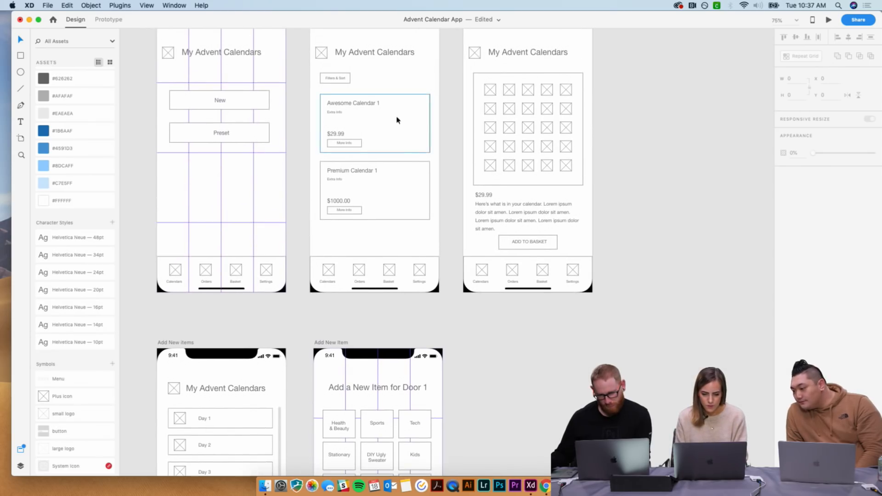
{"action": "left_click", "coordinate": [334, 78]}
{"action": "scroll", "coordinate": [472, 243], "scroll_direction": "down", "scroll_amount": 3}
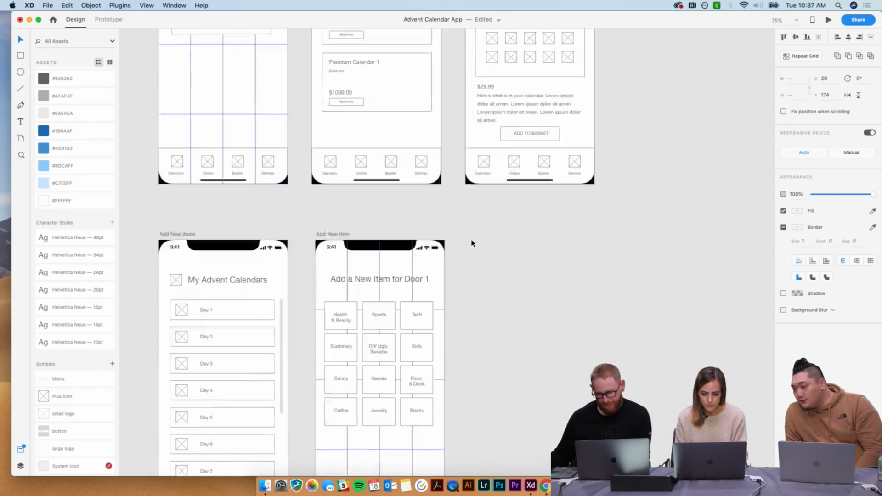
{"action": "scroll", "coordinate": [472, 243], "scroll_direction": "down", "scroll_amount": 8}
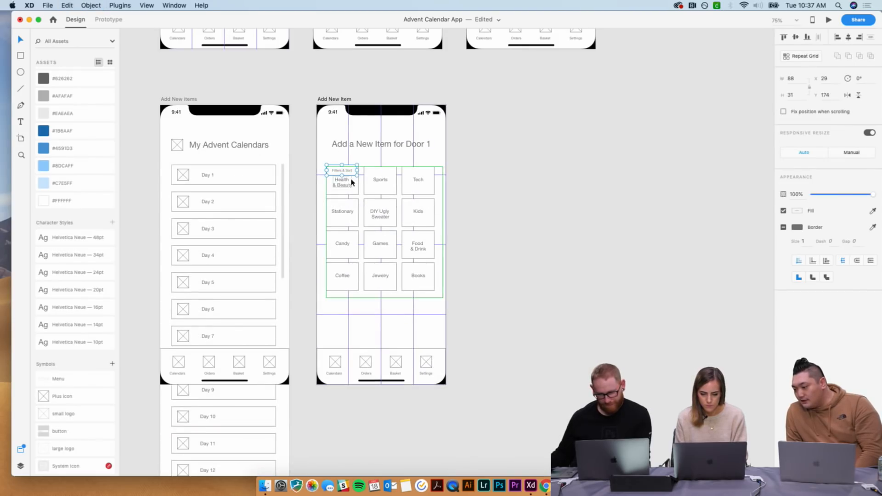
{"action": "left_click_drag", "start_coordinate": [349, 174], "coordinate": [349, 316]}
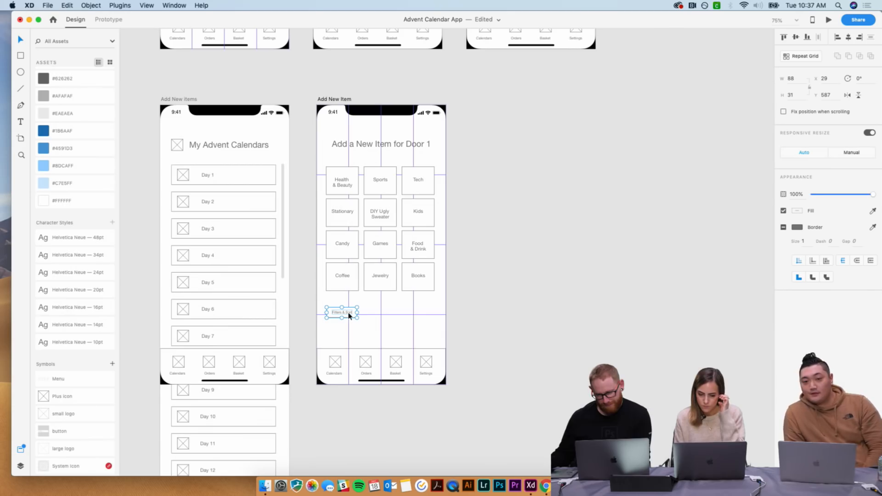
{"action": "left_click_drag", "start_coordinate": [349, 316], "coordinate": [349, 309]}
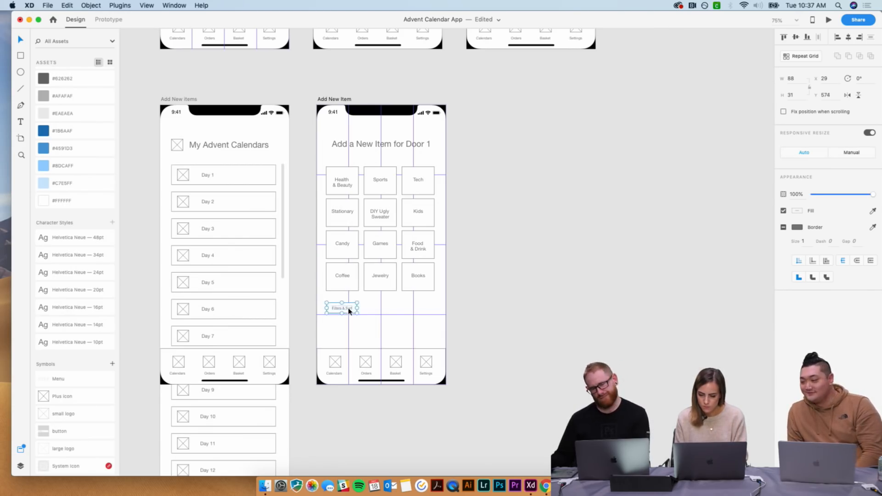
{"action": "left_click", "coordinate": [419, 317]}
- Extend the Add New Item artboard downward well past its 812 px viewport to make room for scrolling content
{"action": "scroll", "coordinate": [418, 319], "scroll_direction": "left", "scroll_amount": 2}
{"action": "scroll", "coordinate": [420, 317], "scroll_direction": "left", "scroll_amount": 3}
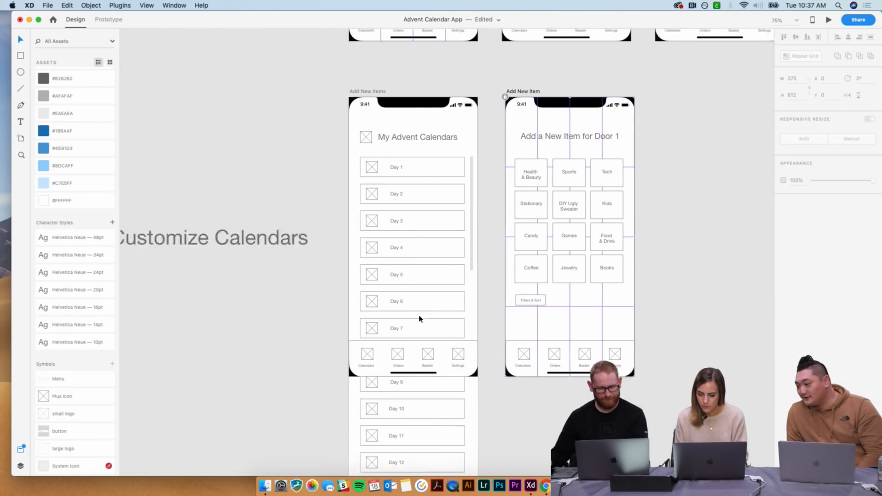
{"action": "left_click", "coordinate": [442, 113]}
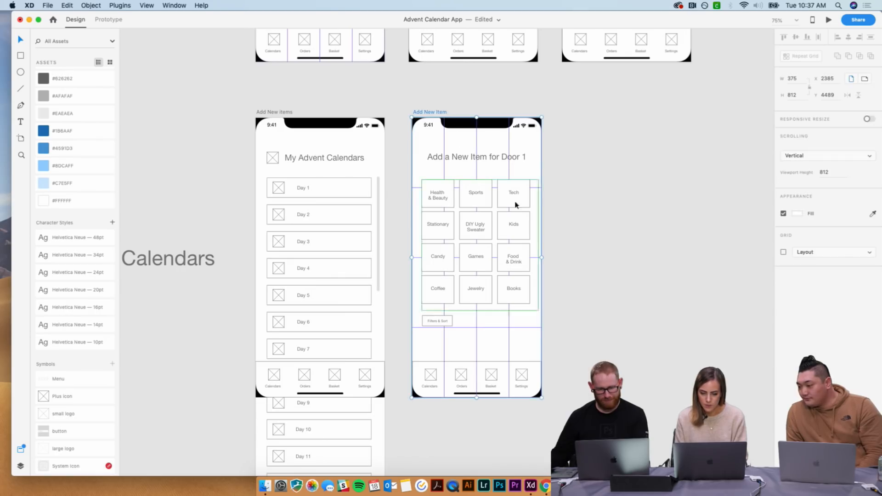
{"action": "scroll", "coordinate": [545, 232], "scroll_direction": "down", "scroll_amount": 5}
{"action": "left_click_drag", "start_coordinate": [482, 285], "coordinate": [482, 465]}
{"action": "scroll", "coordinate": [610, 363], "scroll_direction": "down", "scroll_amount": 5}
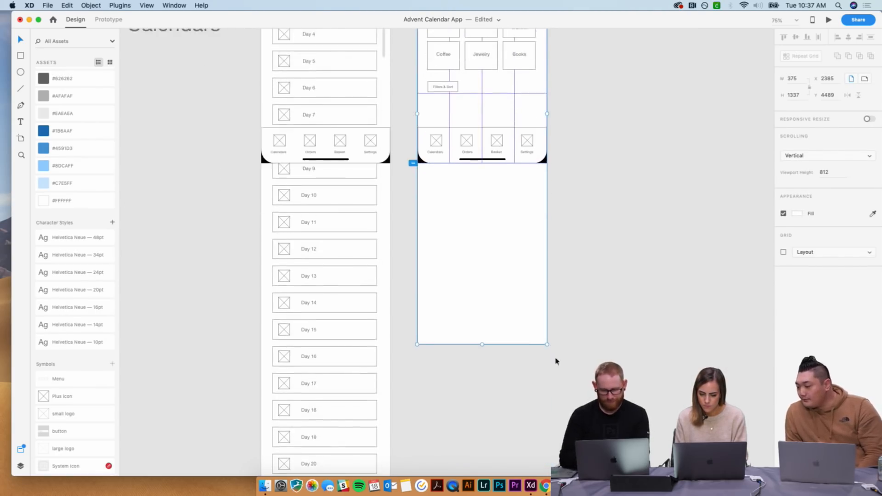
{"action": "left_click_drag", "start_coordinate": [482, 345], "coordinate": [482, 394]}
{"action": "left_click", "coordinate": [602, 309]}
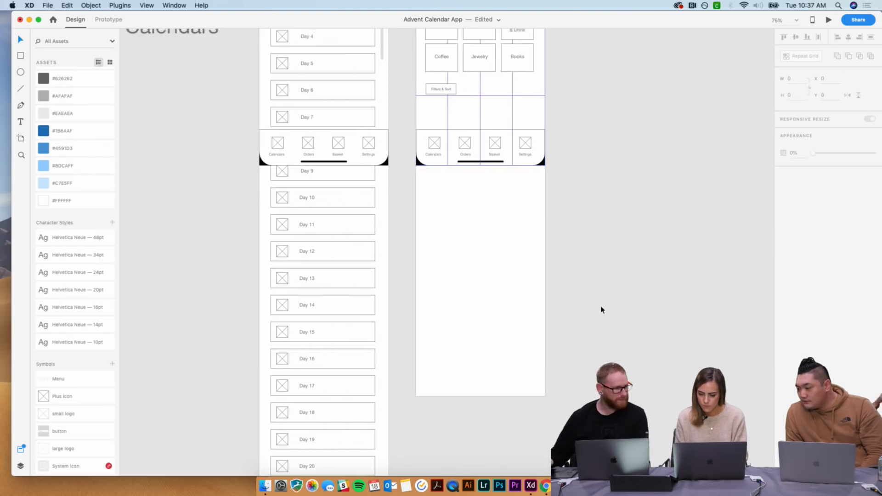
- Copy the Awesome Calendar 1 card from Preset Calendar to Add New Item and place it below the Filters & Sort button at Y 633
{"action": "scroll", "coordinate": [602, 310], "scroll_direction": "up", "scroll_amount": 20}
{"action": "scroll", "coordinate": [603, 309], "scroll_direction": "right", "scroll_amount": 6}
{"action": "scroll", "coordinate": [603, 309], "scroll_direction": "left", "scroll_amount": 2}
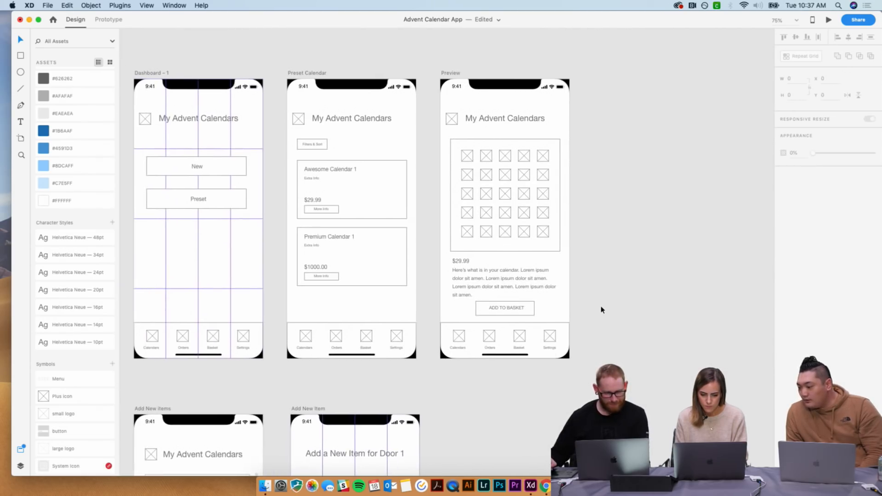
{"action": "left_click_drag", "start_coordinate": [411, 219], "coordinate": [333, 198]}
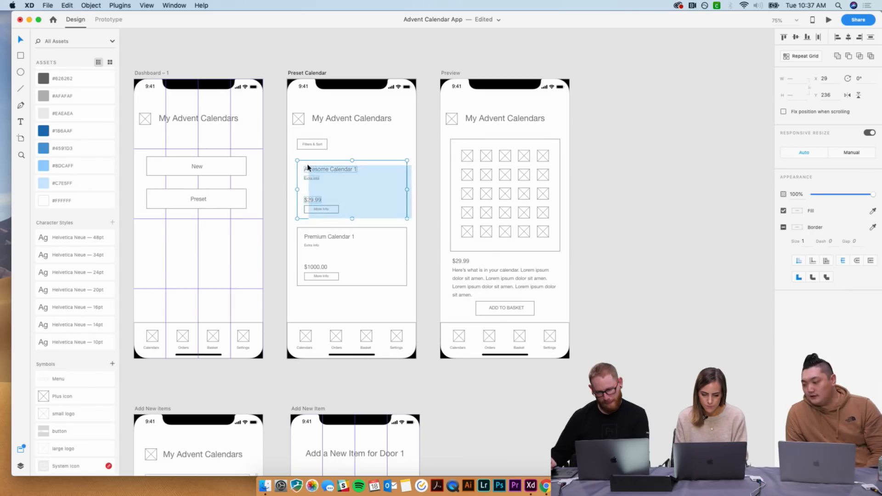
{"action": "scroll", "coordinate": [334, 199], "scroll_direction": "down", "scroll_amount": 15}
{"action": "scroll", "coordinate": [334, 198], "scroll_direction": "left", "scroll_amount": 2}
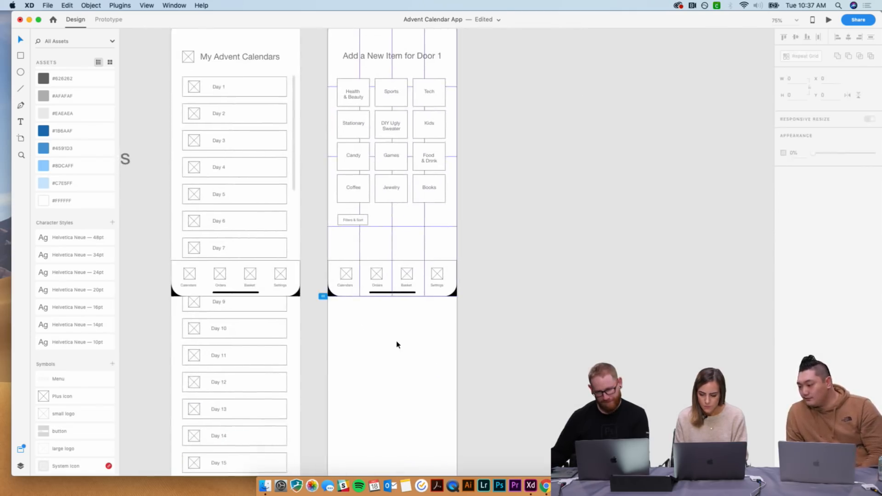
{"action": "key", "text": "super+v"}
{"action": "left_click_drag", "start_coordinate": [404, 130], "coordinate": [404, 267]}
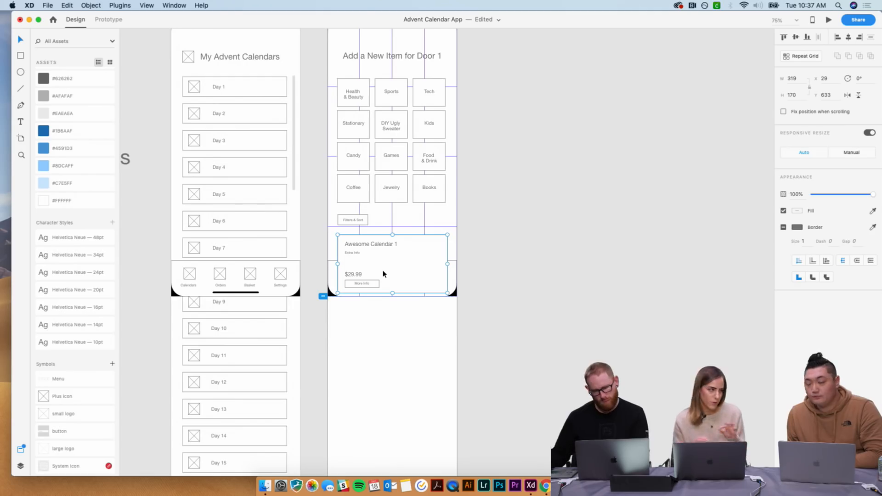
- Change the title of the copied card on Add New Item to Dumbbell
{"action": "double_click", "coordinate": [361, 247]}
{"action": "key", "text": "Return"}
{"action": "type", "text": "D"}
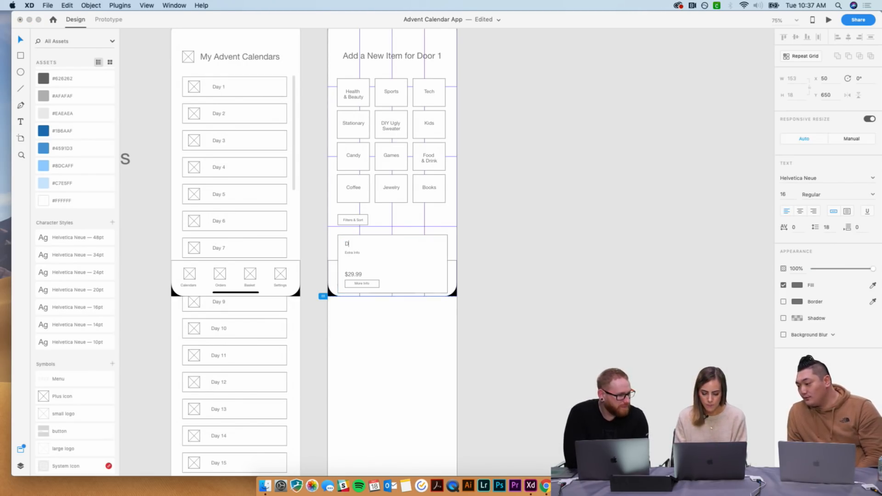
{"action": "type", "text": "umbbell"}
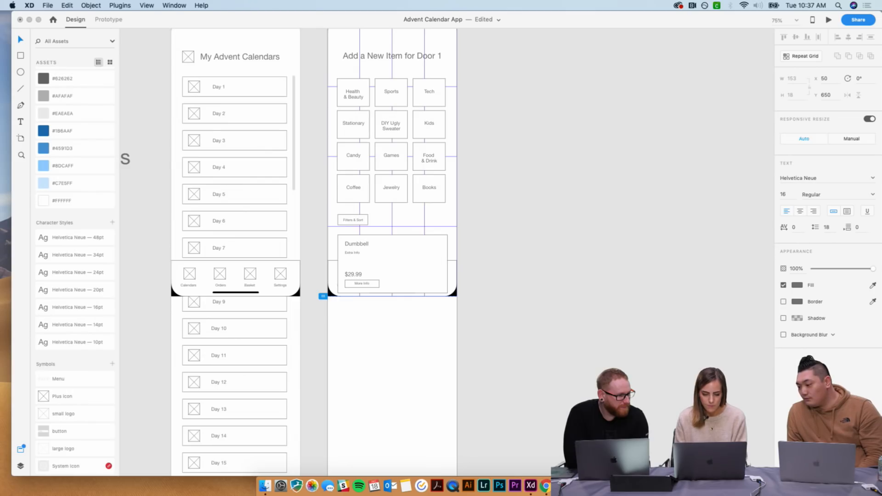
{"action": "key", "text": "Escape"}
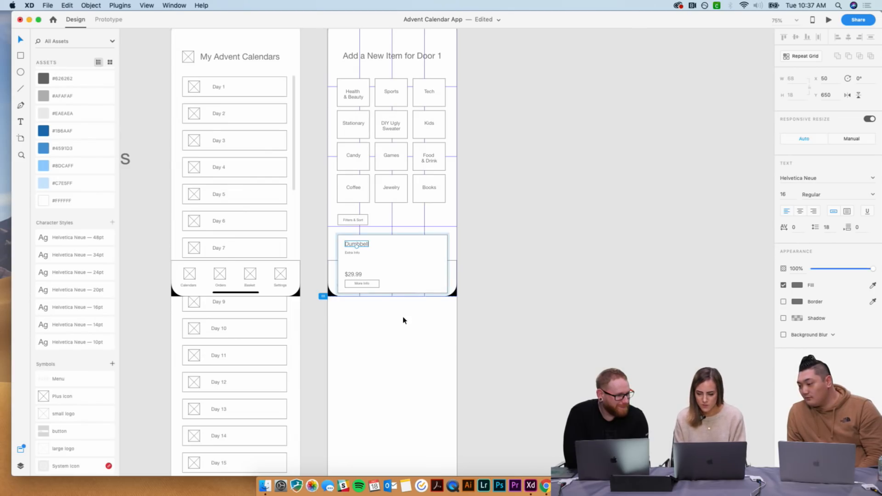
- Set the price on the Dumbbell card to $9.99
{"action": "left_click", "coordinate": [347, 276]}
{"action": "double_click", "coordinate": [350, 274]}
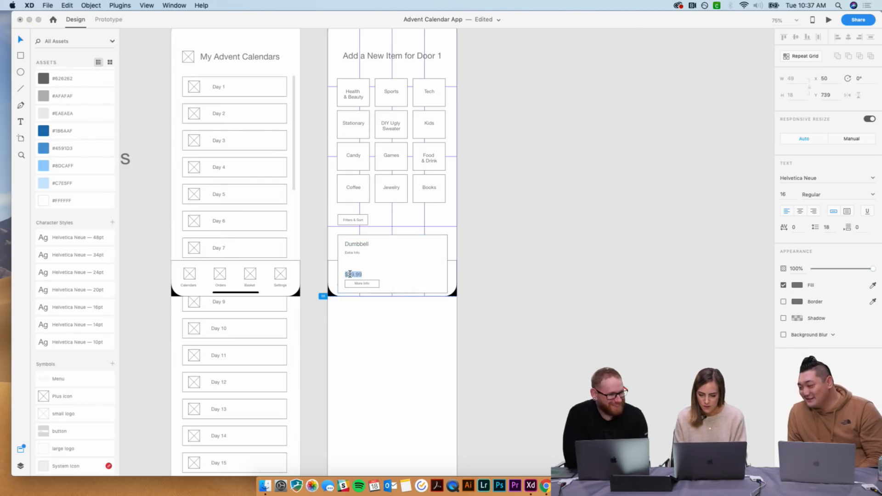
{"action": "type", "text": "9.99"}
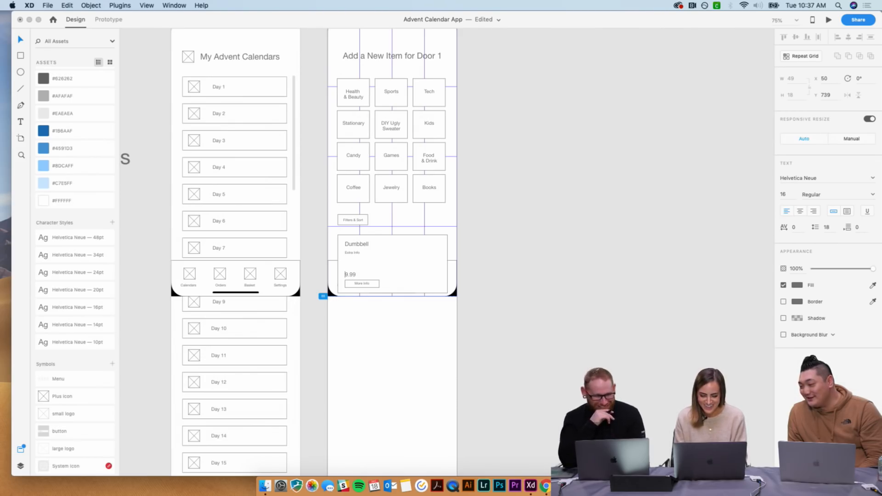
{"action": "type", "text": "$"}
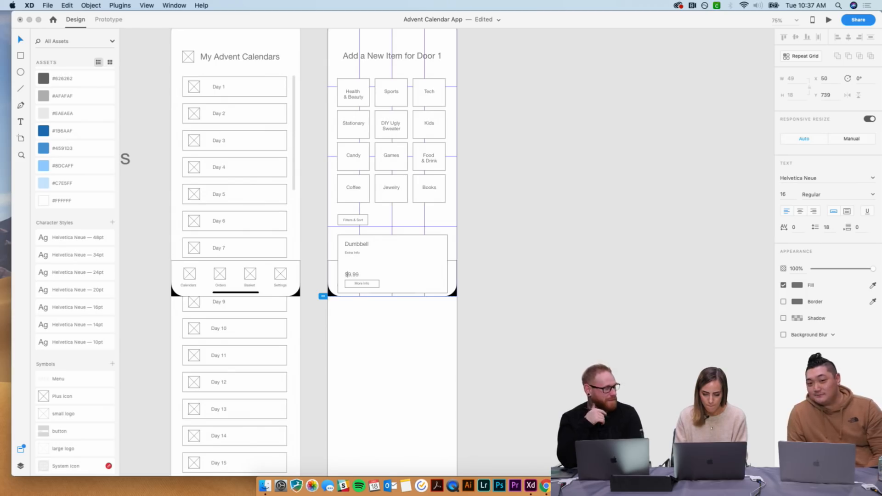
- Make the card's title plural so it reads Dumbbells, and deselect it
{"action": "double_click", "coordinate": [367, 244]}
{"action": "left_click", "coordinate": [367, 244]}
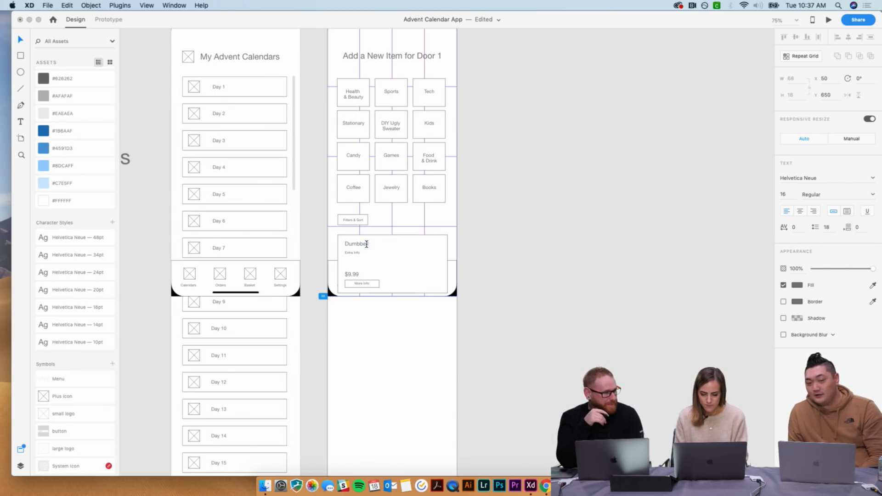
{"action": "type", "text": "s"}
{"action": "key", "text": "Escape"}
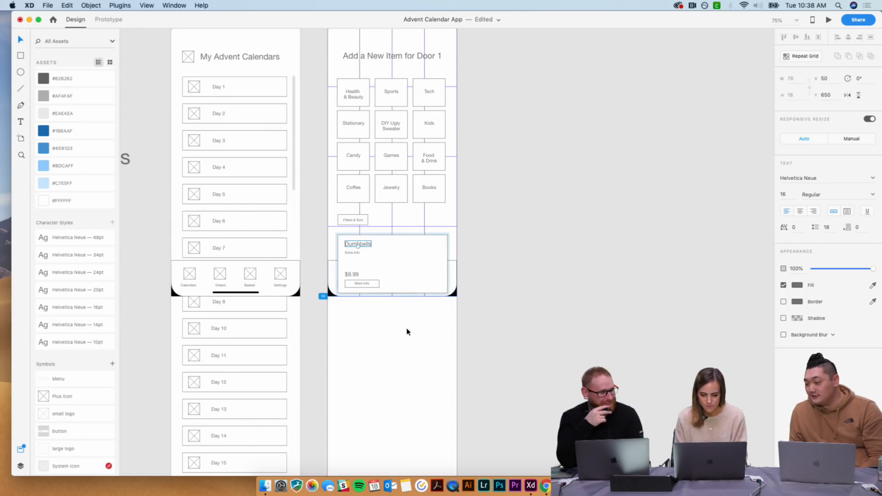
{"action": "left_click", "coordinate": [407, 327]}
{"action": "left_click", "coordinate": [402, 271]}
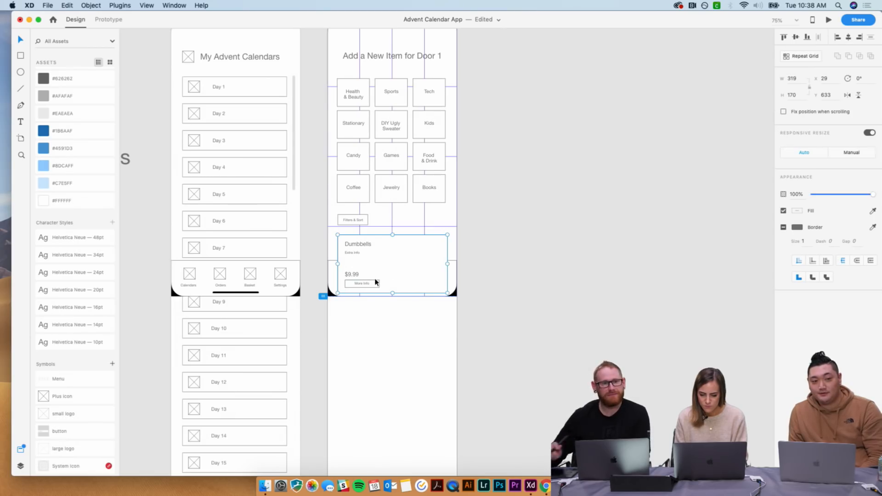
{"action": "key", "text": "super+r"}
{"action": "left_click_drag", "start_coordinate": [384, 293], "coordinate": [383, 344]}
{"action": "key", "text": "Delete"}
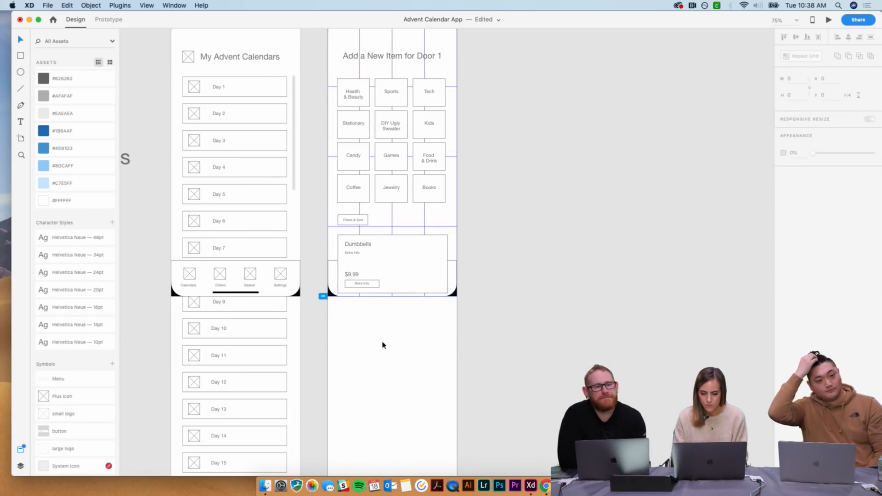
- Turn the Dumbbells card into a repeat grid and extend it downward to a column of four cards
{"action": "left_click", "coordinate": [401, 234]}
{"action": "left_click", "coordinate": [401, 239]}
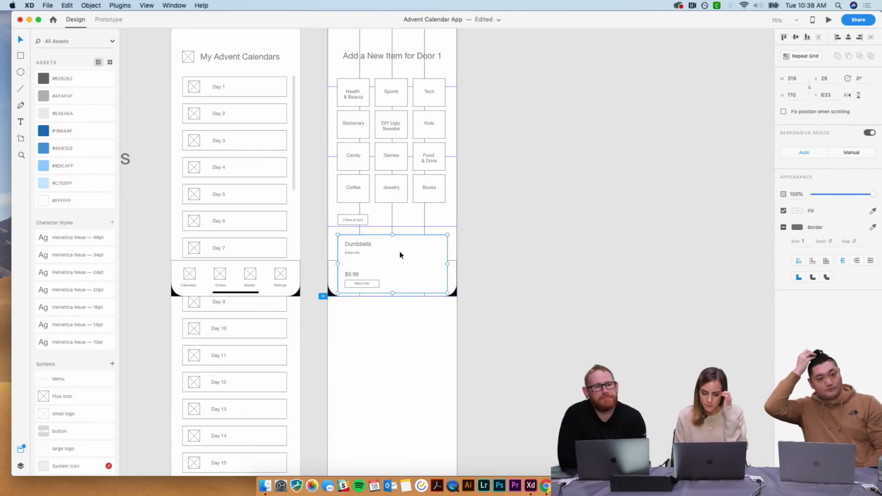
{"action": "left_click", "coordinate": [801, 56]}
{"action": "left_click_drag", "start_coordinate": [393, 293], "coordinate": [401, 399]}
{"action": "left_click", "coordinate": [484, 403]}
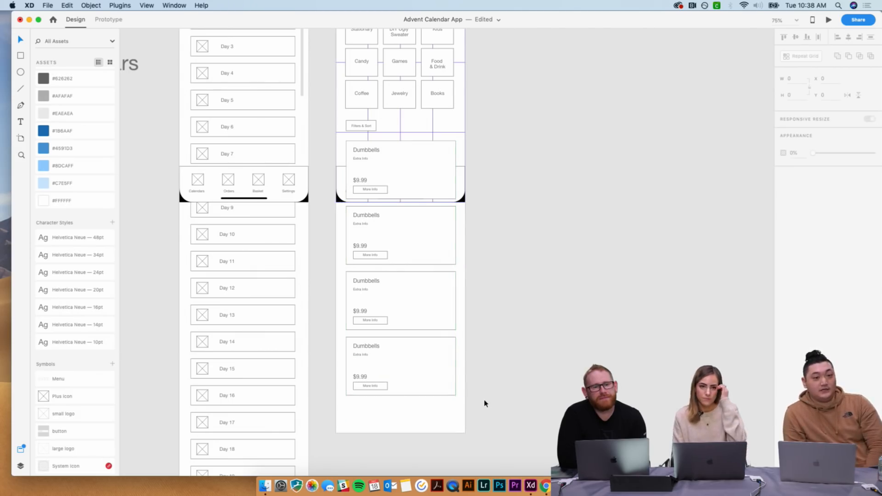
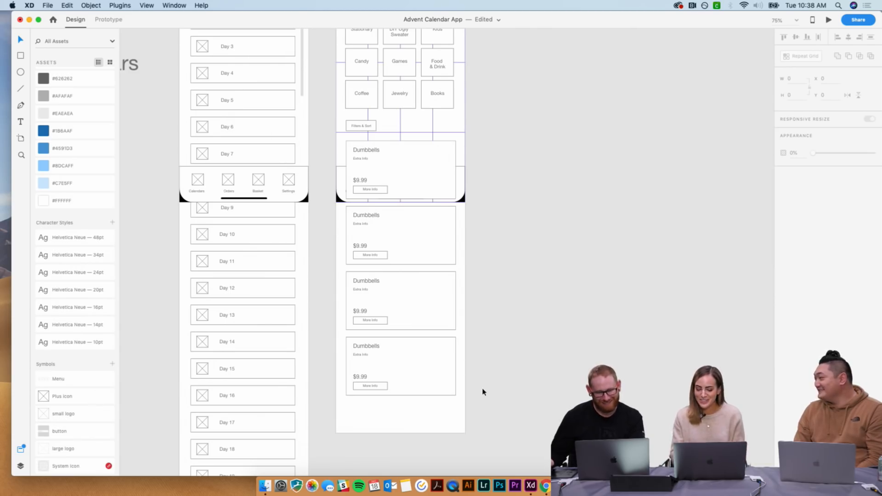
- Move the Dumbbells repeat grid below Menu in the Add New Item layer order so the cards sit behind the menu bar
{"action": "left_click", "coordinate": [384, 342]}
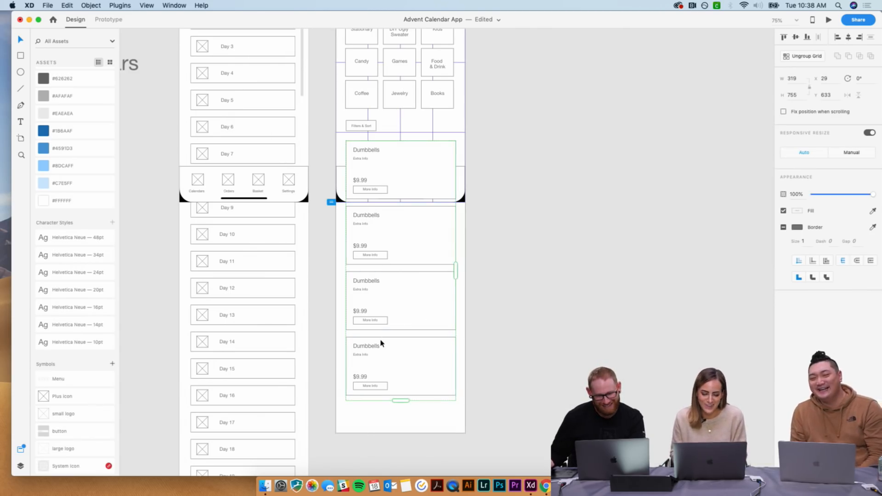
{"action": "left_click", "coordinate": [21, 466]}
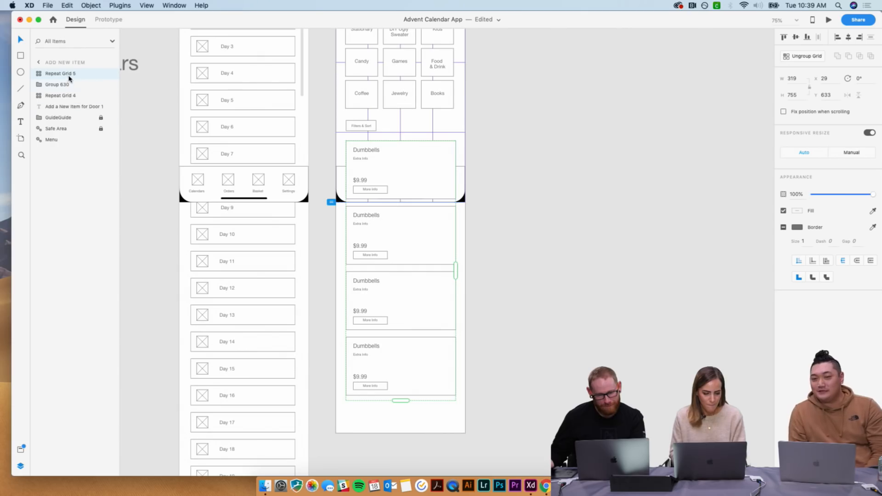
{"action": "mouse_move", "coordinate": [62, 76]}
{"action": "left_mouse_down"}
{"action": "mouse_move", "coordinate": [61, 117]}
{"action": "mouse_move", "coordinate": [62, 77]}
{"action": "left_mouse_up"}
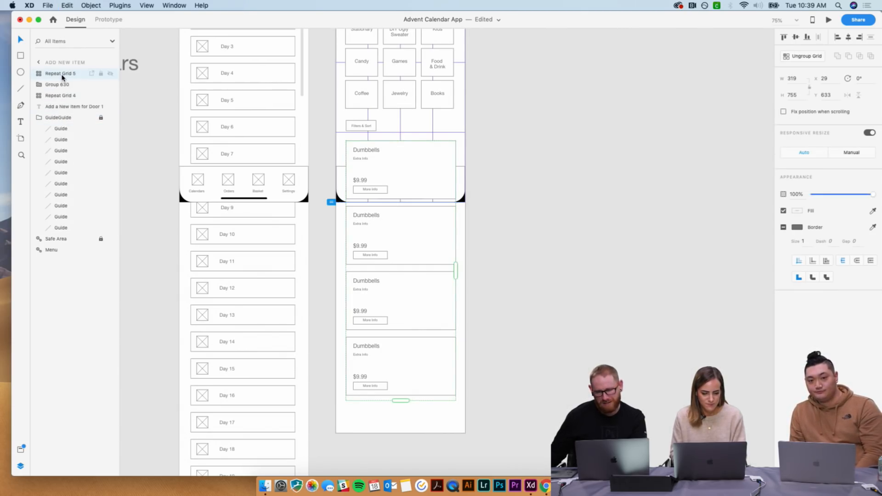
{"action": "left_click", "coordinate": [40, 119]}
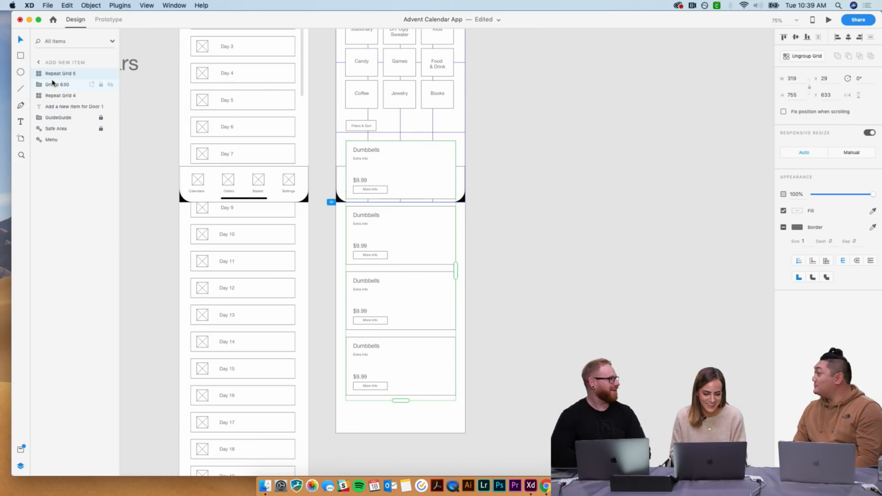
{"action": "left_click_drag", "start_coordinate": [52, 122], "coordinate": [43, 147]}
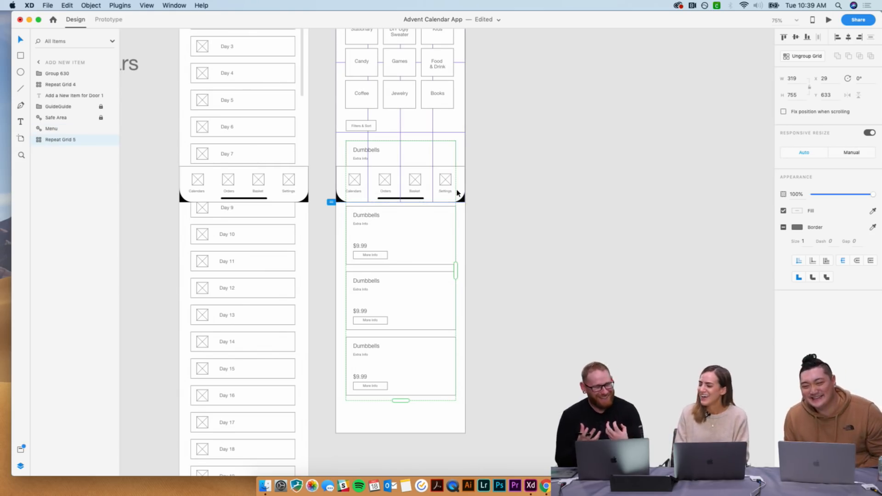
{"action": "left_click", "coordinate": [572, 194]}
{"action": "scroll", "coordinate": [572, 195], "scroll_direction": "up", "scroll_amount": 3}
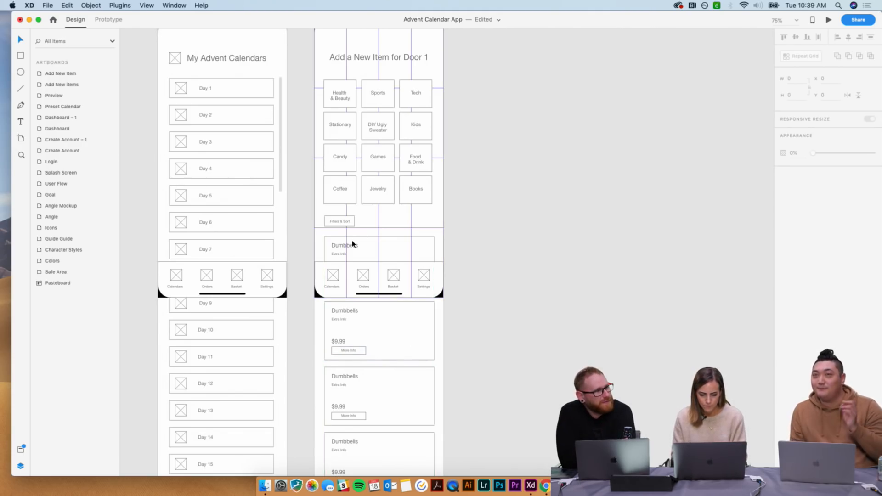
- Duplicate the More Info button within the second product card, placing the copy beside the original at X 204
{"action": "scroll", "coordinate": [353, 244], "scroll_direction": "down", "scroll_amount": 4}
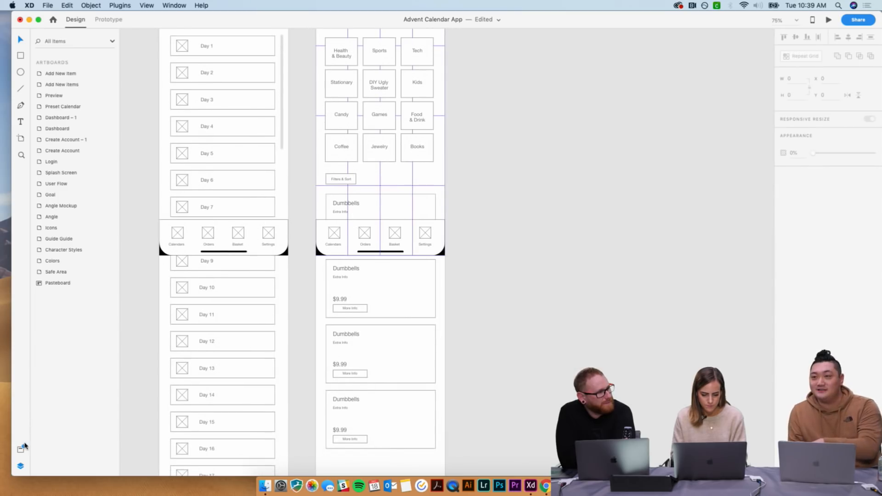
{"action": "double_click", "coordinate": [360, 309]}
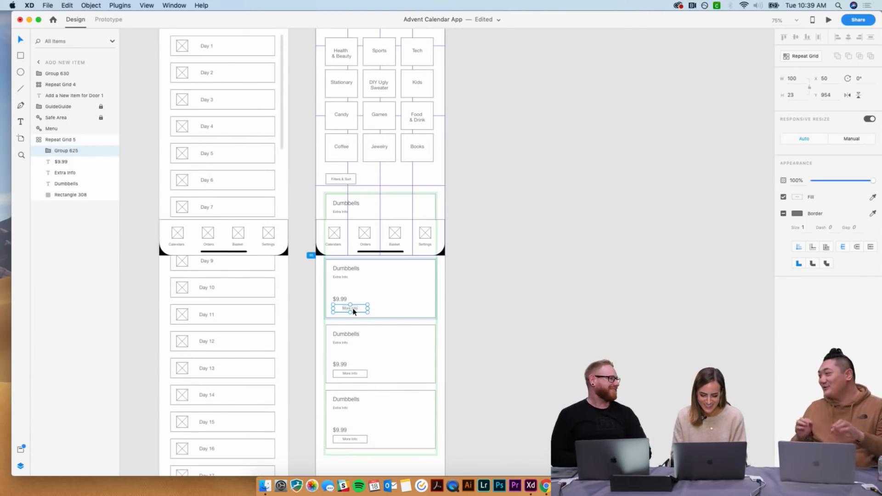
{"action": "key", "text": "super+a"}
{"action": "left_click_drag", "start_coordinate": [354, 312], "coordinate": [409, 310]}
{"action": "key", "text": "super+z"}
{"action": "double_click", "coordinate": [353, 310]}
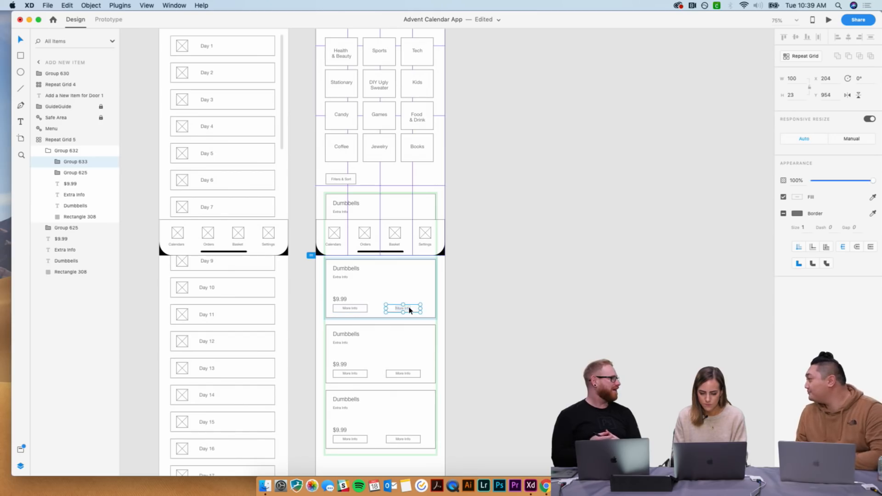
- Change the duplicated button's label on the second card to ADD
{"action": "double_click", "coordinate": [409, 310]}
{"action": "double_click", "coordinate": [408, 309]}
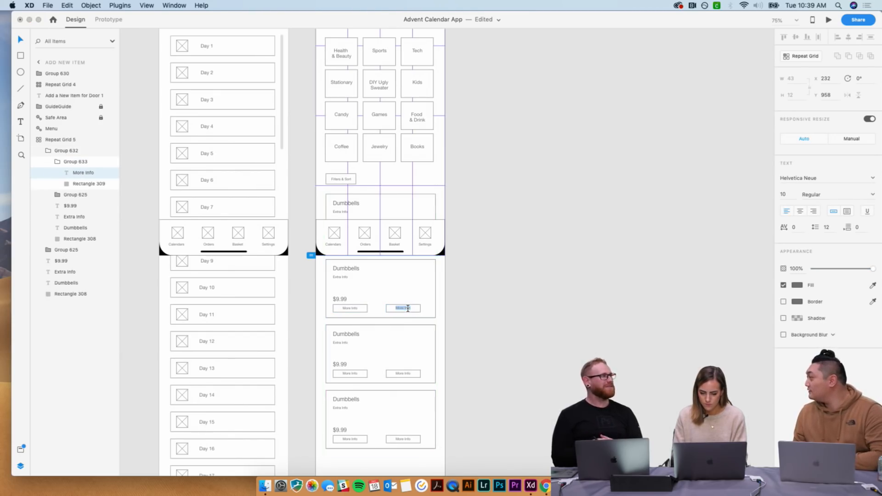
{"action": "type", "text": "A"}
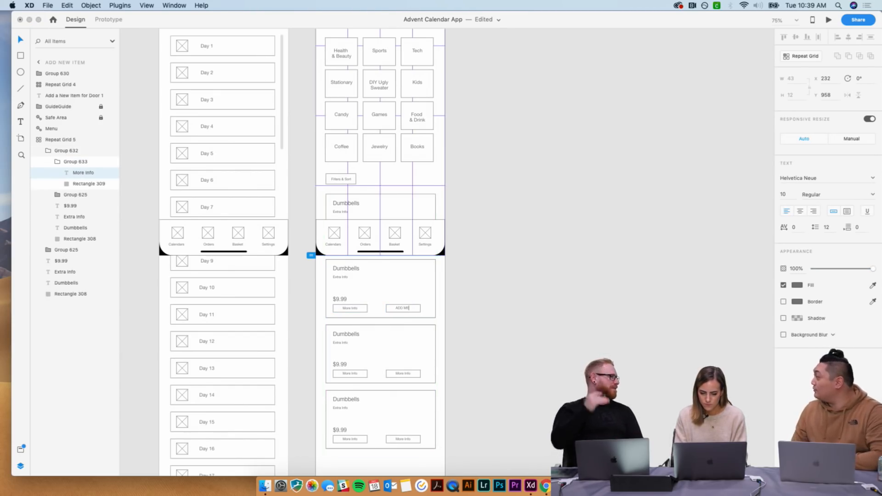
{"action": "type", "text": "DD M"}
{"action": "key", "text": "BackSpace"}
{"action": "key", "text": "BackSpace"}
{"action": "key", "text": "Escape"}
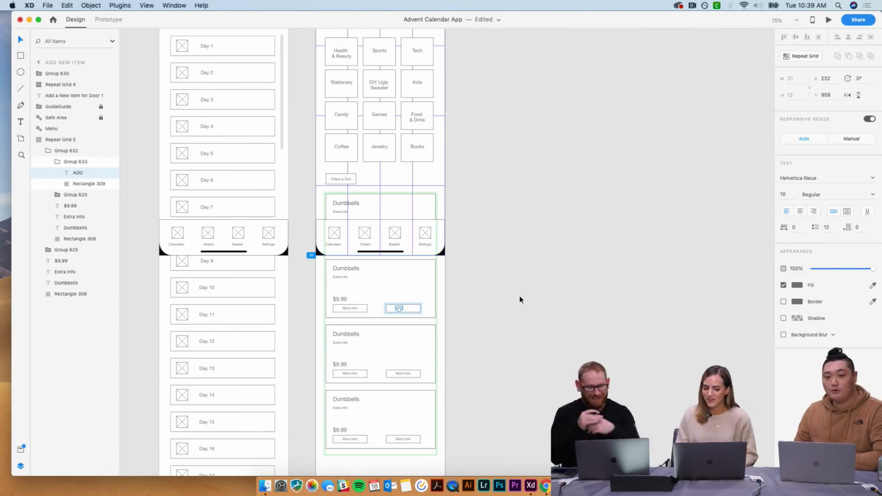
- Shift the ADD label horizontally to X 246 so it sits centred in its button
{"action": "key", "text": "shift+Right"}
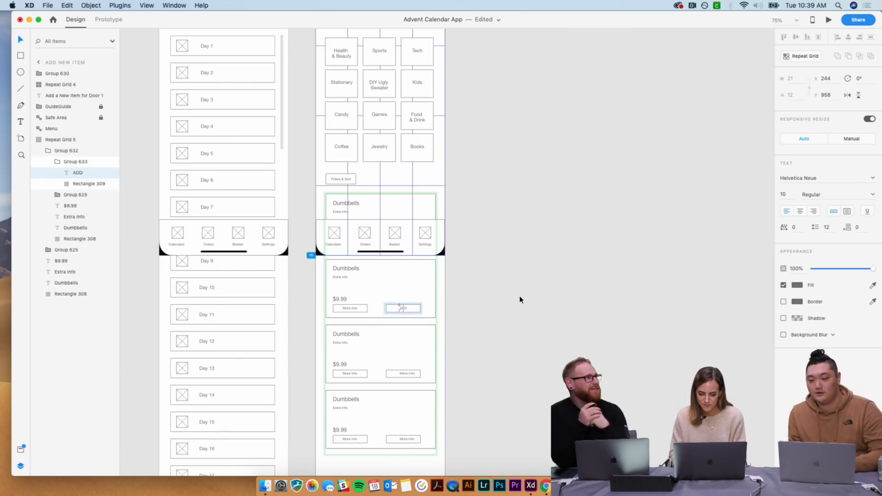
{"action": "key", "text": "Escape"}
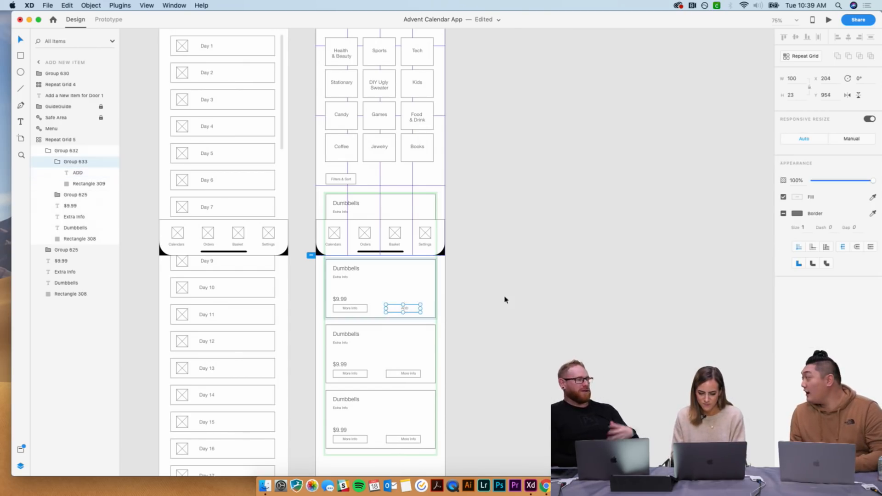
{"action": "double_click", "coordinate": [404, 309]}
{"action": "key", "text": "Left"}
{"action": "key", "text": "Left"}
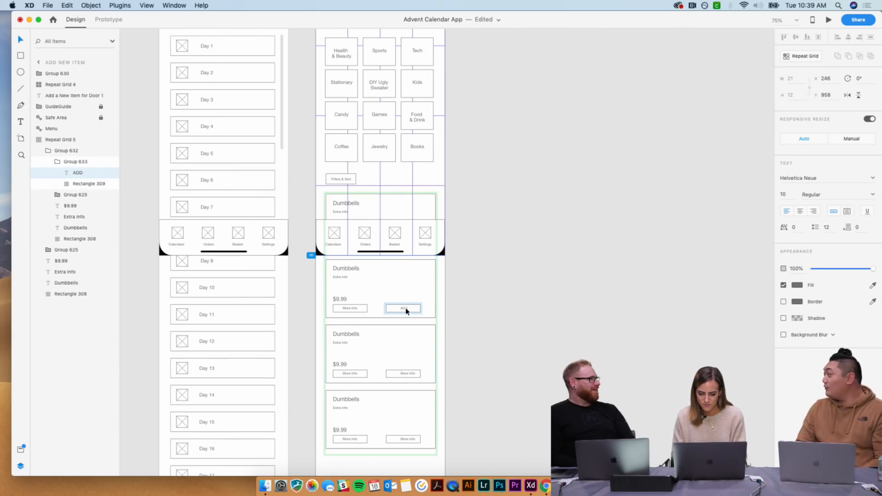
{"action": "key", "text": "Escape"}
{"action": "left_click", "coordinate": [465, 307]}
{"action": "double_click", "coordinate": [410, 309]}
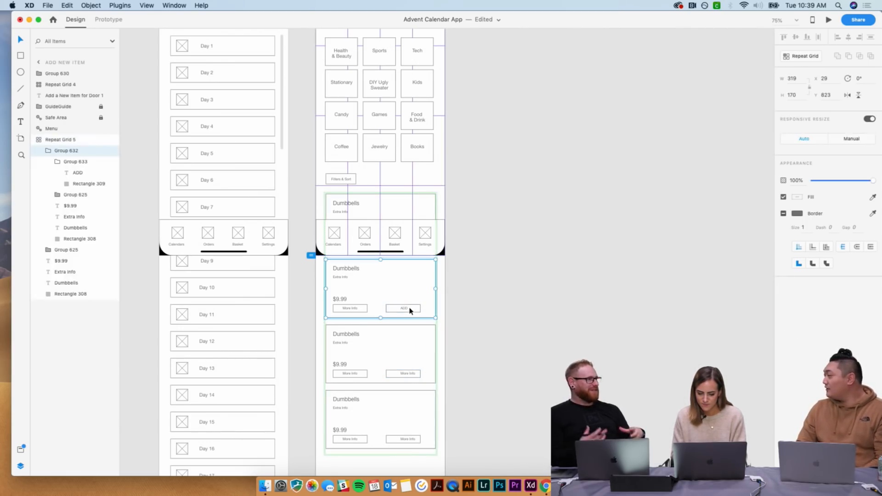
{"action": "left_click", "coordinate": [403, 310]}
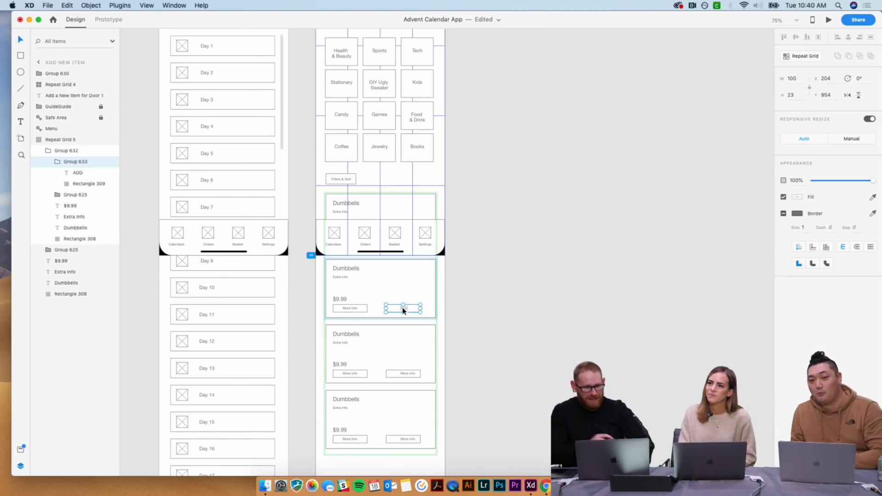
- Change the duplicated button's label on the third product card to ADD
{"action": "left_click", "coordinate": [412, 375]}
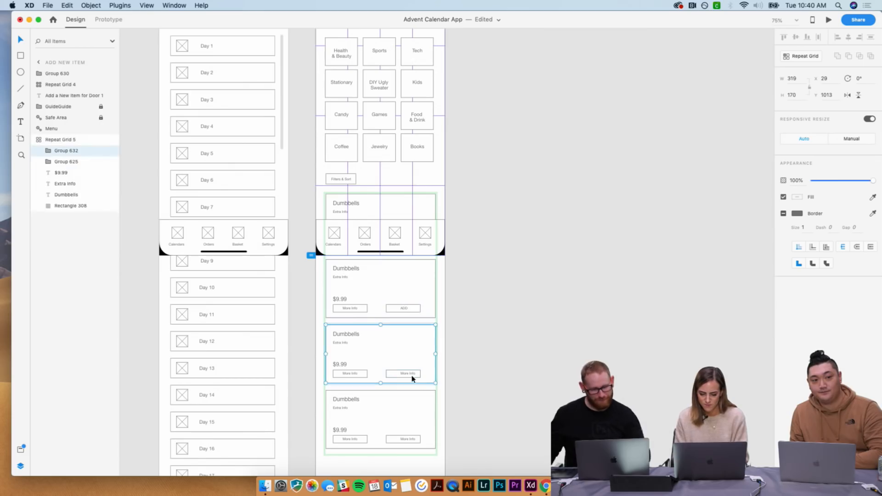
{"action": "left_click", "coordinate": [412, 375]}
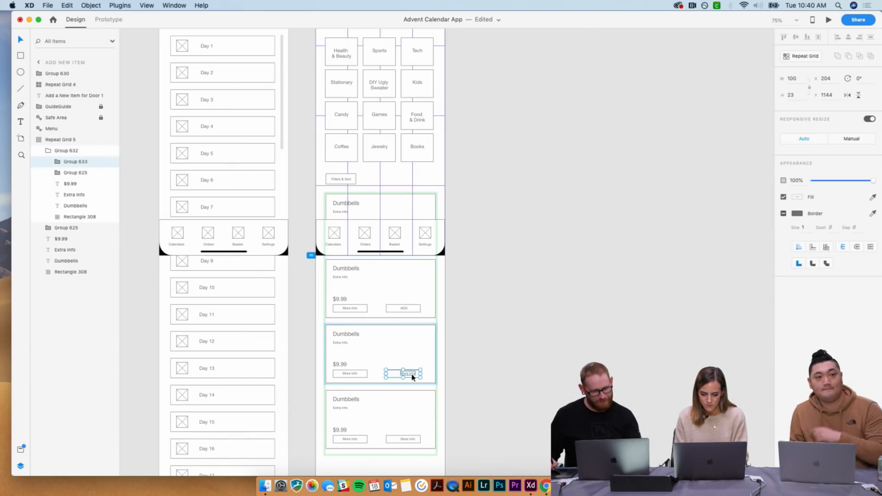
{"action": "left_click", "coordinate": [412, 376]}
{"action": "double_click", "coordinate": [406, 376]}
{"action": "type", "text": "ADD"}
{"action": "key", "text": "Escape"}
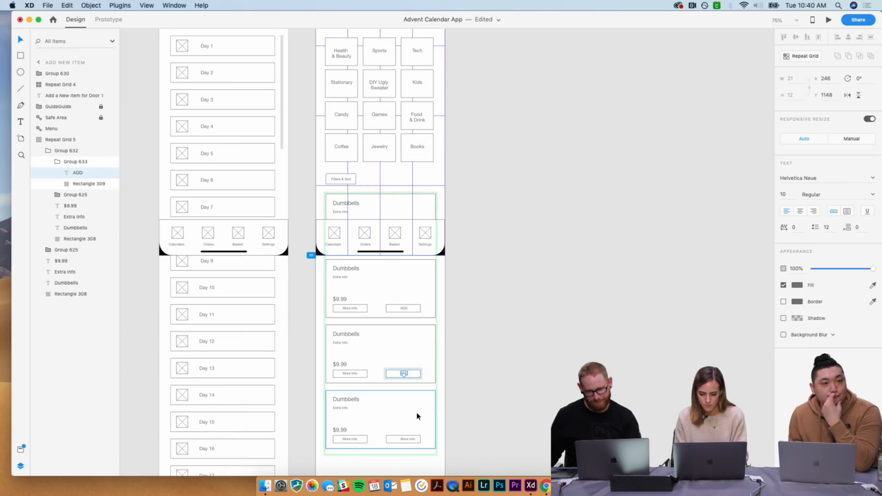
- Change the duplicated button's label on the fourth product card to ADD and deselect it
{"action": "left_click", "coordinate": [410, 440]}
{"action": "double_click", "coordinate": [409, 440]}
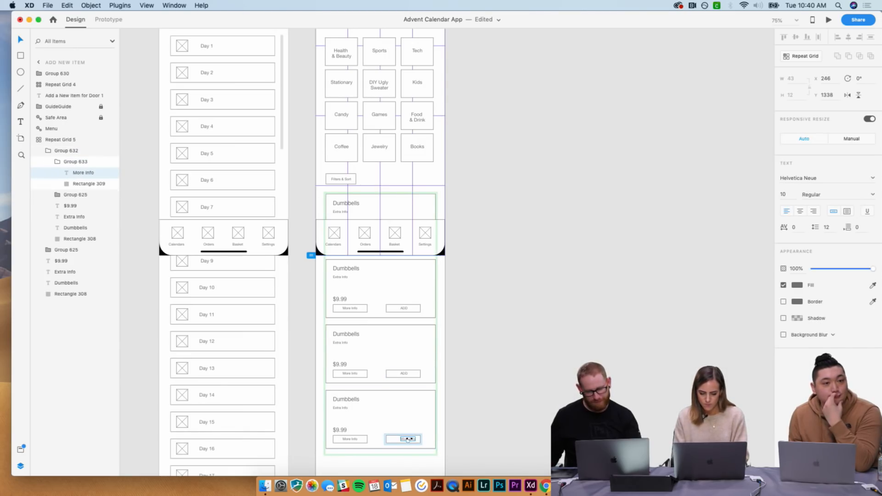
{"action": "double_click", "coordinate": [411, 440]}
{"action": "type", "text": "A"}
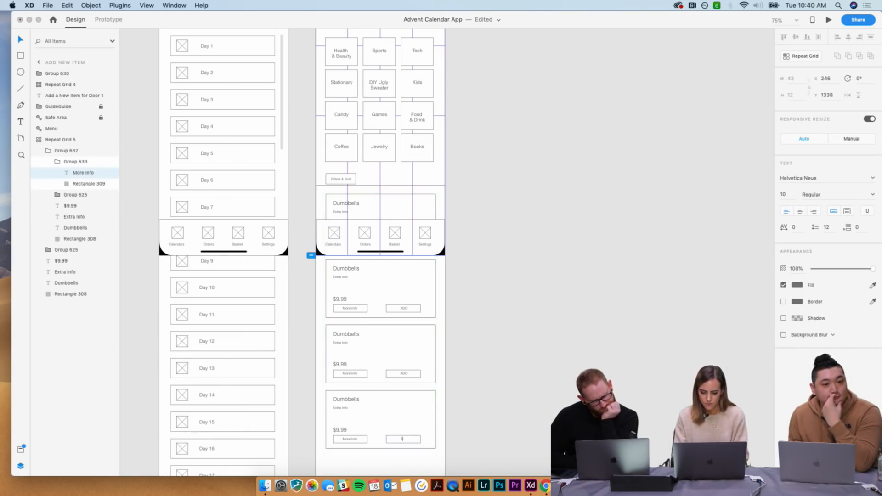
{"action": "left_click", "coordinate": [533, 403]}
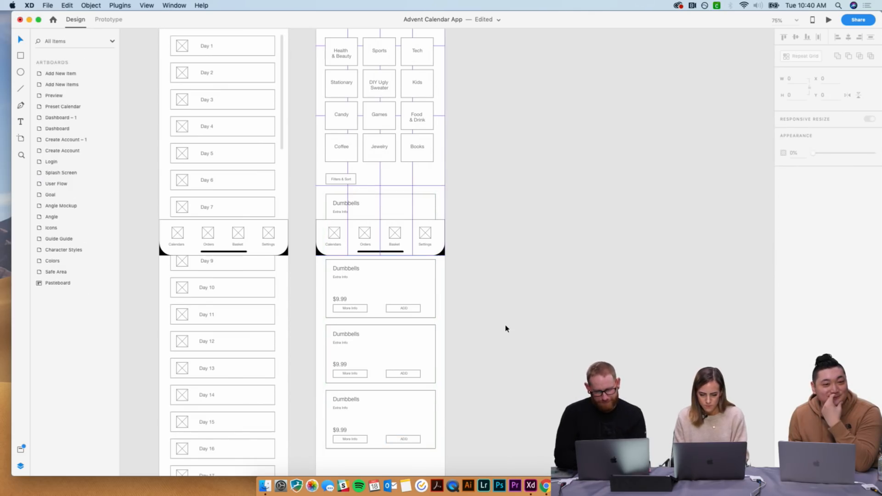
- Change the title of the second product card, just below the menu bar, to Yoga Mat
{"action": "scroll", "coordinate": [505, 329], "scroll_direction": "down", "scroll_amount": 5}
{"action": "scroll", "coordinate": [505, 329], "scroll_direction": "up", "scroll_amount": 3}
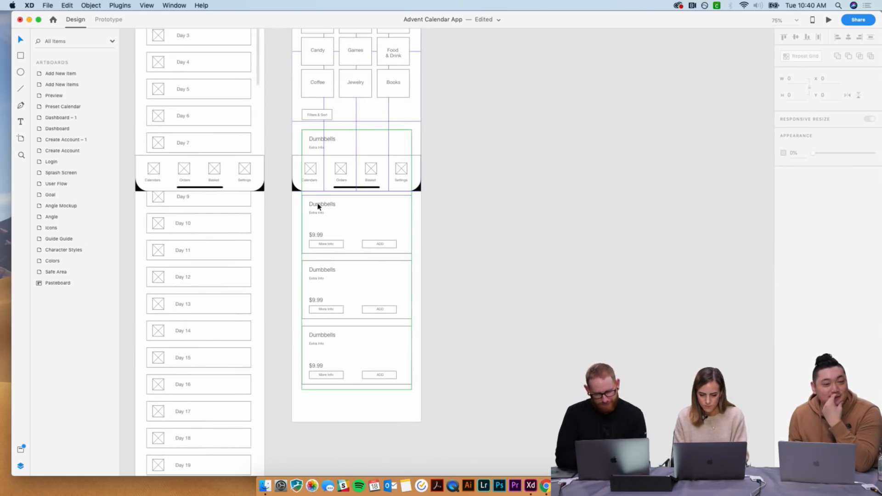
{"action": "double_click", "coordinate": [318, 205]}
{"action": "left_click", "coordinate": [324, 205]}
{"action": "double_click", "coordinate": [324, 205]}
{"action": "type", "text": "Yoga Mat"}
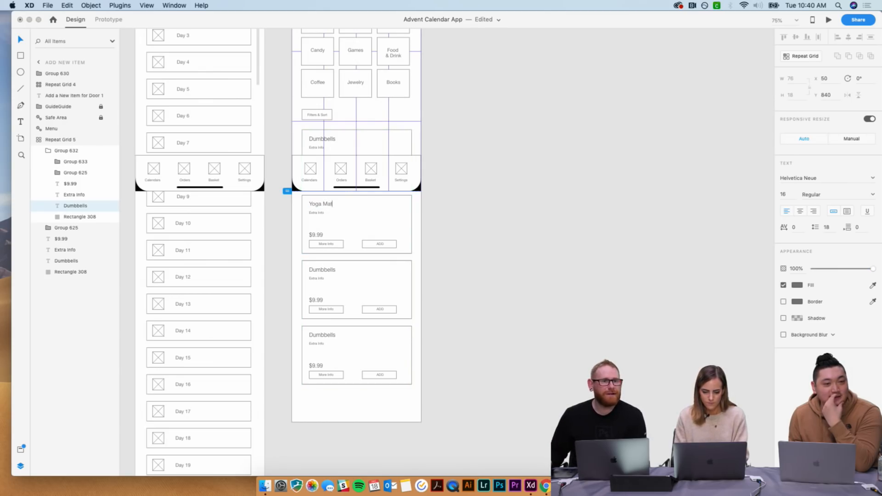
- Title the third product card Exercise Bands and the fourth one Skipping Rope
{"action": "left_click", "coordinate": [325, 272]}
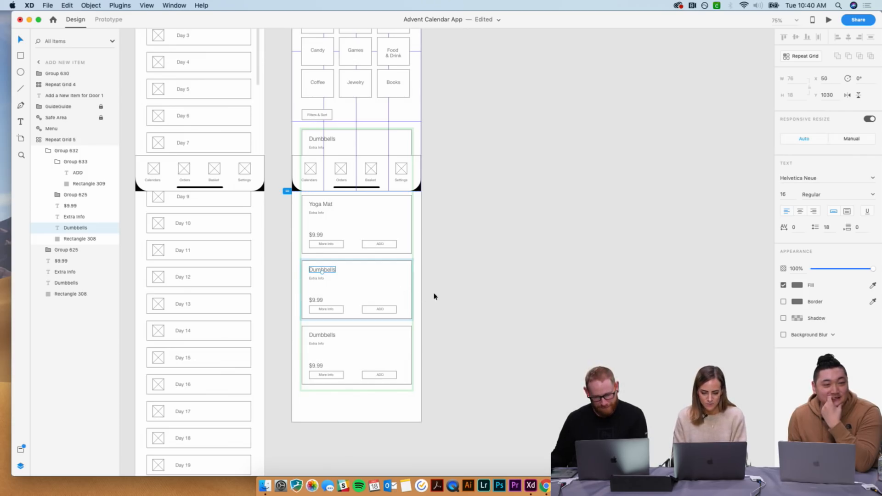
{"action": "double_click", "coordinate": [329, 270]}
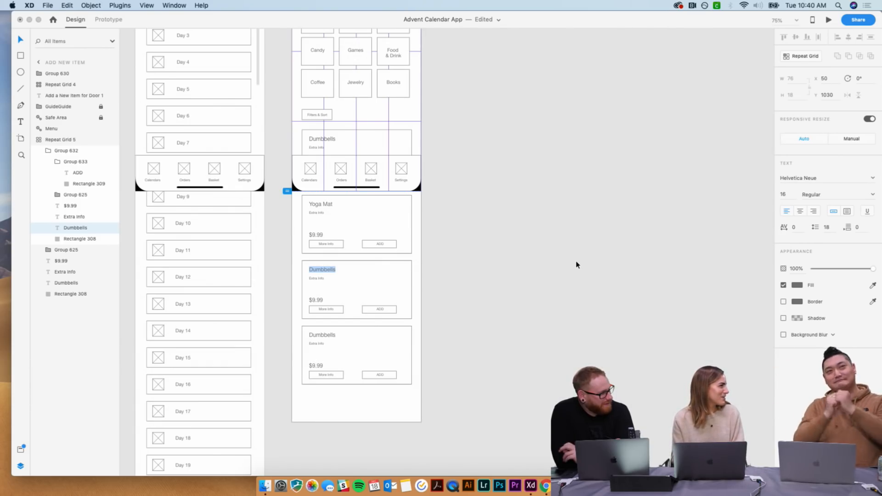
{"action": "type", "text": "Exer"}
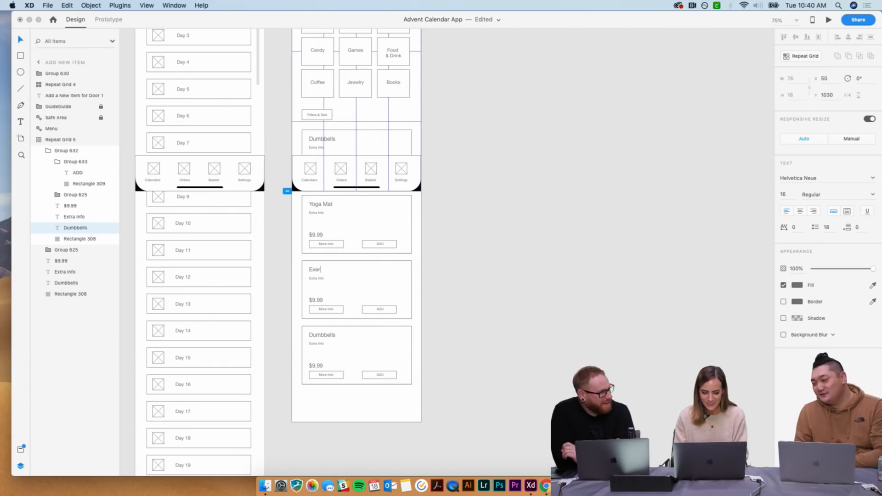
{"action": "type", "text": "cise Bands"}
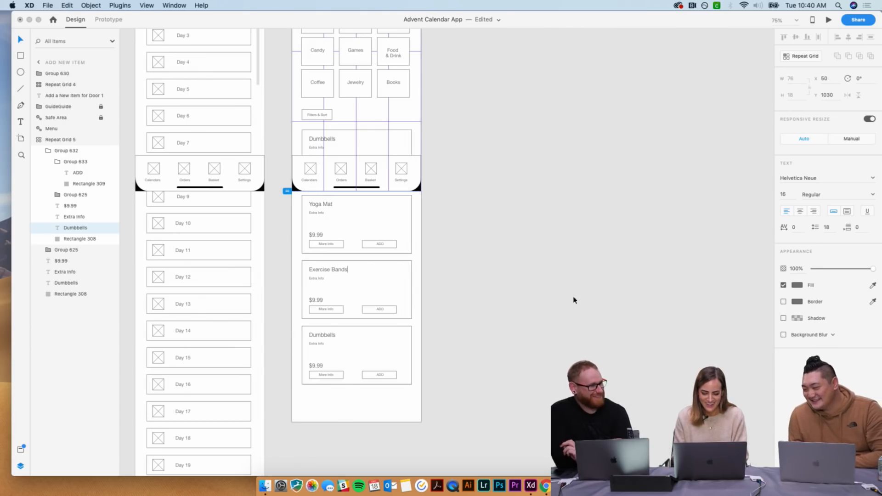
{"action": "left_click", "coordinate": [326, 336]}
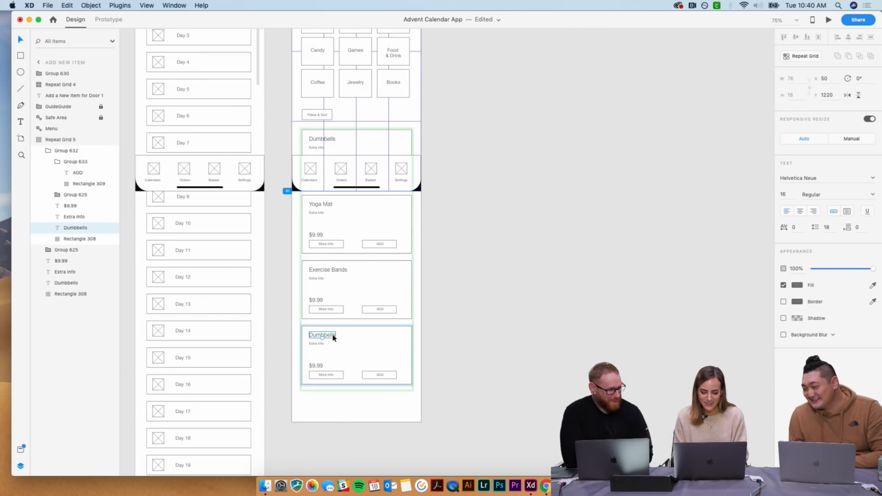
{"action": "double_click", "coordinate": [326, 335]}
{"action": "type", "text": "Skipping Rope"}
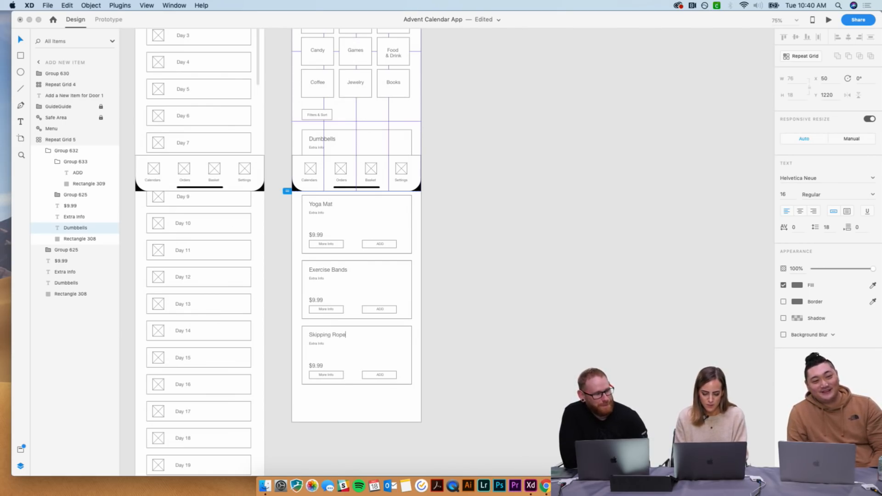
- Extend the product repeat grid downward by one more card, past the artboard's lower edge, and deselect it
{"action": "scroll", "coordinate": [478, 340], "scroll_direction": "down", "scroll_amount": 5}
{"action": "left_click", "coordinate": [324, 250]}
{"action": "left_click", "coordinate": [415, 320]}
{"action": "left_click", "coordinate": [342, 243]}
{"action": "left_click_drag", "start_coordinate": [369, 274], "coordinate": [366, 342]}
{"action": "left_click", "coordinate": [494, 282]}
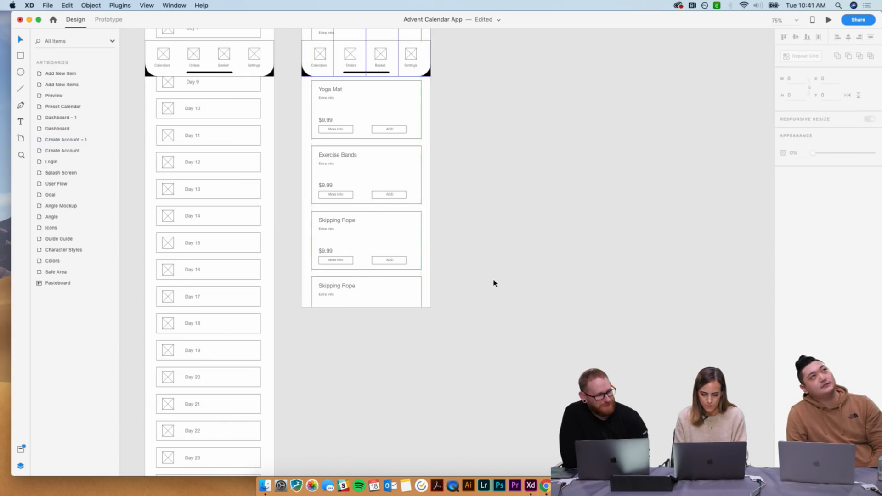
- Change the title of the fifth product card to Cycling Gloves and deselect it
{"action": "double_click", "coordinate": [346, 290]}
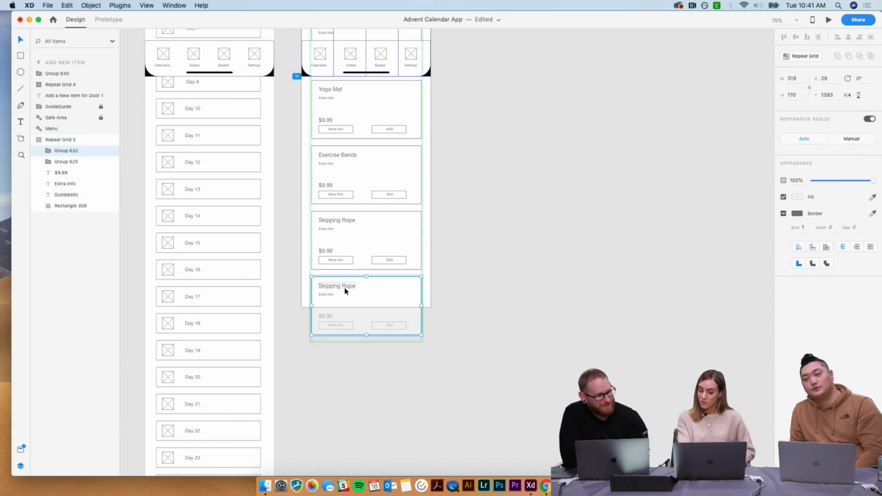
{"action": "left_click", "coordinate": [342, 291]}
{"action": "double_click", "coordinate": [330, 287]}
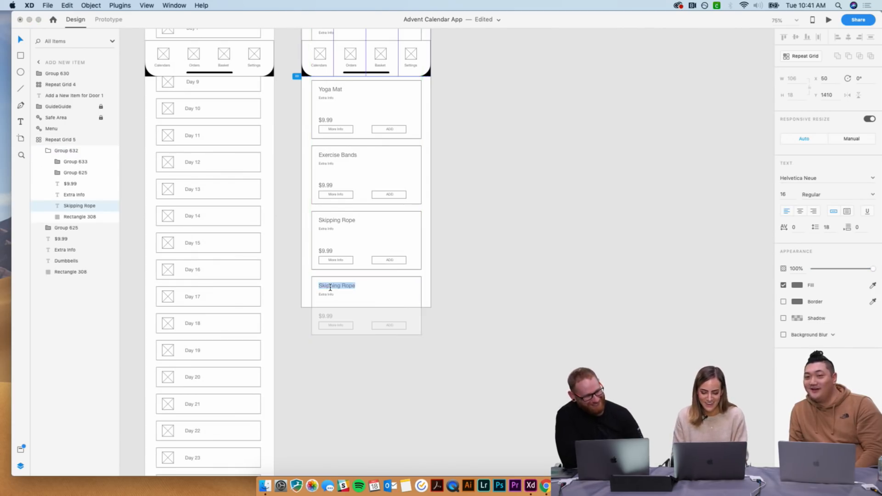
{"action": "type", "text": "Cycling Gloves"}
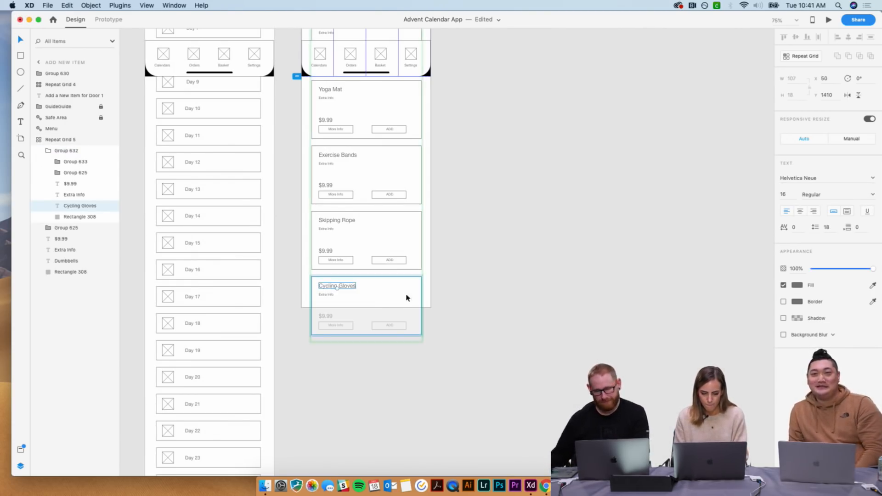
{"action": "left_click", "coordinate": [505, 274]}
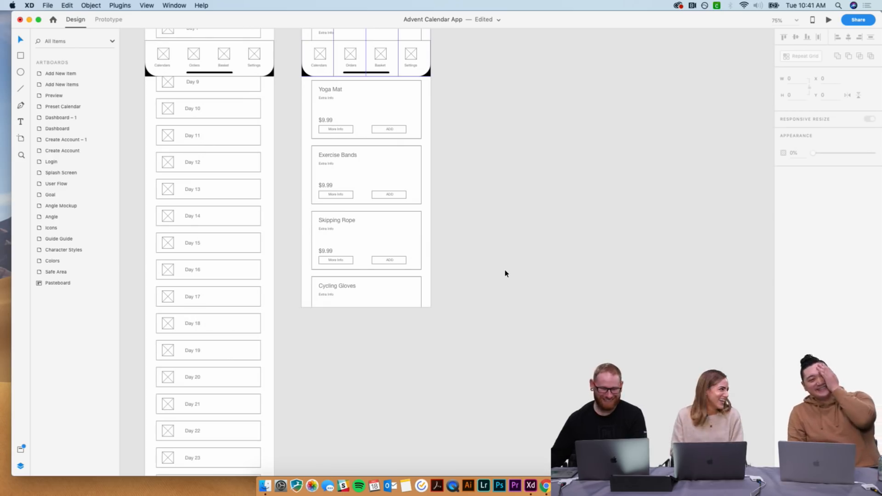
{"action": "left_click", "coordinate": [344, 287]}
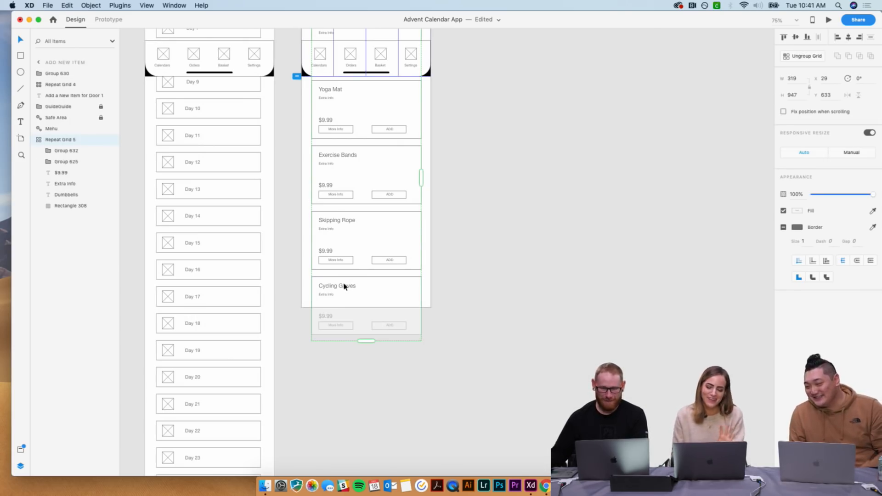
{"action": "left_click", "coordinate": [554, 258]}
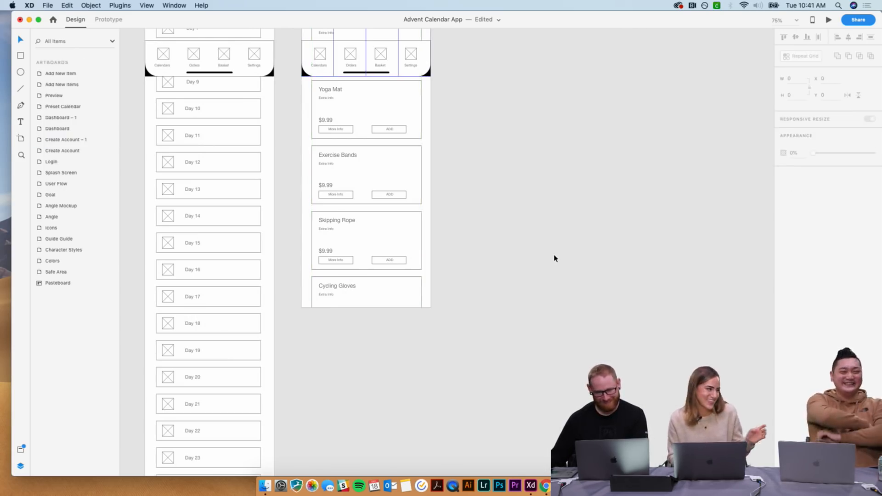
- Hide the GuideGuide column guides on the Add New Item artboard, keep its Safe Area layer shown, and deselect
{"action": "scroll", "coordinate": [555, 258], "scroll_direction": "up", "scroll_amount": 10}
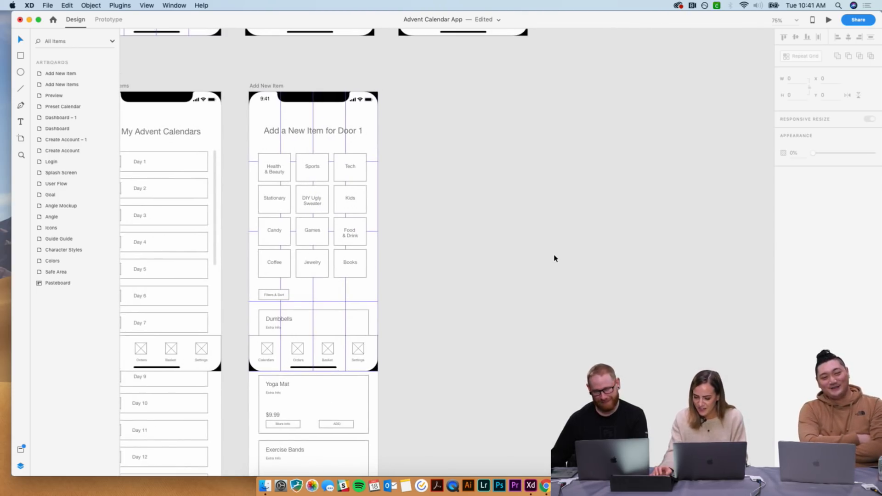
{"action": "scroll", "coordinate": [554, 258], "scroll_direction": "up", "scroll_amount": 1}
{"action": "scroll", "coordinate": [554, 258], "scroll_direction": "right", "scroll_amount": 1}
{"action": "left_click", "coordinate": [239, 113]}
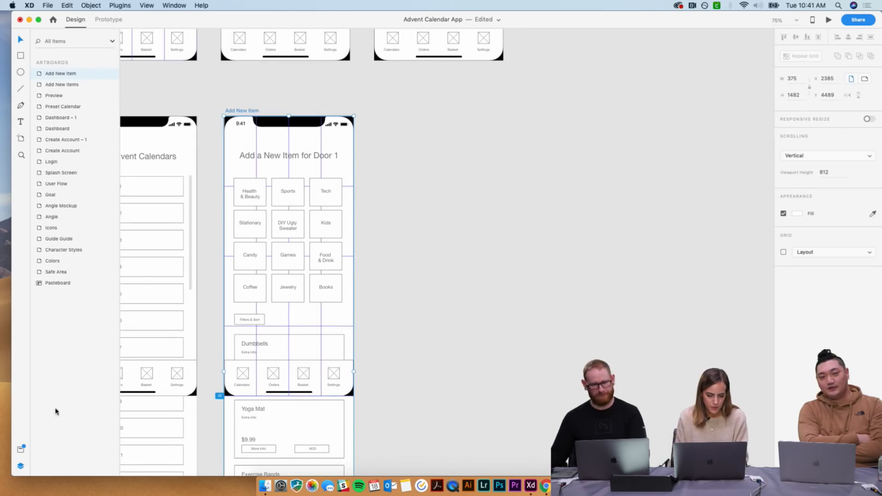
{"action": "left_click", "coordinate": [108, 241]}
{"action": "left_click", "coordinate": [227, 111]}
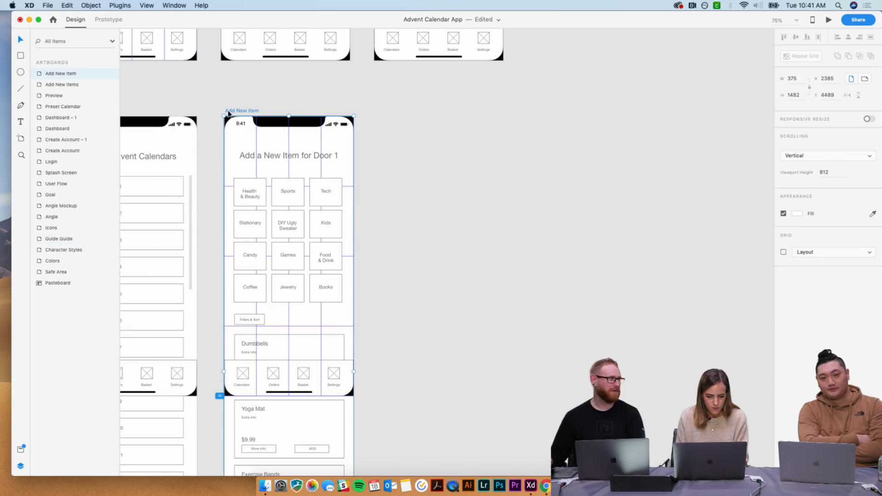
{"action": "left_click", "coordinate": [284, 140]}
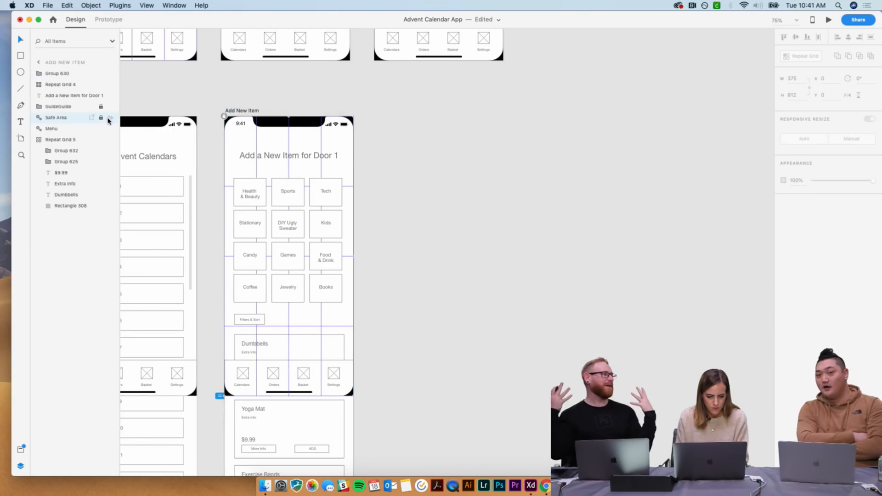
{"action": "left_click", "coordinate": [110, 118]}
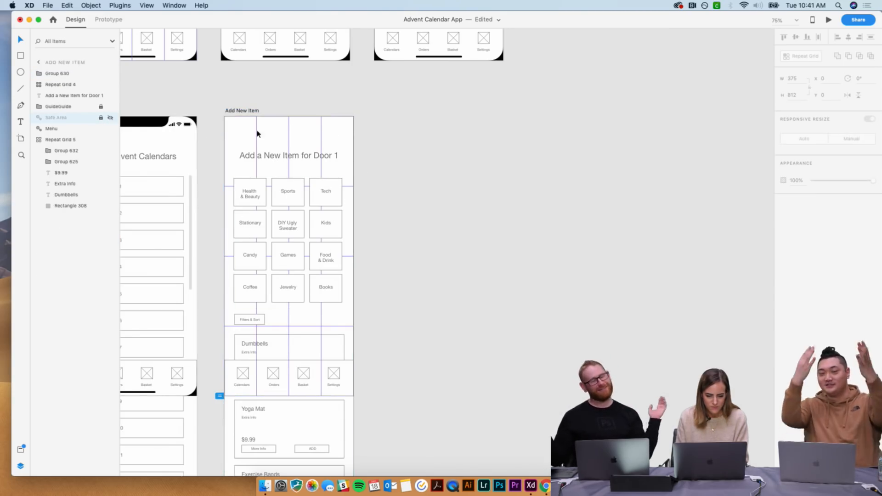
{"action": "left_click", "coordinate": [110, 117]}
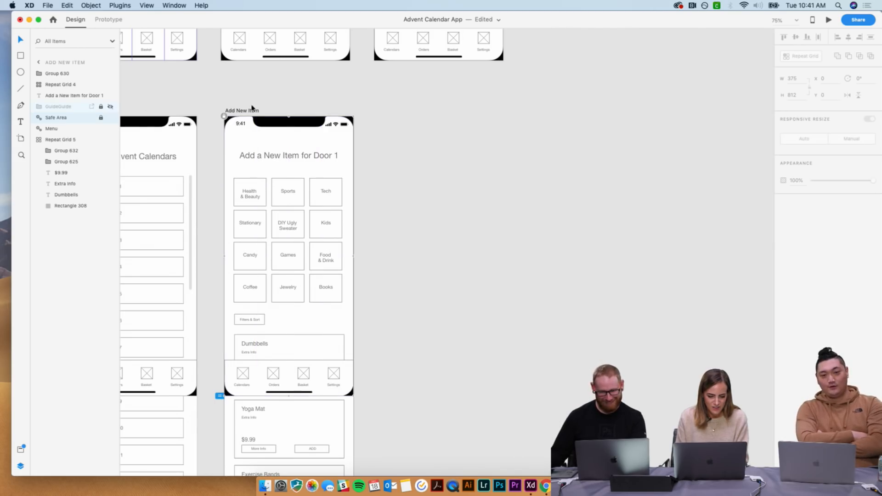
{"action": "left_click", "coordinate": [526, 239]}
- Review the rows of Welcome Screens, Dashboard, Preset Calendars and Customize Calendars artboards
{"action": "scroll", "coordinate": [527, 238], "scroll_direction": "down", "scroll_amount": 5}
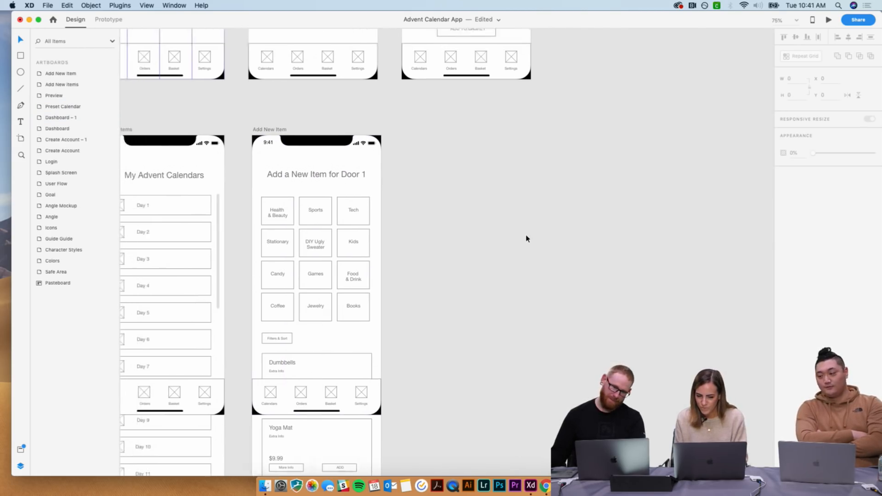
{"action": "scroll", "coordinate": [527, 239], "scroll_direction": "up", "scroll_amount": 10}
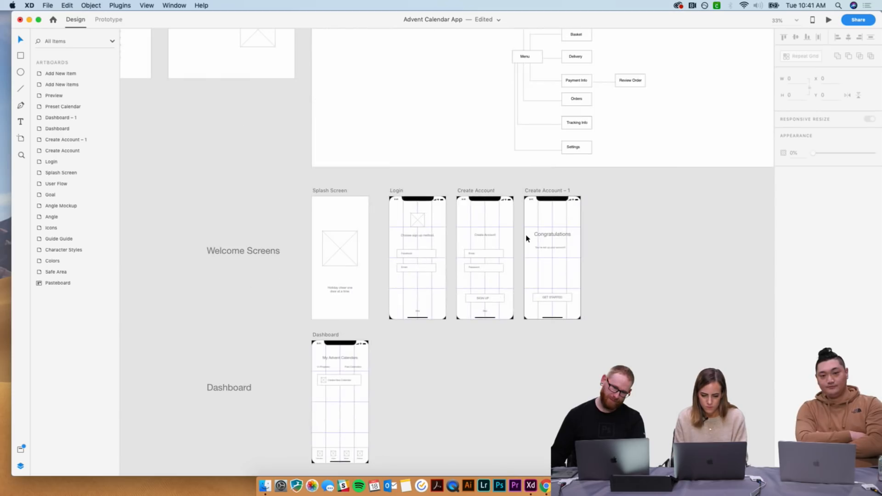
{"action": "scroll", "coordinate": [527, 239], "scroll_direction": "down", "scroll_amount": 10}
{"action": "scroll", "coordinate": [527, 238], "scroll_direction": "up", "scroll_amount": 5}
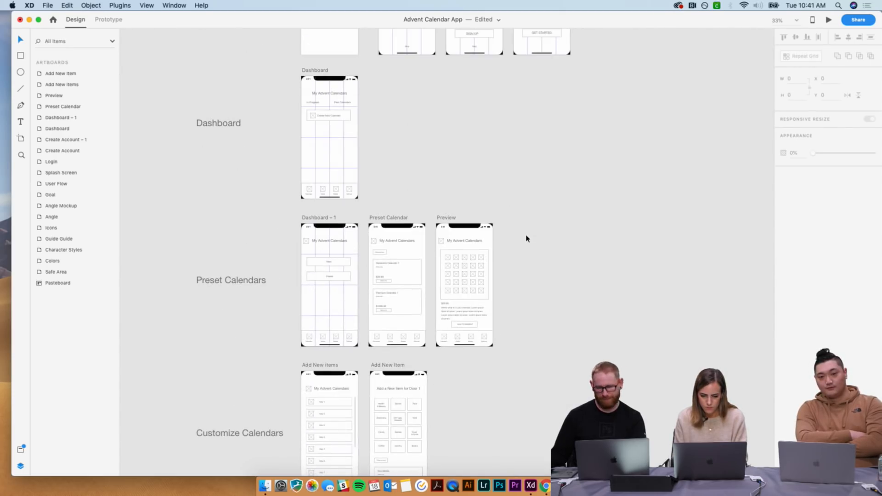
{"action": "scroll", "coordinate": [527, 238], "scroll_direction": "down", "scroll_amount": 5}
{"action": "left_click_drag", "start_coordinate": [256, 214], "coordinate": [527, 404]}
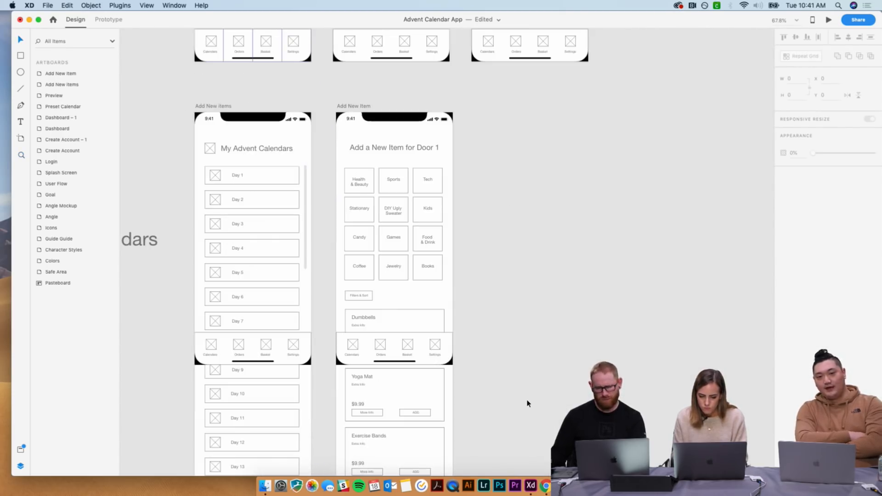
{"action": "scroll", "coordinate": [617, 283], "scroll_direction": "up", "scroll_amount": 10}
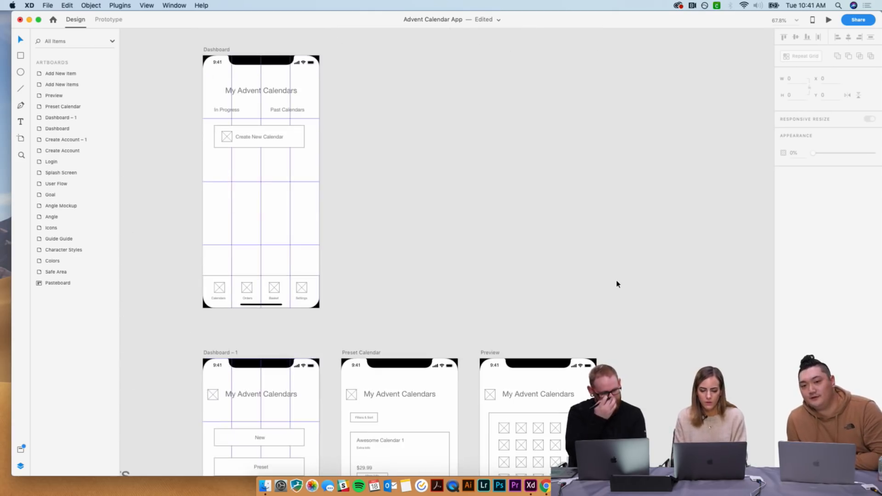
{"action": "scroll", "coordinate": [617, 284], "scroll_direction": "down", "scroll_amount": 5}
{"action": "scroll", "coordinate": [607, 282], "scroll_direction": "up", "scroll_amount": 3}
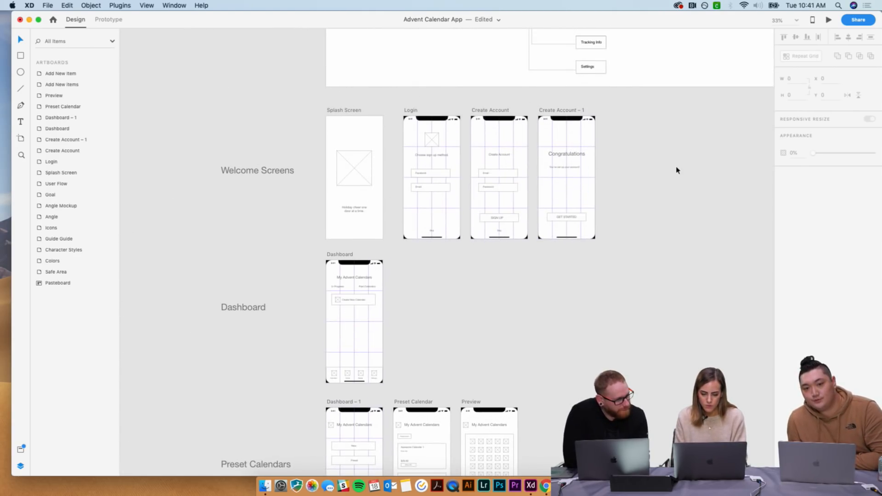
{"action": "scroll", "coordinate": [376, 328], "scroll_direction": "down", "scroll_amount": 6}
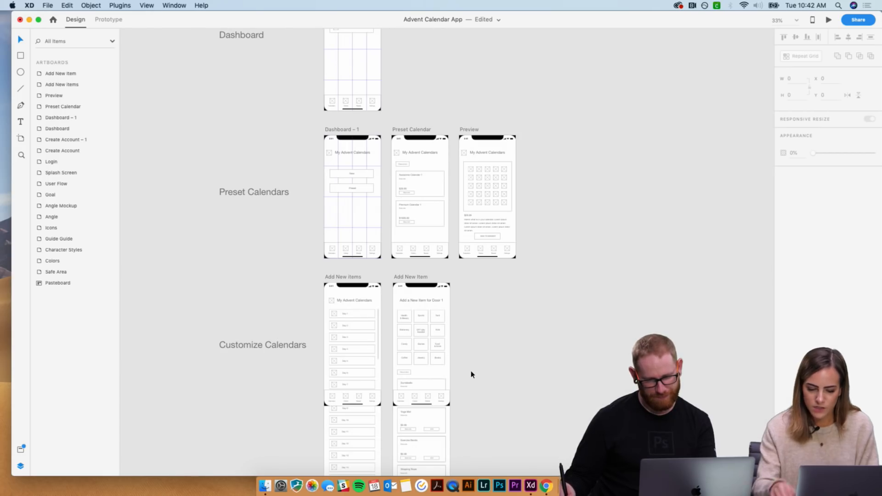
{"action": "scroll", "coordinate": [471, 374], "scroll_direction": "down", "scroll_amount": 7}
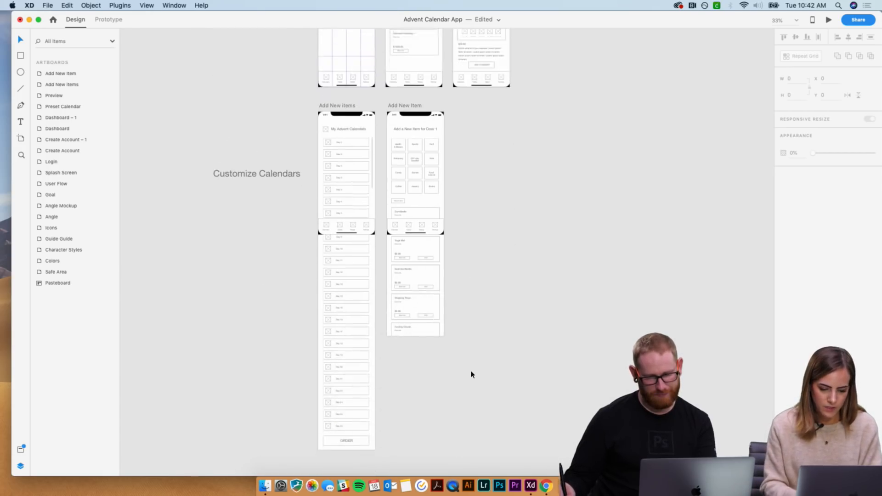
- Duplicate the Preset Calendar artboard and place the copy directly below the tall Add New Items artboard
{"action": "scroll", "coordinate": [405, 130], "scroll_direction": "up", "scroll_amount": 9}
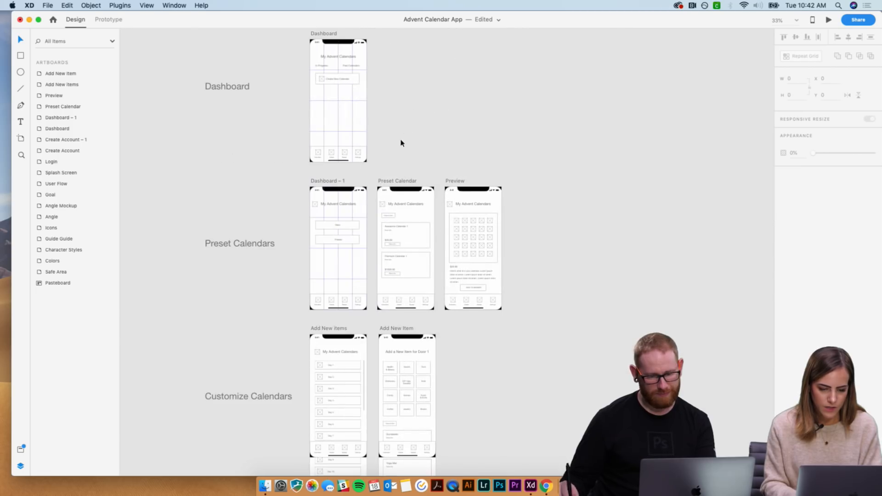
{"action": "left_click", "coordinate": [396, 181]}
{"action": "key", "text": "super+d"}
{"action": "left_click_drag", "start_coordinate": [545, 185], "coordinate": [521, 352]}
{"action": "scroll", "coordinate": [522, 352], "scroll_direction": "down", "scroll_amount": 5}
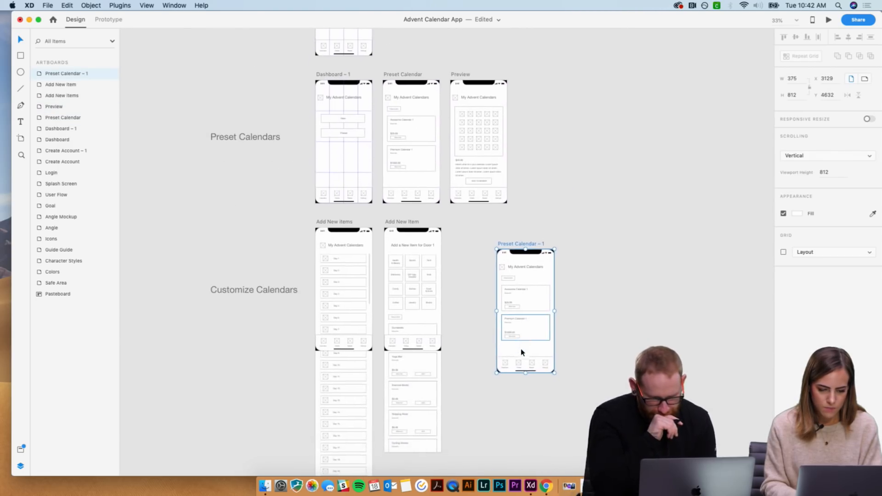
{"action": "left_click_drag", "start_coordinate": [527, 244], "coordinate": [520, 362]}
{"action": "scroll", "coordinate": [524, 276], "scroll_direction": "down", "scroll_amount": 2}
{"action": "left_click_drag", "start_coordinate": [516, 206], "coordinate": [345, 413]}
- Copy the Customize Calendars section label down beside the duplicated Preset Calendar artboard
{"action": "left_click", "coordinate": [281, 123]}
{"action": "left_click_drag", "start_coordinate": [281, 128], "coordinate": [279, 457]}
{"action": "scroll", "coordinate": [280, 457], "scroll_direction": "down", "scroll_amount": 5}
{"action": "scroll", "coordinate": [280, 457], "scroll_direction": "down", "scroll_amount": 1}
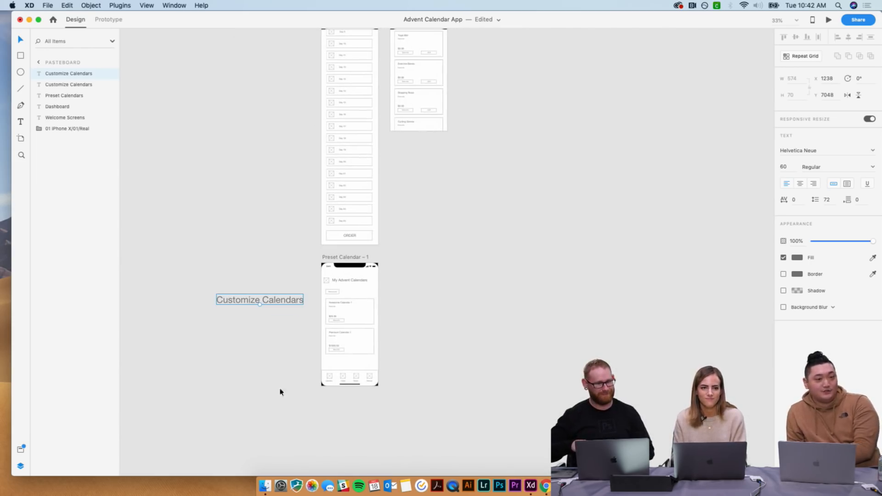
{"action": "left_click_drag", "start_coordinate": [277, 300], "coordinate": [277, 312]}
- Change the copied section label to Product Detail Page and deselect it
{"action": "double_click", "coordinate": [276, 311]}
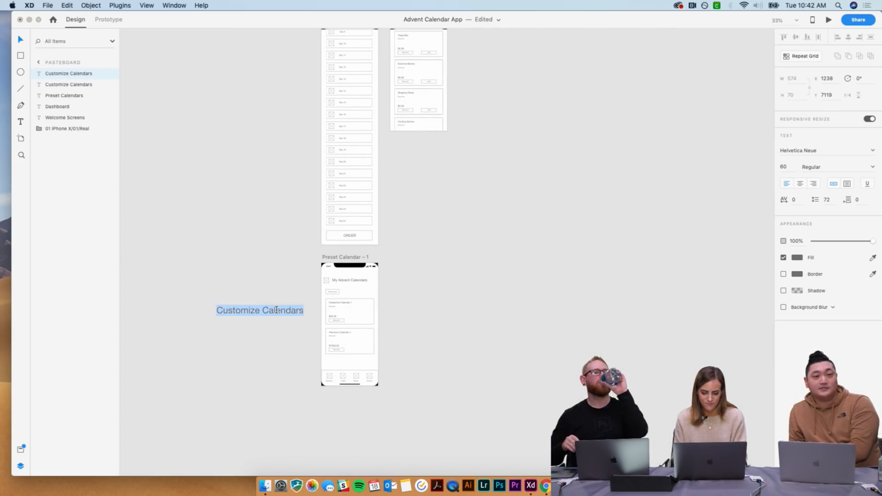
{"action": "type", "text": "Prod"}
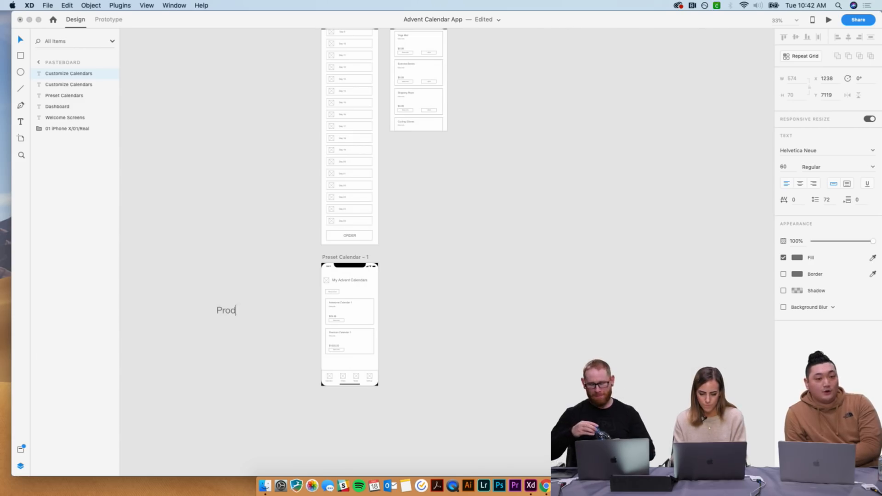
{"action": "type", "text": "uct Detail Page"}
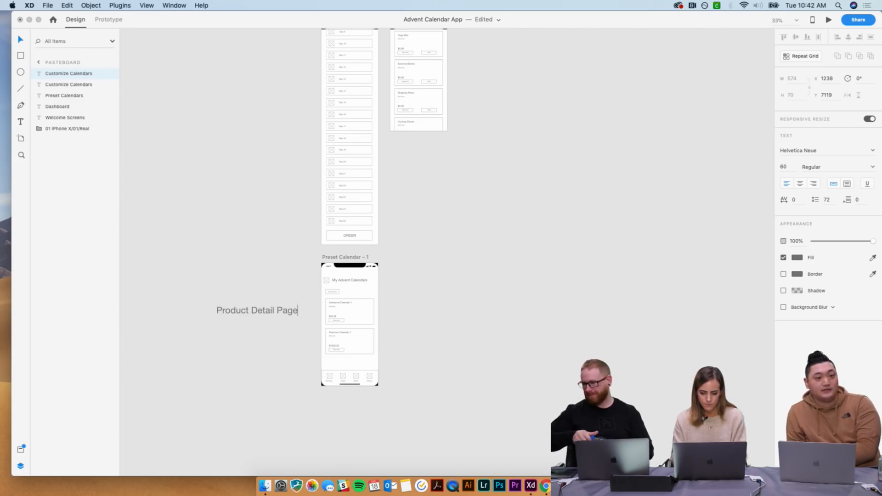
{"action": "key", "text": "Escape"}
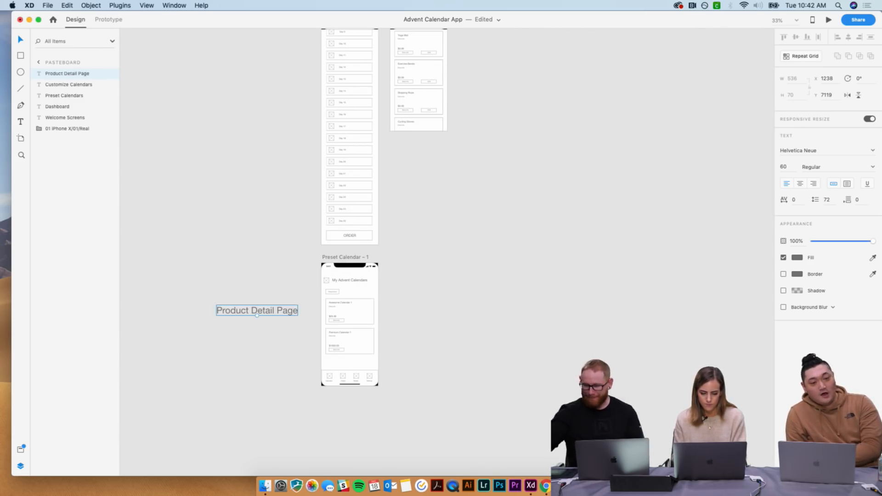
{"action": "left_click", "coordinate": [421, 309]}
- Change the duplicated artboard's My Advent Calendars title to Dumbbell and left-align its text
{"action": "scroll", "coordinate": [421, 324], "scroll_direction": "up", "scroll_amount": 5}
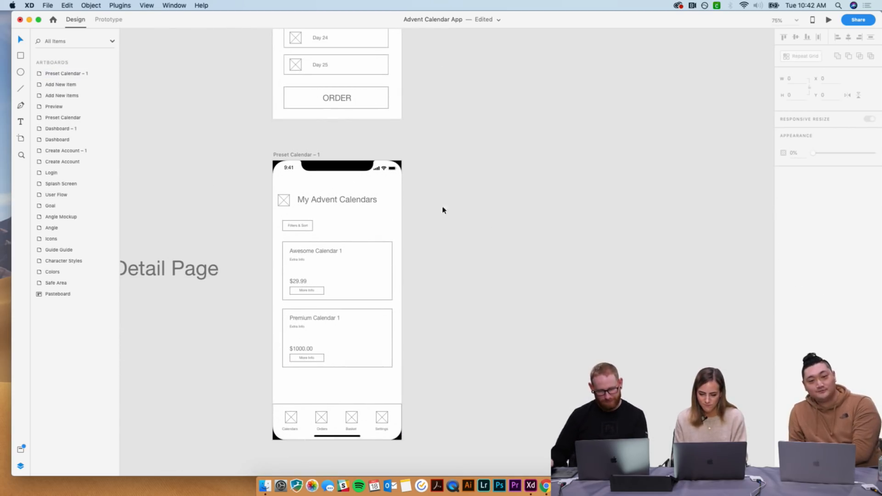
{"action": "double_click", "coordinate": [349, 198]}
{"action": "type", "text": "Dumbbell"}
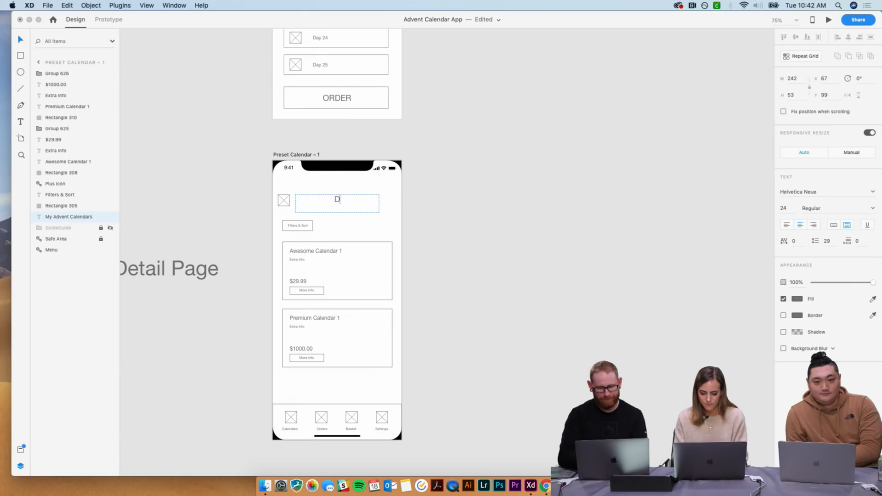
{"action": "left_click", "coordinate": [452, 207]}
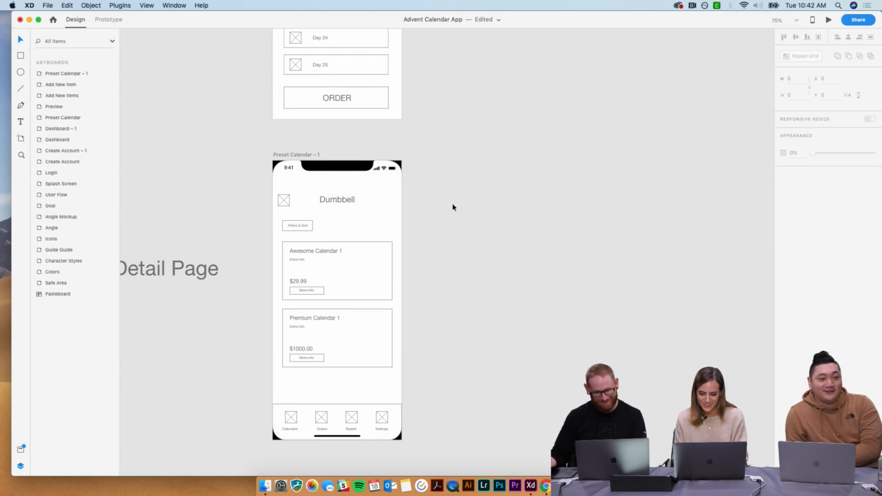
{"action": "left_click", "coordinate": [342, 203]}
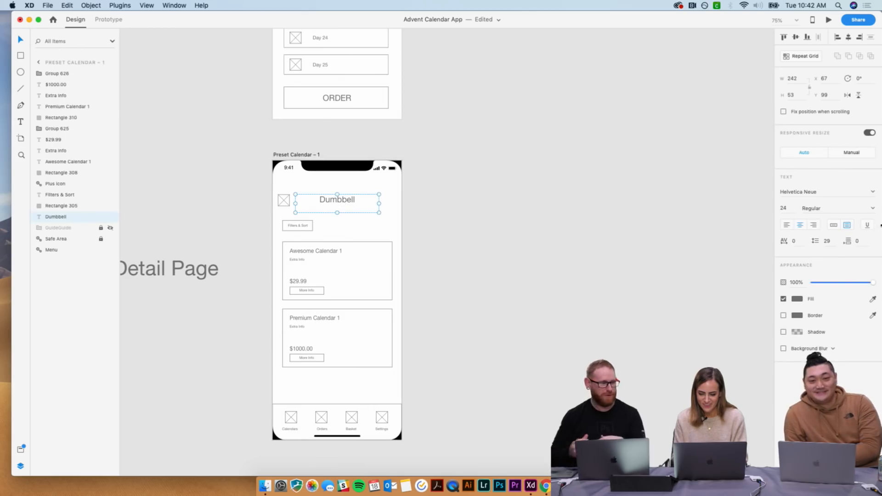
{"action": "left_click", "coordinate": [786, 225]}
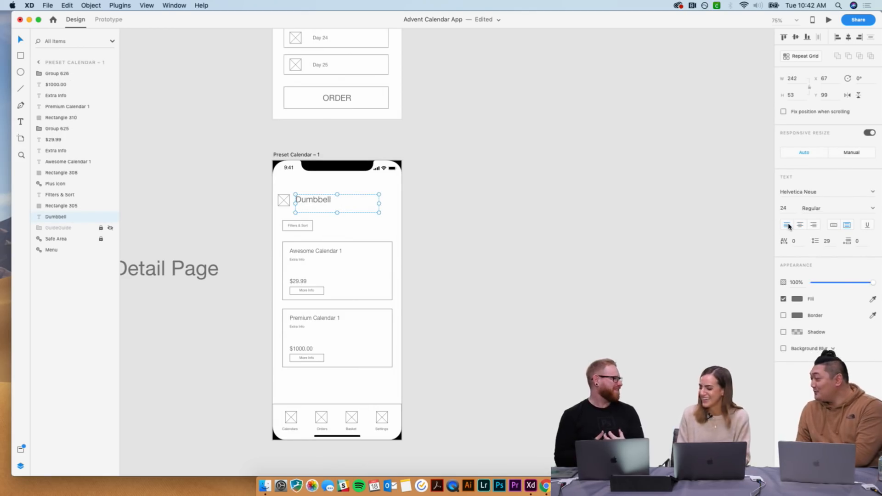
{"action": "left_click", "coordinate": [574, 229]}
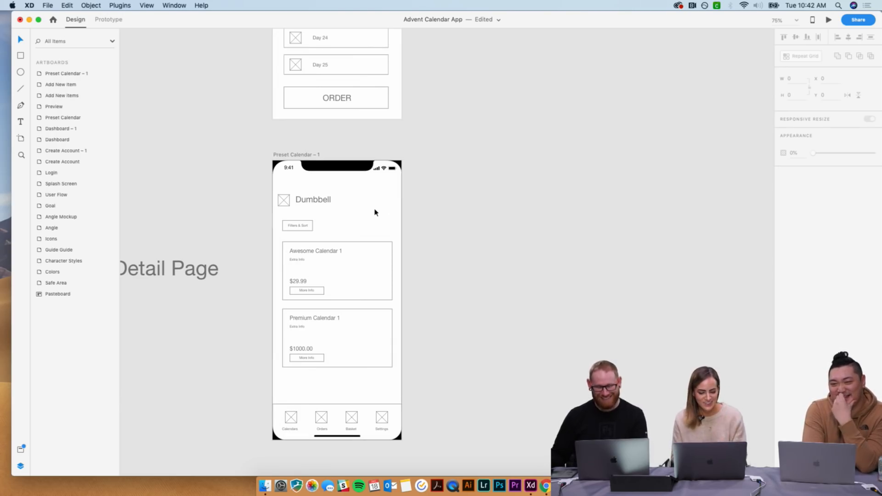
- Delete the placeholder icon beside the Dumbbell title and shift the title left to line up with the cards' left edge
{"action": "left_click", "coordinate": [282, 201]}
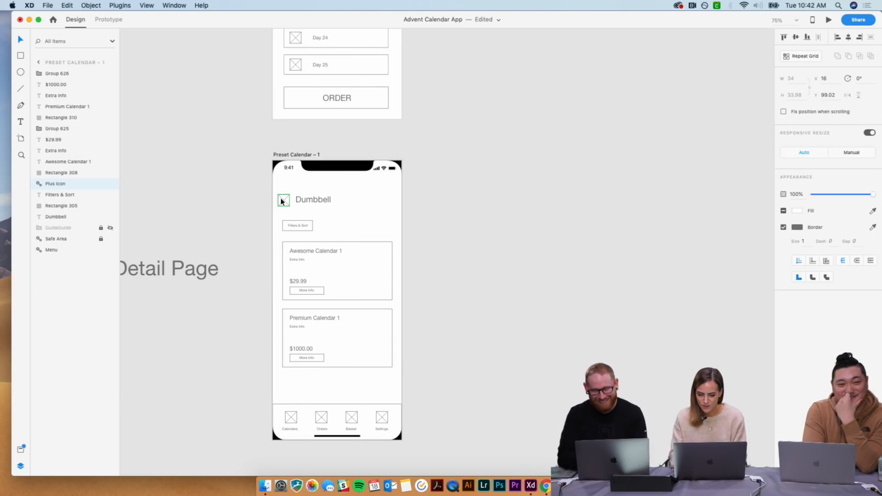
{"action": "key", "text": "BackSpace"}
{"action": "left_click_drag", "start_coordinate": [304, 201], "coordinate": [291, 202]}
{"action": "left_click", "coordinate": [510, 212]}
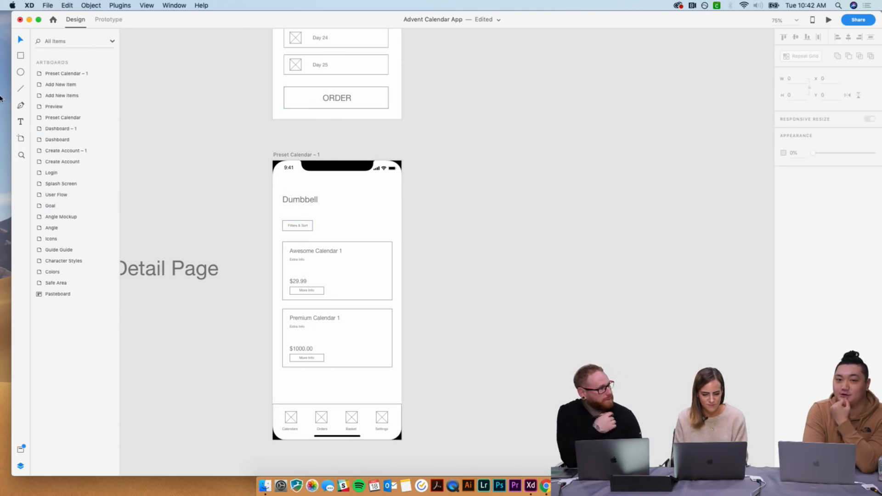
- Draw an area text box about 198 by 66 beside the Filters & Sort button and enter Use
{"action": "left_click", "coordinate": [21, 122]}
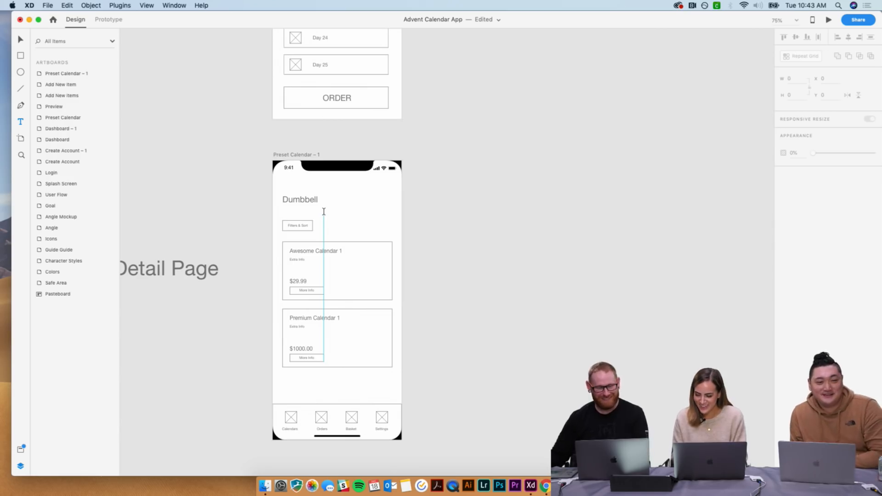
{"action": "left_click_drag", "start_coordinate": [324, 214], "coordinate": [392, 235]}
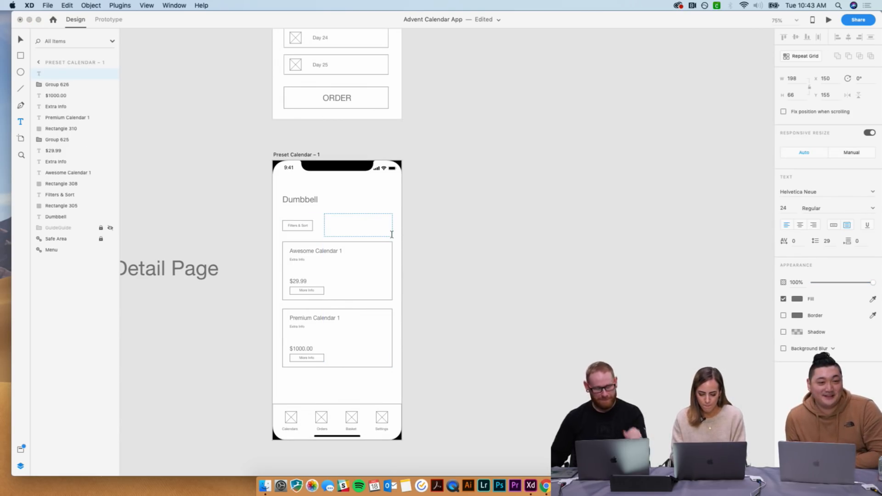
{"action": "type", "text": "Use"}
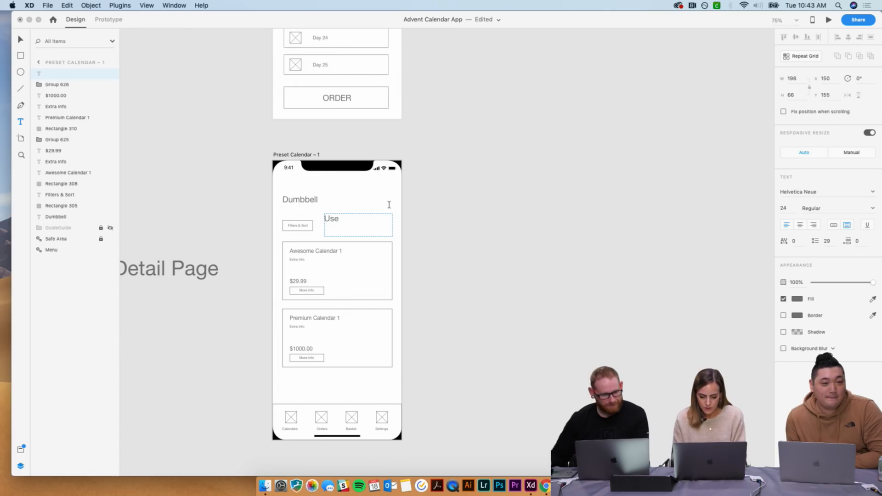
{"action": "key", "text": "Escape"}
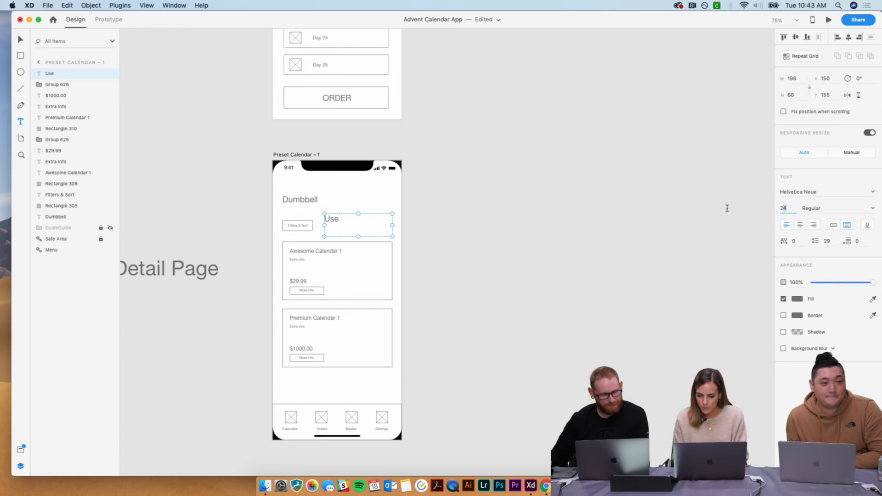
- Apply the saved Helvetica Neue 14pt character style to the Use text box
{"action": "left_click", "coordinate": [609, 221]}
{"action": "left_click", "coordinate": [345, 223]}
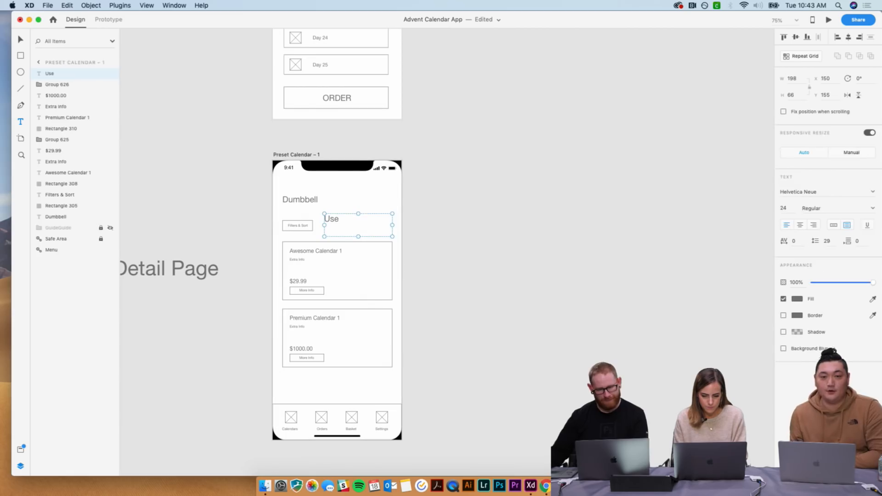
{"action": "left_click", "coordinate": [329, 224]}
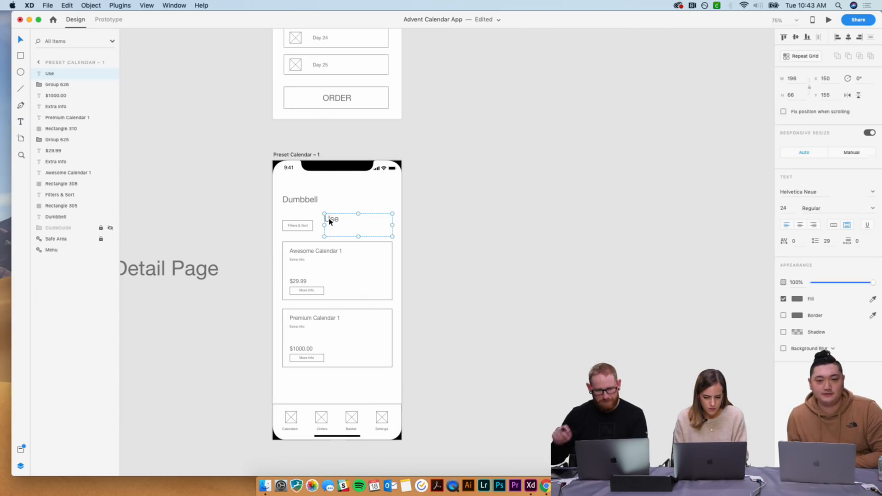
{"action": "left_click", "coordinate": [20, 449]}
{"action": "left_click", "coordinate": [85, 324]}
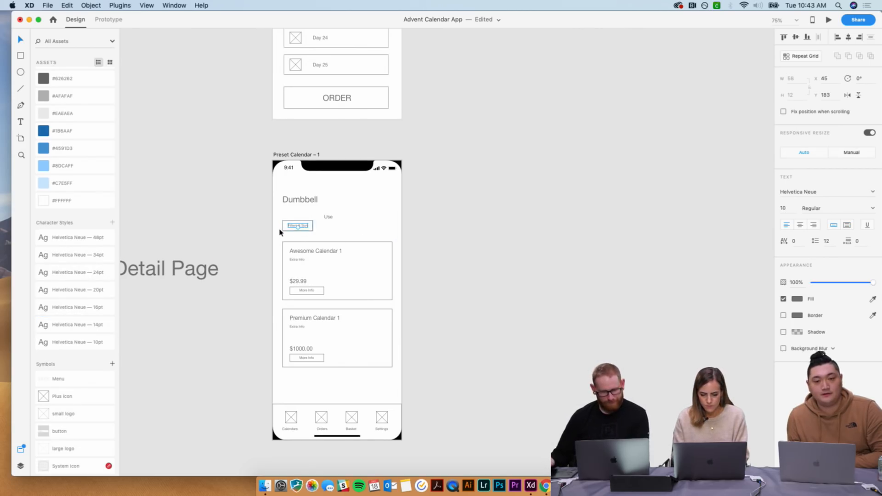
- Delete the Filters & Sort button and fit the Use text box beneath the Dumbbell title, about 315 by 67
{"action": "left_click", "coordinate": [301, 224]}
{"action": "key", "text": "Delete"}
{"action": "left_click_drag", "start_coordinate": [327, 217], "coordinate": [288, 214]}
{"action": "left_click_drag", "start_coordinate": [352, 233], "coordinate": [392, 233]}
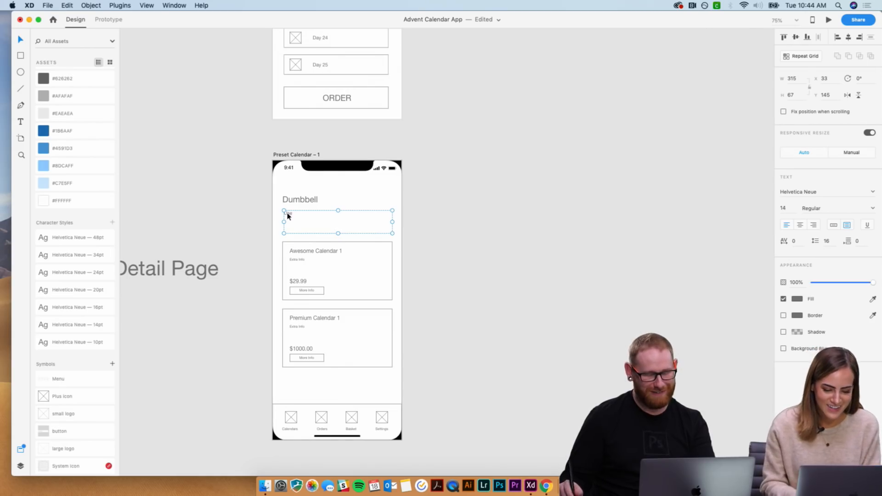
- Fill in the description under Dumbbell as "Use this weight to exercise. Lorem ipsum dolor sit amen."
{"action": "double_click", "coordinate": [290, 217]}
{"action": "type", "text": "this"}
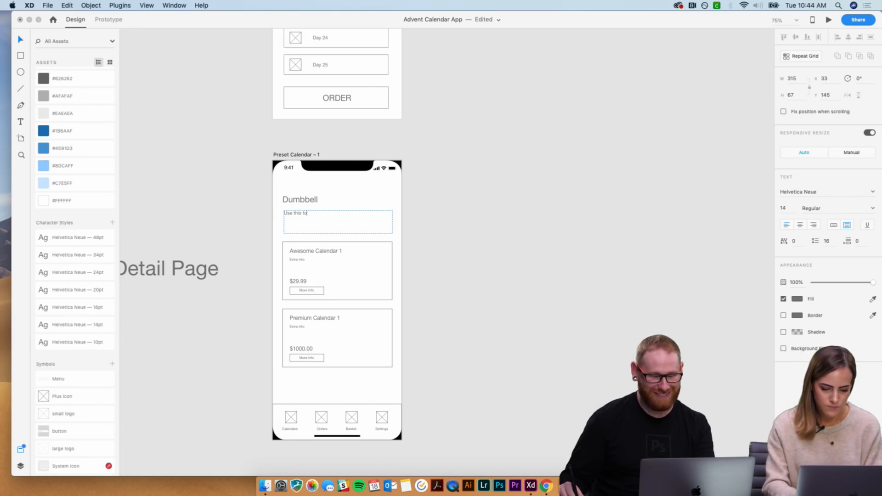
{"action": "type", "text": "to"}
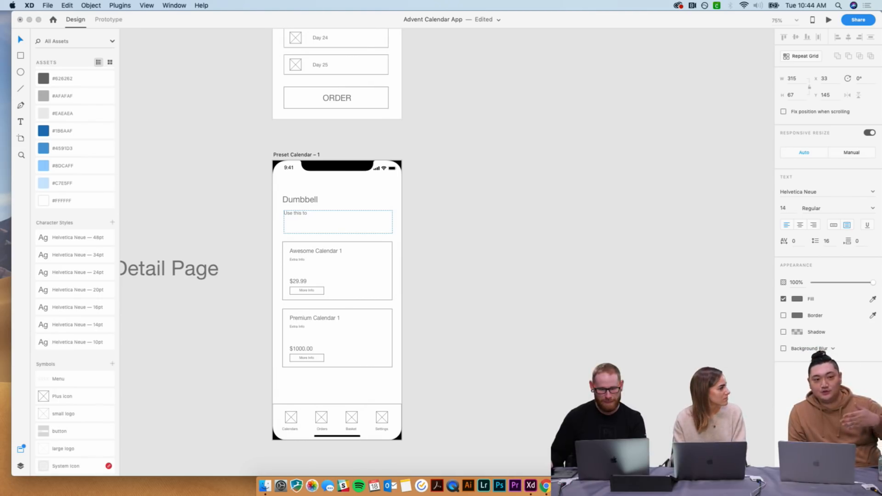
{"action": "key", "text": "BackSpace"}
{"action": "key", "text": "BackSpace"}
{"action": "type", "text": "weight to exercise."}
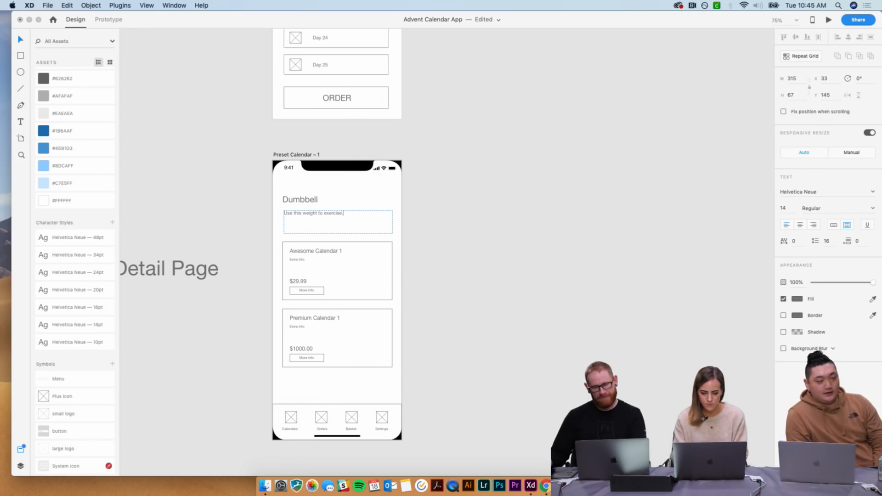
{"action": "type", "text": " Lorem"}
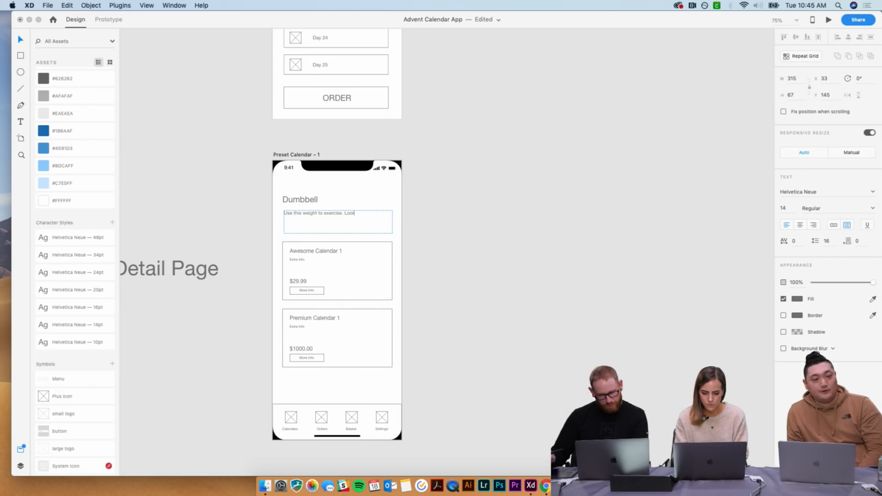
{"action": "type", "text": " ips"}
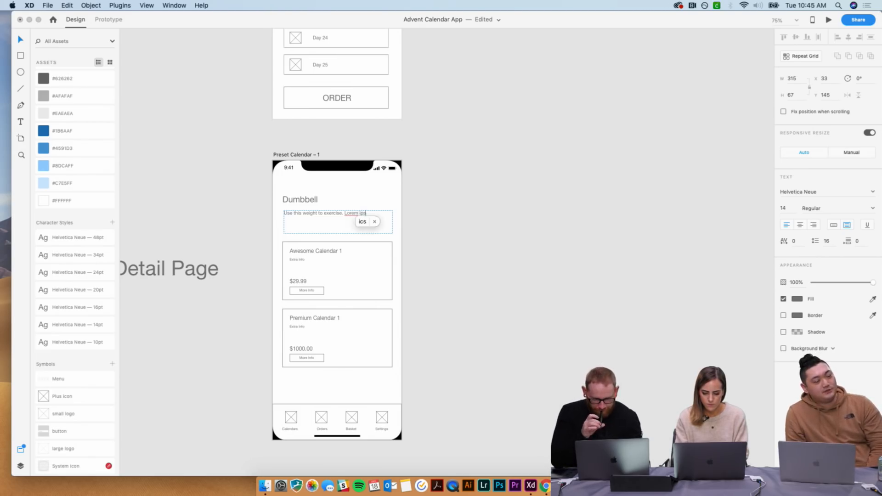
{"action": "type", "text": "um dolor sit amen."}
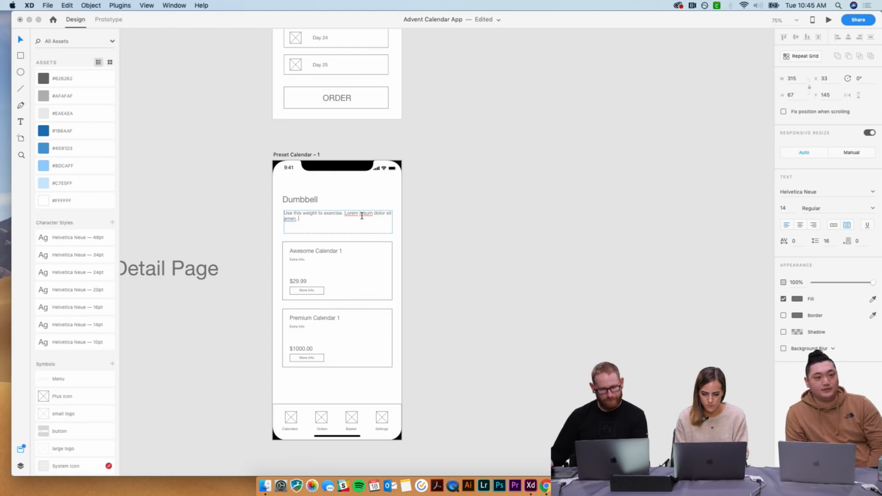
- Repeat the Lorem ipsum sentence once more at the end of the description and deselect the text box
{"action": "left_click_drag", "start_coordinate": [355, 221], "coordinate": [345, 213]}
{"action": "key", "text": "cmd+c"}
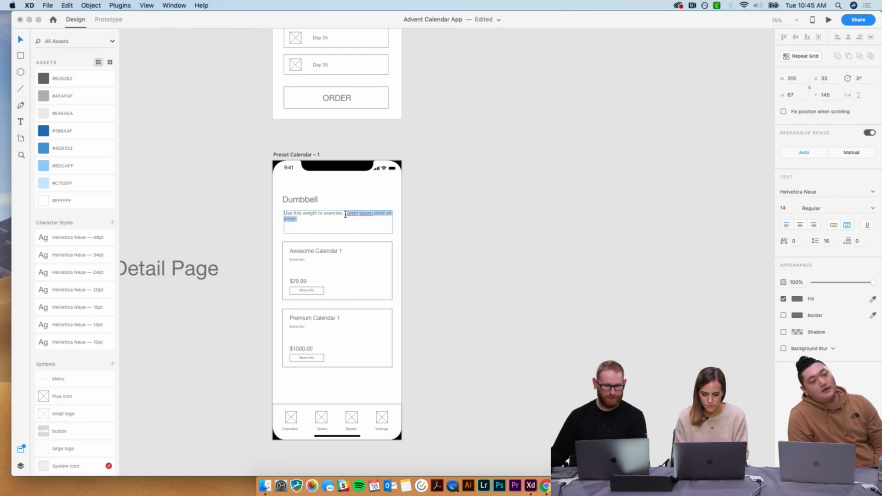
{"action": "left_click", "coordinate": [330, 220]}
{"action": "key", "text": "cmd+v"}
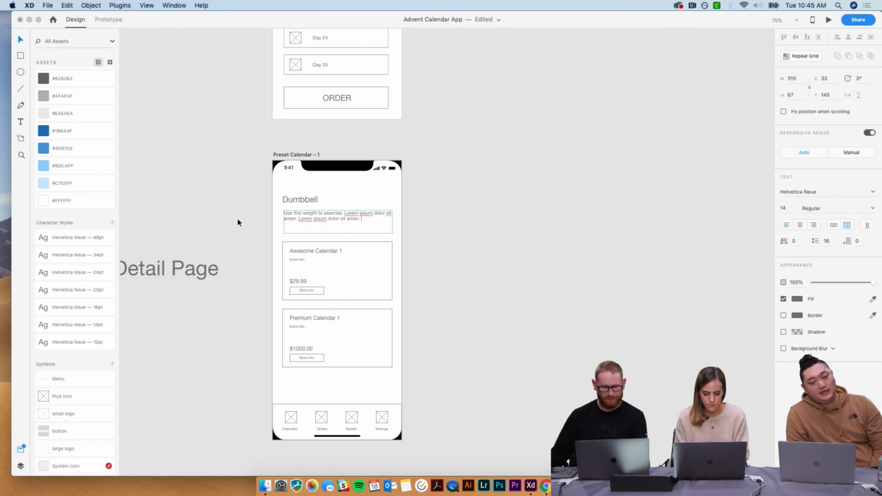
{"action": "left_click", "coordinate": [547, 252]}
{"action": "left_click", "coordinate": [390, 219]}
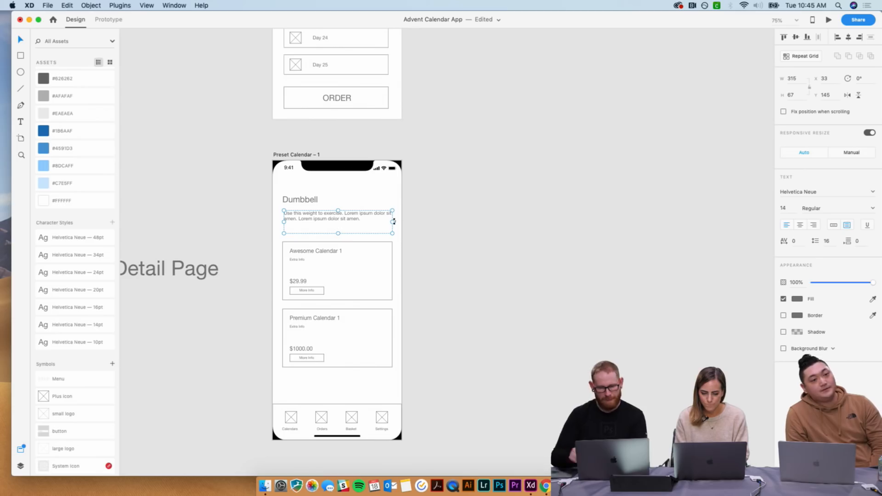
{"action": "left_click", "coordinate": [446, 241]}
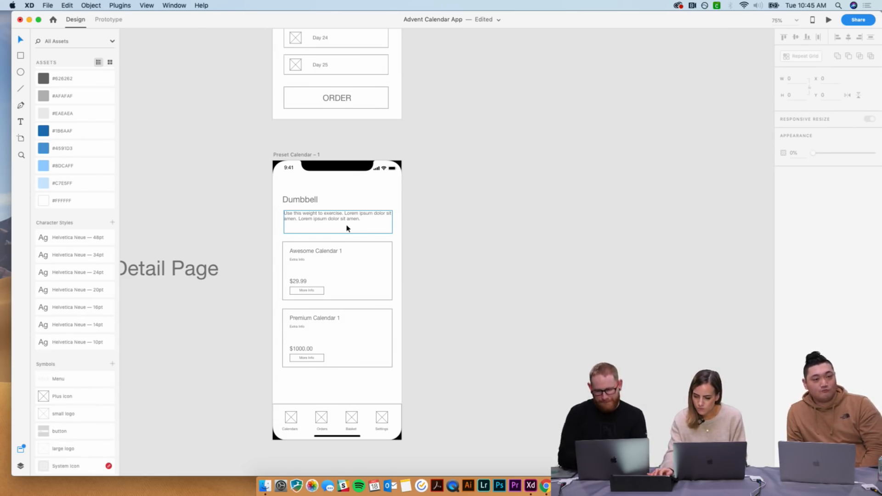
- Delete the Awesome Calendar 1 and Premium Calendar 1 cards from the Dumbbell artboard
{"action": "left_click_drag", "start_coordinate": [279, 238], "coordinate": [375, 389]}
{"action": "key", "text": "Delete"}
- Copy the description text box lower on the artboard, change its text to $9.99, and convert it to point text
{"action": "left_click", "coordinate": [311, 214]}
{"action": "left_click_drag", "start_coordinate": [305, 216], "coordinate": [305, 278]}
{"action": "double_click", "coordinate": [313, 277]}
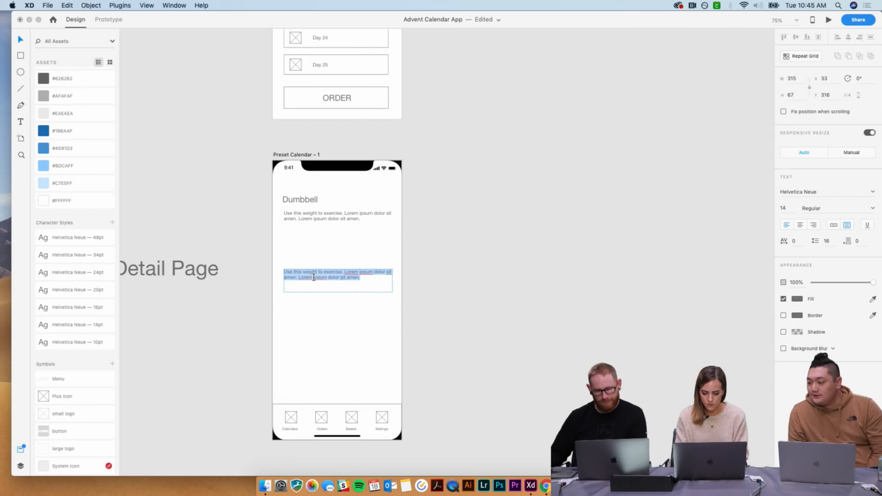
{"action": "type", "text": "S9.99"}
{"action": "key", "text": "Escape"}
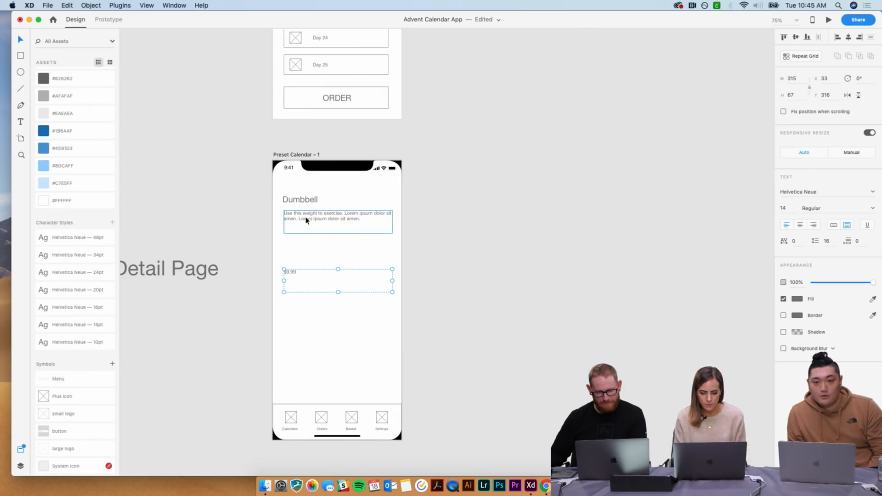
{"action": "left_click", "coordinate": [833, 225]}
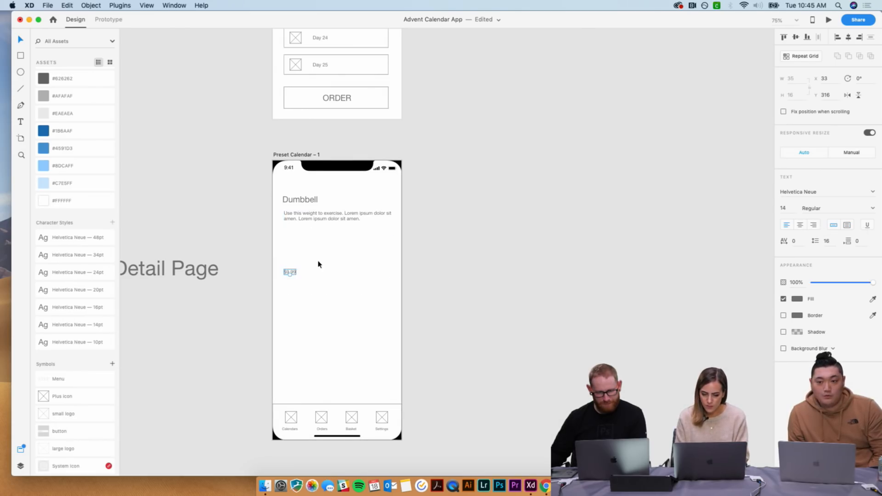
- Apply the Helvetica Neue 20pt style to the $9.99 price and move it down to the middle of the artboard
{"action": "left_click_drag", "start_coordinate": [293, 273], "coordinate": [293, 279]}
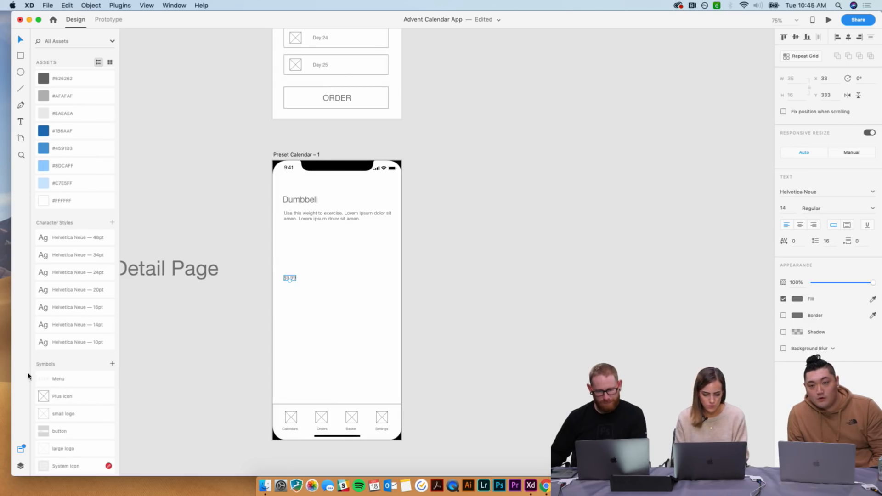
{"action": "left_click", "coordinate": [87, 307]}
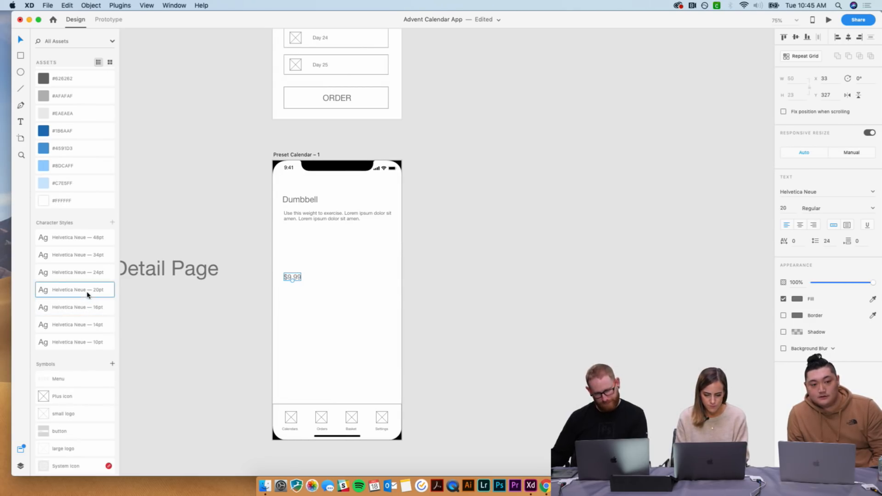
{"action": "left_click", "coordinate": [333, 276]}
{"action": "left_click_drag", "start_coordinate": [293, 280], "coordinate": [295, 301]}
{"action": "left_click", "coordinate": [382, 346]}
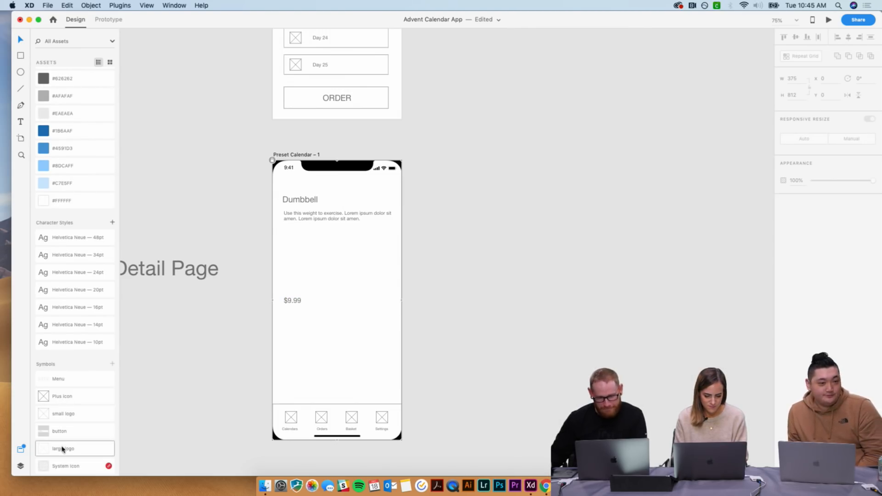
- Copy the large crossed image placeholder from the Icons artboard and paste it into the Dumbbell artboard
{"action": "left_click_drag", "start_coordinate": [57, 398], "coordinate": [293, 333]}
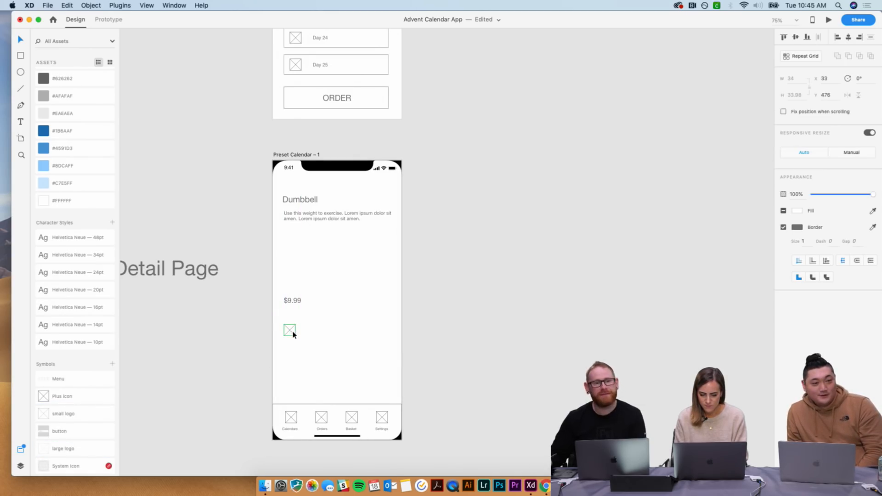
{"action": "key", "text": "Delete"}
{"action": "scroll", "coordinate": [294, 334], "scroll_direction": "up", "scroll_amount": 15}
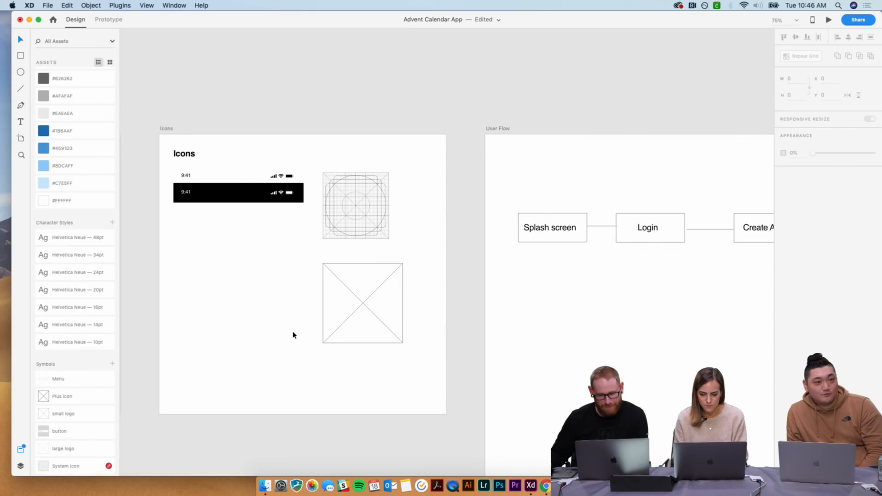
{"action": "key", "text": "super+v"}
{"action": "scroll", "coordinate": [361, 320], "scroll_direction": "down", "scroll_amount": 20}
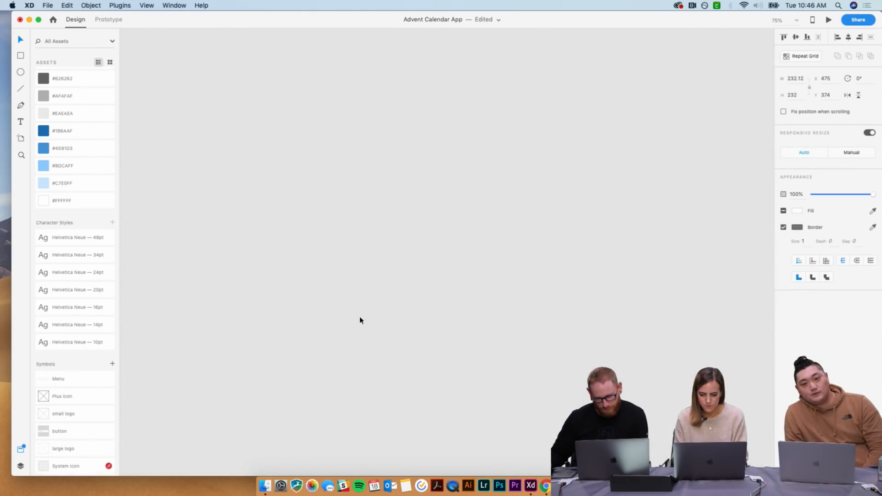
{"action": "scroll", "coordinate": [361, 321], "scroll_direction": "up", "scroll_amount": 7}
{"action": "key", "text": "super+v"}
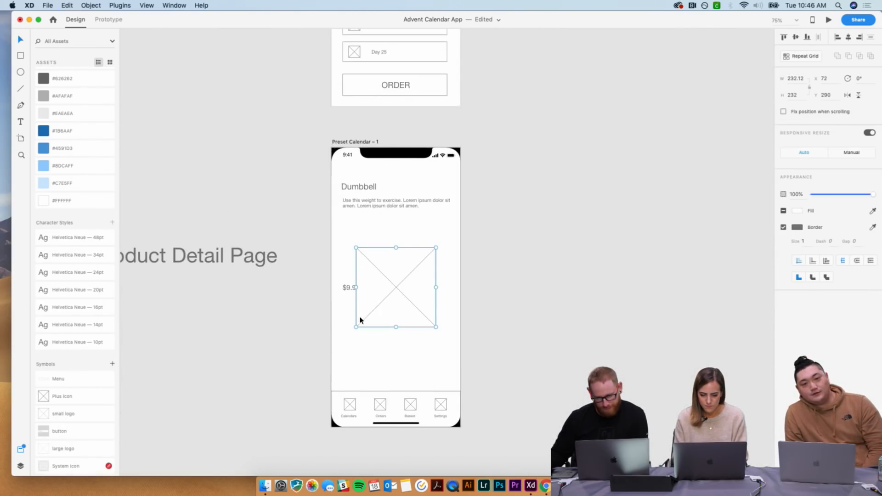
- Shrink the placeholder to about 84 high under the price and repeat it as a four-item grid row running past the artboard's right edge
{"action": "left_click_drag", "start_coordinate": [433, 251], "coordinate": [453, 317]}
{"action": "left_click", "coordinate": [806, 56]}
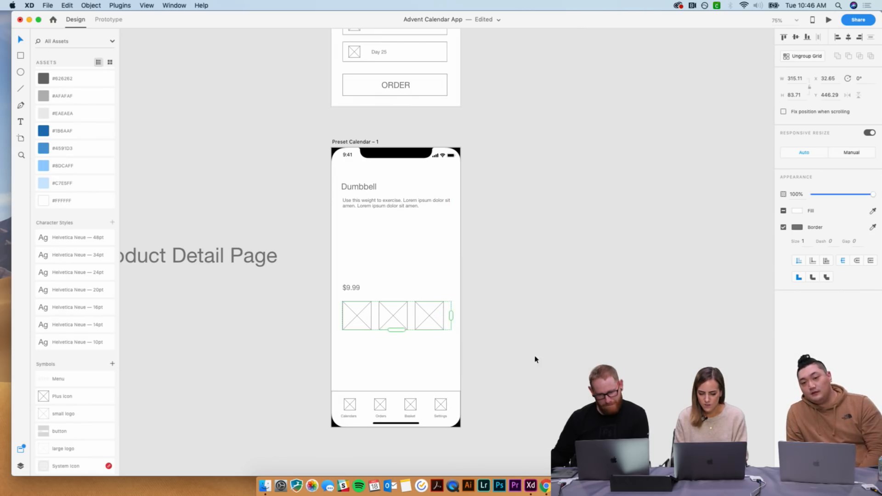
{"action": "left_click", "coordinate": [532, 357]}
{"action": "left_click", "coordinate": [447, 317]}
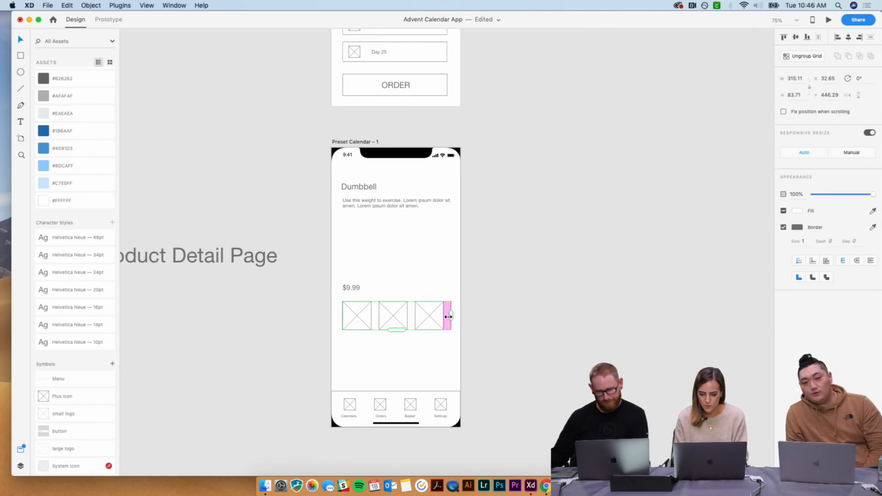
{"action": "left_click_drag", "start_coordinate": [451, 317], "coordinate": [487, 315]}
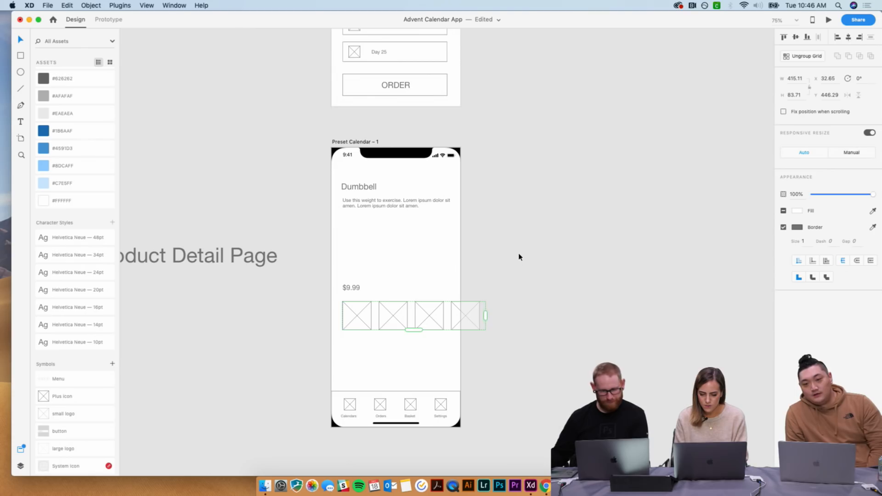
{"action": "left_click", "coordinate": [519, 256]}
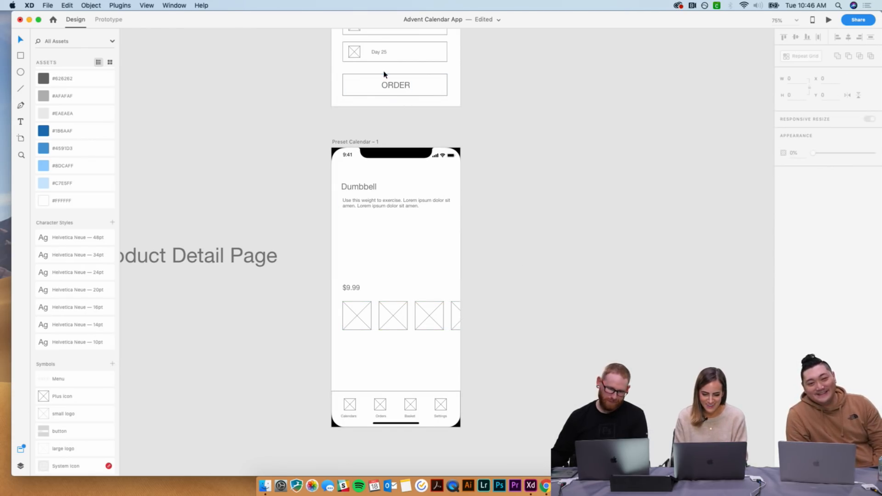
- Copy the ORDER button from the artboard above and place the copy between the thumbnail row and the bottom navigation
{"action": "left_click", "coordinate": [388, 80]}
{"action": "key", "text": "super+v"}
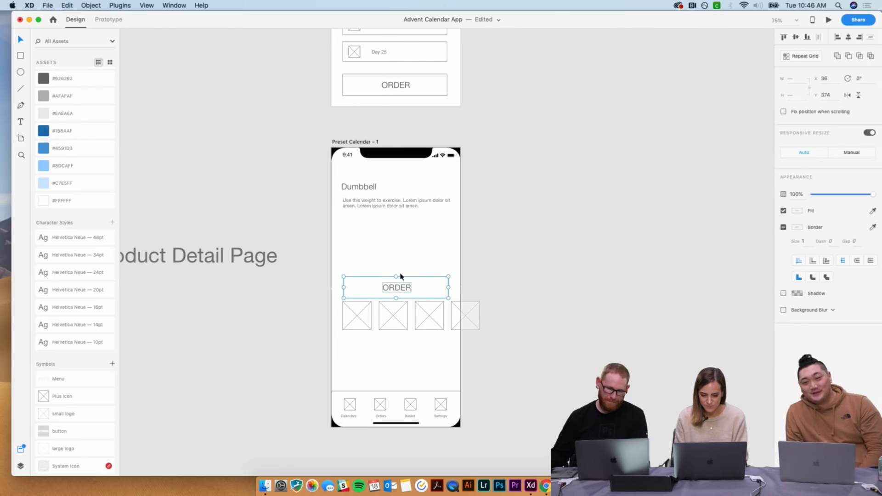
{"action": "left_click_drag", "start_coordinate": [395, 289], "coordinate": [395, 369]}
{"action": "left_click", "coordinate": [558, 387]}
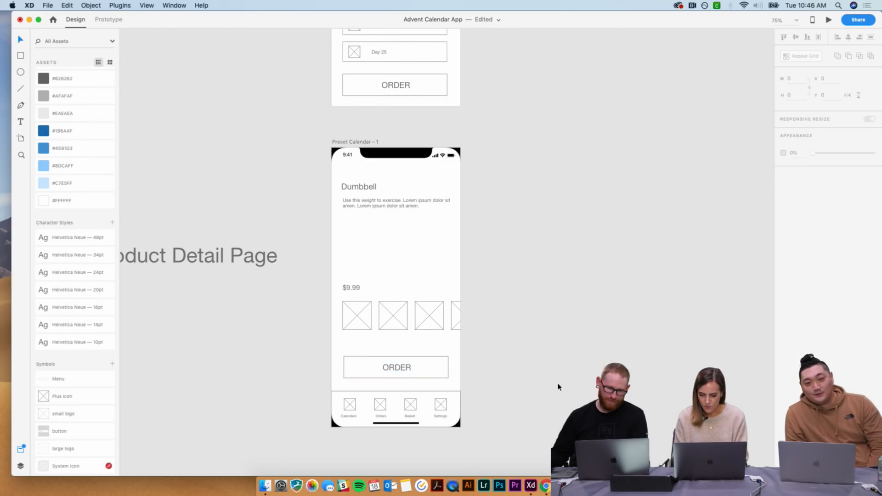
- Change the copied ORDER button's label to ADD ME
{"action": "left_click", "coordinate": [397, 368]}
{"action": "double_click", "coordinate": [396, 368]}
{"action": "type", "text": "ADD MA"}
{"action": "key", "text": "BackSpace"}
{"action": "type", "text": "E"}
{"action": "key", "text": "Escape"}
- Replace the end of the button label so that it reads ADD TO ORDER
{"action": "double_click", "coordinate": [405, 367]}
{"action": "left_click", "coordinate": [398, 367]}
{"action": "left_click_drag", "start_coordinate": [409, 366], "coordinate": [438, 365]}
{"action": "type", "text": "to c"}
{"action": "key", "text": "BackSpace"}
{"action": "key", "text": "BackSpace"}
{"action": "key", "text": "BackSpace"}
{"action": "key", "text": "BackSpace"}
{"action": "type", "text": "TO ORDER"}
{"action": "key", "text": "Escape"}
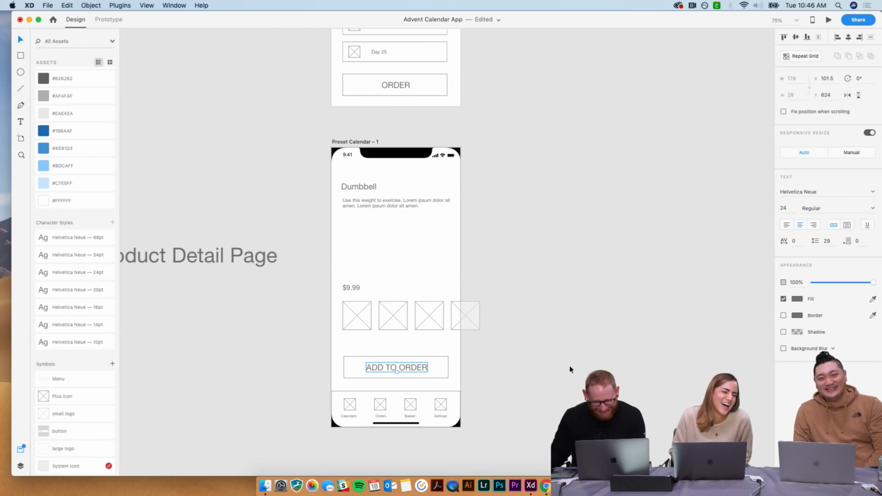
- Draw a rectangle about 375 by 382 from the Dumbbell artboard's top edge down to just above the price
{"action": "left_click", "coordinate": [569, 369]}
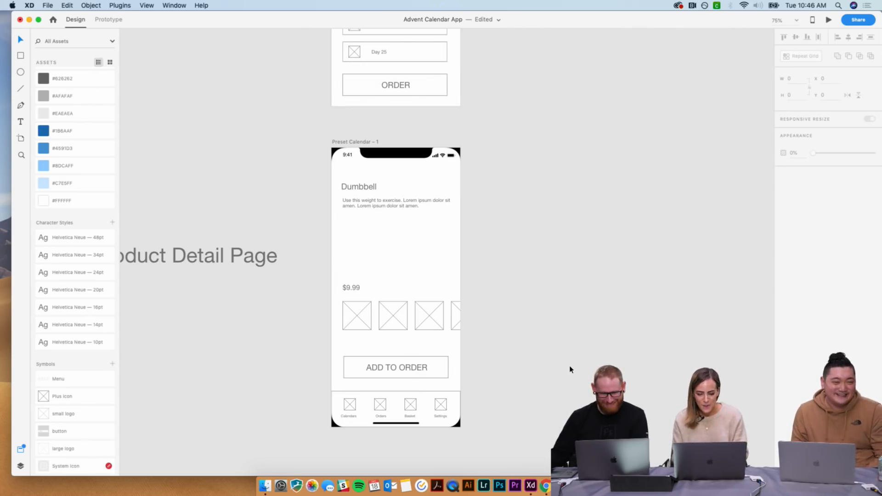
{"action": "scroll", "coordinate": [570, 369], "scroll_direction": "right", "scroll_amount": 3}
{"action": "scroll", "coordinate": [570, 370], "scroll_direction": "up", "scroll_amount": 1}
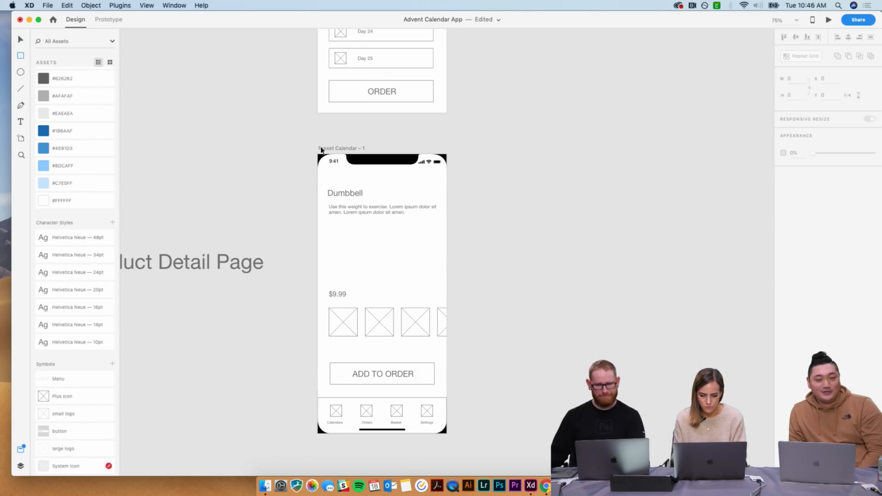
{"action": "left_click_drag", "start_coordinate": [318, 154], "coordinate": [445, 285]}
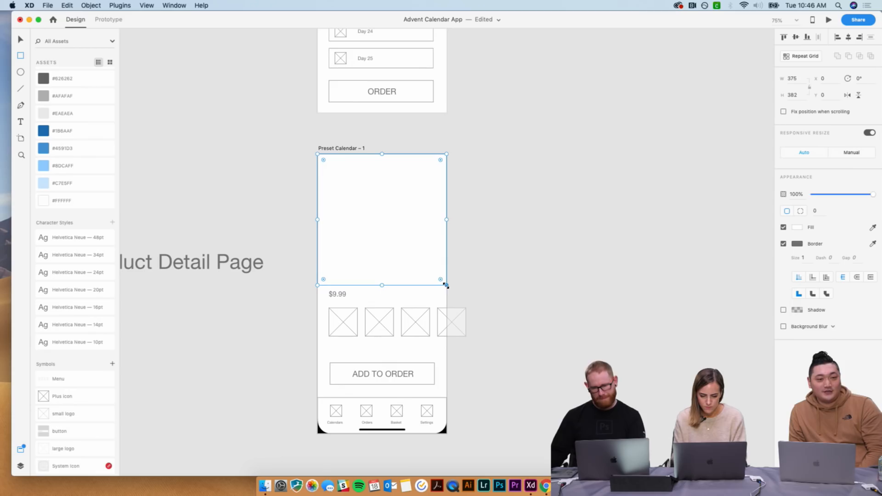
- Move the new rectangle to the bottom of the artboard's layer stack, behind the title, description and status bar
{"action": "left_click", "coordinate": [20, 466]}
{"action": "left_click_drag", "start_coordinate": [61, 76], "coordinate": [62, 187]}
{"action": "left_click", "coordinate": [547, 175]}
{"action": "left_click", "coordinate": [399, 267]}
{"action": "left_click", "coordinate": [538, 161]}
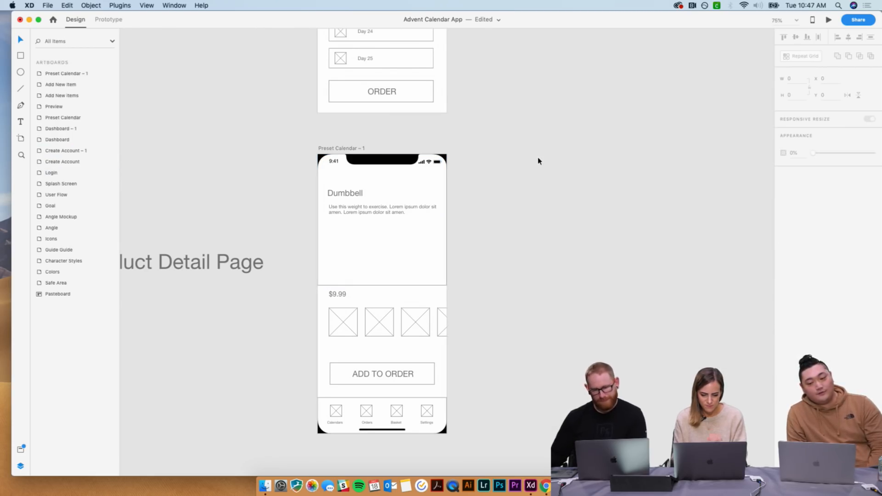
- Shorten the background rectangle to a height of 366 by raising its lower edge away from the price
{"action": "left_click", "coordinate": [400, 286]}
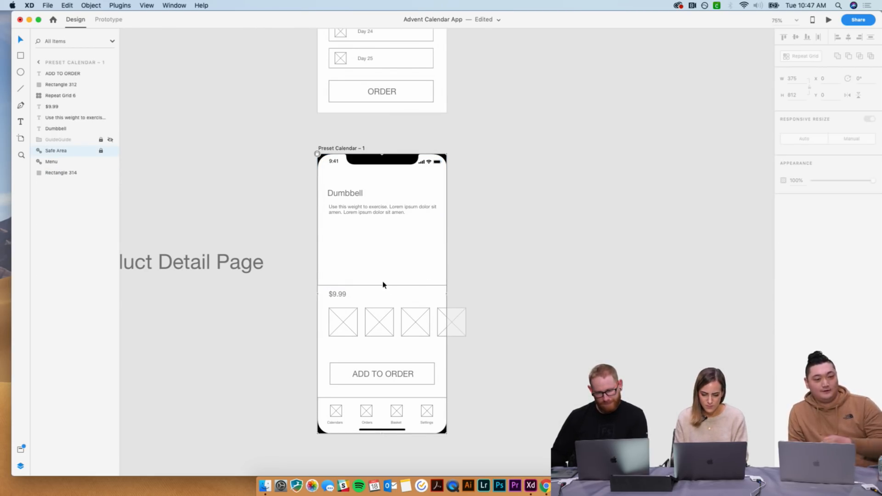
{"action": "left_click", "coordinate": [59, 172]}
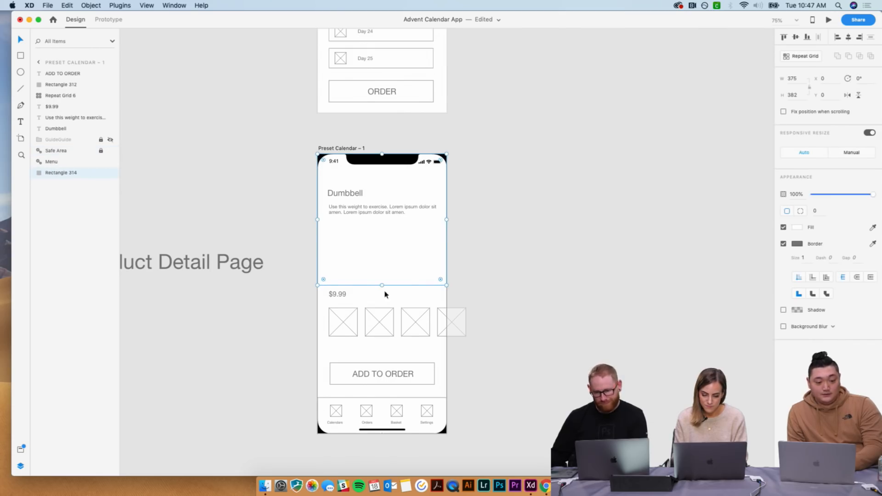
{"action": "left_click_drag", "start_coordinate": [381, 286], "coordinate": [381, 279]}
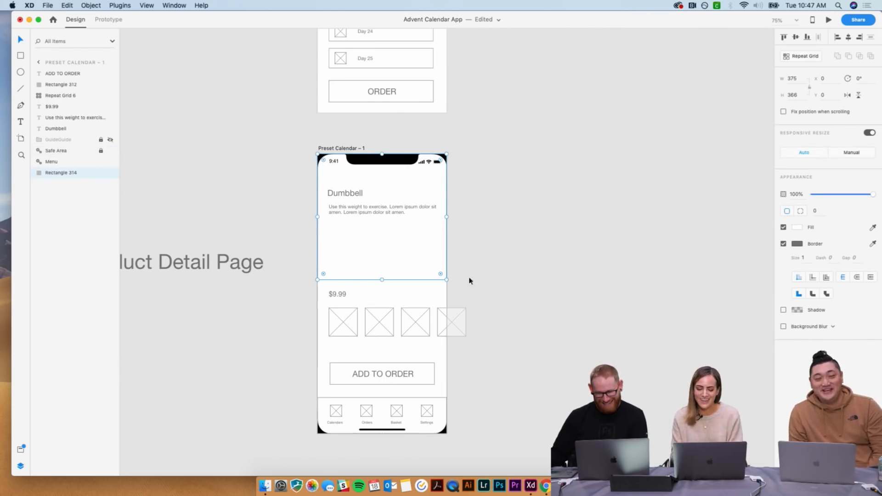
{"action": "left_click", "coordinate": [640, 273]}
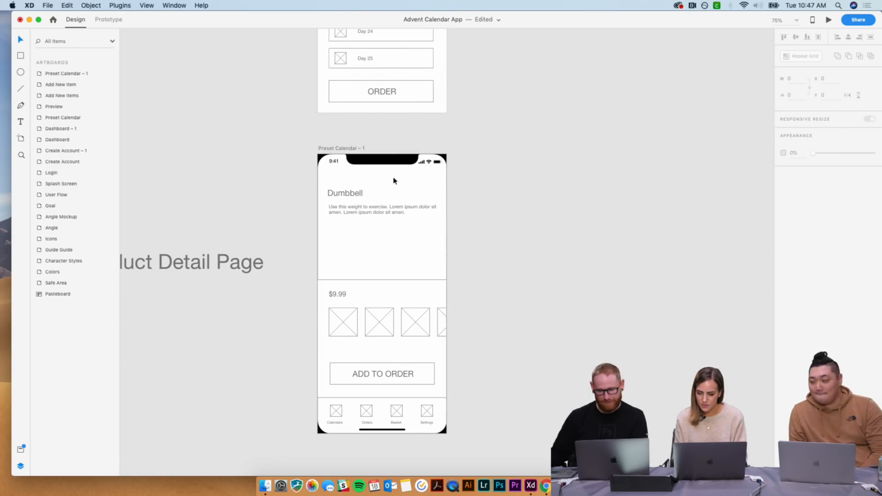
- Duplicate the Dumbbell artboard and place the copy directly below the original, at X 1930 and Y 7832
{"action": "left_click", "coordinate": [336, 149]}
{"action": "key", "text": "cmd+d"}
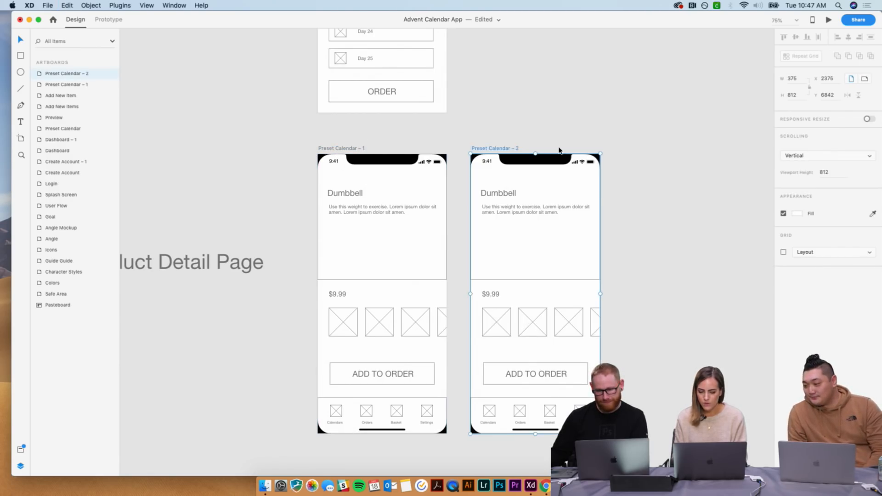
{"action": "key", "text": "cmd+minus"}
{"action": "key", "text": "cmd+minus"}
{"action": "left_click_drag", "start_coordinate": [467, 206], "coordinate": [399, 341]}
{"action": "left_click", "coordinate": [340, 369]}
{"action": "scroll", "coordinate": [340, 370], "scroll_direction": "down", "scroll_amount": 5}
{"action": "left_click", "coordinate": [440, 255]}
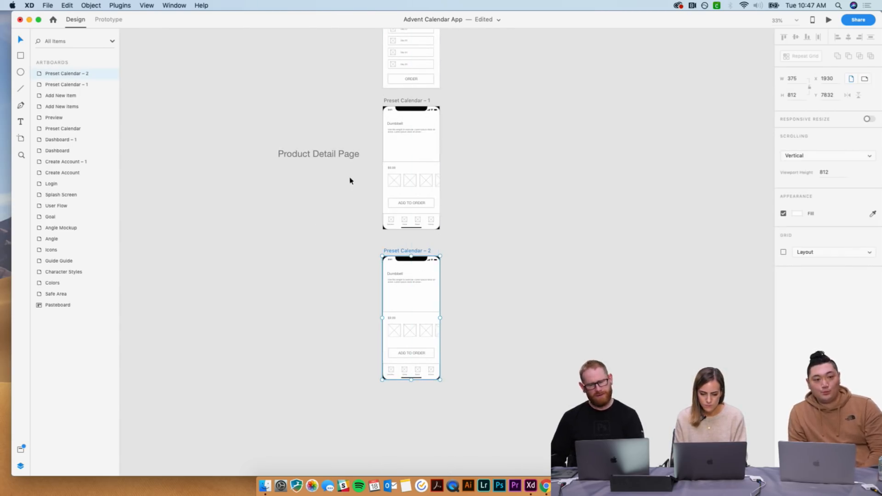
- Copy the Product Detail Page label down beside the duplicated artboard and change its text to My Basket
{"action": "left_click", "coordinate": [329, 153]}
{"action": "left_click_drag", "start_coordinate": [329, 154], "coordinate": [335, 316]}
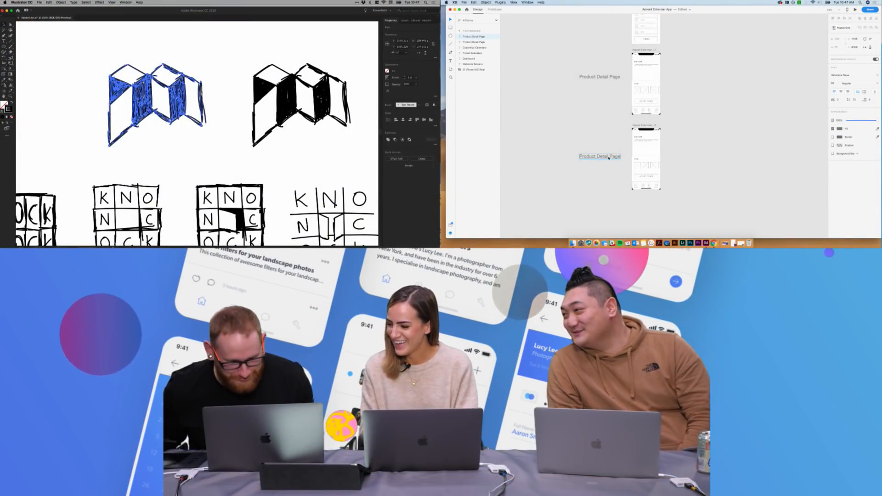
{"action": "left_click", "coordinate": [207, 37]}
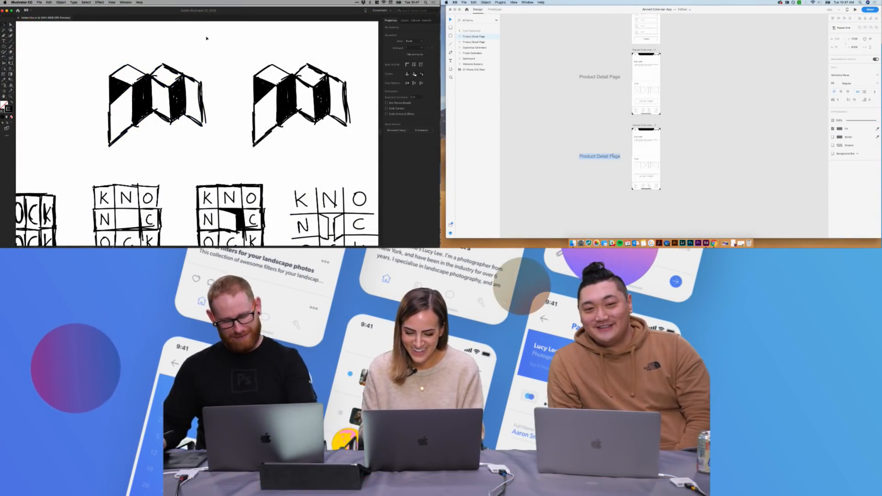
{"action": "type", "text": "My Basket"}
{"action": "scroll", "coordinate": [198, 133], "scroll_direction": "left", "scroll_amount": 5}
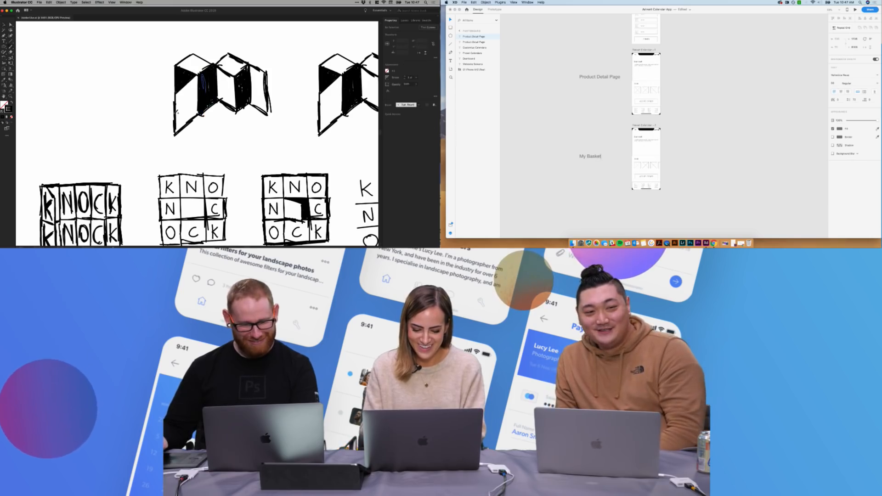
{"action": "left_click", "coordinate": [604, 161]}
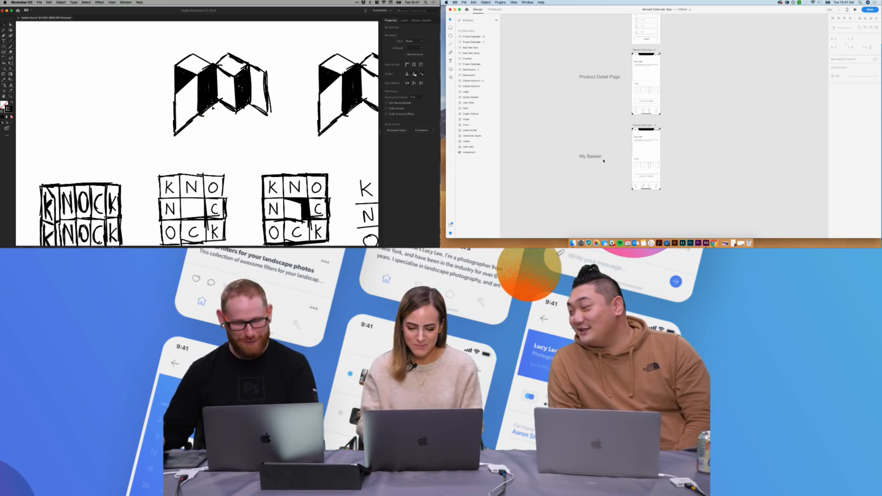
- Remove the leftmost black panel from the folded logo copy in Illustrator, and rename the duplicated XD artboard My Basket
{"action": "scroll", "coordinate": [667, 160], "scroll_direction": "up", "scroll_amount": 5}
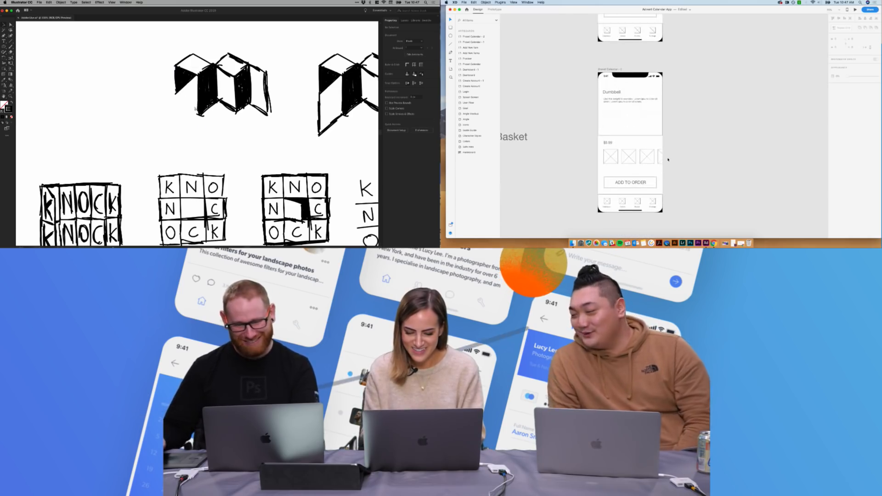
{"action": "scroll", "coordinate": [668, 159], "scroll_direction": "down", "scroll_amount": 2}
{"action": "left_click", "coordinate": [196, 86]}
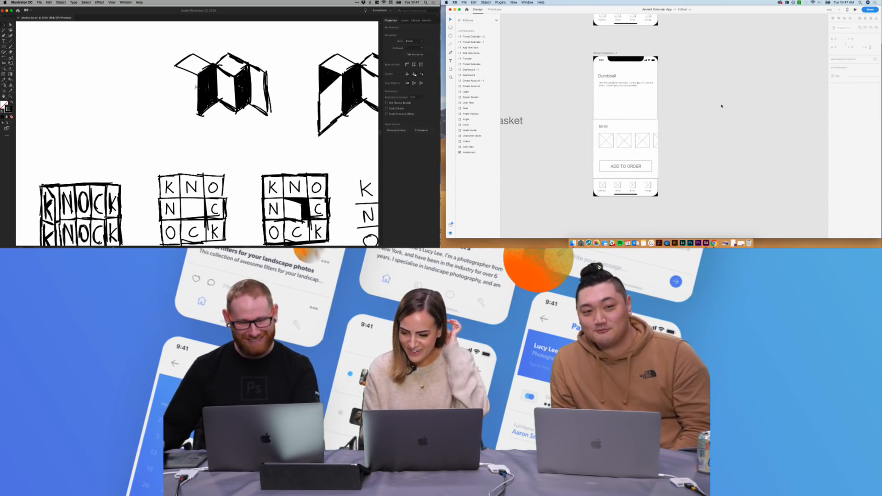
{"action": "key", "text": "b"}
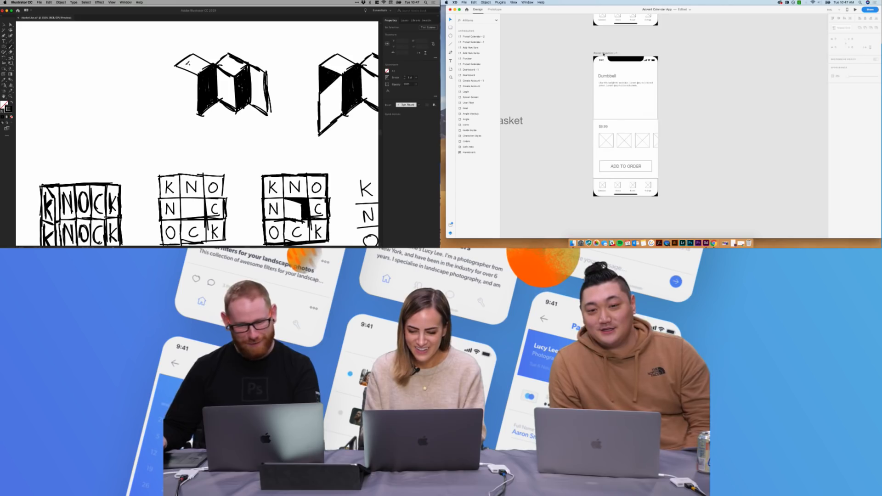
{"action": "left_click", "coordinate": [603, 54]}
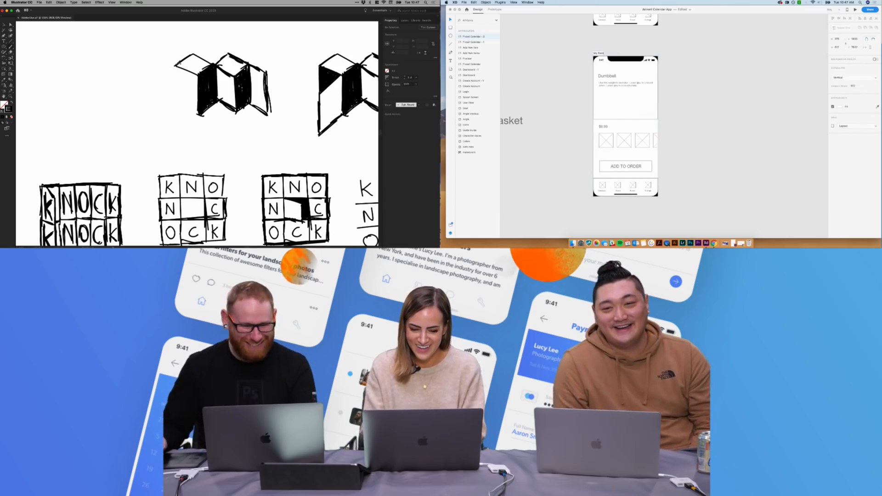
{"action": "scroll", "coordinate": [611, 58], "scroll_direction": "up", "scroll_amount": 5}
- Brush new left-hand panel outlines onto the folded logo in Illustrator, and rename the upper Dumbbell artboard in XD as Detail Page
{"action": "left_click_drag", "start_coordinate": [176, 73], "coordinate": [177, 100]}
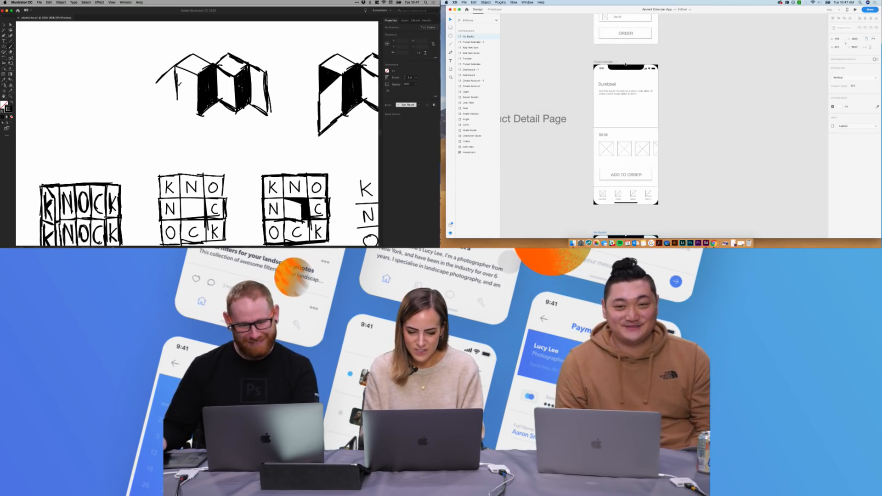
{"action": "left_click", "coordinate": [597, 62]}
{"action": "type", "text": "Produ"}
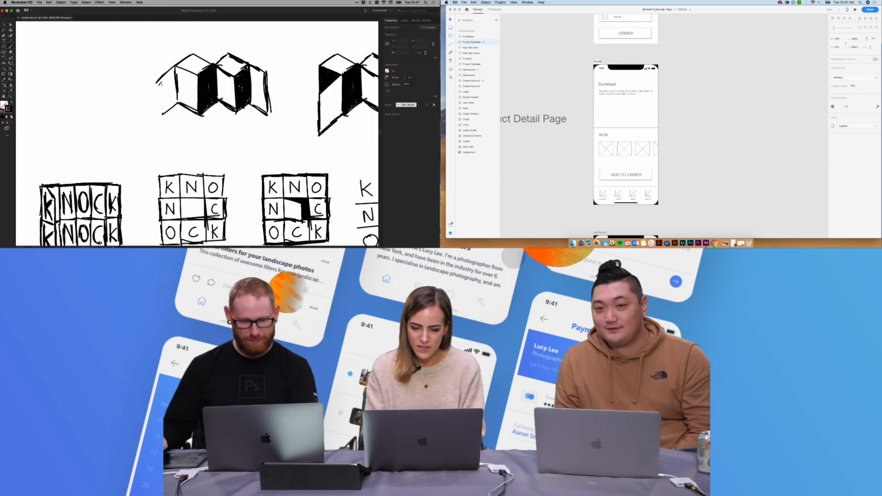
{"action": "left_click_drag", "start_coordinate": [160, 79], "coordinate": [158, 122]}
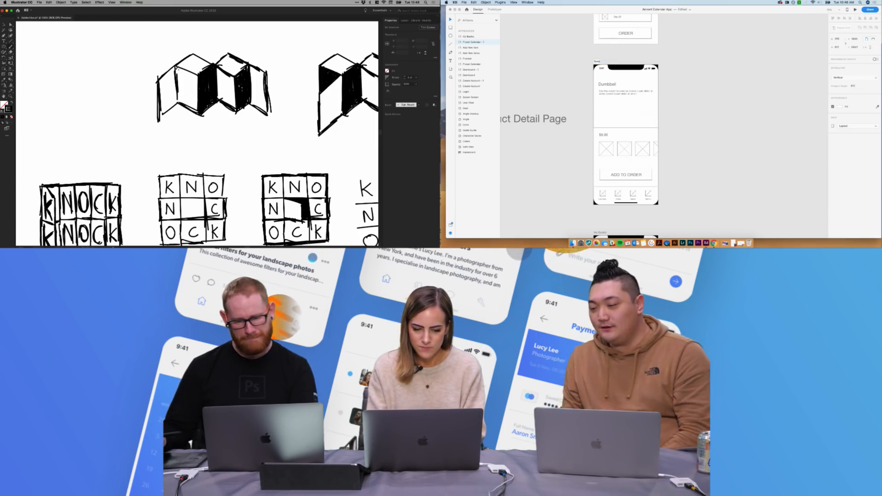
{"action": "type", "text": "Page"}
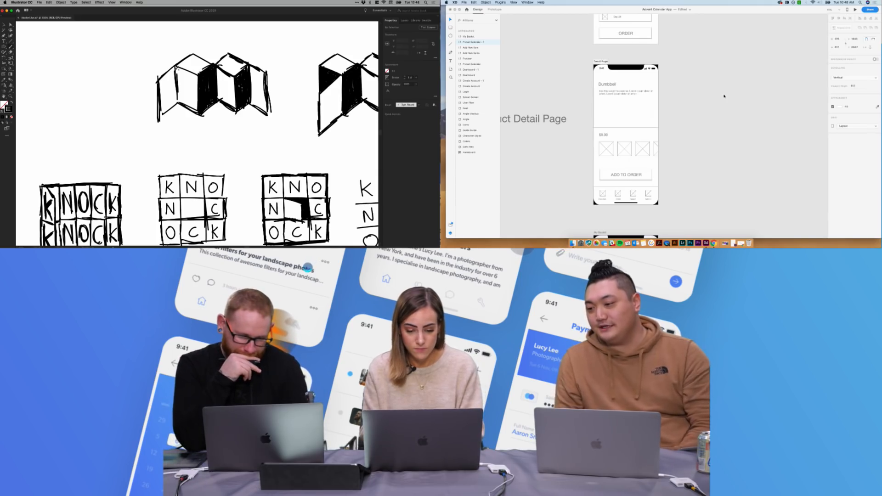
{"action": "key", "text": "Return"}
{"action": "left_click", "coordinate": [496, 206]}
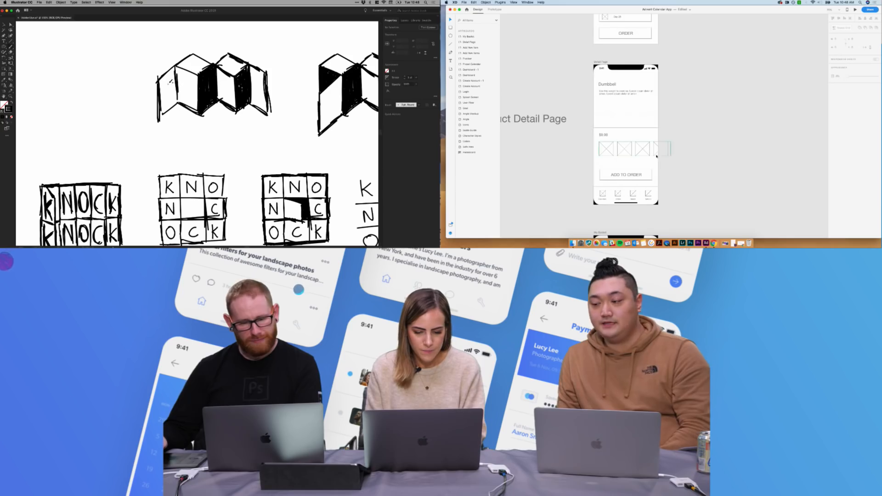
- Search the document's layers for dumbbell, clear the search, and locate the Dumbbell title's layer on the Detail Page artboard
{"action": "left_click", "coordinate": [599, 59]}
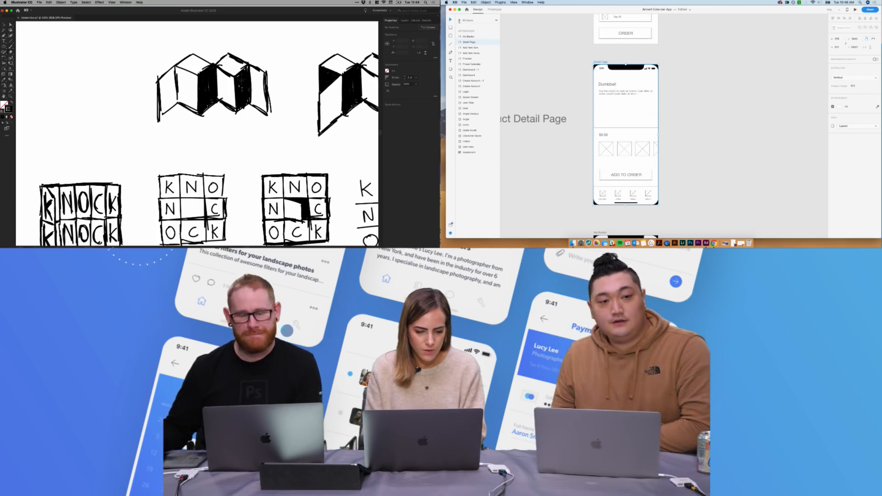
{"action": "left_click", "coordinate": [497, 21]}
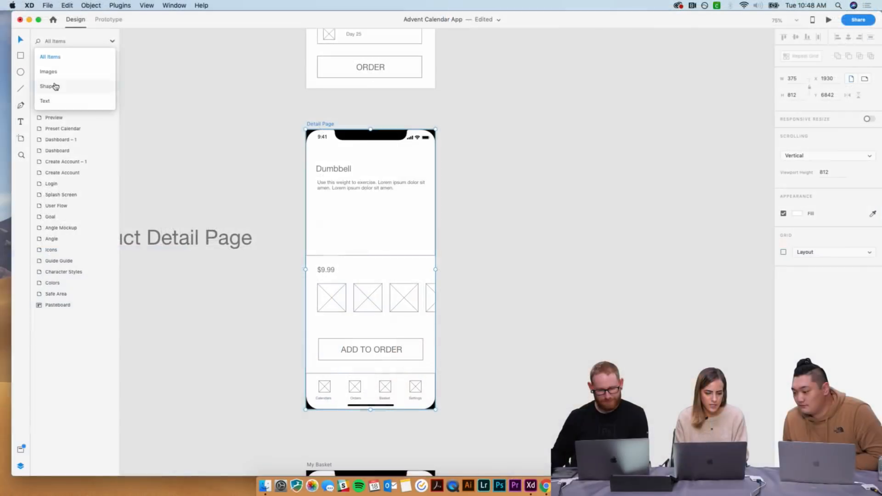
{"action": "left_click", "coordinate": [55, 42]}
{"action": "left_click", "coordinate": [56, 41]}
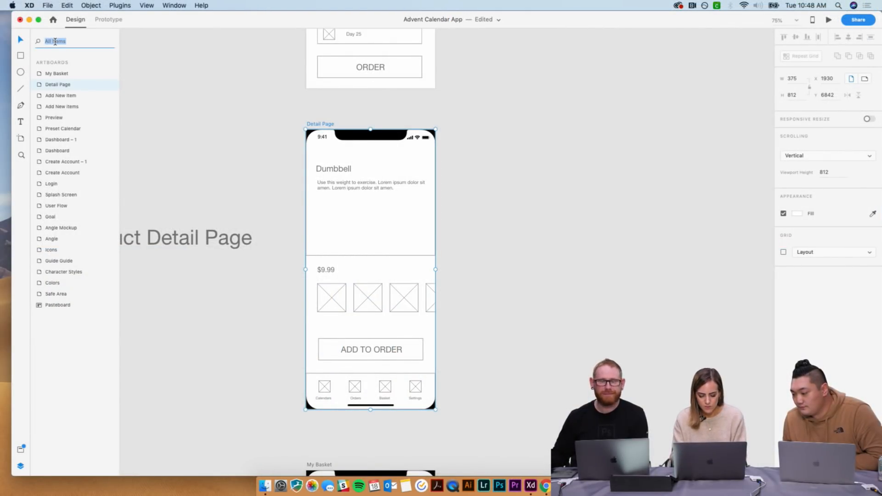
{"action": "type", "text": "dumbel"}
{"action": "key", "text": "BackSpace"}
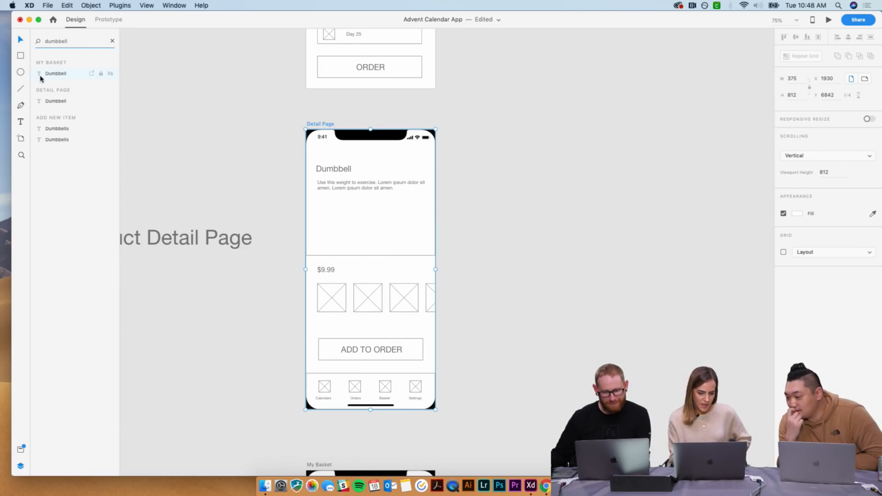
{"action": "left_click", "coordinate": [171, 134]}
{"action": "left_click", "coordinate": [112, 42]}
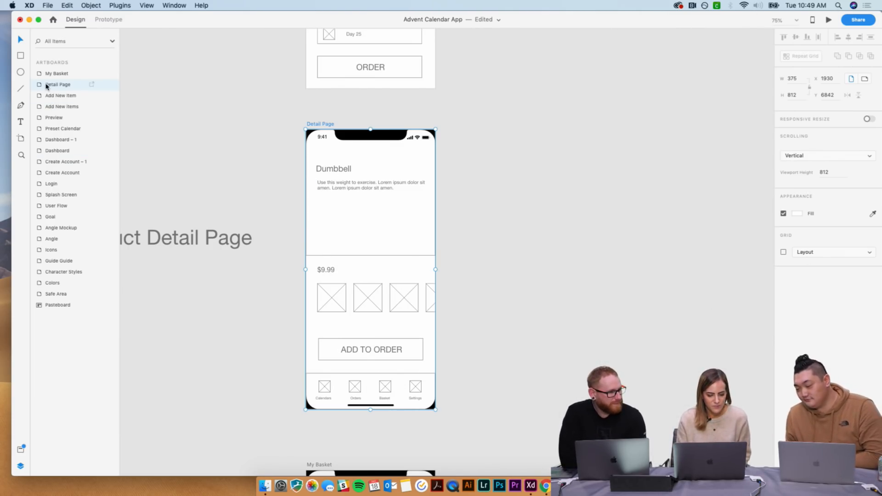
{"action": "left_click", "coordinate": [326, 170]}
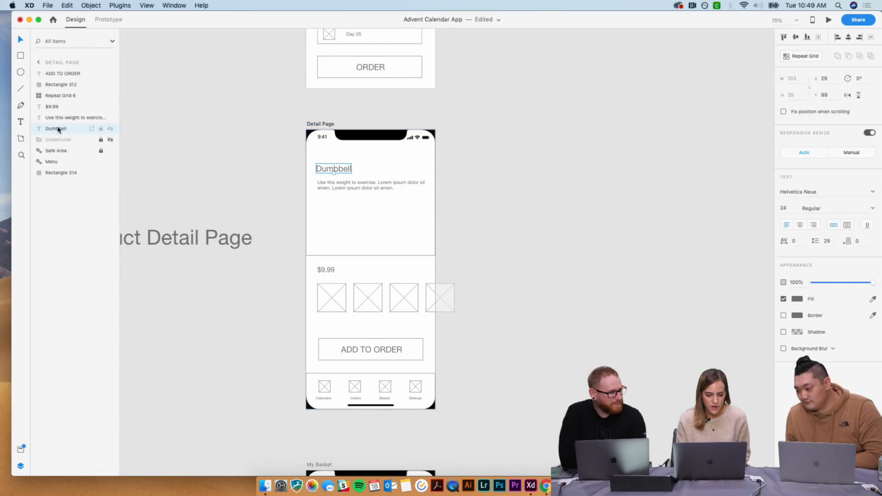
{"action": "left_click", "coordinate": [530, 219]}
- Change the button label on the My Basket artboard to CHECKOUT
{"action": "key", "text": "super+minus"}
{"action": "key", "text": "super+minus"}
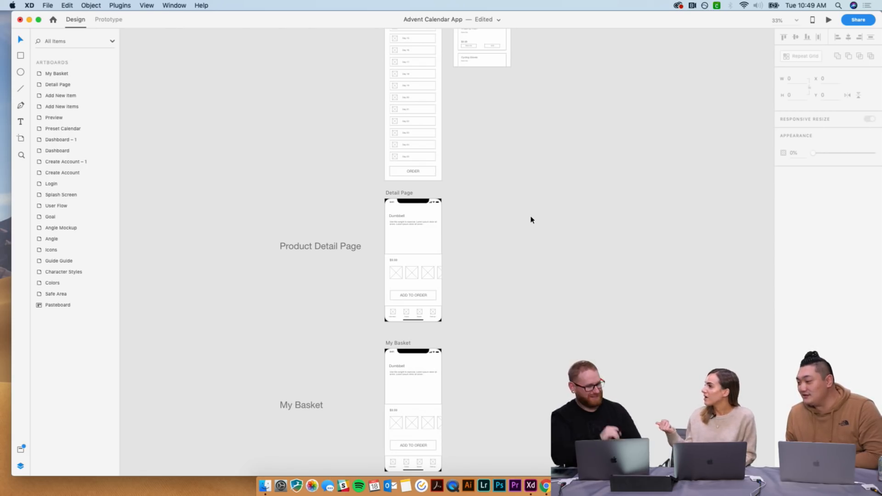
{"action": "scroll", "coordinate": [531, 220], "scroll_direction": "down", "scroll_amount": 5}
{"action": "scroll", "coordinate": [531, 220], "scroll_direction": "right", "scroll_amount": 4}
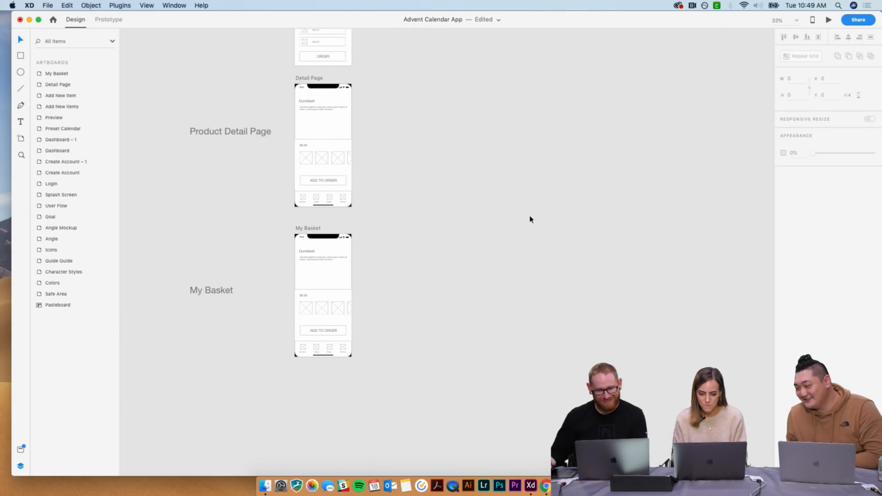
{"action": "key", "text": "super+equal"}
{"action": "scroll", "coordinate": [529, 218], "scroll_direction": "left", "scroll_amount": 4}
{"action": "scroll", "coordinate": [530, 218], "scroll_direction": "down", "scroll_amount": 2}
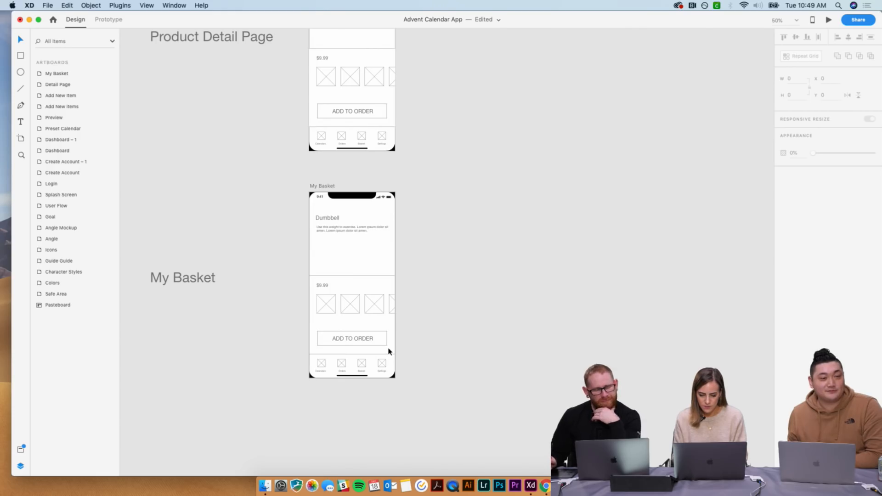
{"action": "left_click", "coordinate": [364, 343]}
{"action": "type", "text": "O"}
{"action": "type", "text": "HECKOUT"}
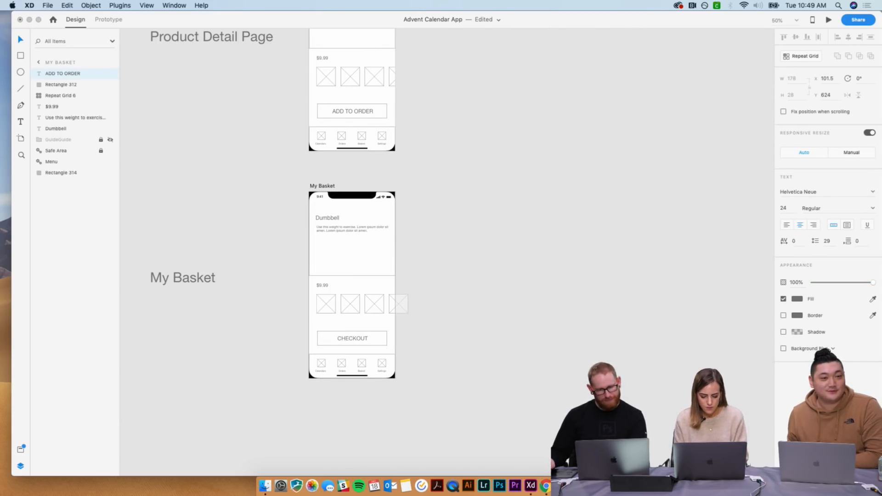
{"action": "key", "text": "Escape"}
{"action": "key", "text": "Escape"}
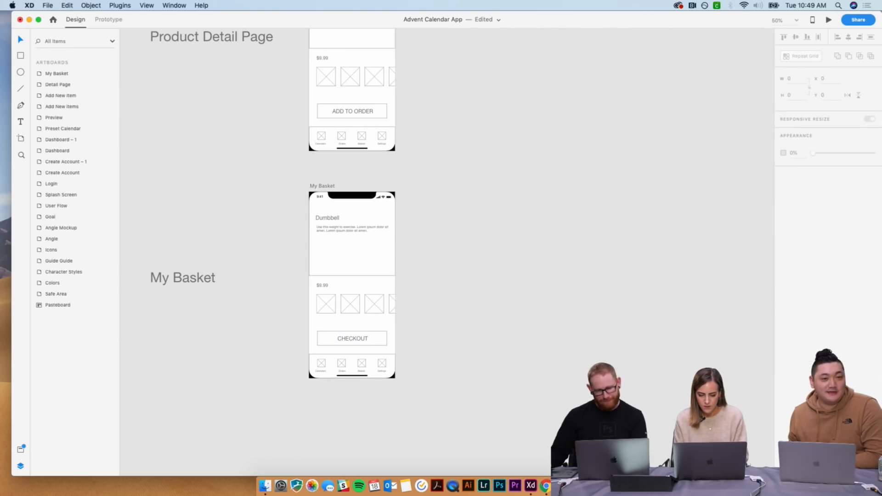
{"action": "key", "text": "super+equal"}
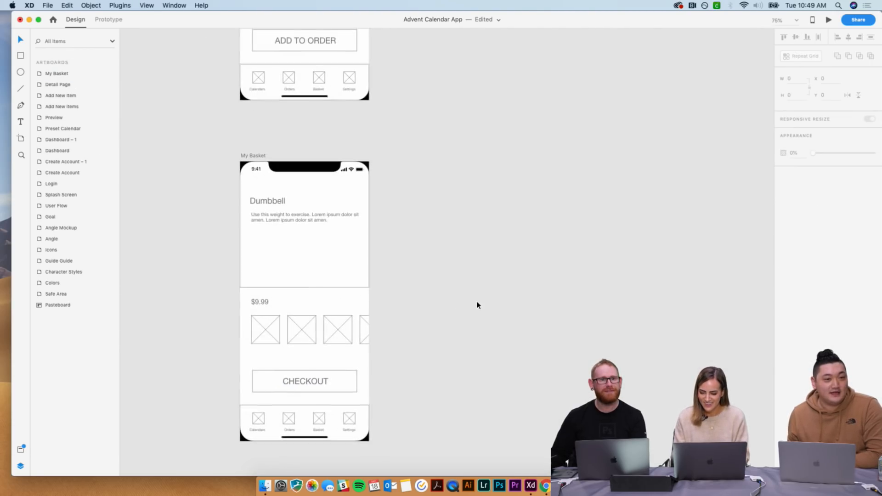
- Delete the price, the image placeholder grid, the outlined rectangle behind the header area and the description text from the My Basket artboard
{"action": "scroll", "coordinate": [476, 303], "scroll_direction": "left", "scroll_amount": 3}
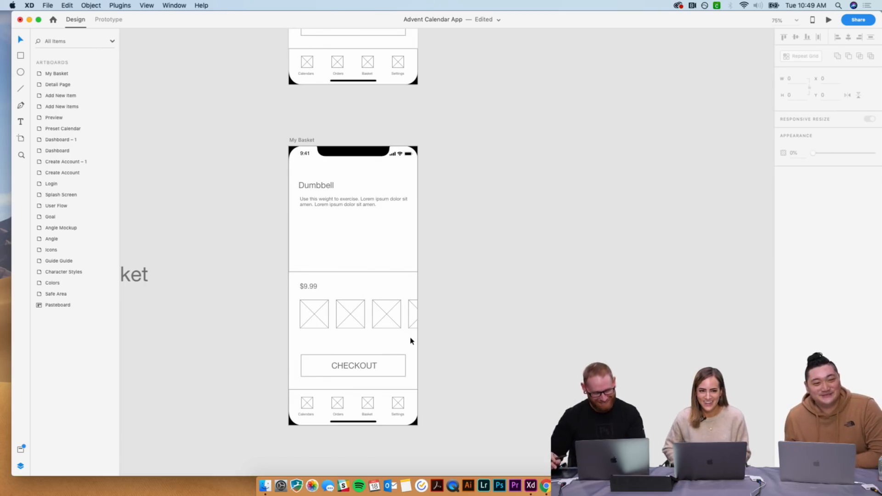
{"action": "left_click_drag", "start_coordinate": [409, 339], "coordinate": [304, 288]}
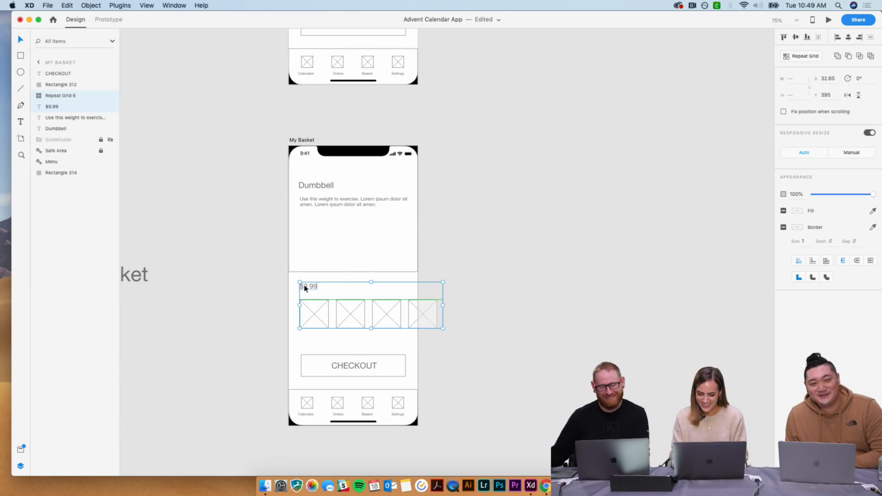
{"action": "key", "text": "Delete"}
{"action": "left_click_drag", "start_coordinate": [304, 282], "coordinate": [326, 266]}
{"action": "key", "text": "Delete"}
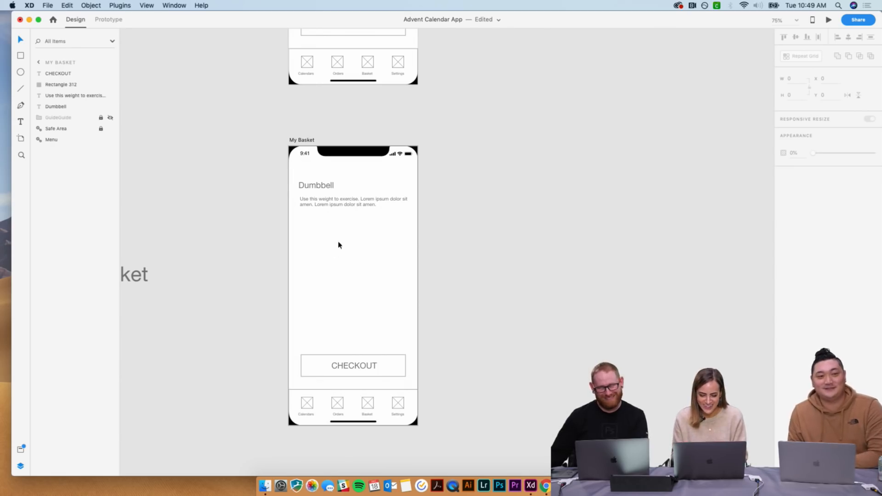
{"action": "left_click", "coordinate": [345, 226]}
{"action": "left_click", "coordinate": [315, 195]}
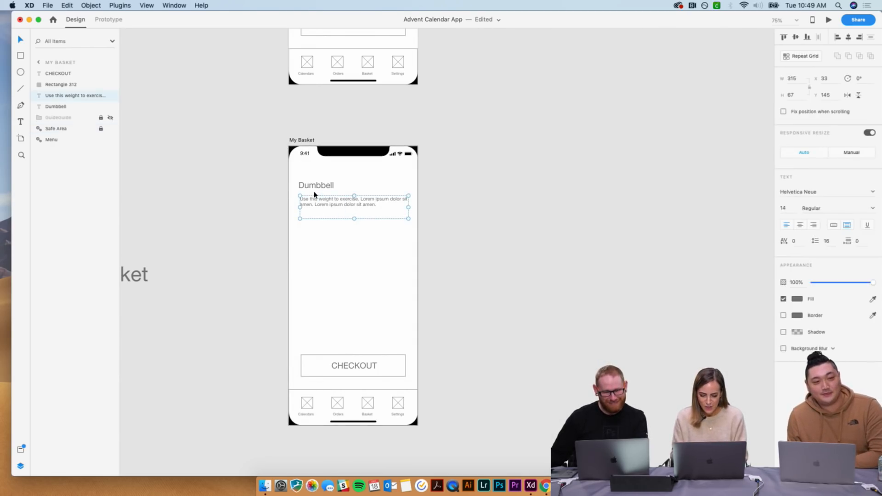
{"action": "key", "text": "Delete"}
- Change the Dumbbell title to My Basket and move it horizontally into line with the left edge of the CHECKOUT label
{"action": "left_click", "coordinate": [317, 189]}
{"action": "double_click", "coordinate": [317, 189]}
{"action": "type", "text": "My Basket"}
{"action": "key", "text": "Escape"}
{"action": "left_click_drag", "start_coordinate": [329, 187], "coordinate": [361, 189]}
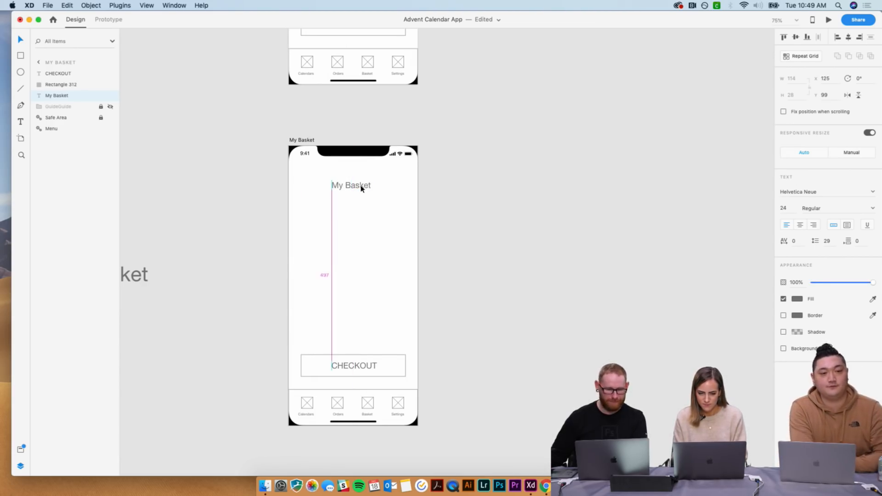
{"action": "left_click", "coordinate": [376, 248]}
- Duplicate the My Basket title directly below itself and change the copy's text to Calendar Name
{"action": "left_click", "coordinate": [356, 190]}
{"action": "key", "text": "super+d"}
{"action": "left_click_drag", "start_coordinate": [356, 190], "coordinate": [356, 219]}
{"action": "double_click", "coordinate": [356, 217]}
{"action": "type", "text": "Calend"}
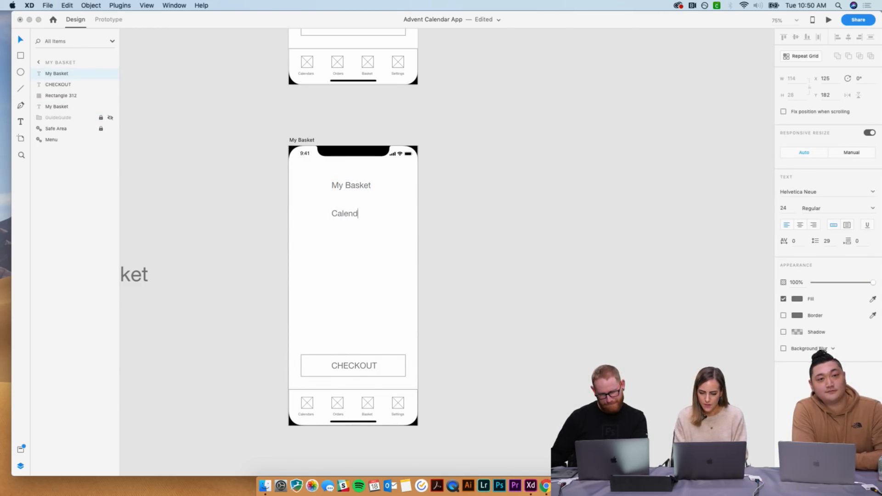
{"action": "type", "text": "ar Name"}
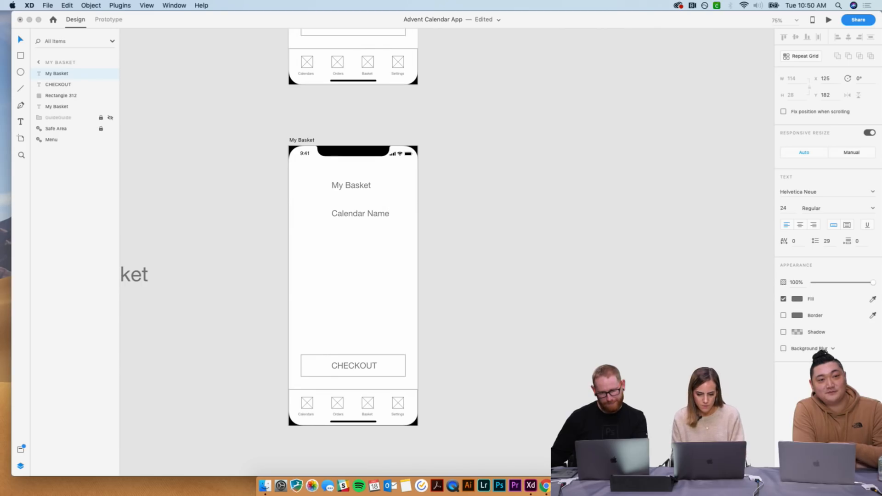
{"action": "key", "text": "Escape"}
{"action": "left_click", "coordinate": [794, 208]}
{"action": "type", "text": "20"}
{"action": "key", "text": "BackSpace"}
{"action": "left_click", "coordinate": [359, 264]}
{"action": "key", "text": "super+z"}
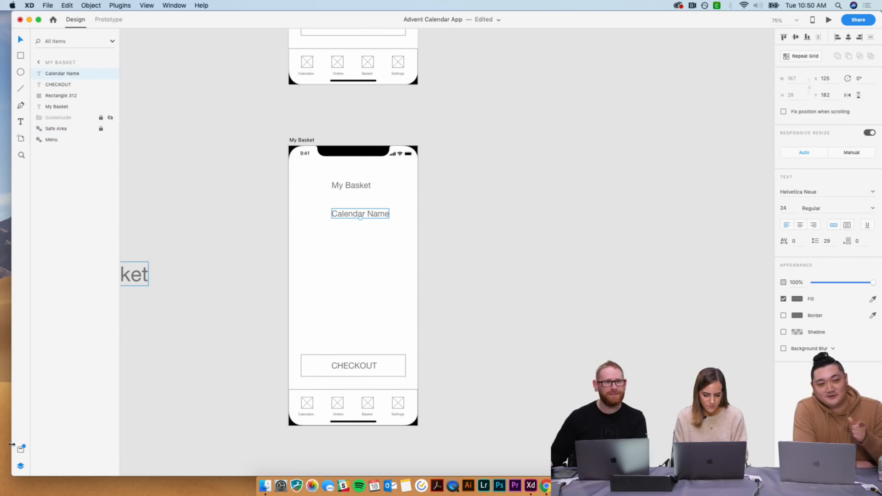
- Apply the Helvetica Neue 14pt character style to the Calendar Name text and reposition it just below the My Basket title
{"action": "left_click", "coordinate": [20, 449]}
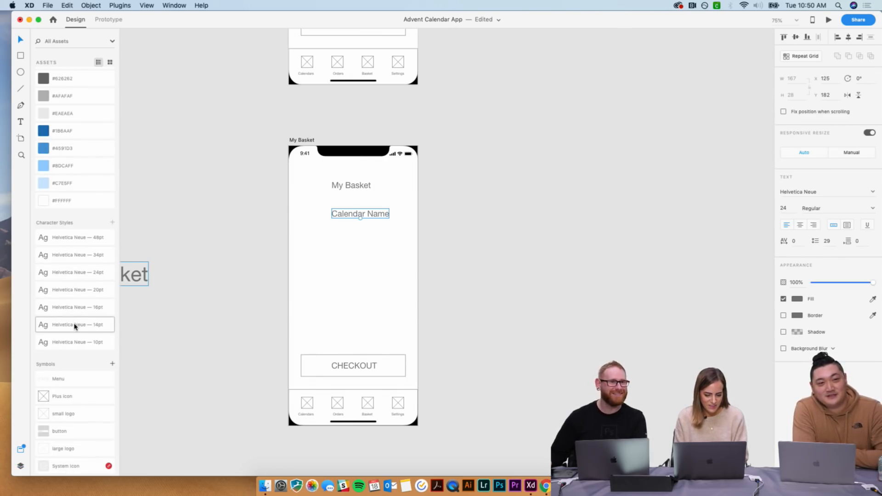
{"action": "left_click", "coordinate": [75, 325]}
{"action": "left_click_drag", "start_coordinate": [345, 214], "coordinate": [340, 212]}
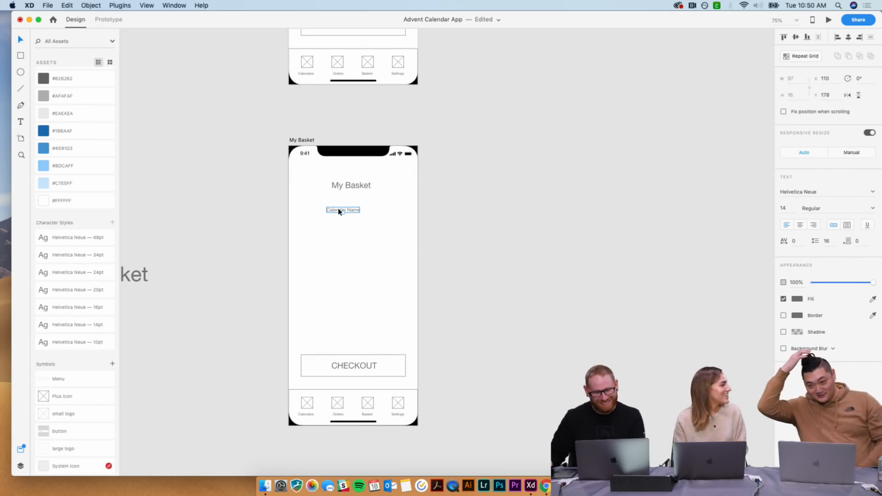
{"action": "mouse_move", "coordinate": [340, 212]}
{"action": "left_mouse_down"}
{"action": "mouse_move", "coordinate": [329, 204]}
{"action": "mouse_move", "coordinate": [334, 212]}
{"action": "left_mouse_up"}
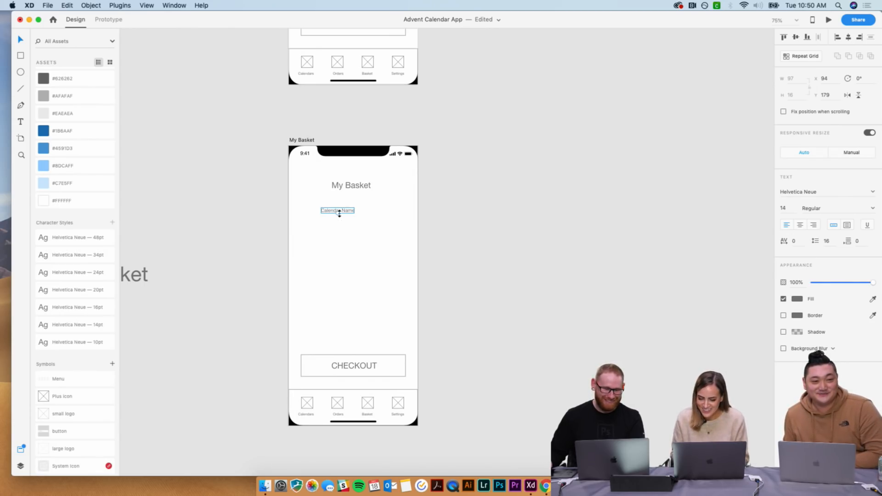
{"action": "left_click", "coordinate": [353, 218]}
{"action": "left_click_drag", "start_coordinate": [348, 212], "coordinate": [348, 206]}
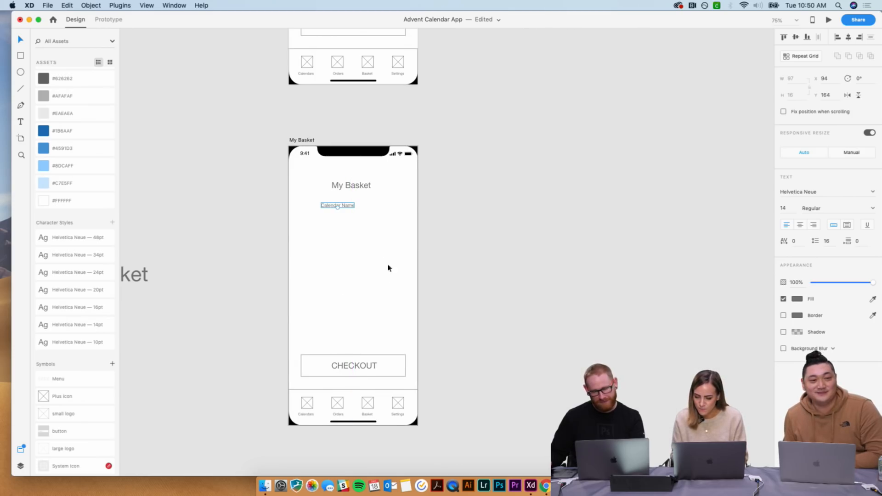
- Draw a rectangle about 304 by 73 under the My Basket title and place it behind the Calendar Name text in the layer order
{"action": "left_click", "coordinate": [333, 210]}
{"action": "left_click", "coordinate": [20, 56]}
{"action": "left_click_drag", "start_coordinate": [302, 202], "coordinate": [405, 227]}
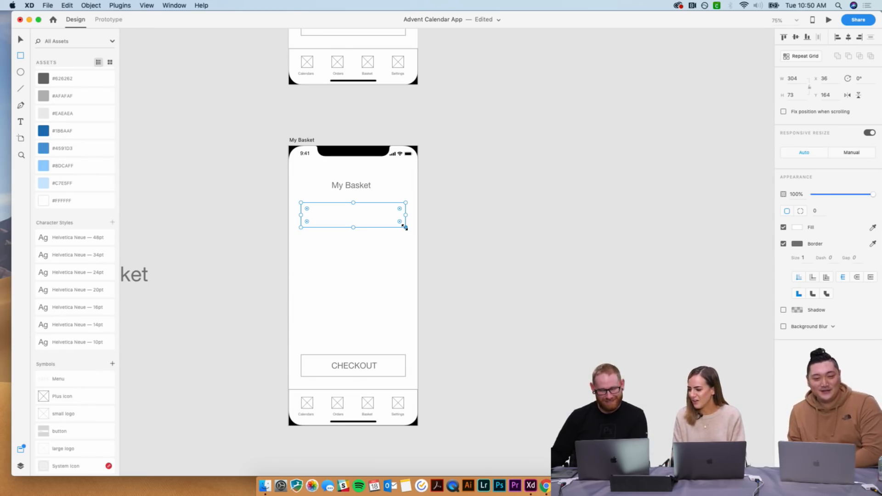
{"action": "right_click", "coordinate": [360, 222]}
{"action": "left_click", "coordinate": [317, 231]}
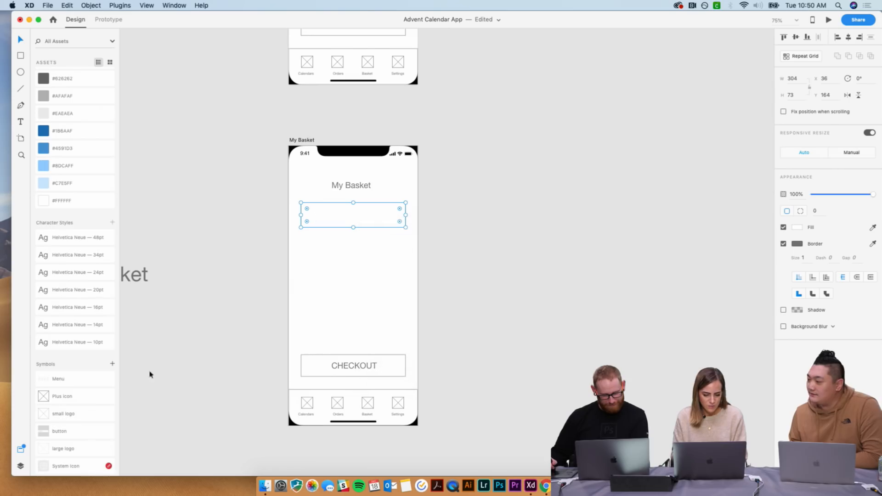
{"action": "left_click", "coordinate": [21, 465]}
{"action": "left_click_drag", "start_coordinate": [60, 74], "coordinate": [66, 117]}
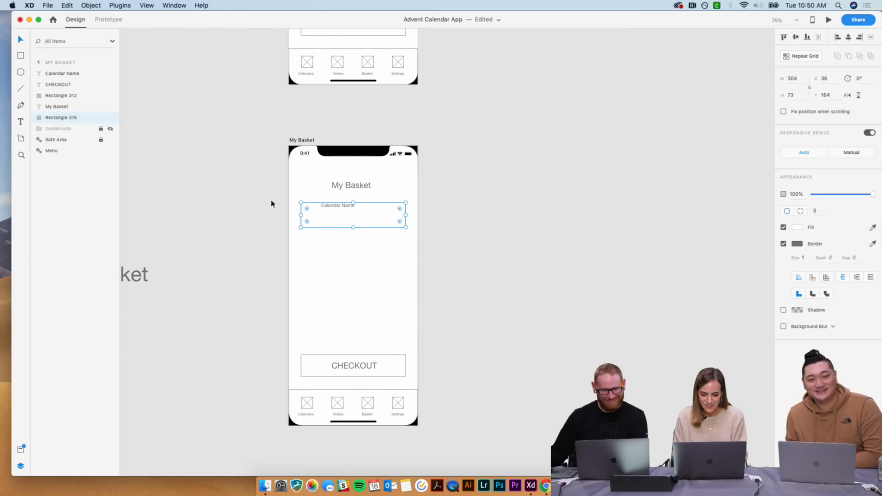
{"action": "left_click", "coordinate": [343, 285]}
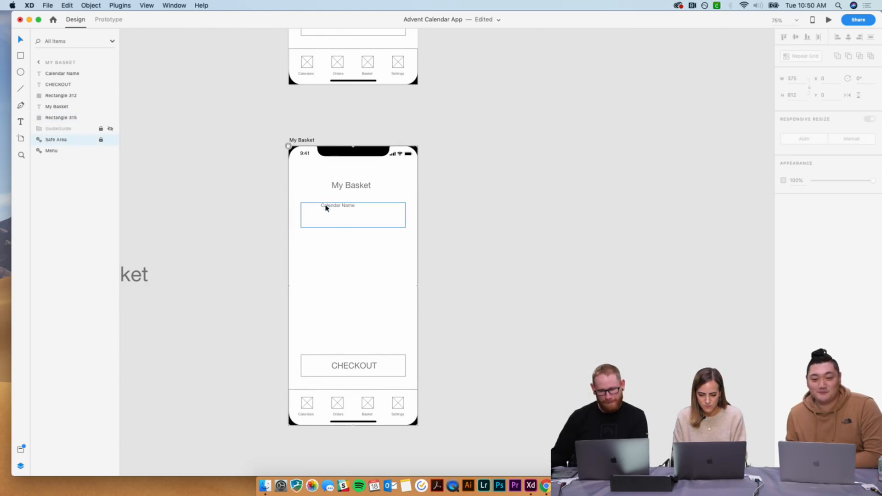
- Move Calendar Name inside the new box in line with the title's left edge, and add $9.99 as a second line
{"action": "left_click_drag", "start_coordinate": [325, 207], "coordinate": [334, 214]}
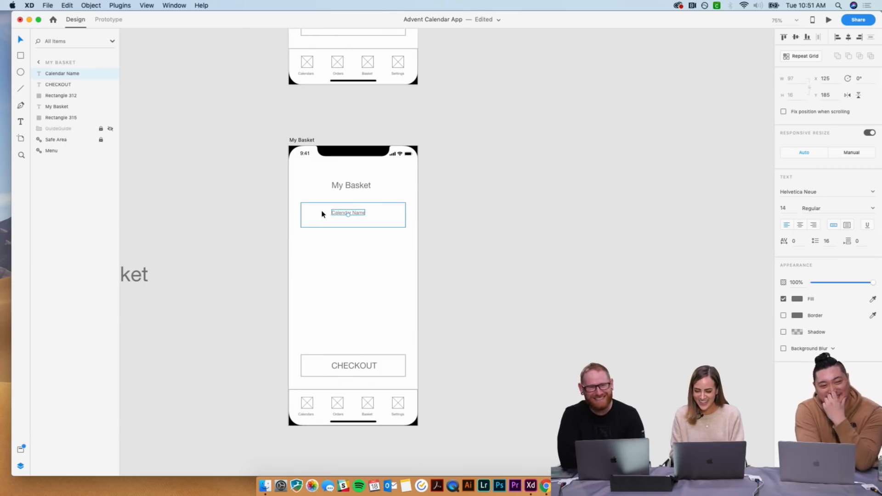
{"action": "double_click", "coordinate": [335, 212]}
{"action": "key", "text": "Escape"}
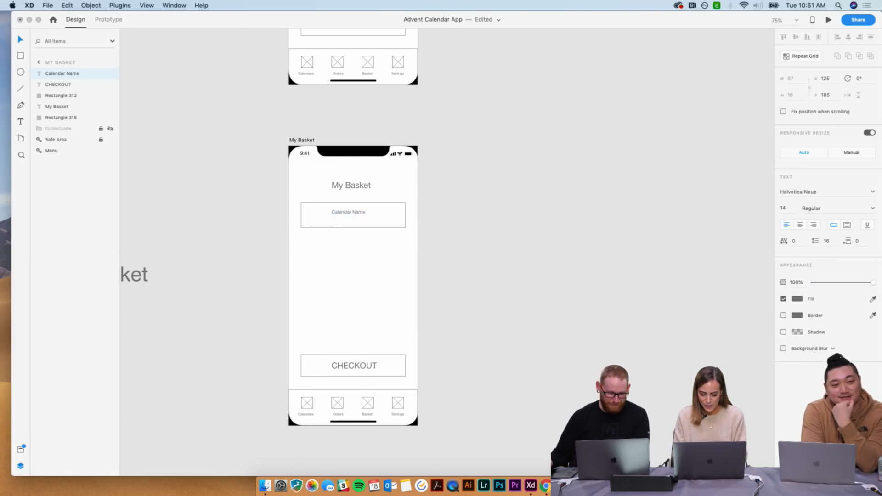
{"action": "type", "text": "$9.99"}
{"action": "key", "text": "Escape"}
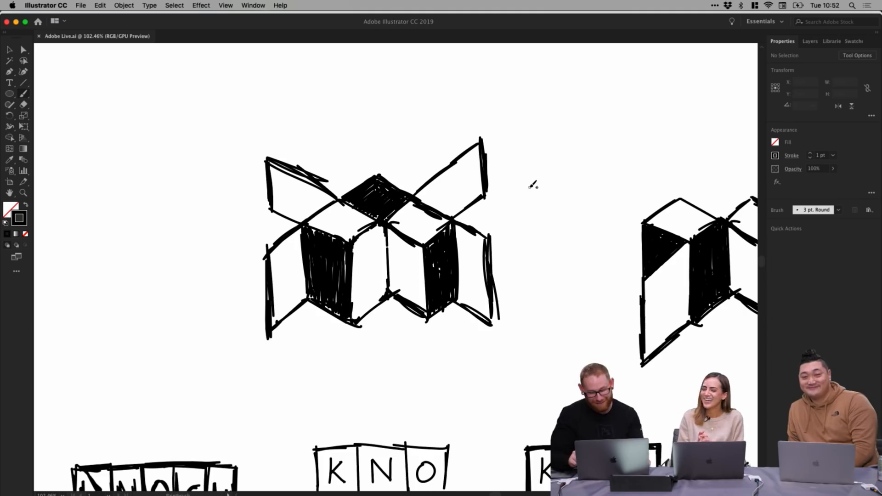
{"action": "key", "text": "super+1"}
{"action": "key", "text": "super+minus"}
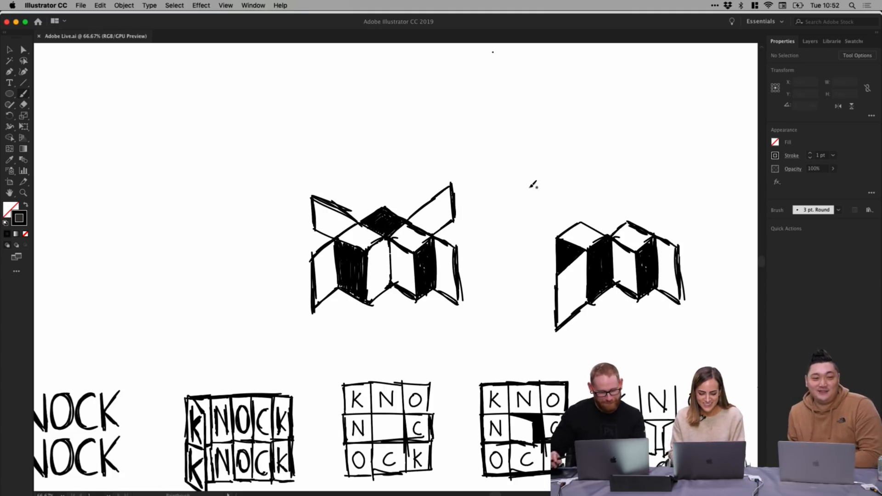
{"action": "left_click_drag", "start_coordinate": [305, 142], "coordinate": [307, 173]}
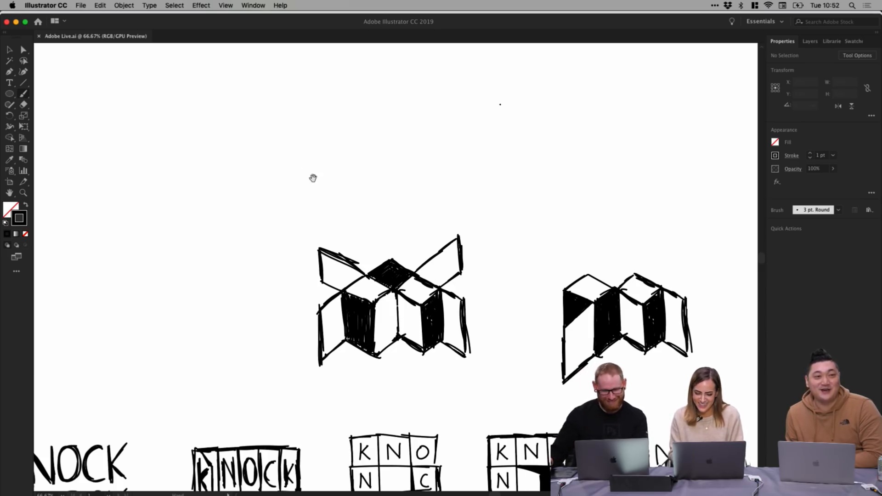
{"action": "left_click_drag", "start_coordinate": [329, 183], "coordinate": [339, 150]}
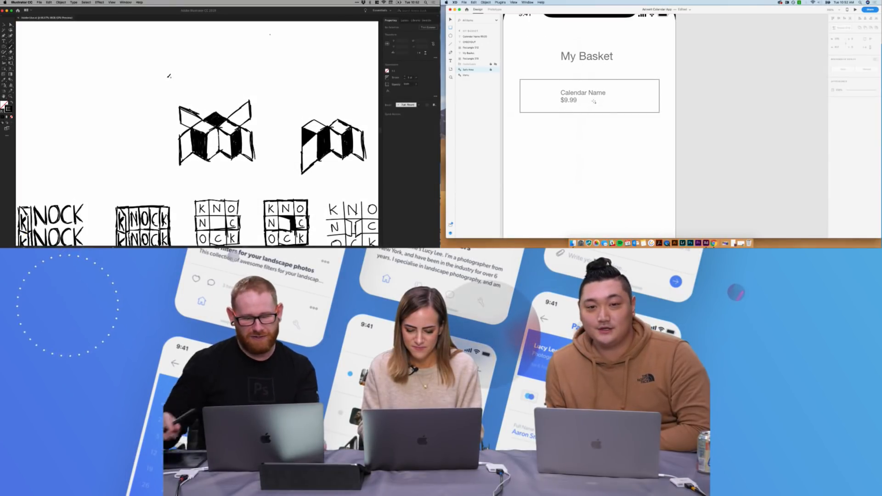
- Find a placeholder icon in the calendar wireframes above, copy it and return to the My Basket artboard in XD
{"action": "scroll", "coordinate": [593, 101], "scroll_direction": "down", "scroll_amount": 5}
{"action": "scroll", "coordinate": [131, 118], "scroll_direction": "up", "scroll_amount": 5}
{"action": "scroll", "coordinate": [158, 101], "scroll_direction": "up", "scroll_amount": 3}
{"action": "scroll", "coordinate": [629, 117], "scroll_direction": "up", "scroll_amount": 5}
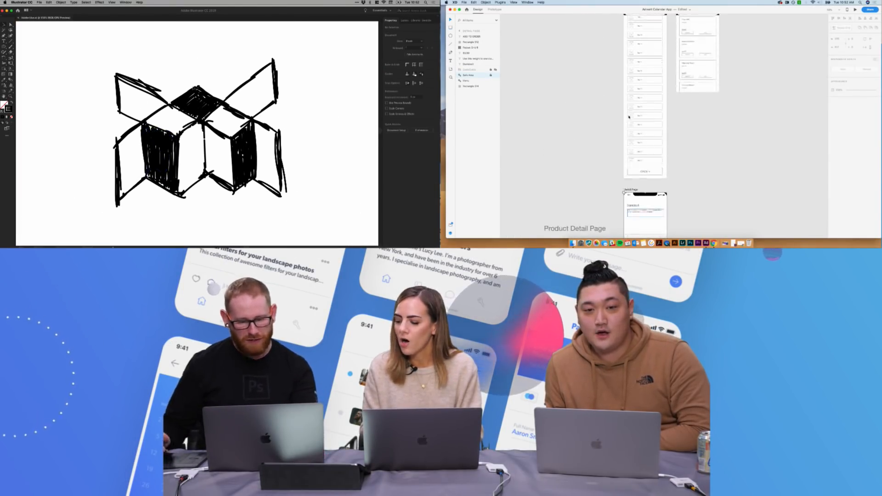
{"action": "scroll", "coordinate": [628, 117], "scroll_direction": "up", "scroll_amount": 6}
{"action": "scroll", "coordinate": [630, 138], "scroll_direction": "up", "scroll_amount": 5}
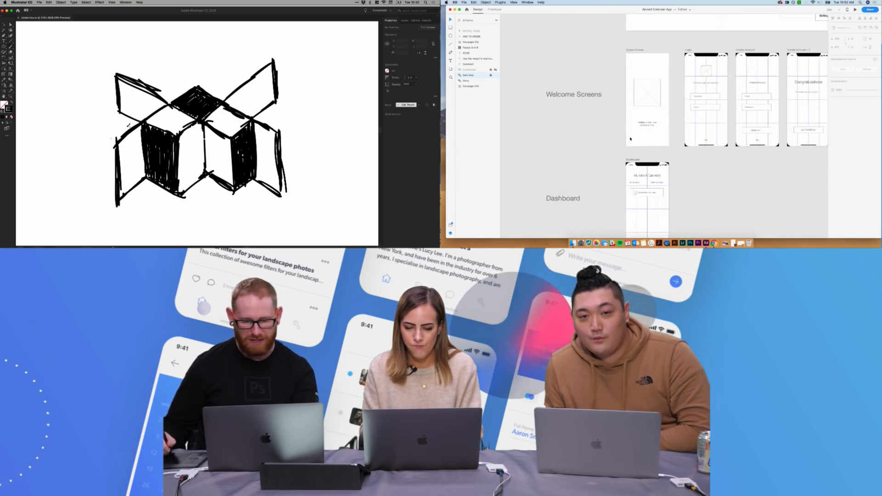
{"action": "scroll", "coordinate": [630, 138], "scroll_direction": "down", "scroll_amount": 2}
{"action": "scroll", "coordinate": [630, 138], "scroll_direction": "right", "scroll_amount": 4}
{"action": "scroll", "coordinate": [630, 138], "scroll_direction": "down", "scroll_amount": 4}
{"action": "scroll", "coordinate": [631, 139], "scroll_direction": "left", "scroll_amount": 1}
{"action": "scroll", "coordinate": [664, 135], "scroll_direction": "down", "scroll_amount": 5}
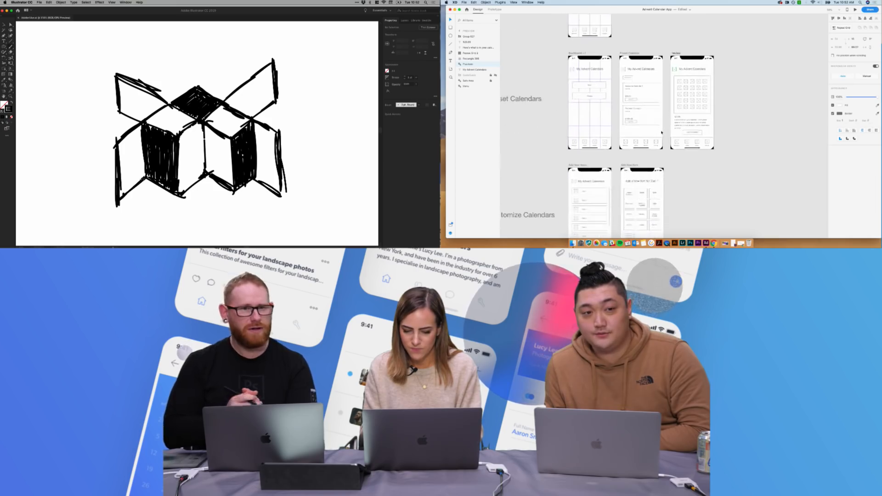
{"action": "scroll", "coordinate": [663, 134], "scroll_direction": "left", "scroll_amount": 2}
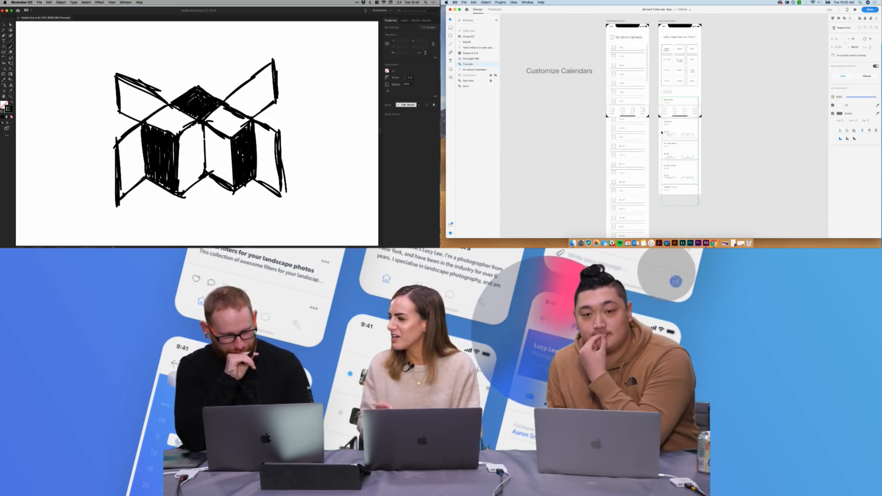
{"action": "scroll", "coordinate": [662, 132], "scroll_direction": "down", "scroll_amount": 10}
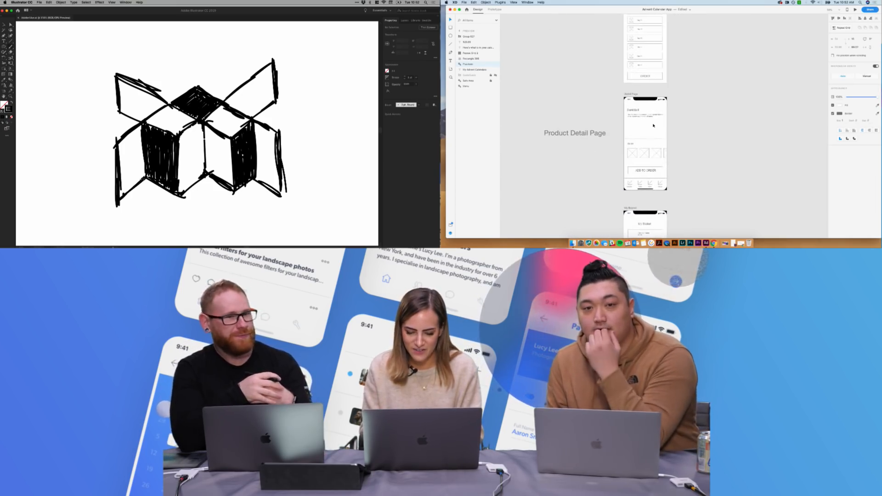
{"action": "scroll", "coordinate": [644, 121], "scroll_direction": "down", "scroll_amount": 3}
{"action": "scroll", "coordinate": [684, 136], "scroll_direction": "up", "scroll_amount": 5}
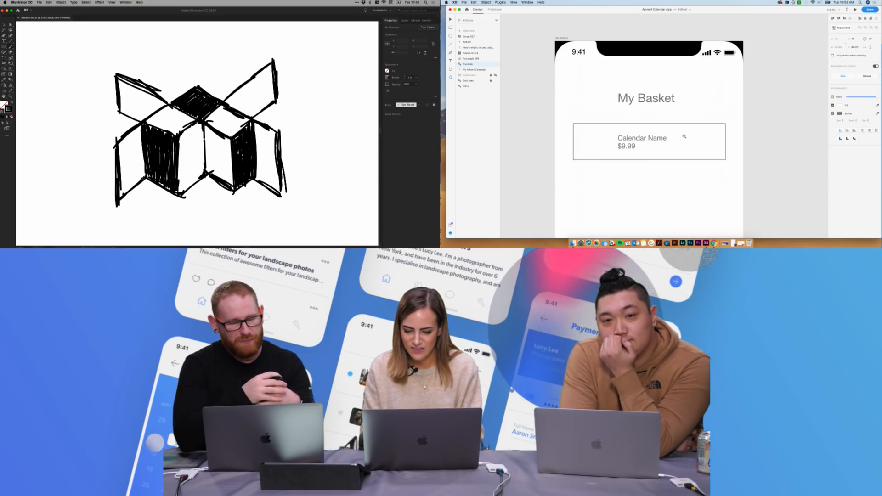
- Place the placeholder icon in the upper-left corner of the basket item box, and remove the extra pasted copy
{"action": "left_click_drag", "start_coordinate": [662, 130], "coordinate": [598, 133]}
{"action": "key", "text": "super+c"}
{"action": "key", "text": "super+v"}
{"action": "key", "text": "super+minus"}
{"action": "key", "text": "super+minus"}
{"action": "key", "text": "super+minus"}
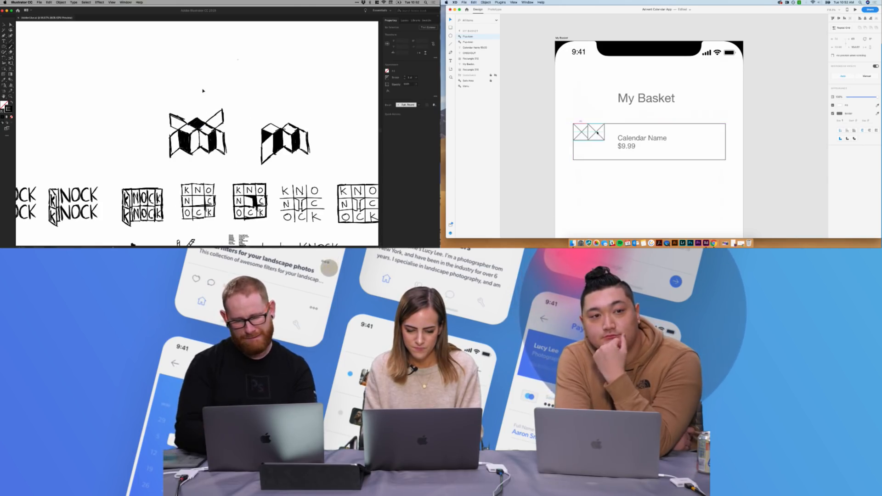
{"action": "key", "text": "Delete"}
- Turn the placeholder icon into a repeat grid extended sideways to a second column, with no gap between the columns
{"action": "mouse_move", "coordinate": [180, 122]}
{"action": "left_mouse_down"}
{"action": "mouse_move", "coordinate": [209, 121]}
{"action": "mouse_move", "coordinate": [169, 132]}
{"action": "left_mouse_up"}
{"action": "left_click", "coordinate": [581, 133]}
{"action": "key", "text": "super+equal"}
{"action": "key", "text": "super+r"}
{"action": "key", "text": "super+equal"}
{"action": "left_click_drag", "start_coordinate": [591, 132], "coordinate": [602, 132]}
{"action": "left_click_drag", "start_coordinate": [183, 124], "coordinate": [179, 136]}
{"action": "key", "text": "v"}
{"action": "mouse_move", "coordinate": [602, 131]}
{"action": "left_mouse_down"}
{"action": "mouse_move", "coordinate": [614, 132]}
{"action": "mouse_move", "coordinate": [586, 132]}
{"action": "left_mouse_up"}
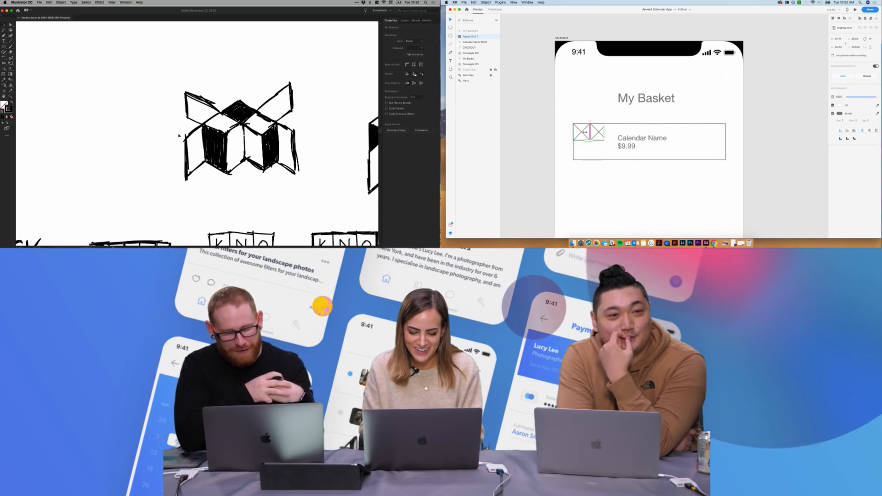
{"action": "key", "text": "super+minus"}
{"action": "left_click_drag", "start_coordinate": [605, 132], "coordinate": [614, 132]}
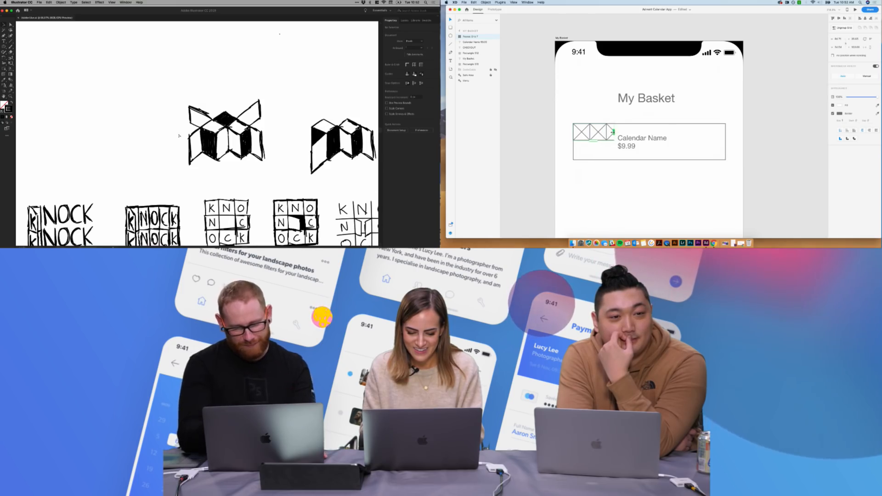
- Extend the placeholder grid down to a second row with no row gap, and shorten the item box to the grid's height
{"action": "left_click_drag", "start_coordinate": [177, 114], "coordinate": [174, 65]}
{"action": "left_click_drag", "start_coordinate": [590, 140], "coordinate": [590, 157]}
{"action": "scroll", "coordinate": [174, 66], "scroll_direction": "down", "scroll_amount": 5}
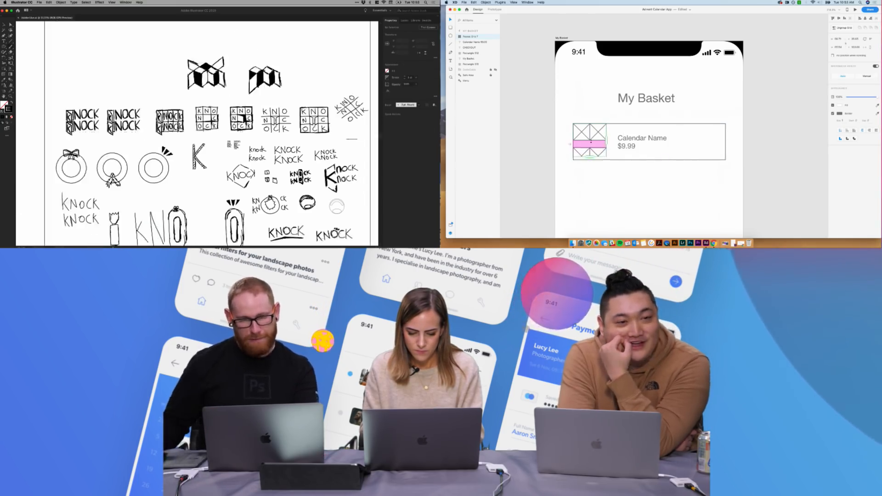
{"action": "scroll", "coordinate": [239, 132], "scroll_direction": "down", "scroll_amount": 1}
{"action": "left_click_drag", "start_coordinate": [590, 137], "coordinate": [590, 137]}
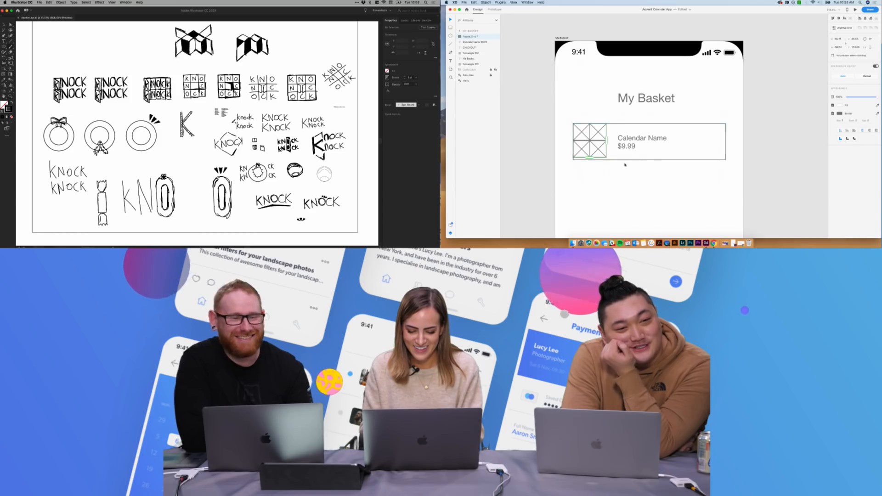
{"action": "double_click", "coordinate": [649, 159]}
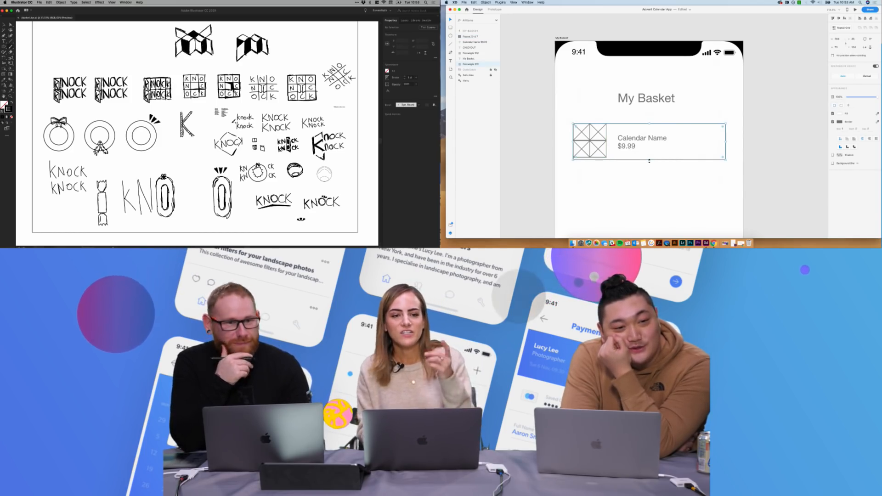
{"action": "left_click_drag", "start_coordinate": [649, 161], "coordinate": [650, 157]}
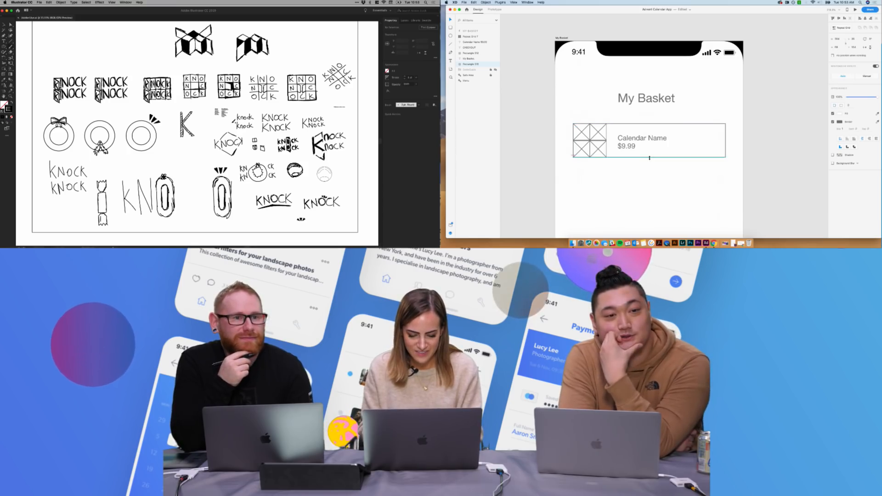
- Duplicate the calendar item with its placeholder grid, name and price directly below the first one on the My Basket artboard
{"action": "left_click", "coordinate": [650, 173]}
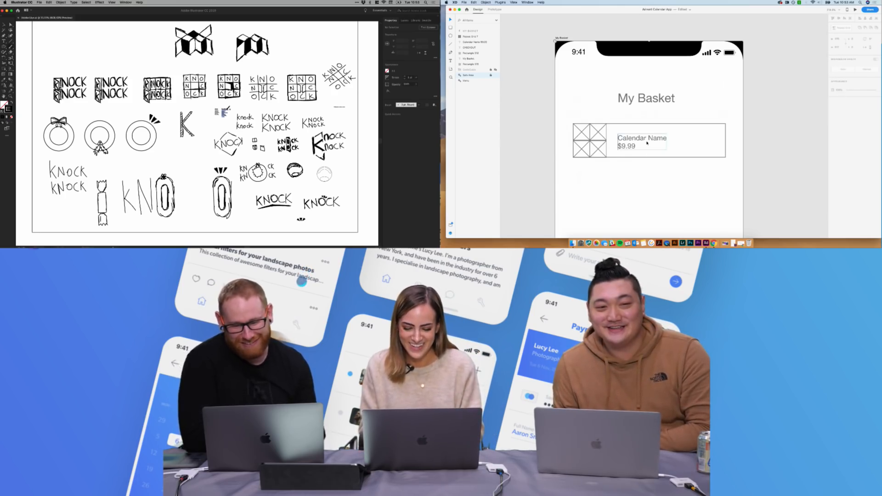
{"action": "scroll", "coordinate": [646, 143], "scroll_direction": "down", "scroll_amount": 6}
{"action": "scroll", "coordinate": [646, 143], "scroll_direction": "down", "scroll_amount": 2}
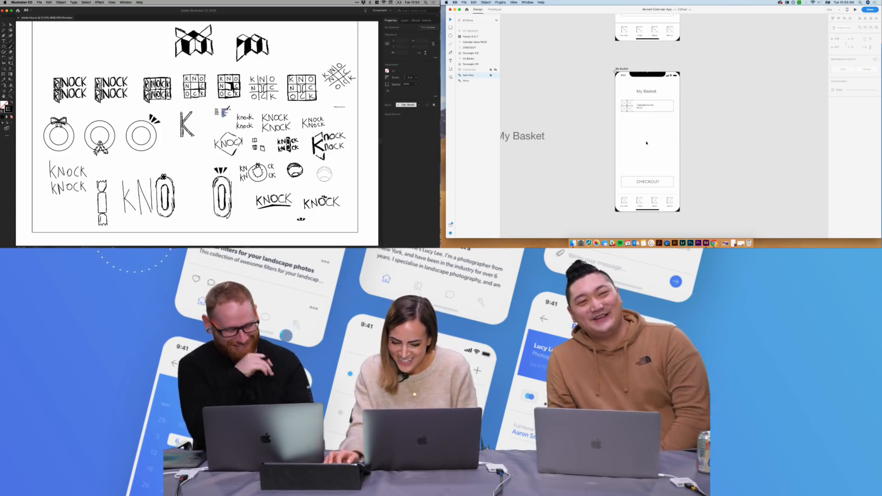
{"action": "left_click_drag", "start_coordinate": [131, 42], "coordinate": [157, 78]}
{"action": "left_click_drag", "start_coordinate": [626, 119], "coordinate": [645, 121]}
{"action": "left_click", "coordinate": [161, 80], "text": "super"}
{"action": "left_click", "coordinate": [207, 133], "text": "super"}
{"action": "left_click_drag", "start_coordinate": [195, 134], "coordinate": [193, 106]}
{"action": "left_click", "coordinate": [647, 154]}
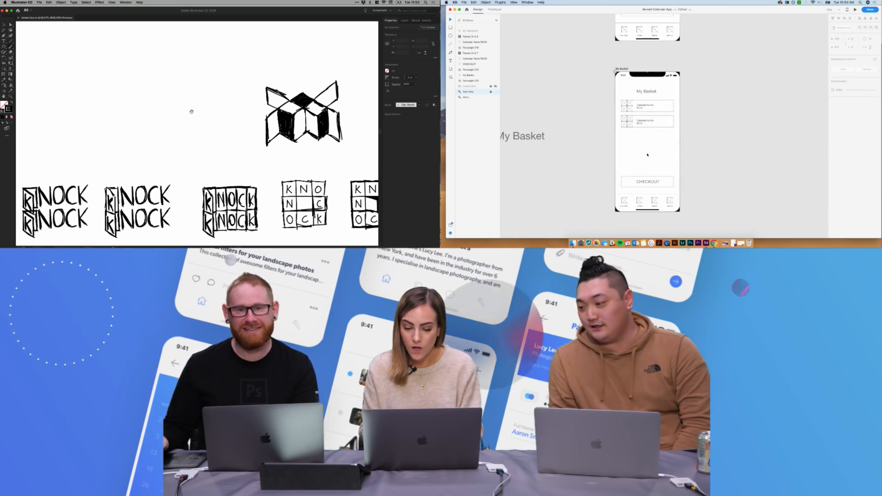
- Copy the My Basket section label below the original, change its text to Delivery and align it with the labels above
{"action": "left_click", "coordinate": [622, 69]}
{"action": "key", "text": "super+minus"}
{"action": "key", "text": "super+minus"}
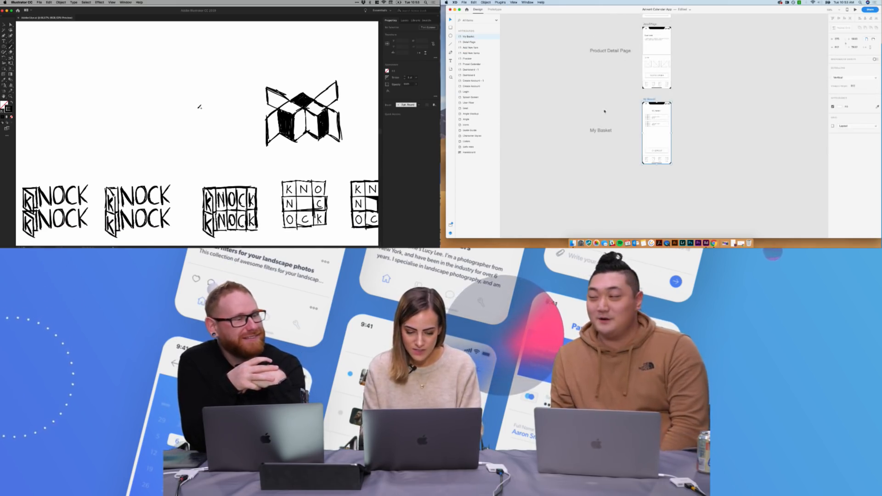
{"action": "left_click", "coordinate": [599, 130]}
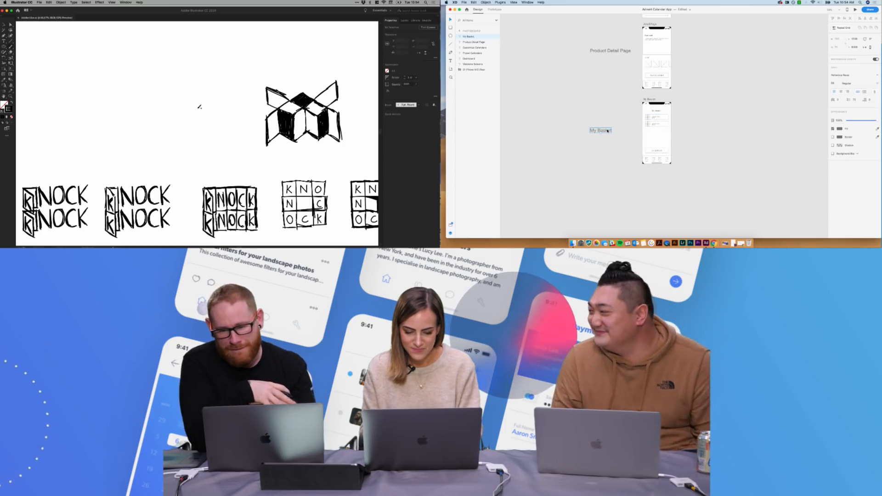
{"action": "left_click_drag", "start_coordinate": [600, 130], "coordinate": [602, 186]}
{"action": "scroll", "coordinate": [192, 105], "scroll_direction": "down", "scroll_amount": 2}
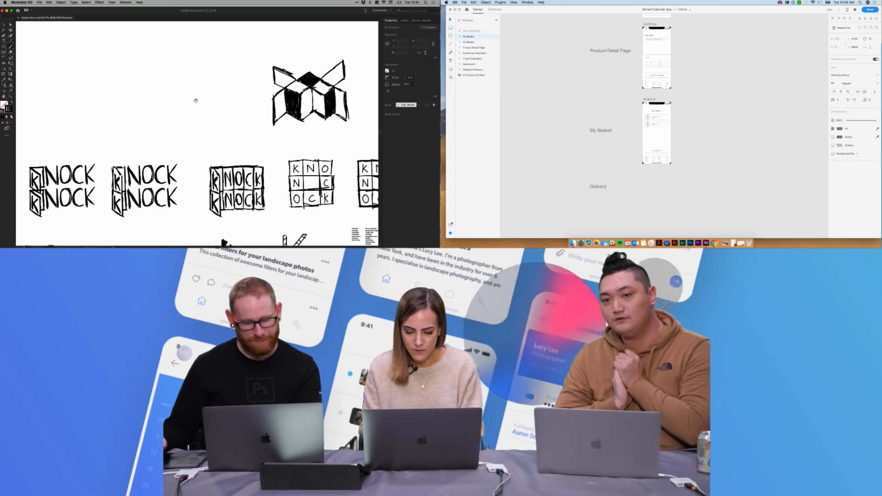
{"action": "left_click", "coordinate": [648, 195]}
{"action": "left_click_drag", "start_coordinate": [605, 186], "coordinate": [603, 188]}
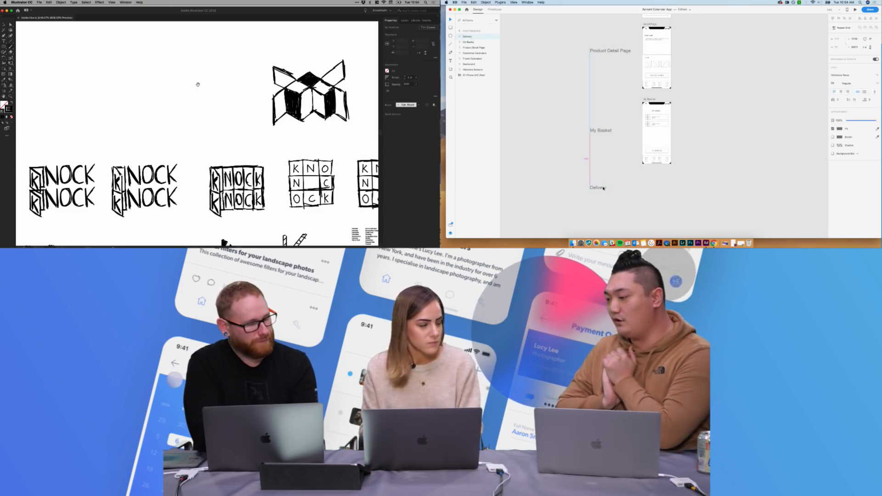
{"action": "left_click", "coordinate": [644, 190]}
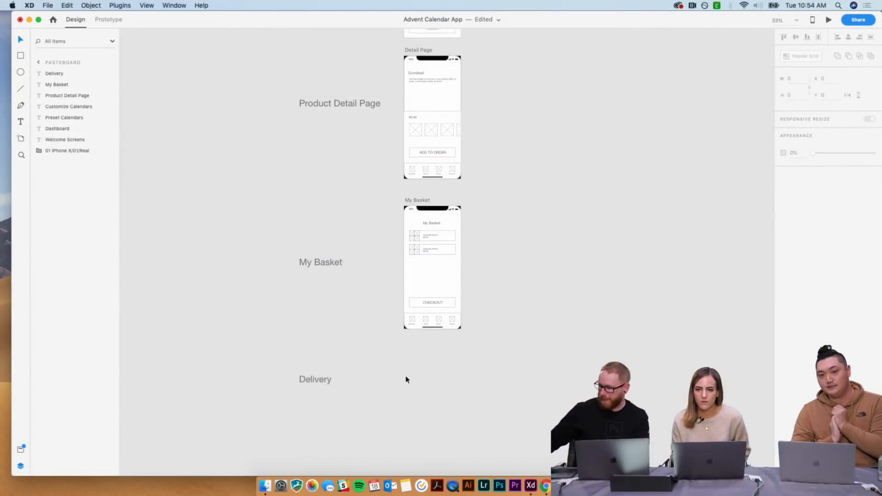
- Examine the User Flow artboard to see which screens follow the basket and delivery
{"action": "scroll", "coordinate": [406, 380], "scroll_direction": "up", "scroll_amount": 5}
{"action": "scroll", "coordinate": [406, 380], "scroll_direction": "up", "scroll_amount": 10}
{"action": "right_click", "coordinate": [406, 379]}
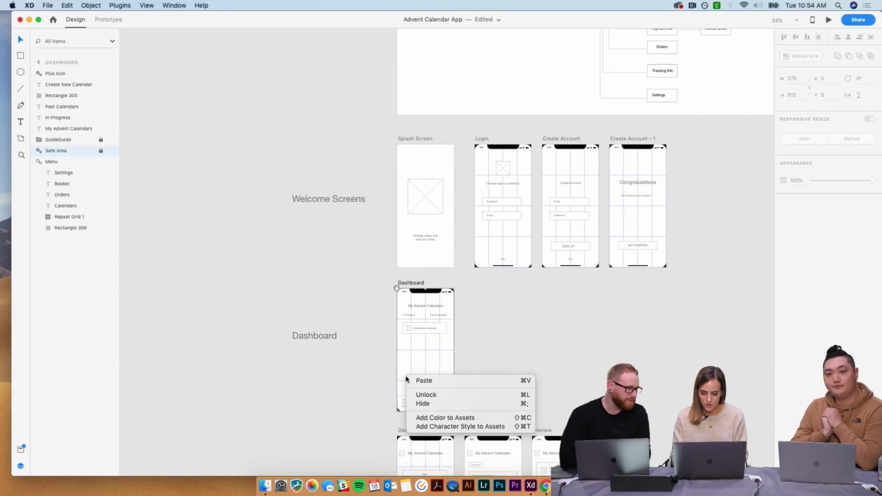
{"action": "left_click", "coordinate": [357, 379]}
{"action": "key", "text": "super+minus"}
{"action": "key", "text": "super+minus"}
{"action": "scroll", "coordinate": [357, 380], "scroll_direction": "left", "scroll_amount": 3}
{"action": "scroll", "coordinate": [357, 379], "scroll_direction": "up", "scroll_amount": 2}
{"action": "scroll", "coordinate": [356, 379], "scroll_direction": "left", "scroll_amount": 2}
{"action": "scroll", "coordinate": [356, 379], "scroll_direction": "up", "scroll_amount": 2}
{"action": "key", "text": "super+plus"}
{"action": "key", "text": "super+plus"}
{"action": "scroll", "coordinate": [356, 379], "scroll_direction": "left", "scroll_amount": 4}
{"action": "scroll", "coordinate": [356, 379], "scroll_direction": "up", "scroll_amount": 2}
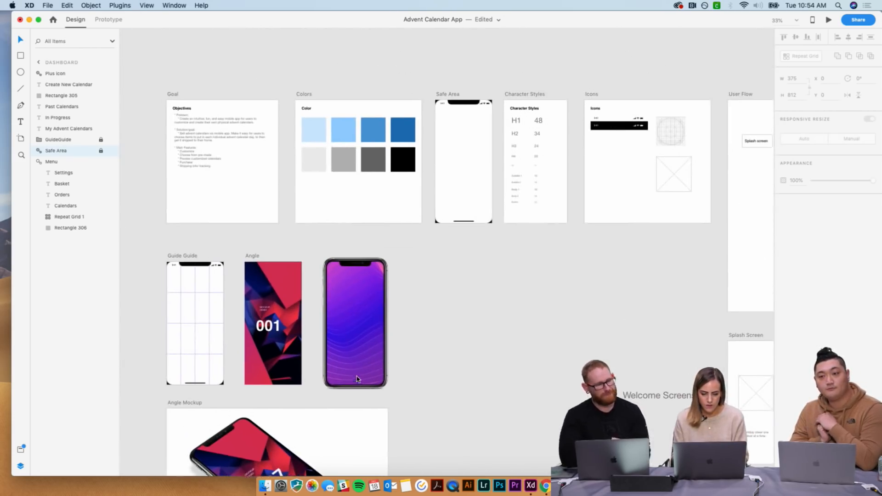
{"action": "scroll", "coordinate": [391, 179], "scroll_direction": "right", "scroll_amount": 5}
{"action": "scroll", "coordinate": [391, 179], "scroll_direction": "down", "scroll_amount": 1}
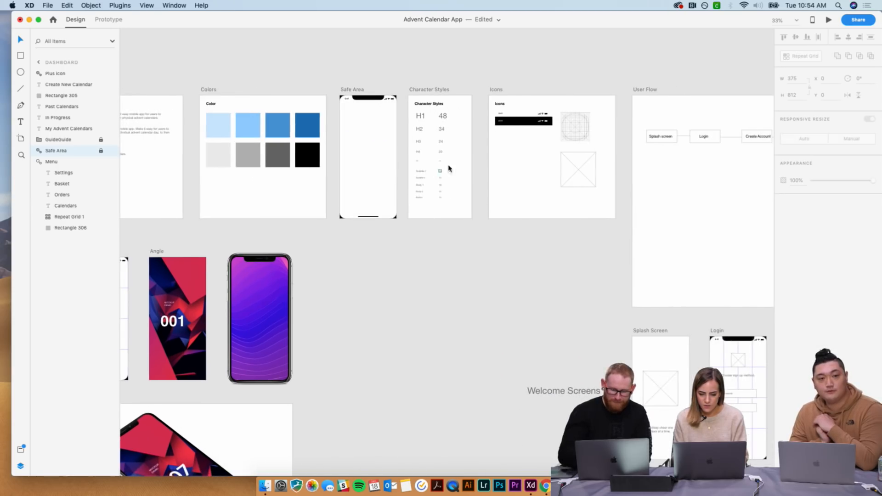
{"action": "scroll", "coordinate": [428, 193], "scroll_direction": "right", "scroll_amount": 6}
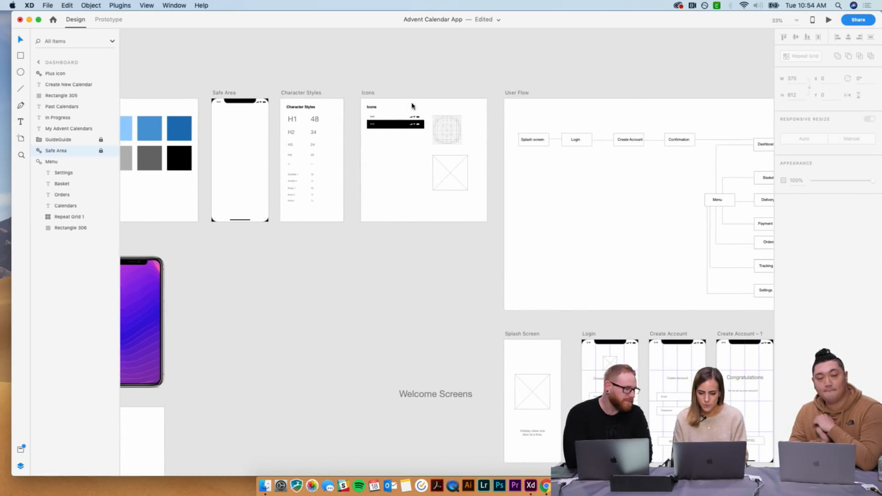
{"action": "scroll", "coordinate": [423, 117], "scroll_direction": "right", "scroll_amount": 10}
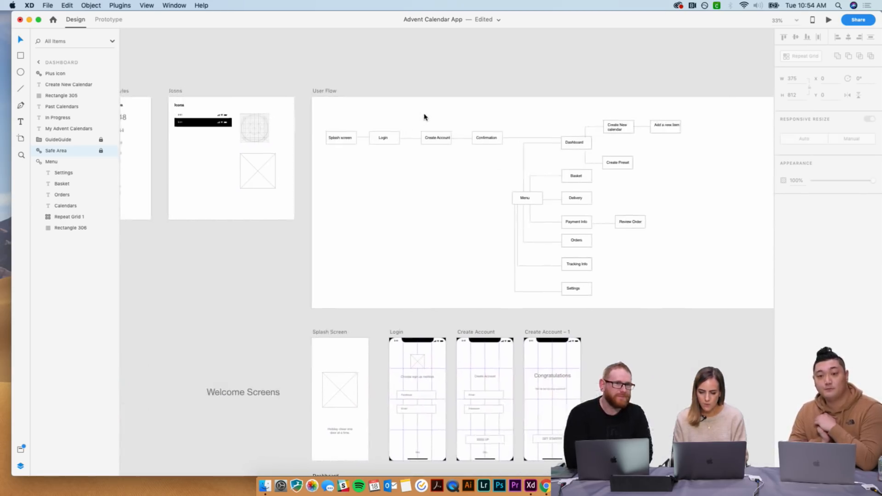
{"action": "scroll", "coordinate": [424, 117], "scroll_direction": "right", "scroll_amount": 2}
- Narrow the User Flow artboard from its right edge so it ends just past the Add a new item box
{"action": "left_click", "coordinate": [255, 101]}
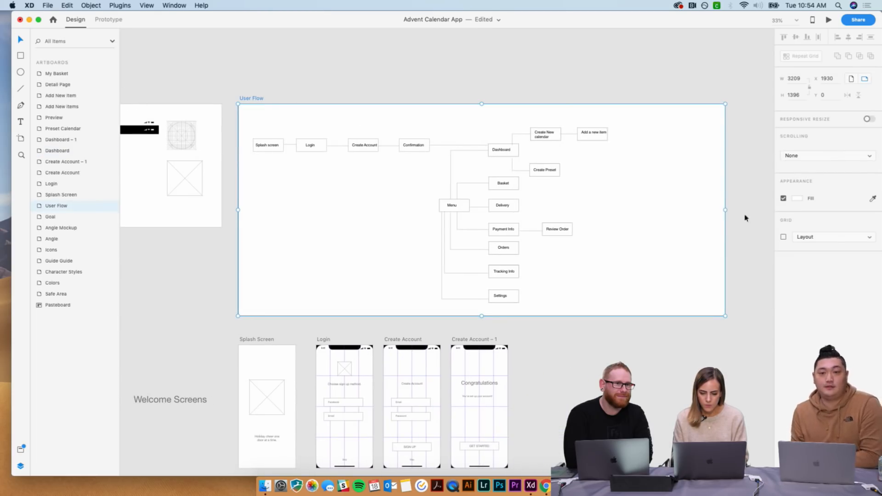
{"action": "left_click_drag", "start_coordinate": [725, 209], "coordinate": [628, 208]}
{"action": "left_click", "coordinate": [688, 213]}
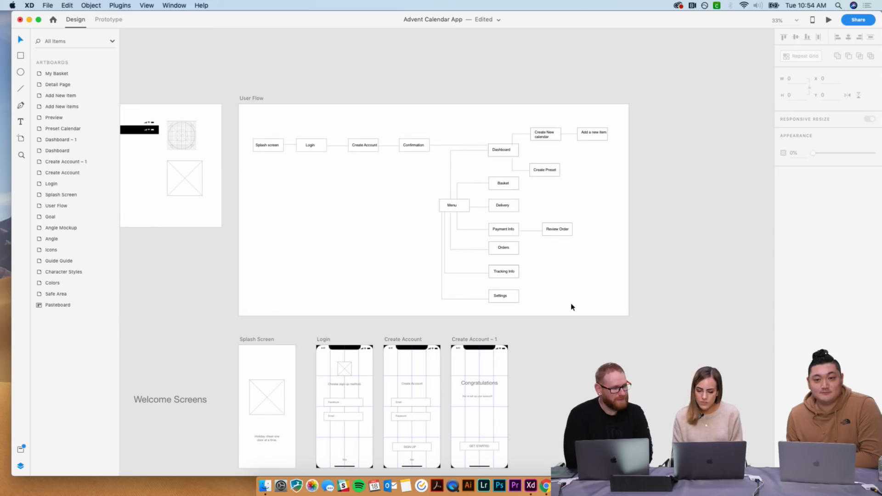
- Review the wireframes in order from the Welcome Screens through the dashboard, calendars, product detail and basket down to the Delivery label
{"action": "scroll", "coordinate": [572, 306], "scroll_direction": "down", "scroll_amount": 5}
{"action": "scroll", "coordinate": [572, 307], "scroll_direction": "up", "scroll_amount": 5}
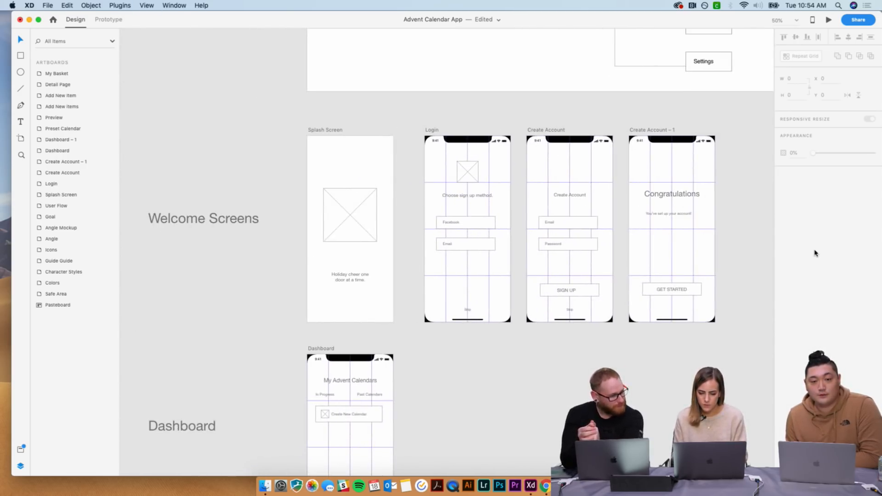
{"action": "scroll", "coordinate": [358, 304], "scroll_direction": "down", "scroll_amount": 10}
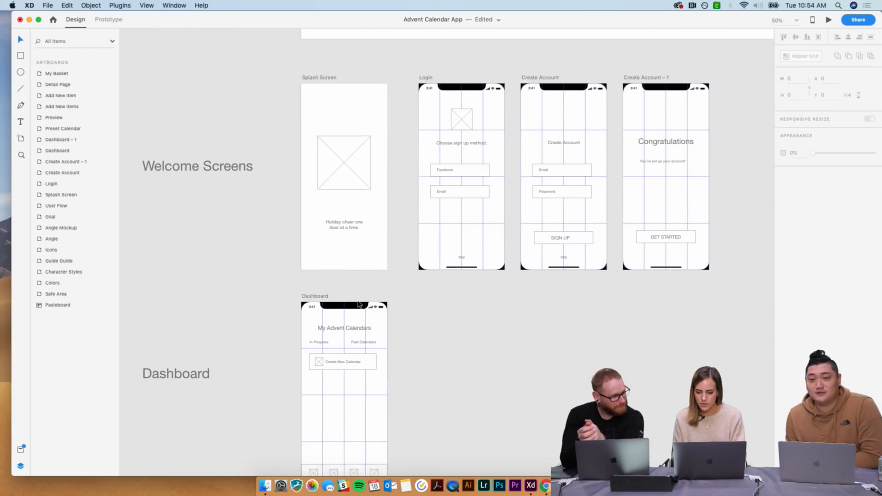
{"action": "scroll", "coordinate": [524, 231], "scroll_direction": "up", "scroll_amount": 5}
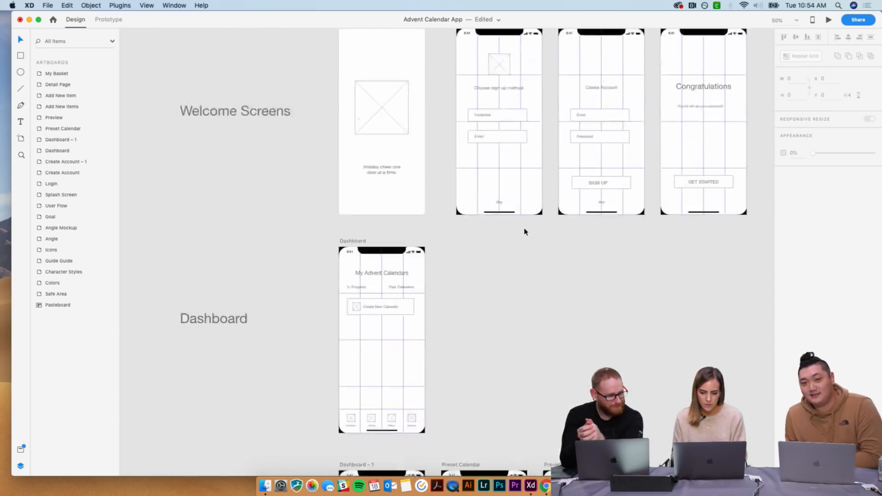
{"action": "scroll", "coordinate": [525, 232], "scroll_direction": "down", "scroll_amount": 3}
{"action": "scroll", "coordinate": [525, 231], "scroll_direction": "down", "scroll_amount": 3}
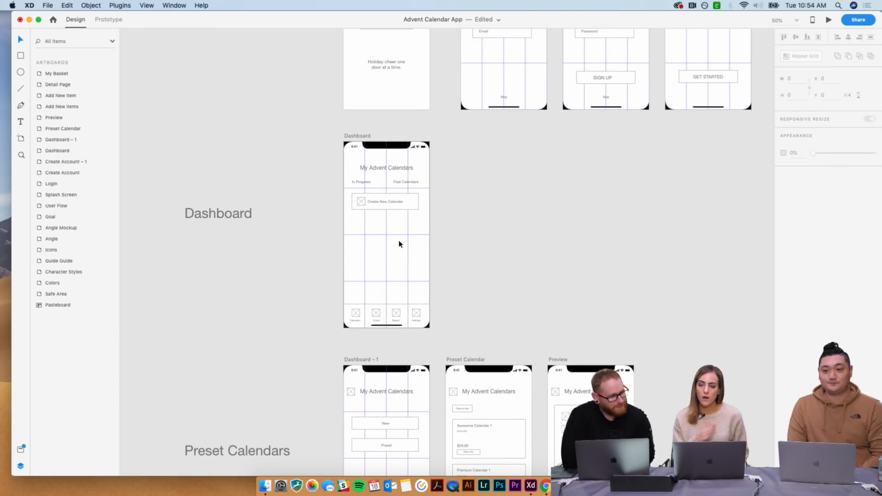
{"action": "scroll", "coordinate": [399, 244], "scroll_direction": "down", "scroll_amount": 10}
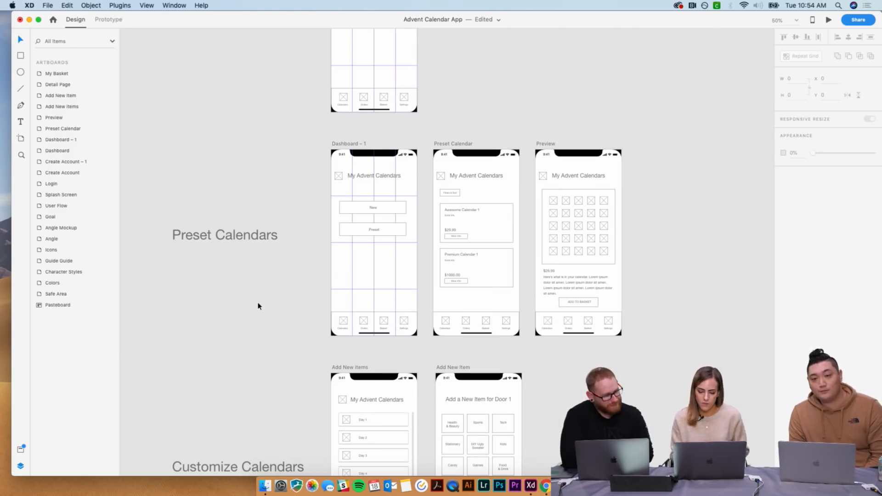
{"action": "scroll", "coordinate": [258, 306], "scroll_direction": "down", "scroll_amount": 10}
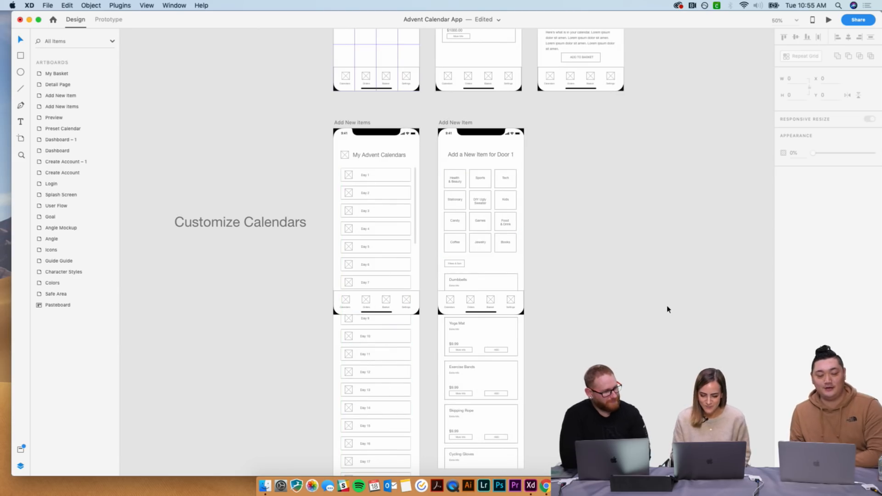
{"action": "scroll", "coordinate": [666, 308], "scroll_direction": "down", "scroll_amount": 2}
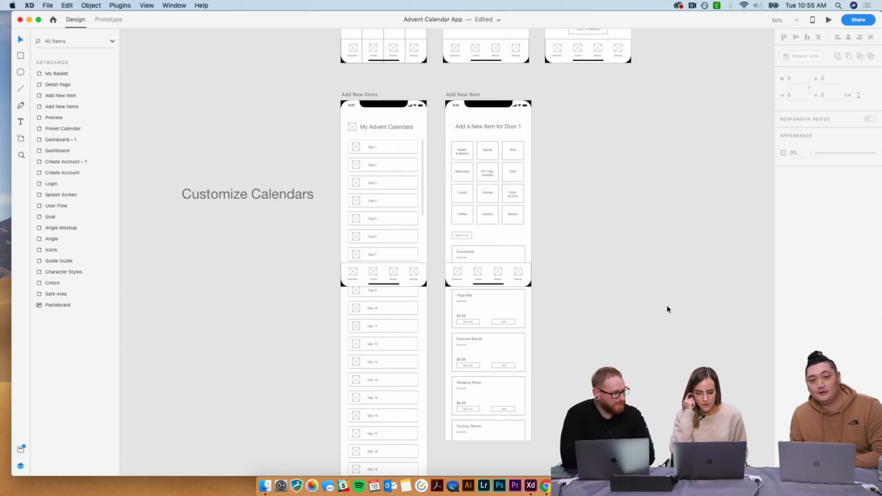
{"action": "scroll", "coordinate": [666, 308], "scroll_direction": "down", "scroll_amount": 15}
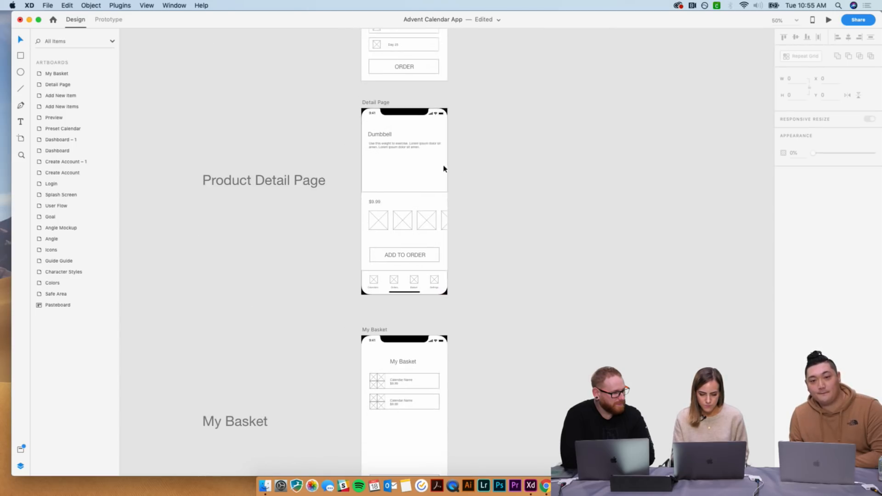
{"action": "scroll", "coordinate": [560, 271], "scroll_direction": "down", "scroll_amount": 6}
{"action": "scroll", "coordinate": [461, 285], "scroll_direction": "down", "scroll_amount": 8}
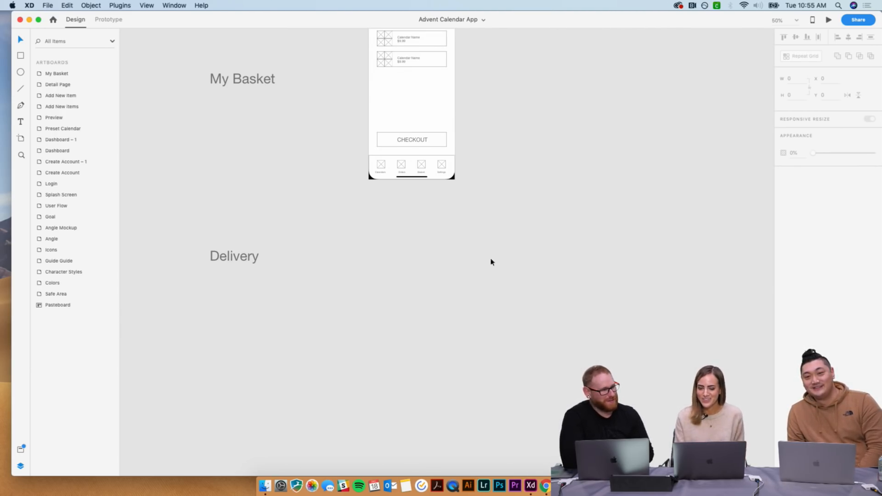
{"action": "scroll", "coordinate": [595, 211], "scroll_direction": "up", "scroll_amount": 3}
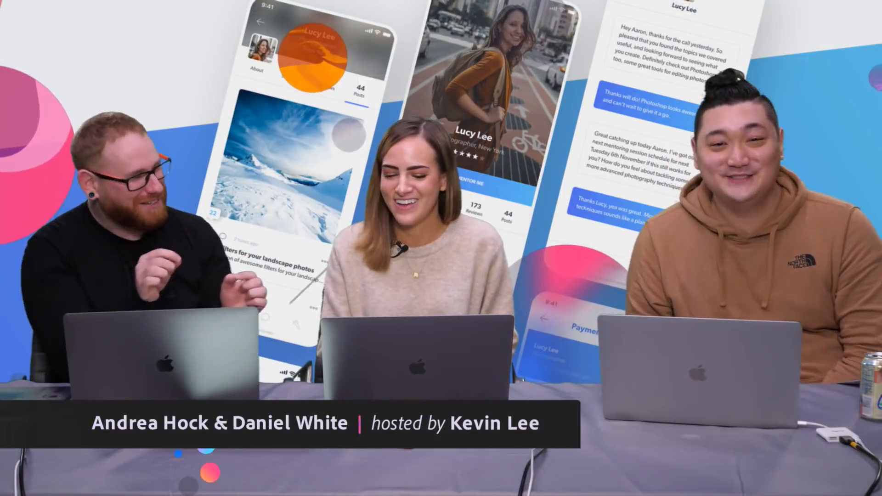